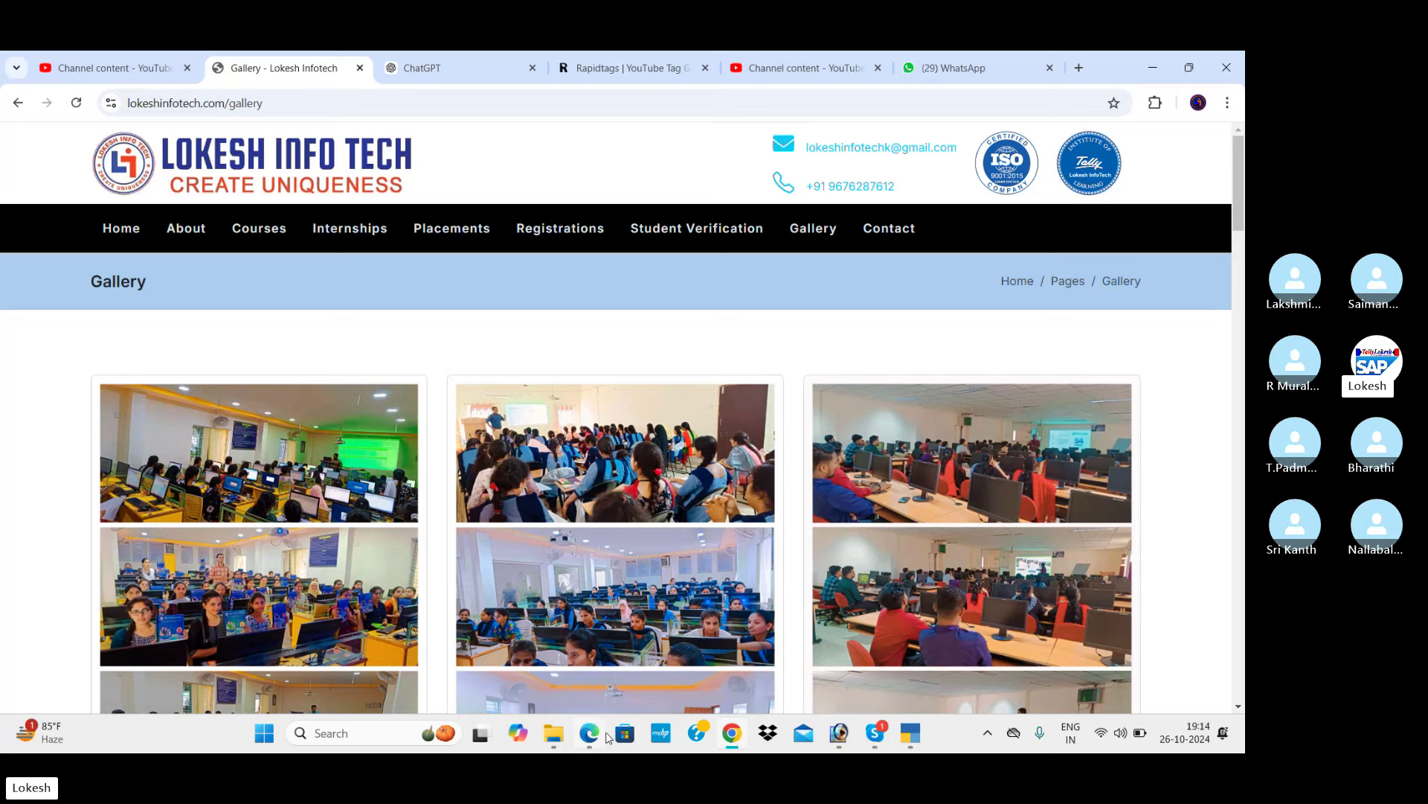
# - Switch to Edge and read the TDS payment examples and section table on page 92 of Professinal Material S.pdf
pyautogui.moveTo(589, 735)
pyautogui.click(509, 598)
pyautogui.scroll(1, 522, 554)
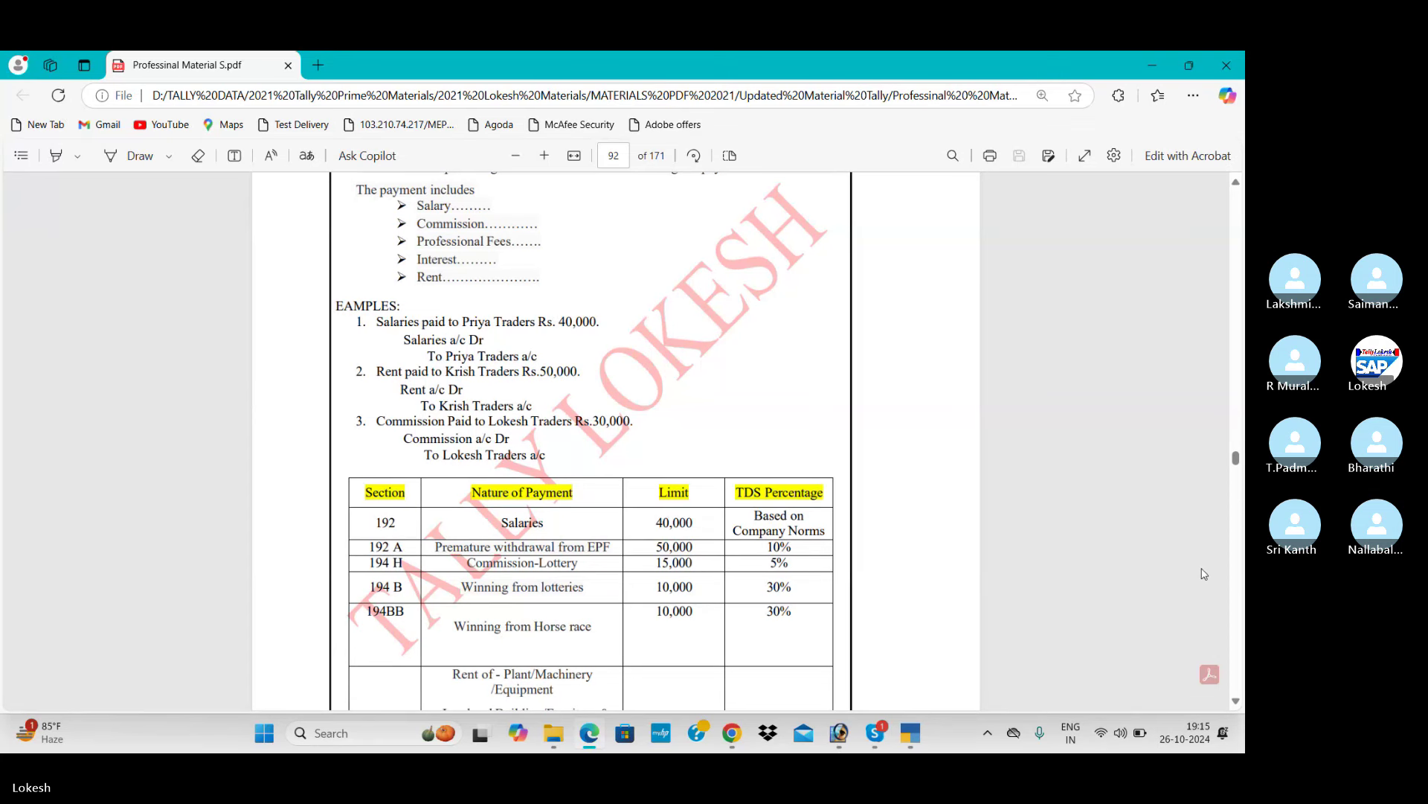
# - Switch to TallyPrime and begin creating a company named Tds 26 with the same mailing name and no address
pyautogui.click(906, 744)
pyautogui.press('Escape')
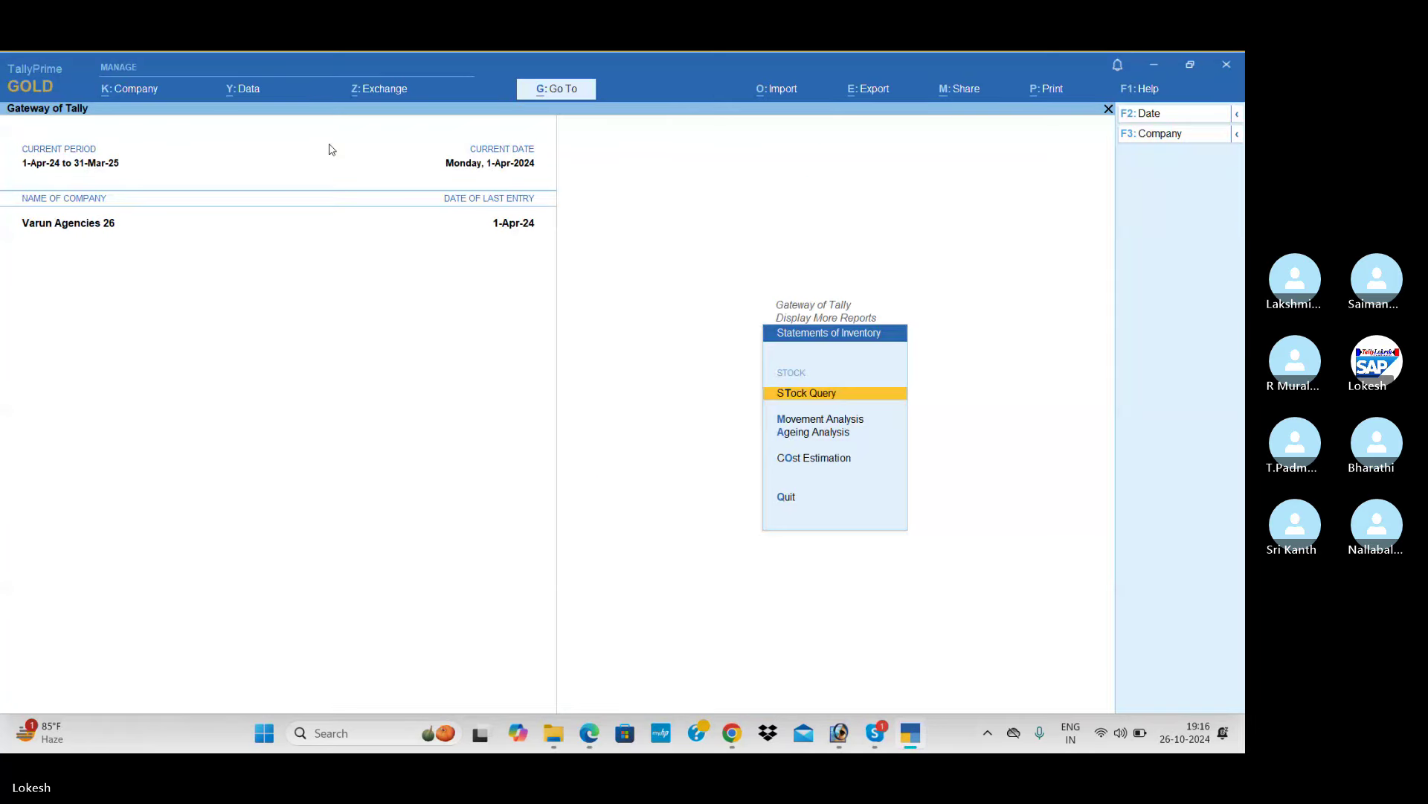
pyautogui.click(159, 87)
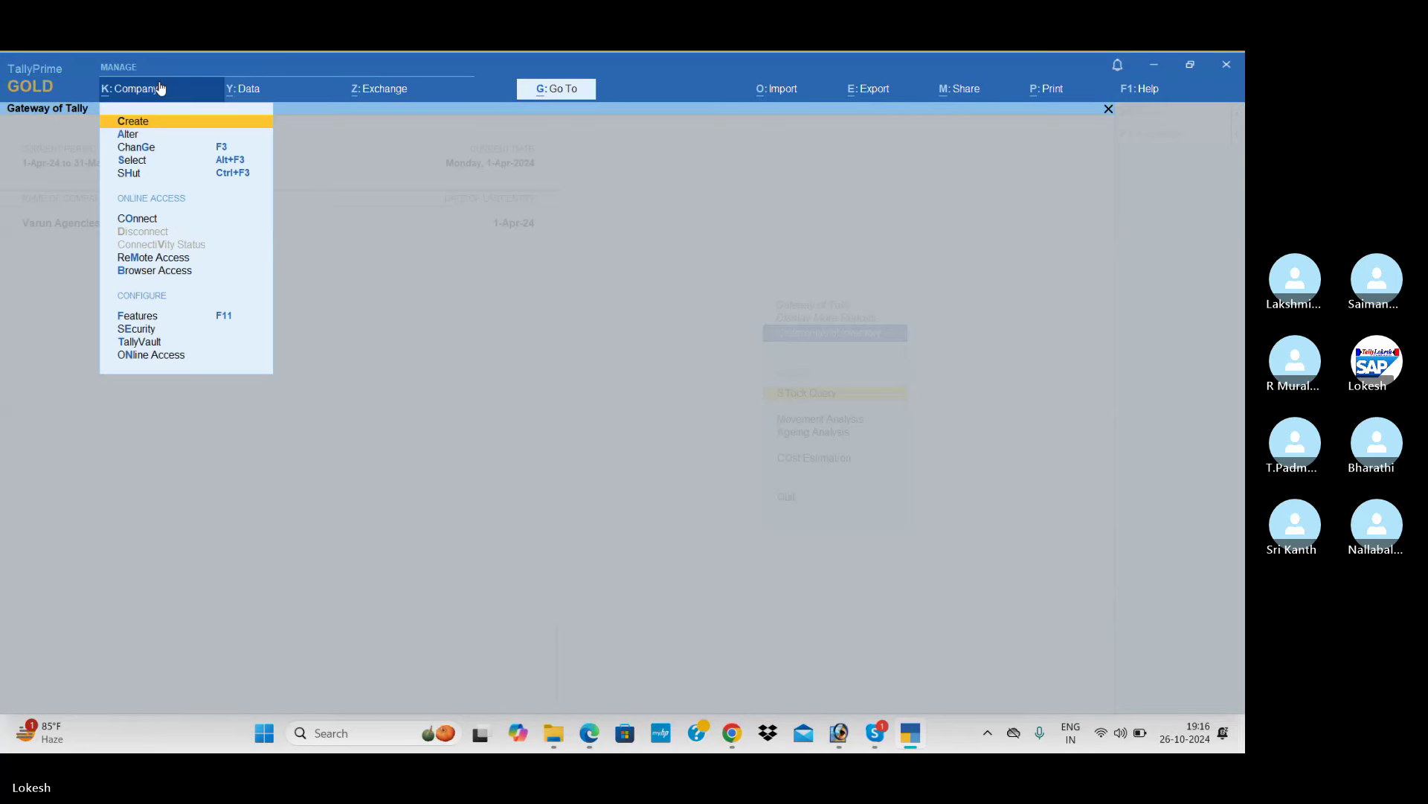
pyautogui.press('Return')
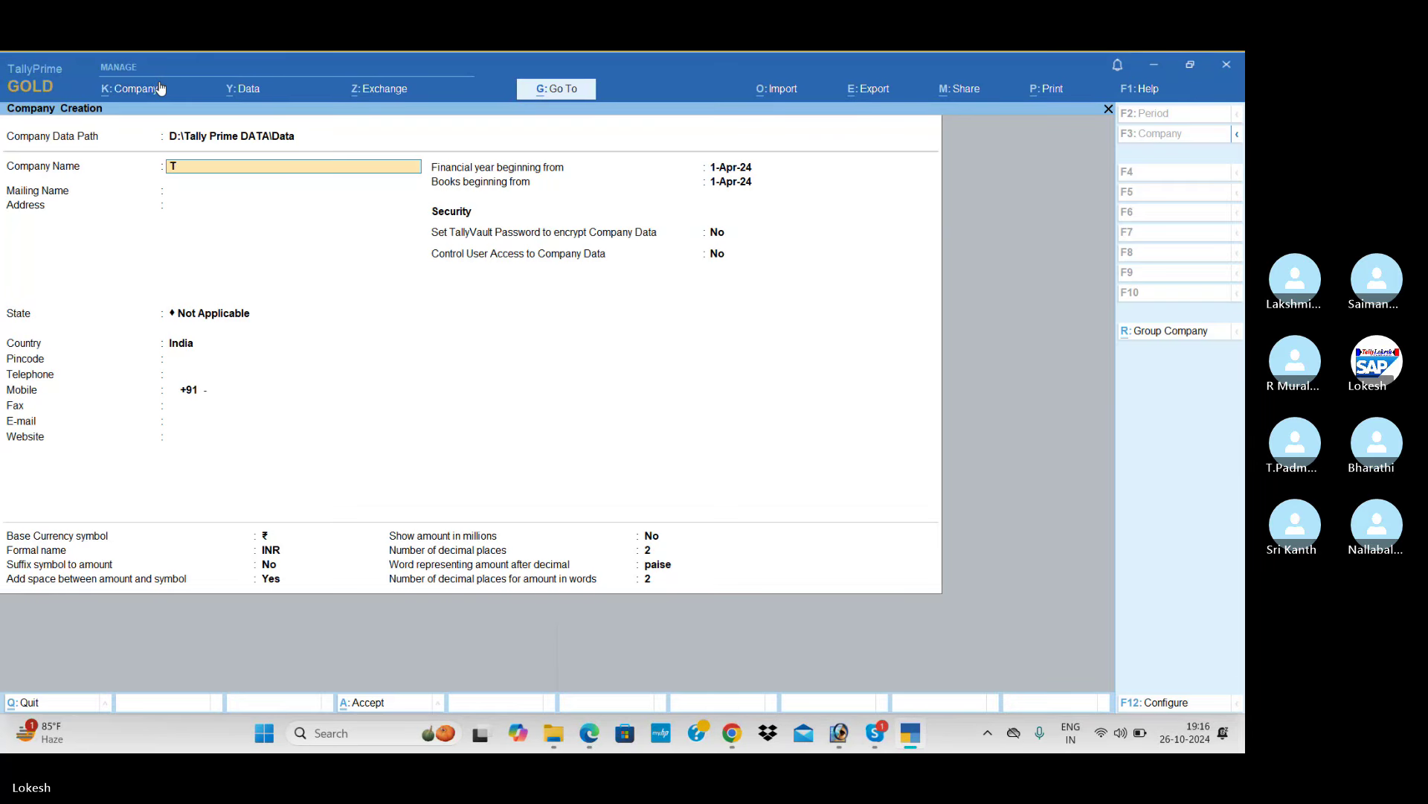
pyautogui.write('Tds 26')
pyautogui.press('Return')
pyautogui.press('Return')
pyautogui.press('Return')
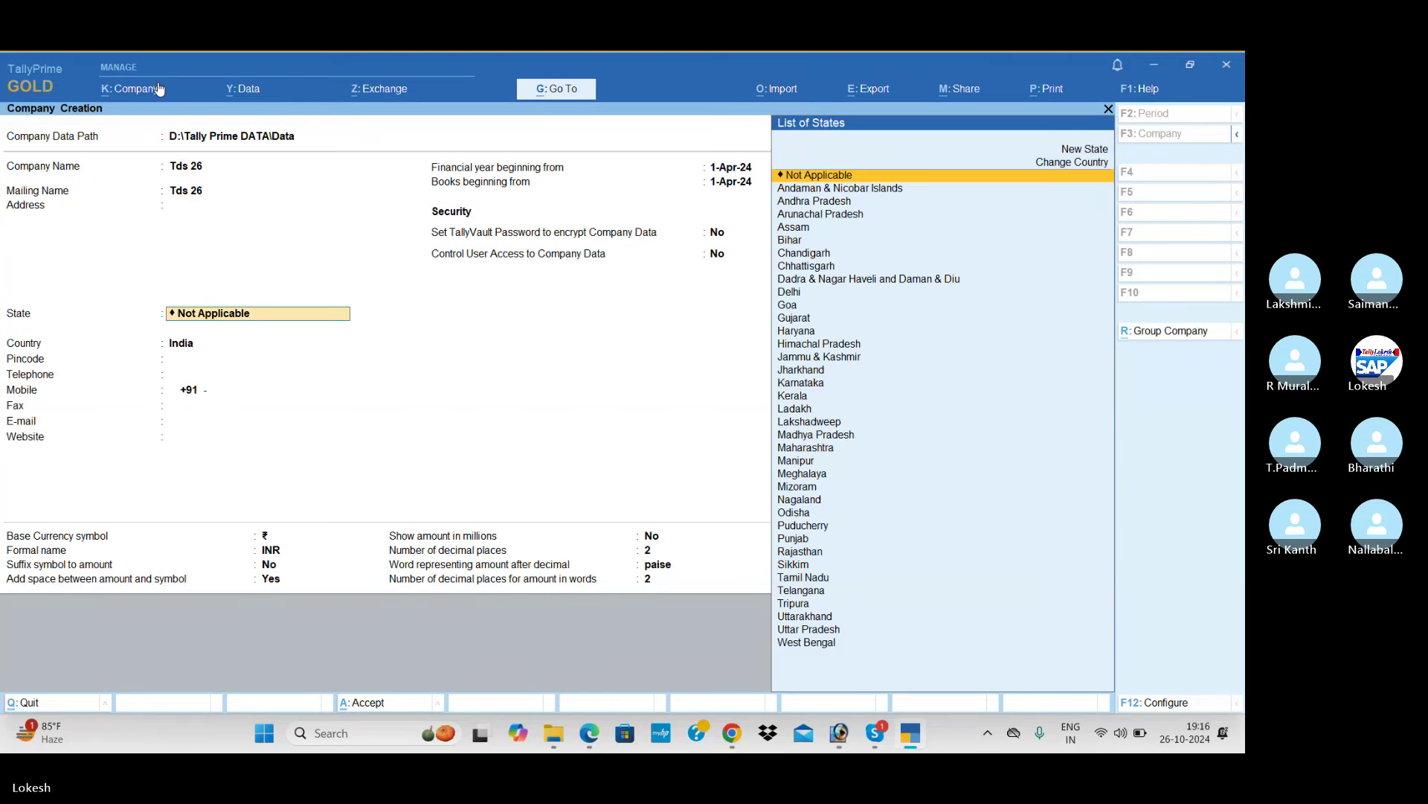
# - Set the company's state to Andhra Pradesh and save the new company
pyautogui.press('Down')
pyautogui.press('Down')
pyautogui.press('Return')
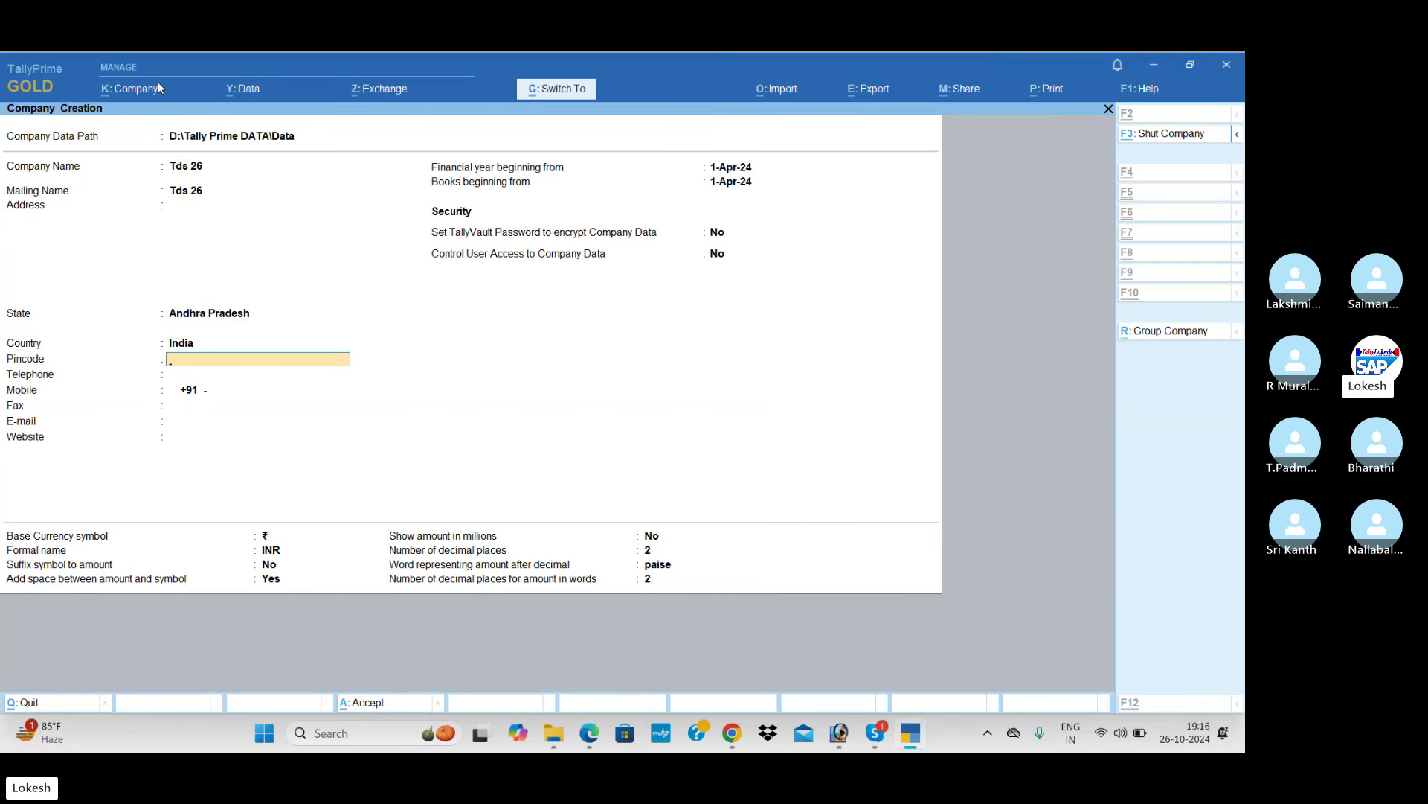
pyautogui.hotkey('ctrl', 'a')
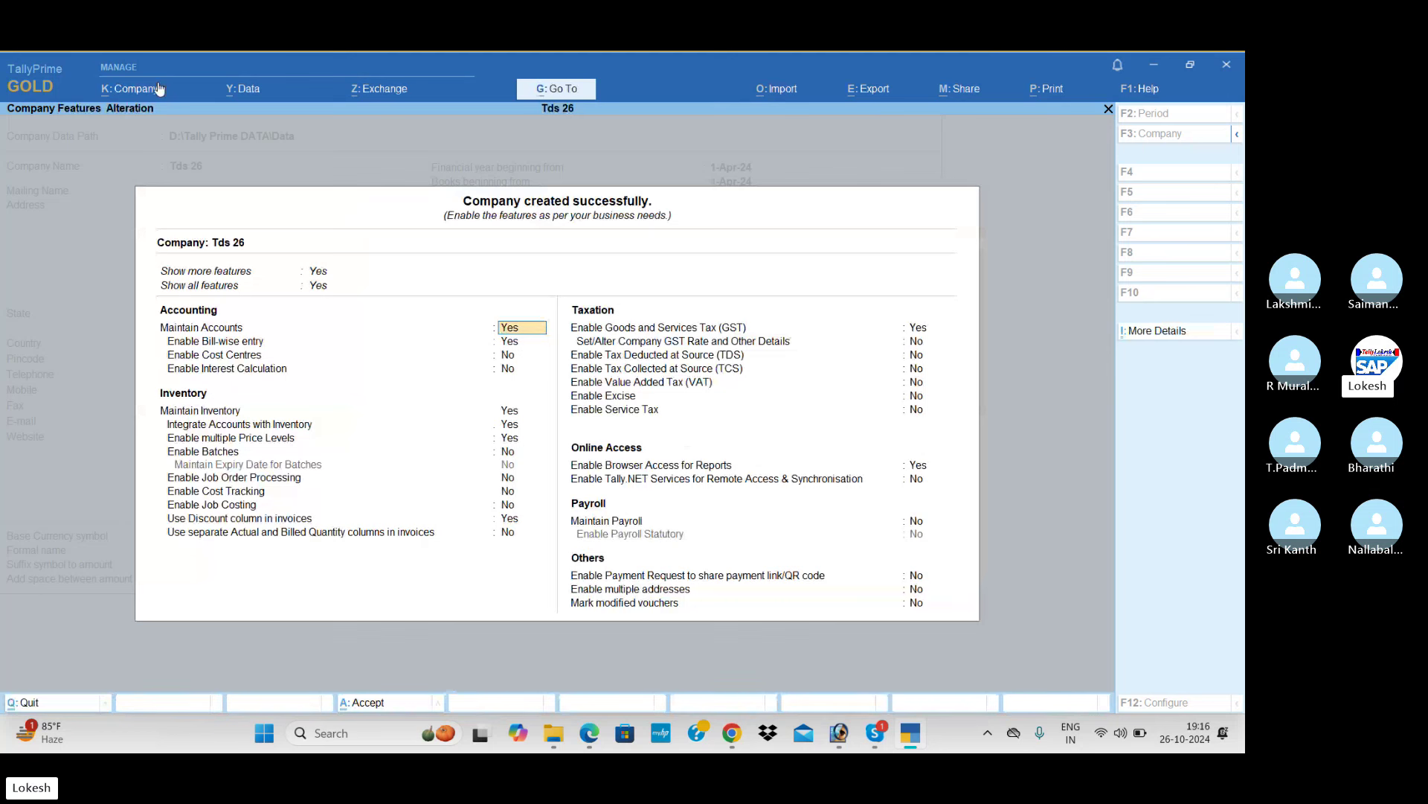
# - Disable inventory maintenance and Goods and Services Tax (GST) in the Tds 26 company features
pyautogui.press('Return')
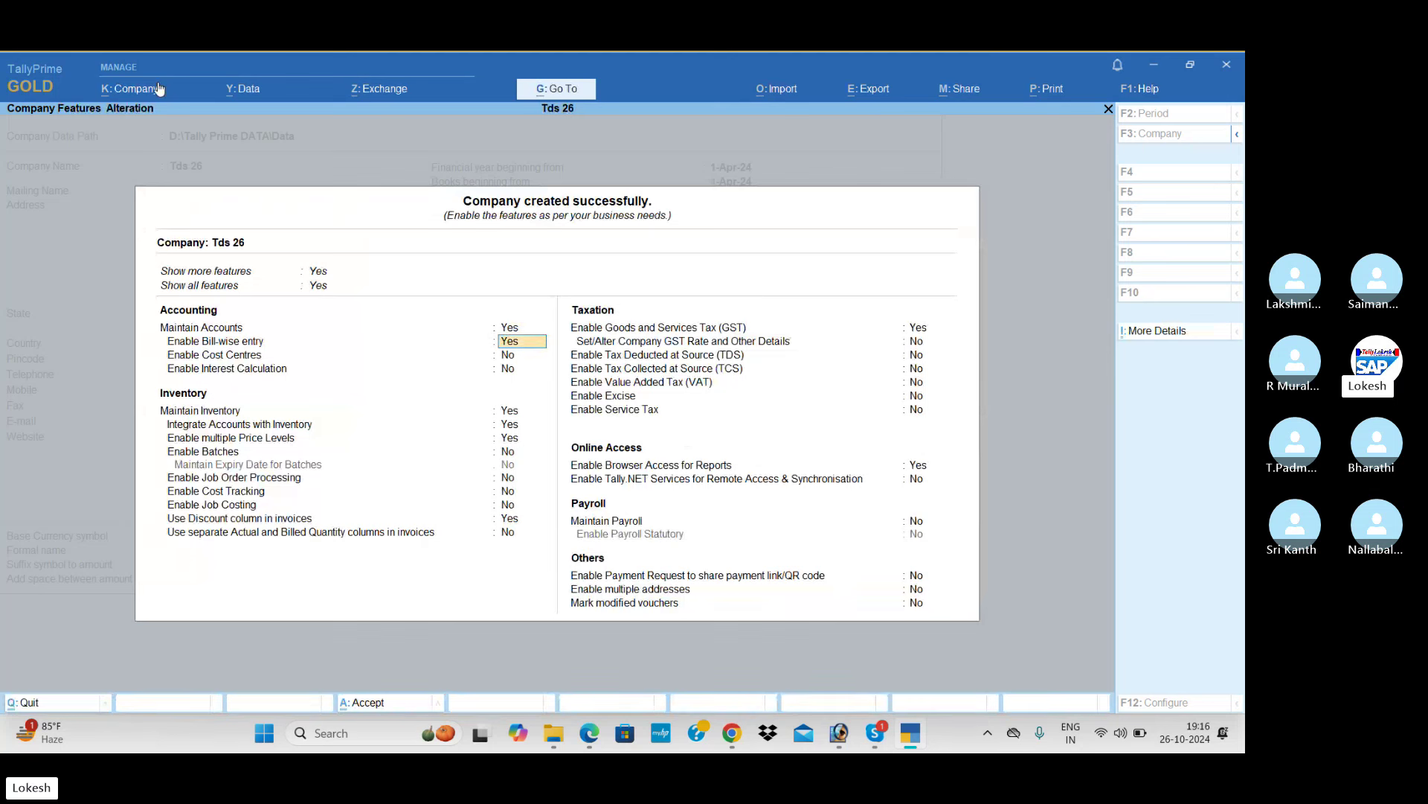
pyautogui.press('Return')
pyautogui.press('Return')
pyautogui.press('Return')
pyautogui.press('n')
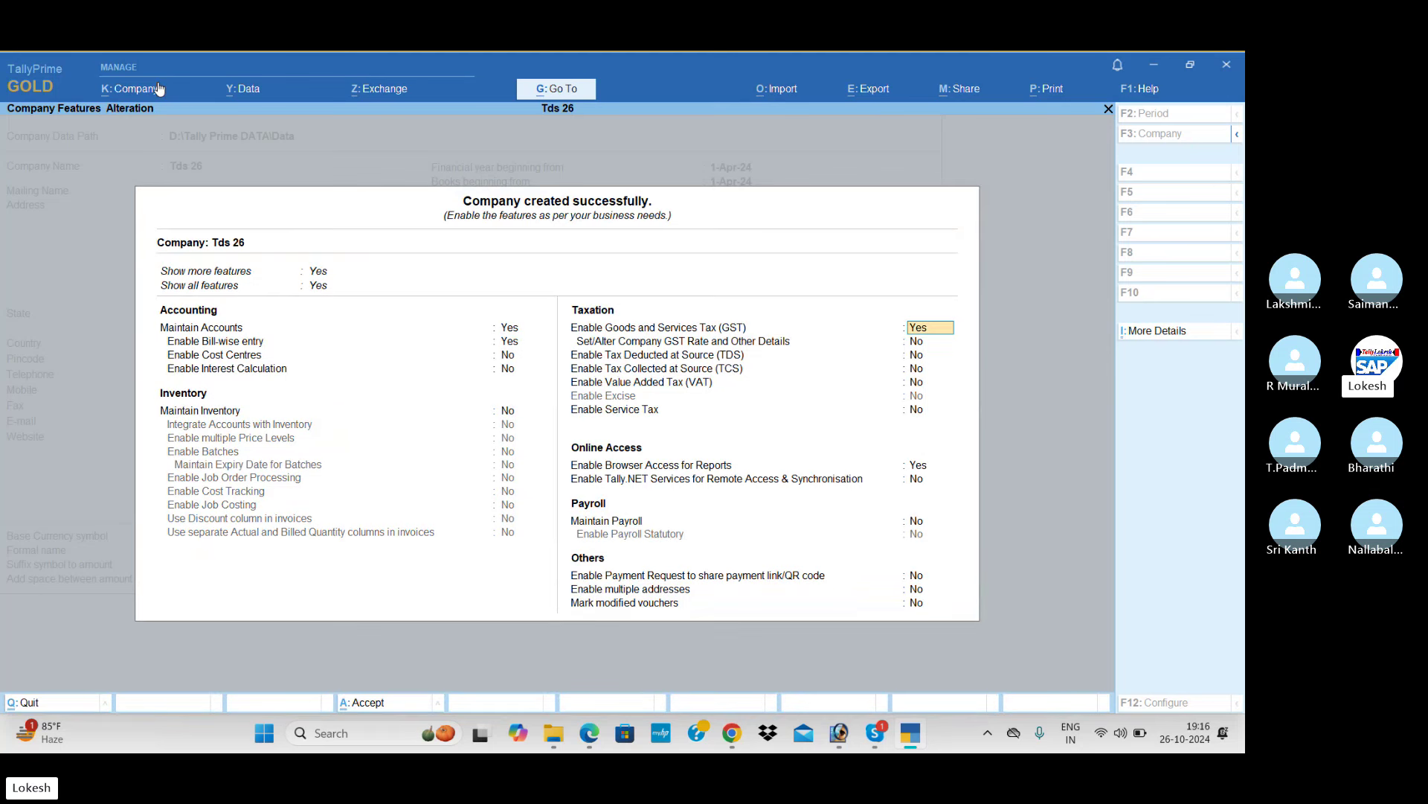
pyautogui.press('n')
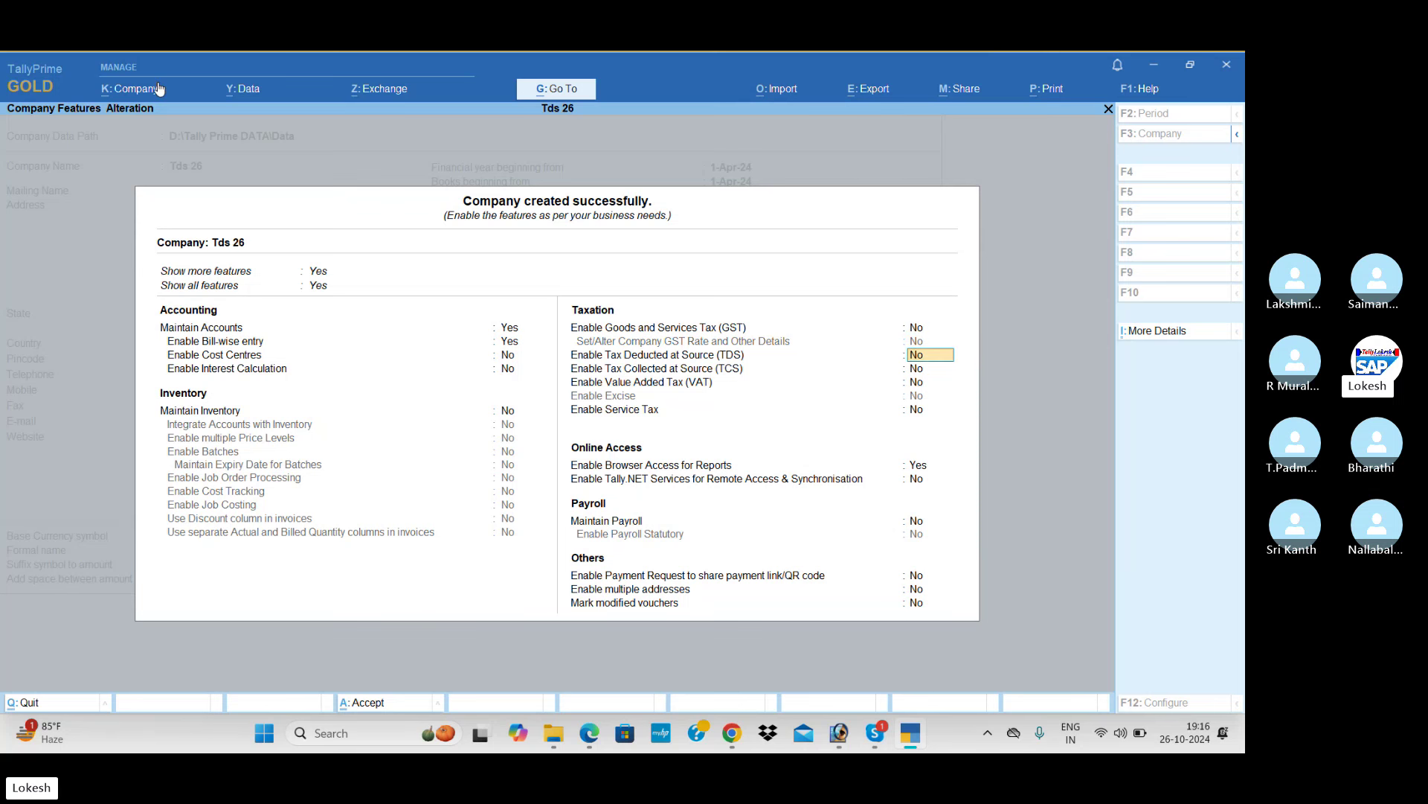
# - Enable Tax Deducted at Source (TDS) and set the deductor type to Individual/HUF, leaving the other deductor details at their defaults
pyautogui.write('y')
pyautogui.press('Return')
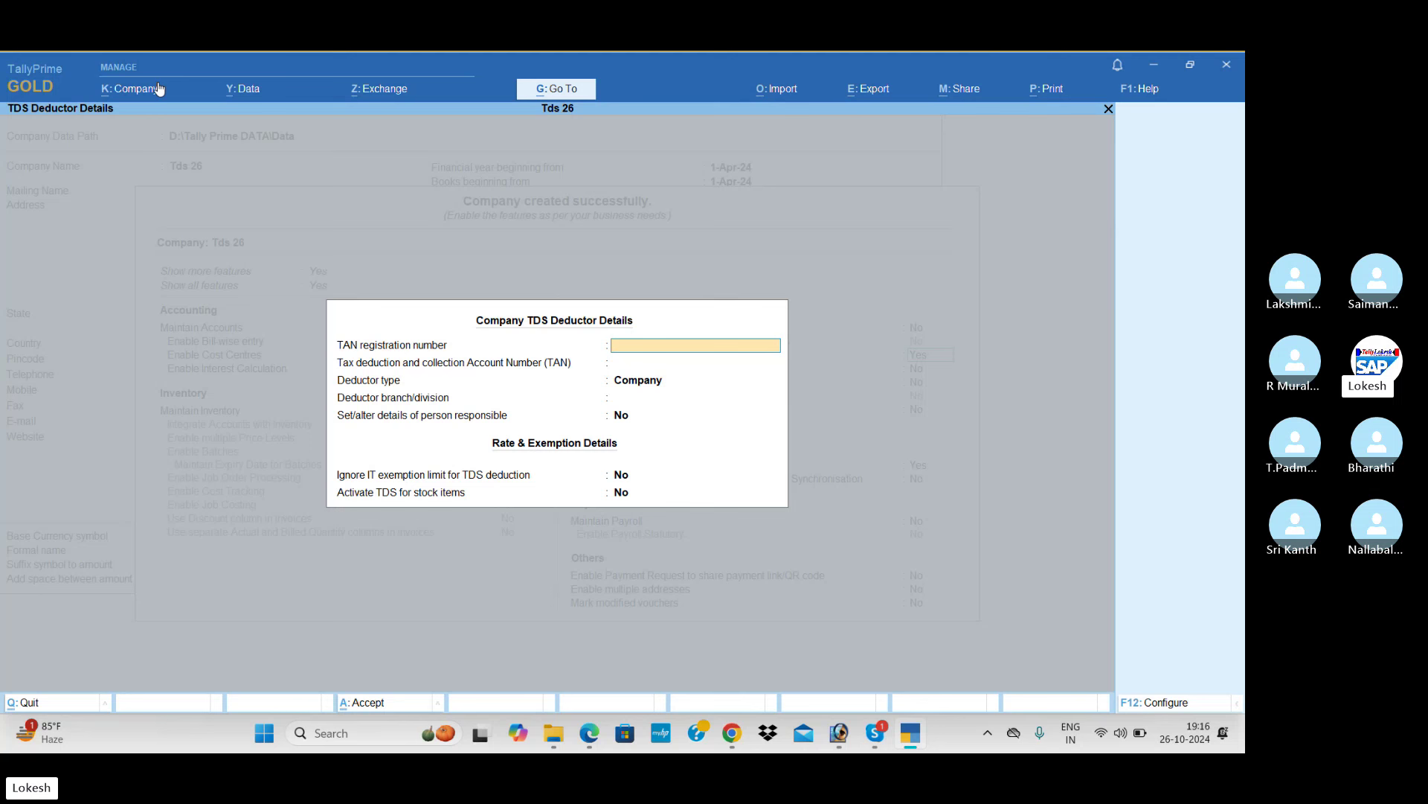
pyautogui.press('Return')
pyautogui.press('Return')
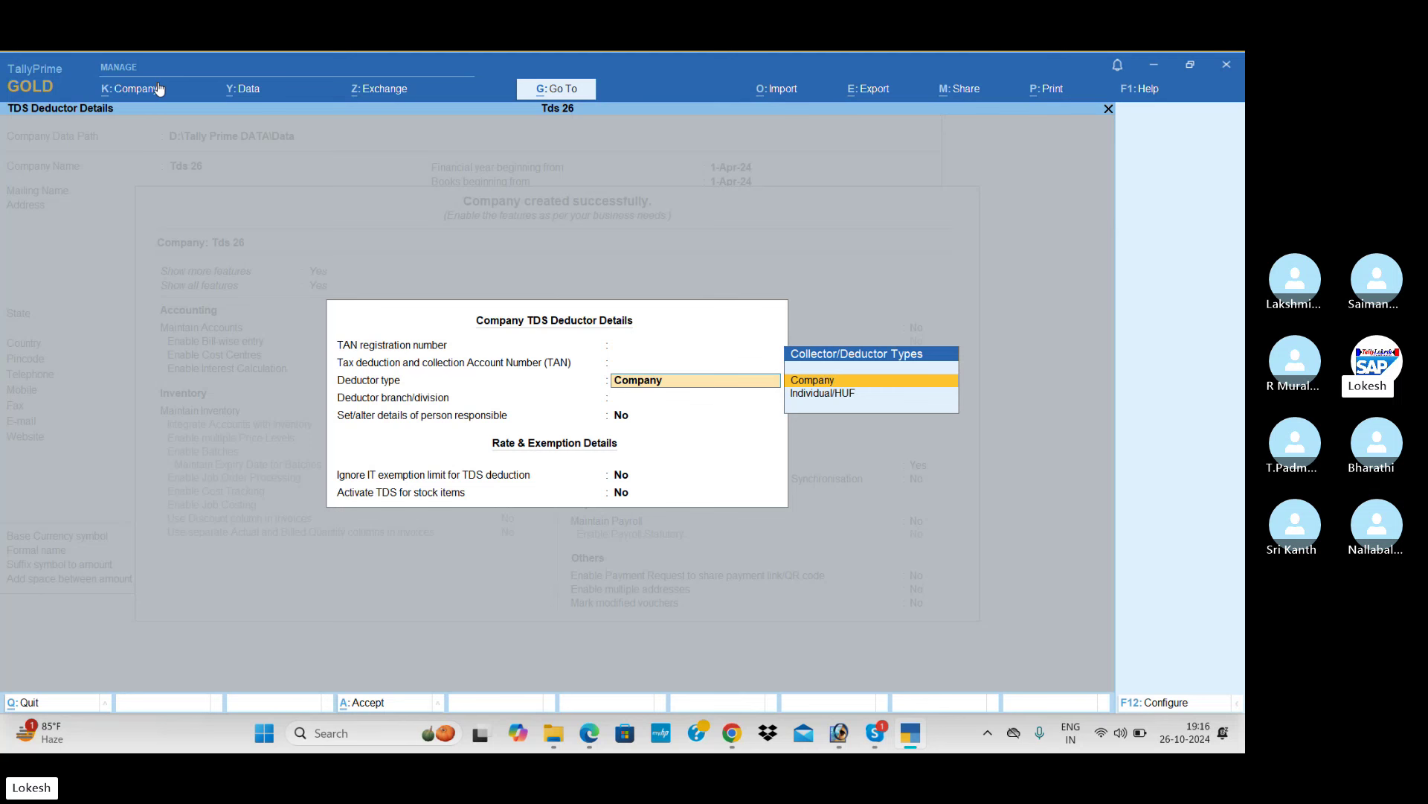
pyautogui.press('Down')
pyautogui.press('Return')
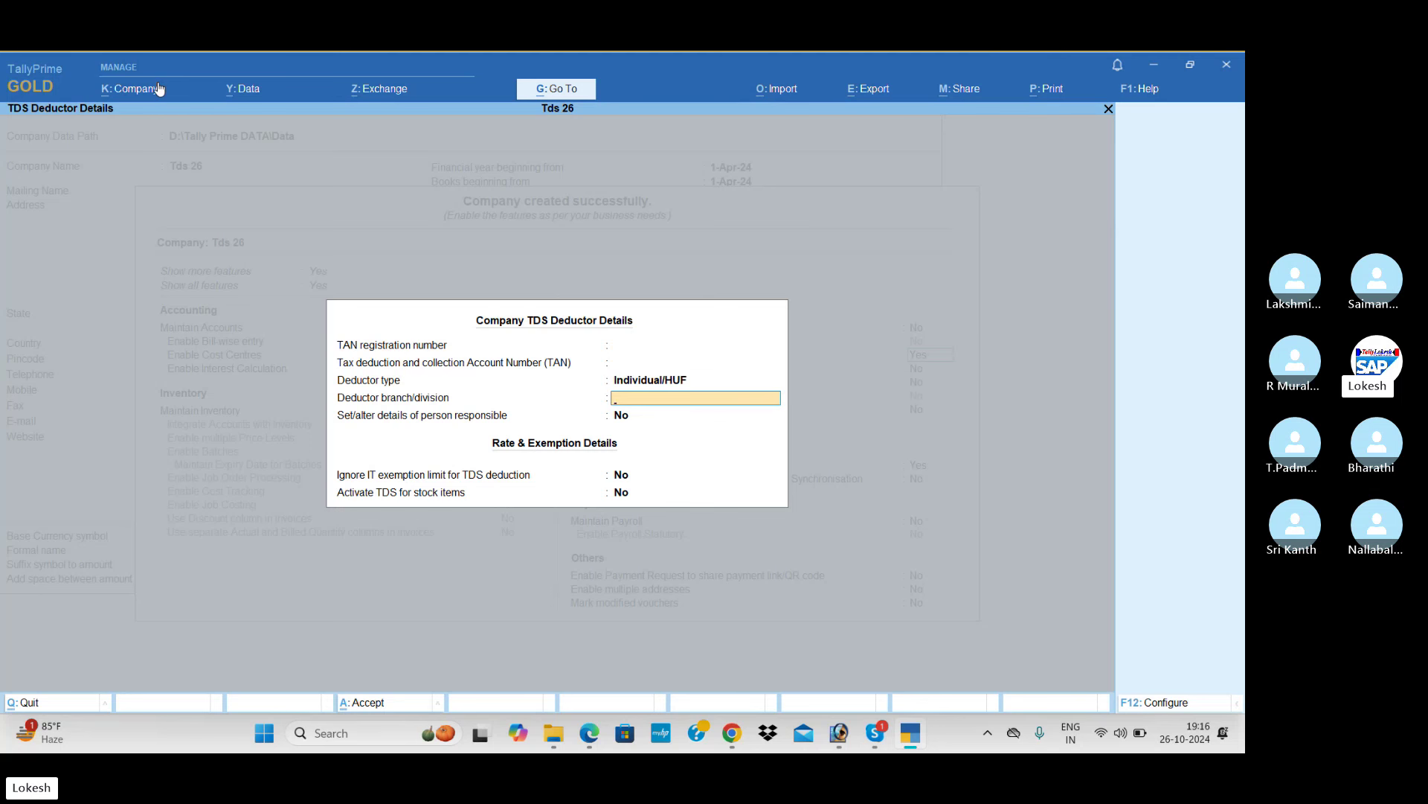
pyautogui.press('Return')
pyautogui.press('Return')
pyautogui.press('Return')
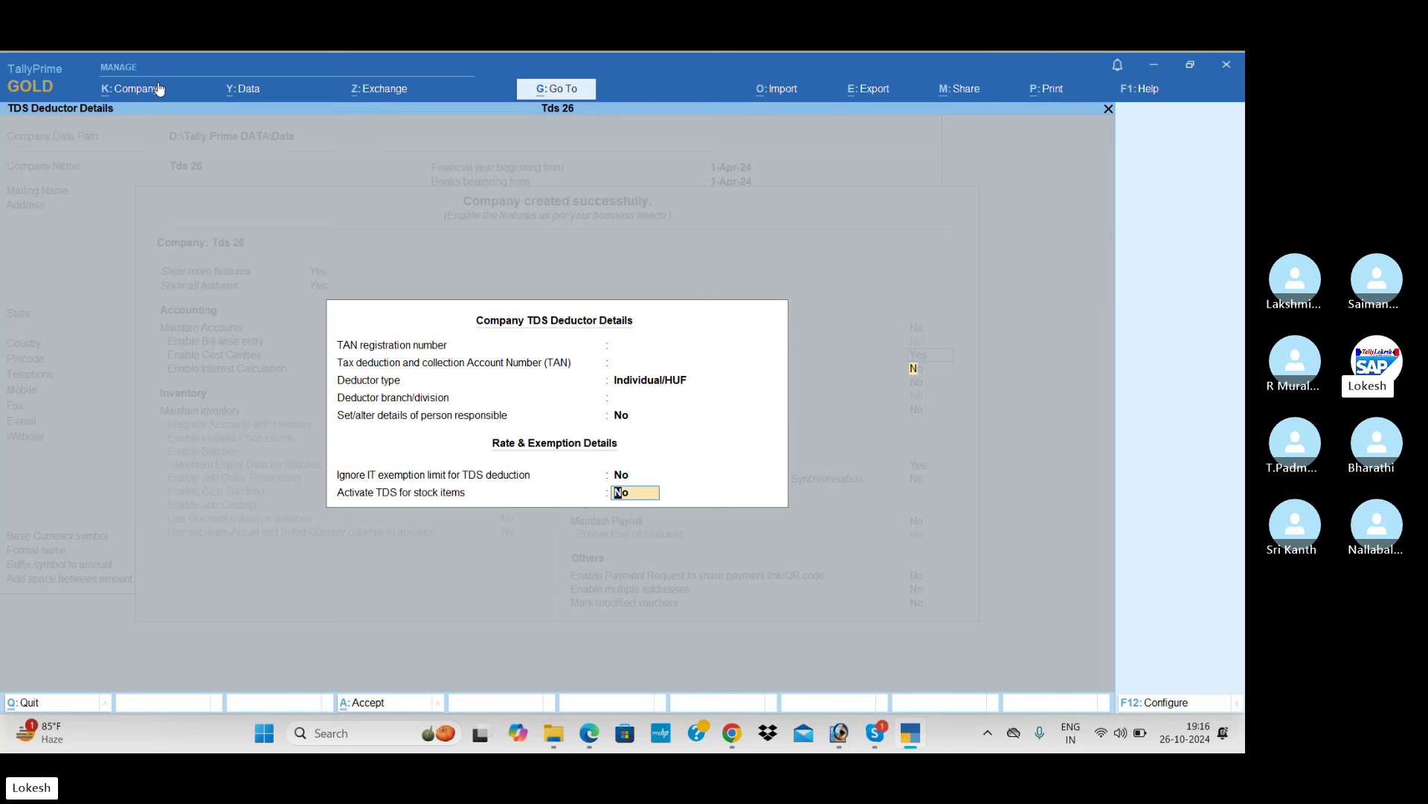
pyautogui.press('Return')
# - Disable browser access for reports and accept the company features
pyautogui.press('Return')
pyautogui.press('Return')
pyautogui.press('n')
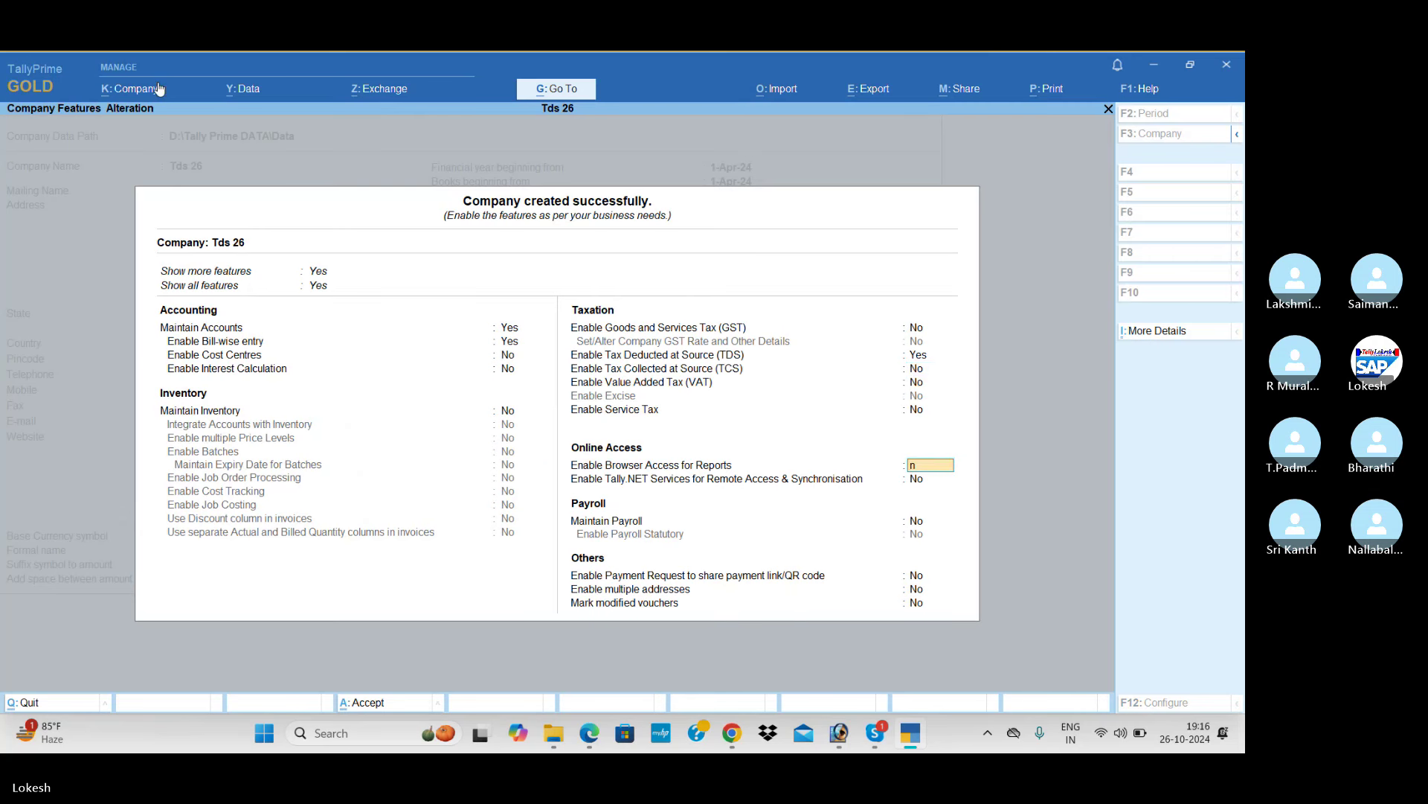
pyautogui.press('Return')
pyautogui.press('Return')
pyautogui.press('Return')
pyautogui.press('Return')
pyautogui.press('Return')
pyautogui.press('Return')
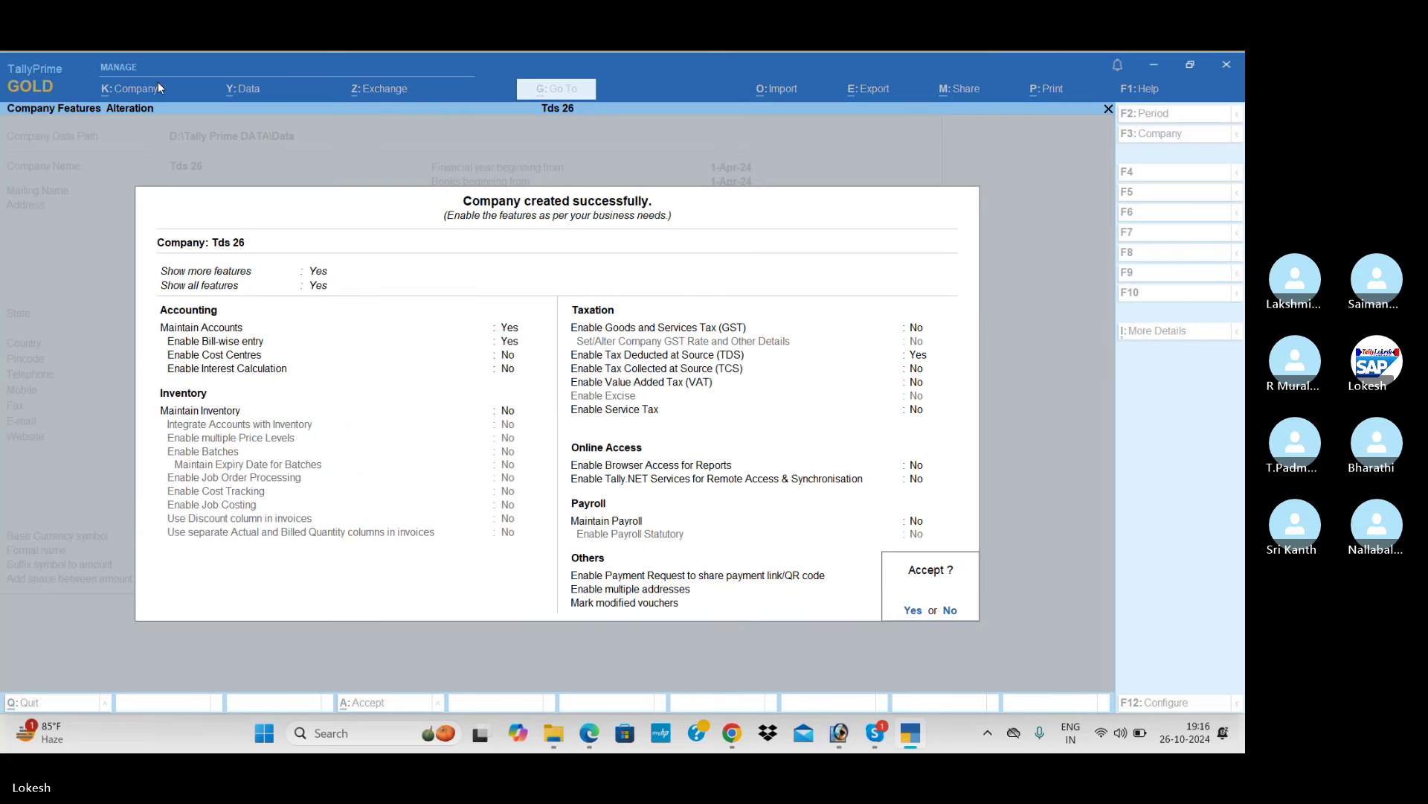
pyautogui.press('Return')
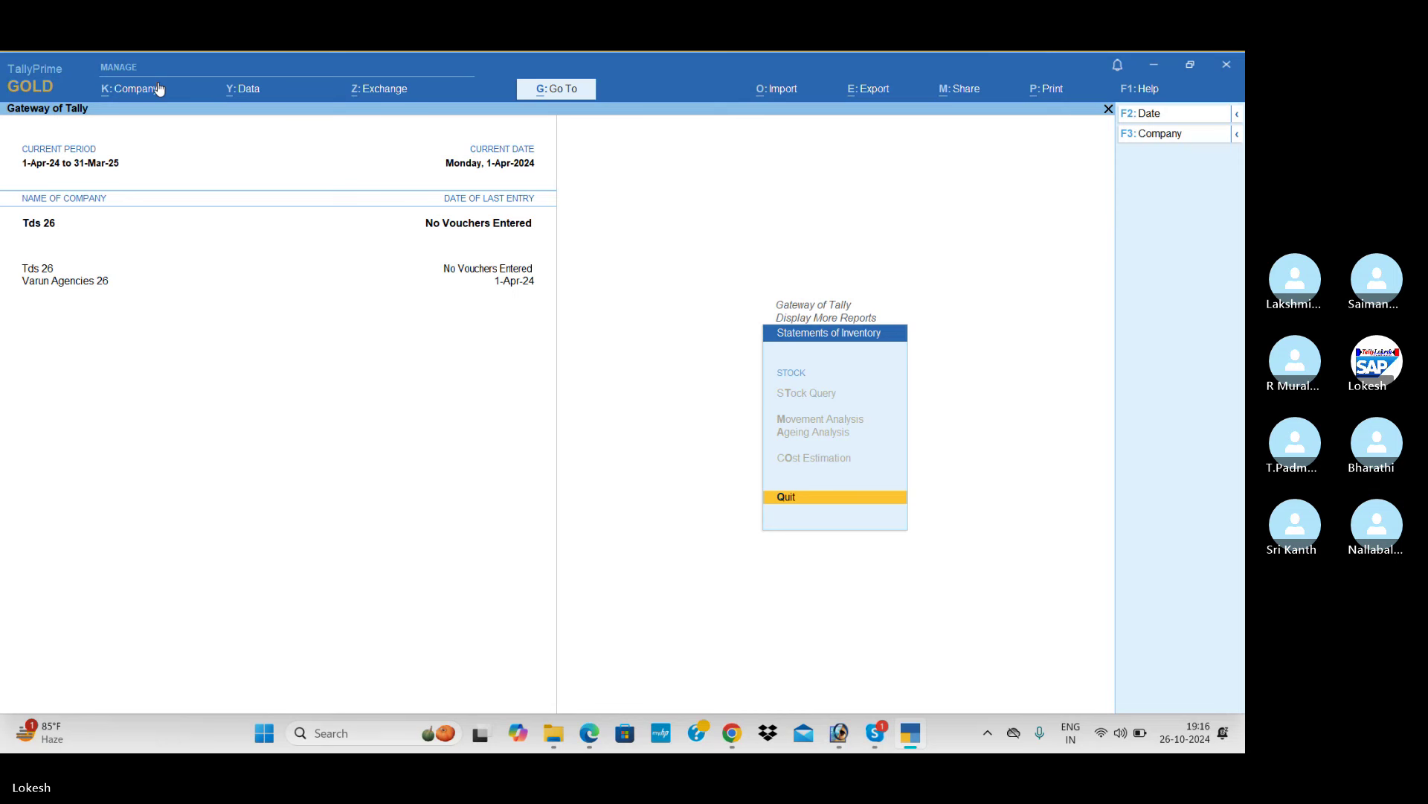
# - Return to the Gateway of Tally and open master creation for Tds 26
pyautogui.press('Escape')
pyautogui.press('Escape')
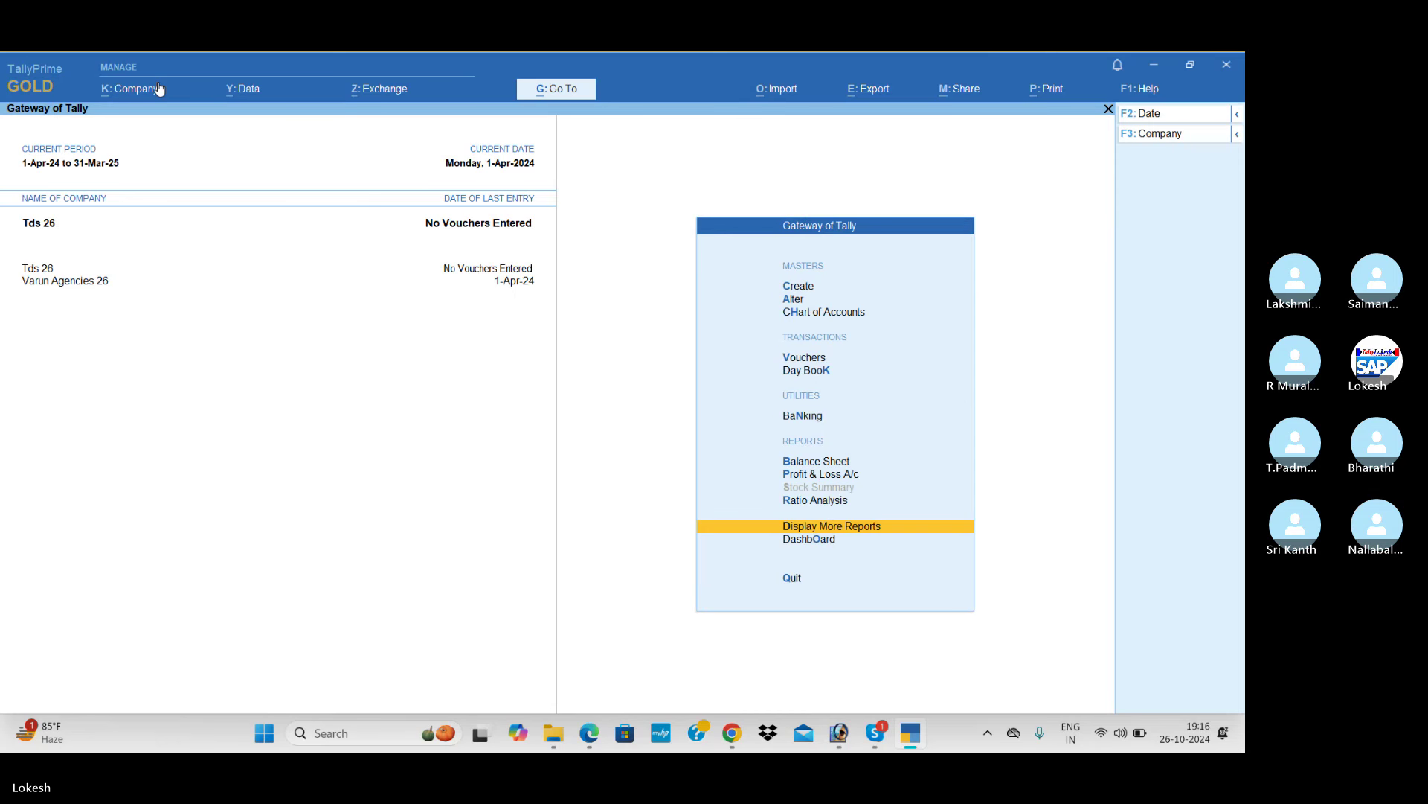
pyautogui.press('Up')
pyautogui.press('Up')
pyautogui.press('Up')
pyautogui.press('Up')
pyautogui.press('Up')
pyautogui.press('Up')
pyautogui.press('Up')
pyautogui.press('Up')
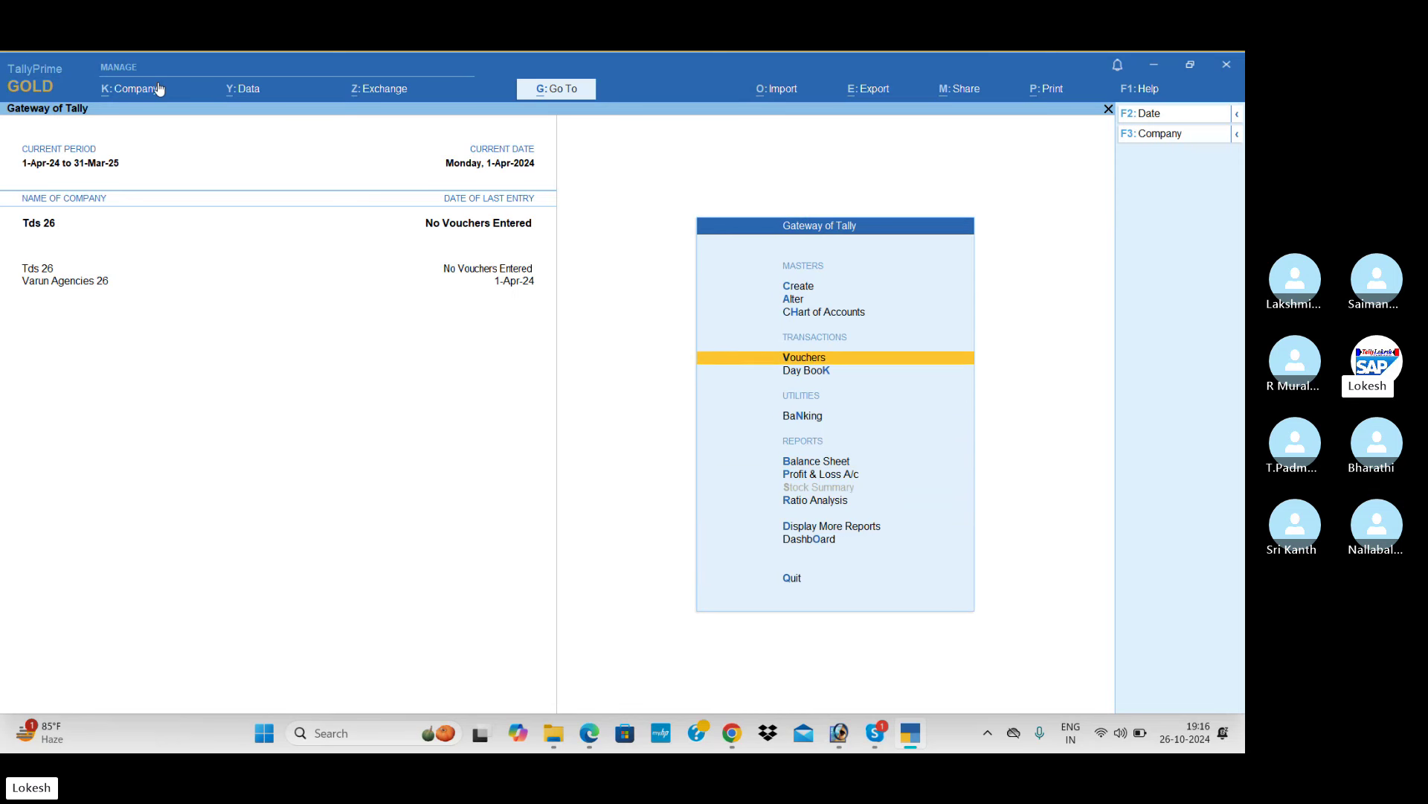
pyautogui.press('Up')
pyautogui.press('Return')
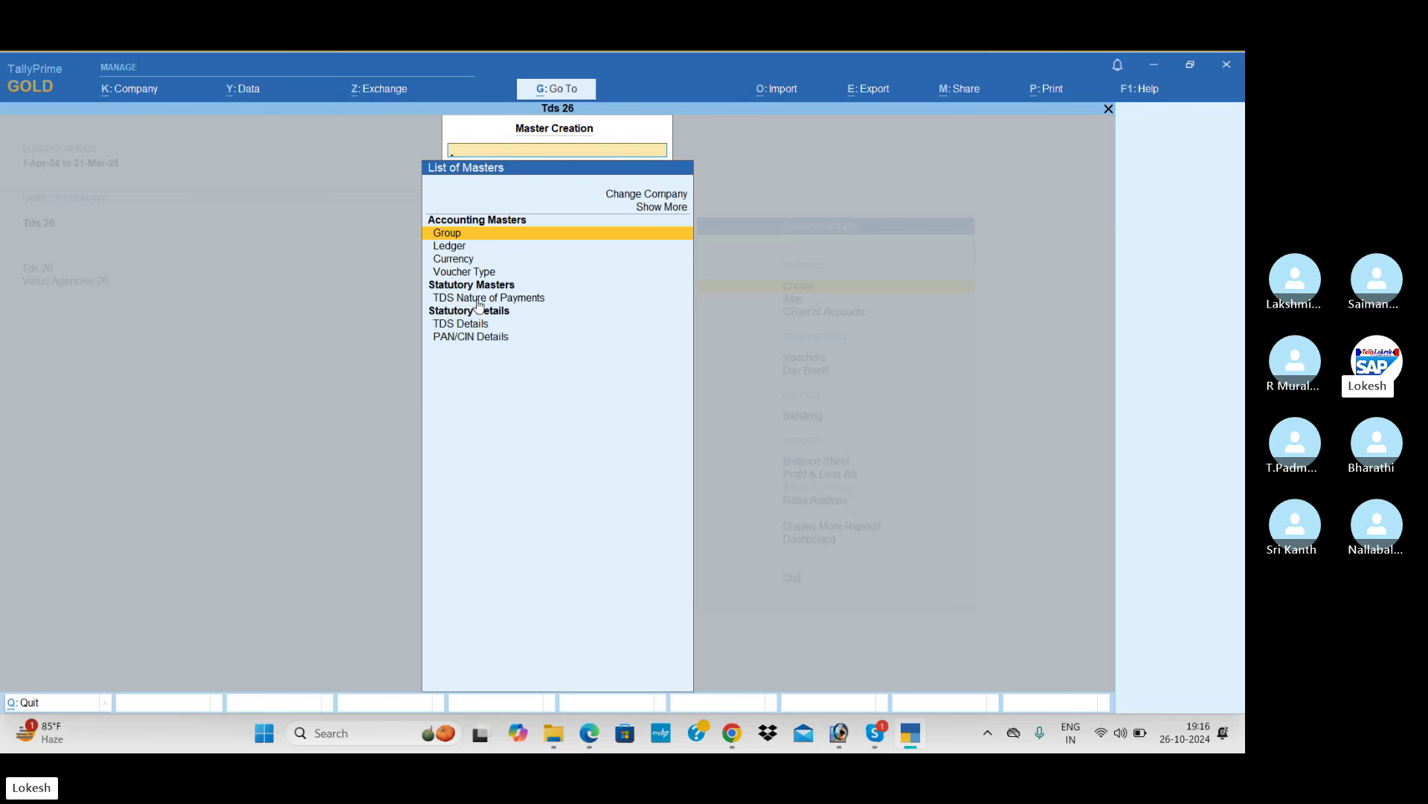
# - Start a new TDS Nature of Payments statutory master
pyautogui.press('Down')
pyautogui.press('Down')
pyautogui.press('Down')
pyautogui.press('Down')
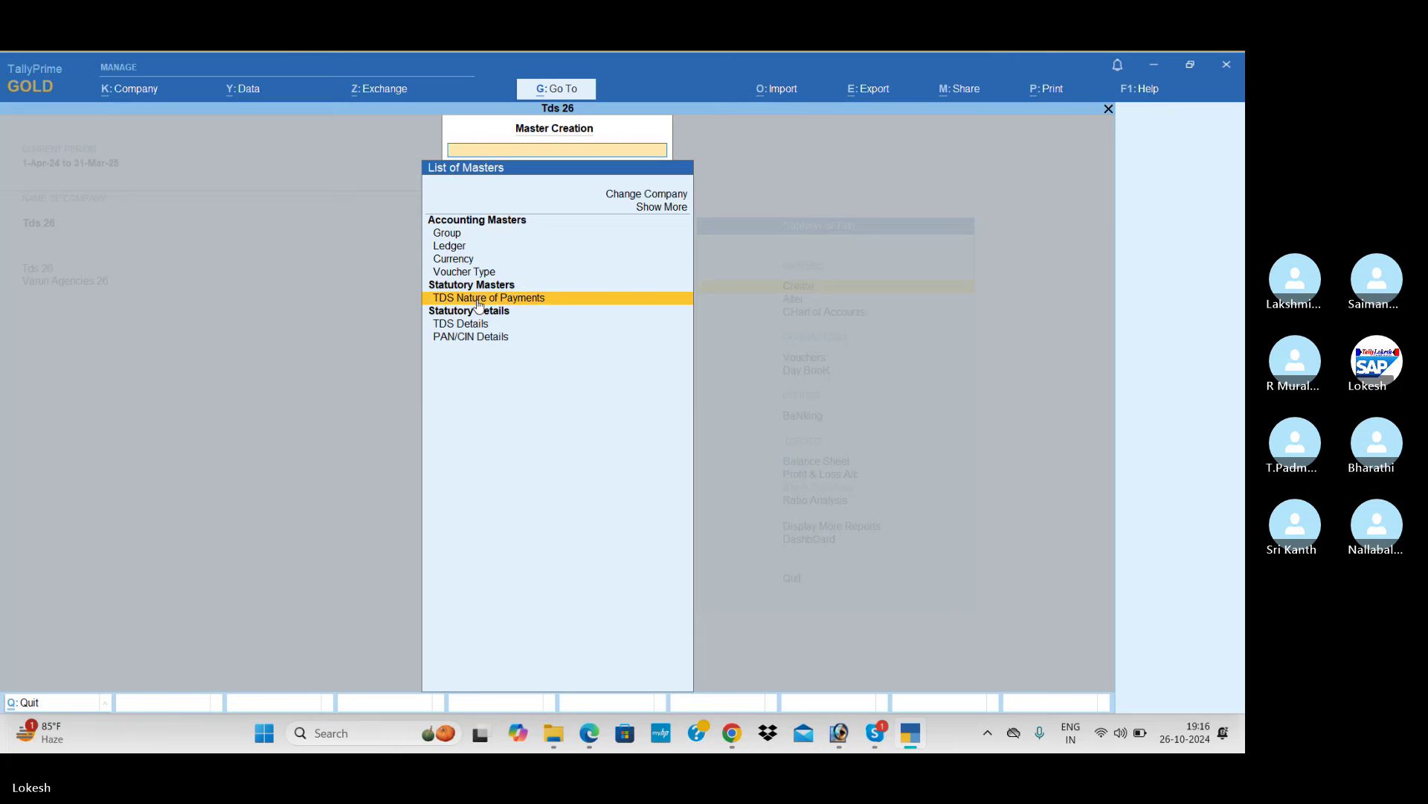
pyautogui.press('Return')
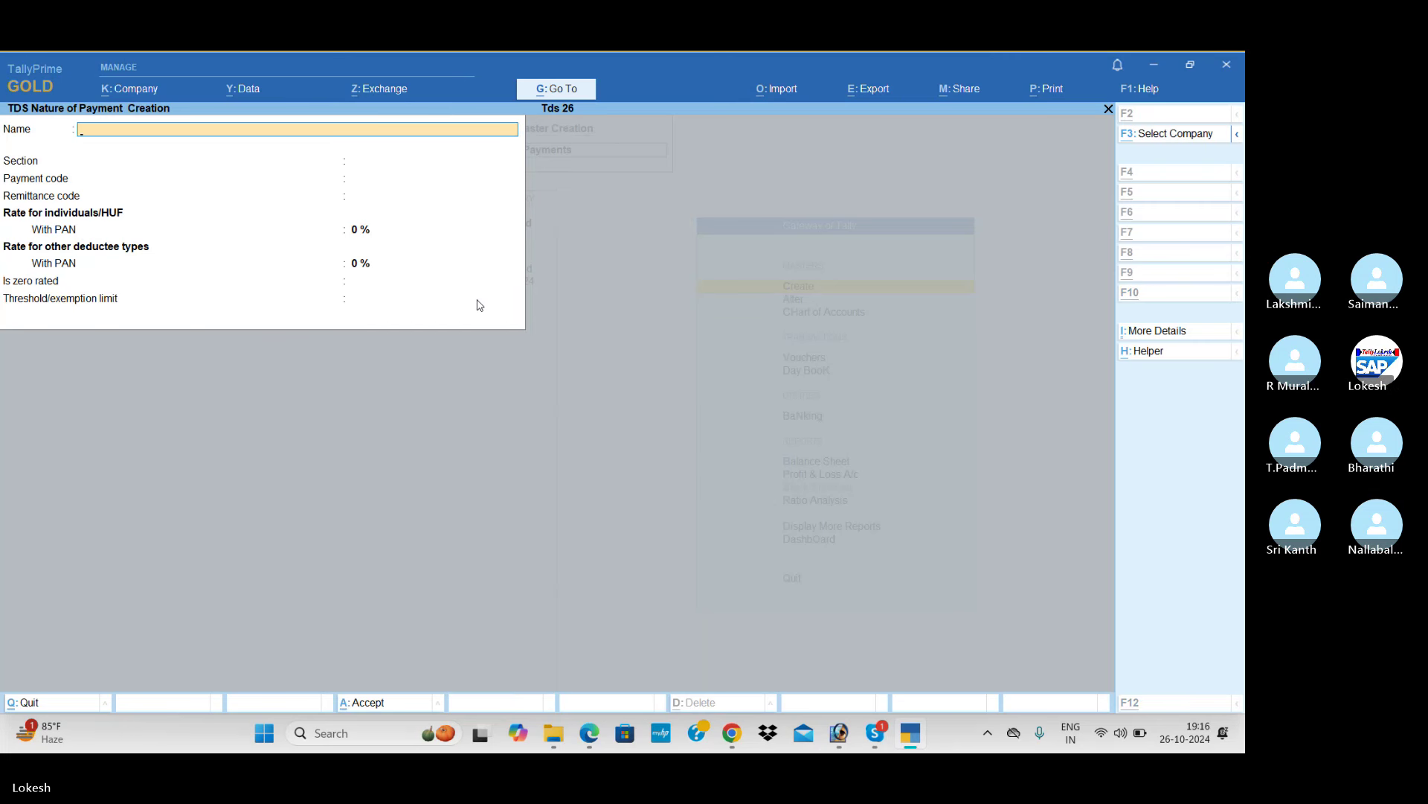
# - Consult the section table in the PDF and name the nature of payment Salaries with section 192
pyautogui.hotkey('alt', 'Tab')
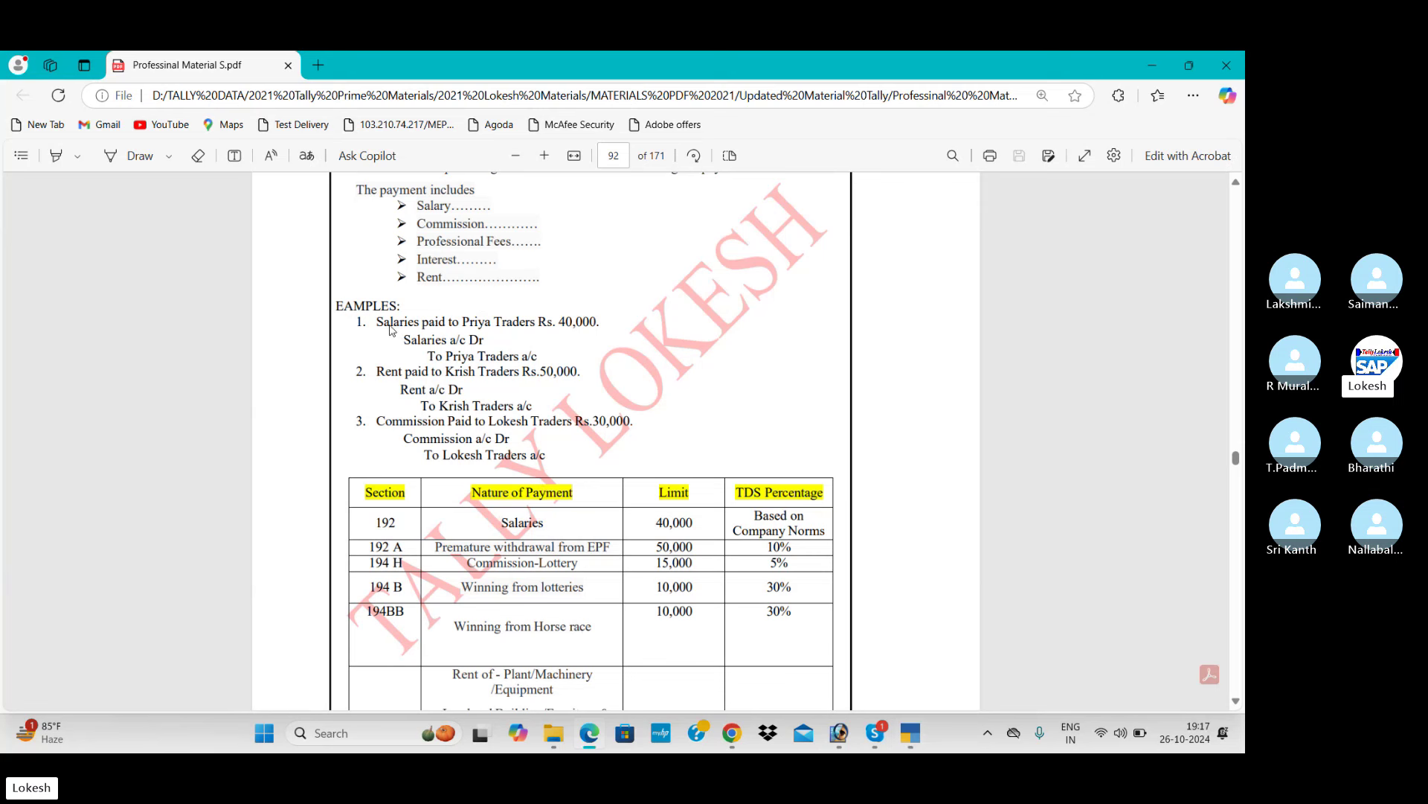
pyautogui.scroll(-1, 414, 432)
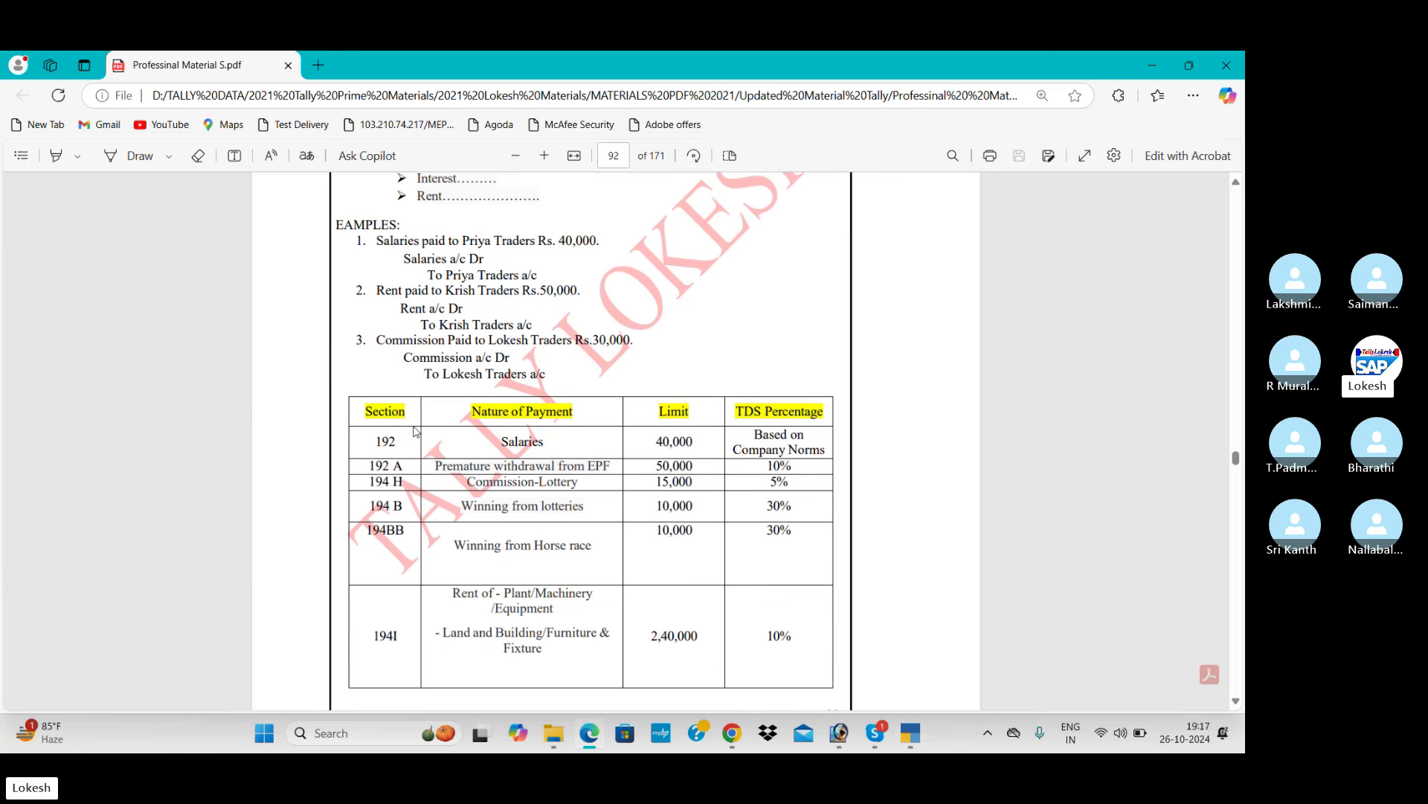
pyautogui.hotkey('alt', 'Tab')
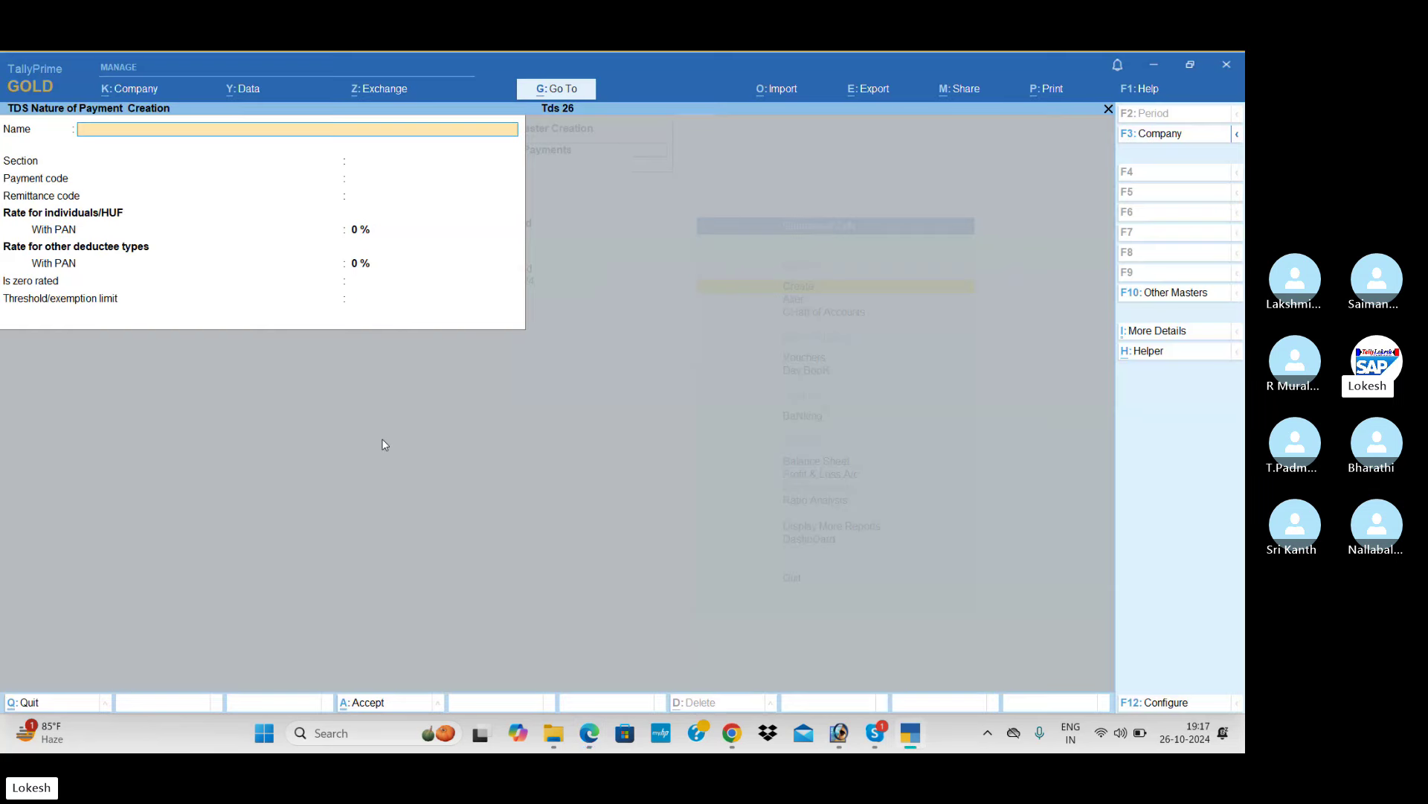
pyautogui.write('Salar')
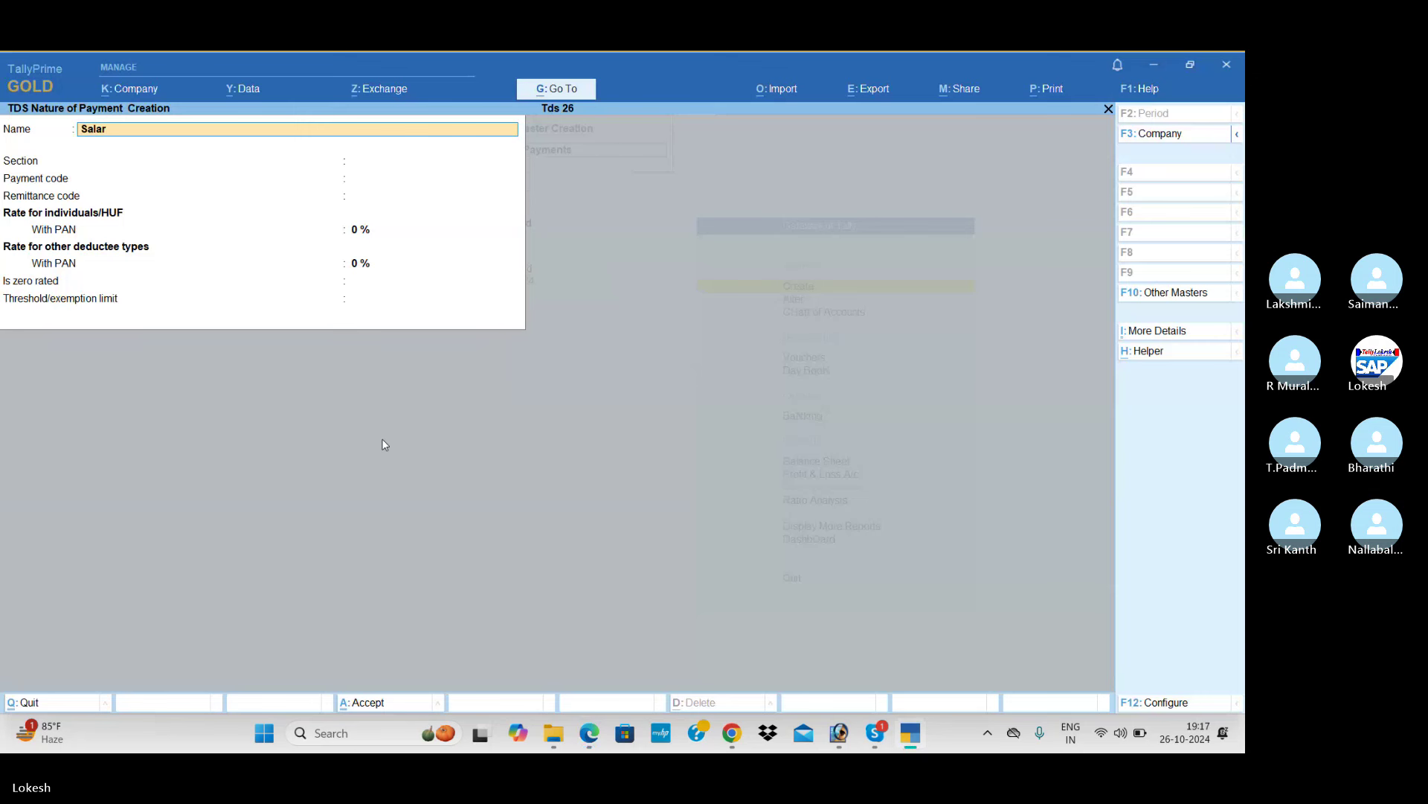
pyautogui.write('ies')
pyautogui.press('Return')
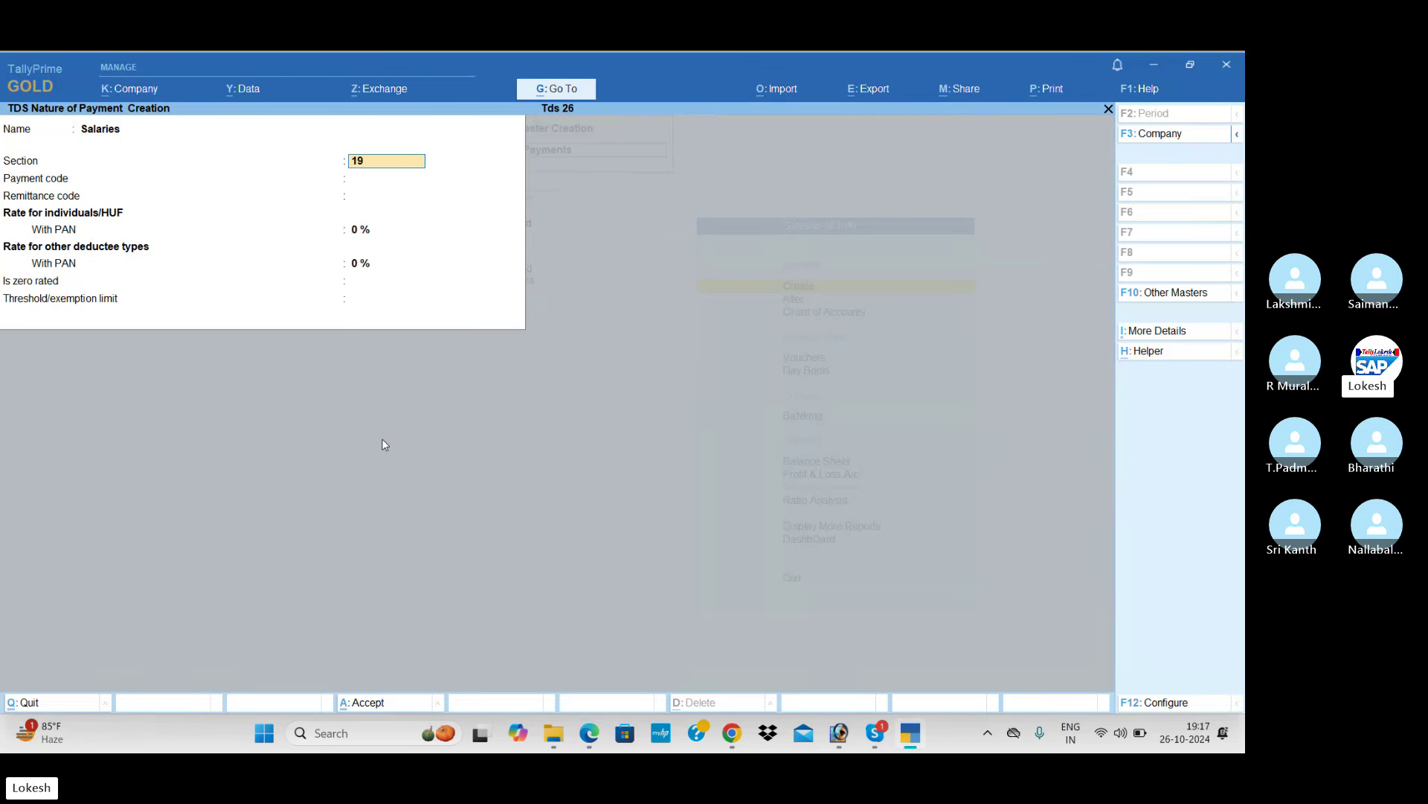
pyautogui.write('192')
pyautogui.press('Return')
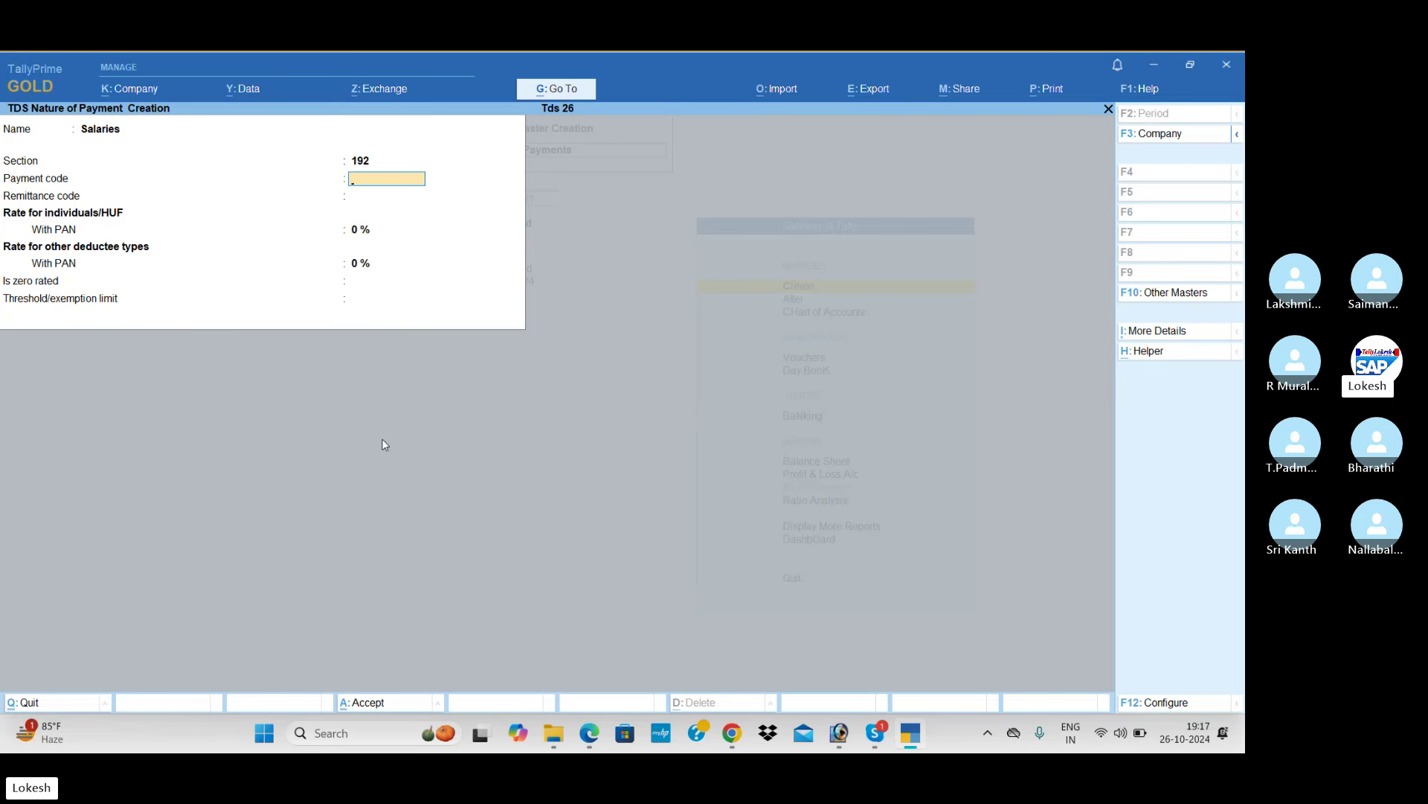
# - Check the salaries row in the PDF, set both With PAN rates to 5%, and save the Salaries nature of payment
pyautogui.press('Return')
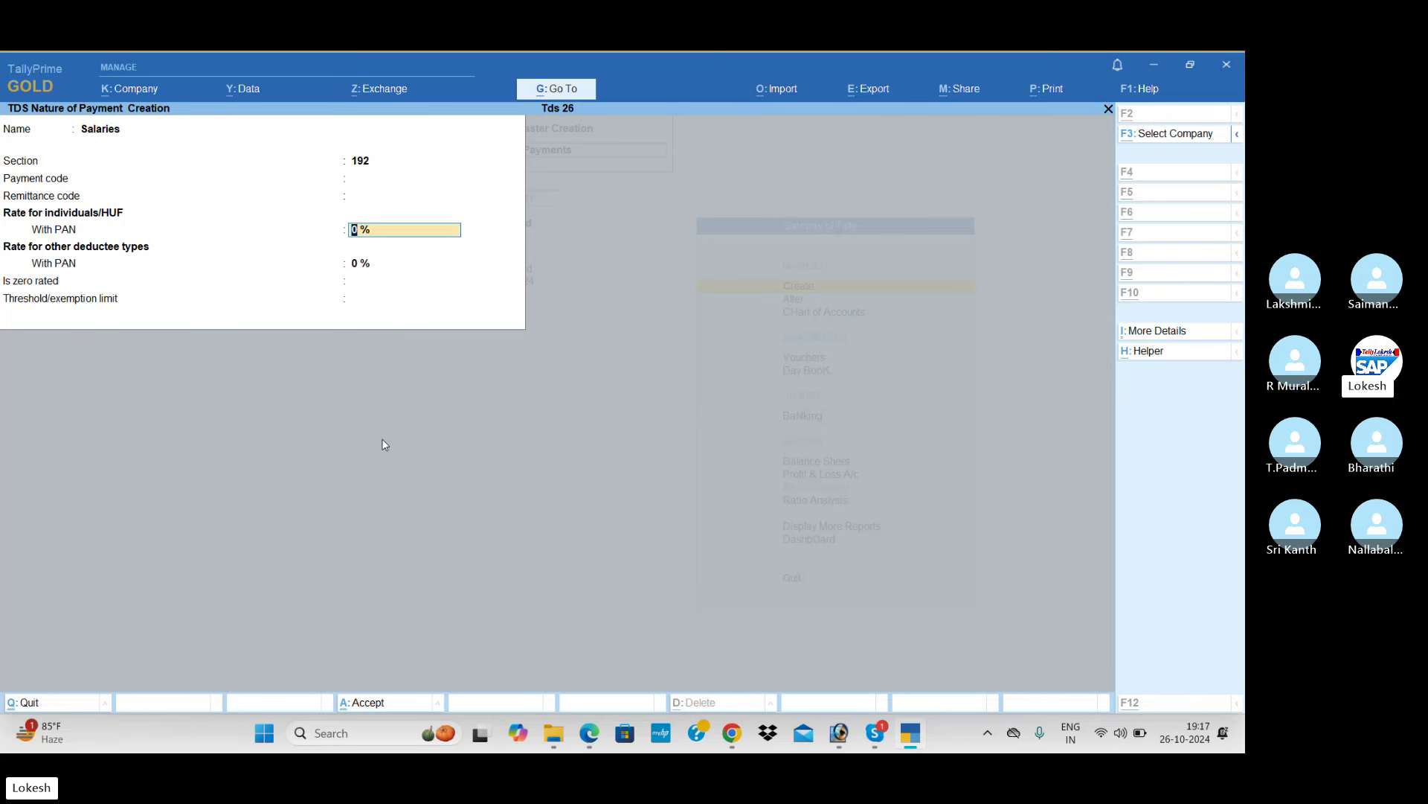
pyautogui.hotkey('alt', 'Tab')
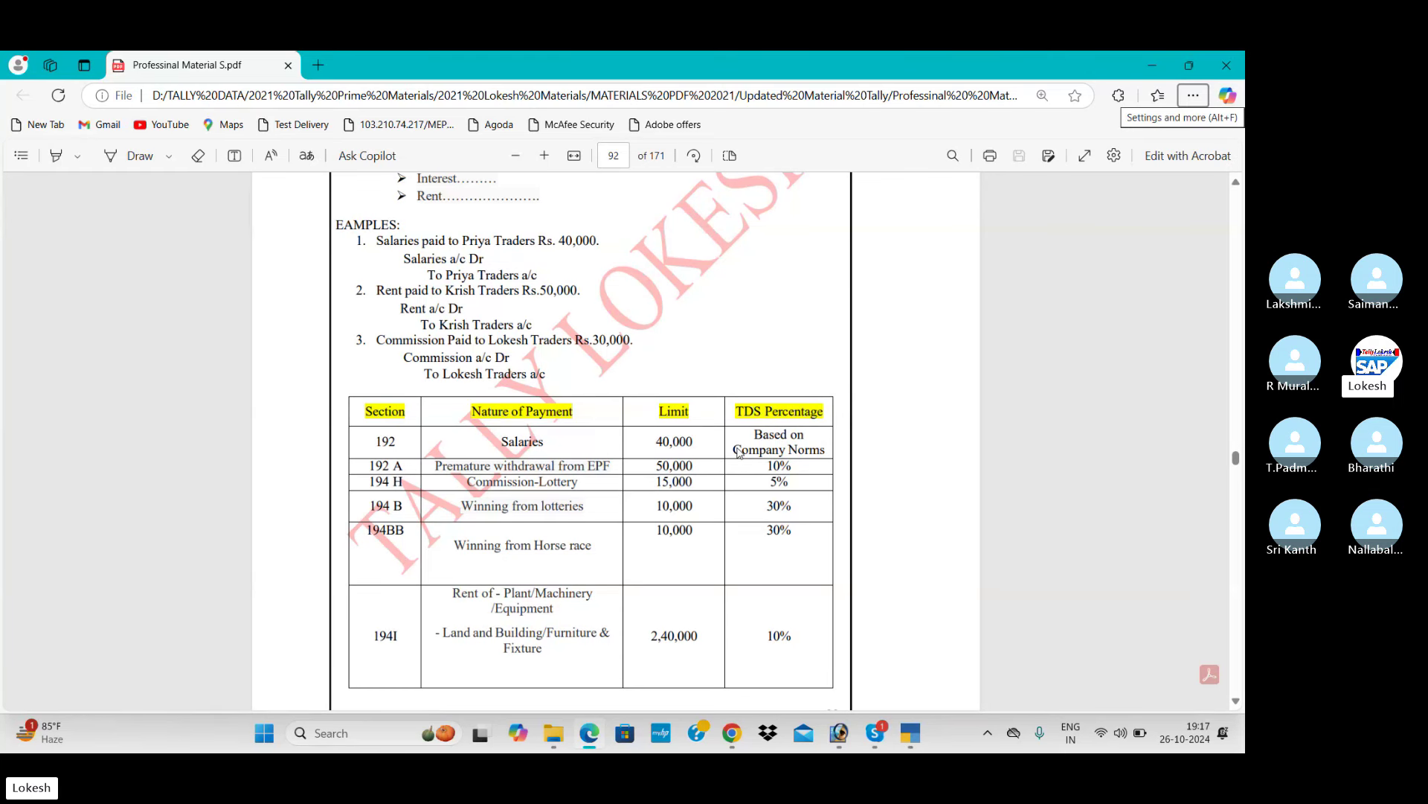
pyautogui.hotkey('alt', 'Tab')
pyautogui.press('Return')
pyautogui.write('5')
pyautogui.press('Return')
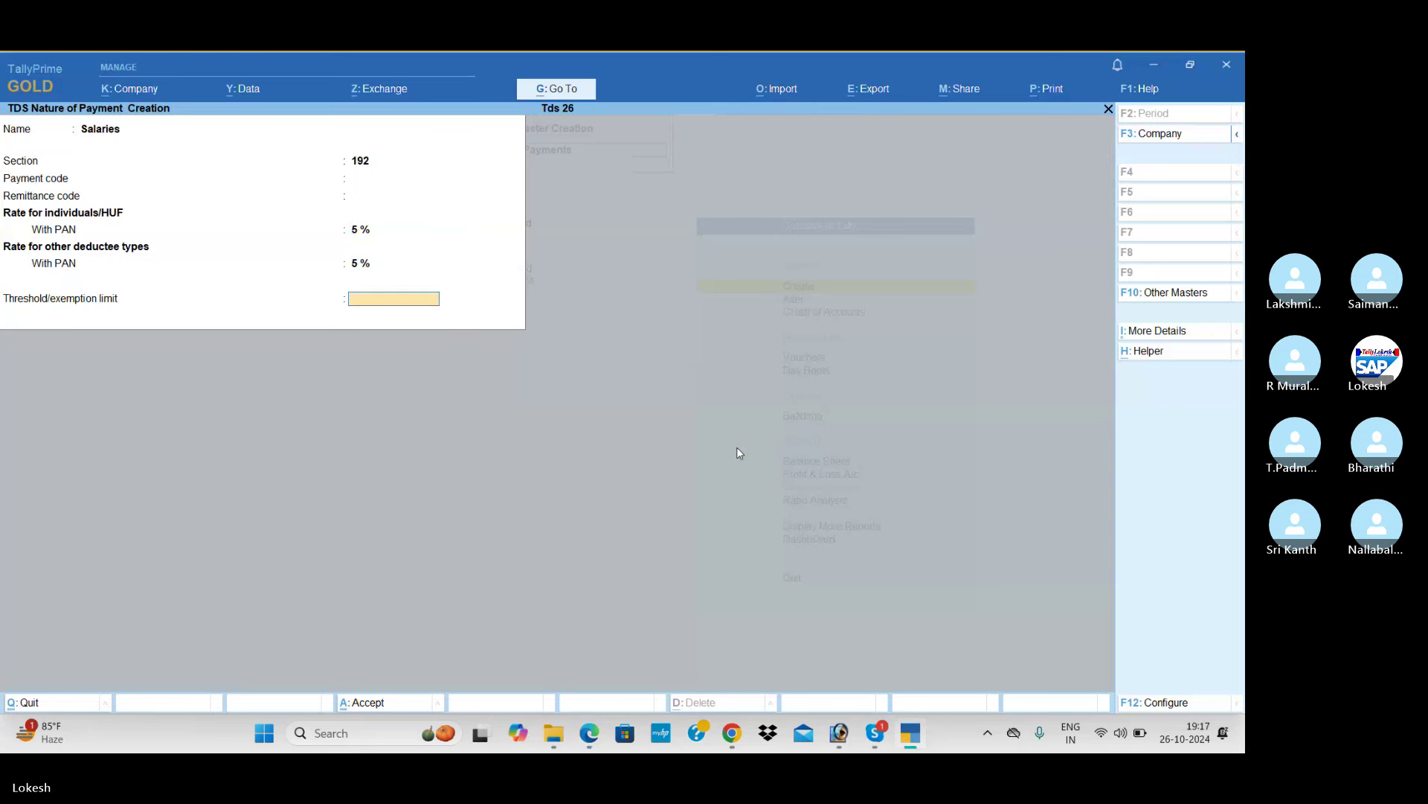
pyautogui.press('Return')
pyautogui.press('Return')
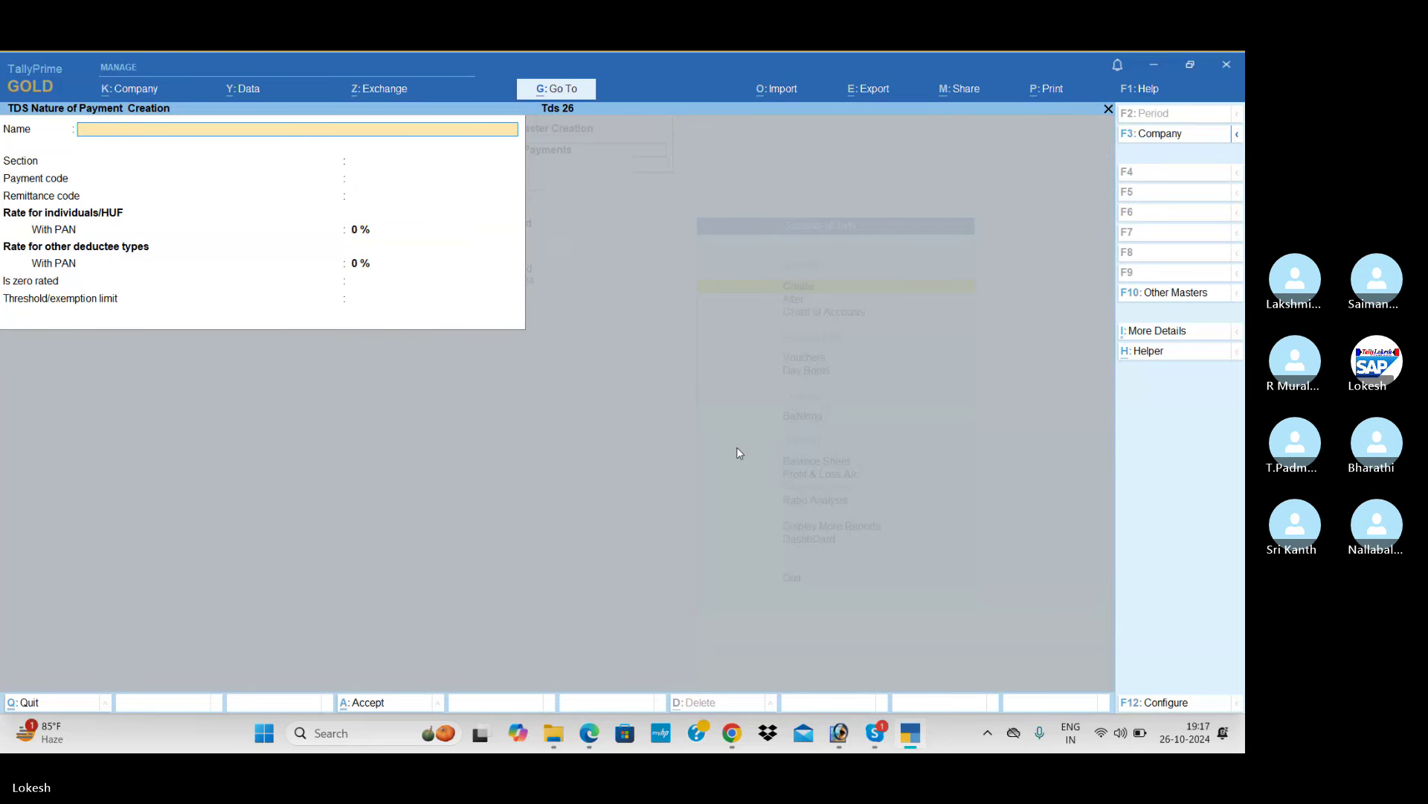
# - Check the rent row in the PDF's section table and name the new nature of payment Rent with section 194I
pyautogui.hotkey('alt', 'Tab')
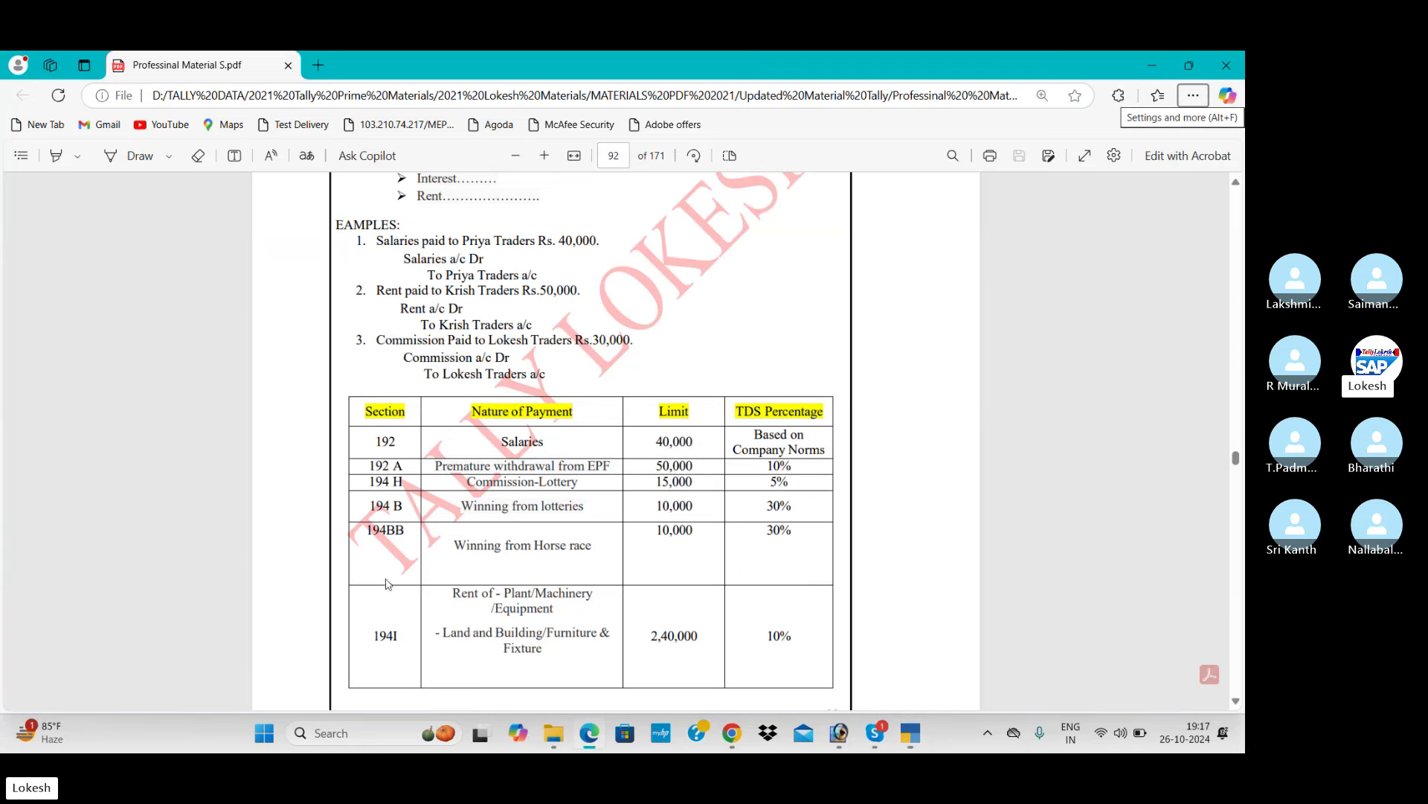
pyautogui.hotkey('alt', 'Tab')
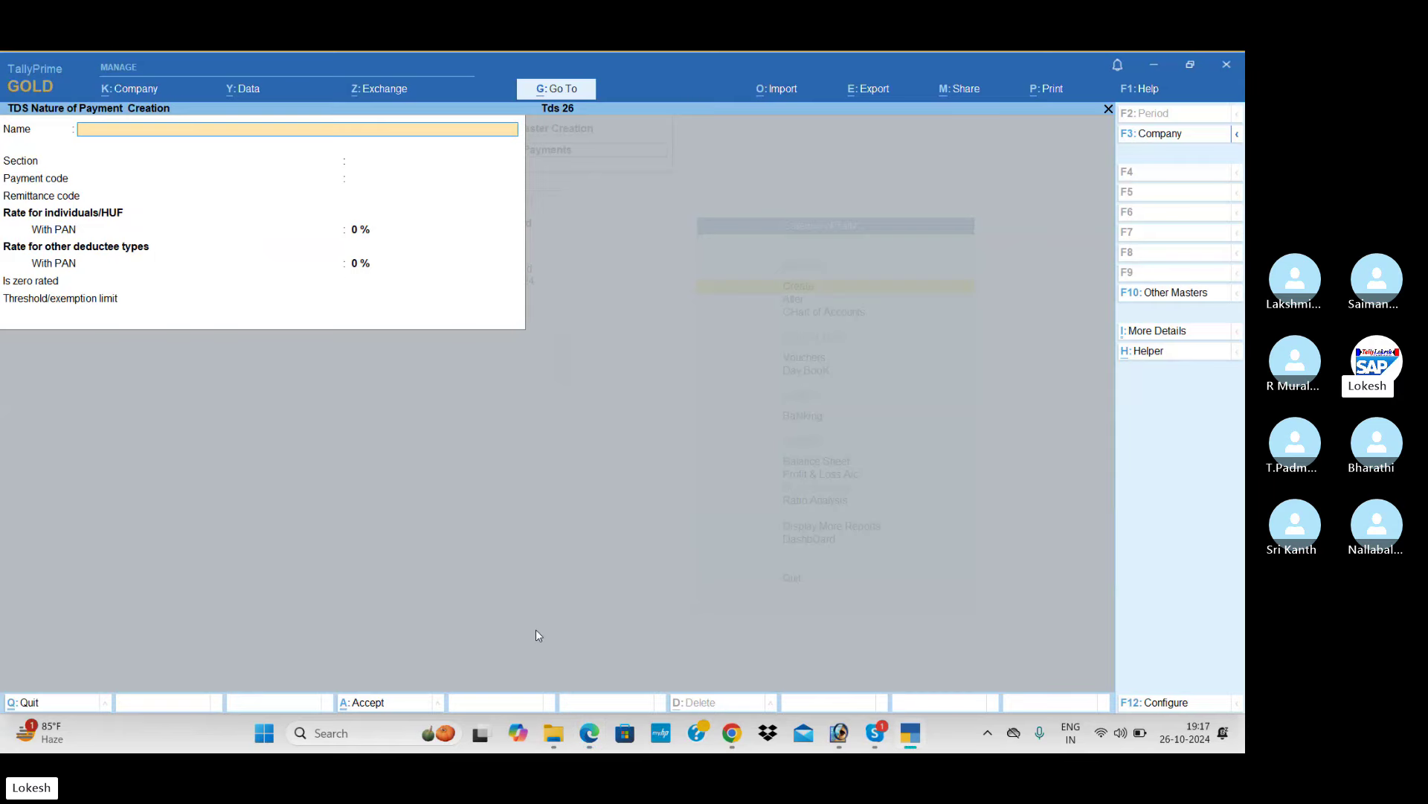
pyautogui.write('Rent')
pyautogui.press('Return')
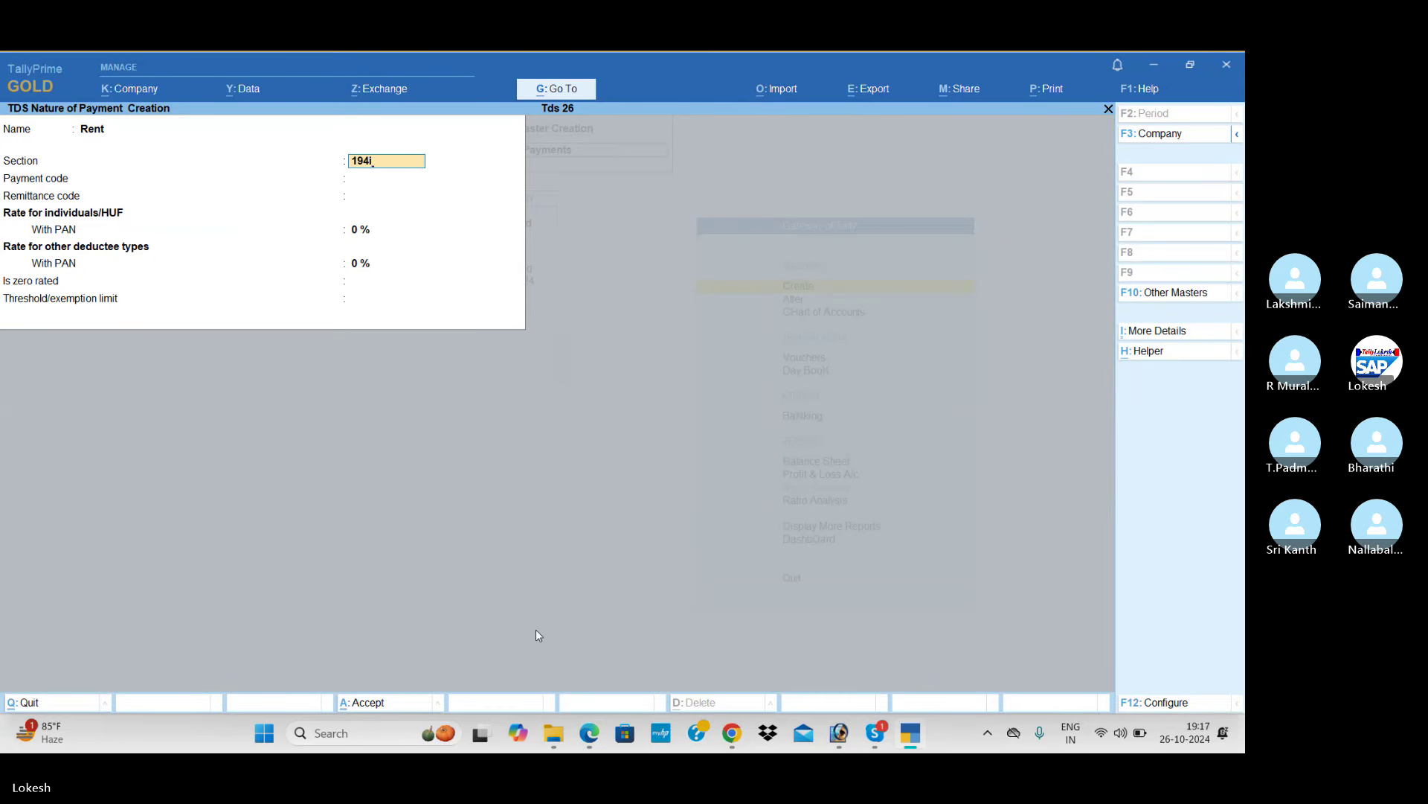
pyautogui.write('194I')
pyautogui.press('Return')
pyautogui.press('Return')
pyautogui.press('Return')
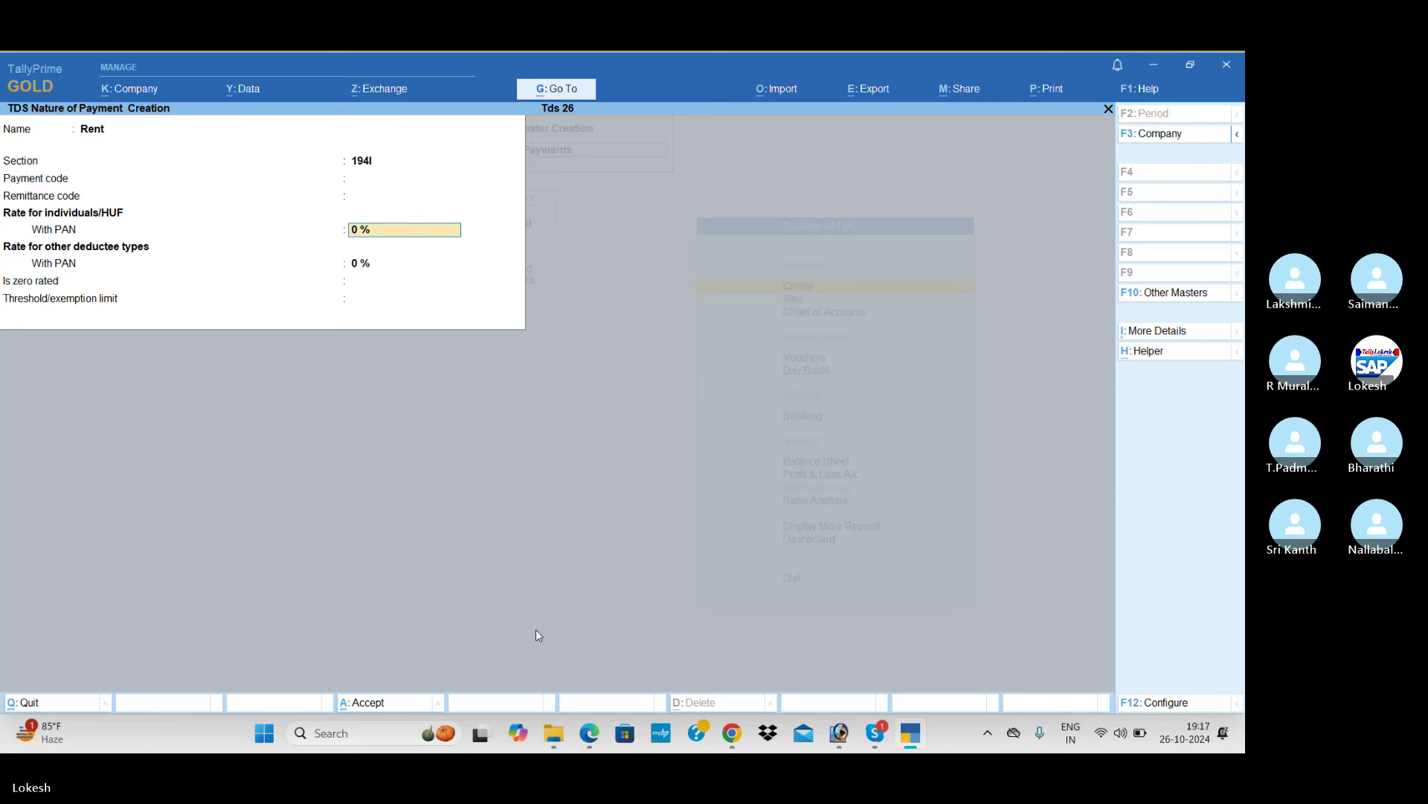
# - Check the rent percentage in the PDF, set both With PAN rates to 10%, and save the Rent nature of payment
pyautogui.hotkey('alt', 'Tab')
pyautogui.scroll(-3, 537, 632)
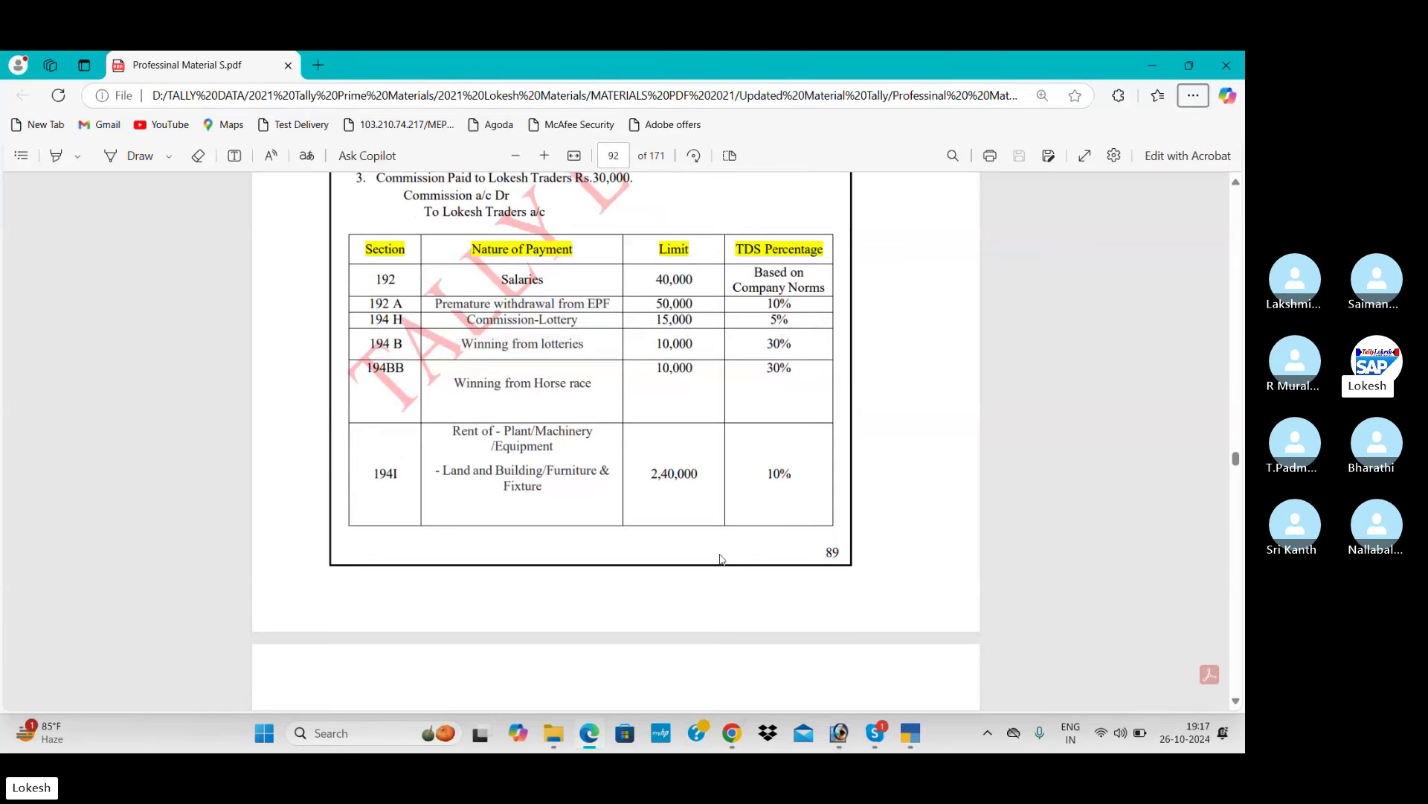
pyautogui.hotkey('alt', 'Tab')
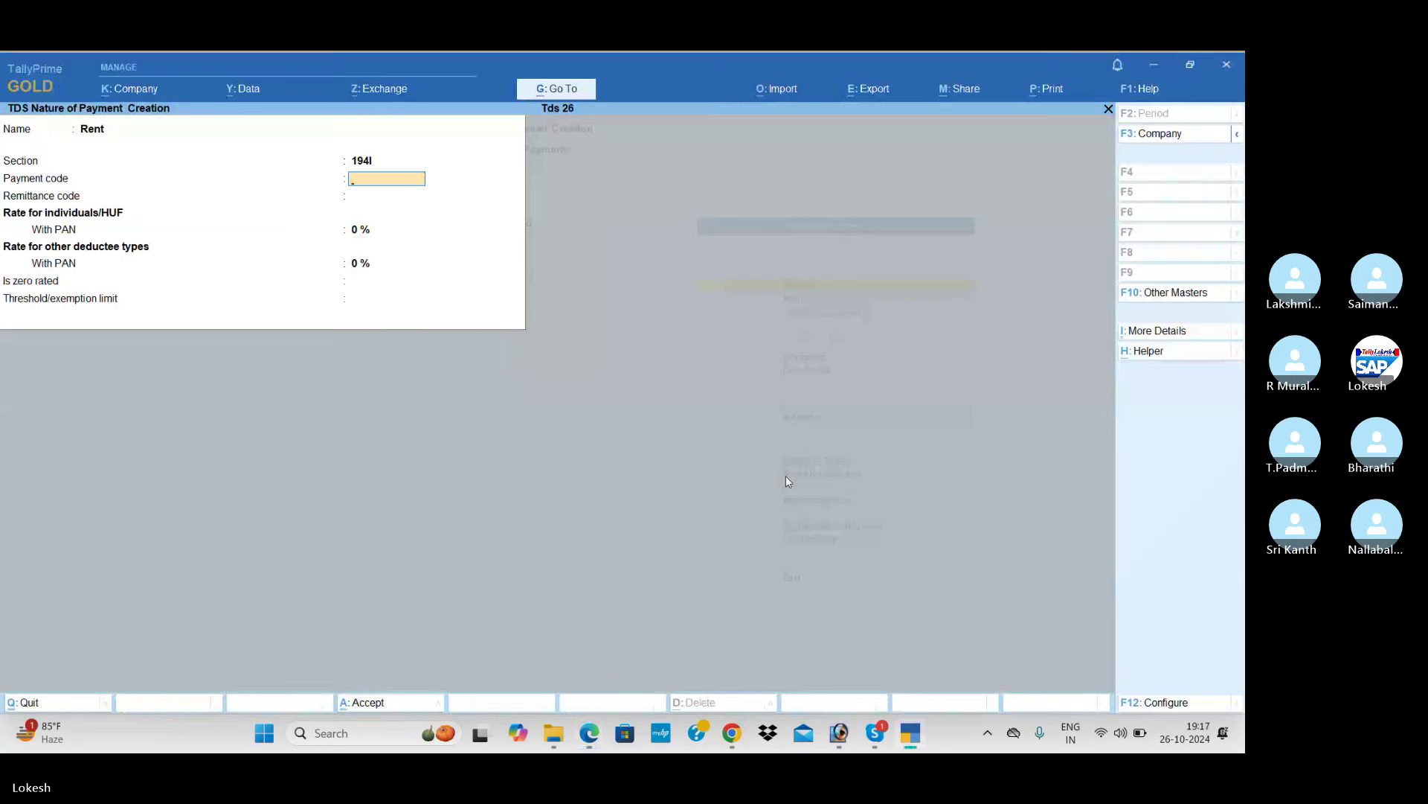
pyautogui.write('10')
pyautogui.press('Return')
pyautogui.press('Return')
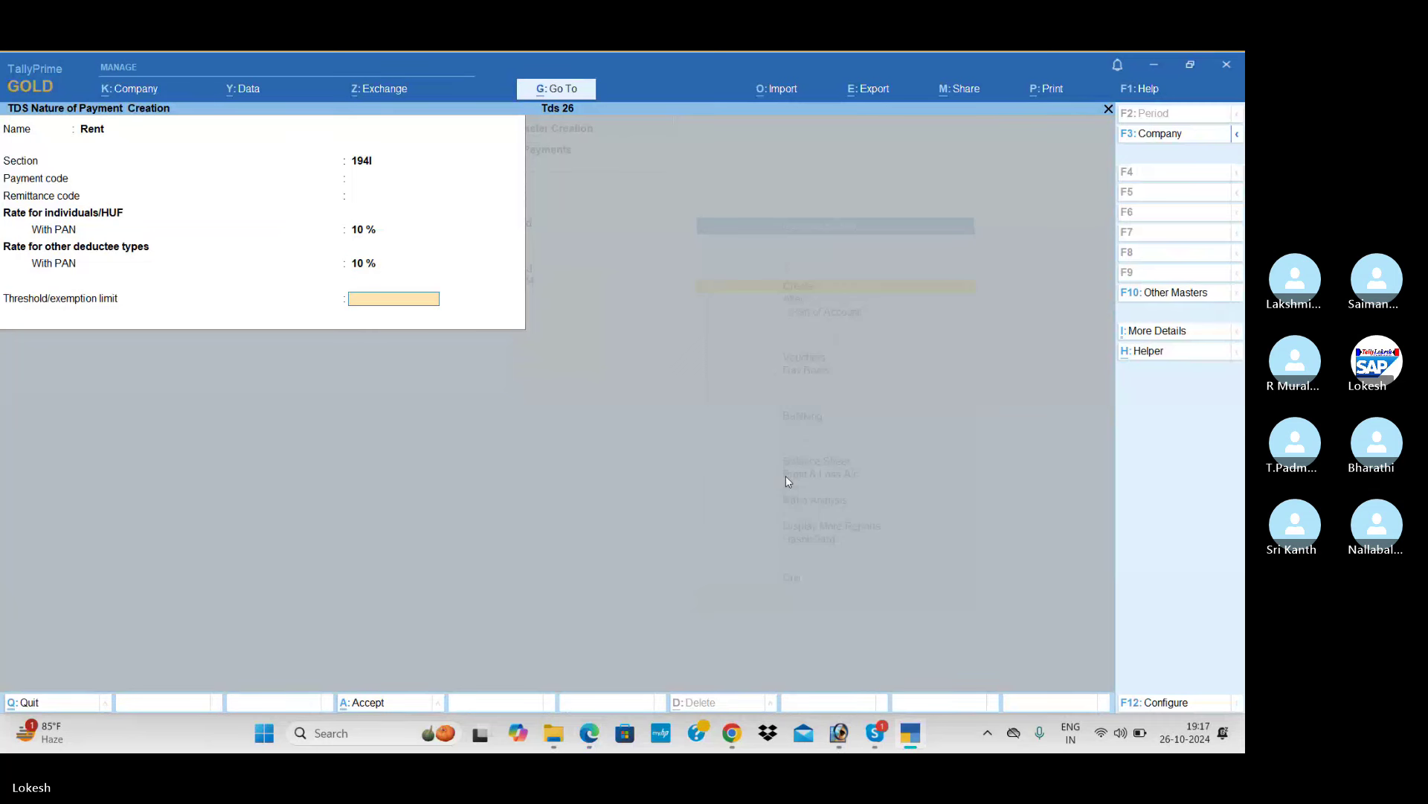
pyautogui.press('Return')
pyautogui.press('Return')
# - Consult the PDF's section table and name the next nature of payment Commission with section 194H, leaving the payment and remittance codes blank
pyautogui.hotkey('alt', 'Tab')
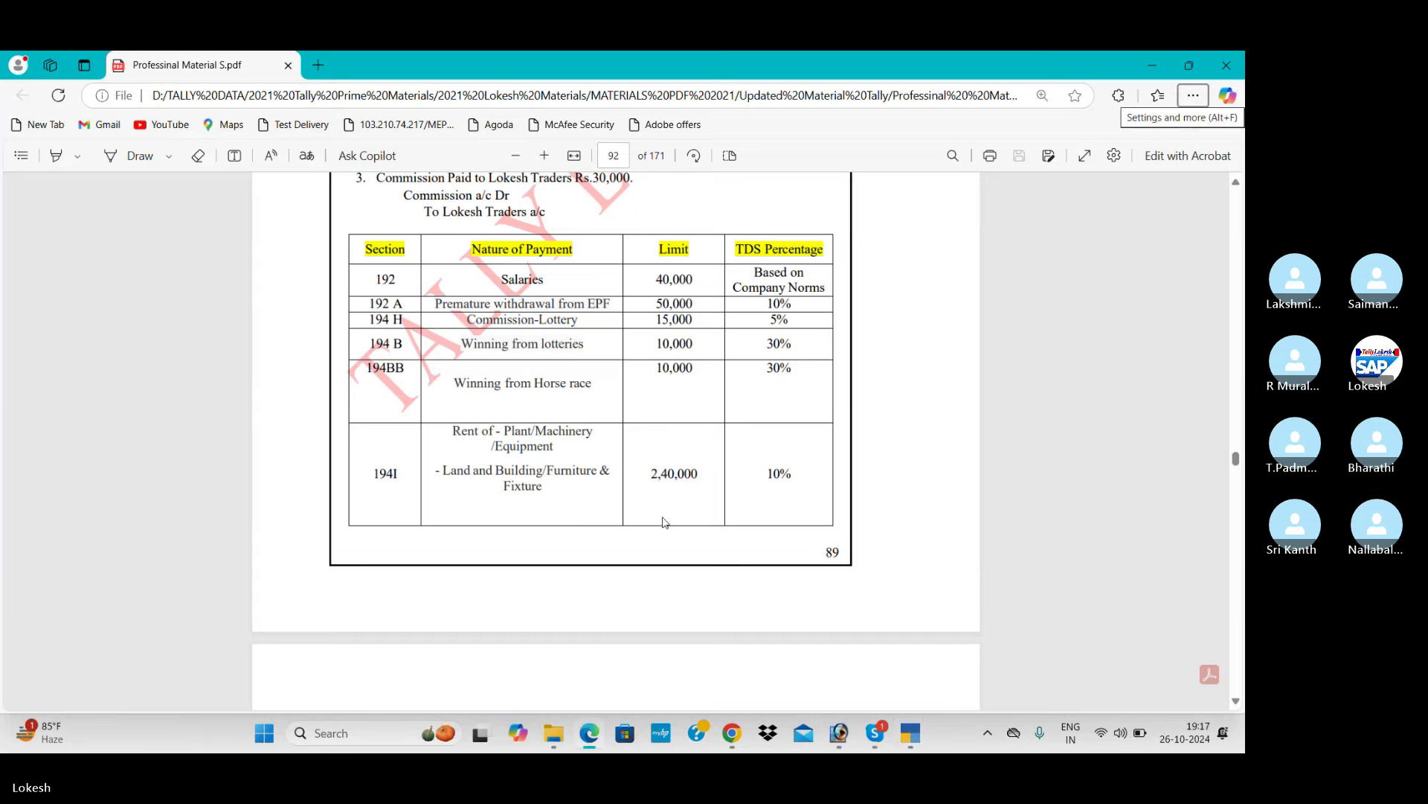
pyautogui.scroll(3, 648, 519)
pyautogui.hotkey('alt', 'Tab')
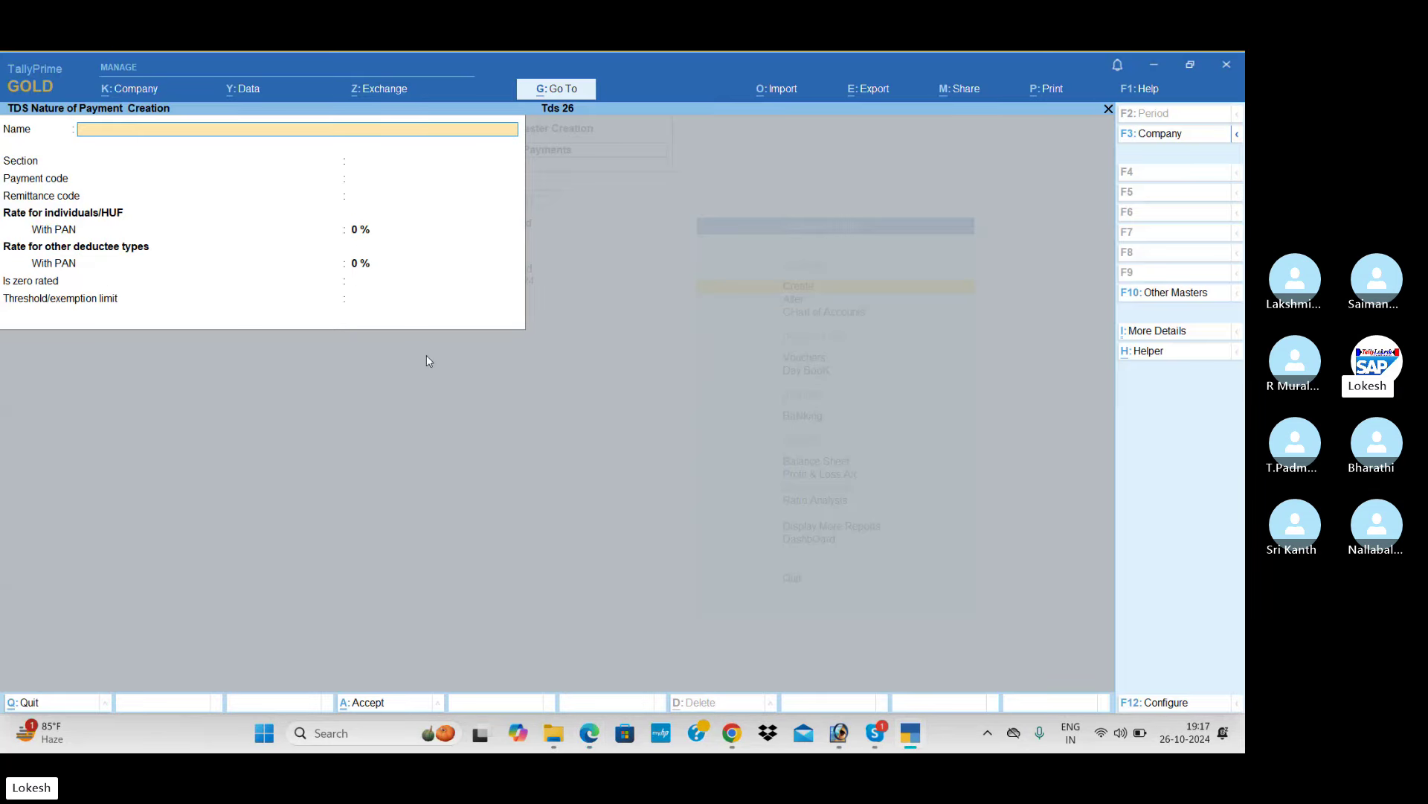
pyautogui.write('CO')
pyautogui.press('BackSpace')
pyautogui.write('ommission')
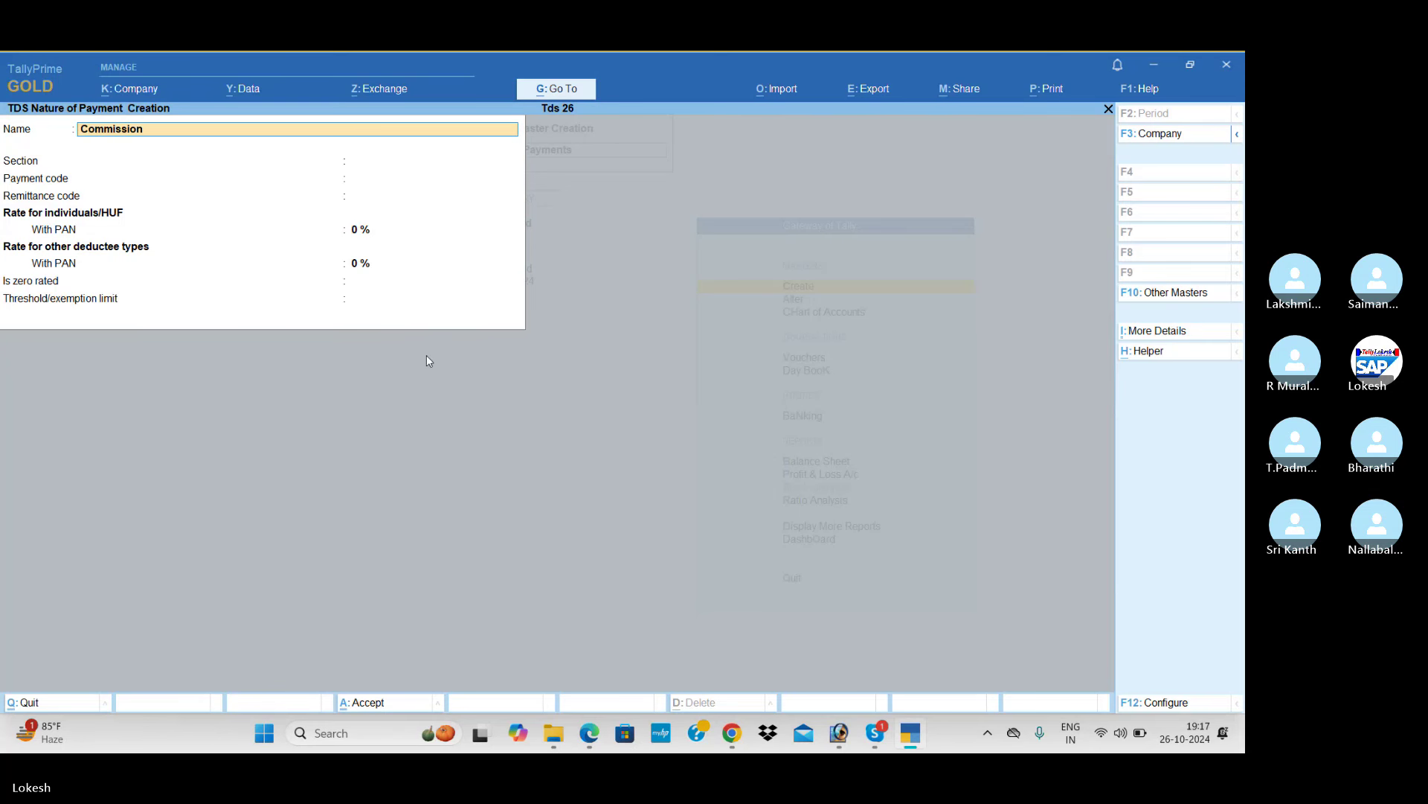
pyautogui.press('Return')
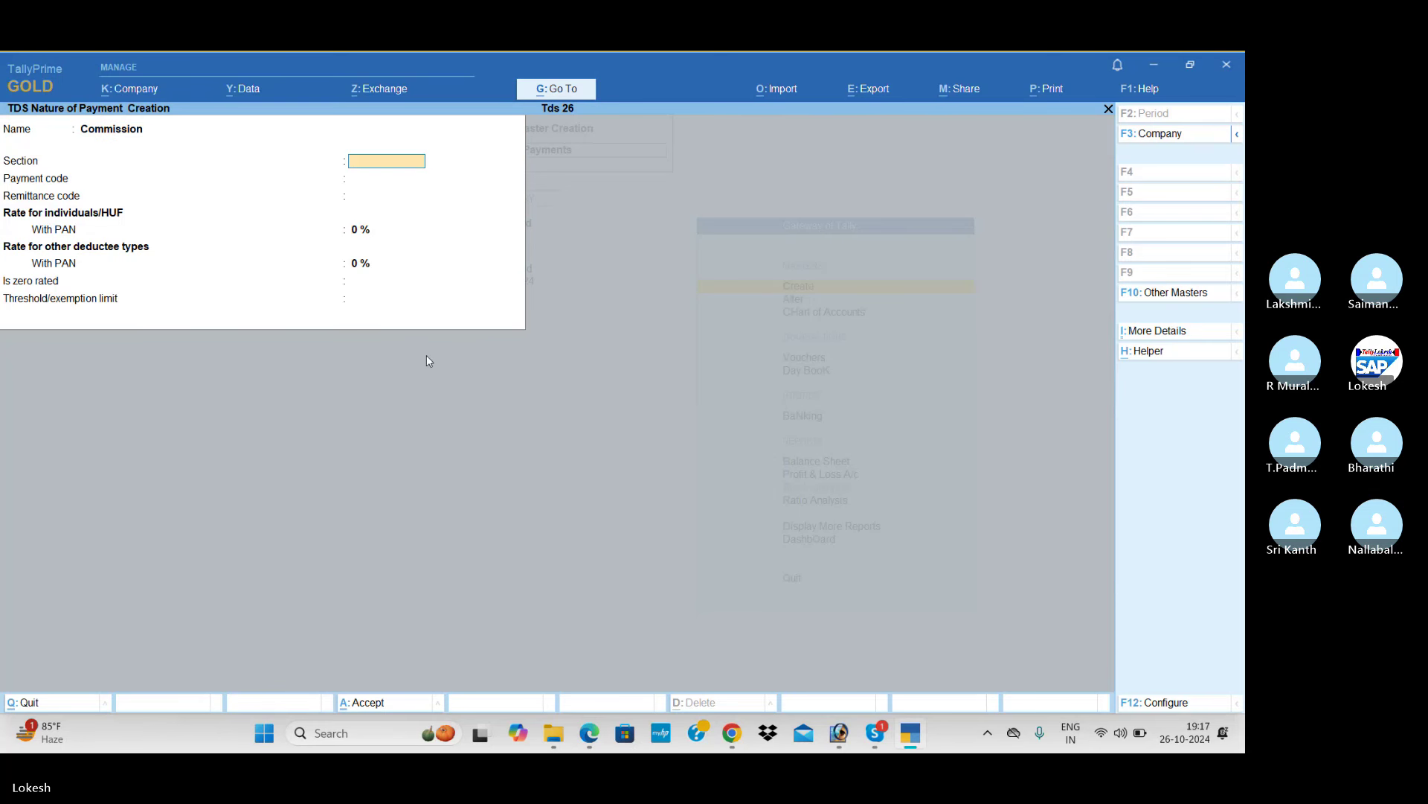
pyautogui.hotkey('alt', 'Tab')
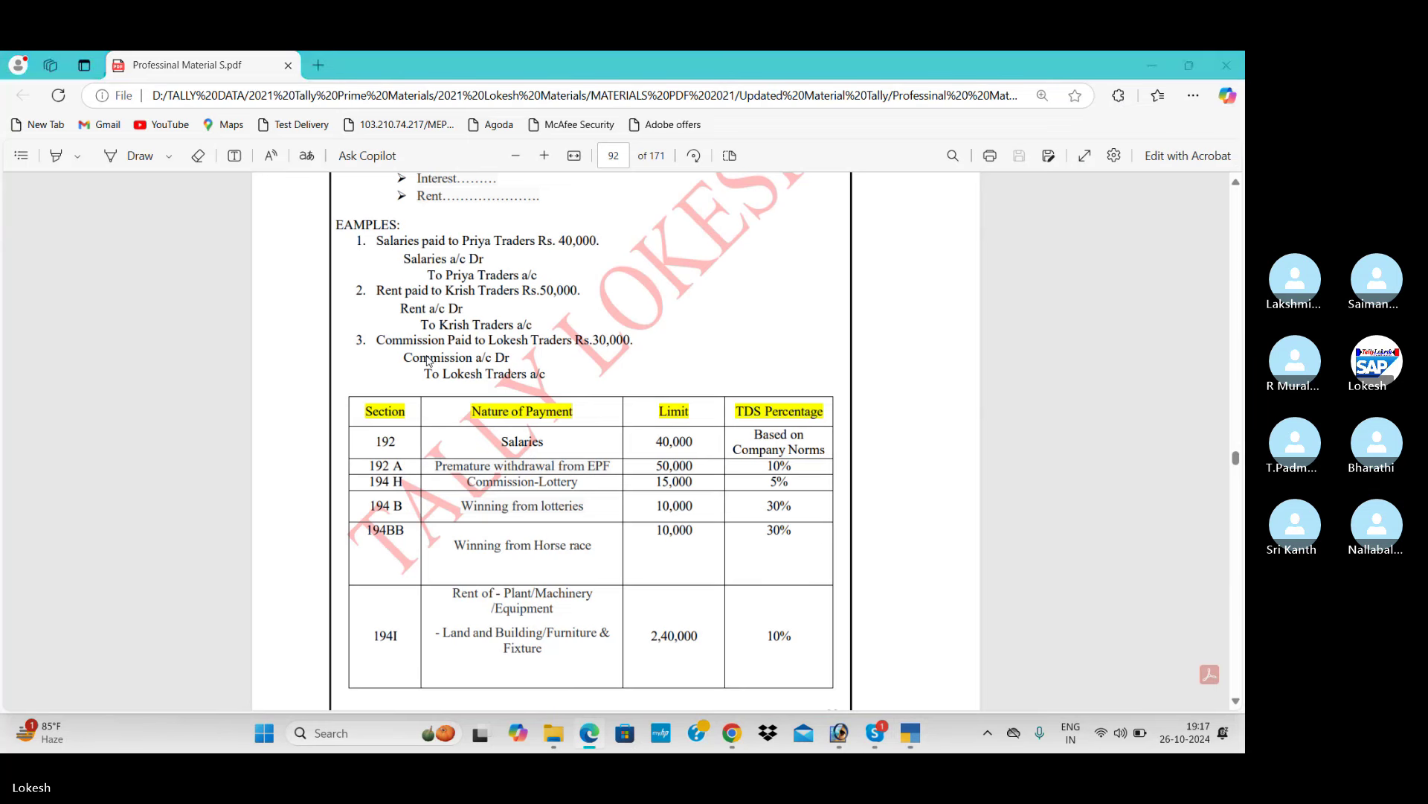
pyautogui.hotkey('alt', 'Tab')
pyautogui.write('194H')
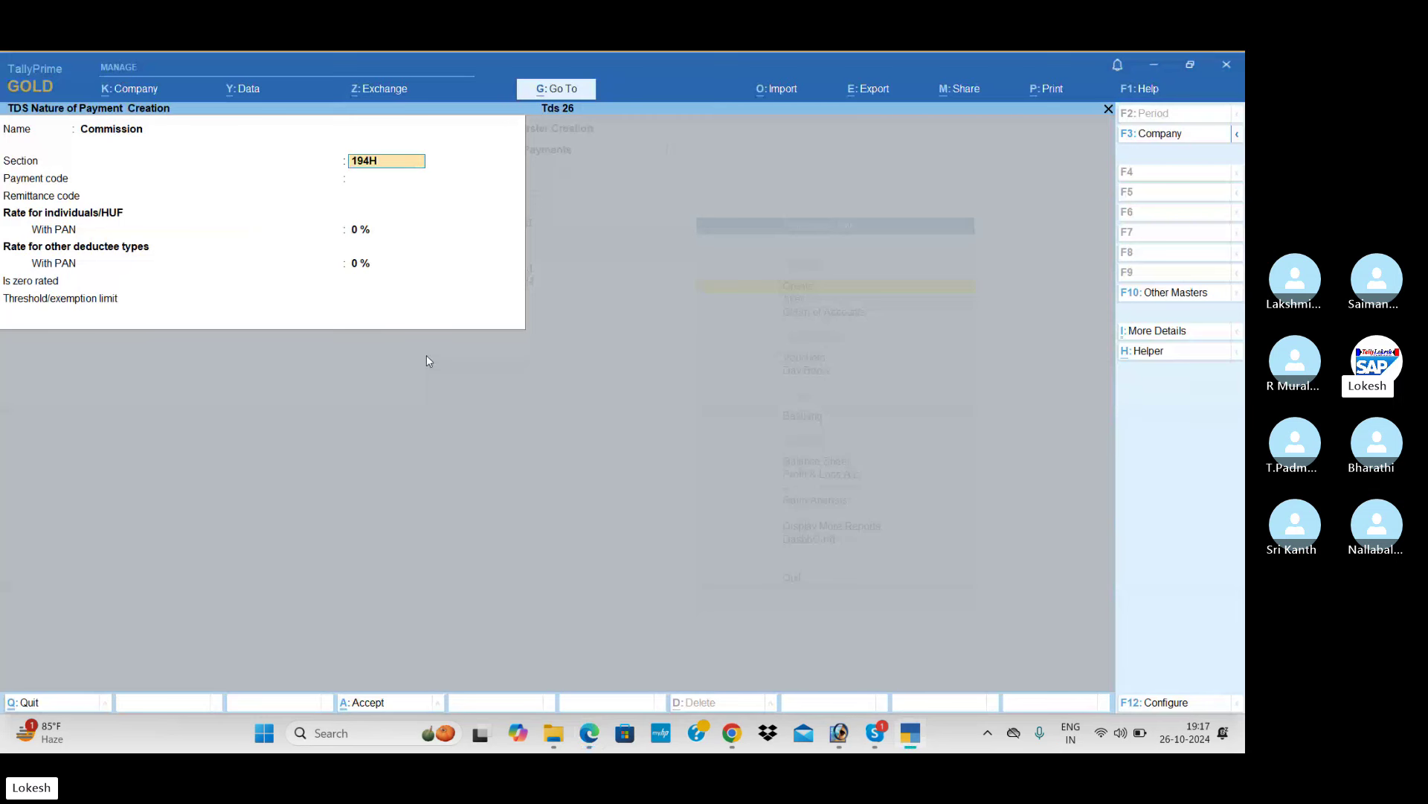
pyautogui.press('Return')
pyautogui.press('Return')
pyautogui.press('Return')
# - Check the commission percentage in the PDF, set both With PAN rates to 5%, and save the Commission nature of payment
pyautogui.hotkey('alt', 'Tab')
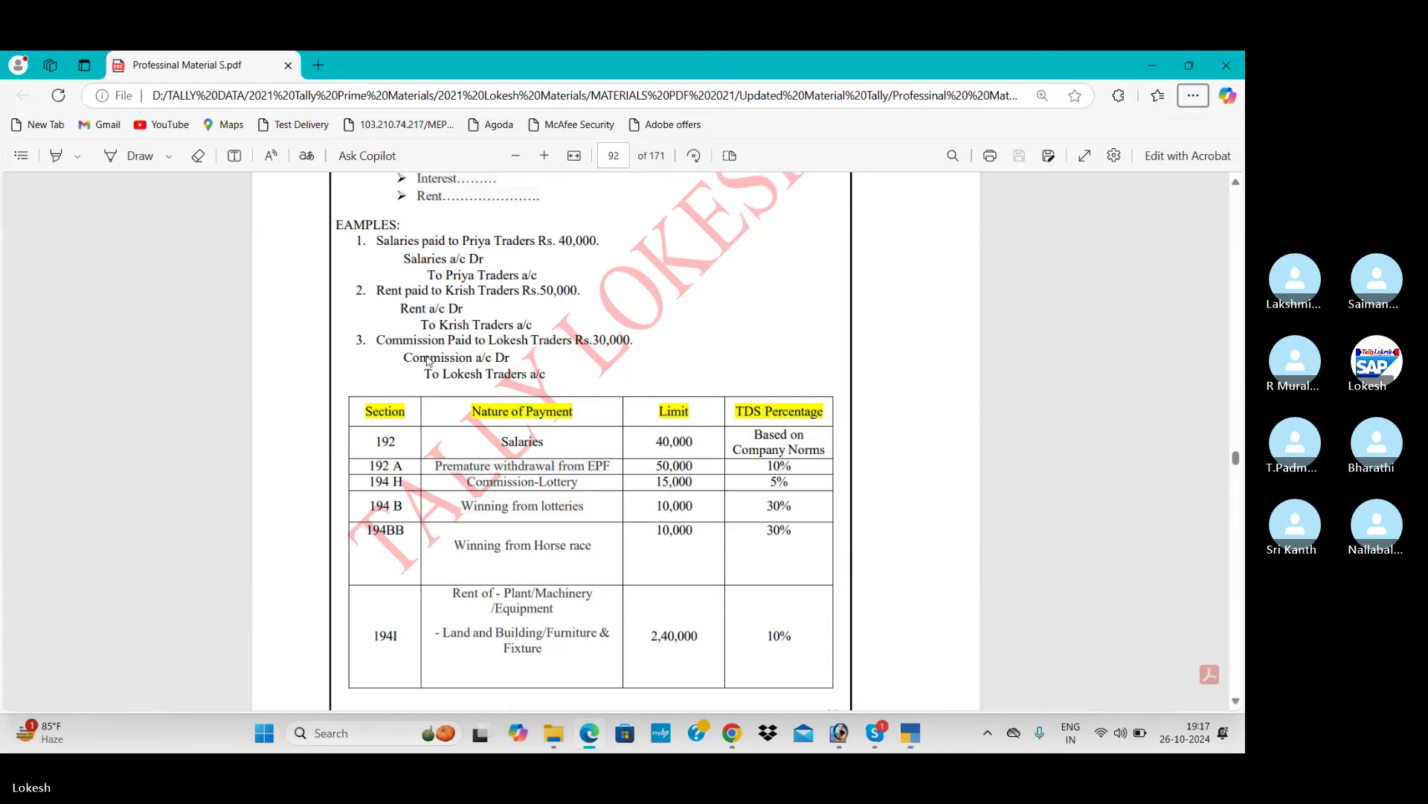
pyautogui.hotkey('alt', 'Tab')
pyautogui.write('5')
pyautogui.press('Return')
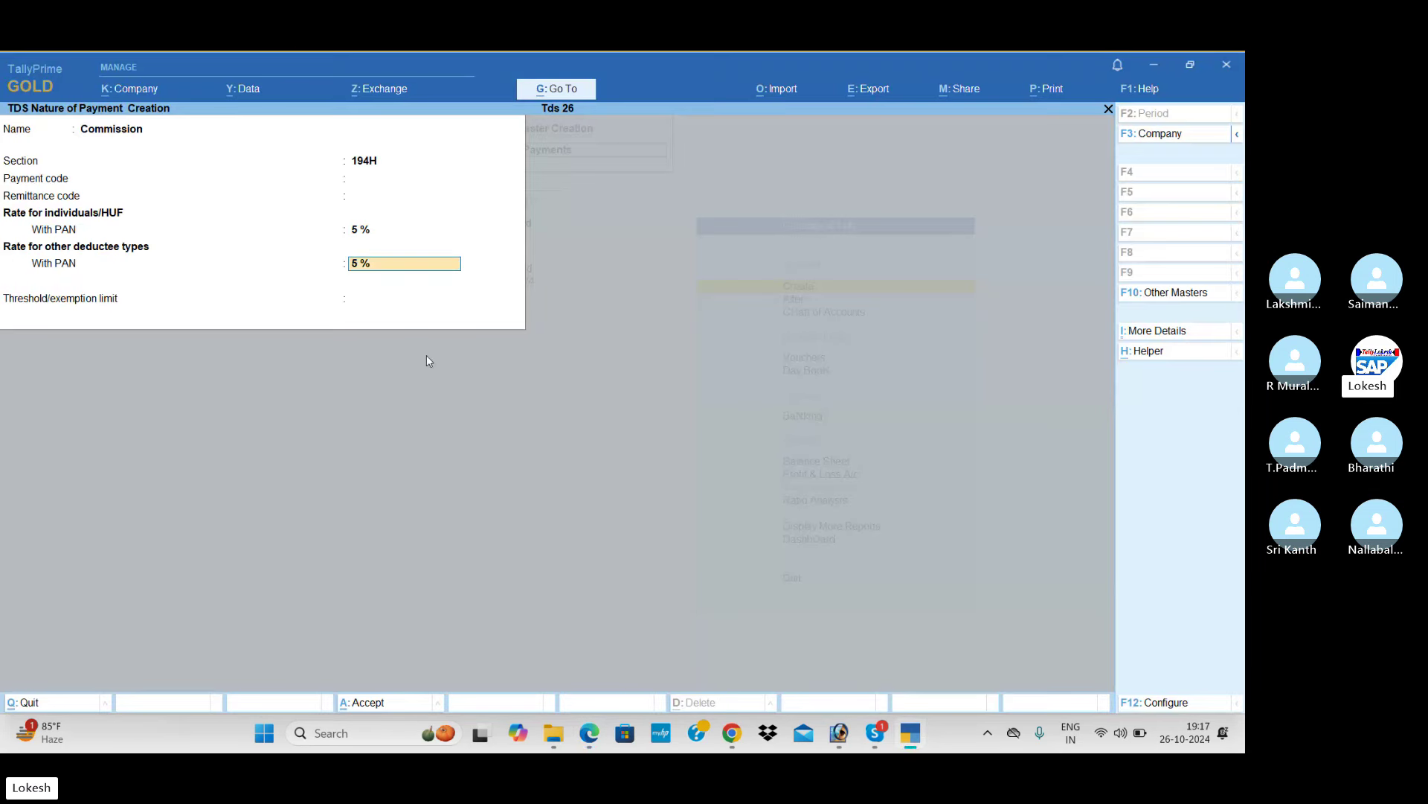
pyautogui.press('Return')
pyautogui.press('Return')
pyautogui.press('Return')
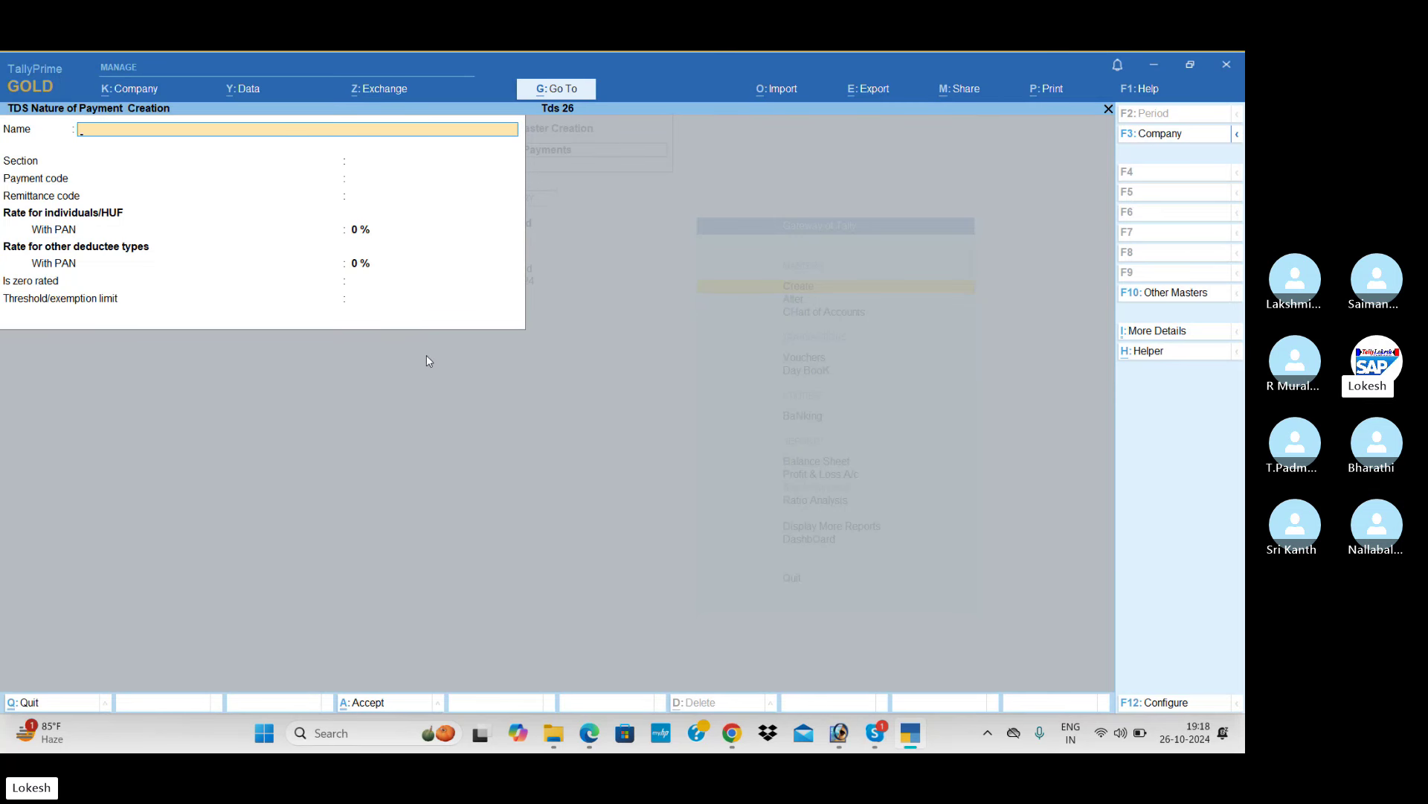
# - Switch to Chrome, search for "tds rates for ay 2024-25" in a new tab, and open ClearTax's TDS rate chart
pyautogui.click(735, 744)
pyautogui.click(1080, 69)
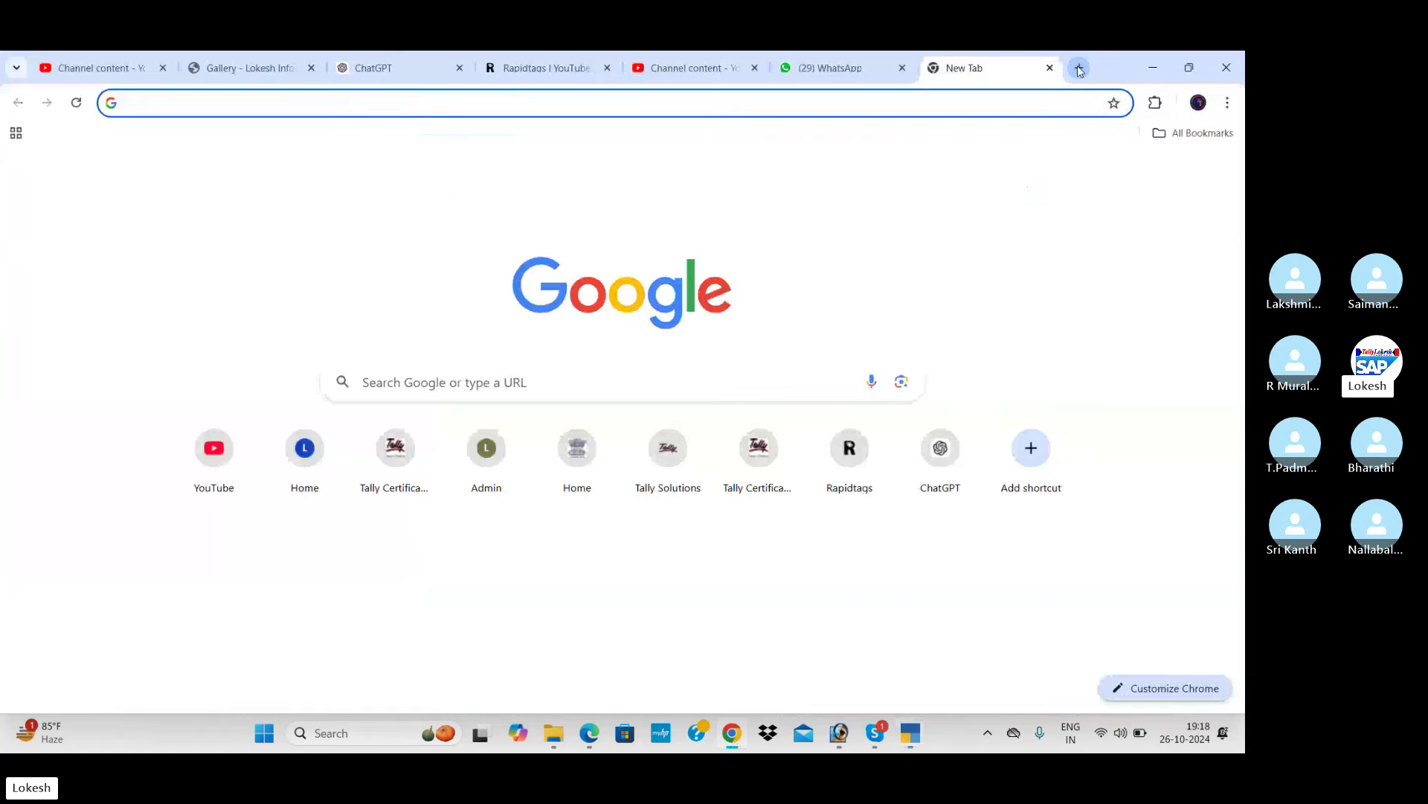
pyautogui.write('TDA RAT')
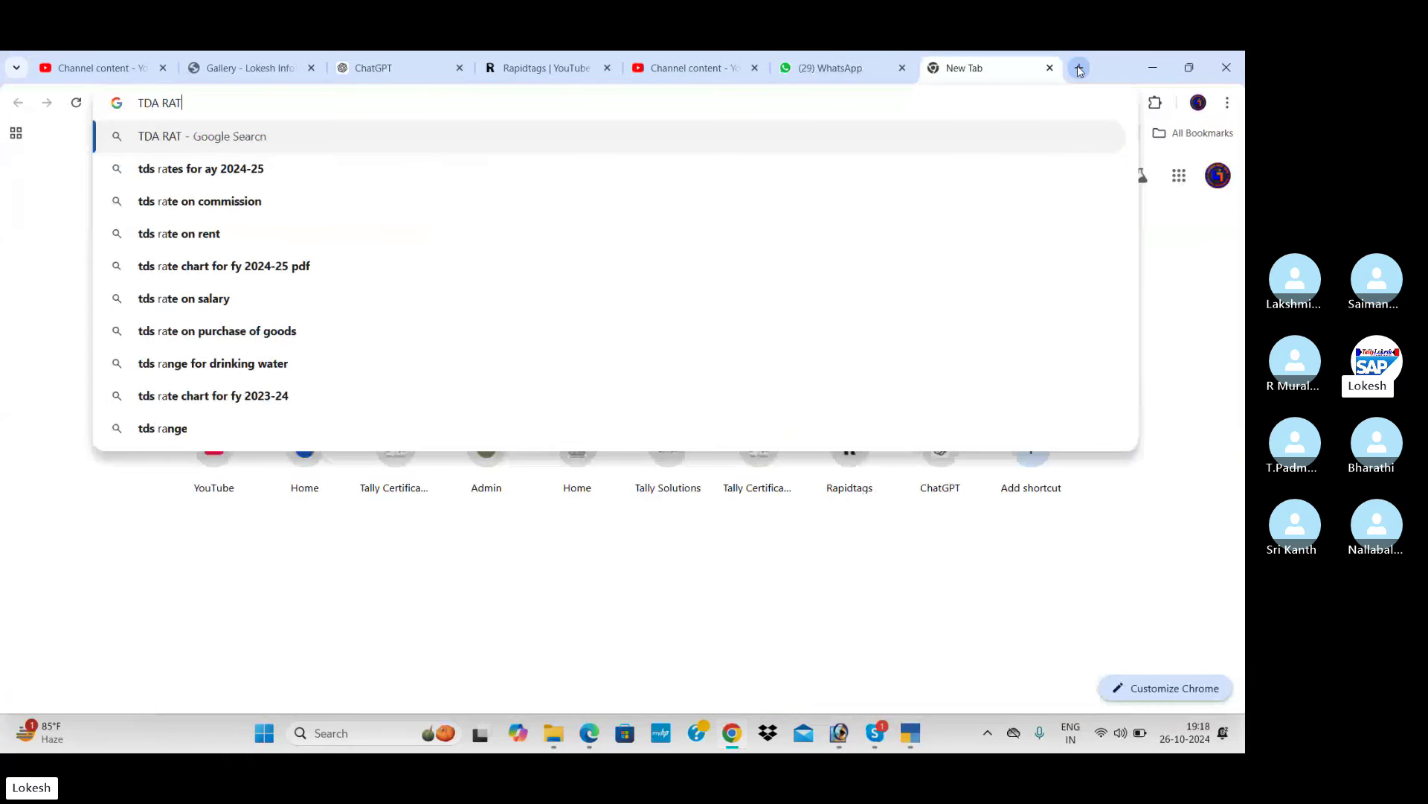
pyautogui.click(201, 168)
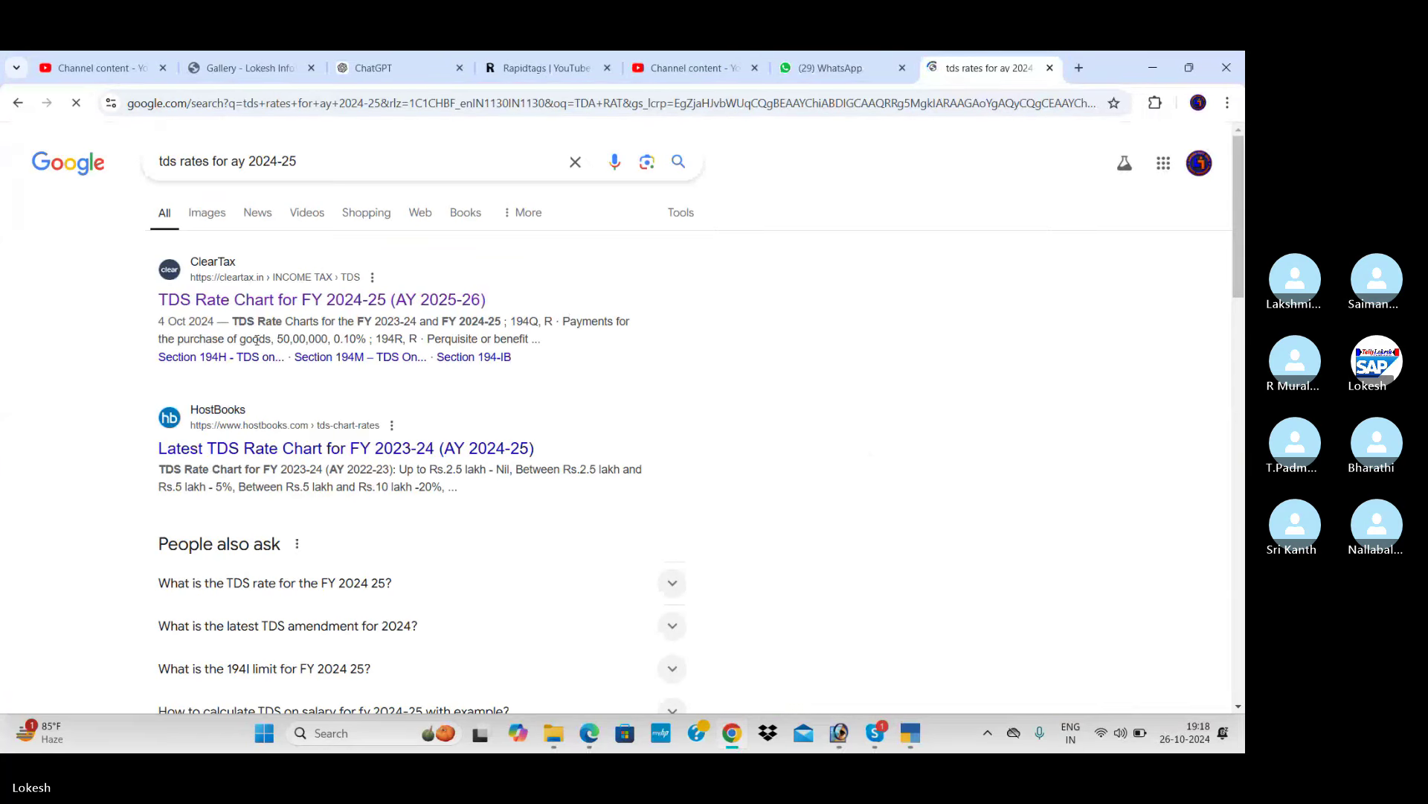
# - Examine the sections, natures of transaction, threshold limits and TDS rates in the ClearTax chart from section 192 through 194-IA
pyautogui.scroll(-10, 376, 327)
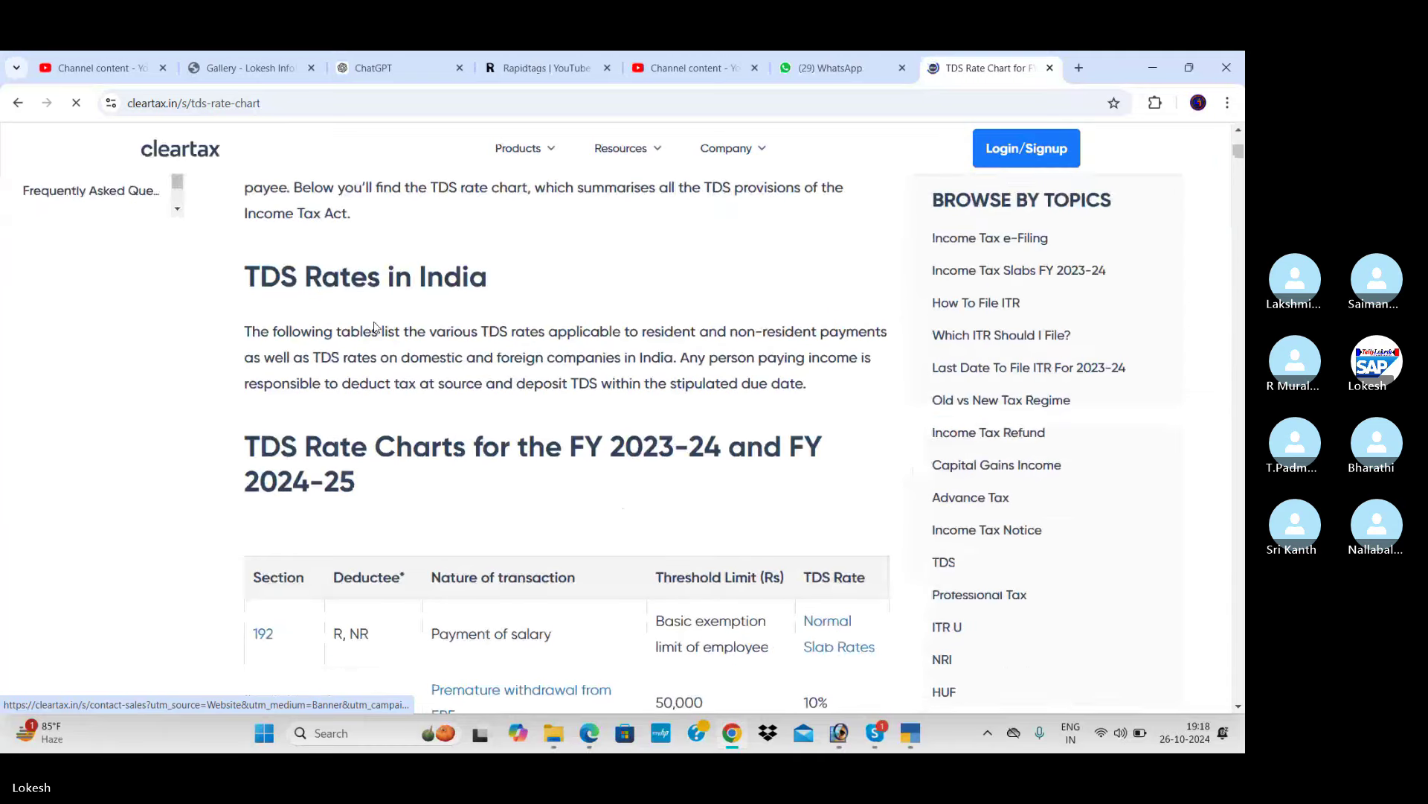
pyautogui.scroll(-1, 380, 330)
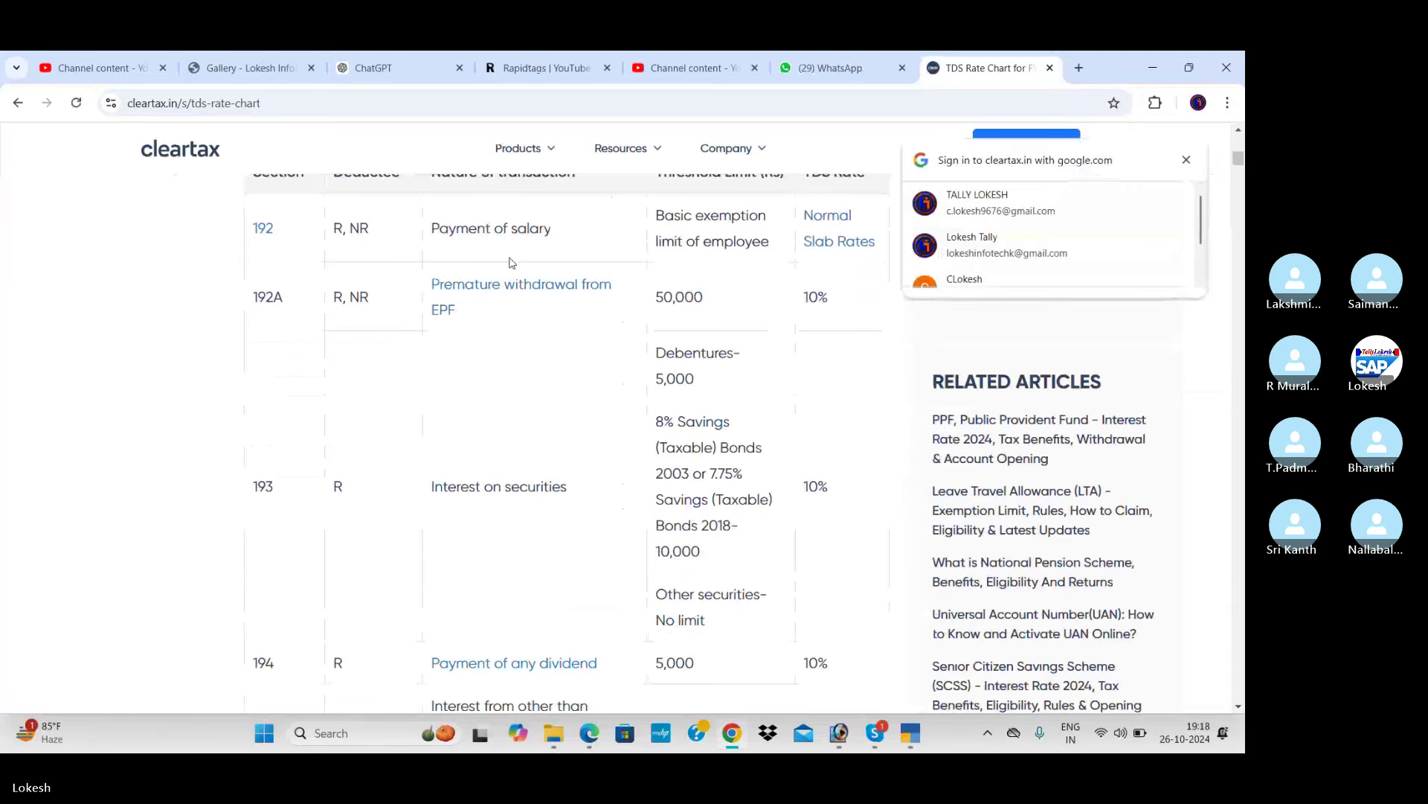
pyautogui.scroll(-2, 457, 341)
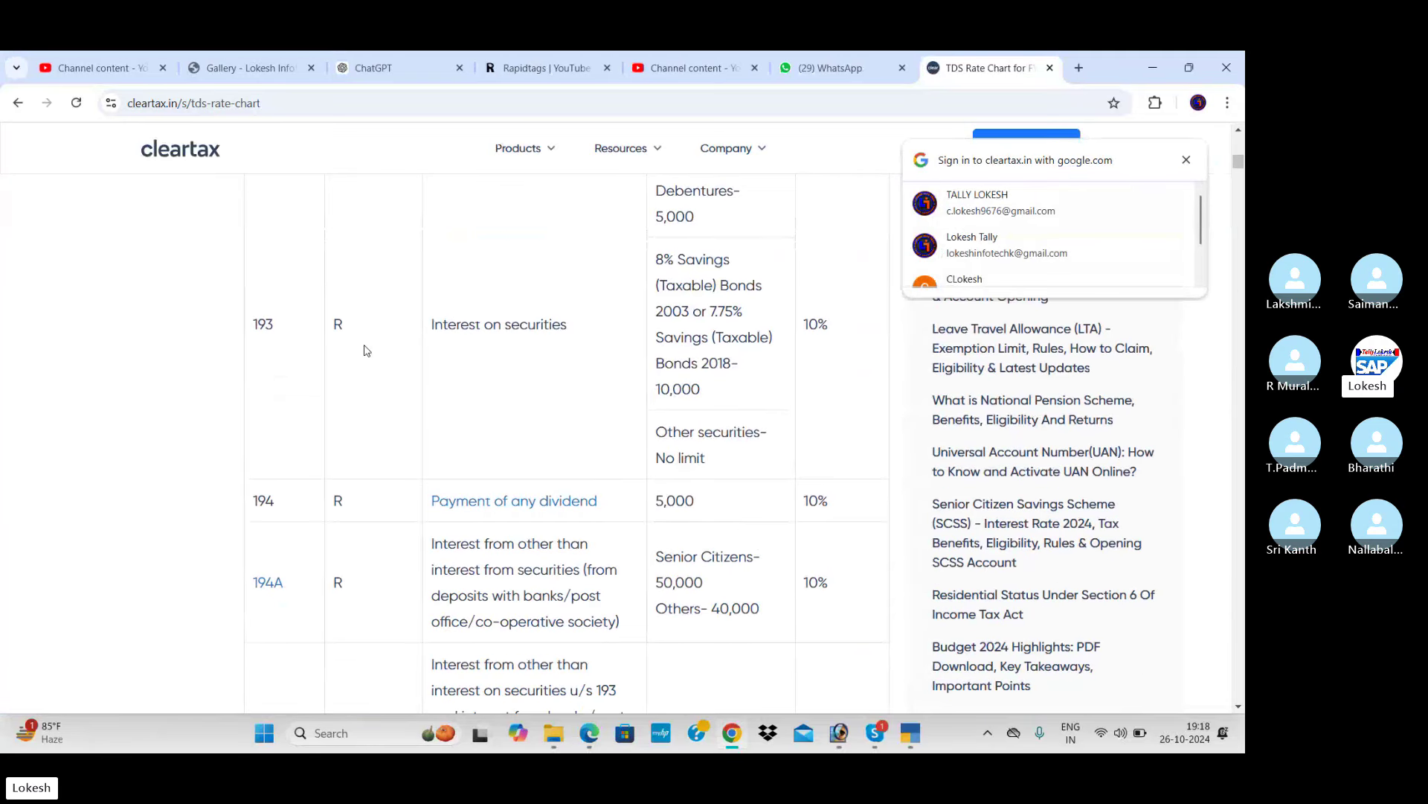
pyautogui.scroll(-2, 617, 399)
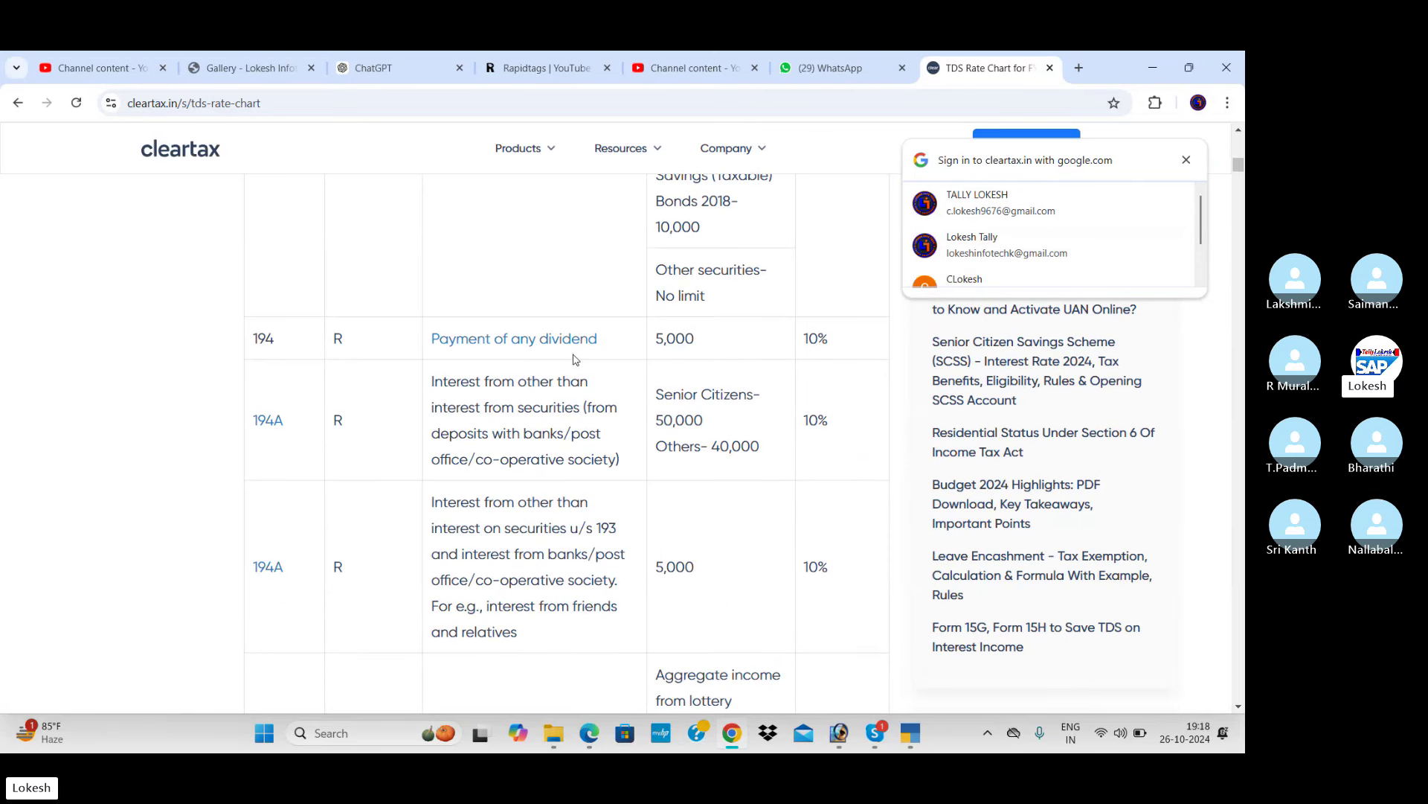
pyautogui.scroll(-4, 577, 361)
pyautogui.scroll(-2, 577, 361)
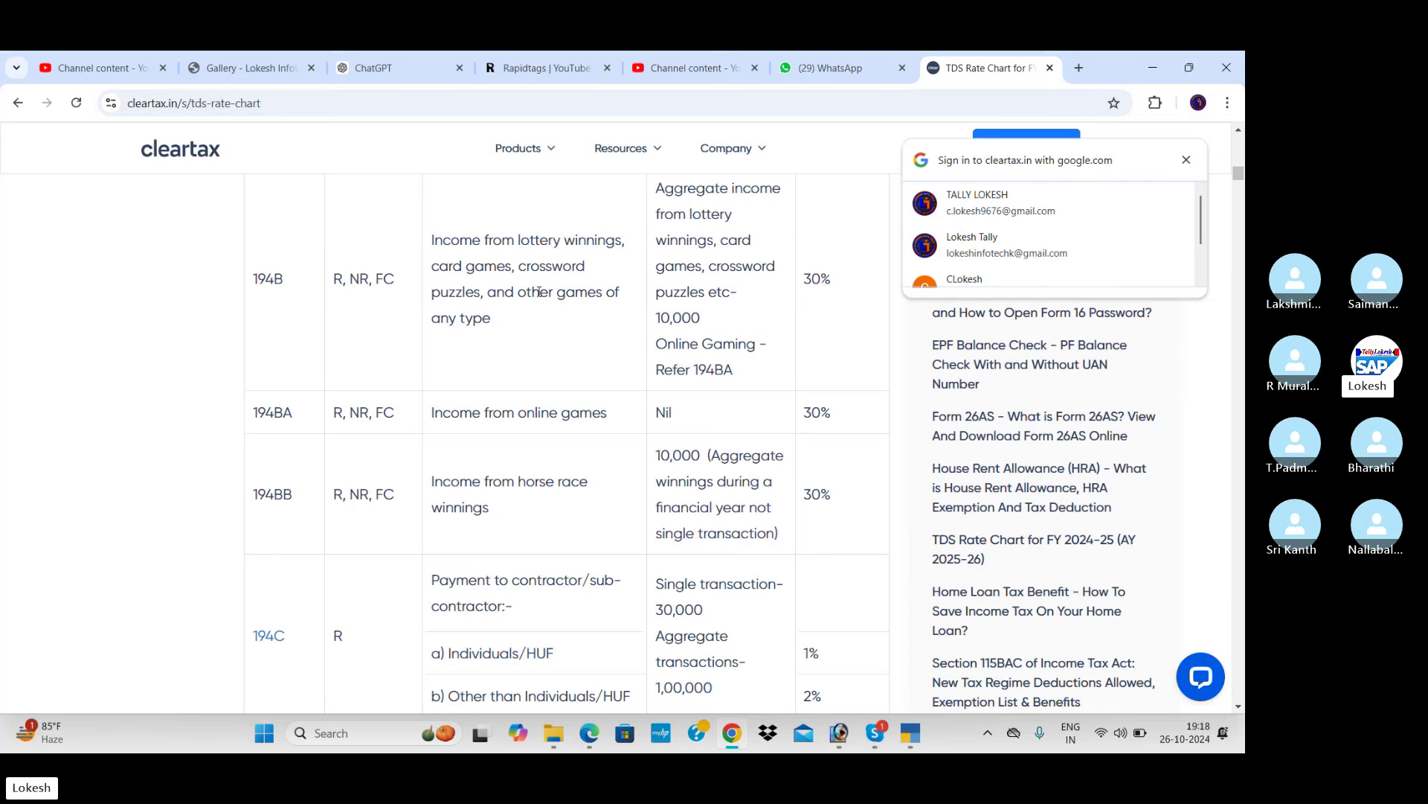
pyautogui.scroll(-1, 513, 347)
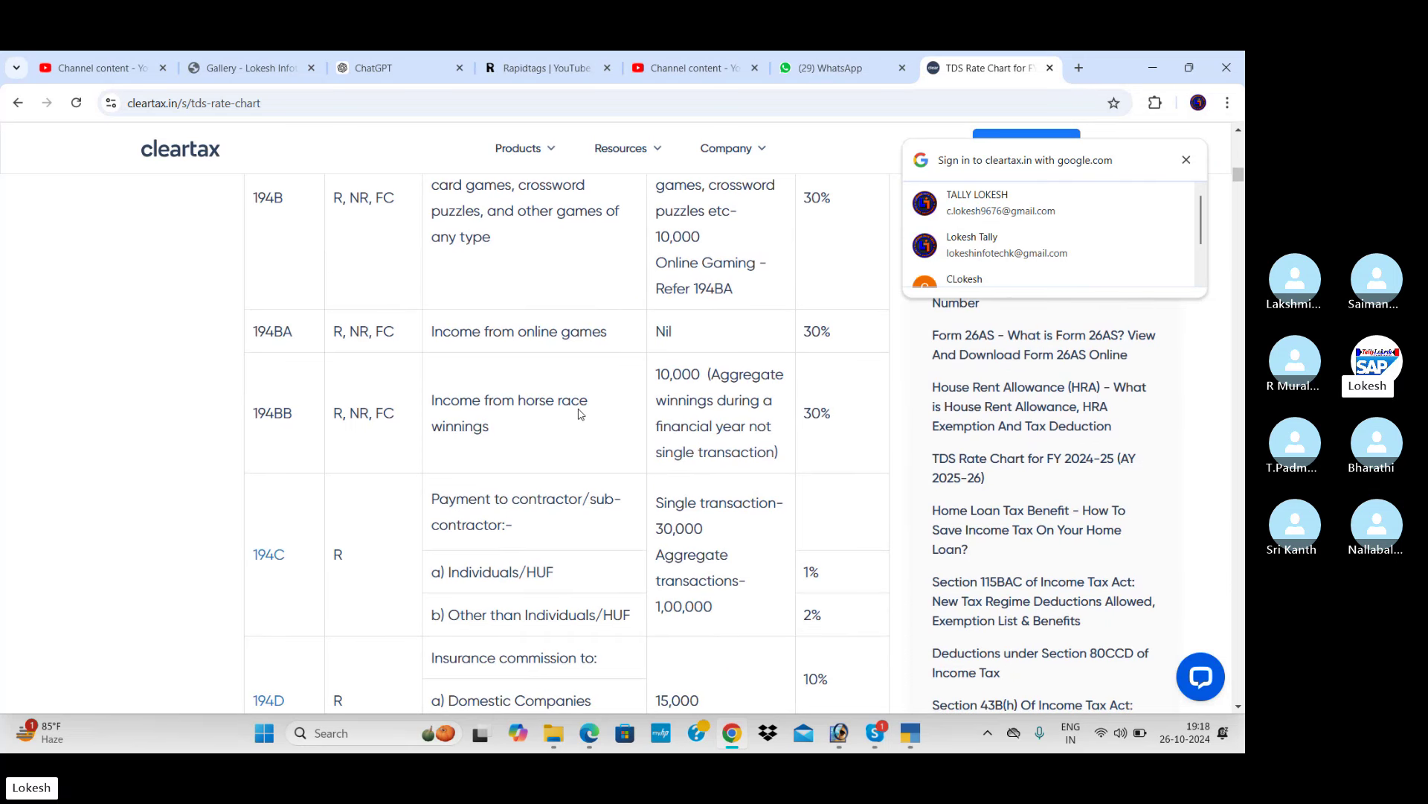
pyautogui.scroll(-1, 578, 415)
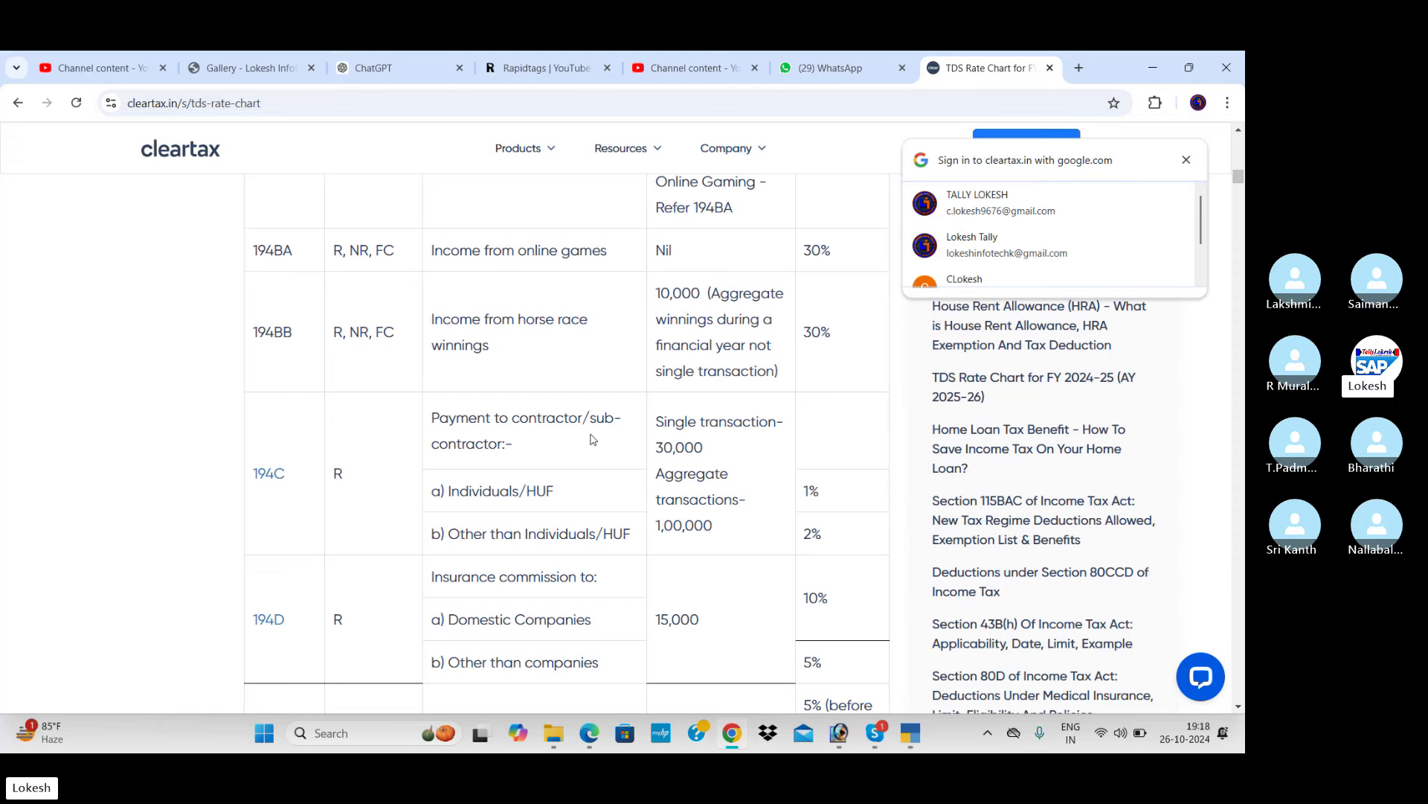
pyautogui.scroll(-2, 543, 424)
pyautogui.scroll(-3, 584, 364)
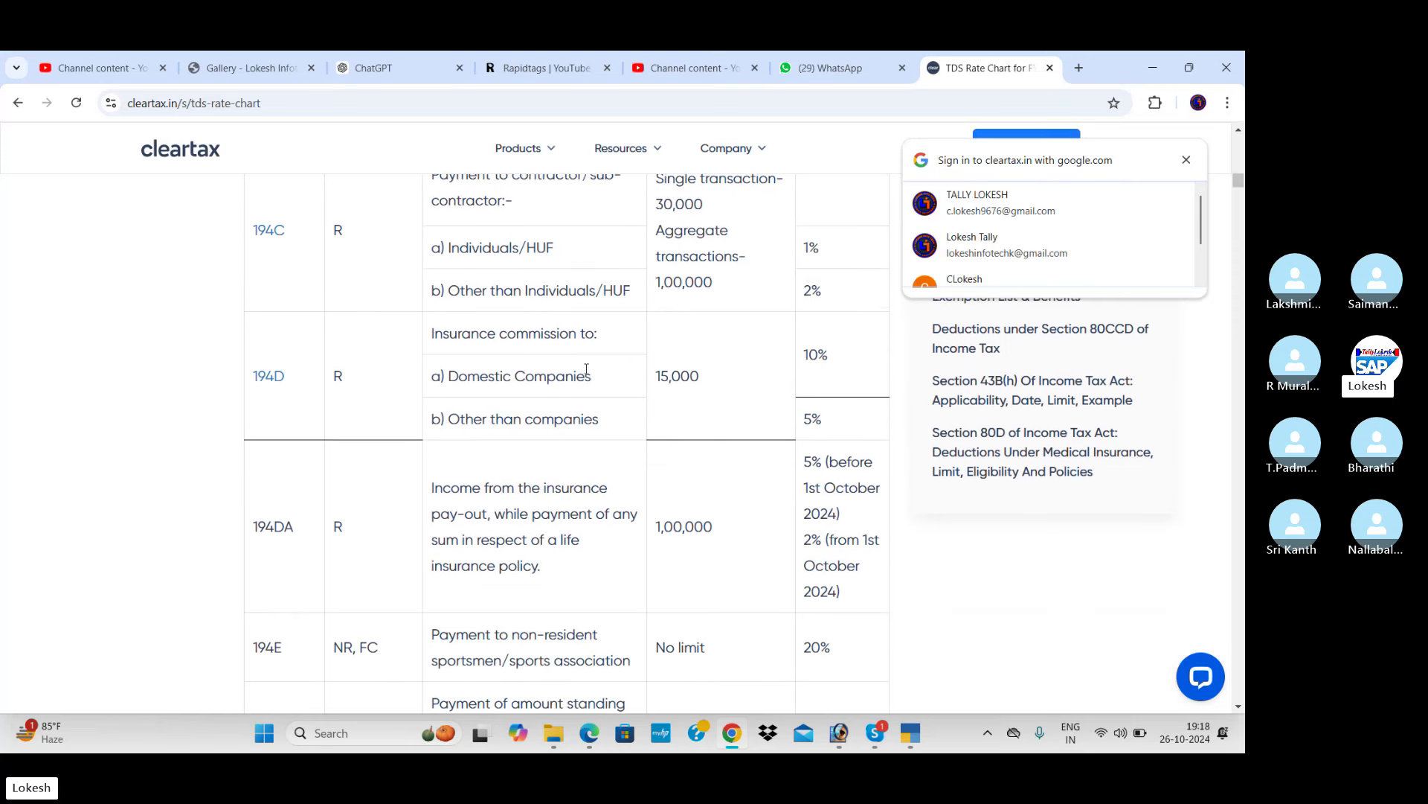
pyautogui.scroll(-2, 540, 372)
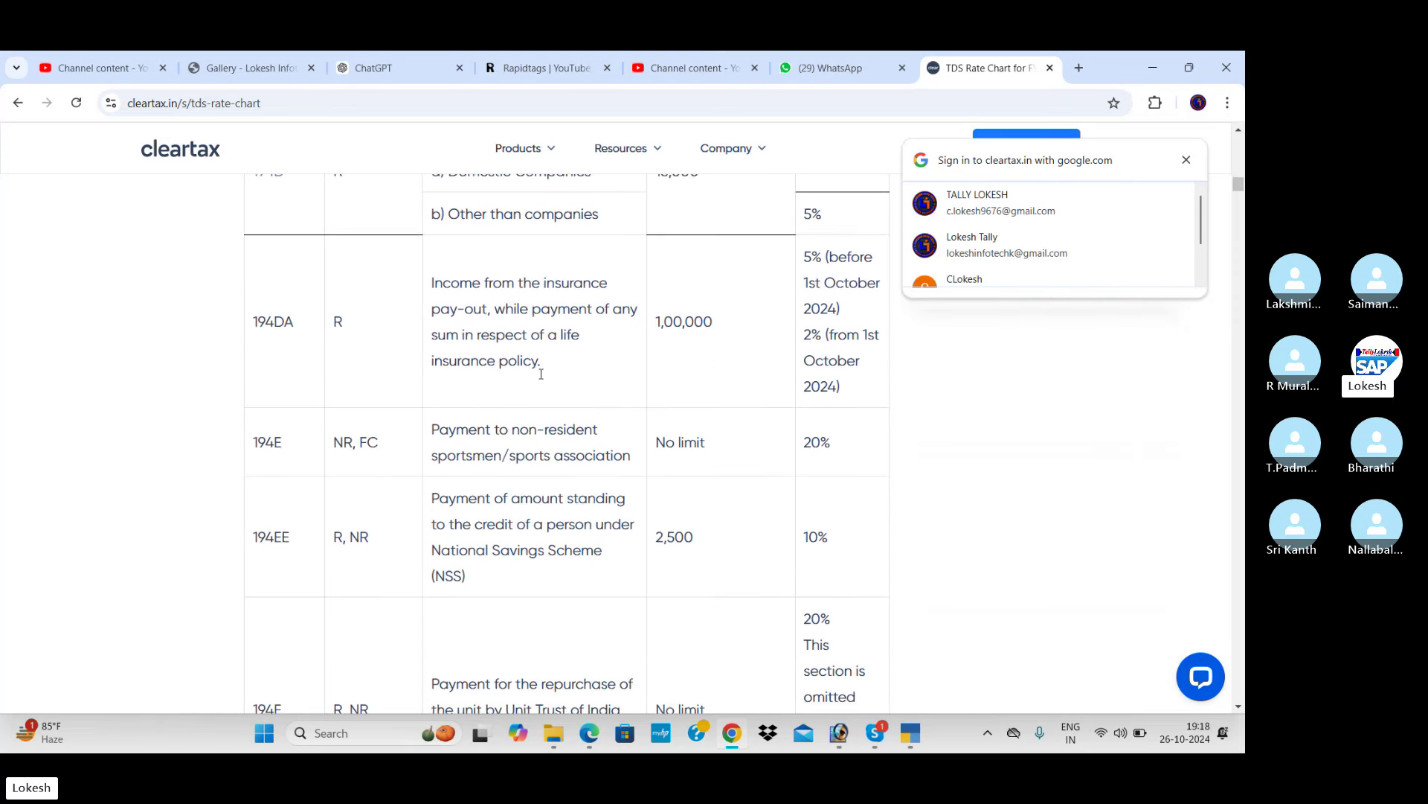
pyautogui.scroll(-7, 588, 453)
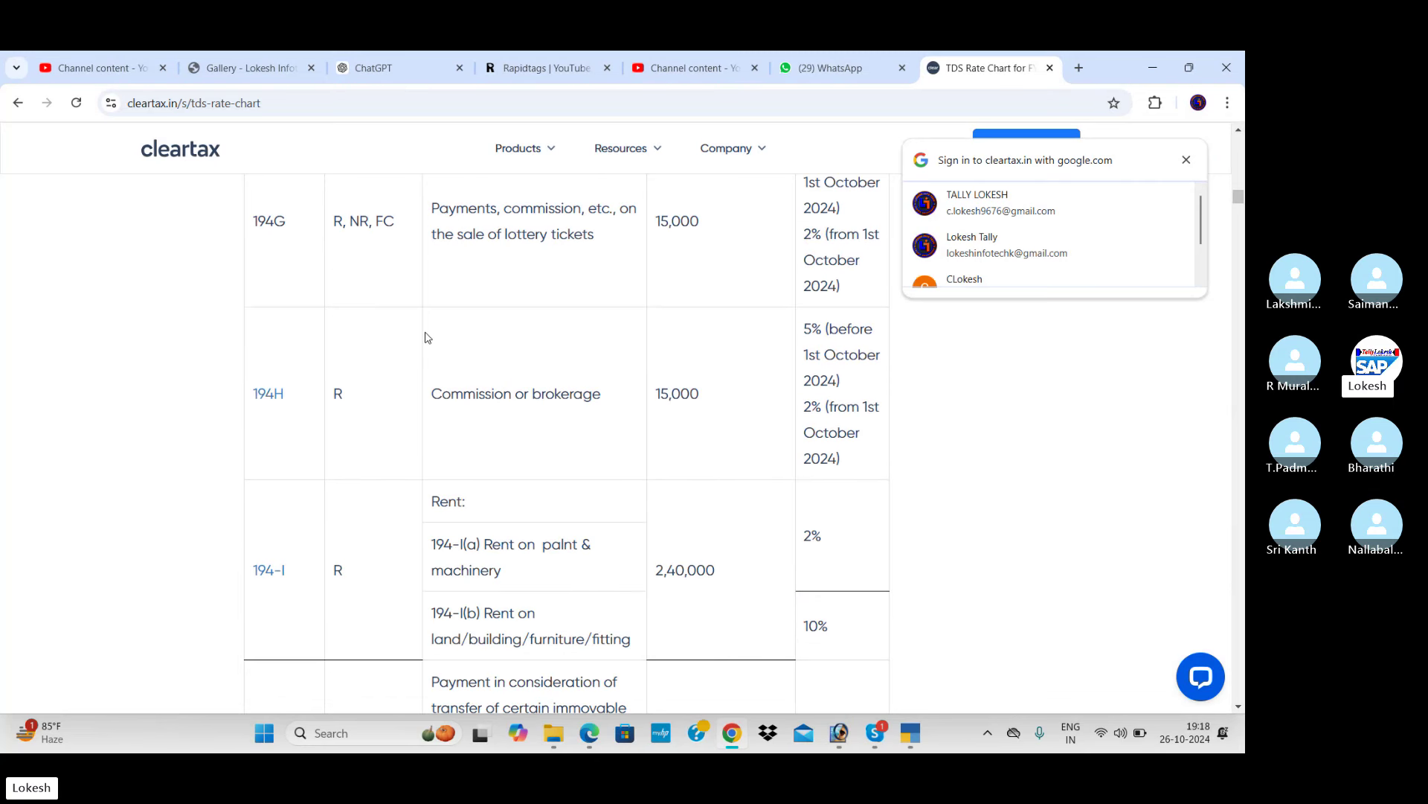
pyautogui.scroll(-1, 428, 337)
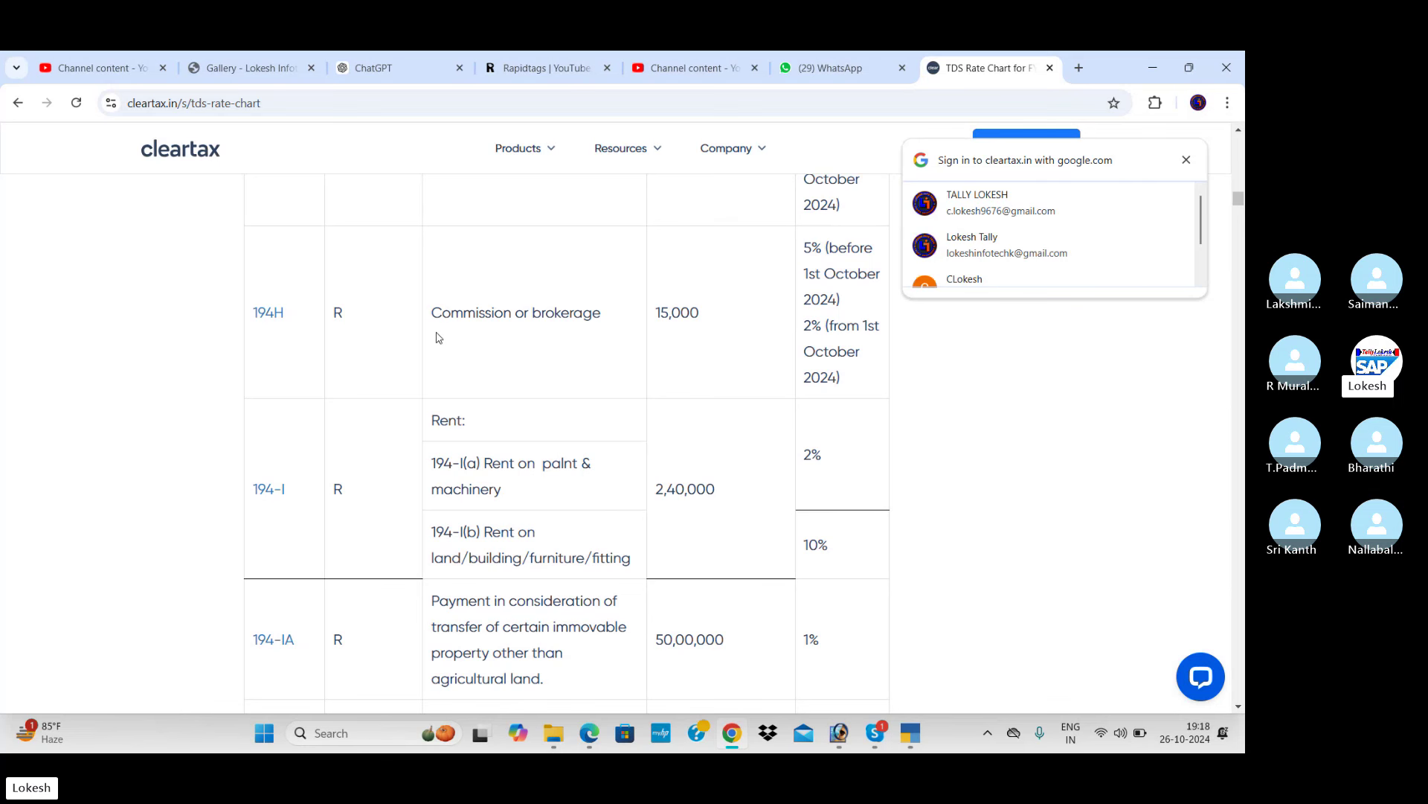
# - Switch back to TallyPrime, leave the TDS nature of payment creation, and start a new ledger master
pyautogui.hotkey('alt', 'Tab')
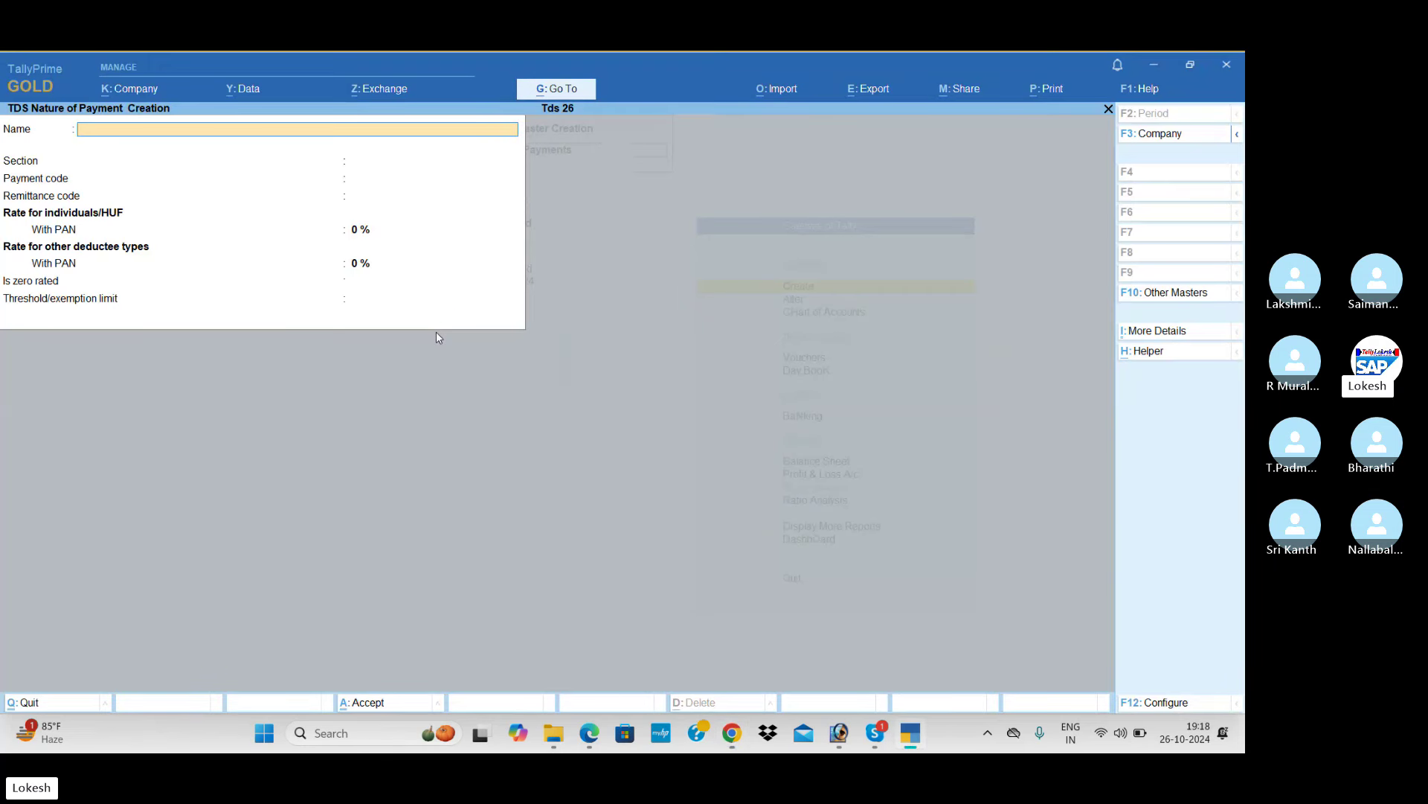
pyautogui.press('Escape')
pyautogui.press('y')
pyautogui.press('Up')
pyautogui.press('Up')
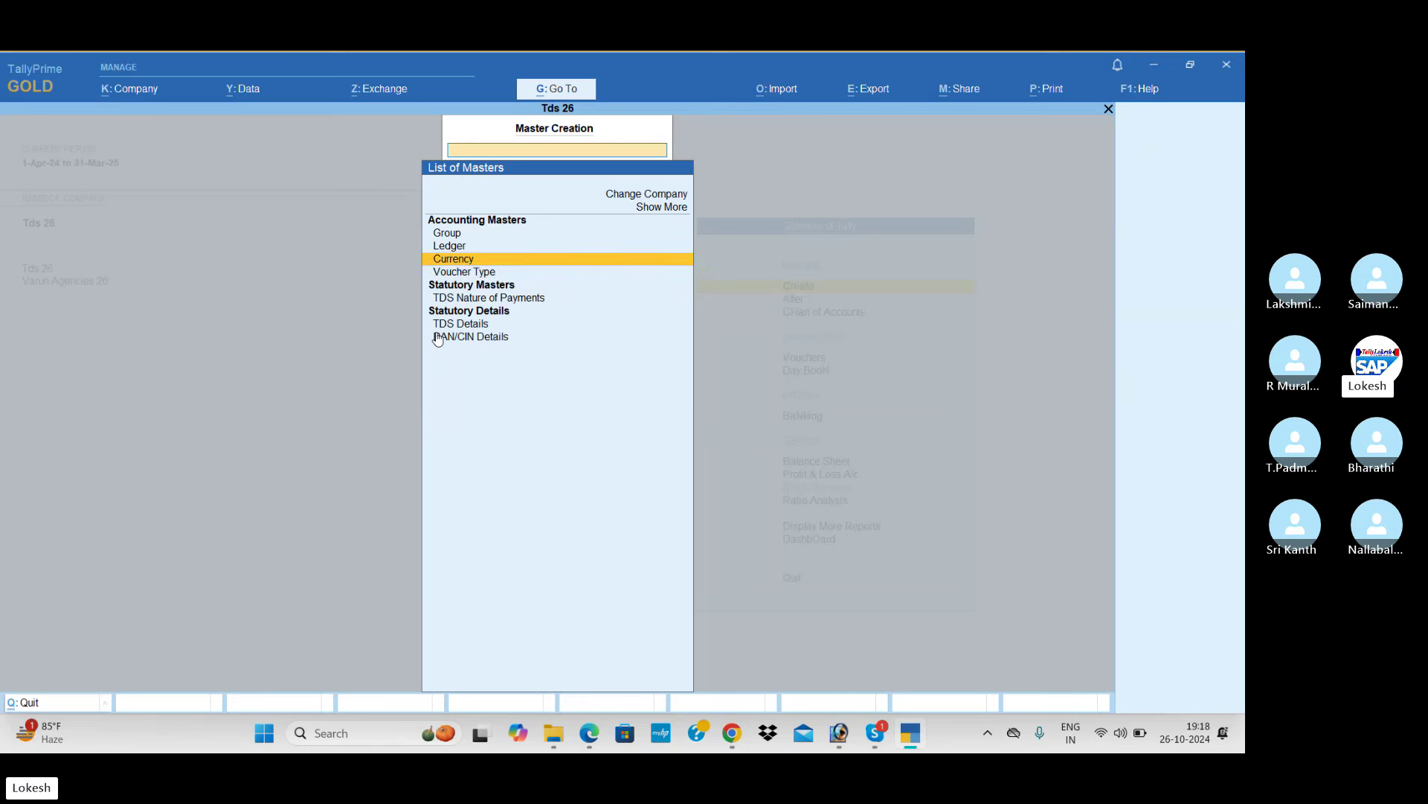
pyautogui.press('Up')
pyautogui.press('Return')
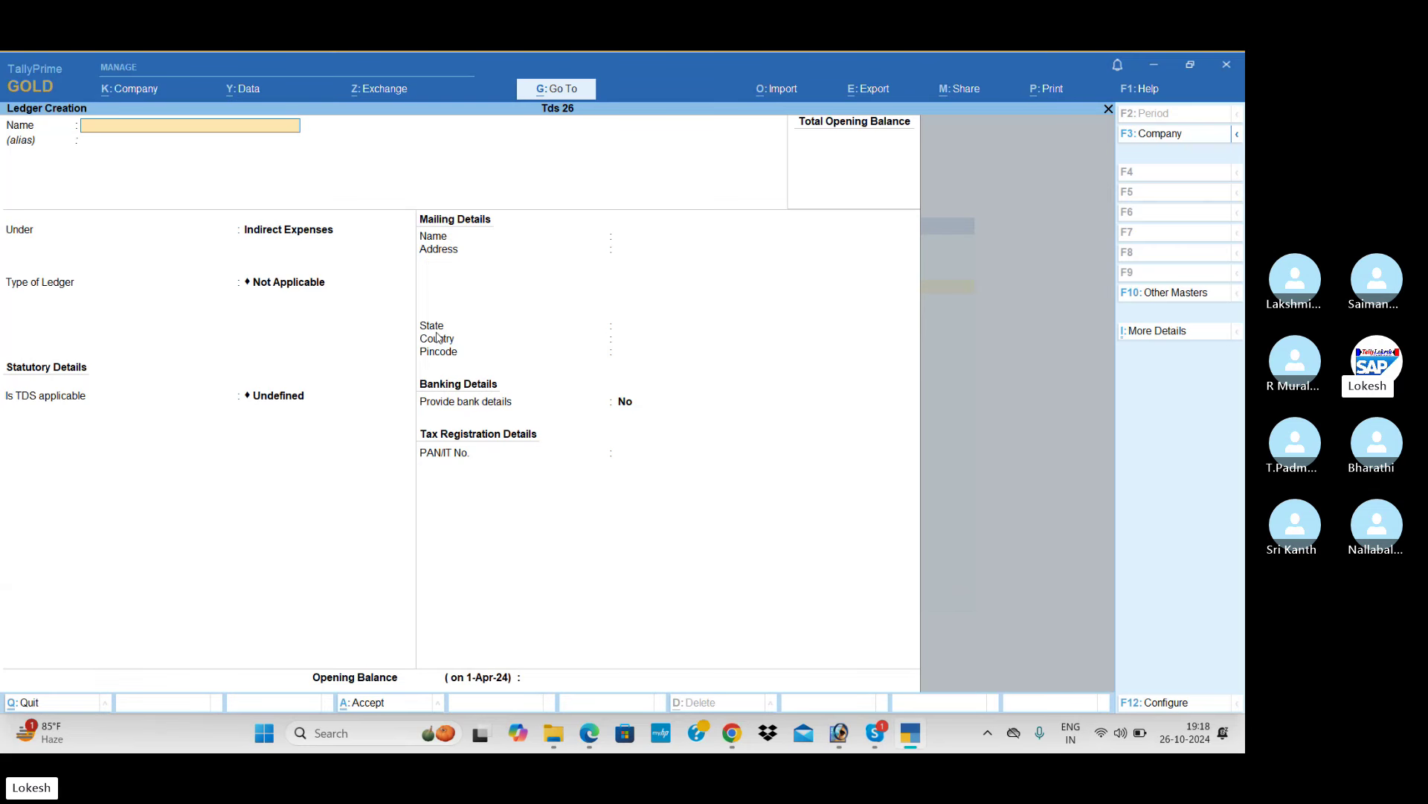
# - Name the new ledger Salaries and place it under Indirect Expenses with its ledger type kept as Not Applicable
pyautogui.write('S')
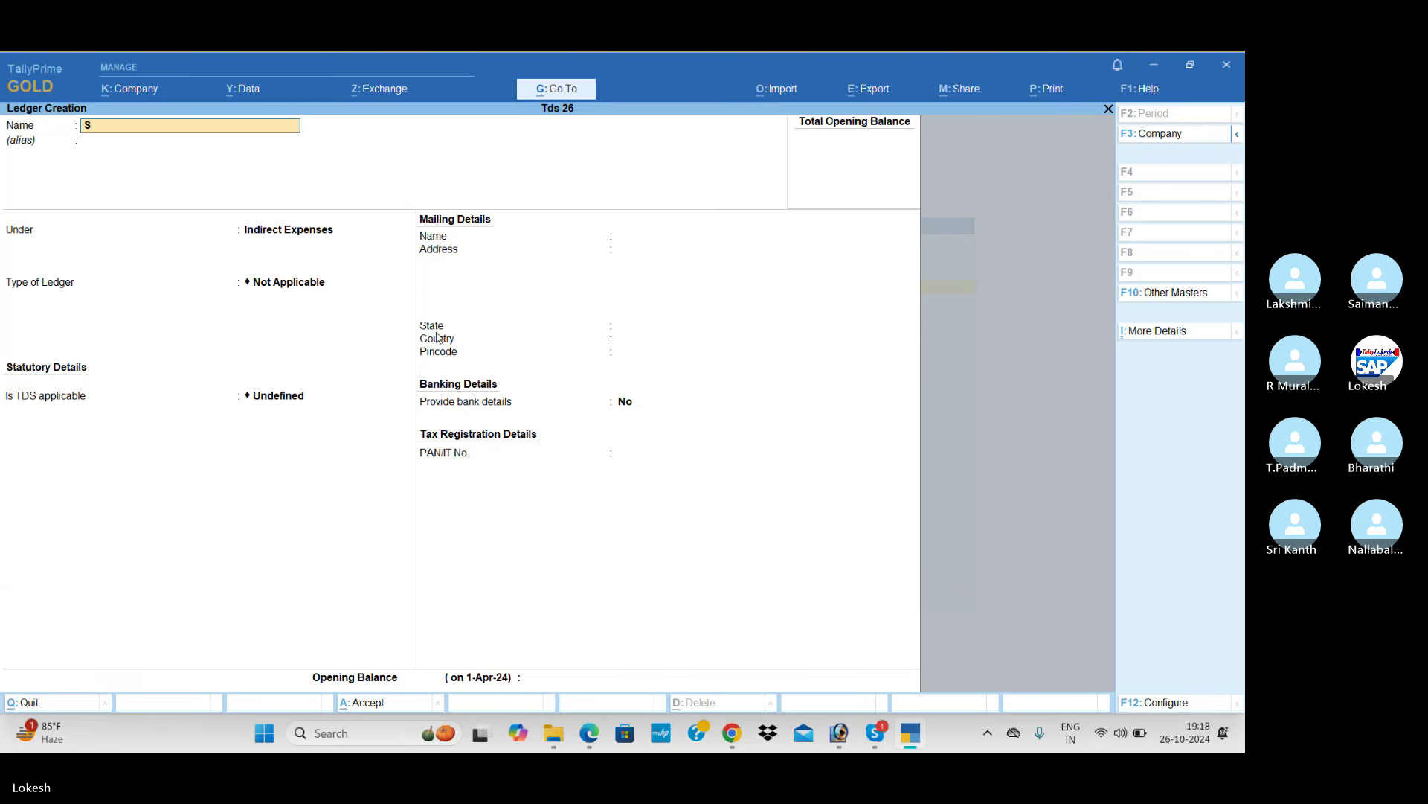
pyautogui.write('ala')
pyautogui.press('Return')
pyautogui.press('Return')
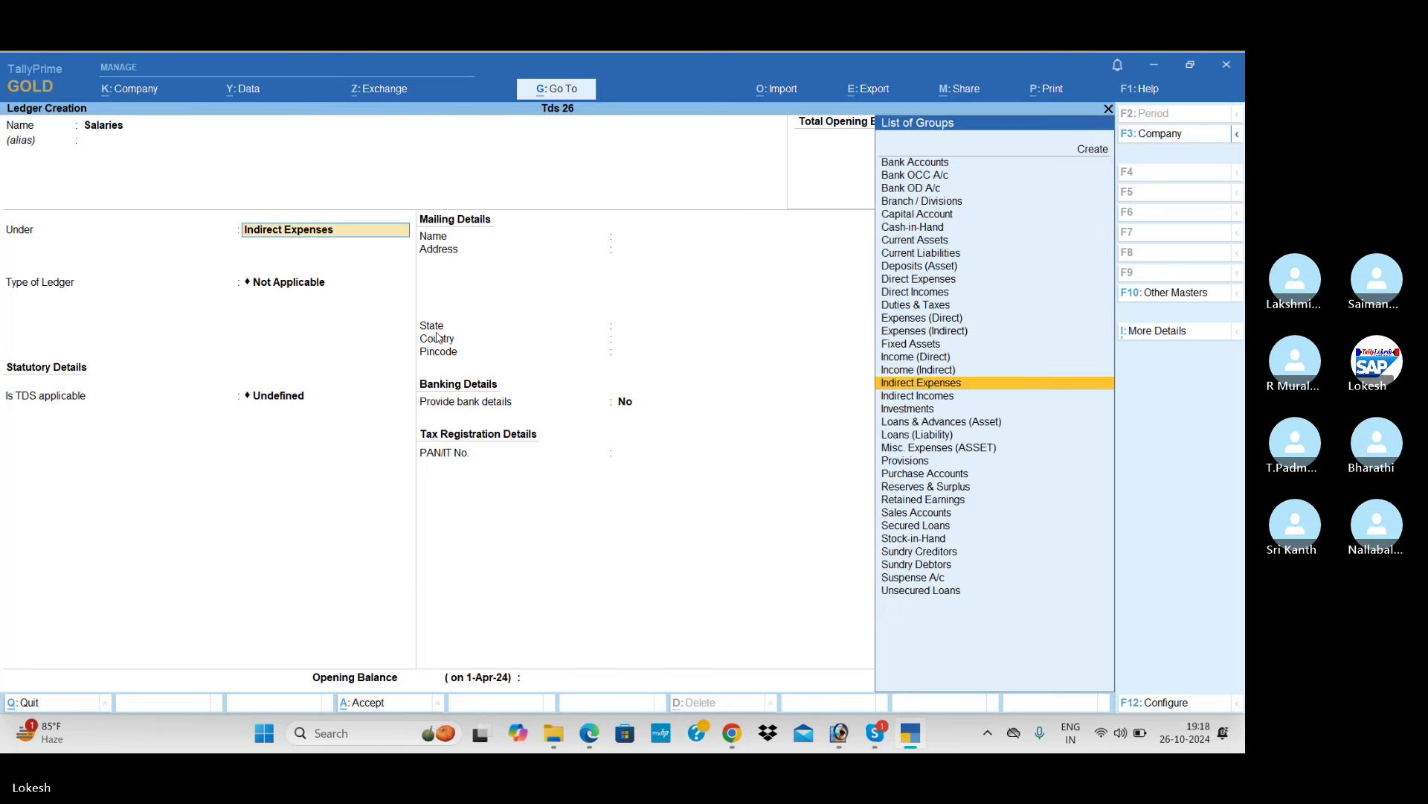
pyautogui.press('Return')
pyautogui.press('Return')
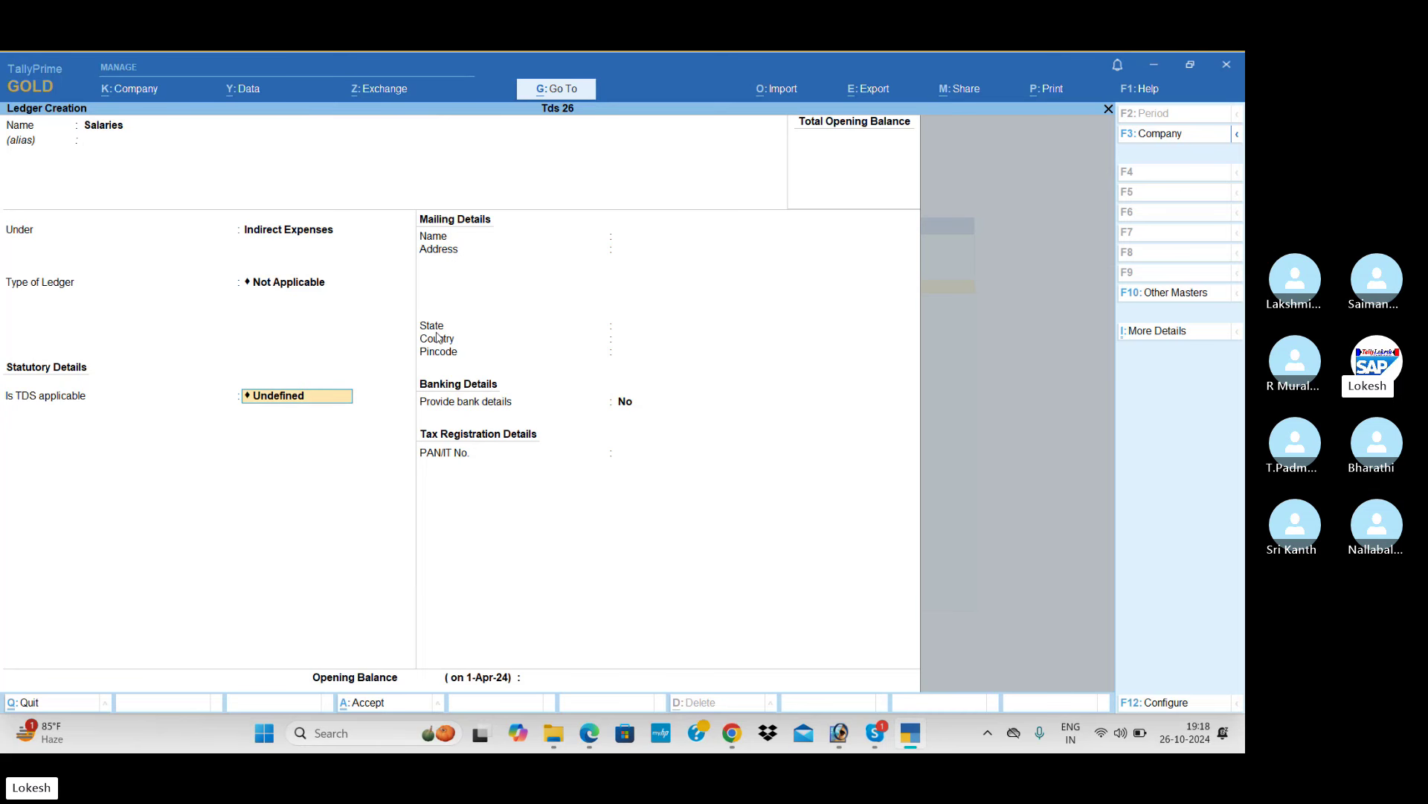
# - Set TDS to Applicable for the Salaries ledger, choose Salaries as its nature of payment, and save the ledger
pyautogui.press('Up')
pyautogui.press('Up')
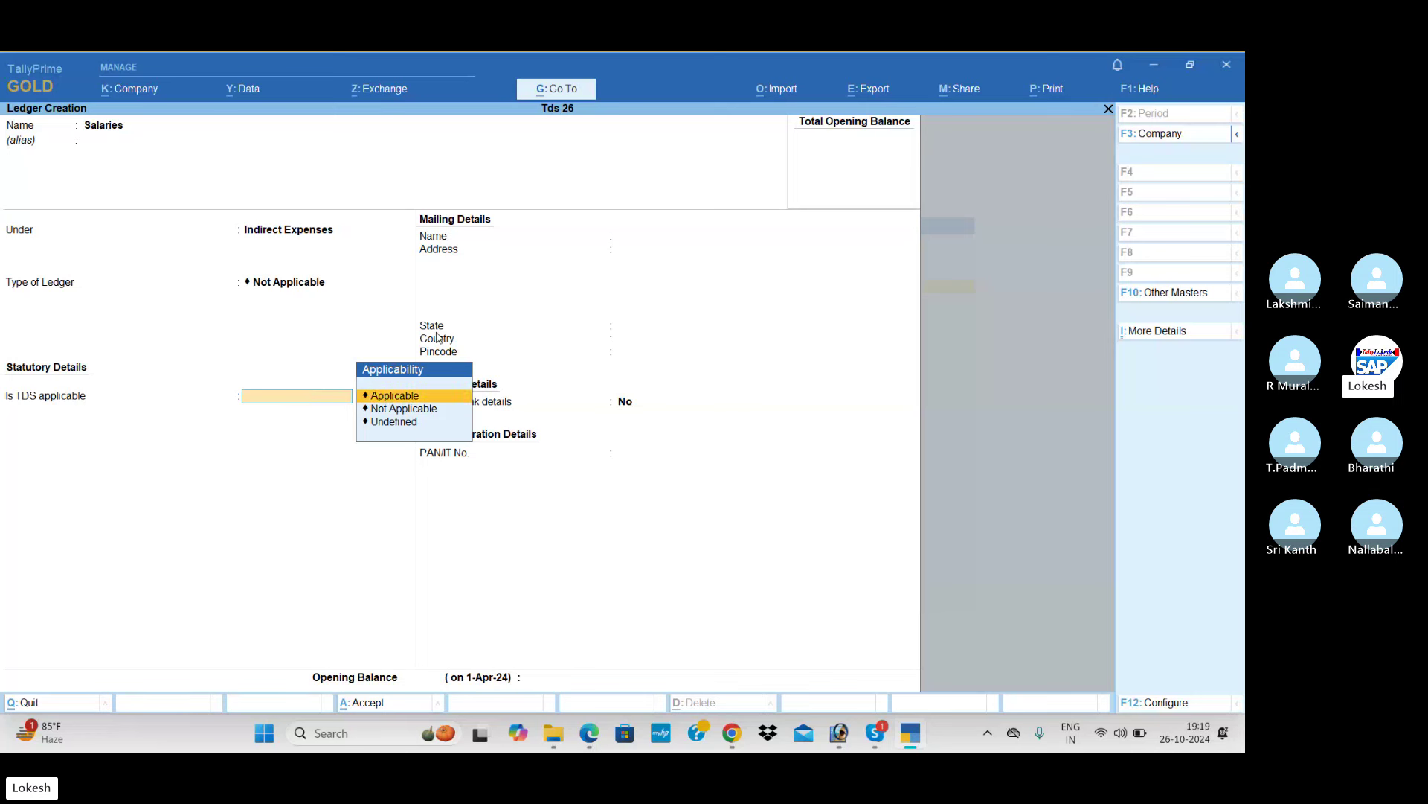
pyautogui.press('Return')
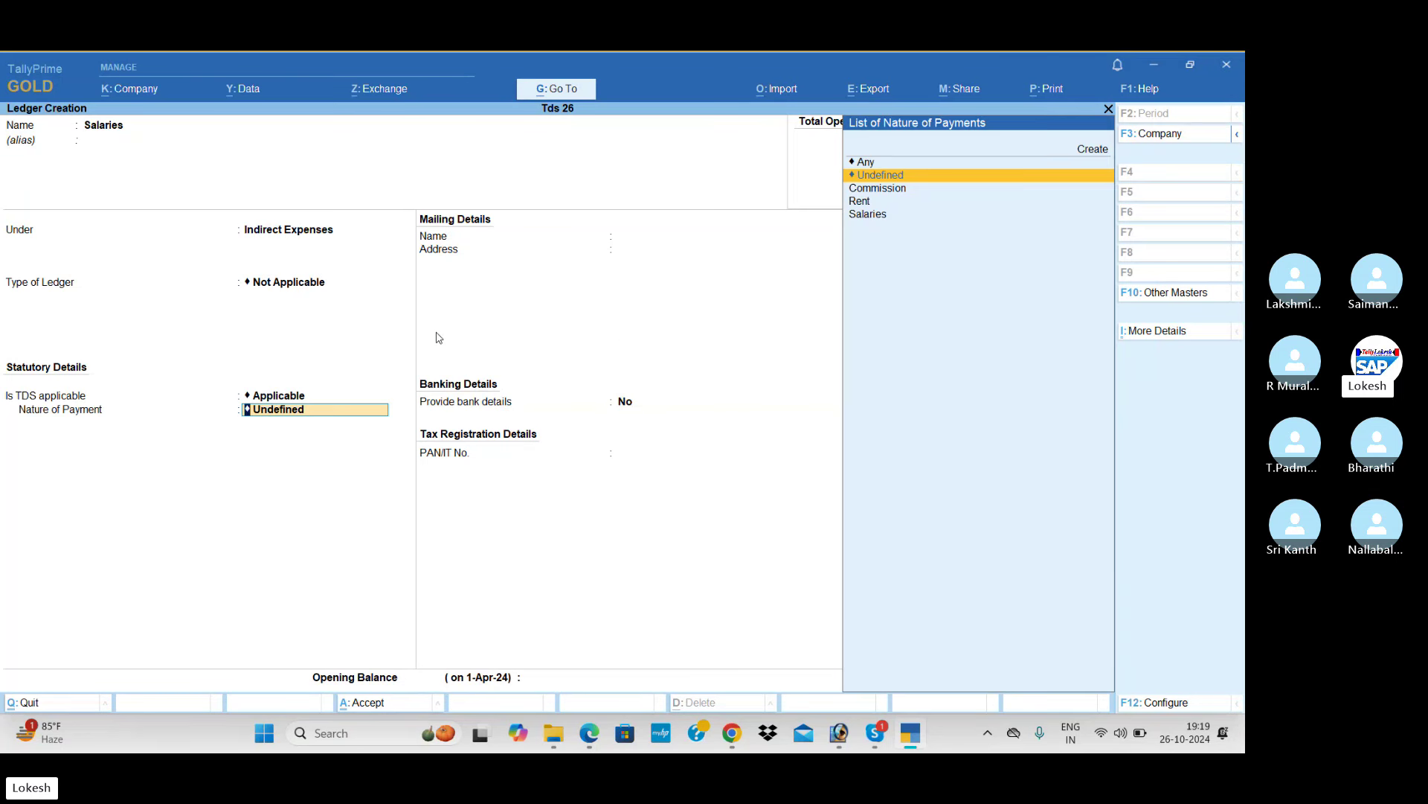
pyautogui.press('Down')
pyautogui.press('Down')
pyautogui.press('Down')
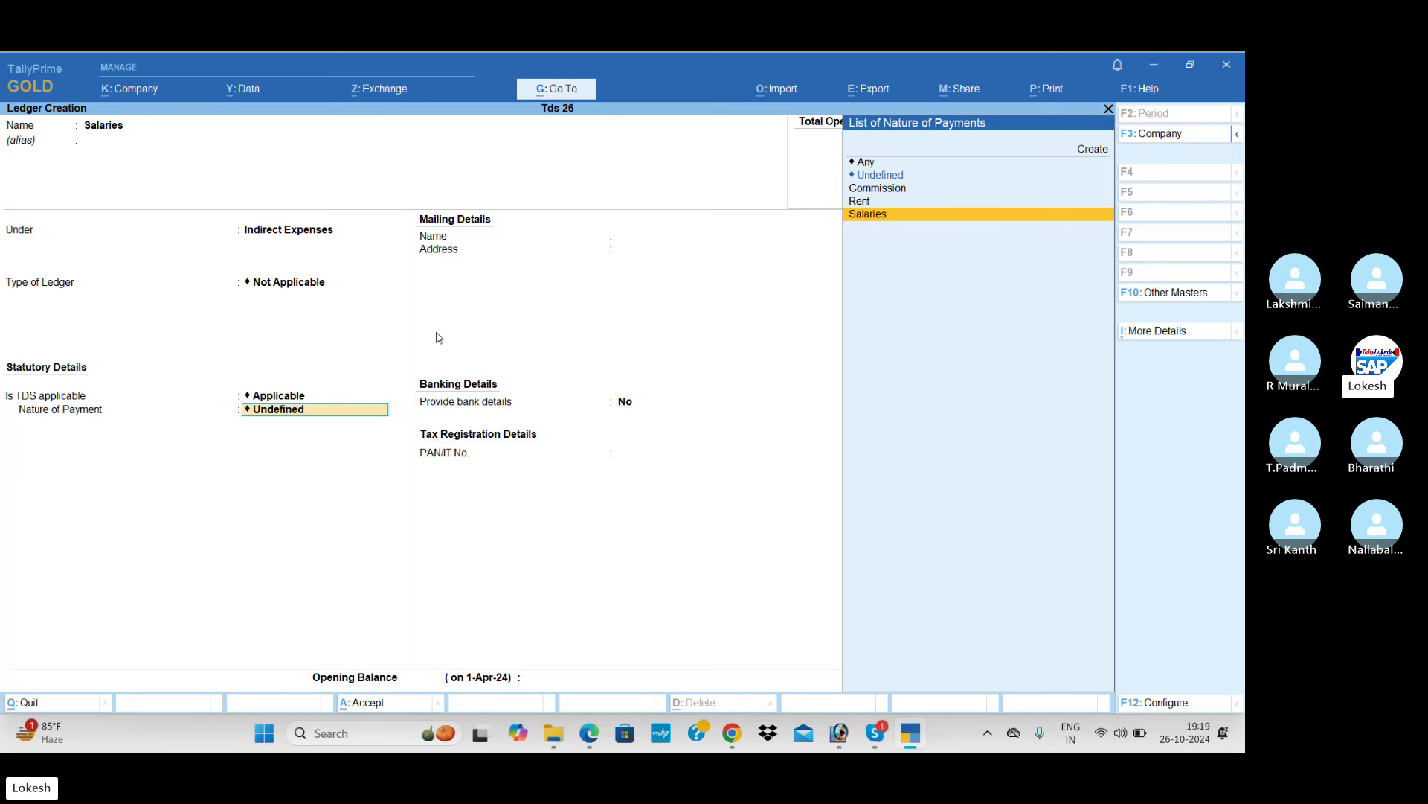
pyautogui.press('Return')
pyautogui.press('Return')
pyautogui.press('Return')
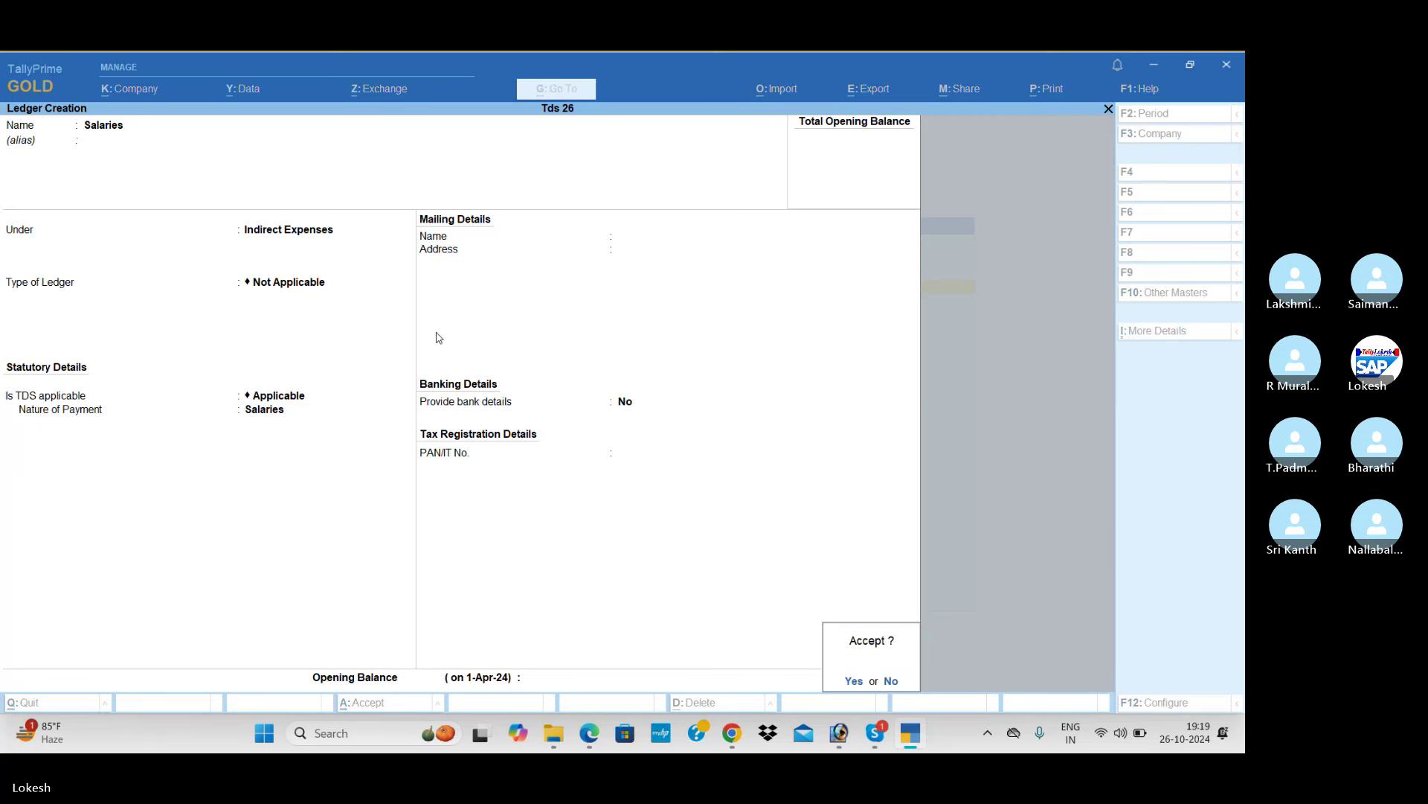
pyautogui.write('y')
# - Create a Rent ledger under Indirect Expenses with TDS Applicable and Rent as the nature of payment, and save it
pyautogui.write('Re')
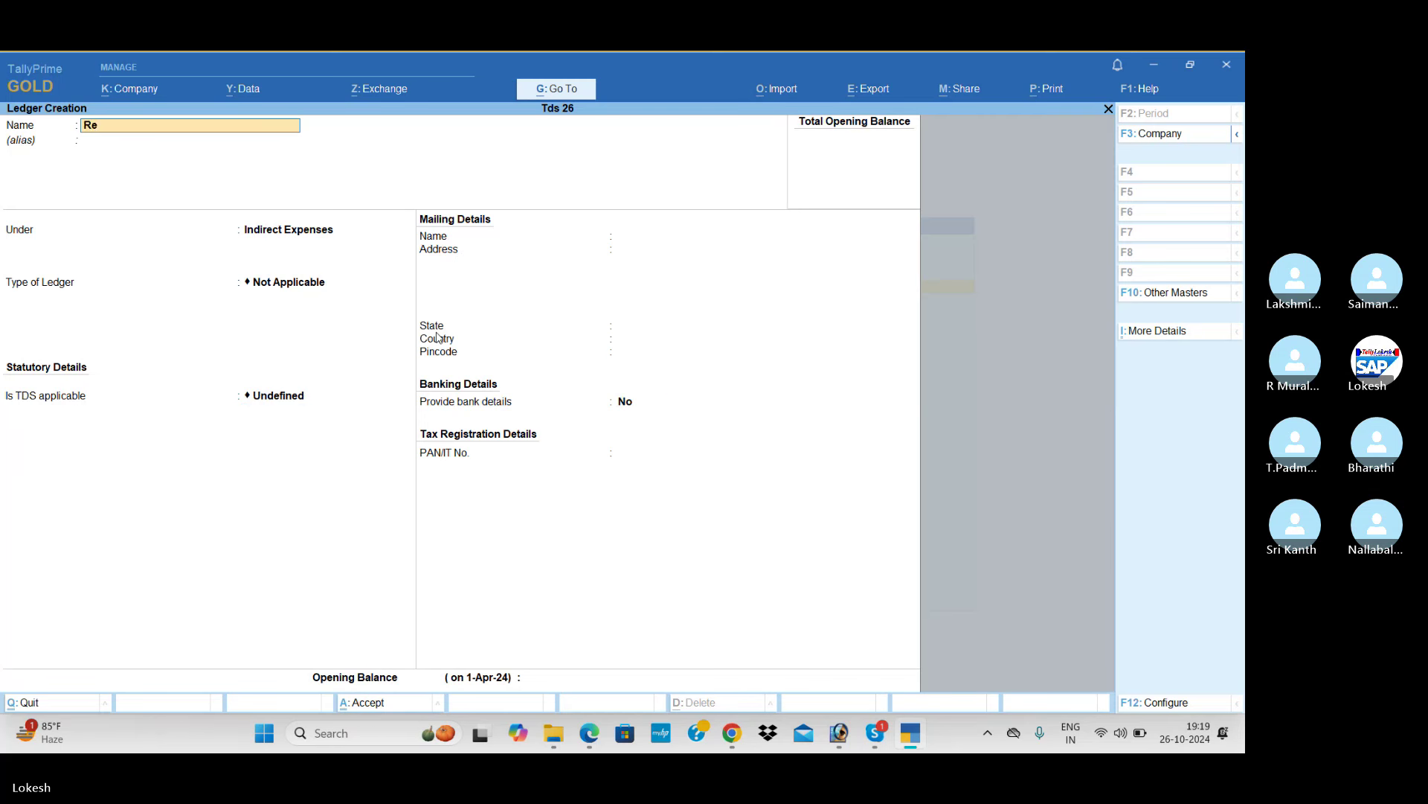
pyautogui.press('Return')
pyautogui.press('Return')
pyautogui.press('Return')
pyautogui.press('Return')
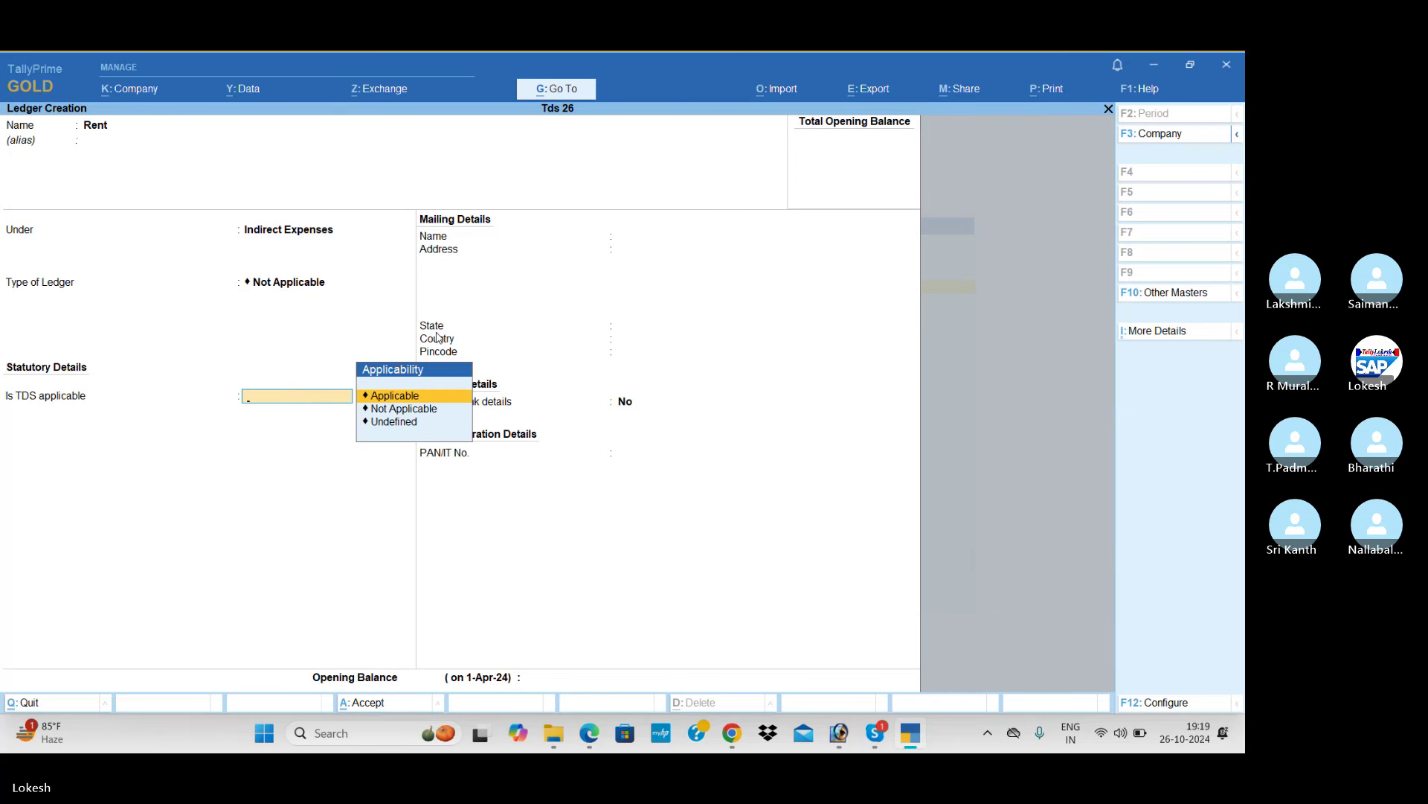
pyautogui.press('Return')
pyautogui.press('Down')
pyautogui.press('Down')
pyautogui.press('Return')
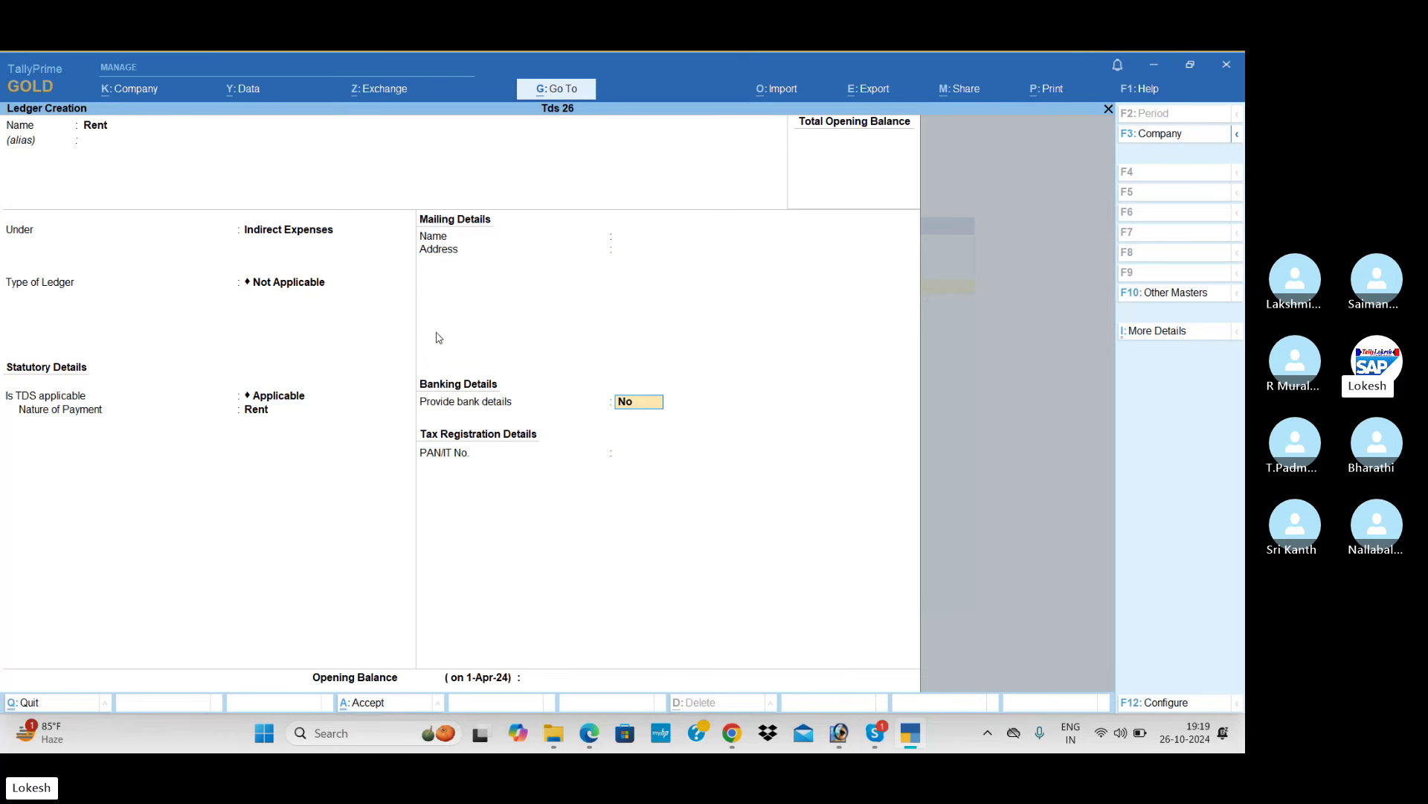
pyautogui.press('Return')
pyautogui.press('Return')
pyautogui.press('Return')
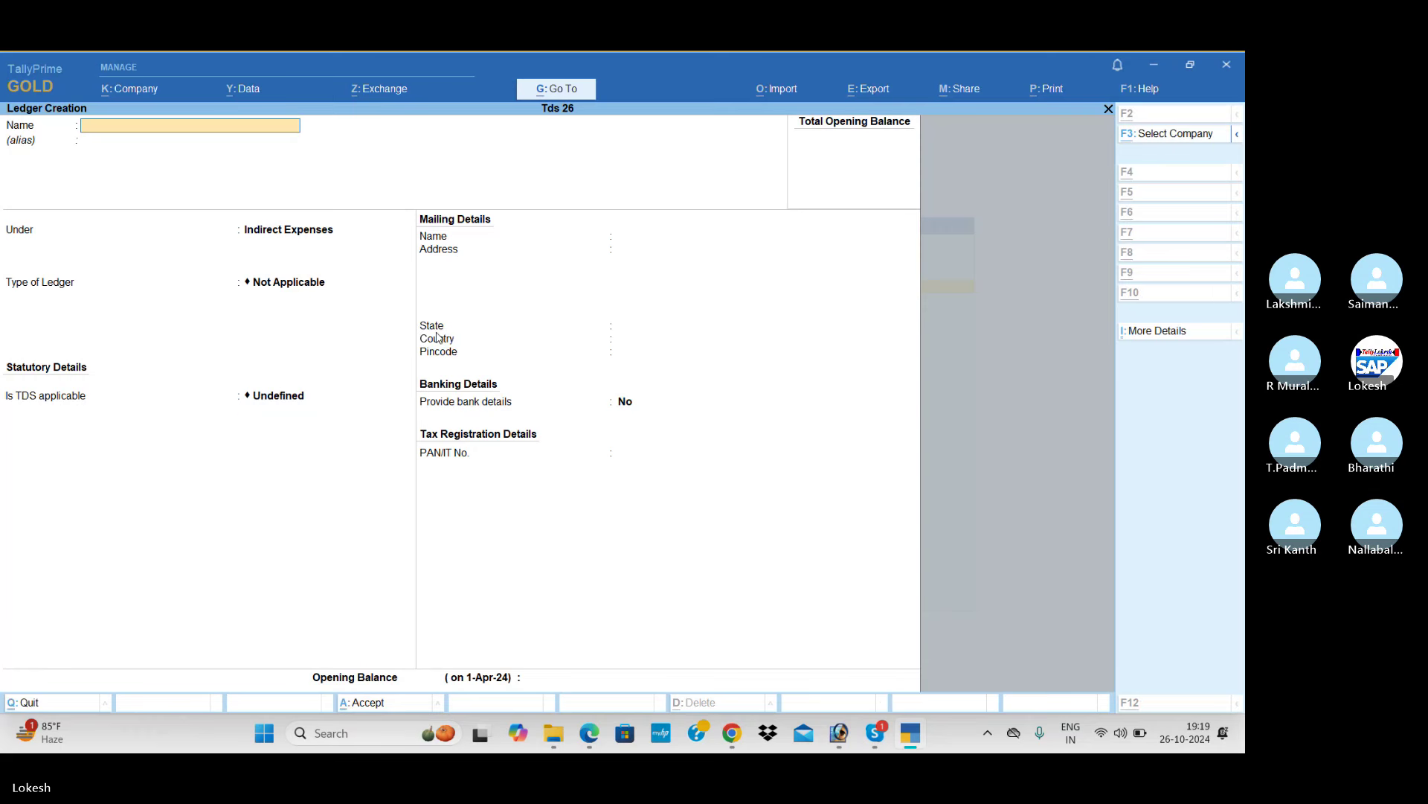
# - Check the examples in the Edge PDF, return to TallyPrime, and name the next ledger Commission under Indirect Expenses
pyautogui.hotkey('alt', 'Tab')
pyautogui.hotkey('alt', 'Tab')
pyautogui.press('Tab')
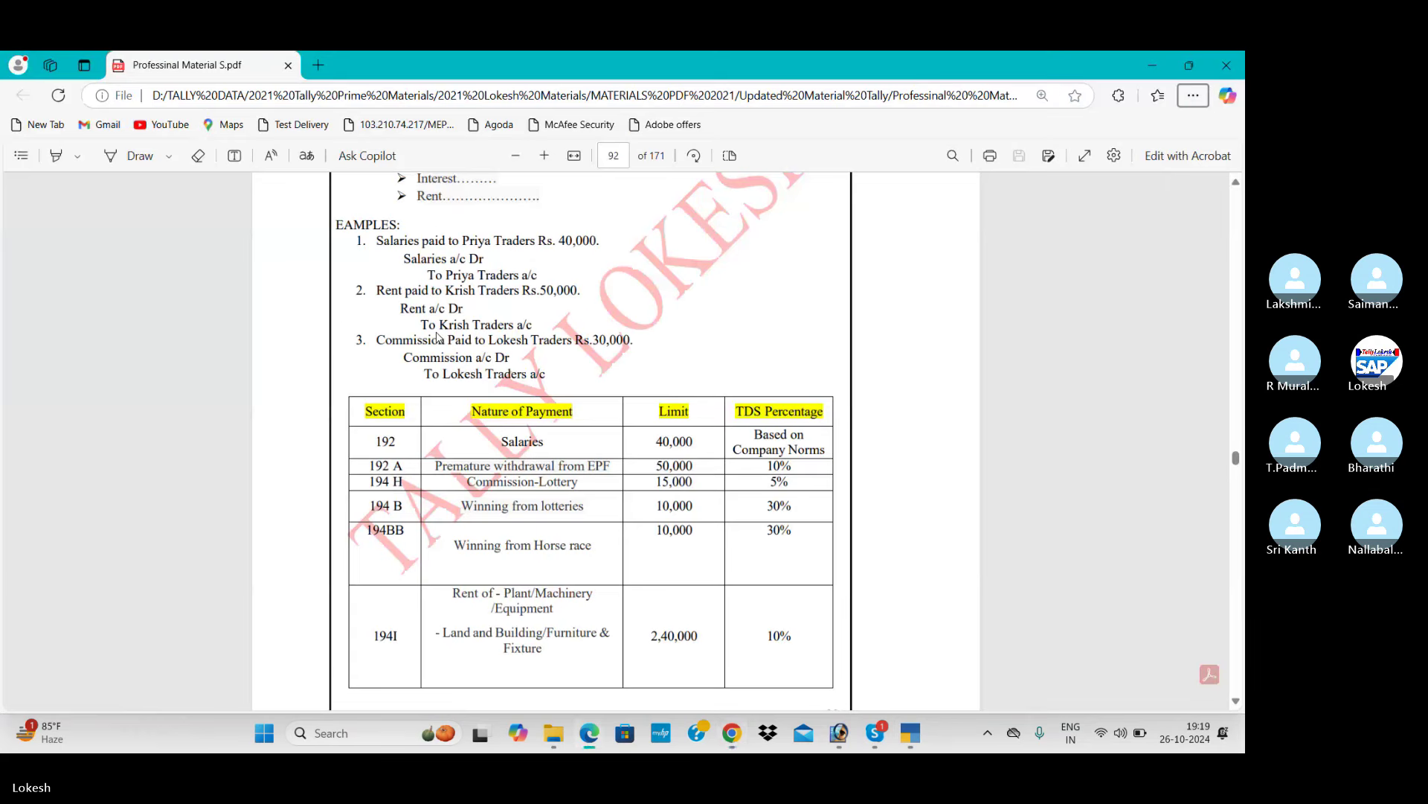
pyautogui.hotkey('alt', 'Tab')
pyautogui.press('Tab')
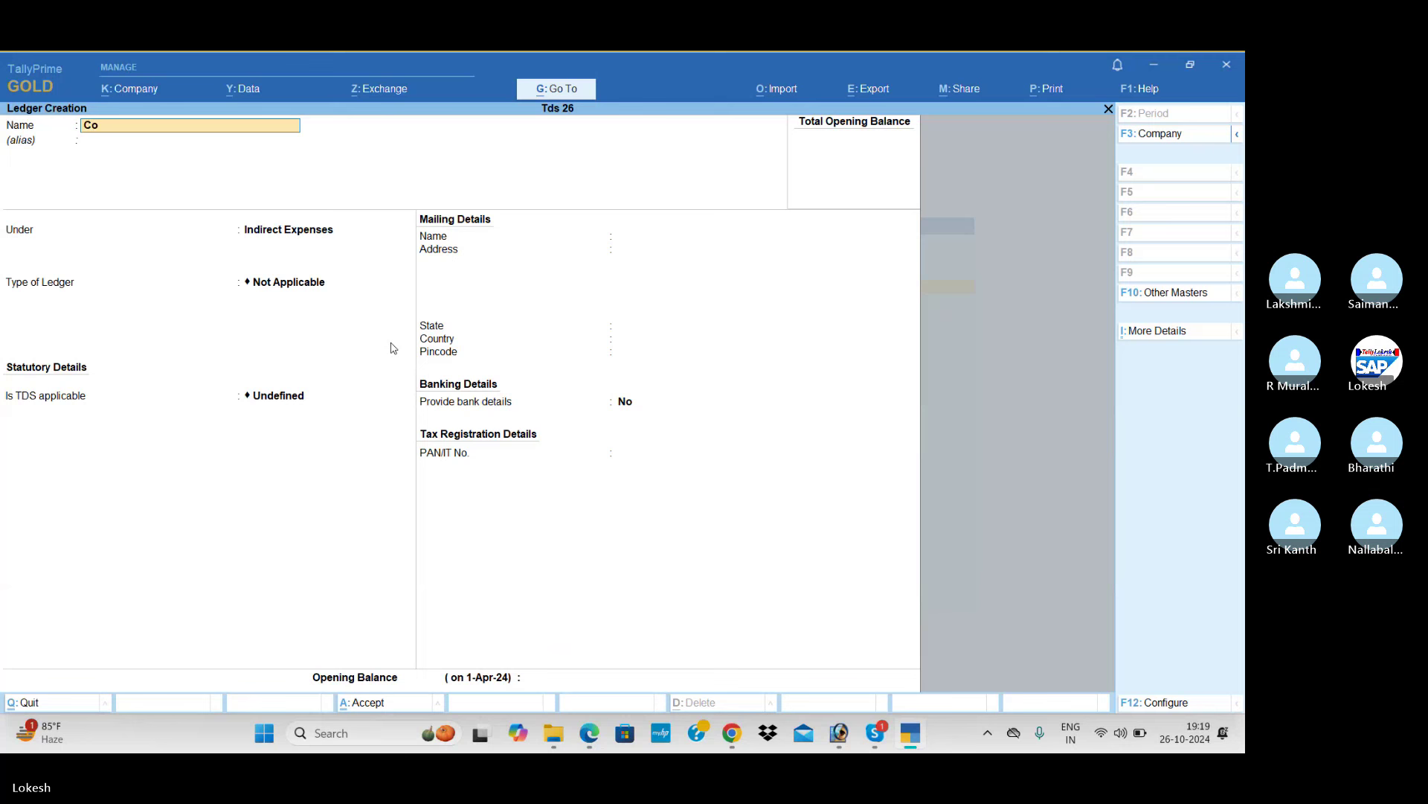
pyautogui.write('mm')
pyautogui.press('Return')
pyautogui.press('Return')
pyautogui.press('Return')
pyautogui.press('Return')
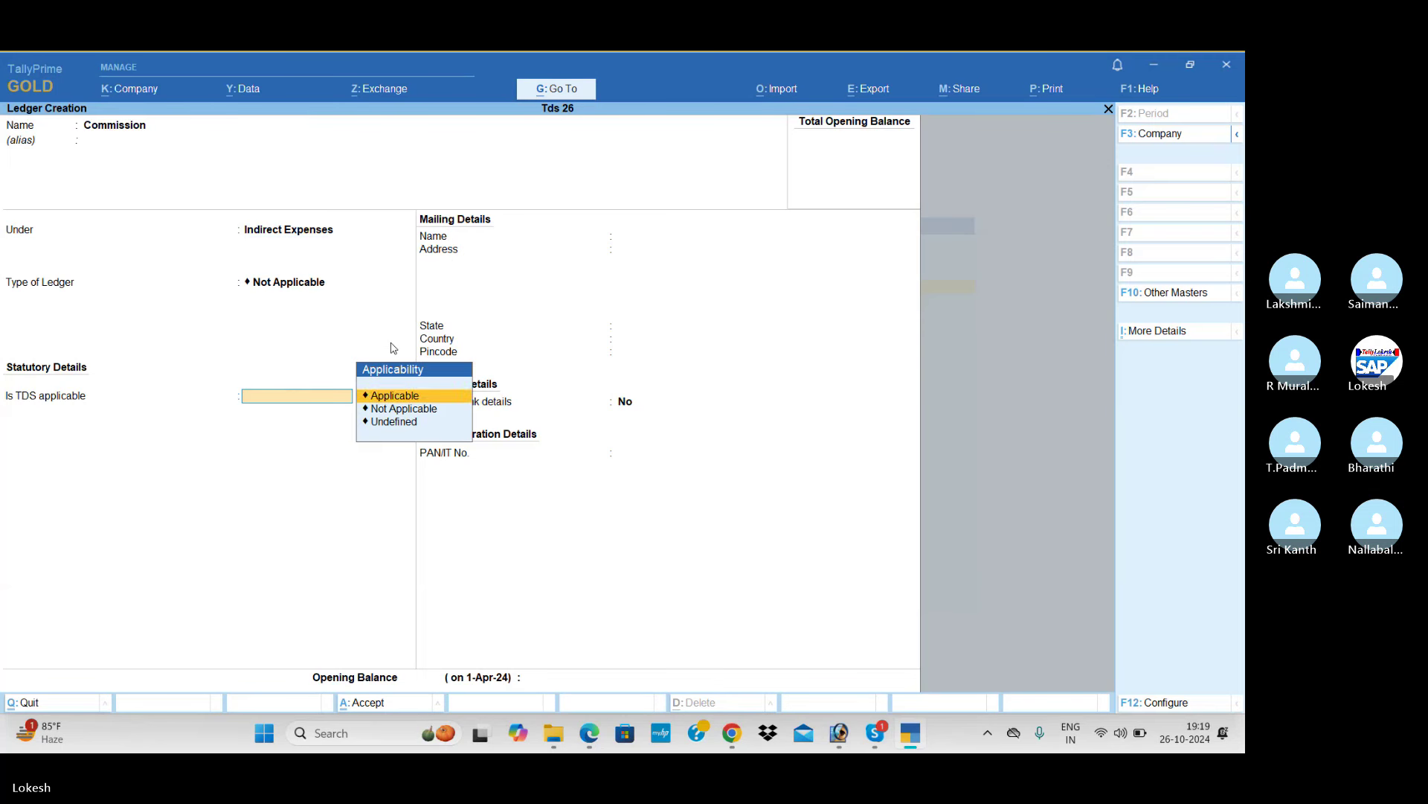
# - Set TDS to Applicable for the Commission ledger with Commission as its nature of payment, and save the ledger
pyautogui.press('Return')
pyautogui.press('Down')
pyautogui.press('Return')
pyautogui.press('Return')
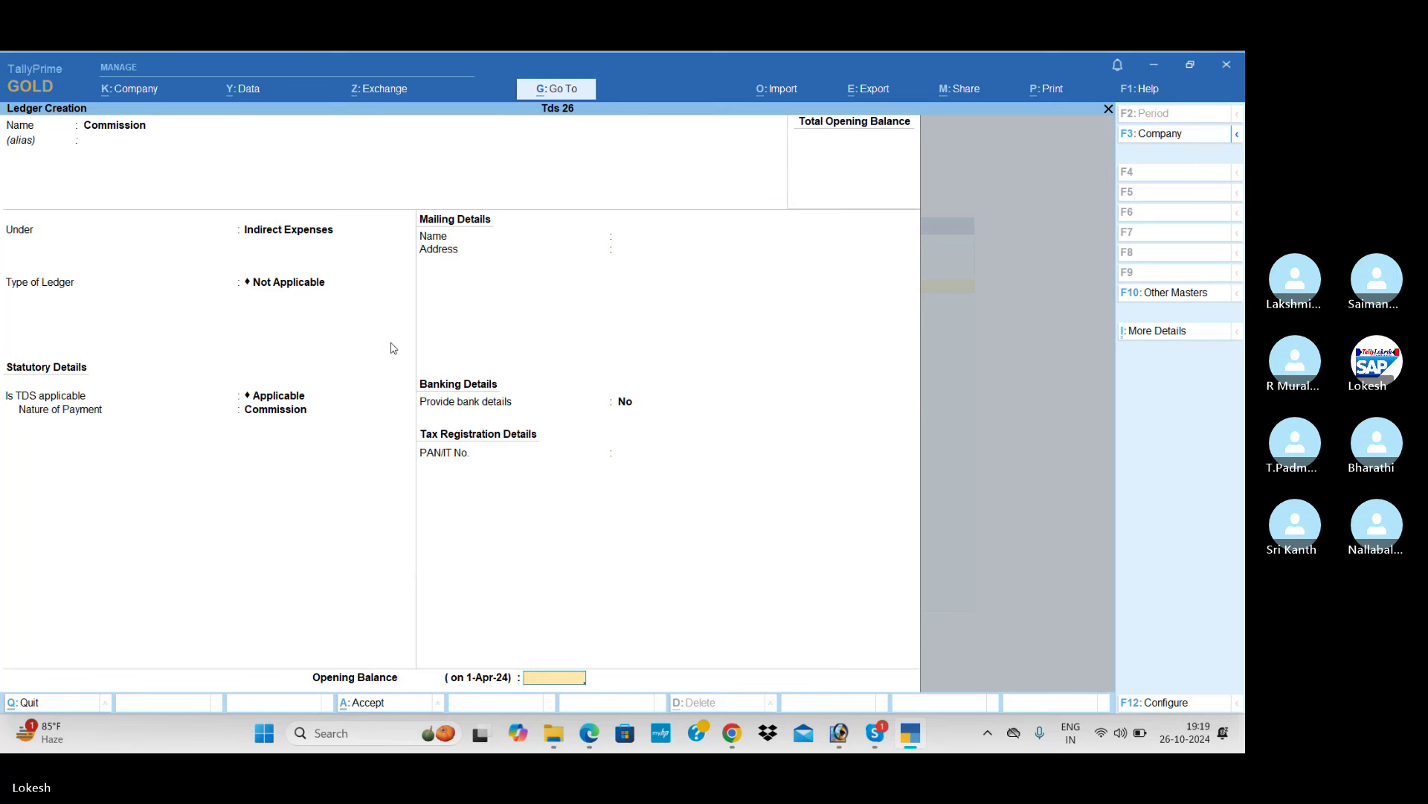
pyautogui.press('Return')
pyautogui.press('Return')
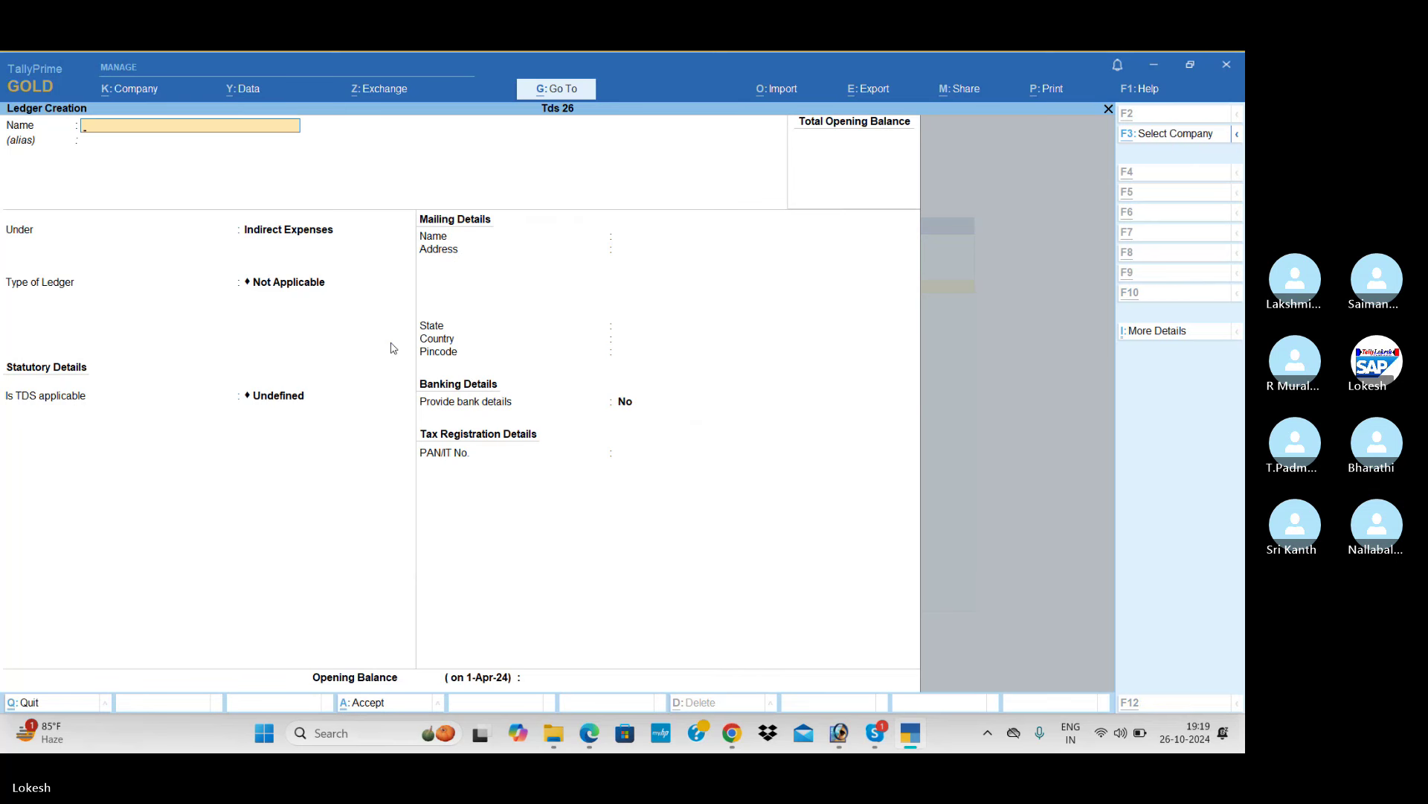
# - Check the first example's party in the PDF, return to TallyPrime, and name a new ledger Priya Traders under Sundry Creditors
pyautogui.hotkey('alt', 'Tab')
pyautogui.hotkey('alt', 'Tab')
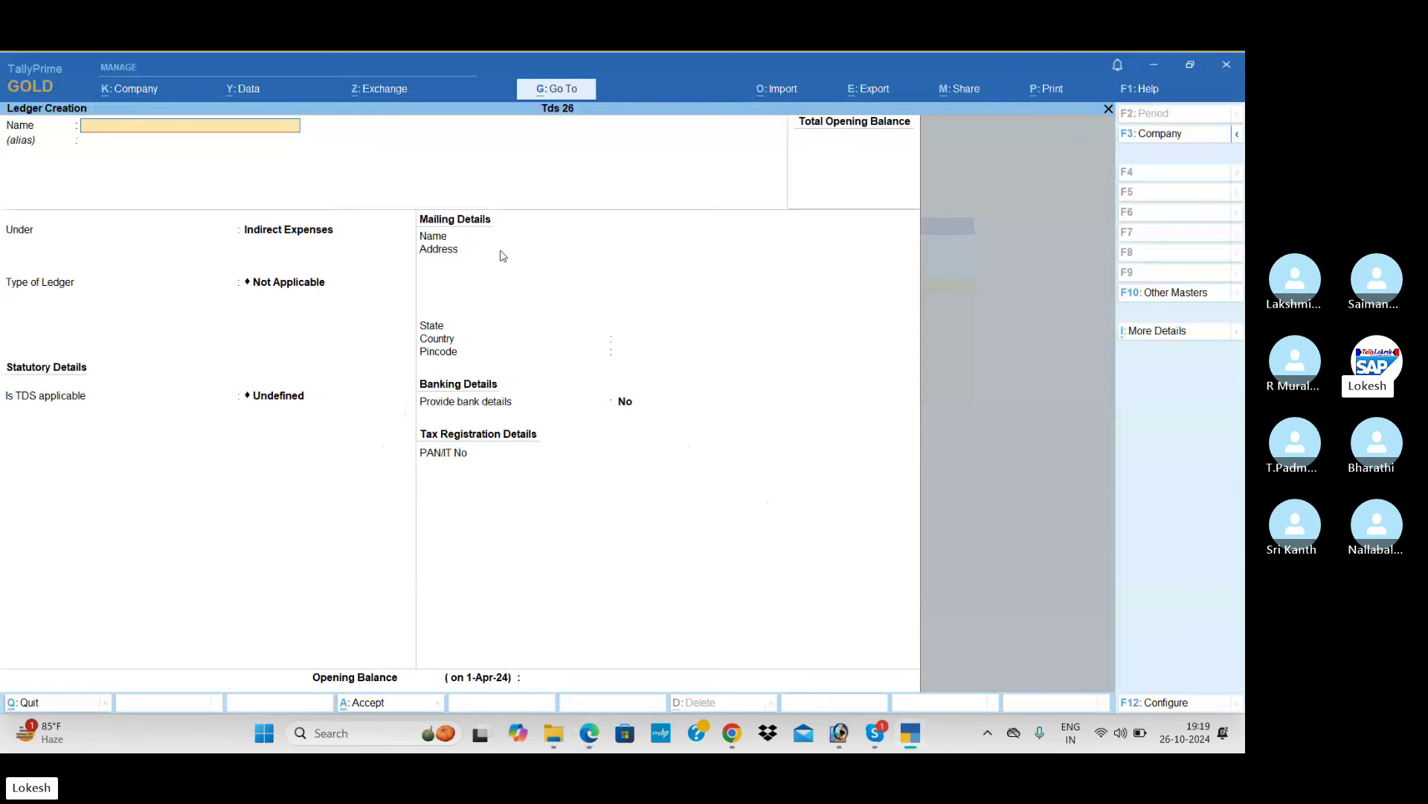
pyautogui.write('Priya Tra')
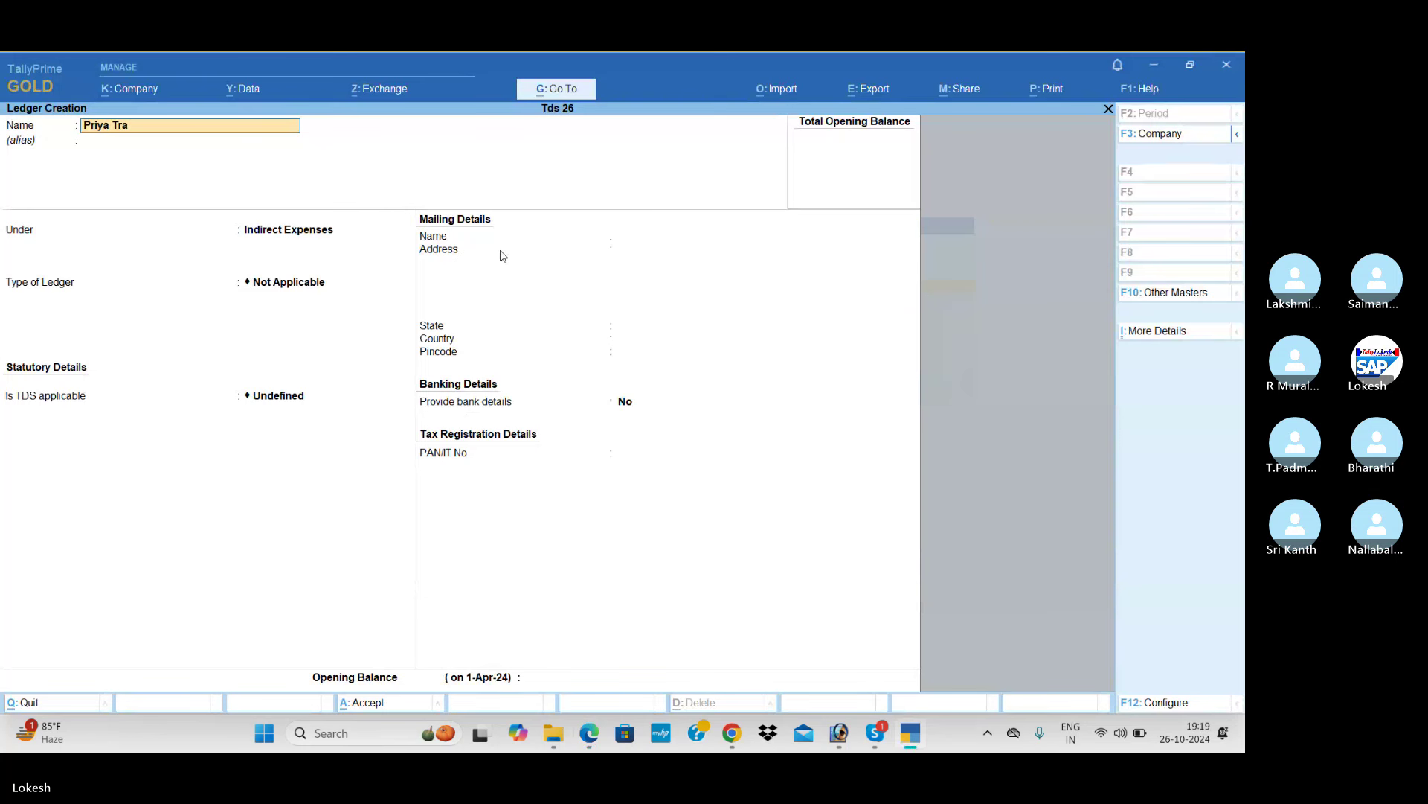
pyautogui.write('ders')
pyautogui.press('Return')
pyautogui.write('Sun')
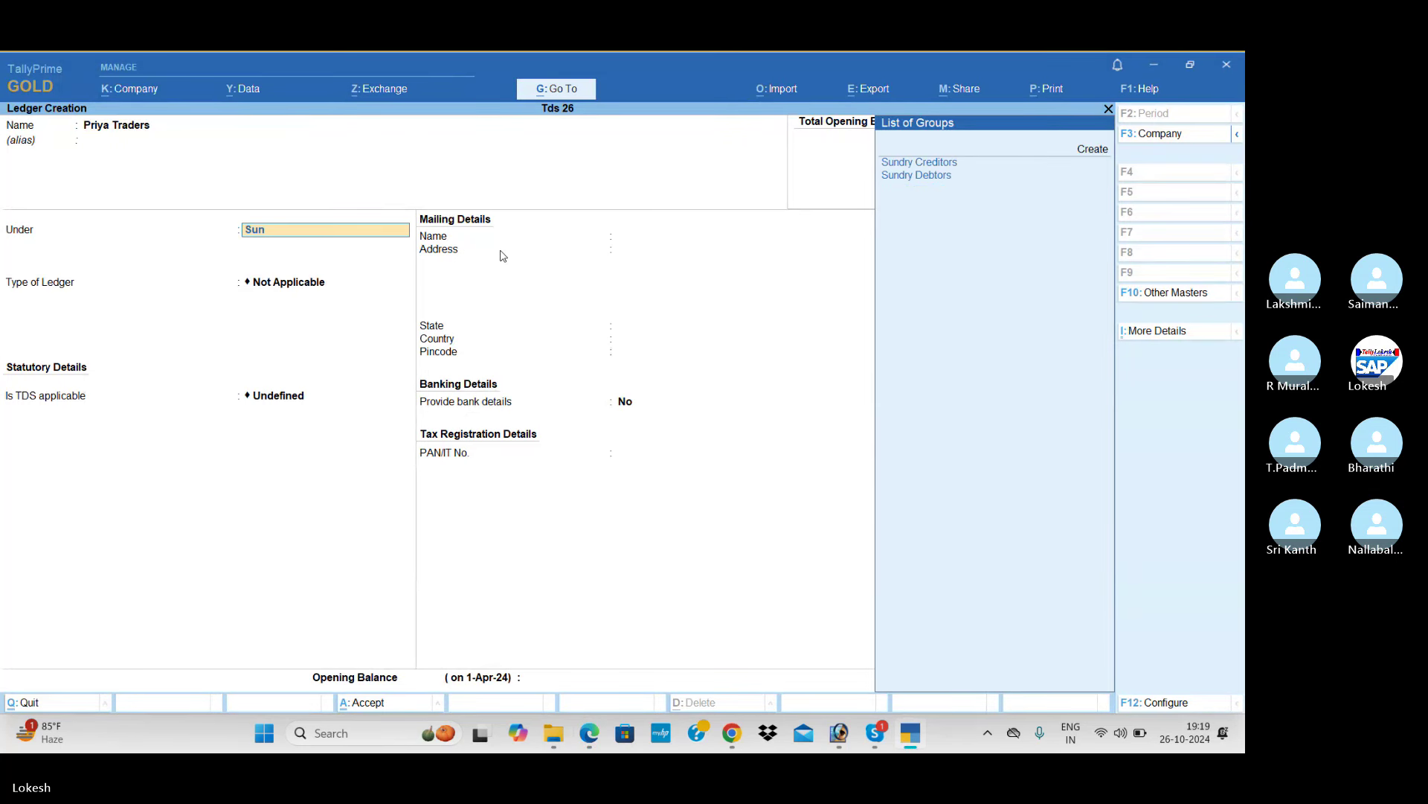
pyautogui.press('Return')
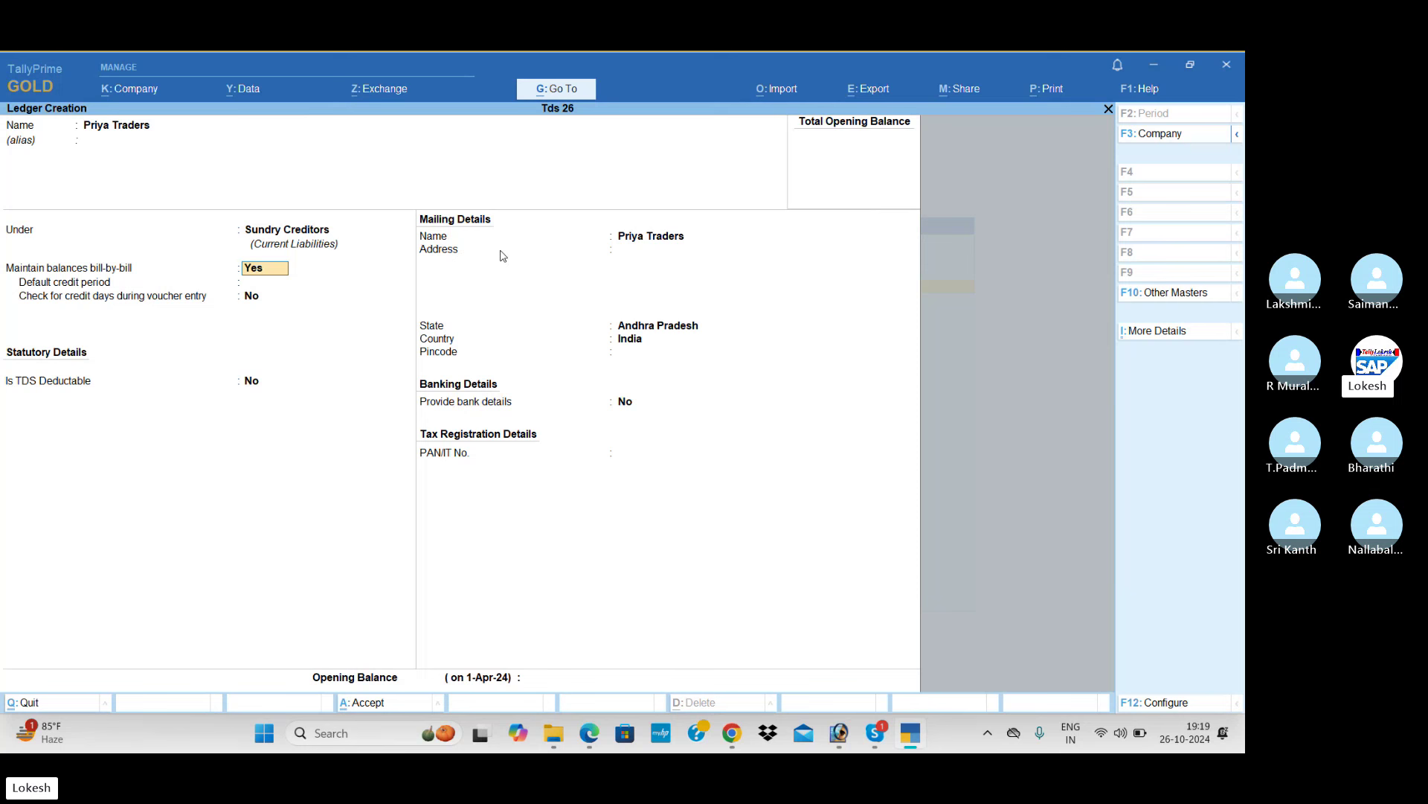
# - Make the Priya Traders ledger TDS deductable and choose Individual/HUF - Resident as its deductee type
pyautogui.press('Return')
pyautogui.press('Return')
pyautogui.press('Return')
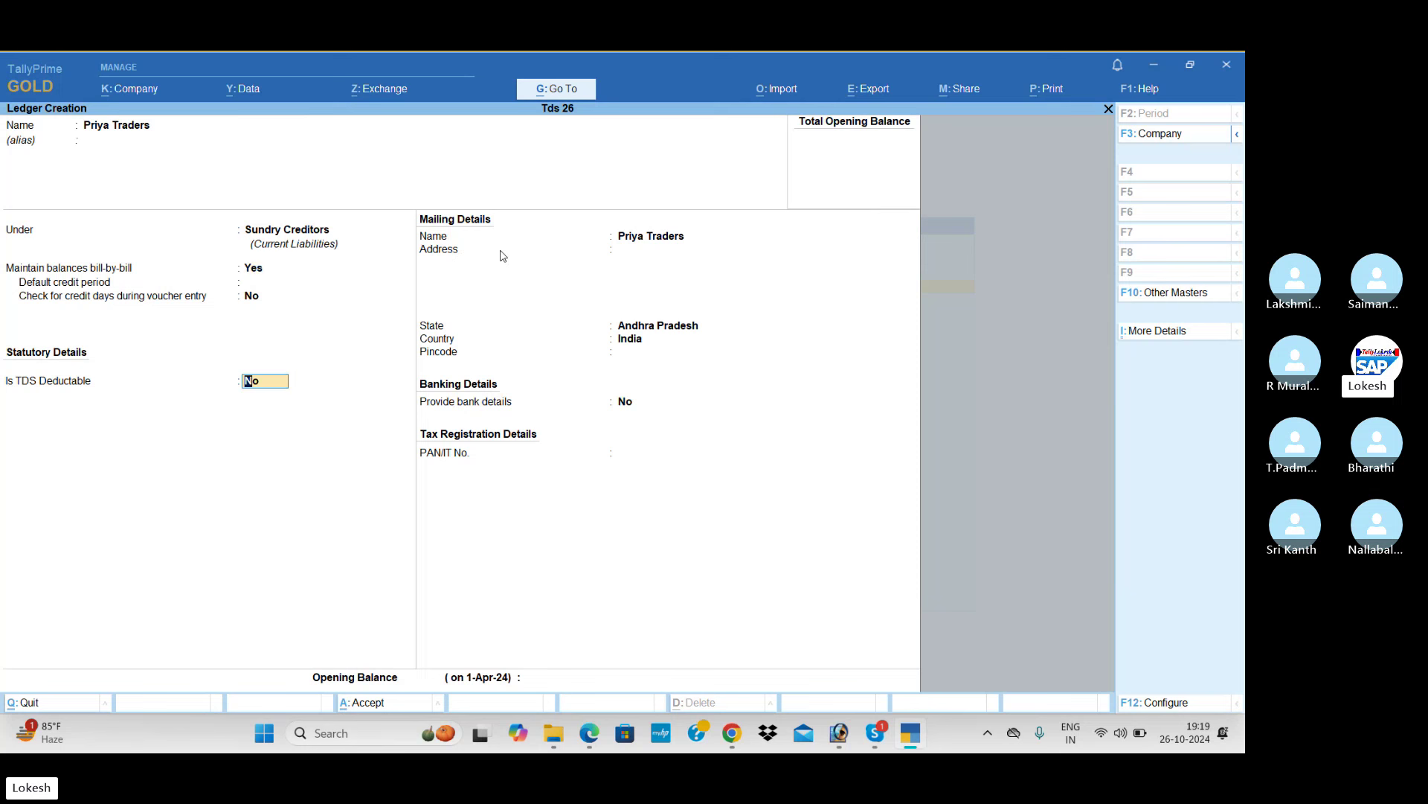
pyautogui.write('y')
pyautogui.press('Return')
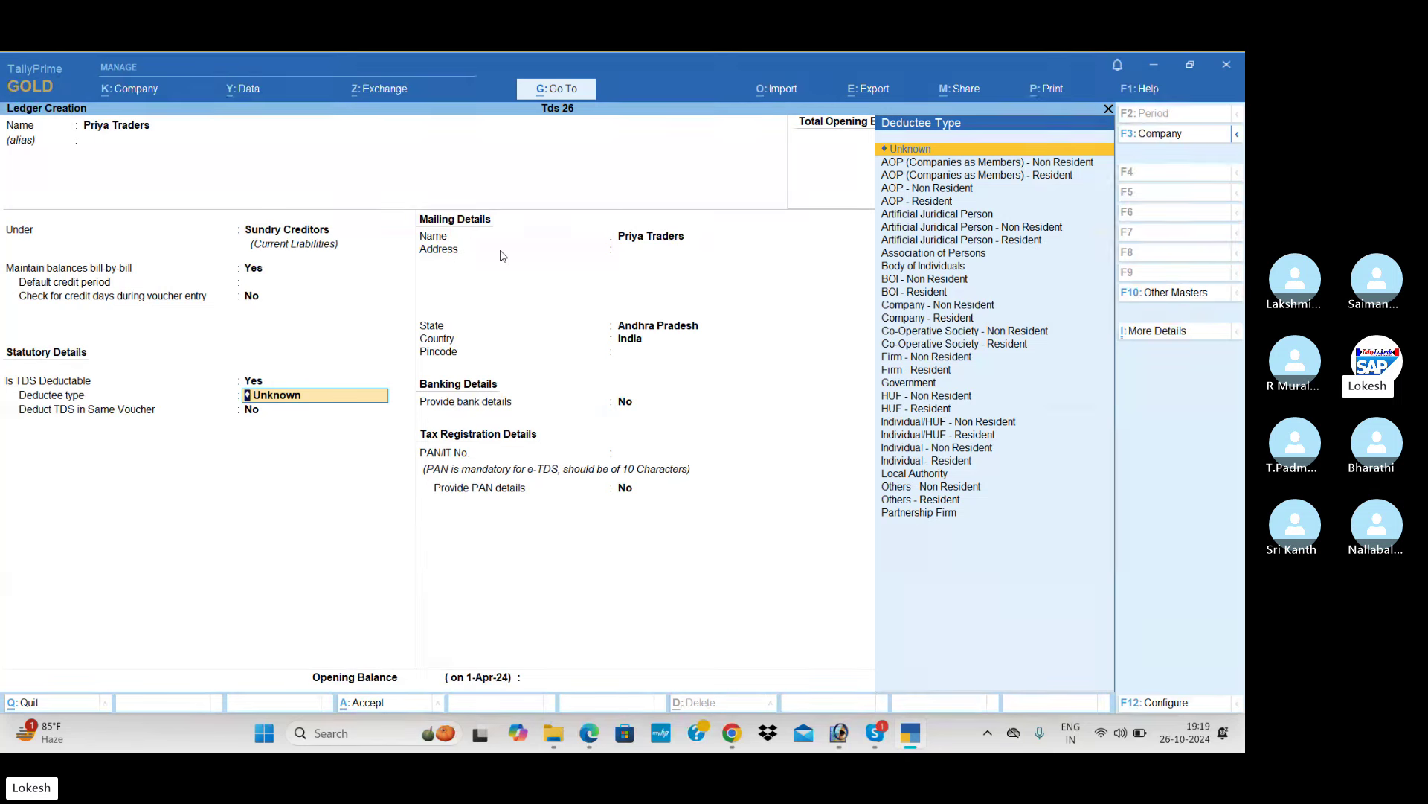
pyautogui.press('Down')
pyautogui.press('Down')
pyautogui.press('Down')
pyautogui.press('Down')
pyautogui.press('Down')
pyautogui.press('Down')
pyautogui.press('Down')
pyautogui.press('Down')
pyautogui.press('Down')
pyautogui.press('Down')
pyautogui.press('Down')
pyautogui.press('Down')
pyautogui.press('Down')
pyautogui.press('Down')
pyautogui.press('Down')
pyautogui.press('Down')
pyautogui.press('Down')
pyautogui.press('Down')
pyautogui.press('Down')
pyautogui.press('Down')
pyautogui.press('Down')
pyautogui.press('Down')
pyautogui.press('Down')
pyautogui.press('Down')
pyautogui.press('Down')
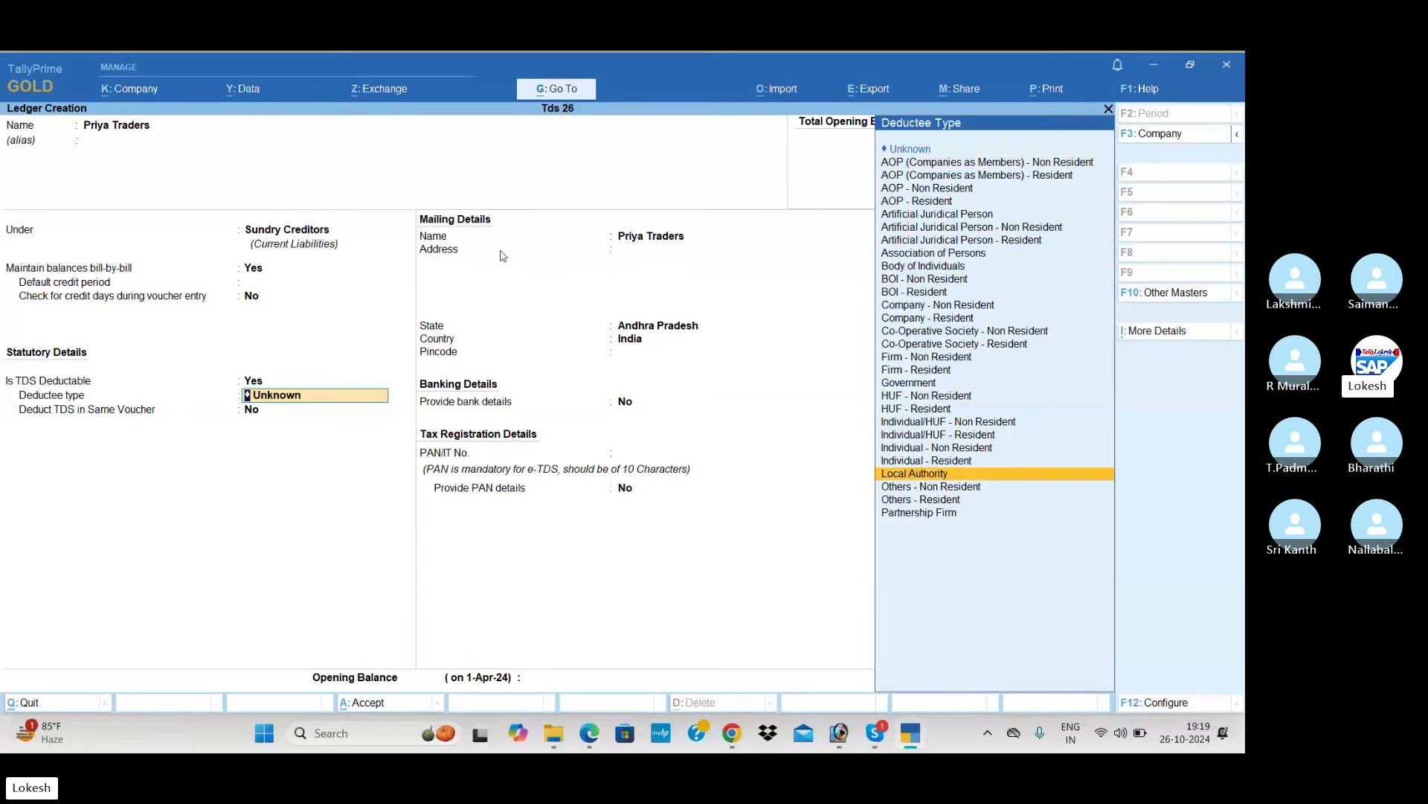
pyautogui.press('Up')
pyautogui.press('Up')
pyautogui.press('Up')
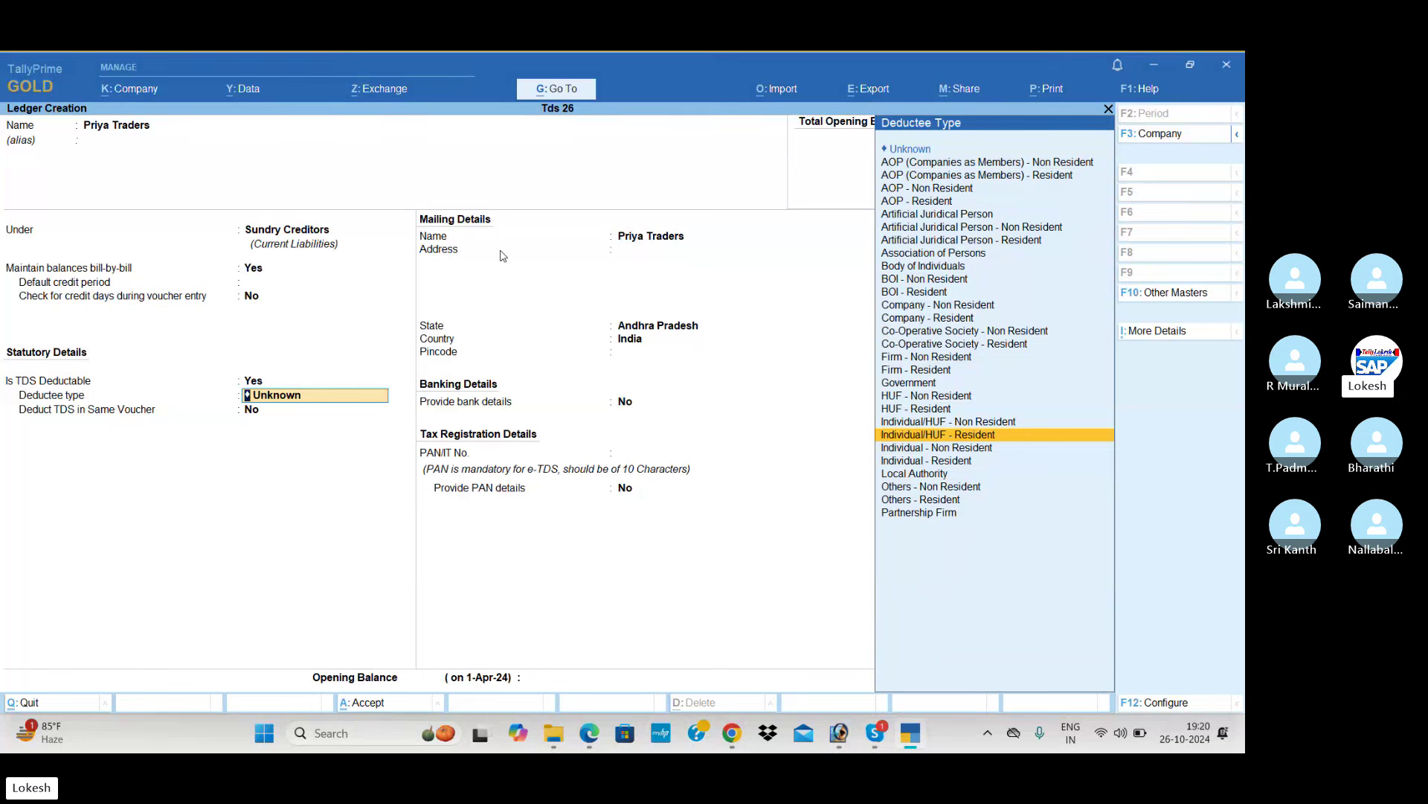
pyautogui.press('Return')
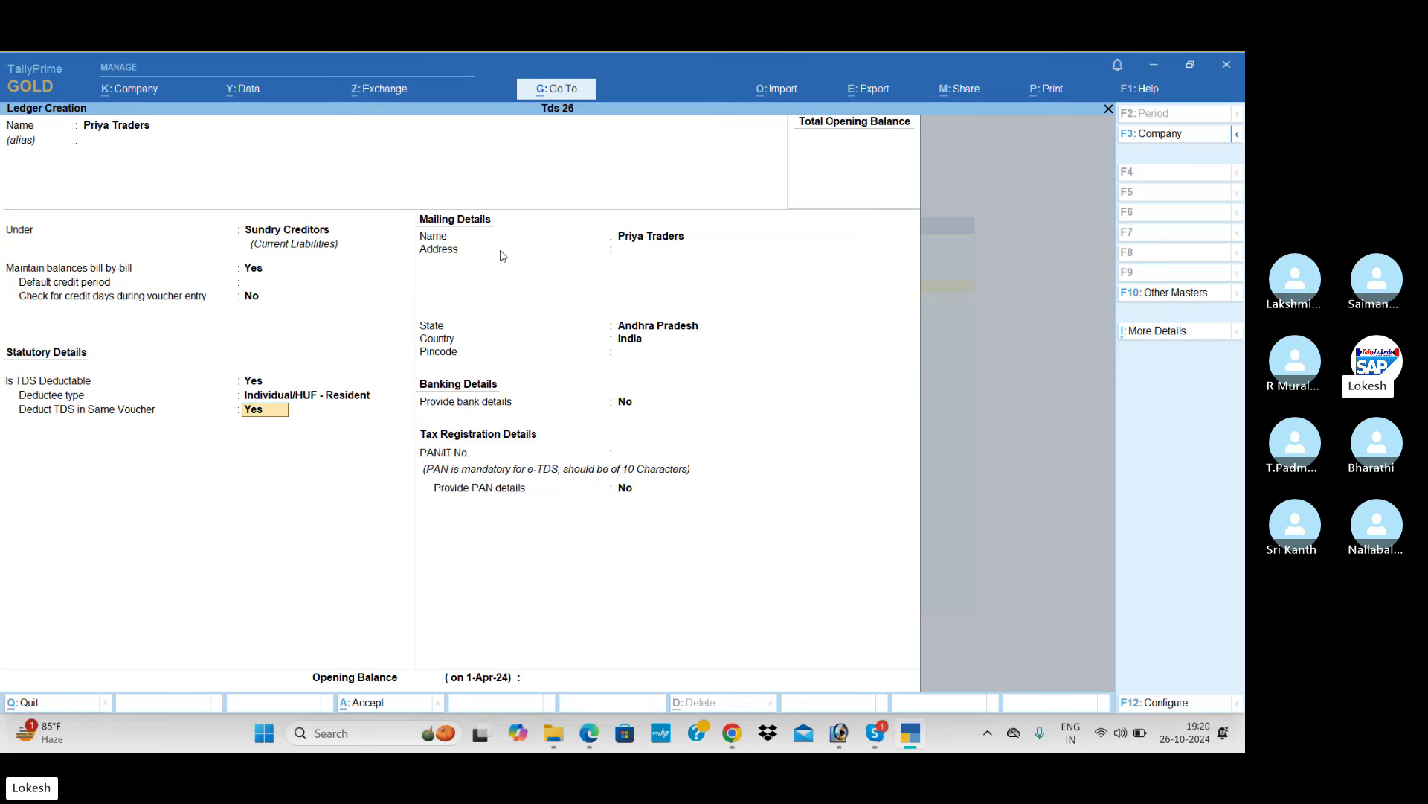
# - Set Deduct TDS in Same Voucher to No for Priya Traders, leave the PAN blank, and save the ledger
pyautogui.write('n')
pyautogui.press('Return')
pyautogui.press('Return')
pyautogui.press('Return')
pyautogui.press('Return')
pyautogui.press('Return')
pyautogui.press('Return')
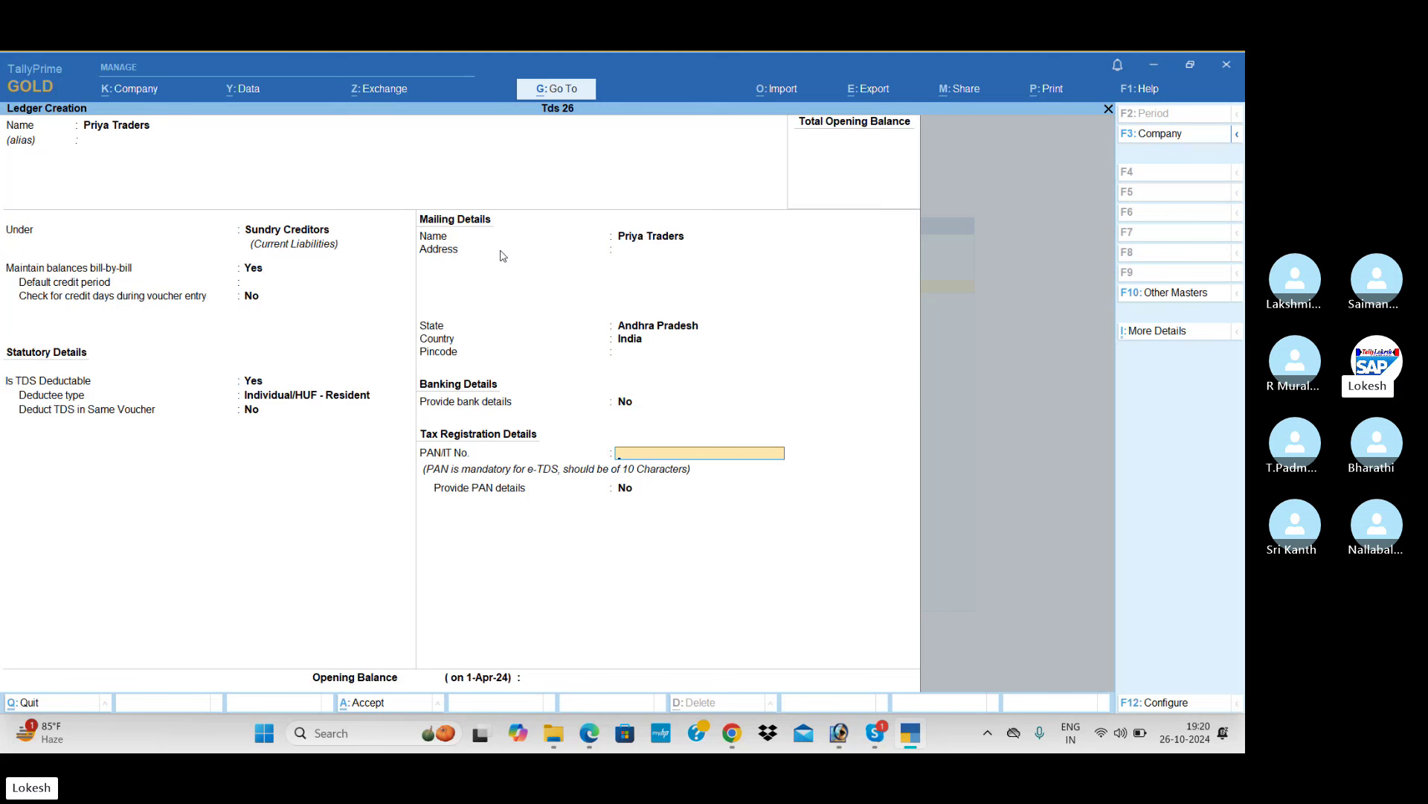
pyautogui.press('Return')
pyautogui.press('Return')
pyautogui.press('Return')
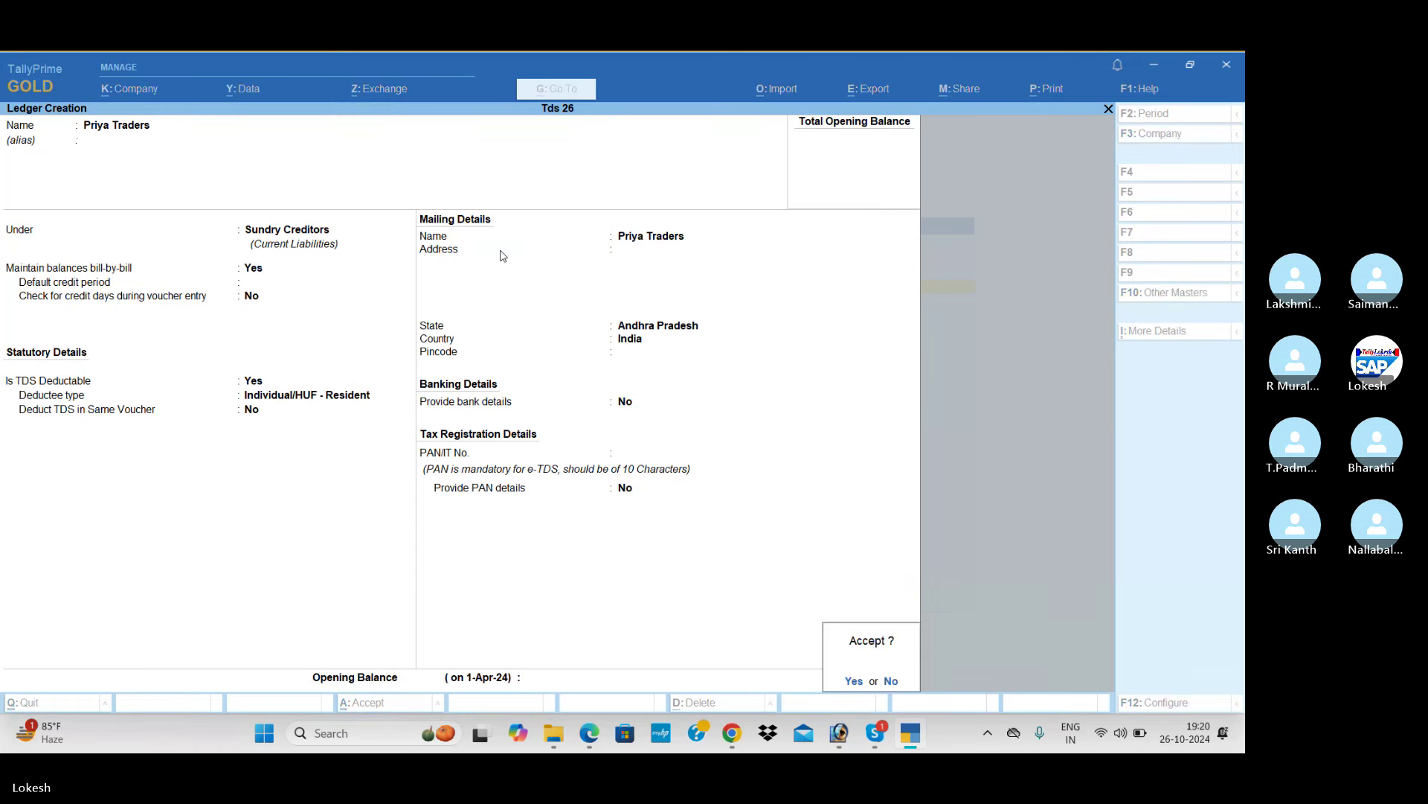
pyautogui.press('Return')
# - Check the second example's party in the PDF, return to TallyPrime, and name a new ledger Krish Traders under Sundry Creditors
pyautogui.hotkey('alt', 'Tab')
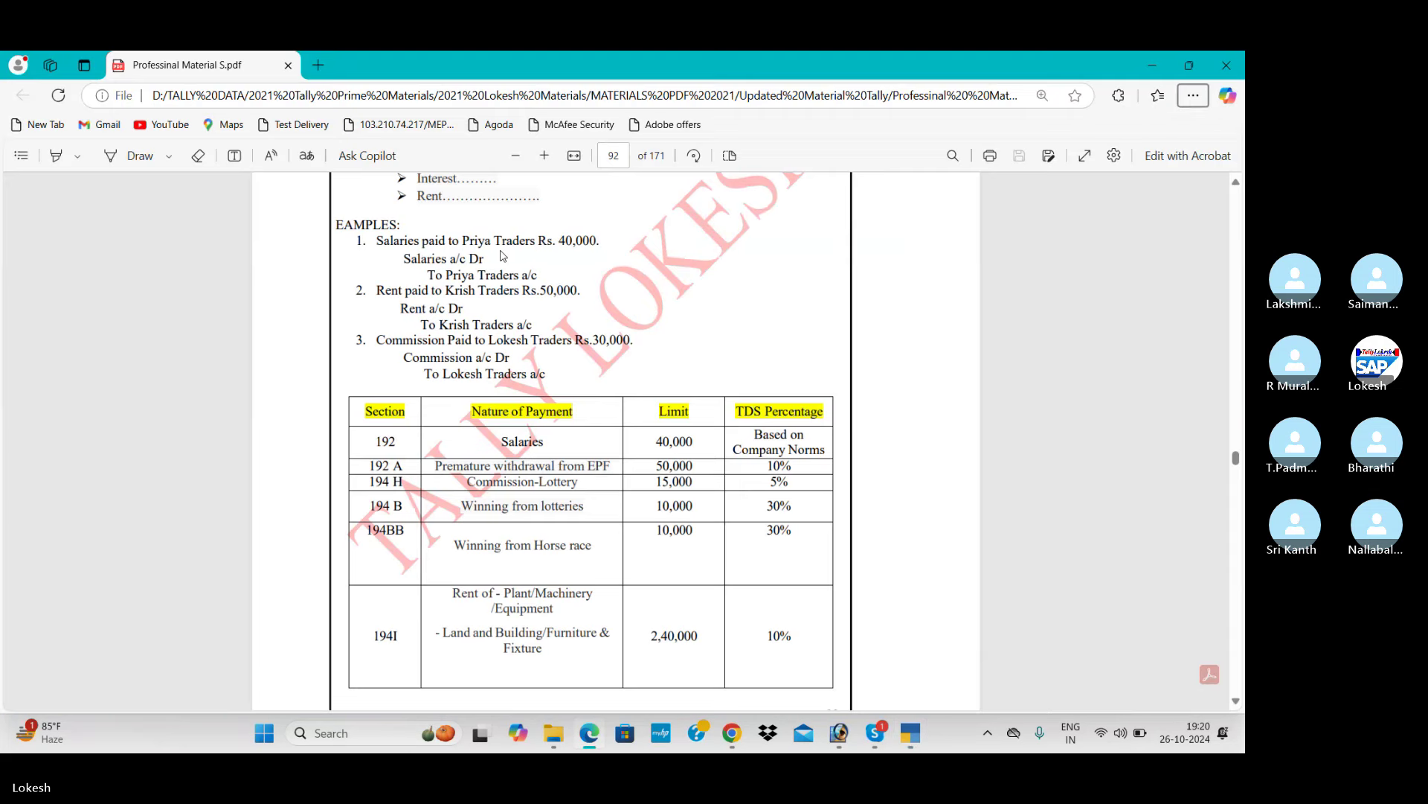
pyautogui.hotkey('alt', 'Tab')
pyautogui.write('Kr')
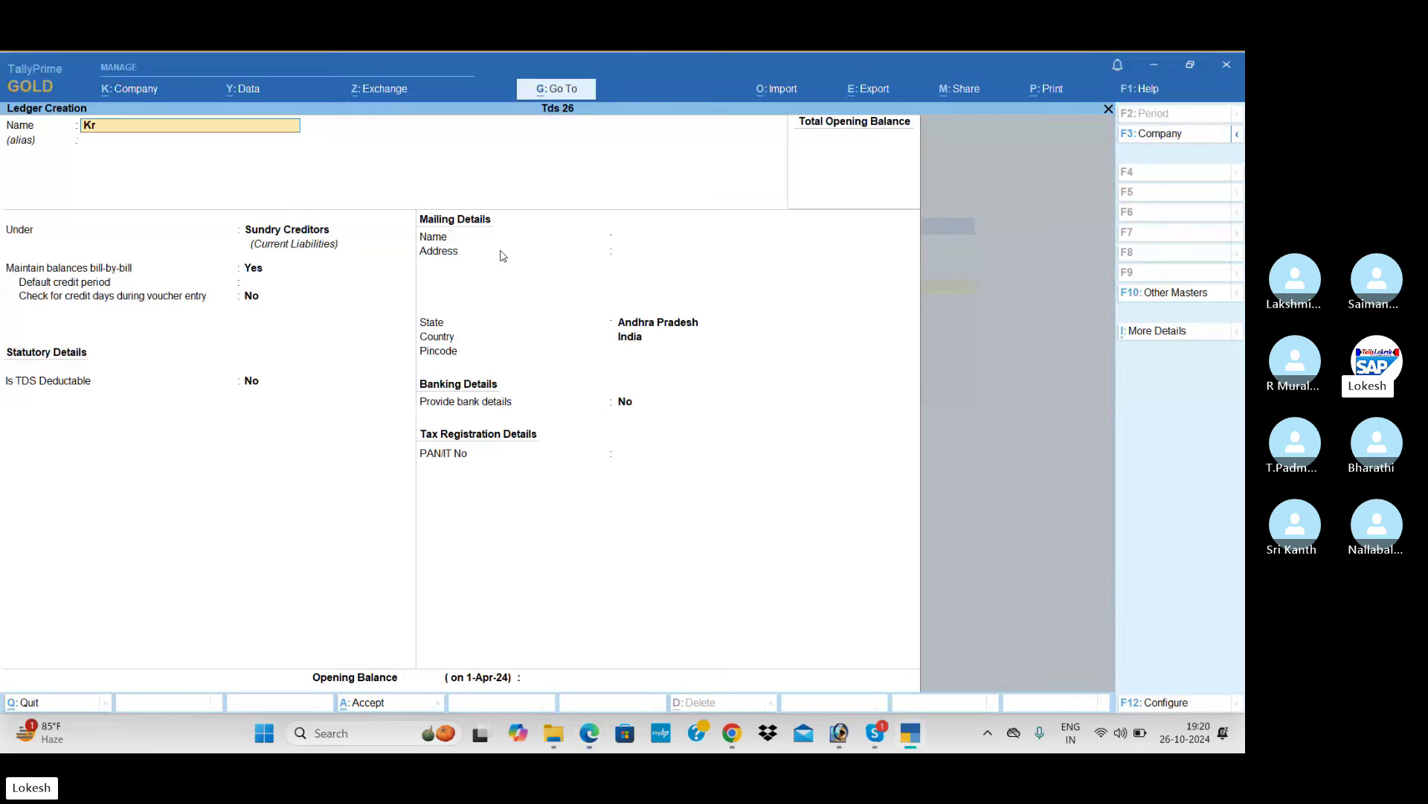
pyautogui.write('ish Tra')
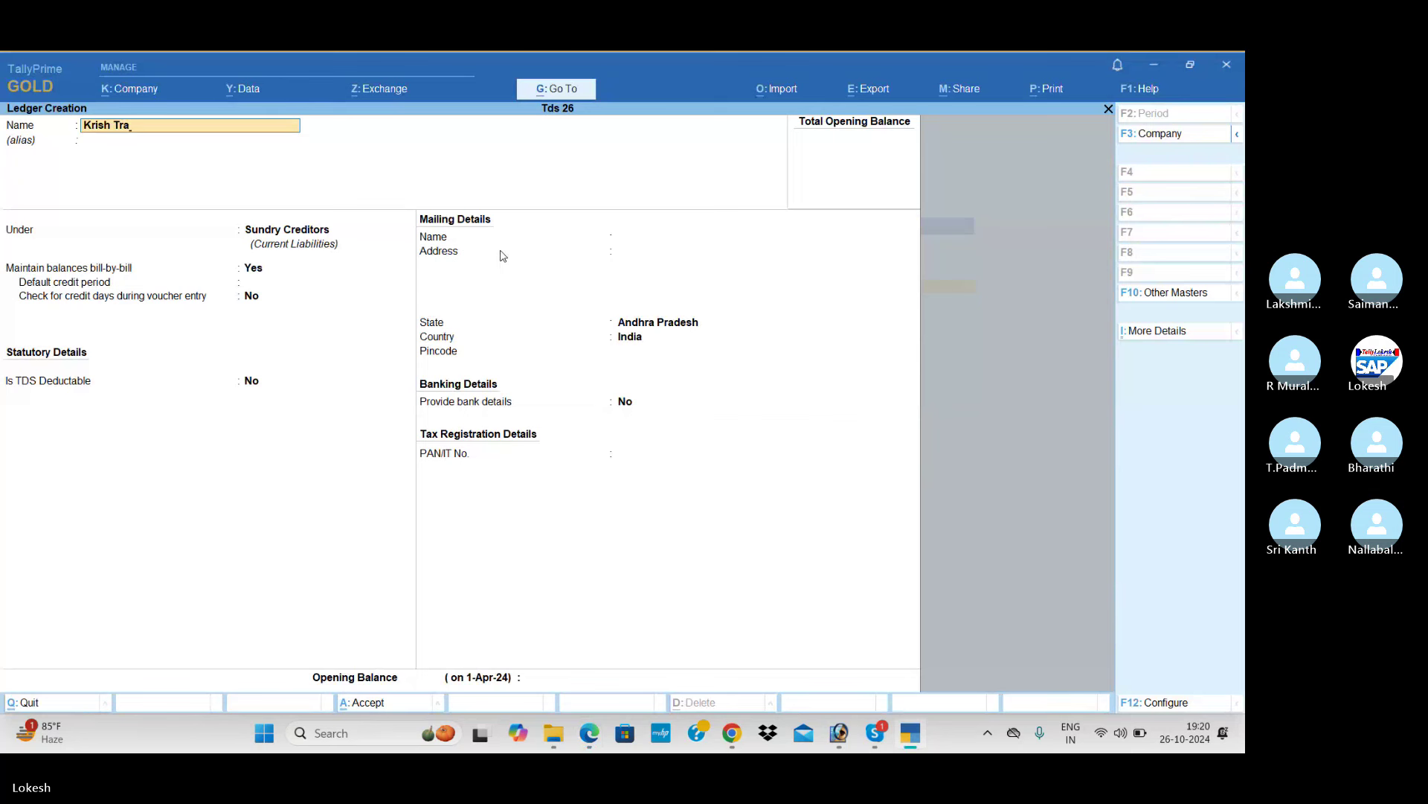
pyautogui.press('Return')
pyautogui.press('Return')
pyautogui.press('Return')
pyautogui.press('Return')
pyautogui.press('Return')
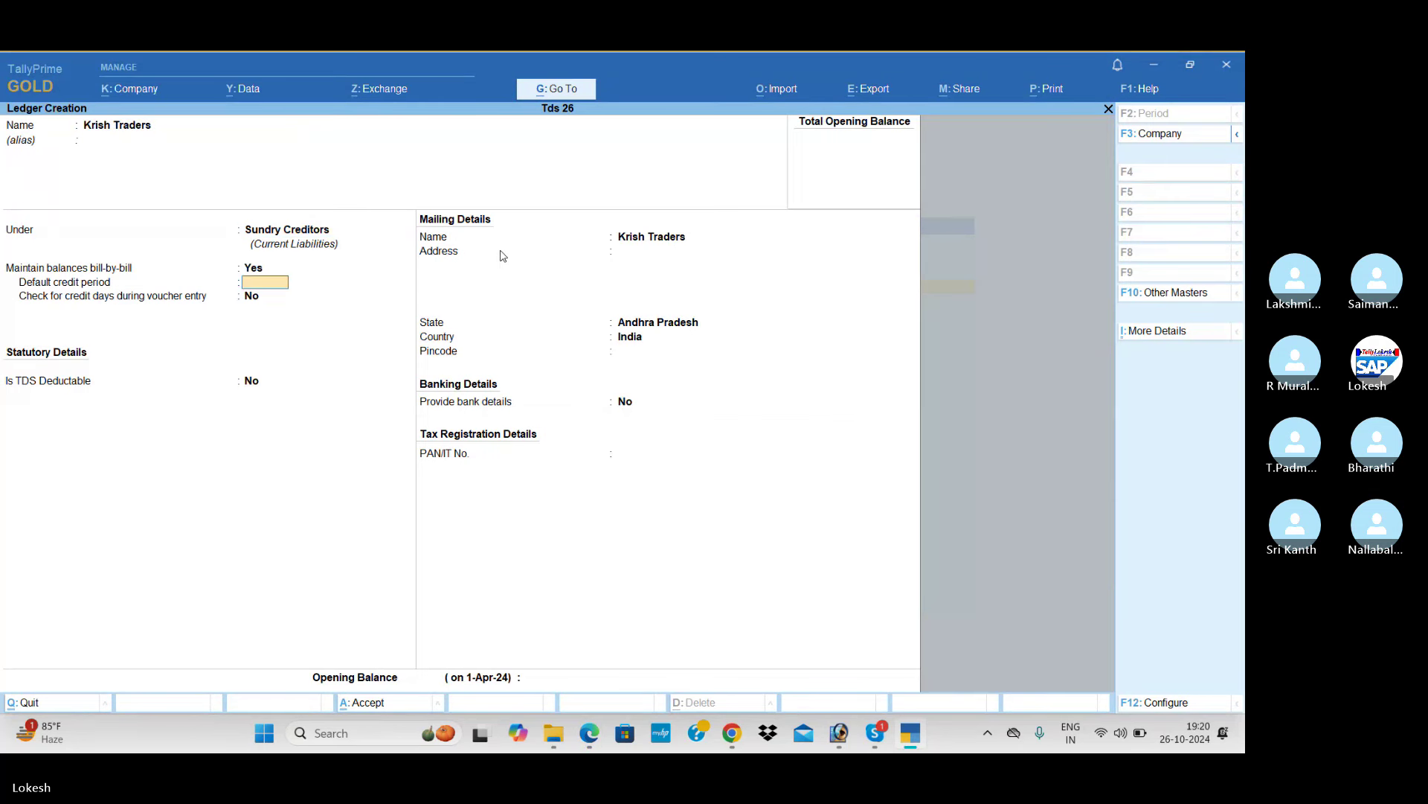
# - Make the Krish Traders ledger TDS deductable and choose Individual/HUF - Resident as its deductee type
pyautogui.write('y')
pyautogui.press('Return')
pyautogui.press('Down')
pyautogui.press('Down')
pyautogui.press('Down')
pyautogui.press('Down')
pyautogui.press('Down')
pyautogui.press('Down')
pyautogui.press('Down')
pyautogui.press('Down')
pyautogui.press('Down')
pyautogui.press('Down')
pyautogui.press('Down')
pyautogui.press('Down')
pyautogui.press('Down')
pyautogui.press('Down')
pyautogui.press('Down')
pyautogui.press('Down')
pyautogui.press('Down')
pyautogui.press('Down')
pyautogui.press('Down')
pyautogui.press('Down')
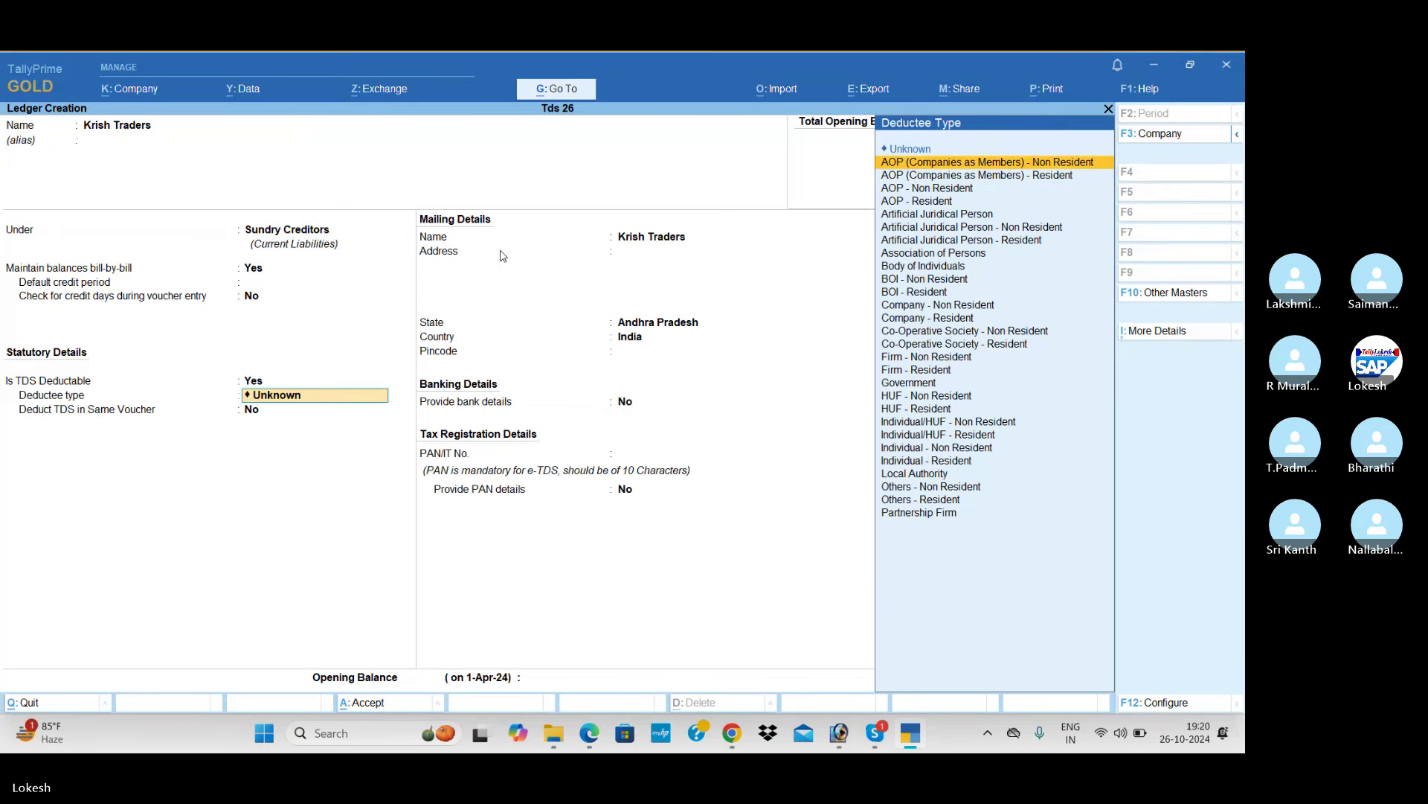
pyautogui.press('Down')
pyautogui.press('Return')
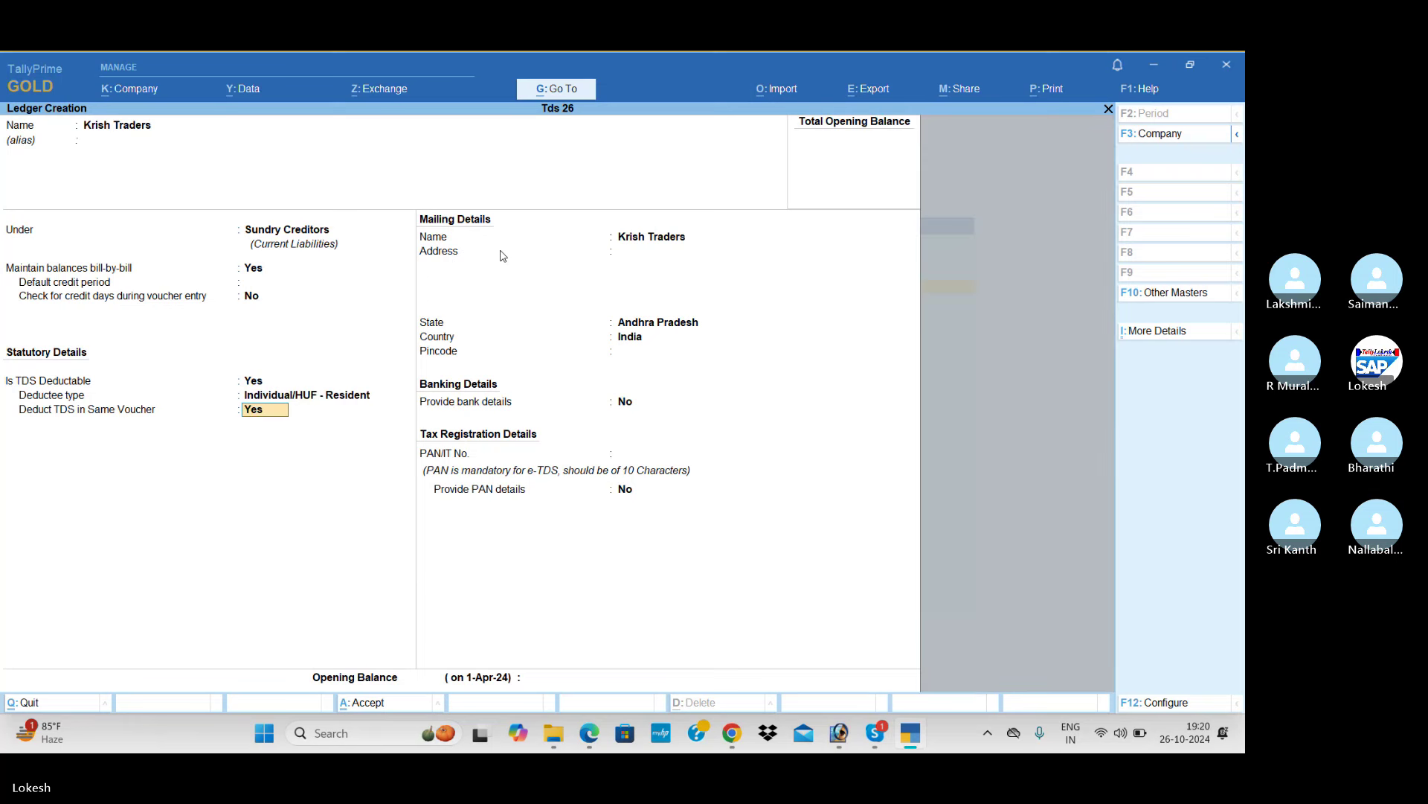
# - Set Deduct TDS in Same Voucher to No for Krish Traders, leave the PAN blank, and save the ledger
pyautogui.press('Return')
pyautogui.press('Return')
pyautogui.press('Return')
pyautogui.press('Return')
pyautogui.press('Return')
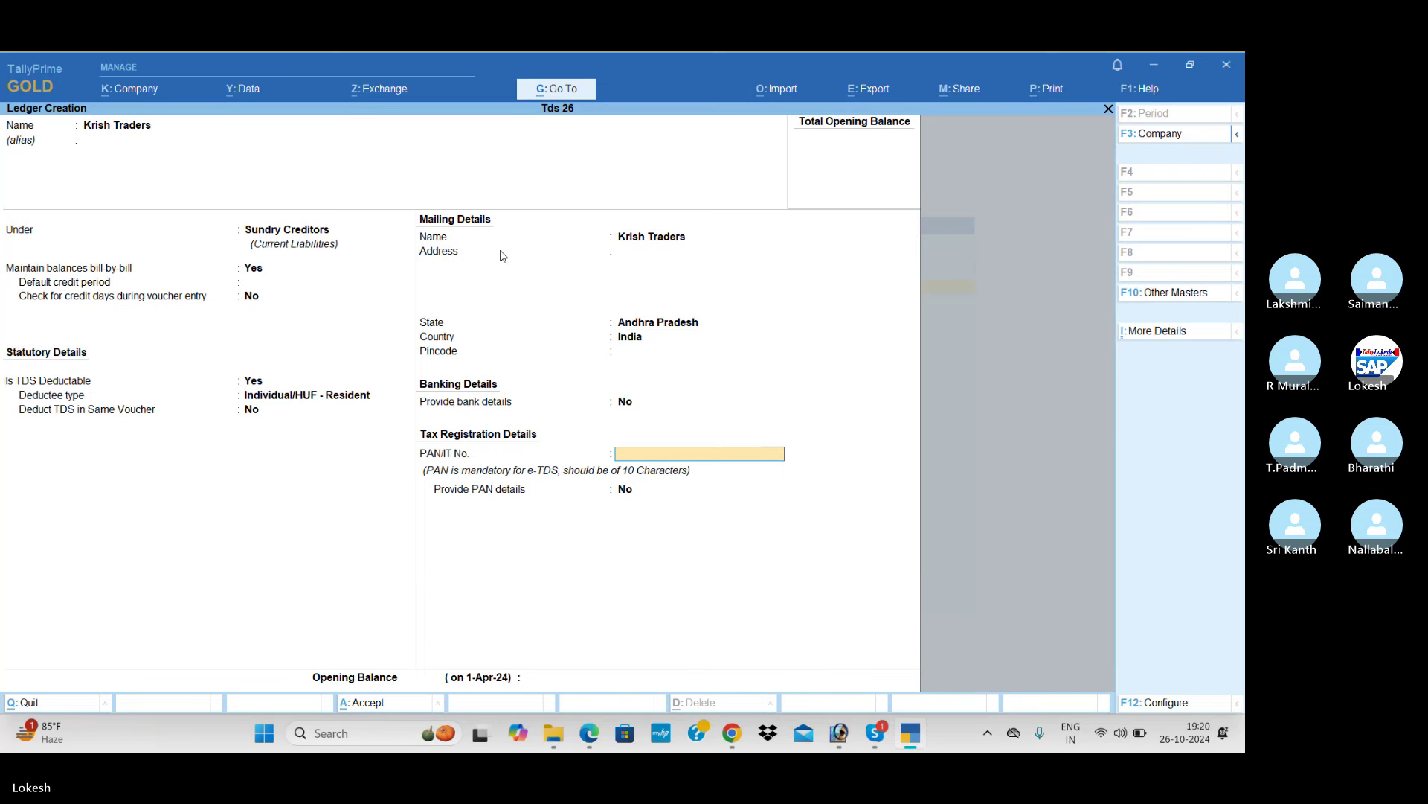
pyautogui.press('Return')
pyautogui.press('Return')
pyautogui.press('Return')
pyautogui.press('Return')
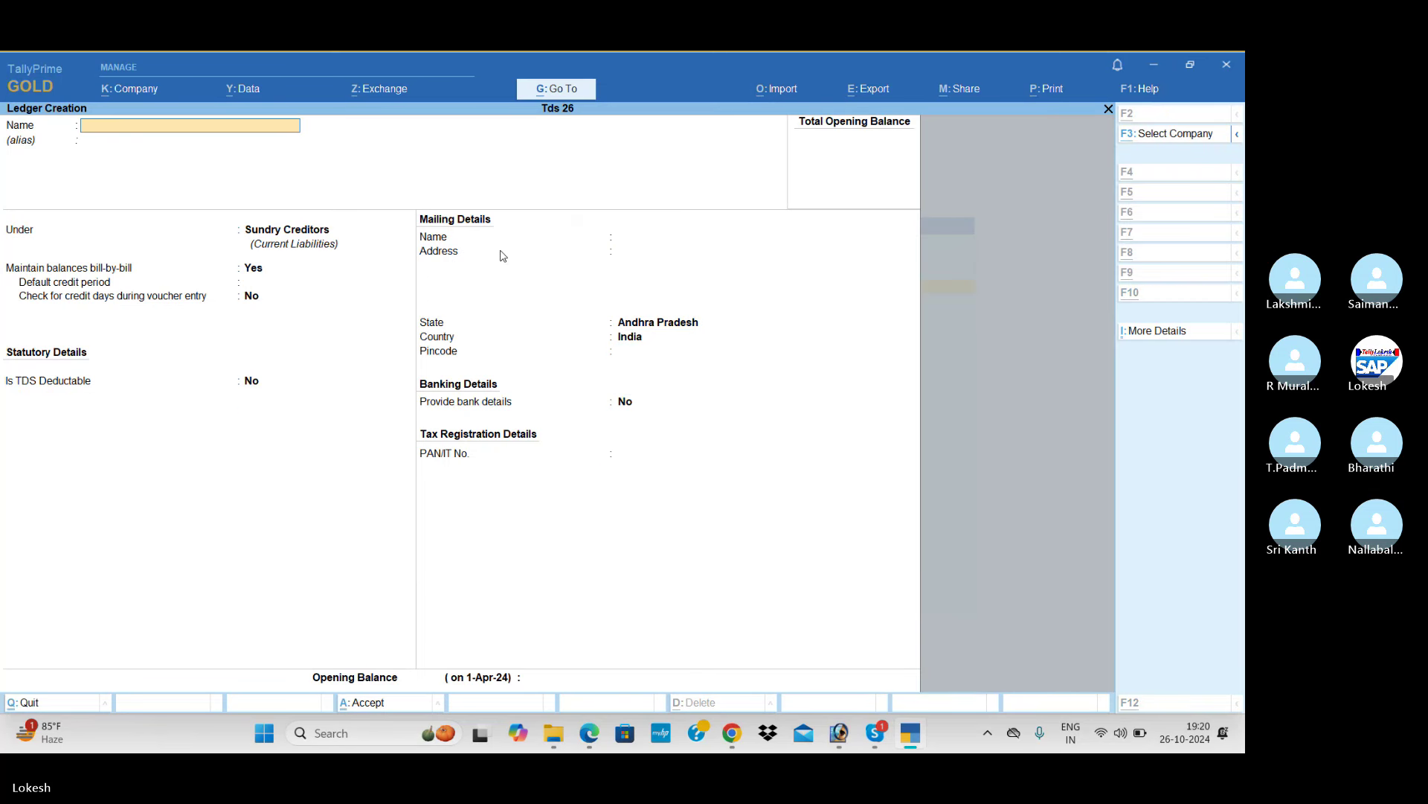
# - Check the third example's party in the PDF, return to TallyPrime, and name a new ledger Lokesh Traders under Sundry Creditors
pyautogui.hotkey('alt', 'Tab')
pyautogui.hotkey('alt', 'Tab')
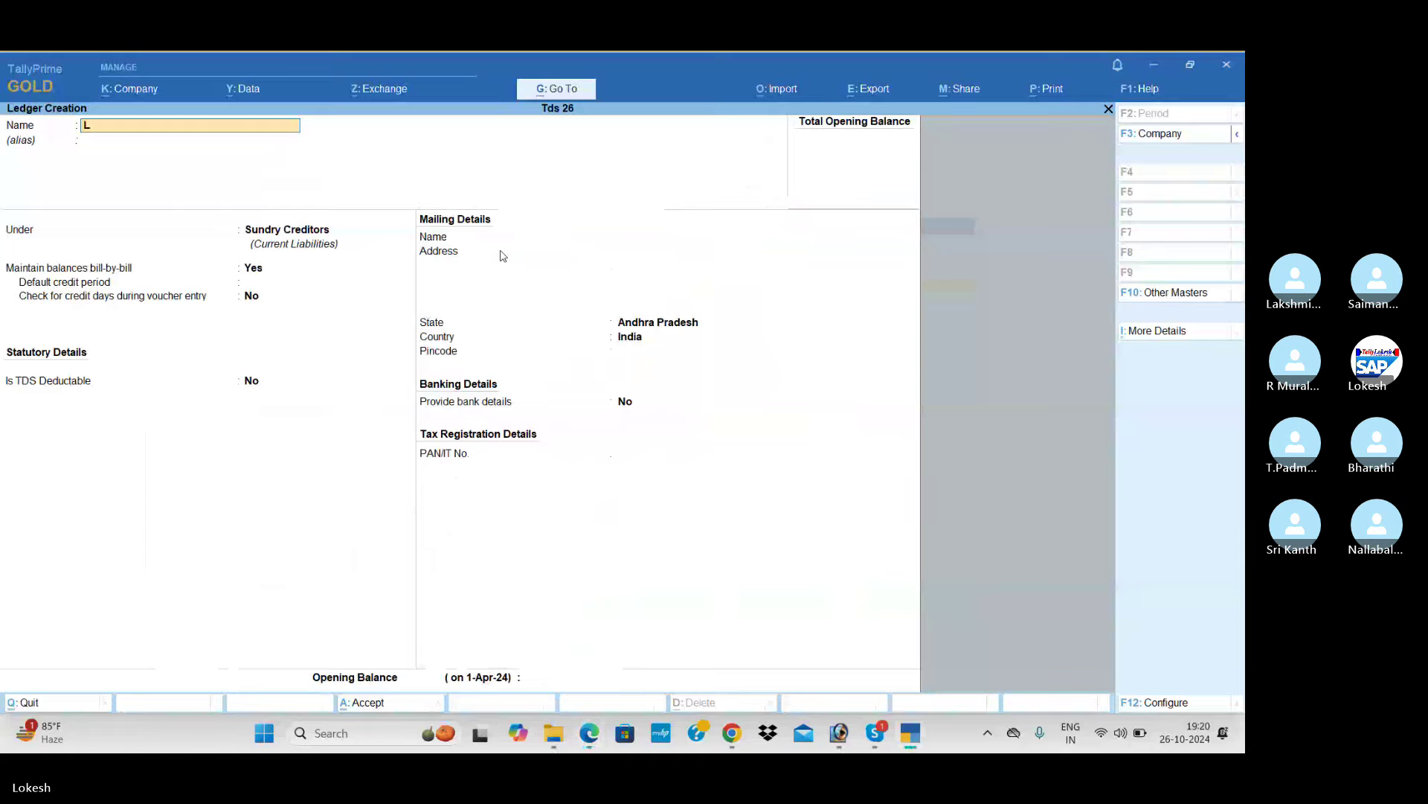
pyautogui.write('Lokesh traders')
pyautogui.press('Return')
pyautogui.press('Return')
pyautogui.press('Return')
pyautogui.press('Return')
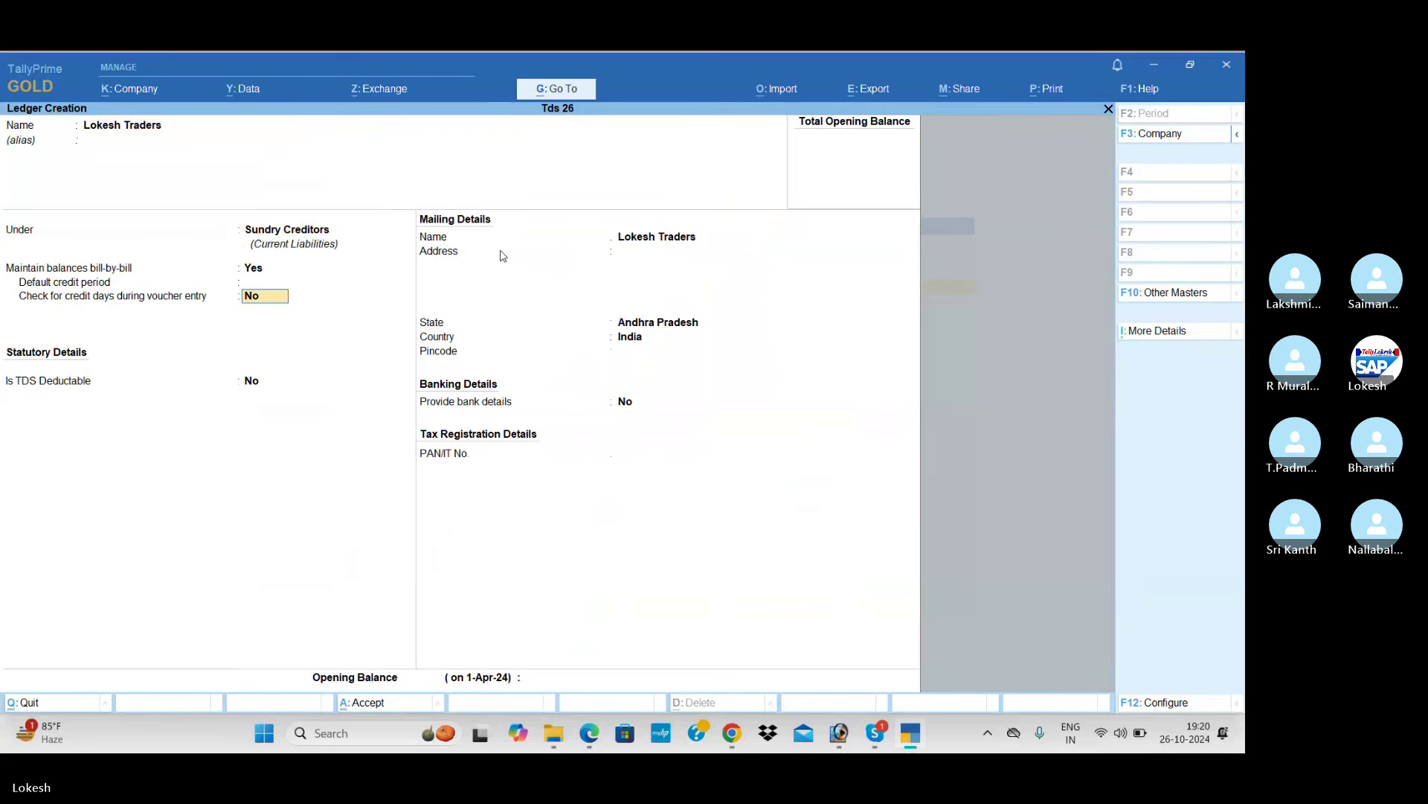
# - Make the Lokesh Traders ledger TDS deductable and choose Individual/HUF - Resident as its deductee type
pyautogui.press('Return')
pyautogui.press('y')
pyautogui.press('Return')
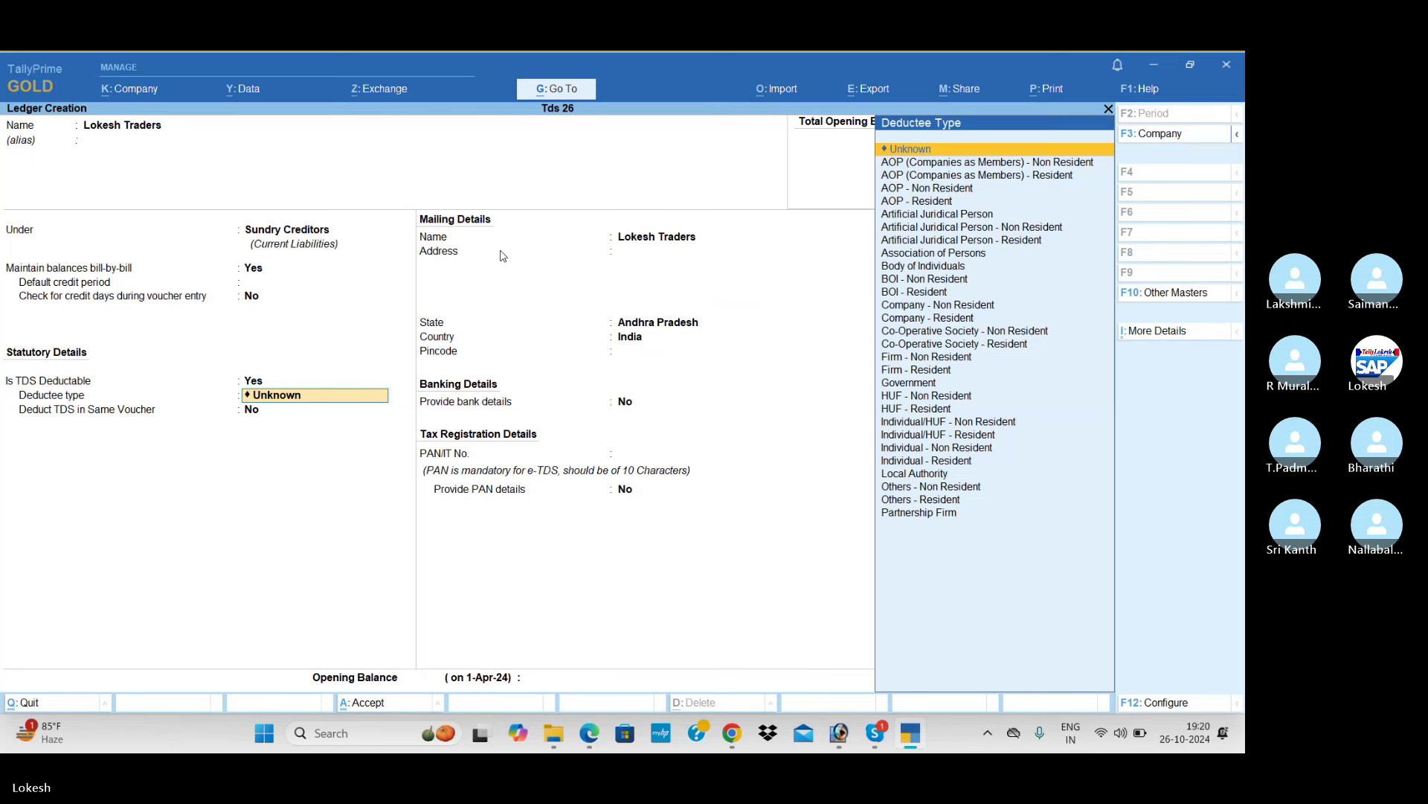
pyautogui.press('Down')
pyautogui.press('Down')
pyautogui.press('Down')
pyautogui.press('Down')
pyautogui.press('Down')
pyautogui.press('Down')
pyautogui.press('Down')
pyautogui.press('Down')
pyautogui.press('Down')
pyautogui.press('Down')
pyautogui.press('Down')
pyautogui.press('Down')
pyautogui.press('Down')
pyautogui.press('Down')
pyautogui.press('Down')
pyautogui.press('Down')
pyautogui.press('Down')
pyautogui.press('Down')
pyautogui.press('Down')
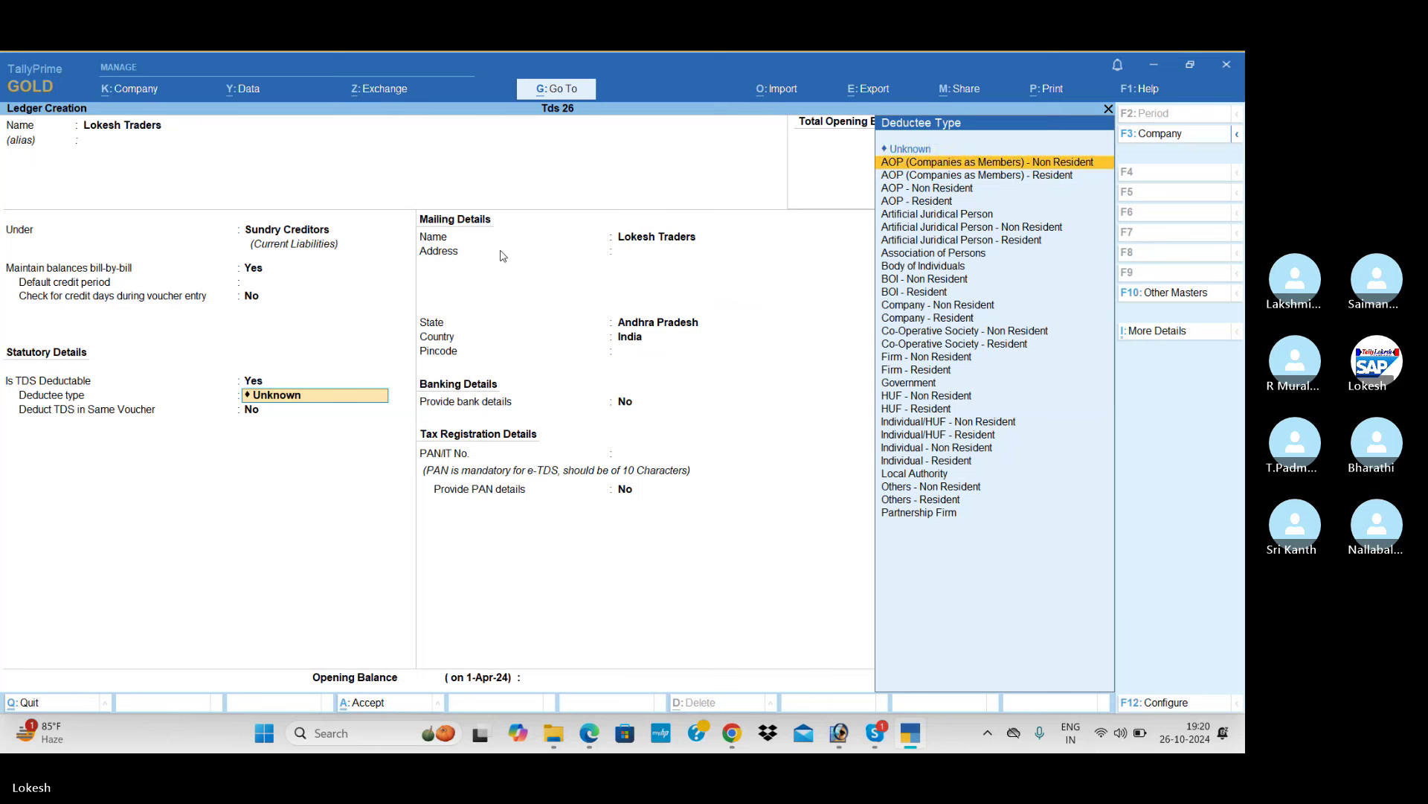
pyautogui.press('Down')
pyautogui.press('Down')
pyautogui.press('Down')
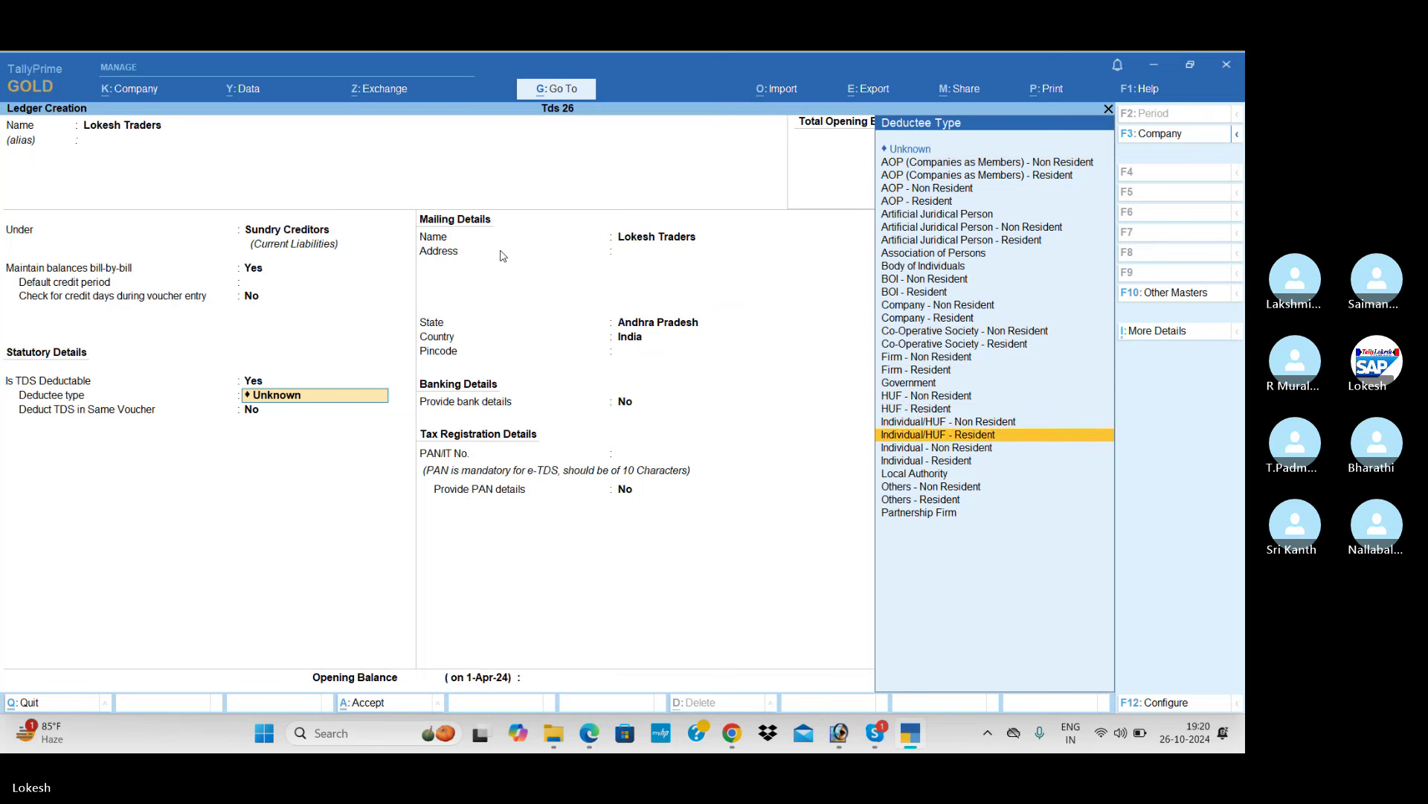
pyautogui.press('Return')
# - Set Deduct TDS in Same Voucher to No for Lokesh Traders, leave the PAN blank, and save the ledger
pyautogui.write('n')
pyautogui.press('Return')
pyautogui.press('Return')
pyautogui.press('Return')
pyautogui.press('Return')
pyautogui.press('Return')
pyautogui.press('Return')
pyautogui.press('Return')
pyautogui.press('Return')
pyautogui.press('Return')
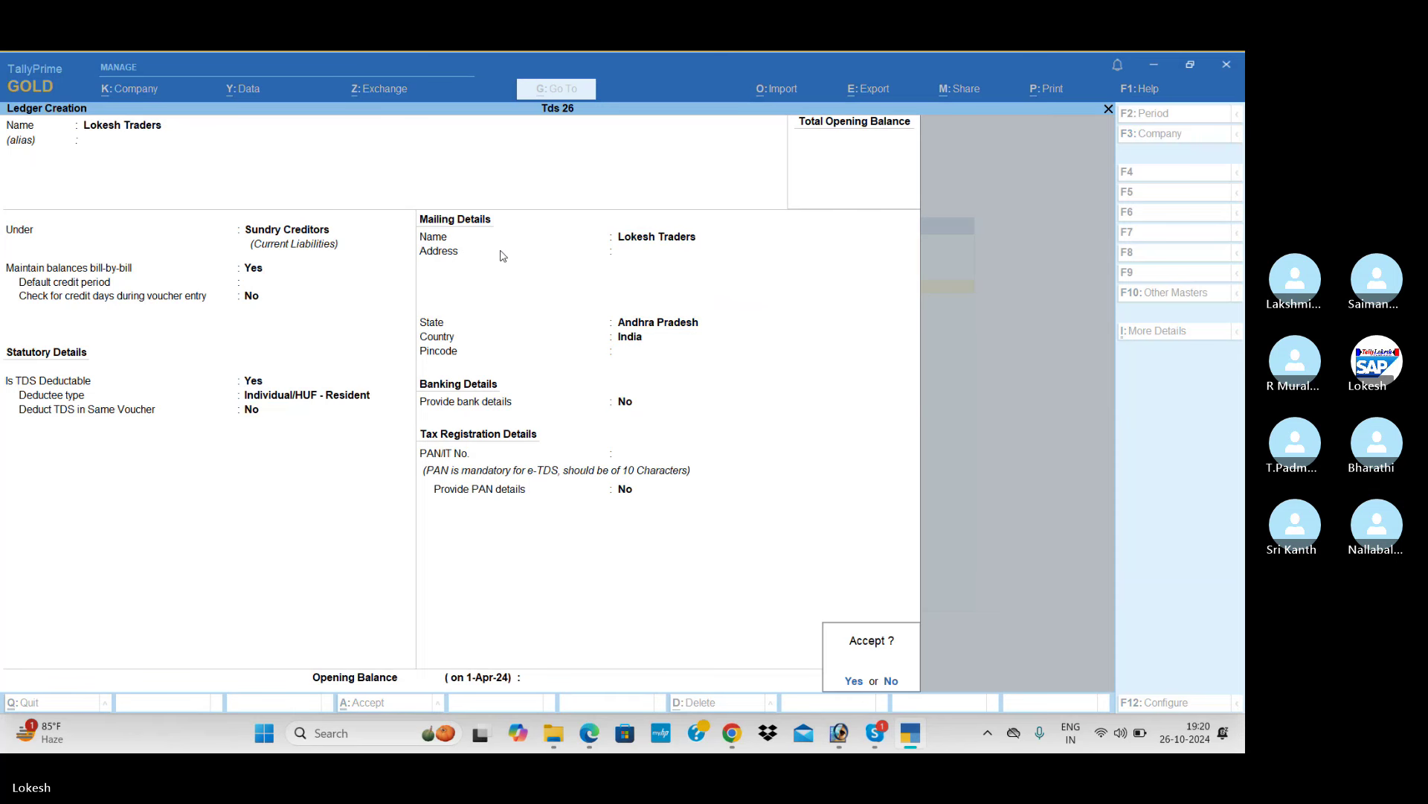
pyautogui.press('Return')
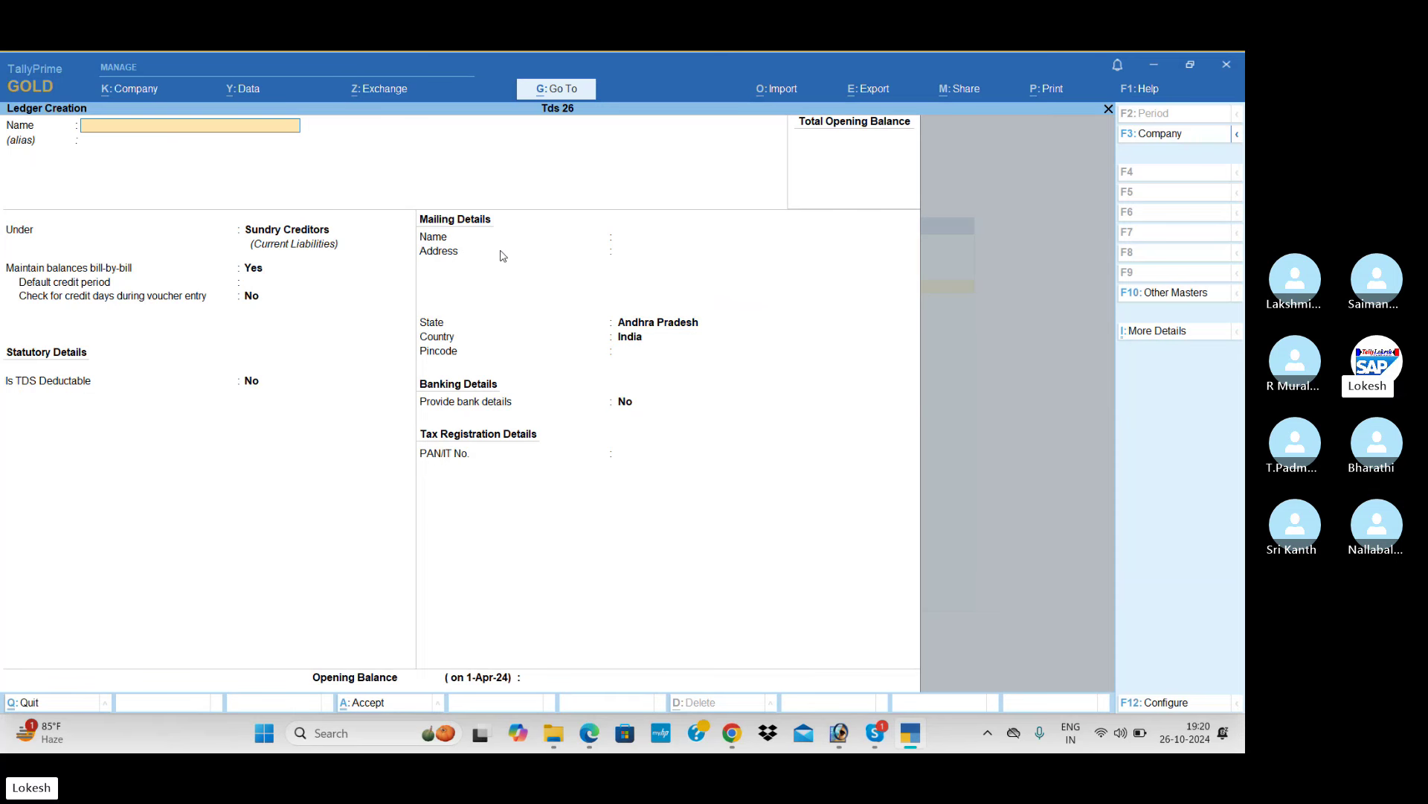
# - Create the ledger Tds on Tax under Duties & Taxes with TDS as its duty type and Any as nature of payment
pyautogui.write('Tds on Tax')
pyautogui.press('Return')
pyautogui.write('du')
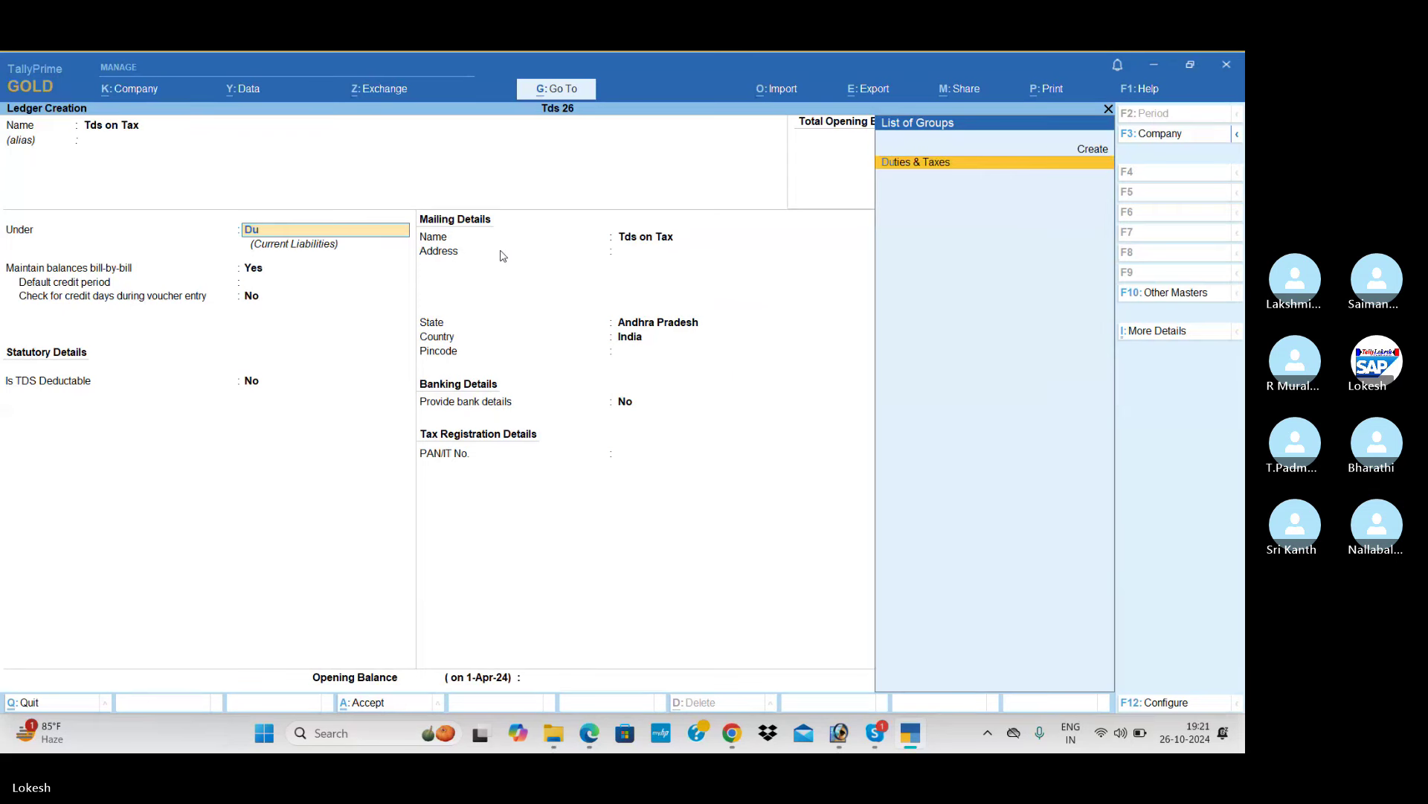
pyautogui.press('Return')
pyautogui.press('Down')
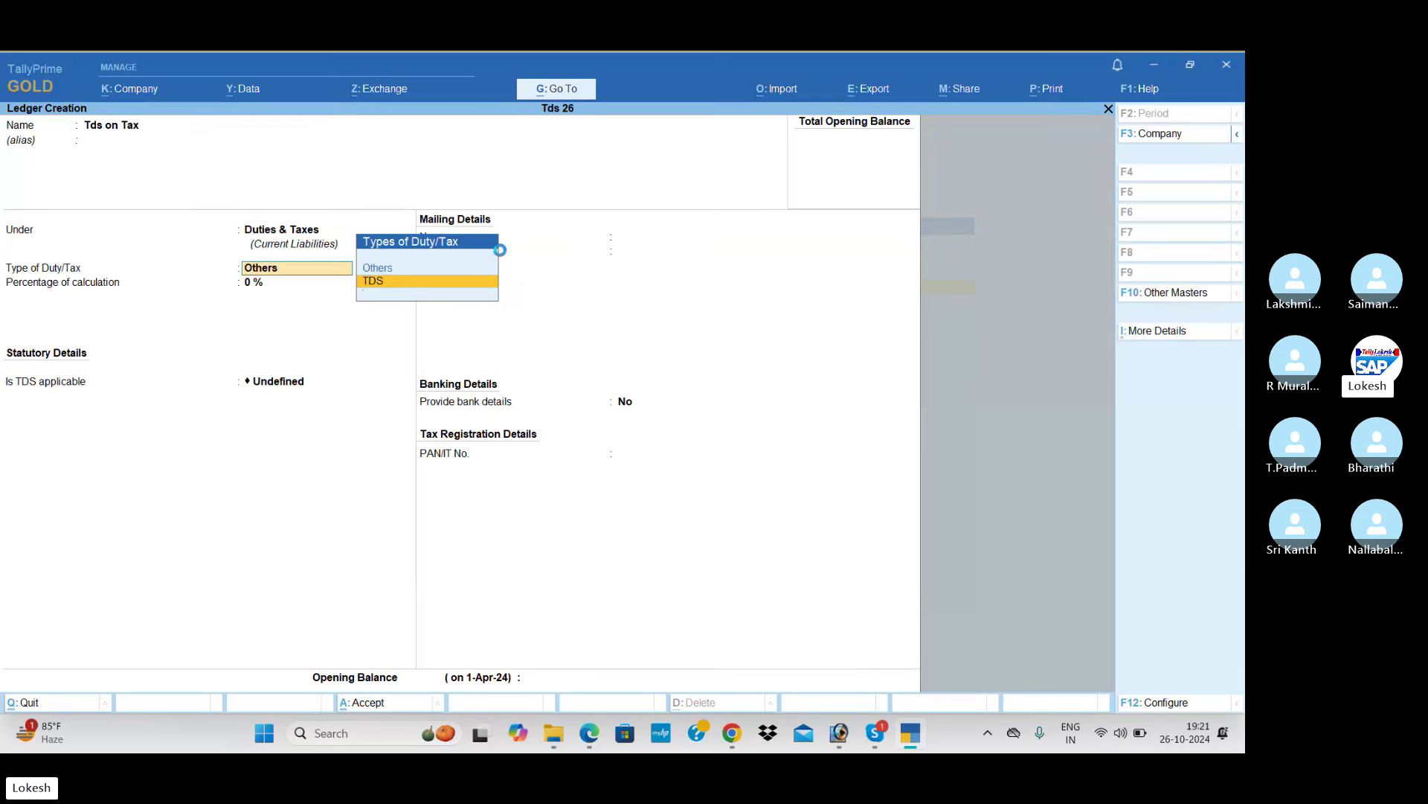
pyautogui.press('Return')
pyautogui.press('Return')
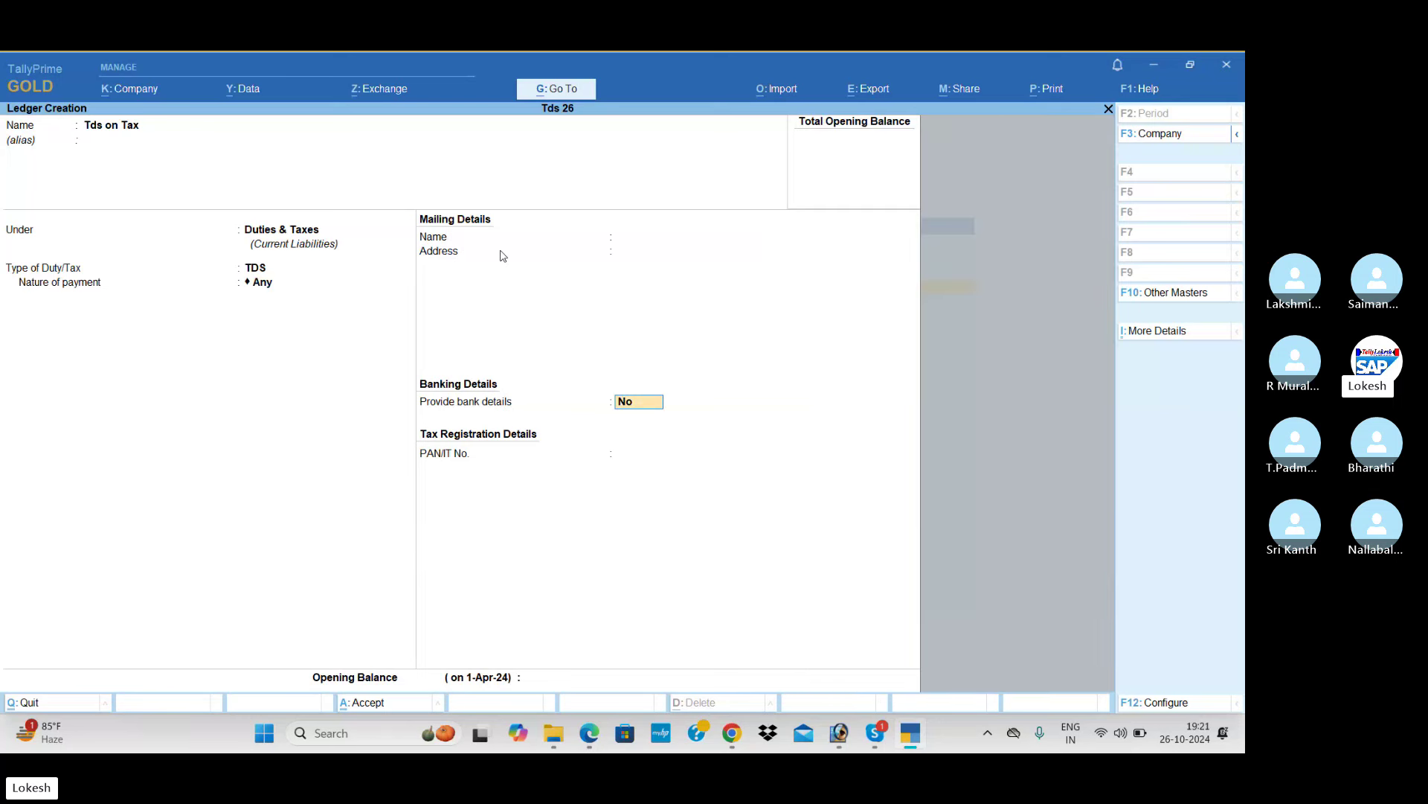
pyautogui.press('Return')
pyautogui.press('Return')
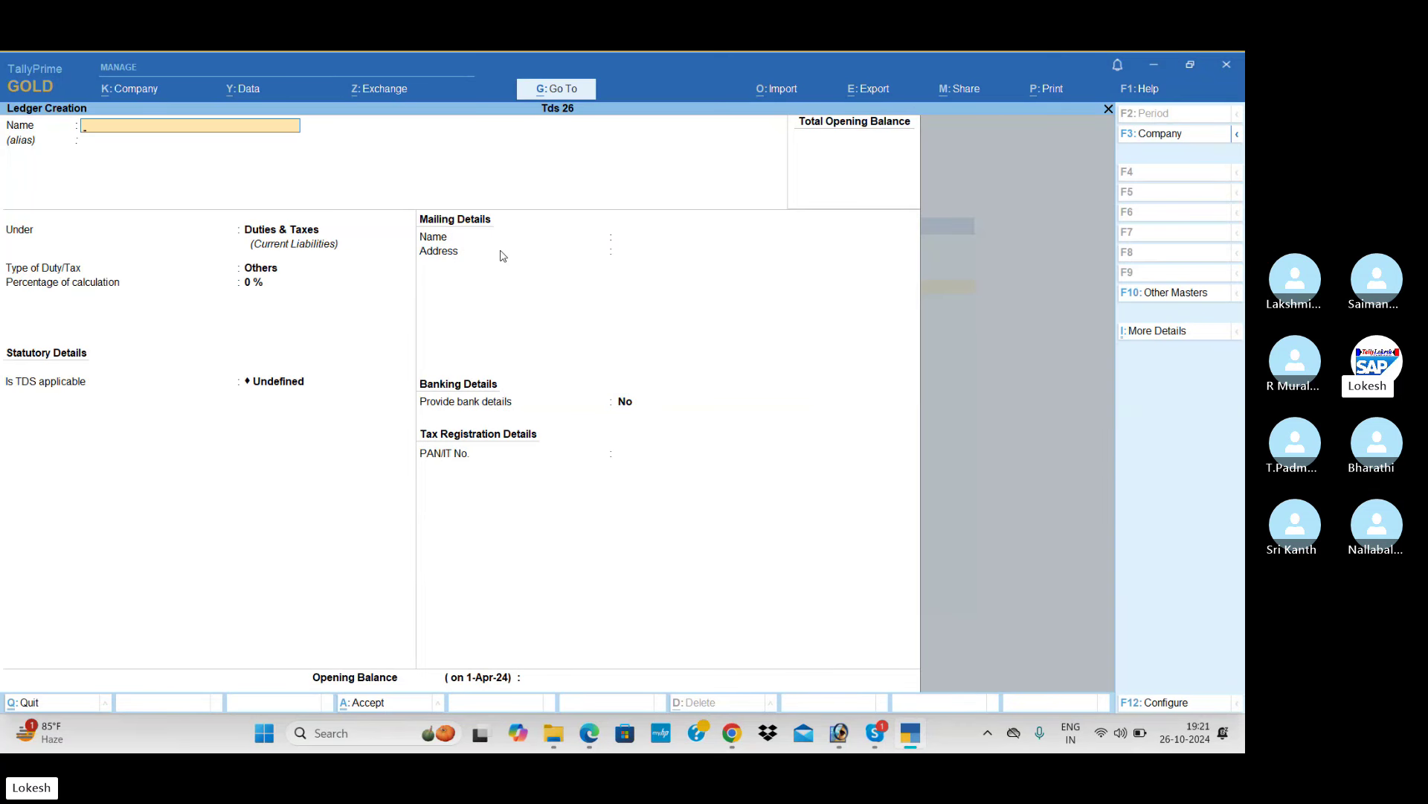
# - Quit ledger creation, return to the Gateway of Tally, and open voucher entry
pyautogui.press('Escape')
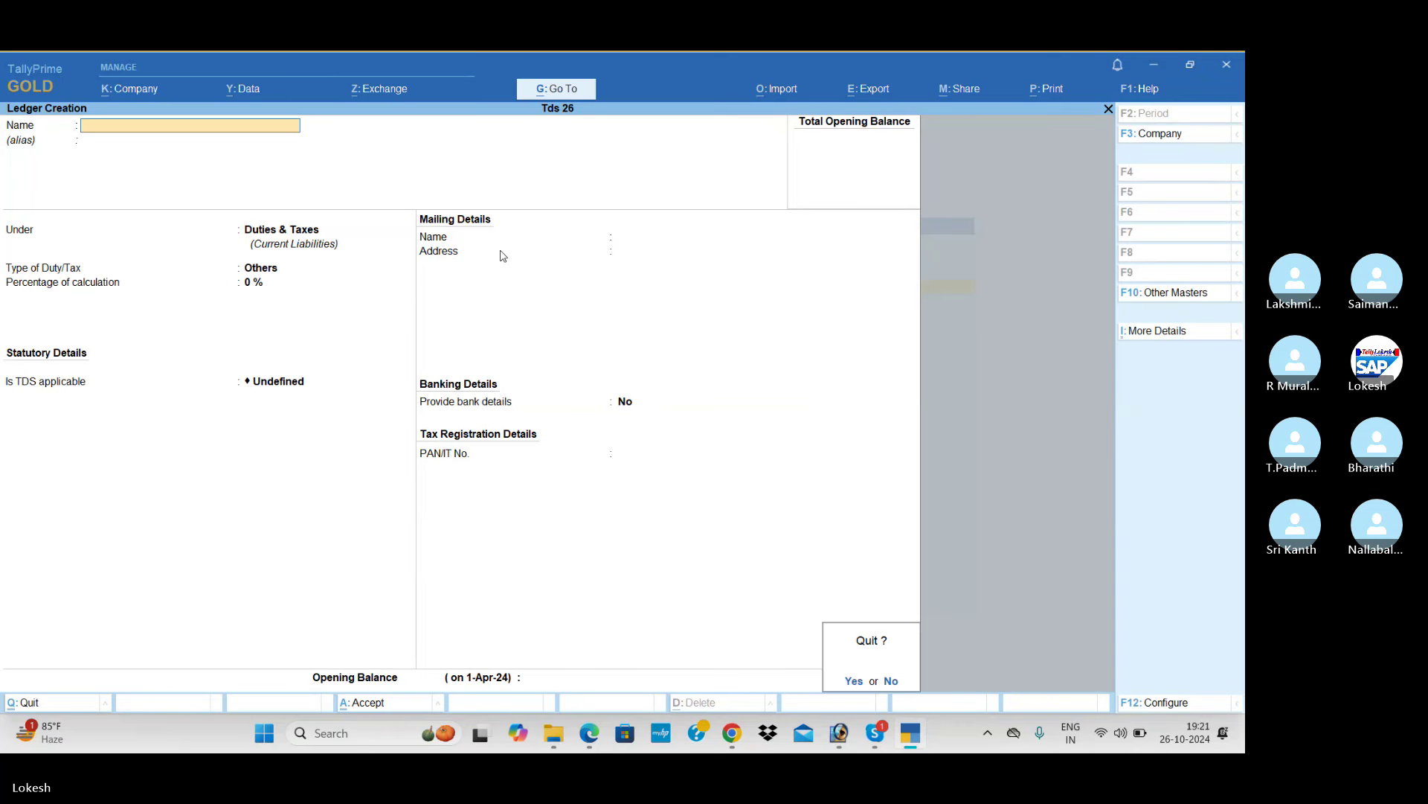
pyautogui.press('Return')
pyautogui.press('Escape')
pyautogui.press('Down')
pyautogui.press('Down')
pyautogui.press('Down')
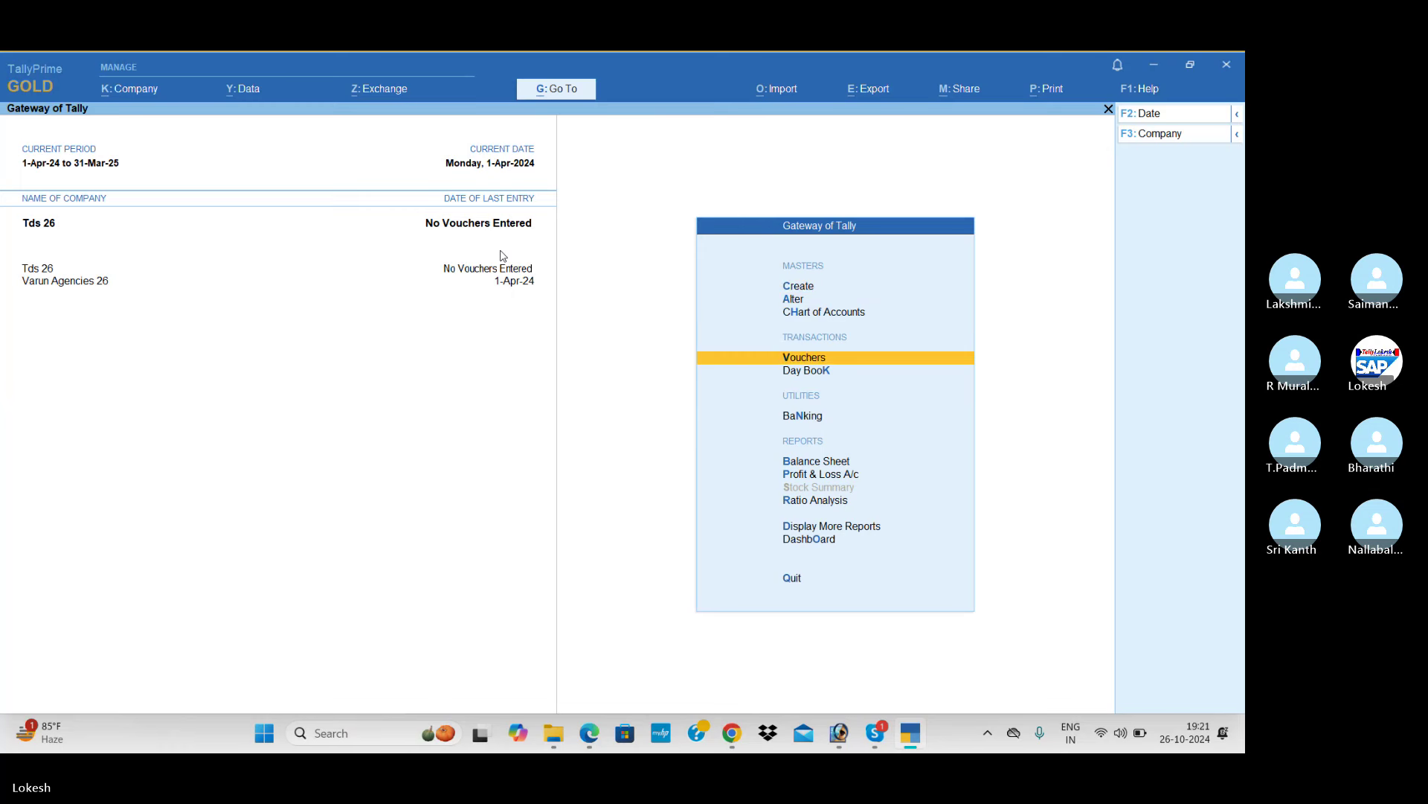
pyautogui.press('Return')
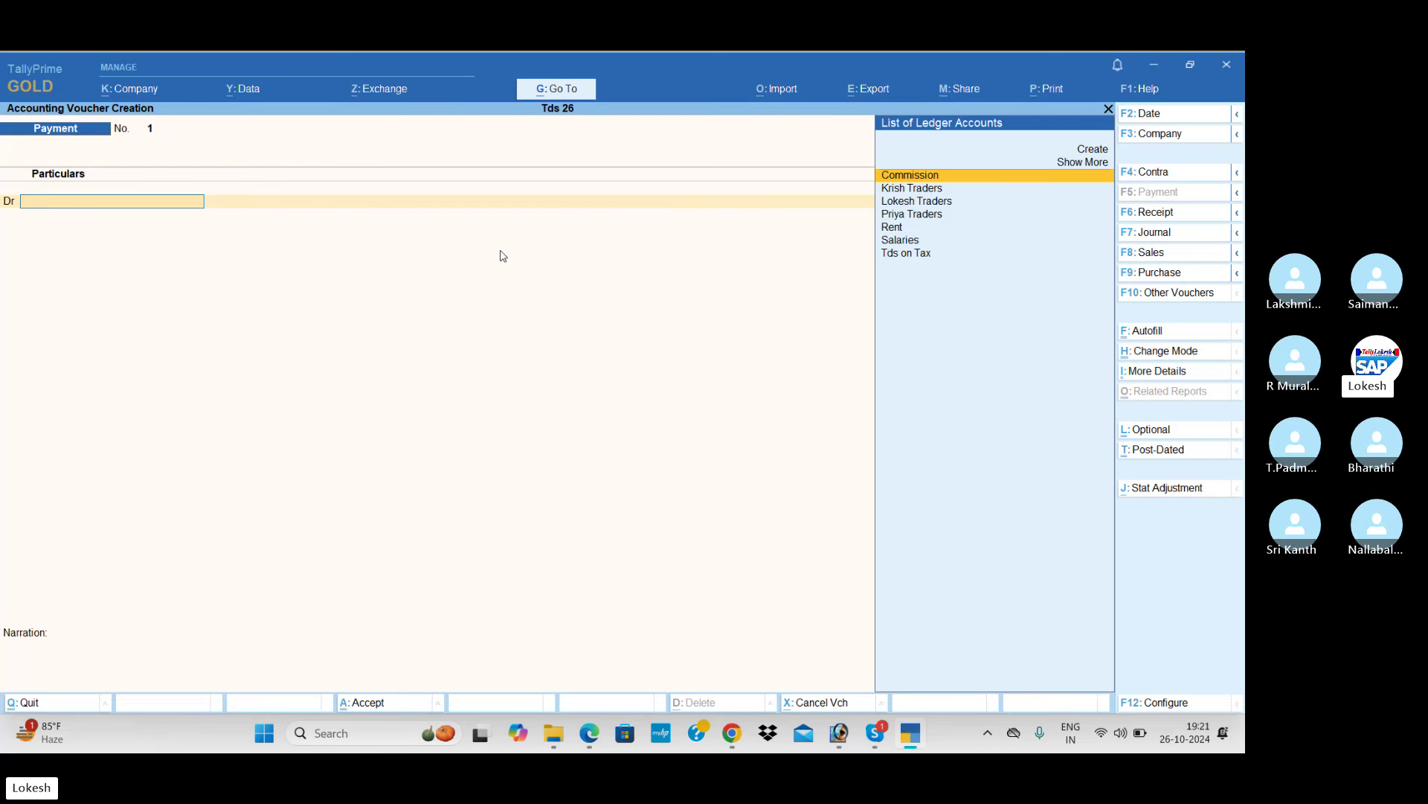
# - Switch the voucher type to Journal and set the voucher date to 1-May-24
pyautogui.click(1162, 232)
pyautogui.click(1153, 115)
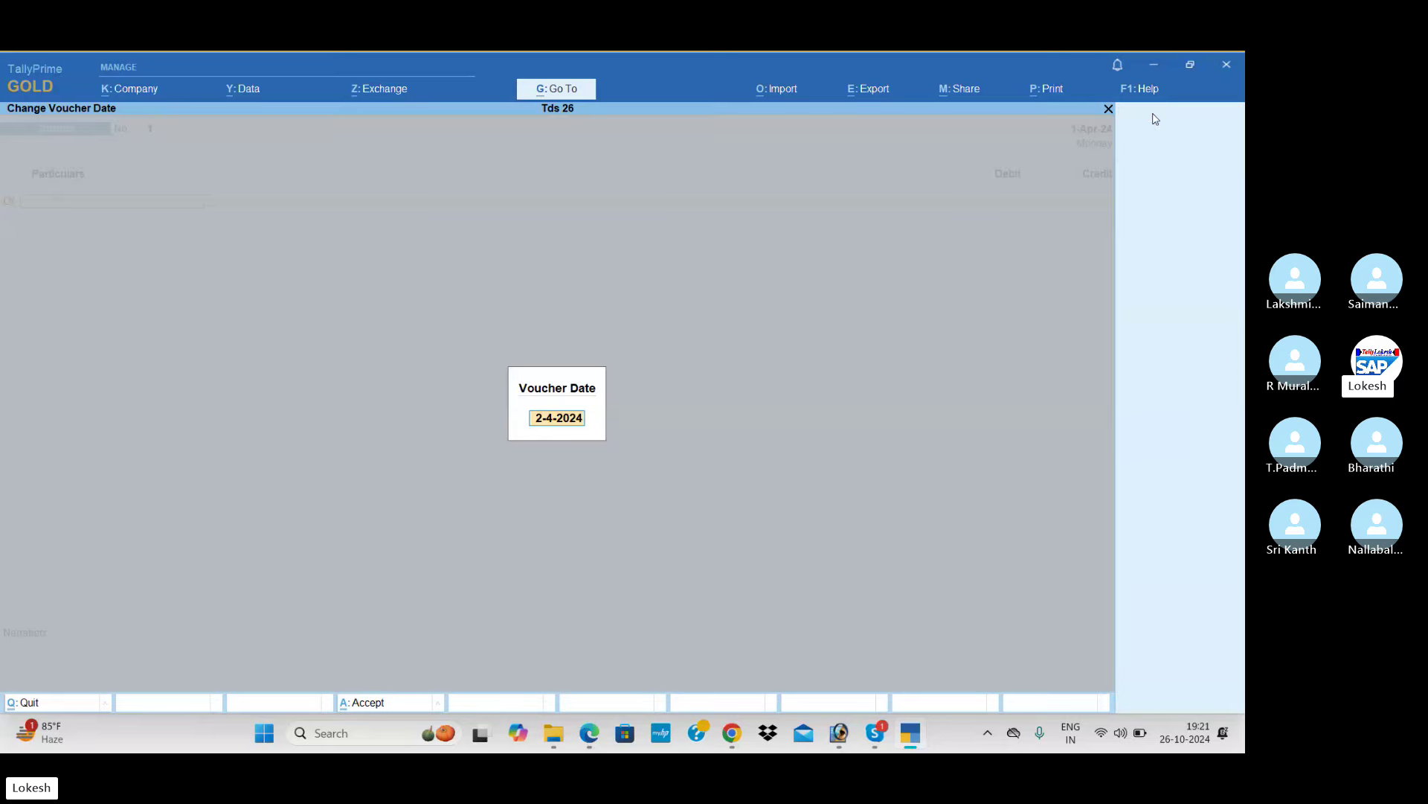
pyautogui.write('1-5')
pyautogui.press('Return')
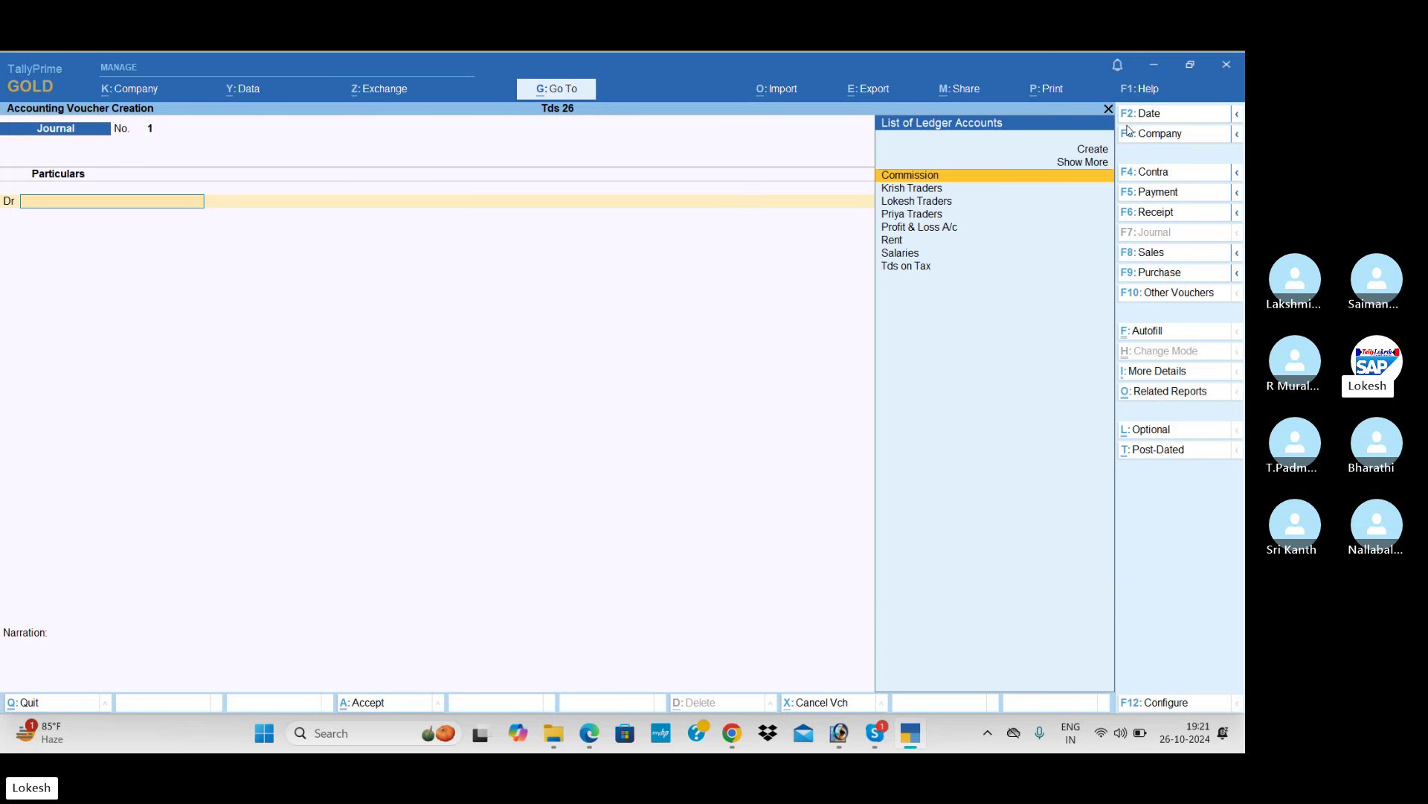
# - Debit Salaries for 40,000 in the journal voucher, checking the first example's amount in the PDF
pyautogui.write('sa')
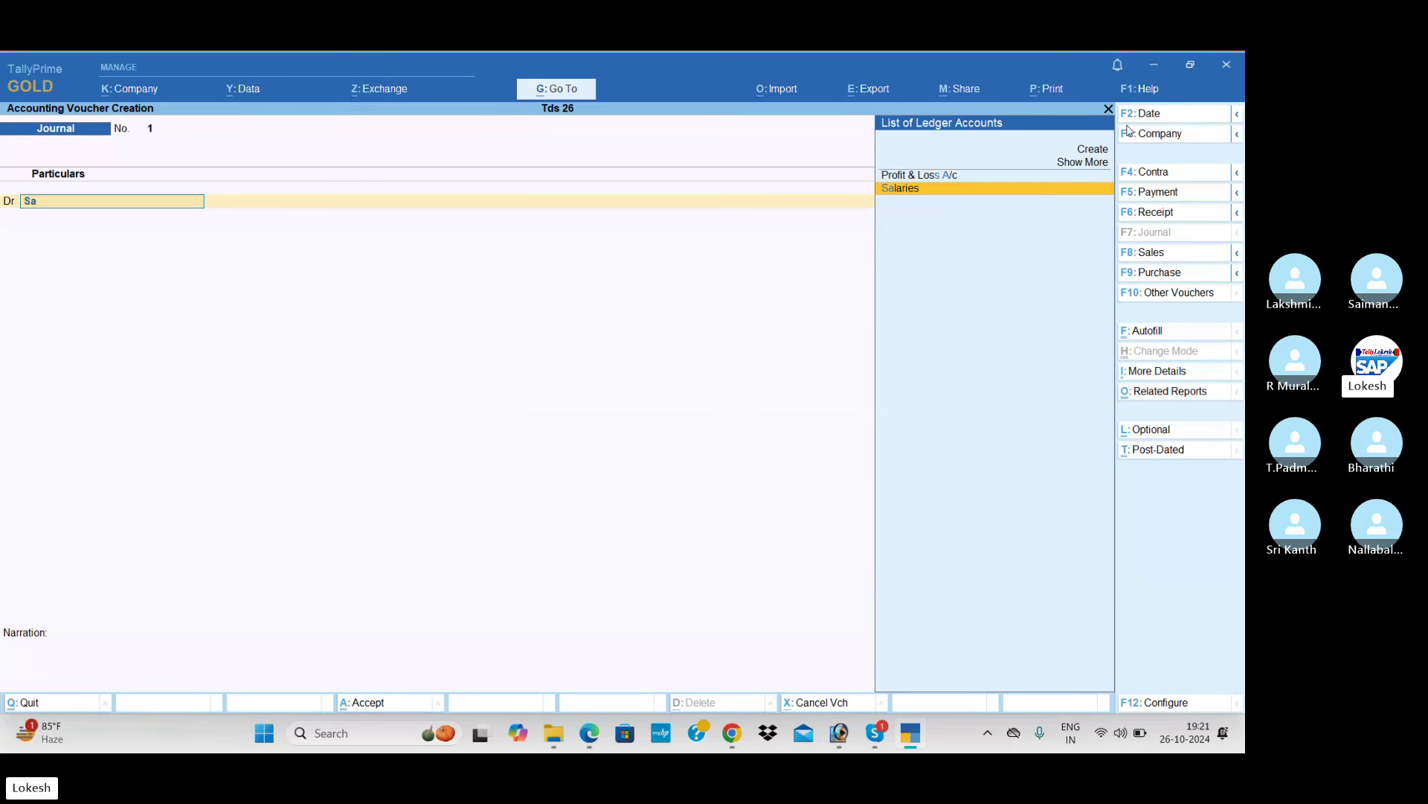
pyautogui.press('Return')
pyautogui.hotkey('alt', 'Tab')
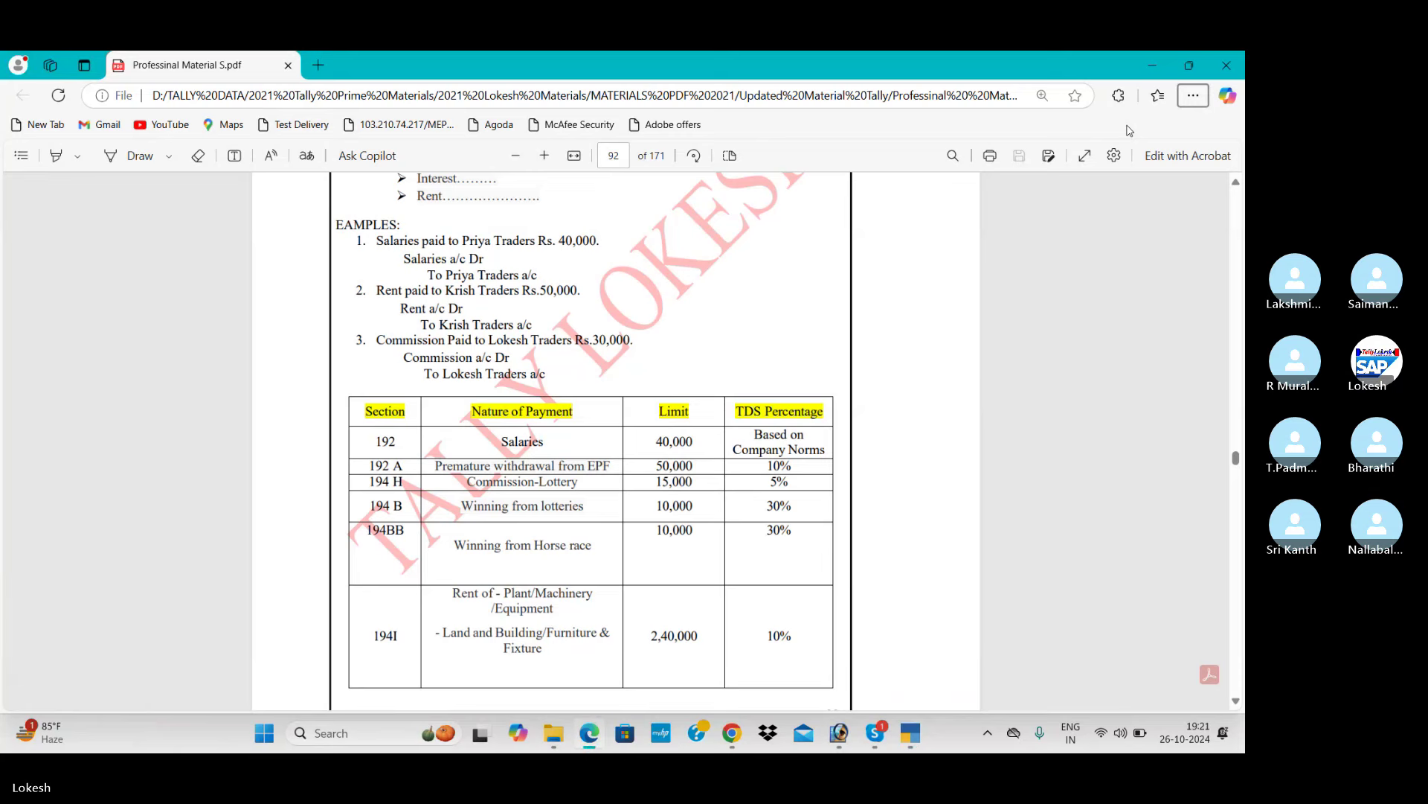
pyautogui.hotkey('alt', 'Tab')
pyautogui.write('40000')
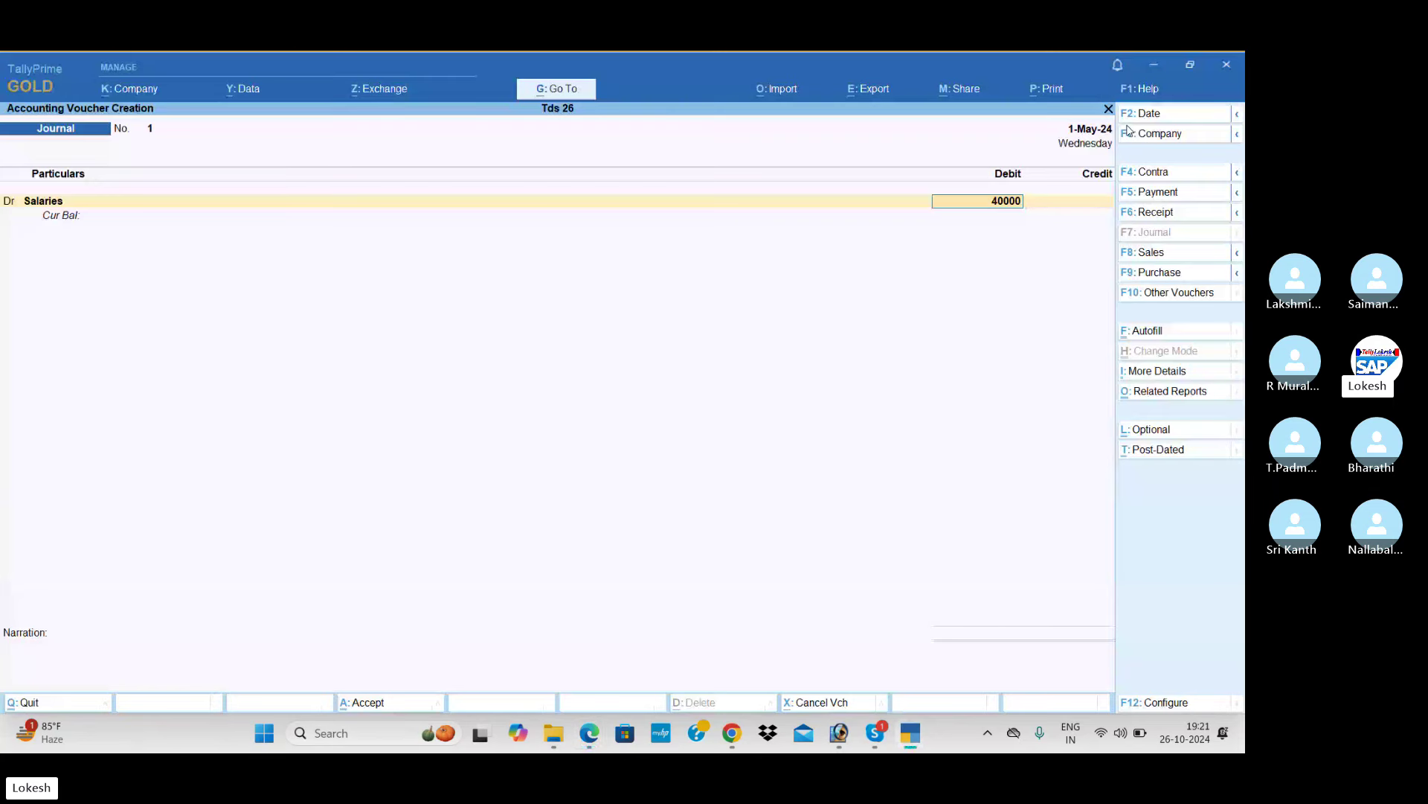
pyautogui.press('Return')
pyautogui.press('Return')
# - Credit Priya Traders for the full 40,000 in the salaries journal
pyautogui.write('Pr')
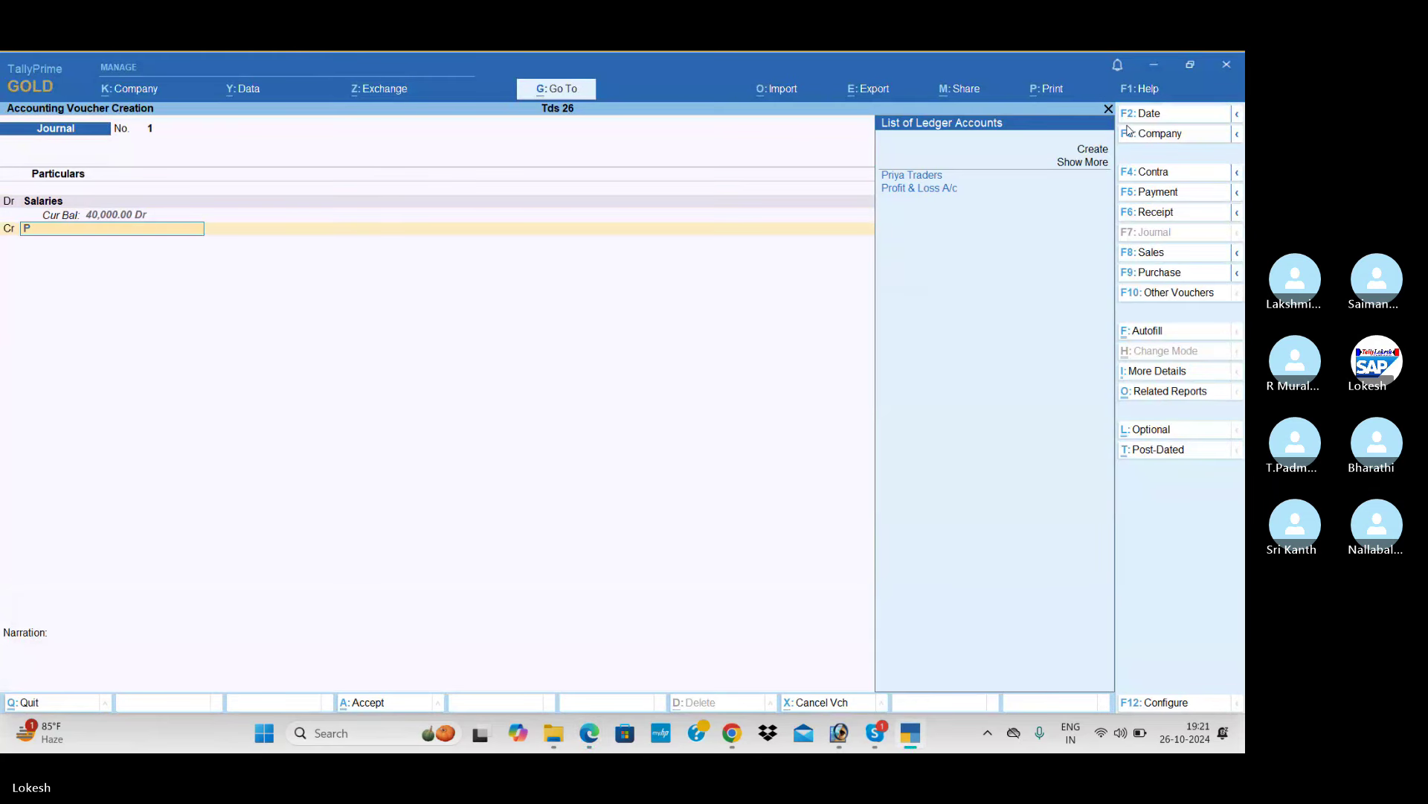
pyautogui.press('Return')
pyautogui.press('Return')
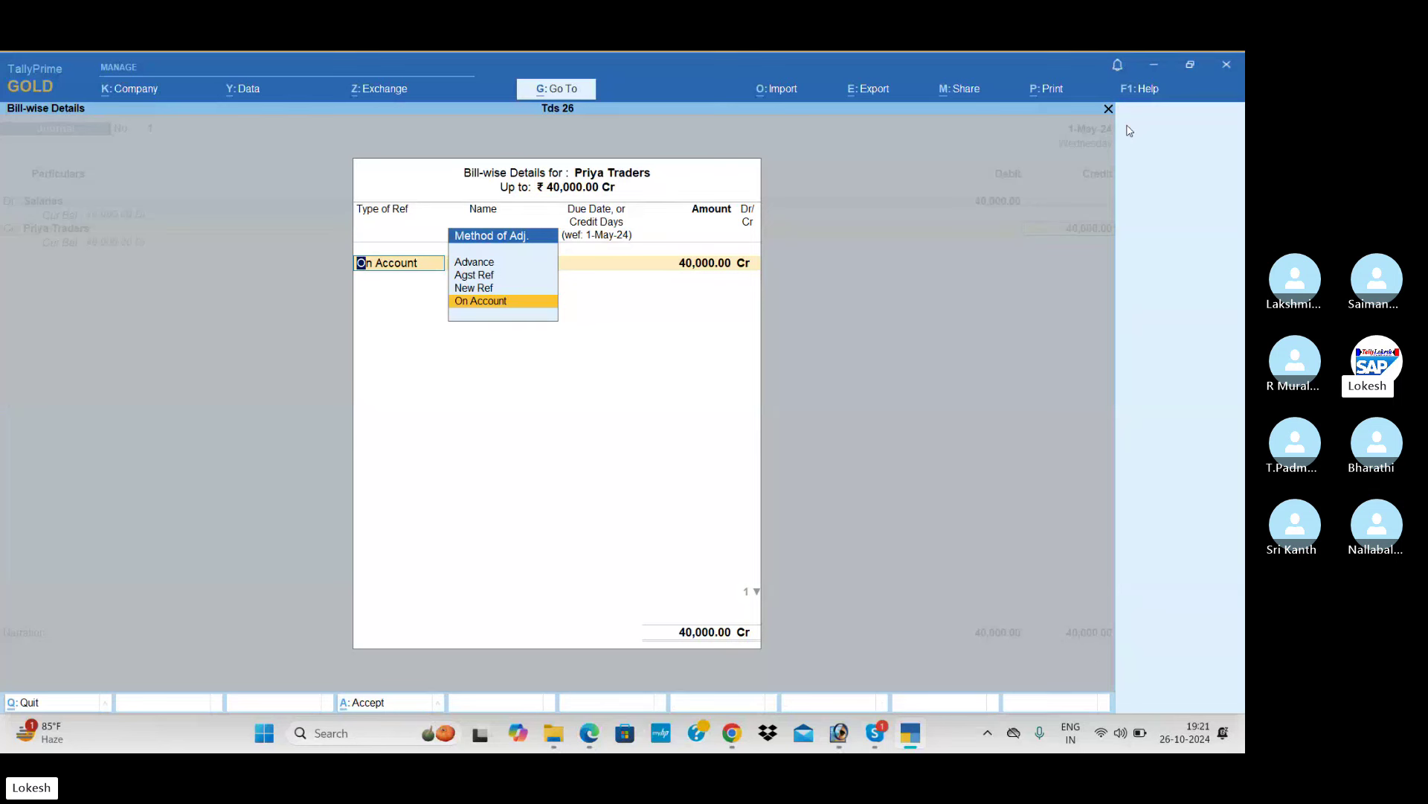
# - Allocate the Priya Traders amount of 40,000 as a New Ref bill and save the journal voucher
pyautogui.press('Up')
pyautogui.press('Up')
pyautogui.press('Down')
pyautogui.press('Return')
pyautogui.press('Return')
pyautogui.press('Return')
pyautogui.press('Return')
pyautogui.press('Return')
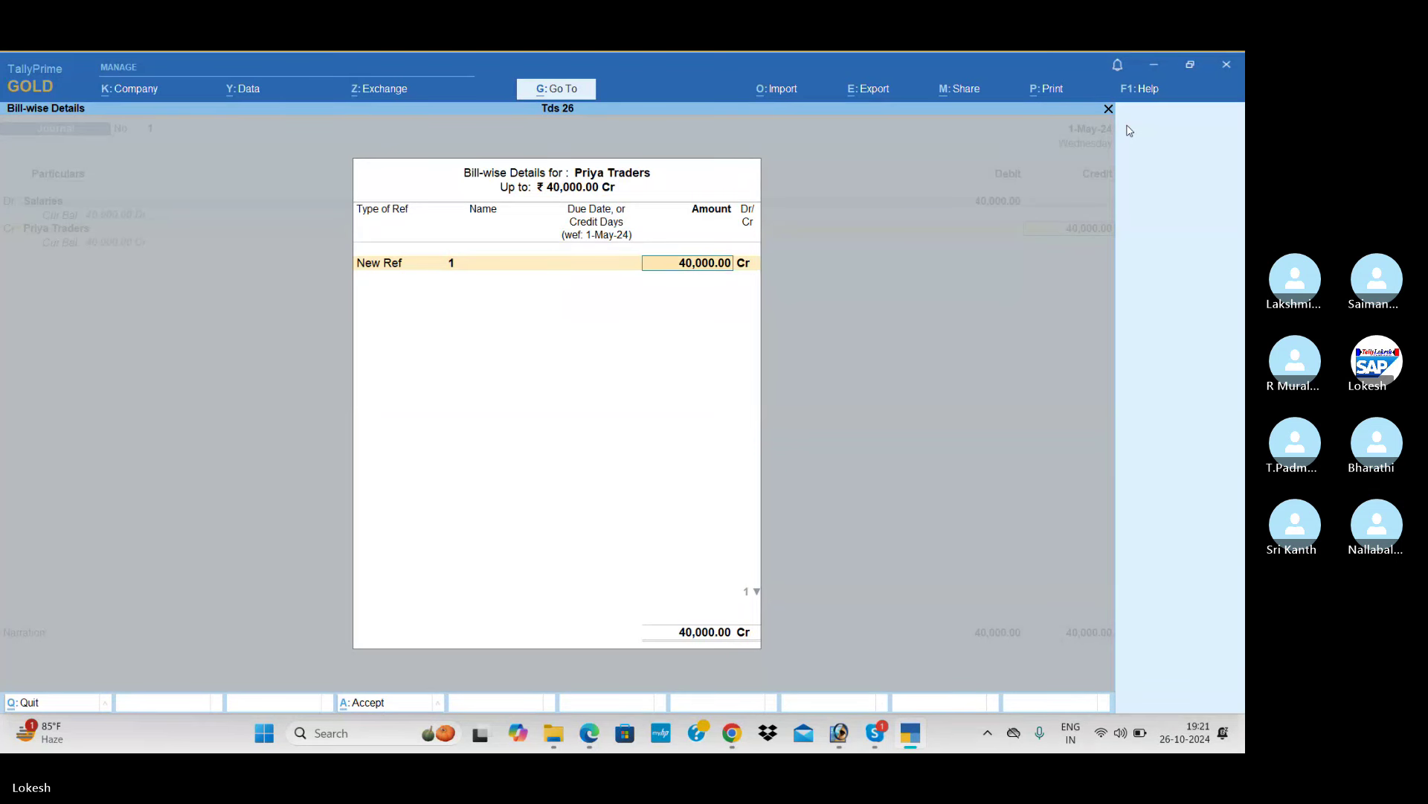
pyautogui.press('Return')
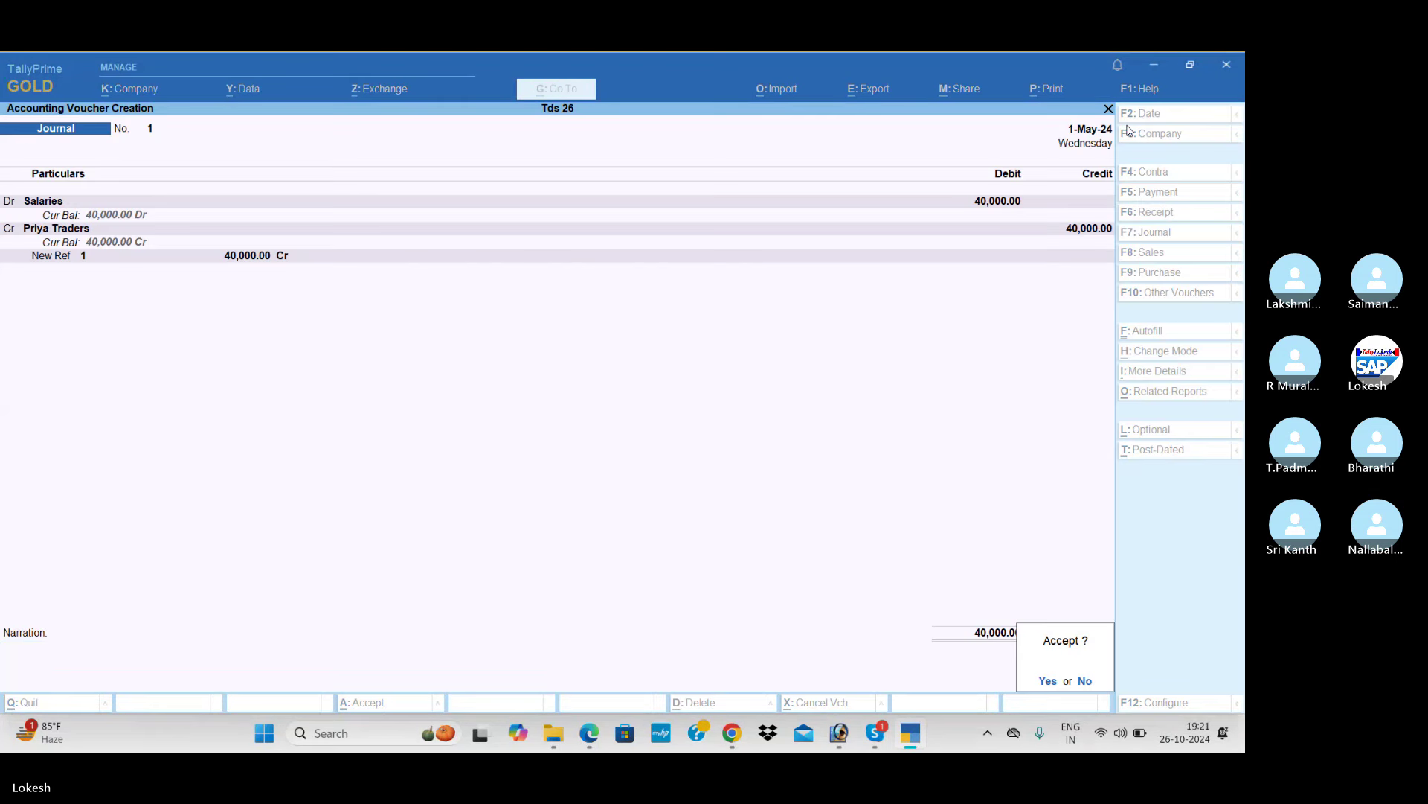
pyautogui.press('Return')
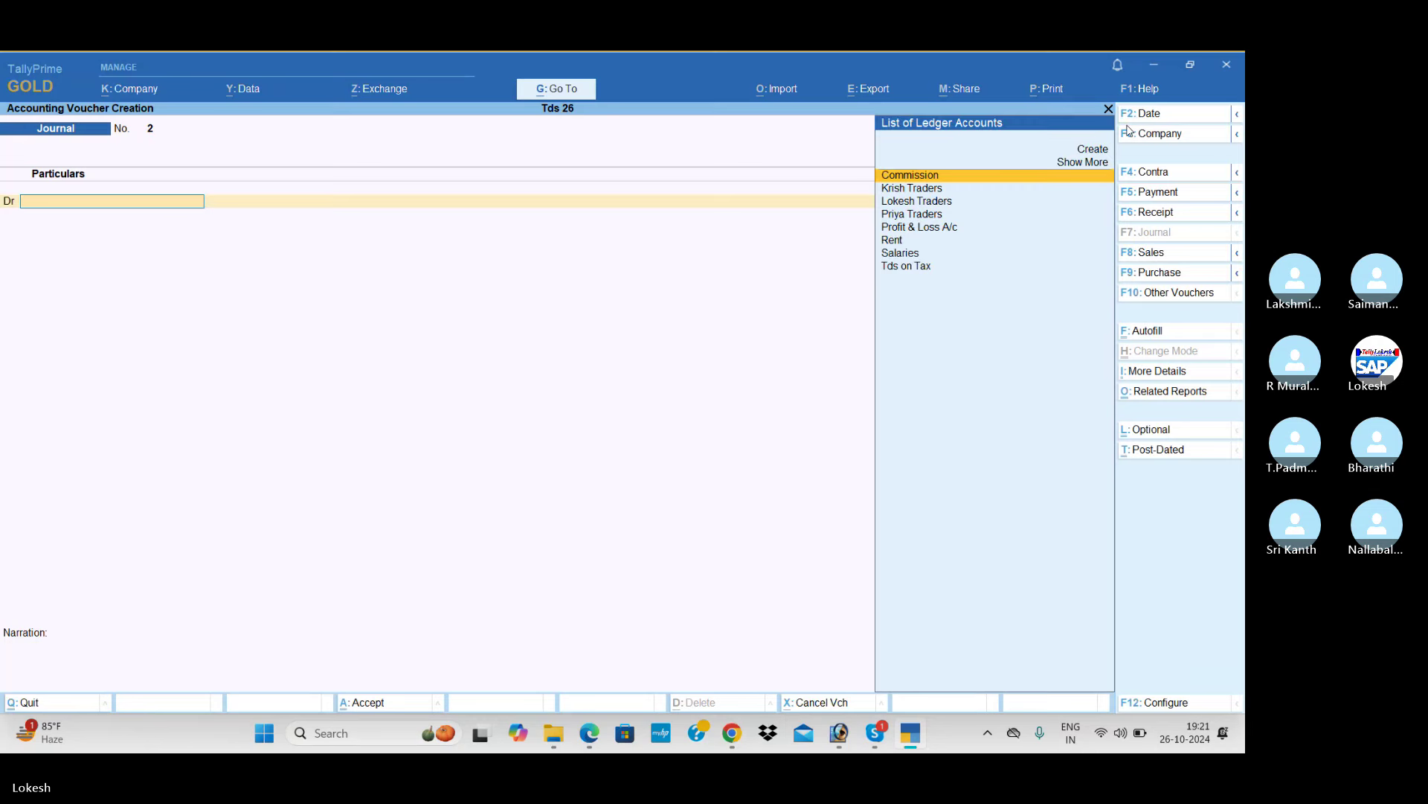
# - Debit Rent for 50,000 in the second journal voucher, checking the second example's amount in the PDF
pyautogui.write('re')
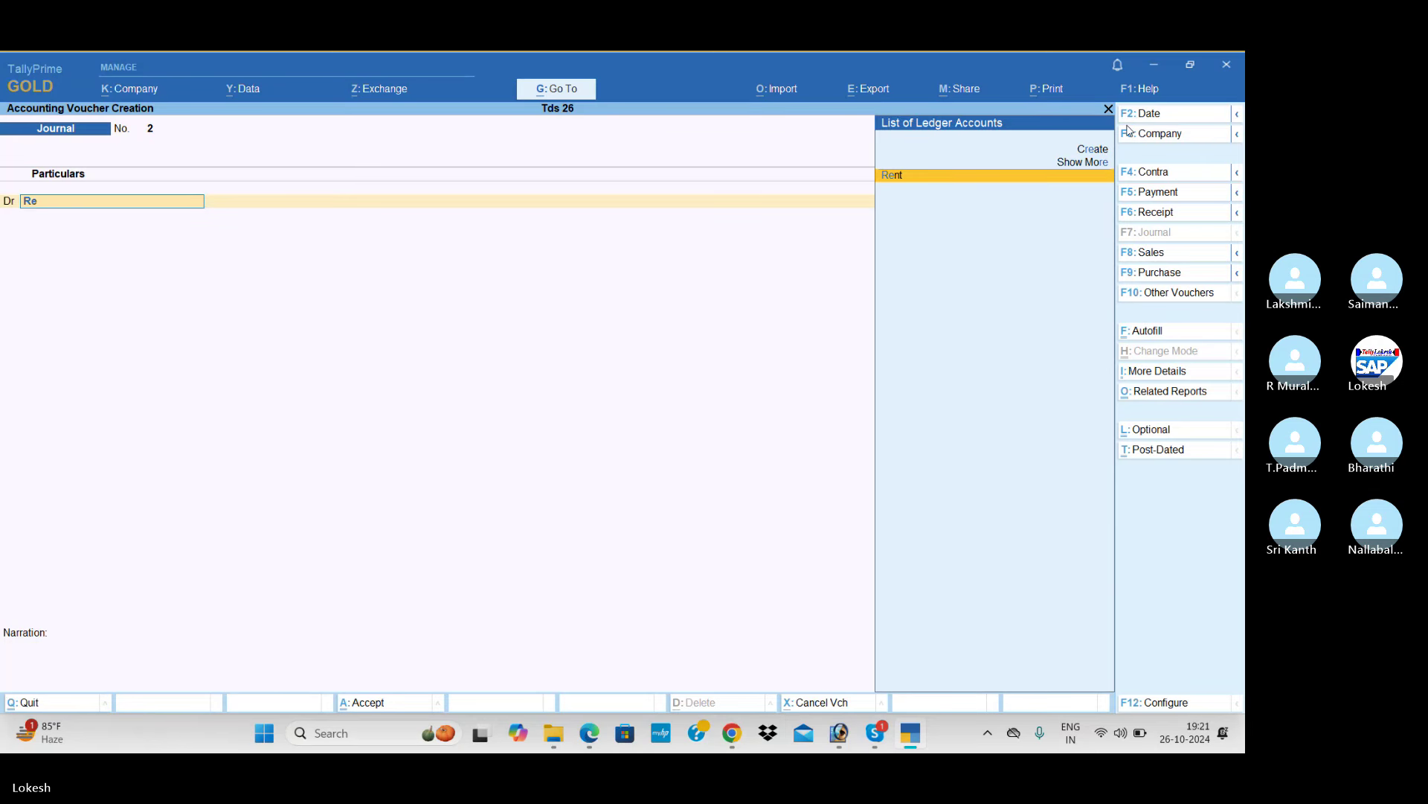
pyautogui.press('Return')
pyautogui.hotkey('alt', 'Tab')
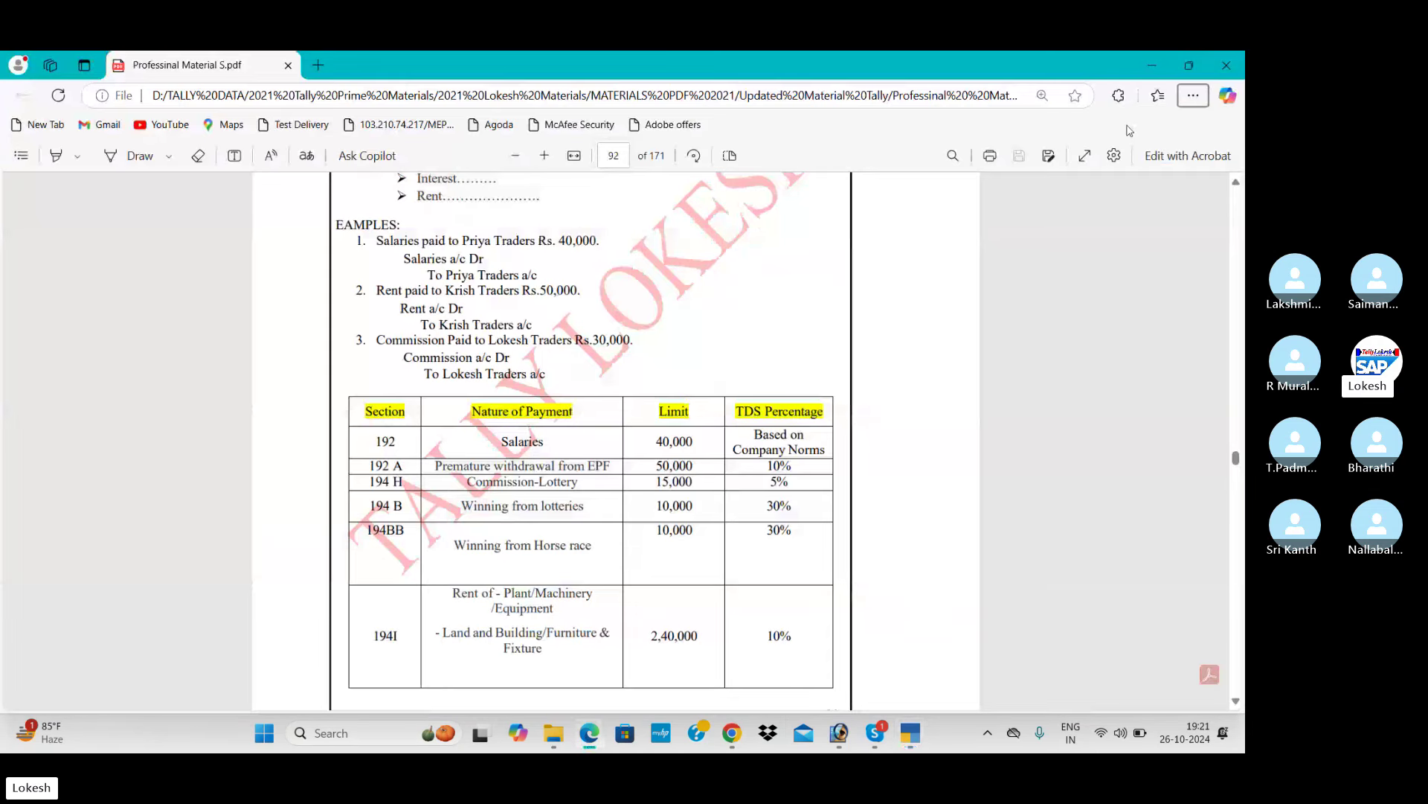
pyautogui.hotkey('alt', 'Tab')
pyautogui.write('50000')
pyautogui.press('Return')
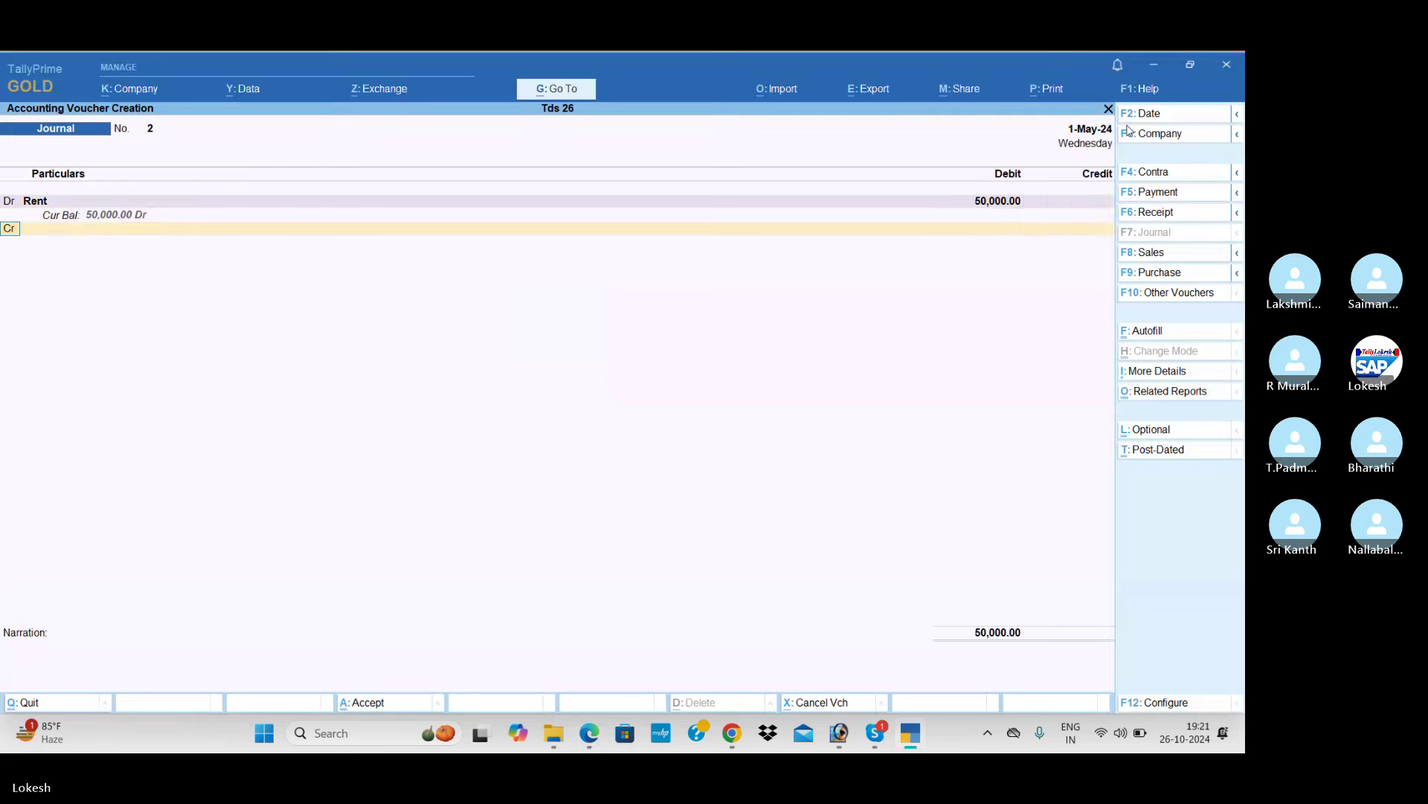
# - Credit Krish Traders for the full 50,000 in the rent journal
pyautogui.write('k')
pyautogui.press('Return')
pyautogui.press('Return')
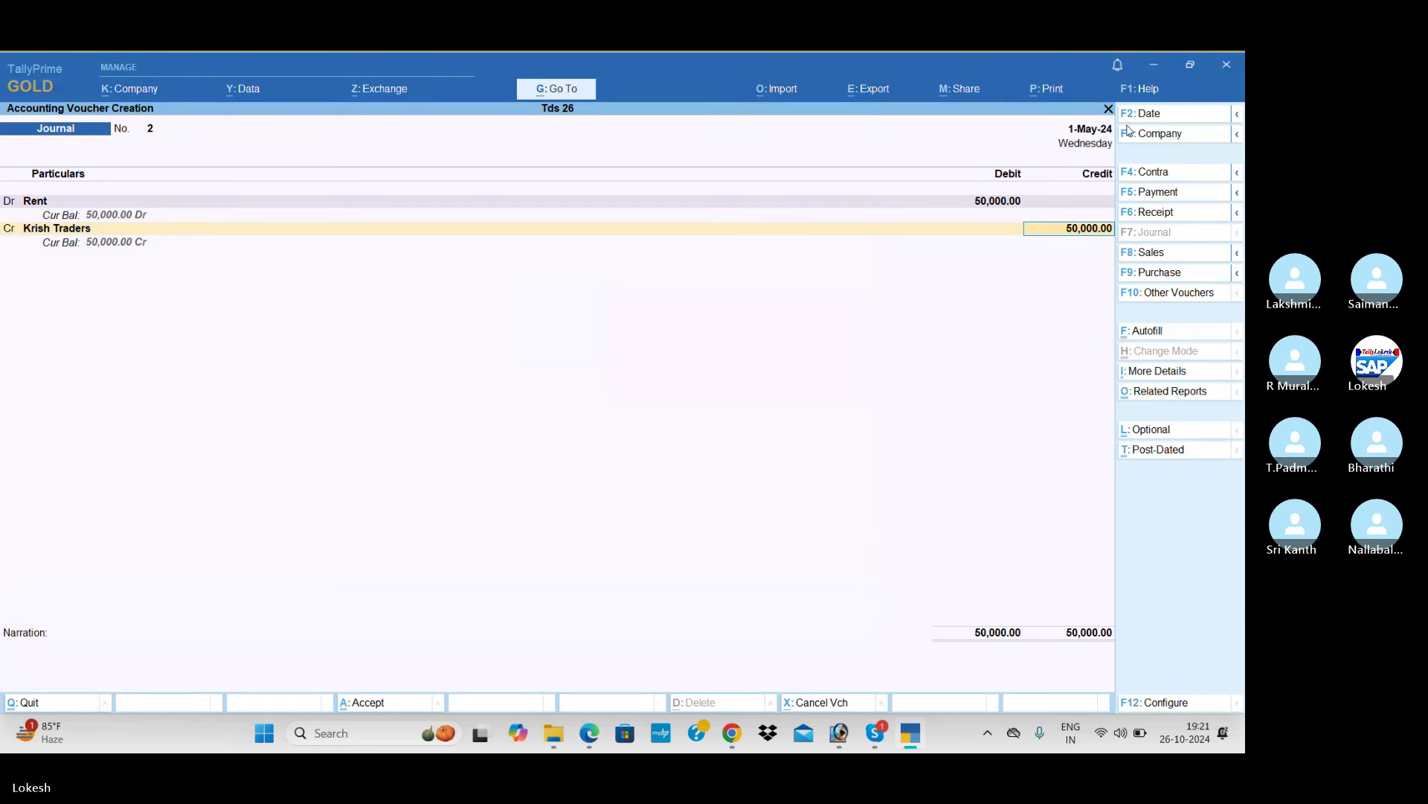
# - Allocate the Krish Traders amount of 50,000 as a New Ref bill and save the journal voucher
pyautogui.press('Up')
pyautogui.press('Up')
pyautogui.press('Down')
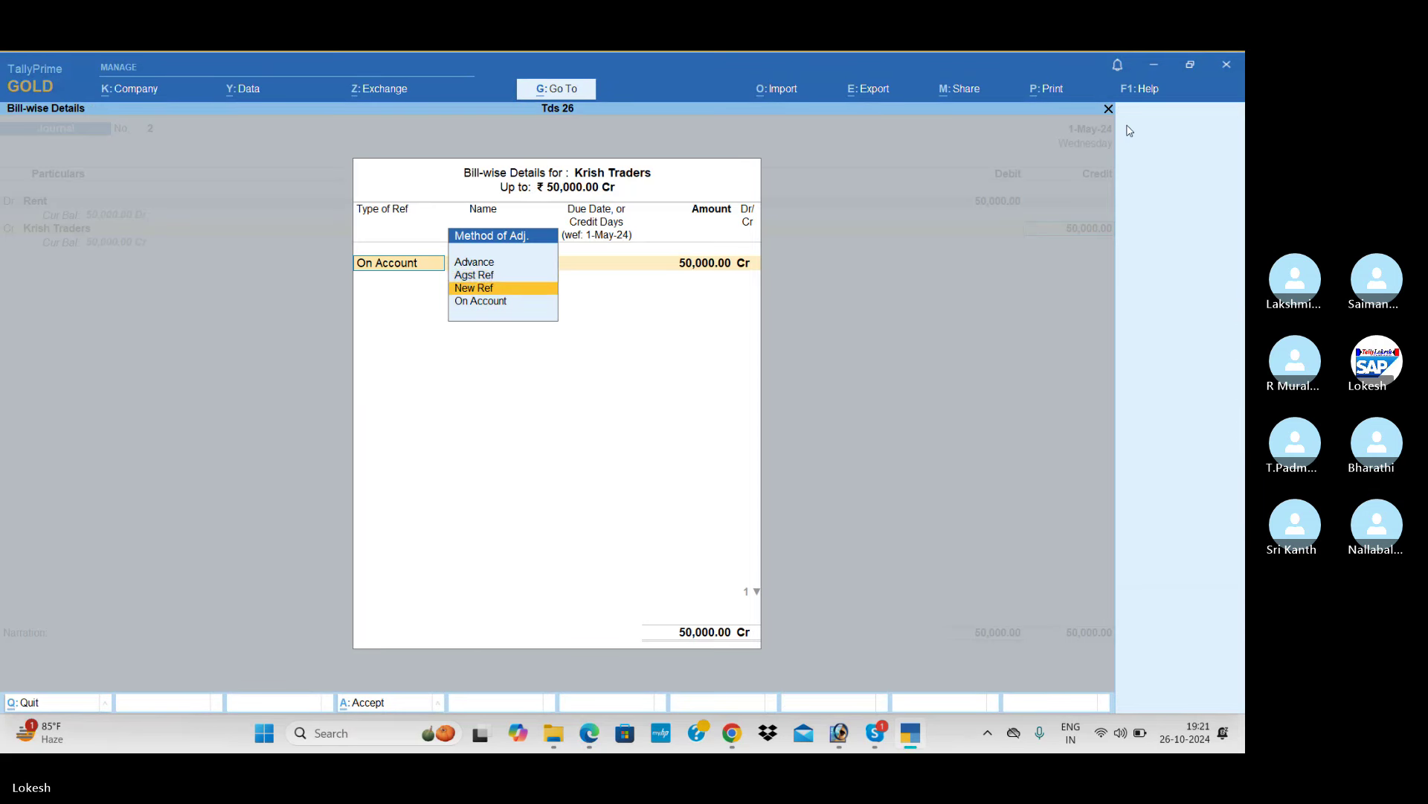
pyautogui.press('Return')
pyautogui.press('Return')
pyautogui.press('Return')
pyautogui.press('Return')
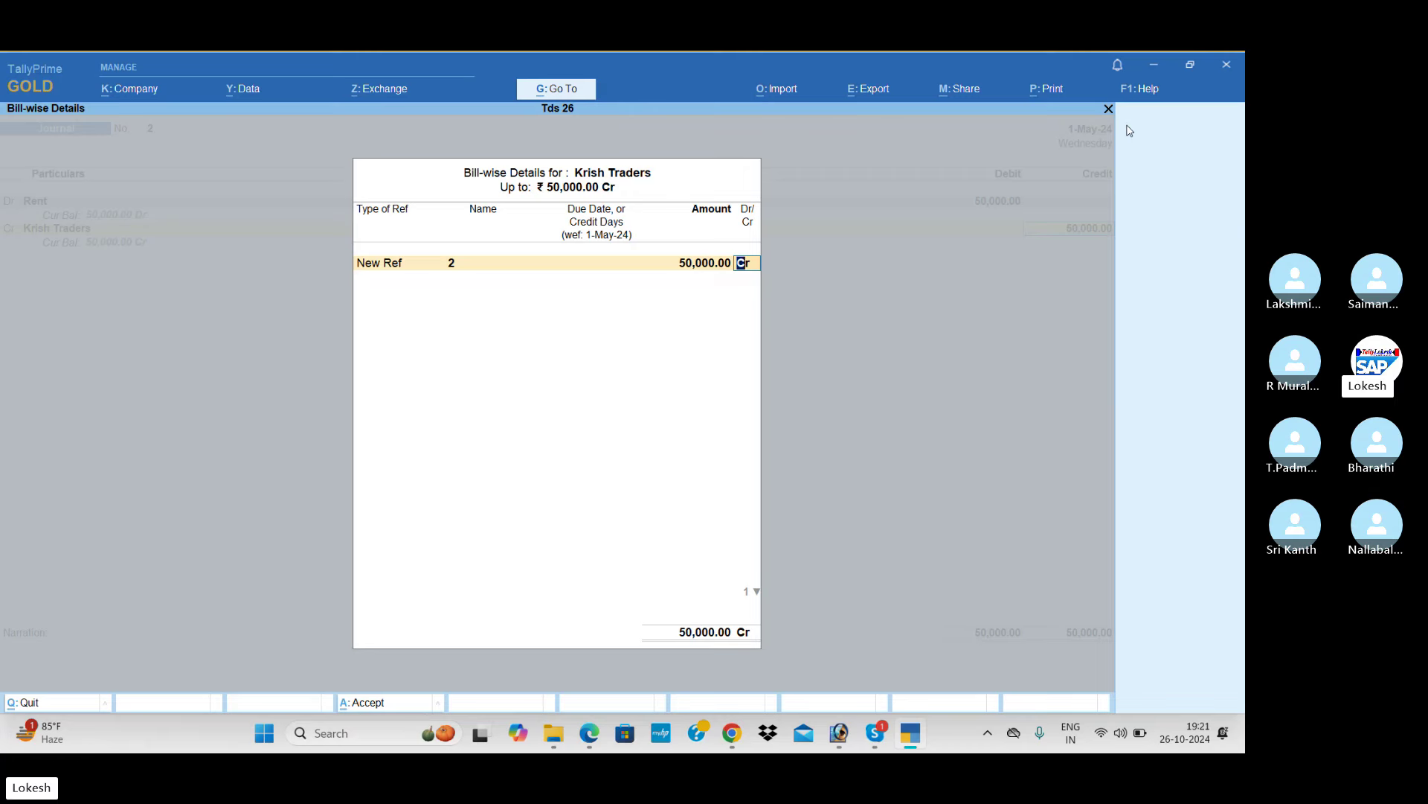
pyautogui.press('Return')
pyautogui.press('Return')
pyautogui.press('Return')
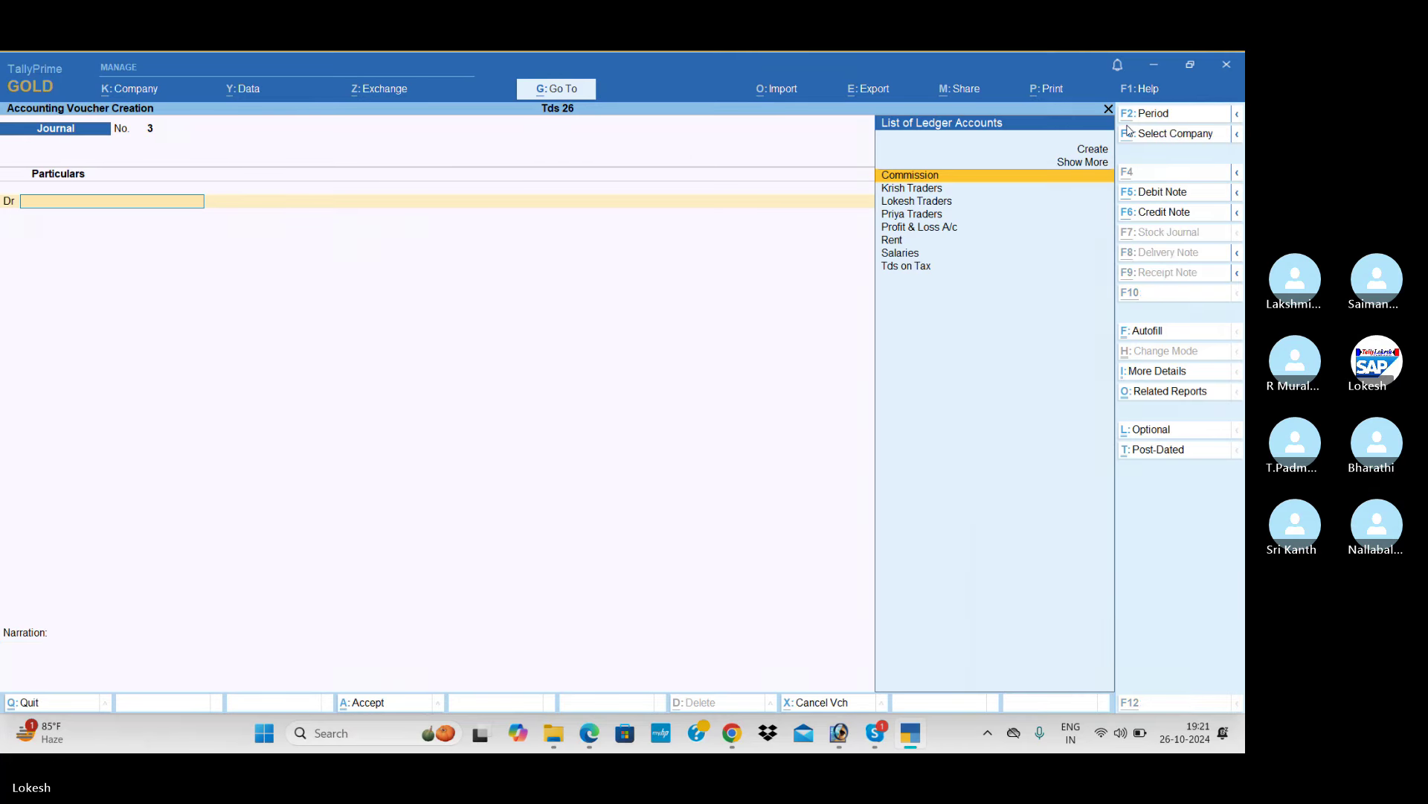
# - Debit Commission for 30,000 in the third journal voucher, checking the third example's account and amount in the PDF
pyautogui.hotkey('alt', 'Tab')
pyautogui.hotkey('alt', 'Tab')
pyautogui.write('Com')
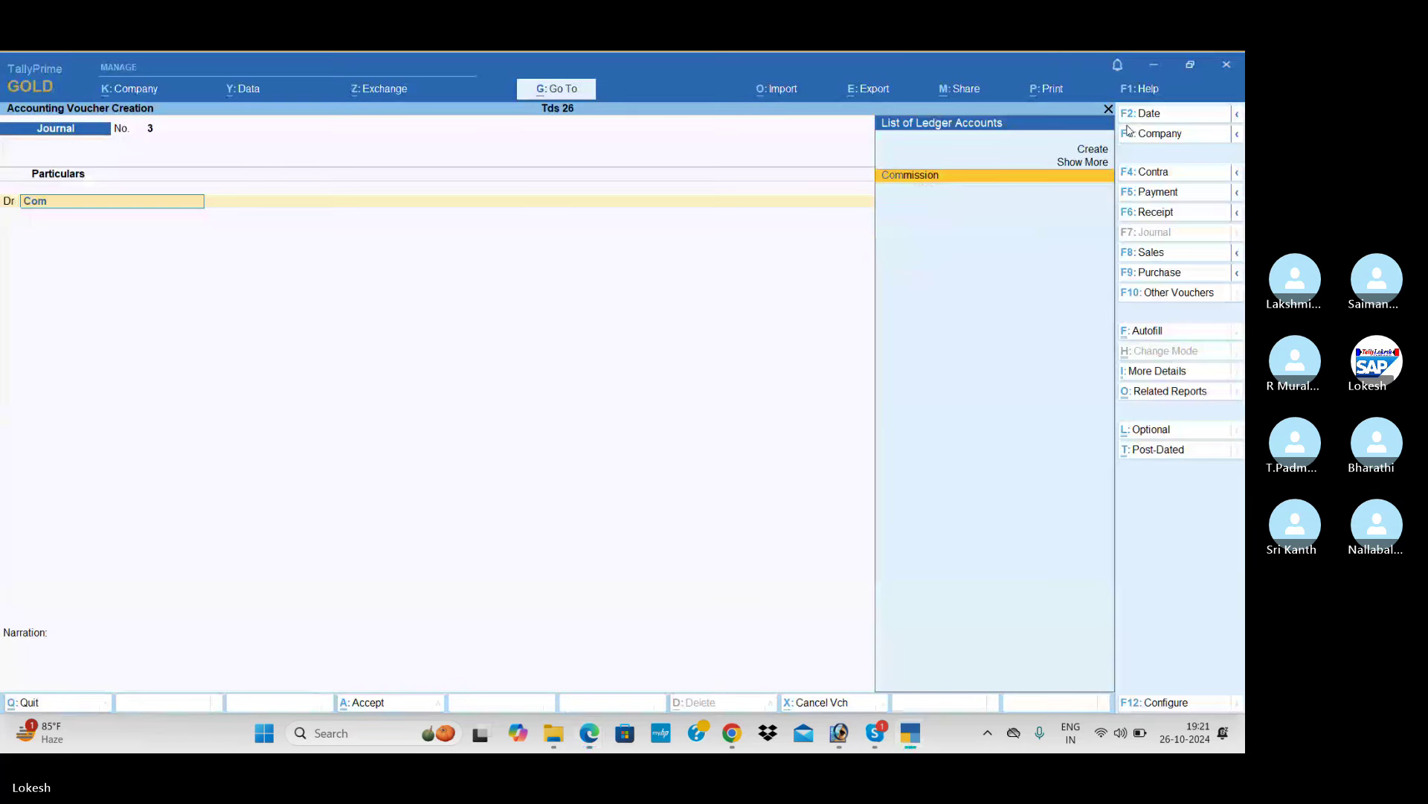
pyautogui.press('Return')
pyautogui.hotkey('alt', 'Tab')
pyautogui.hotkey('alt', 'Tab')
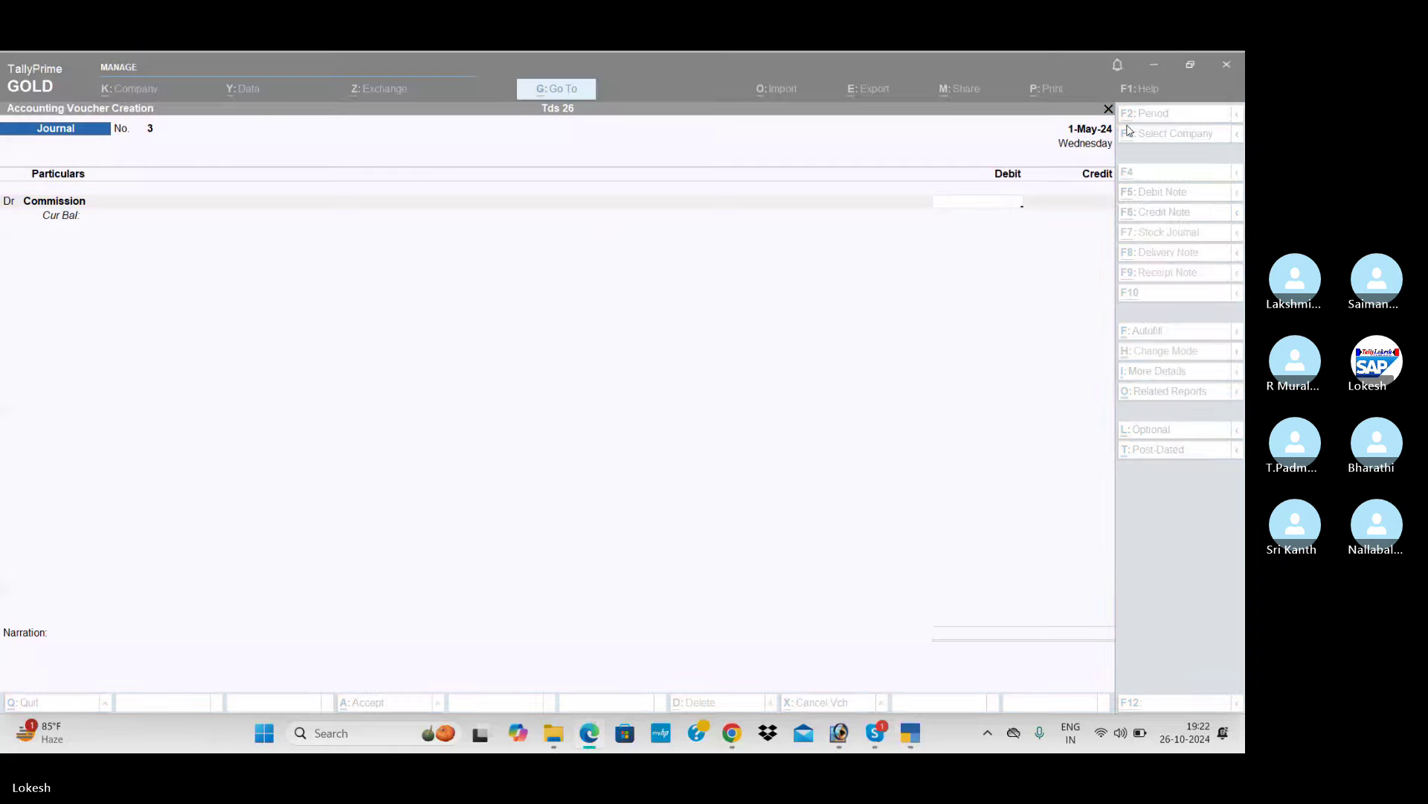
pyautogui.write('30000')
pyautogui.press('Return')
pyautogui.press('Return')
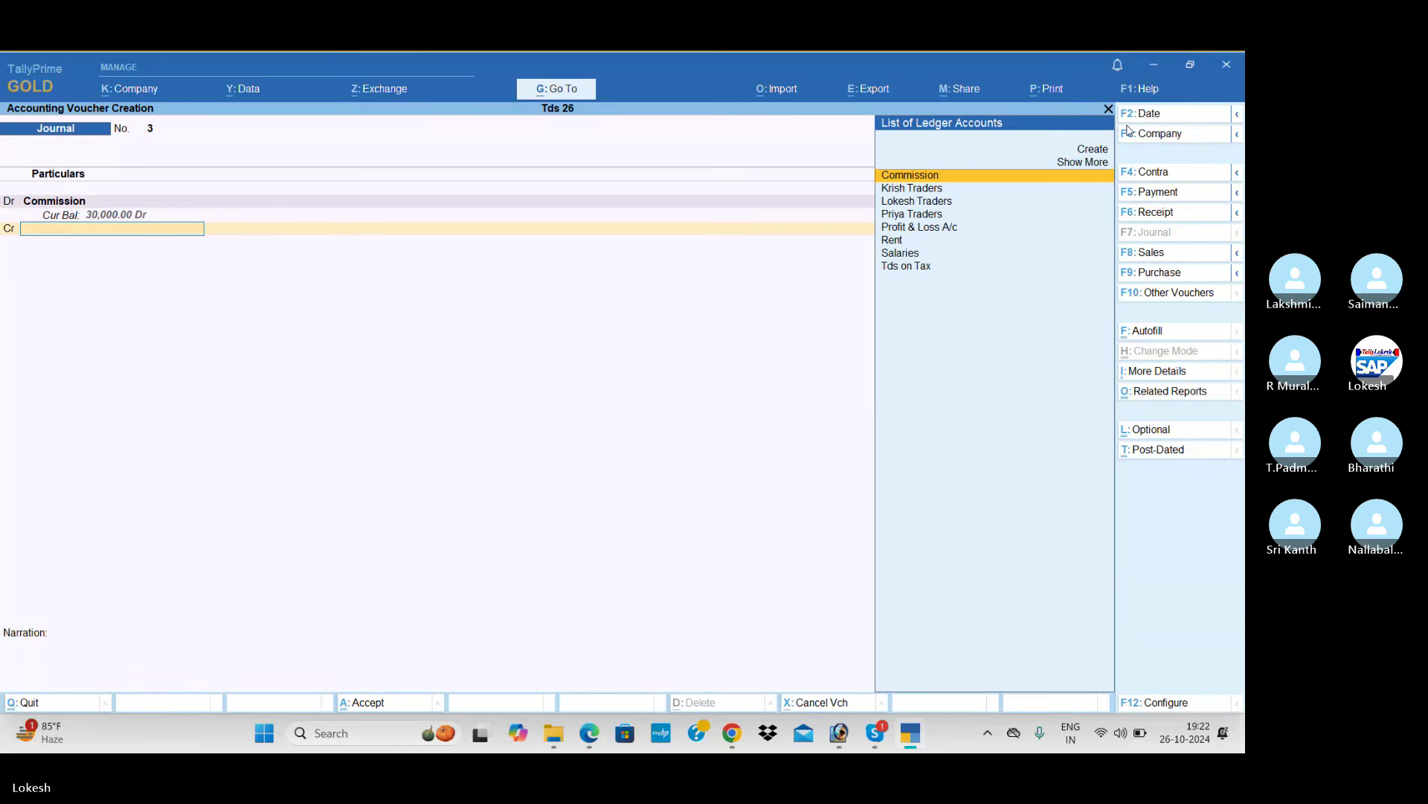
# - Credit Lokesh Traders for the full 30,000 in the commission journal, checking the party in the PDF's third example
pyautogui.hotkey('alt', 'Tab')
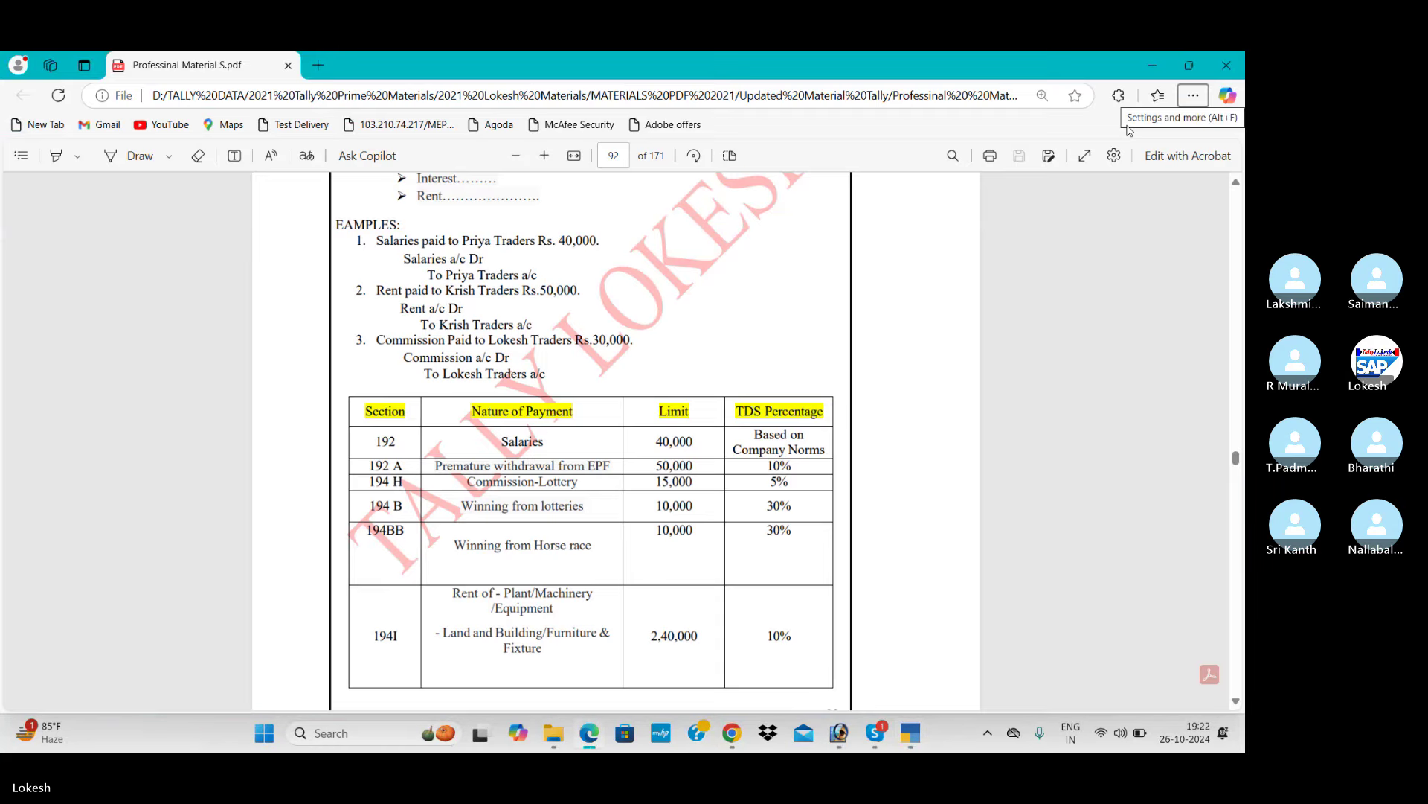
pyautogui.hotkey('alt', 'Tab')
pyautogui.write('lo')
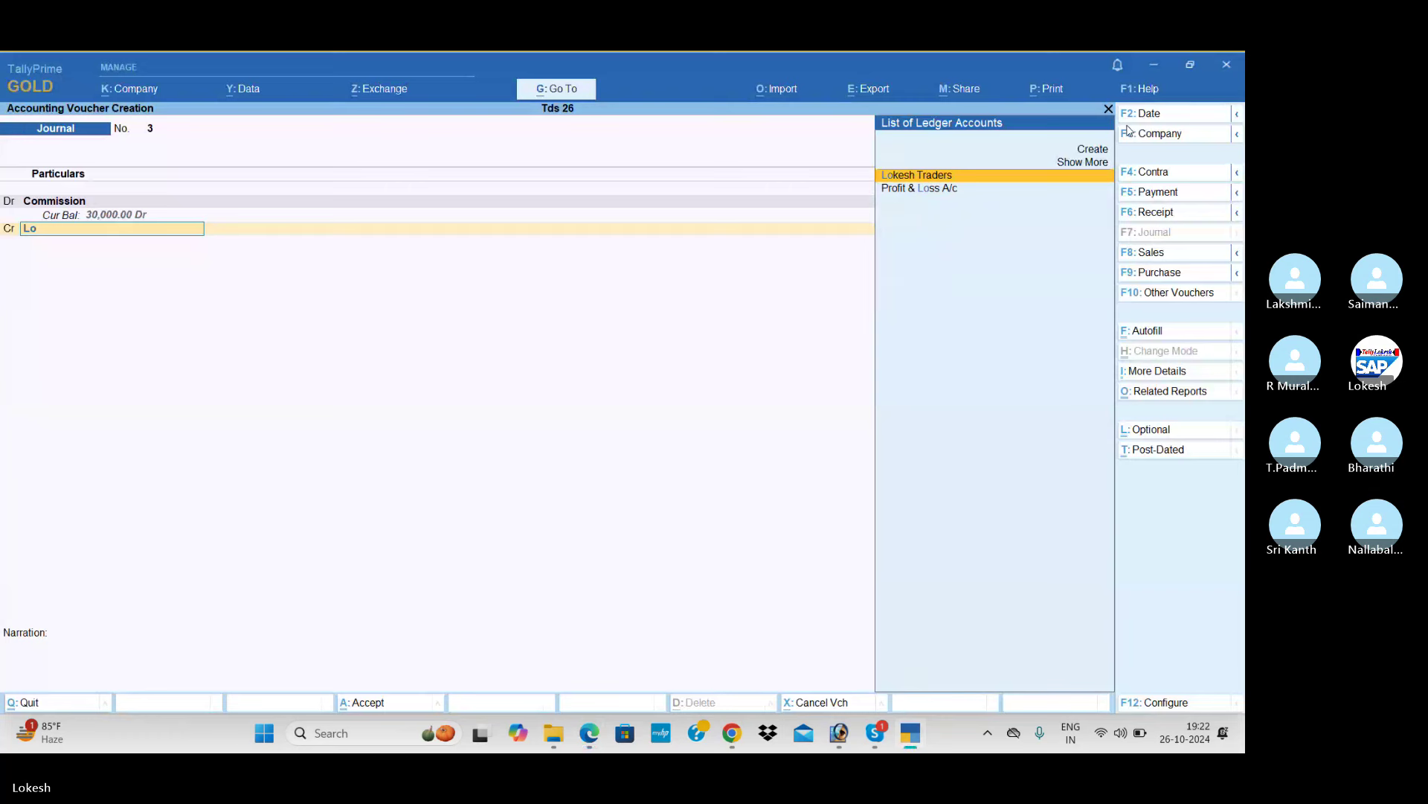
pyautogui.press('Return')
pyautogui.press('Return')
# - Allocate the Lokesh Traders amount of 30,000 as New Ref bill 3 and save the journal voucher
pyautogui.press('Up')
pyautogui.press('Return')
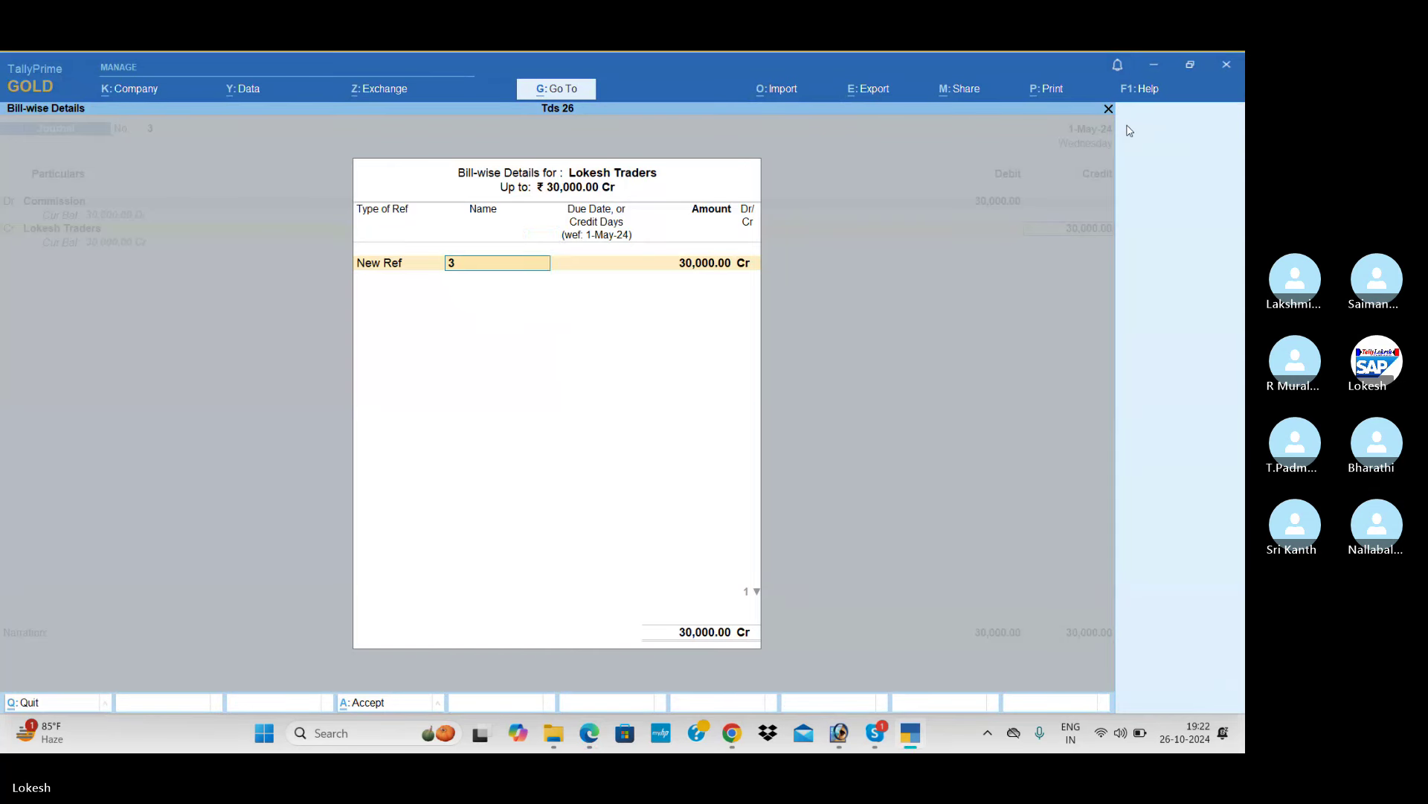
pyautogui.press('Return')
pyautogui.press('Return')
pyautogui.press('Return')
pyautogui.press('Return')
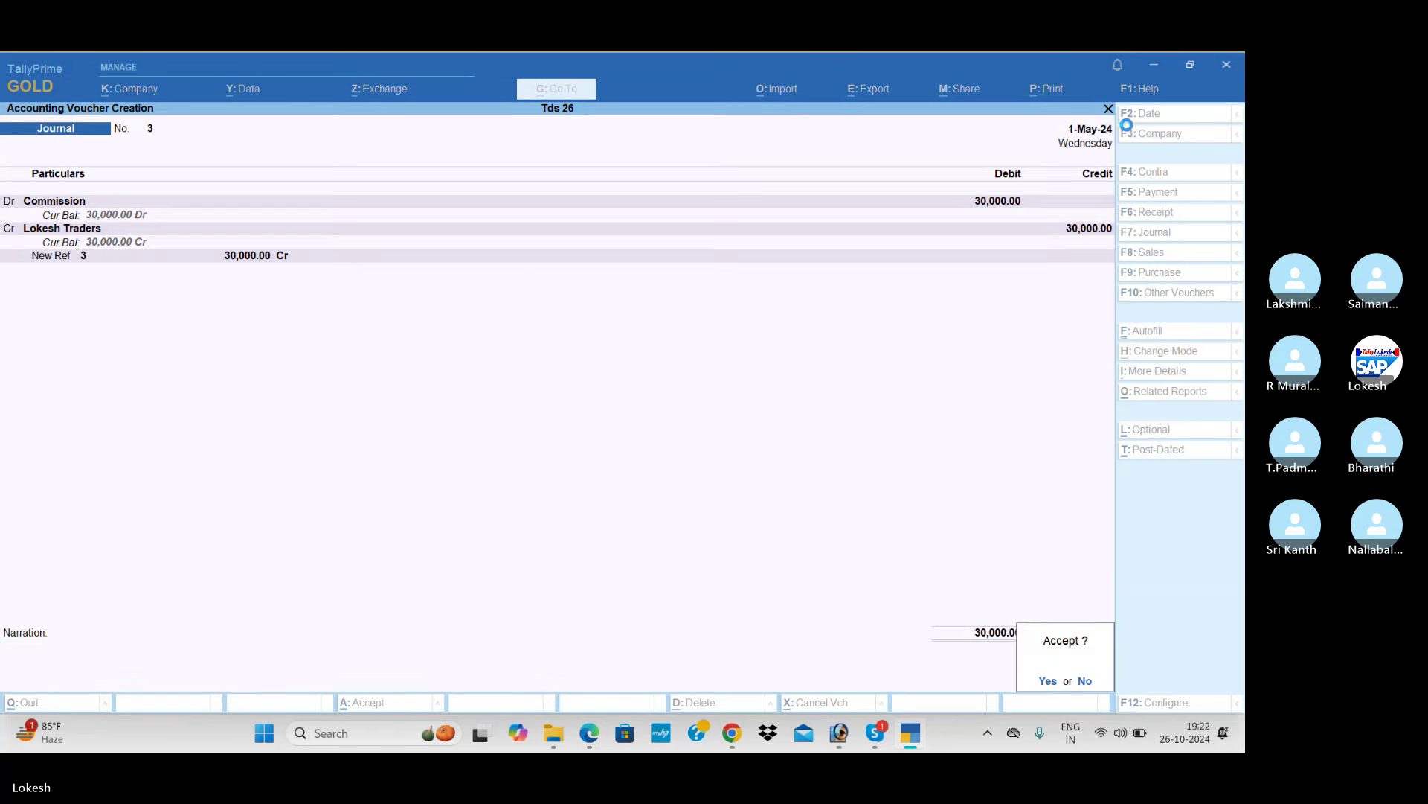
pyautogui.press('Return')
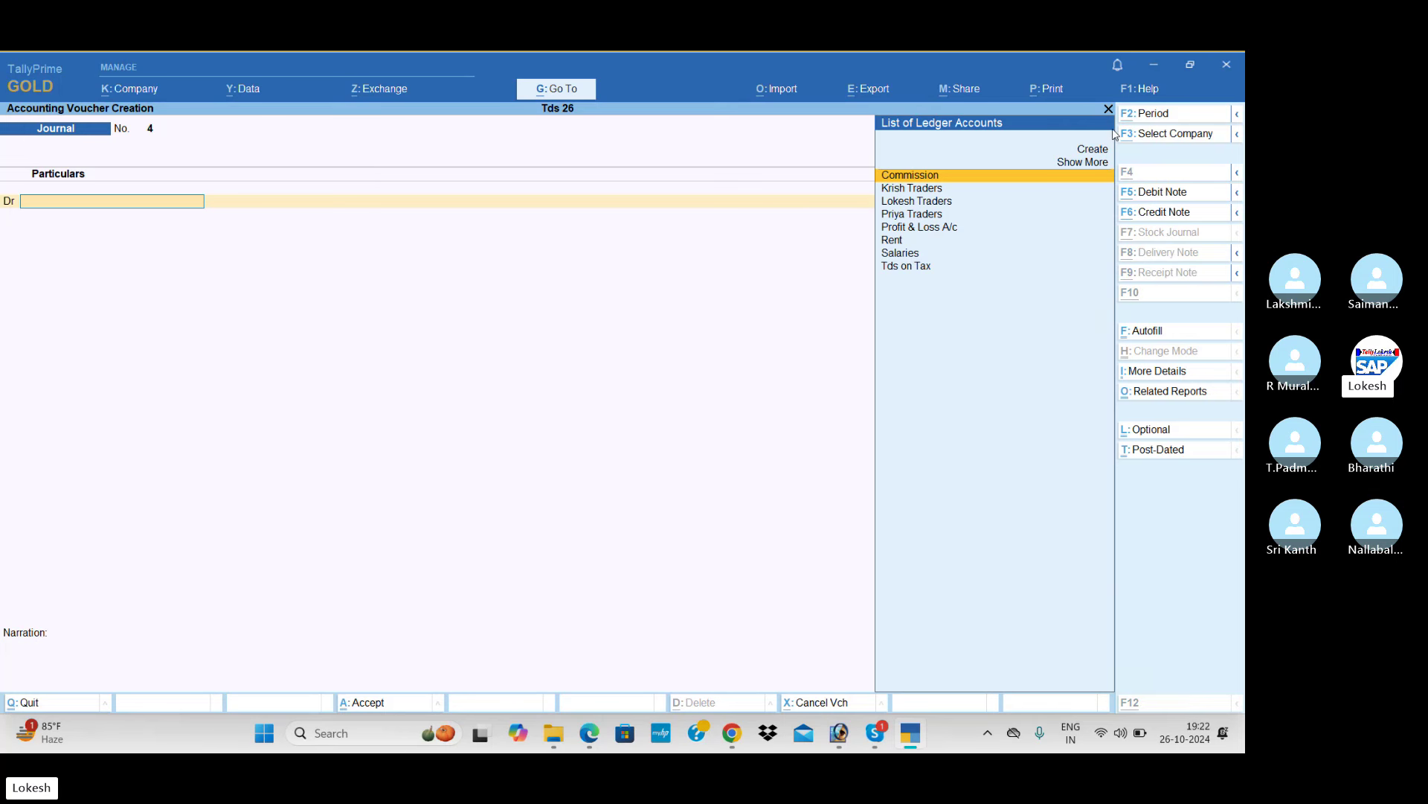
# - Autofill a TDS Deduction journal till 1-May-24 for Priya Traders, with nature of payment Salaries and duty ledger Tds on Tax
pyautogui.hotkey('alt', 'Tab')
pyautogui.hotkey('alt', 'Tab')
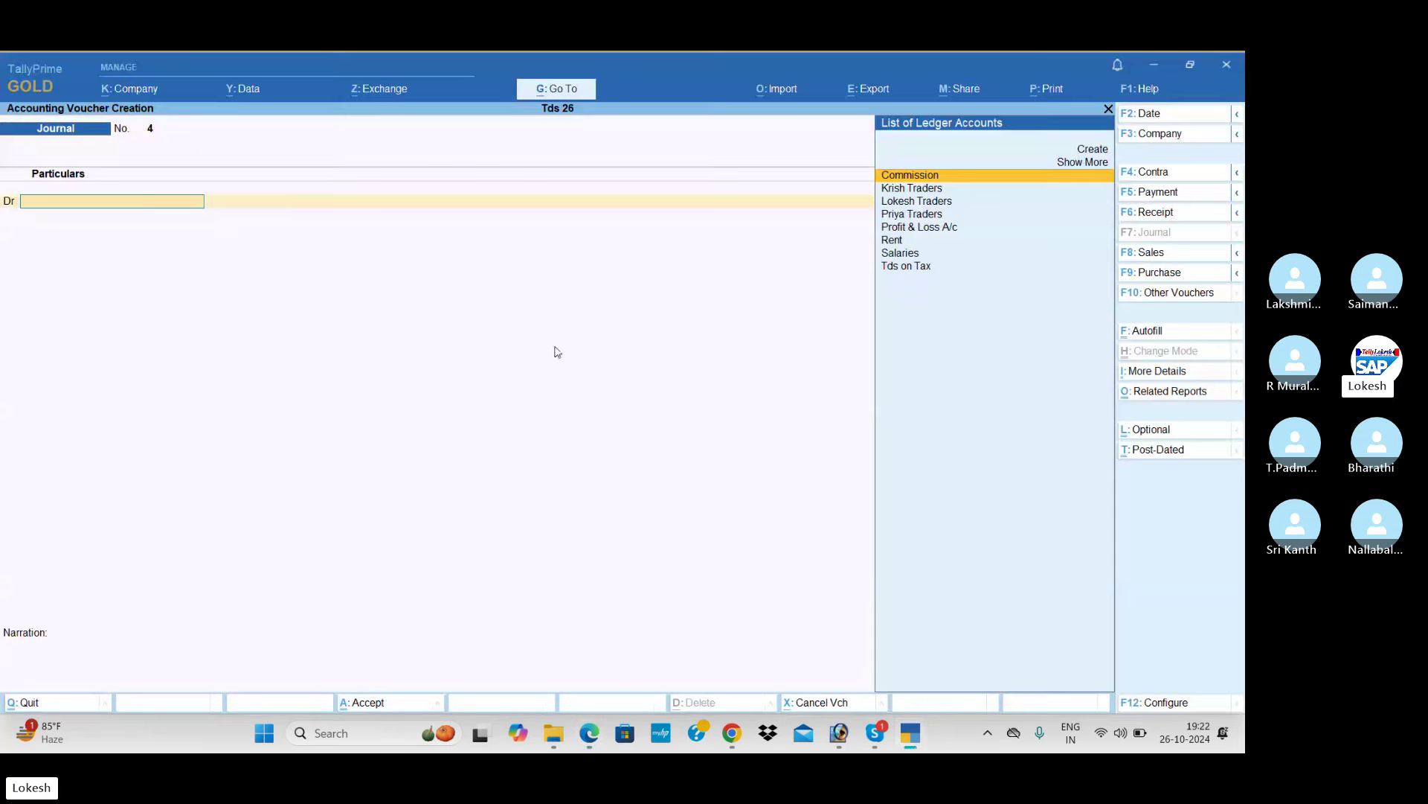
pyautogui.click(1159, 335)
pyautogui.press('Return')
pyautogui.press('Return')
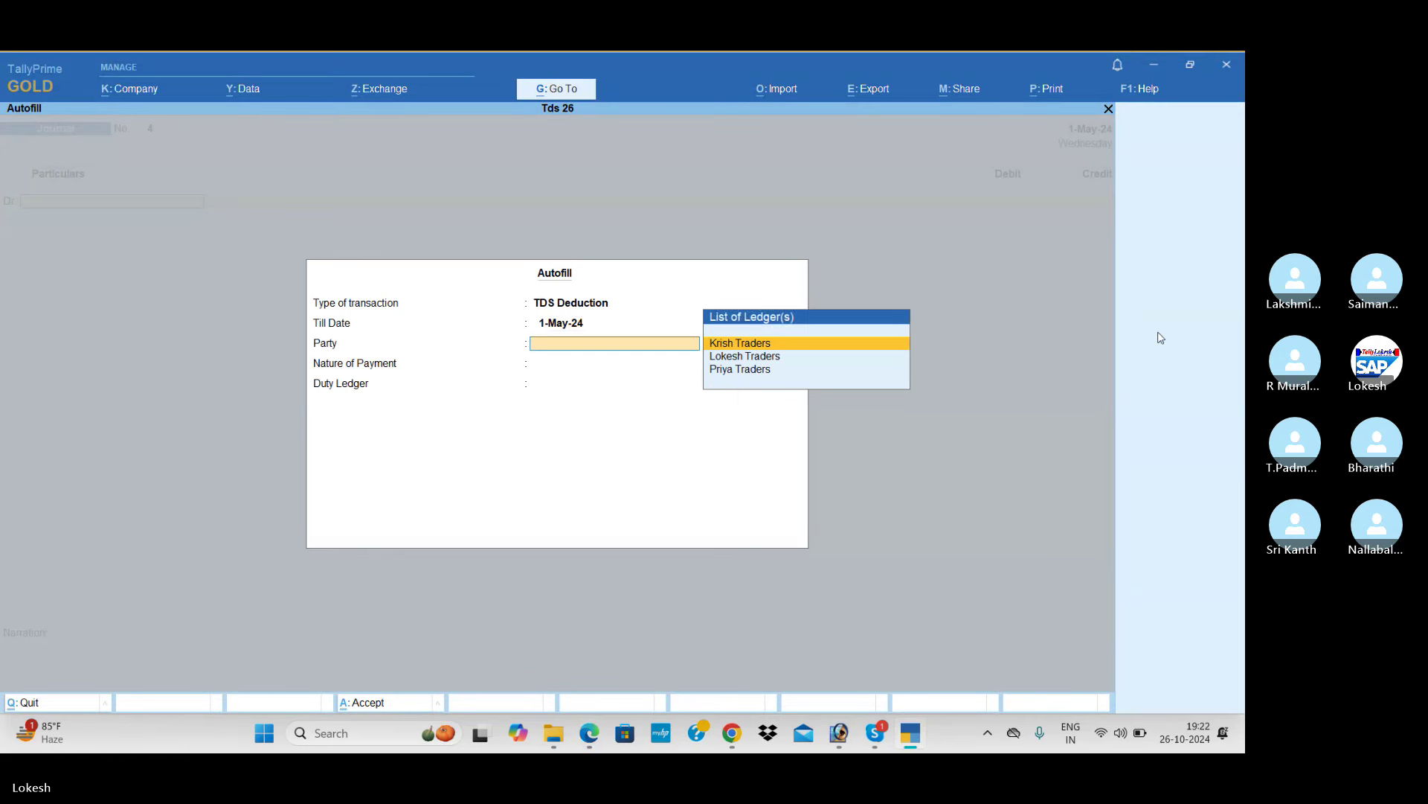
pyautogui.press('Down')
pyautogui.press('Down')
pyautogui.press('Return')
pyautogui.press('Return')
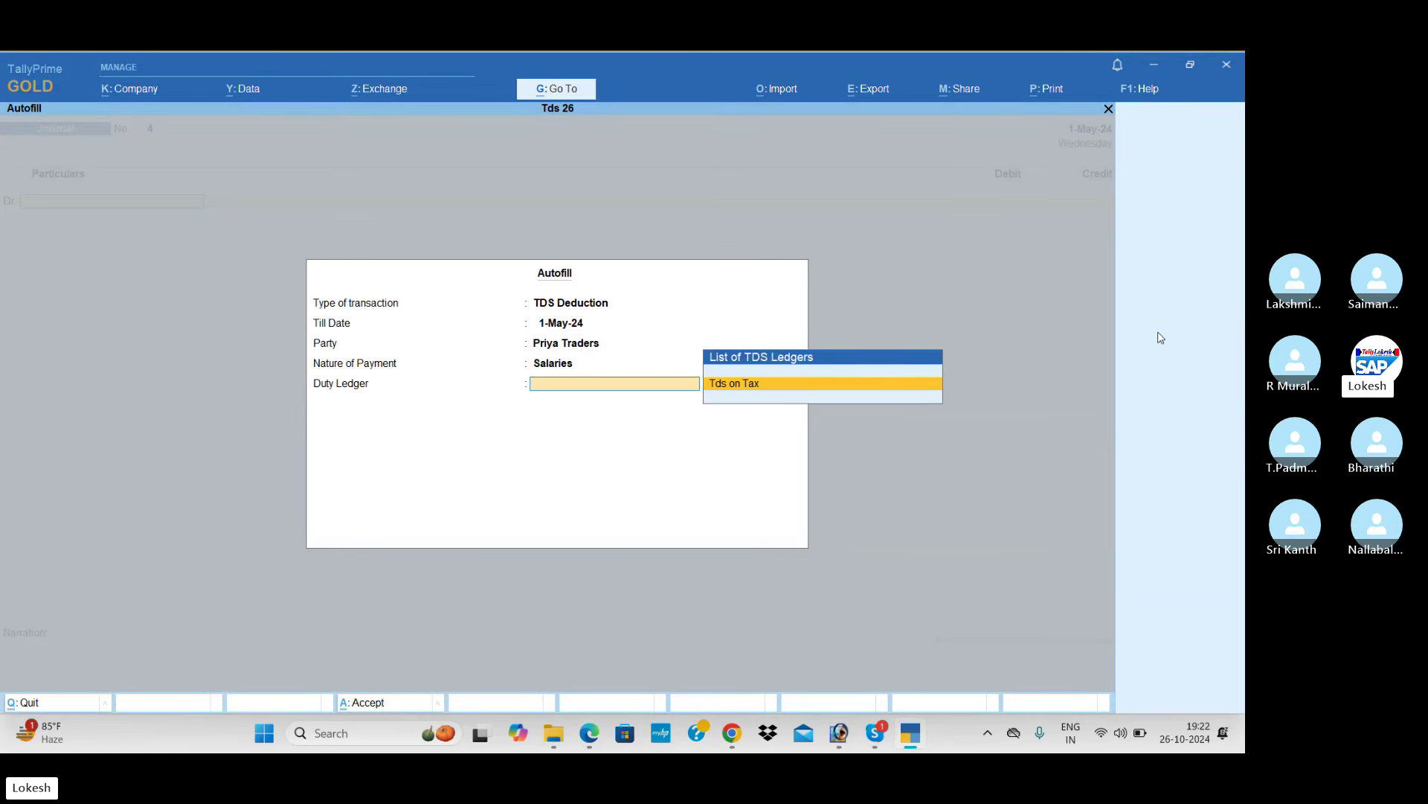
pyautogui.press('Return')
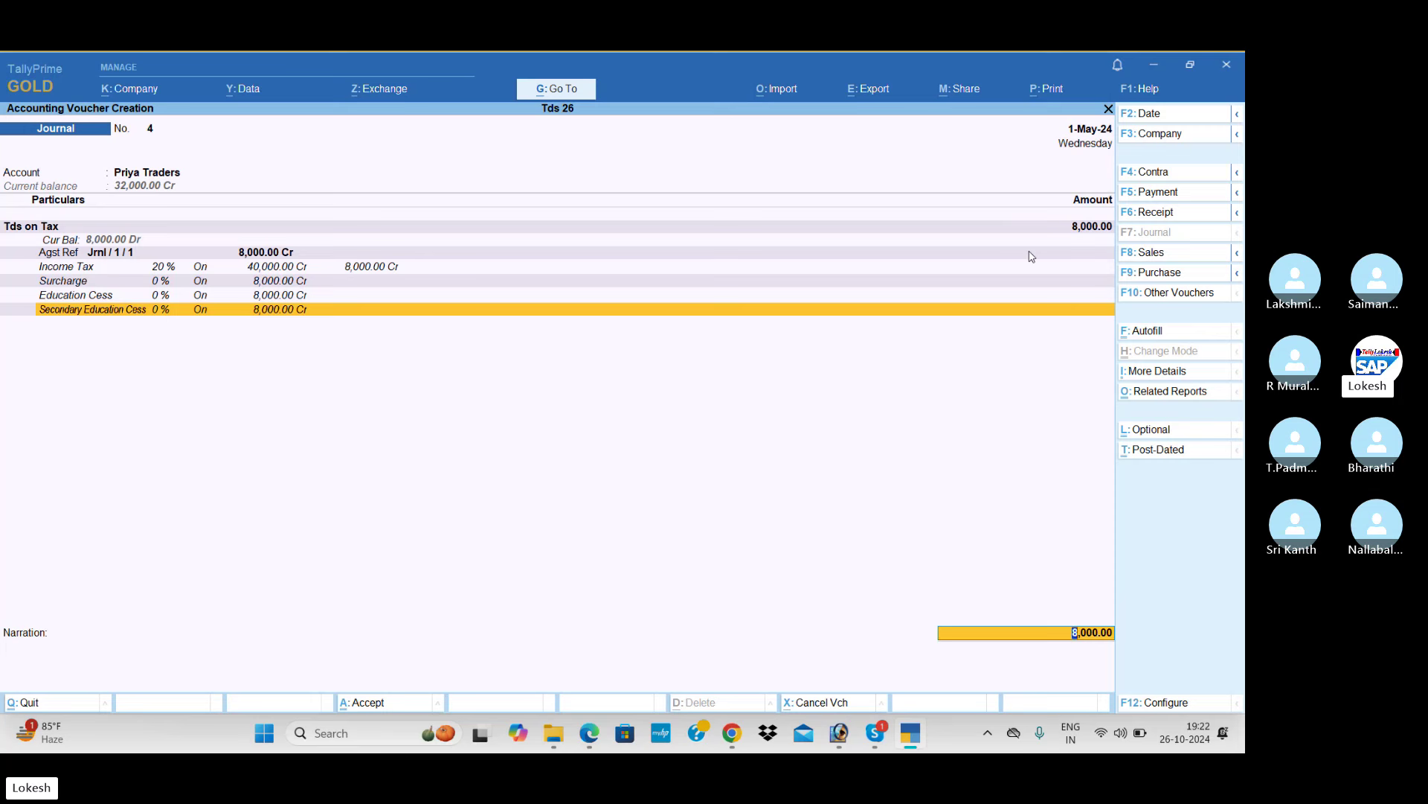
# - Adjust Priya Traders' 8,000 TDS as Agst Ref and save the journal voucher
pyautogui.press('Return')
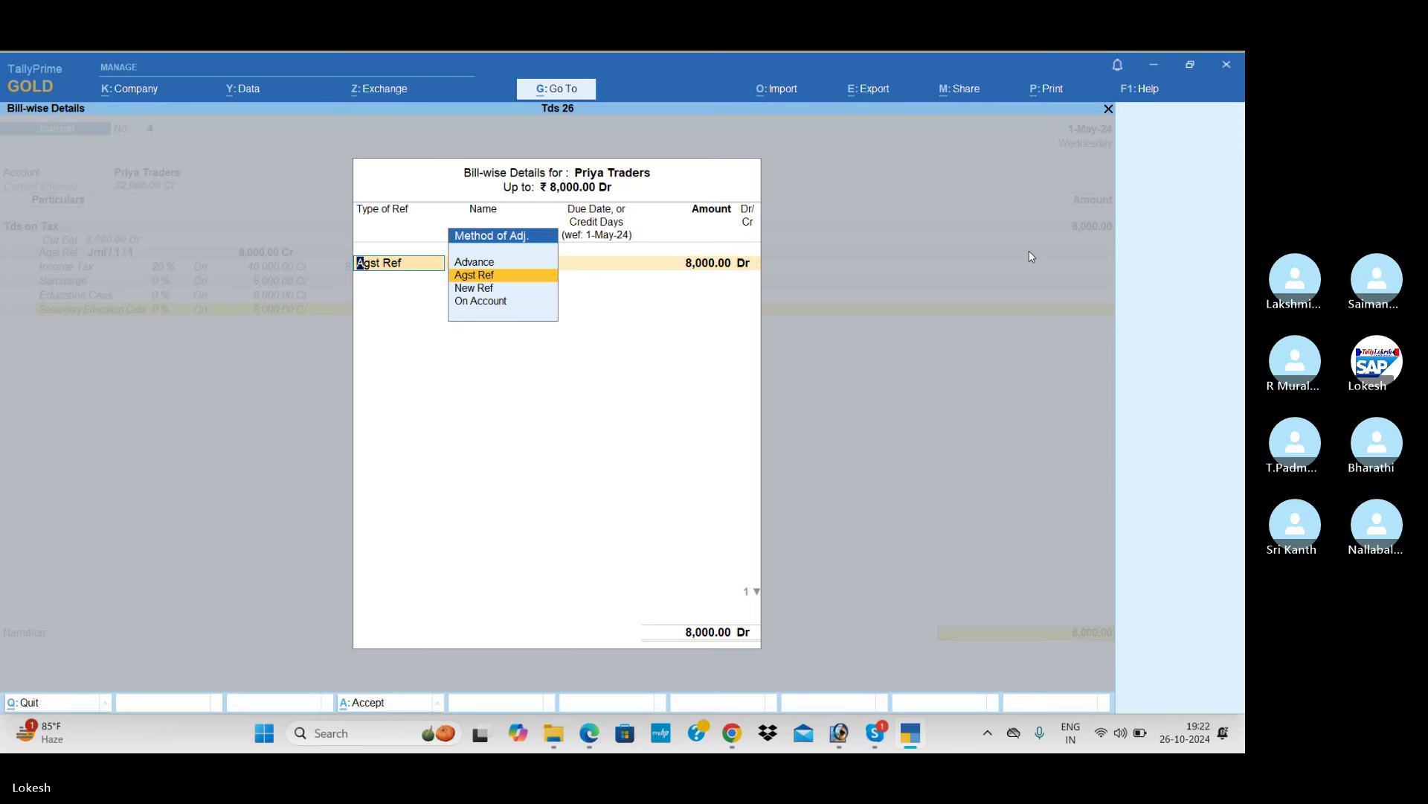
pyautogui.press('Return')
pyautogui.press('Return')
pyautogui.press('Return')
pyautogui.press('Return')
pyautogui.press('Return')
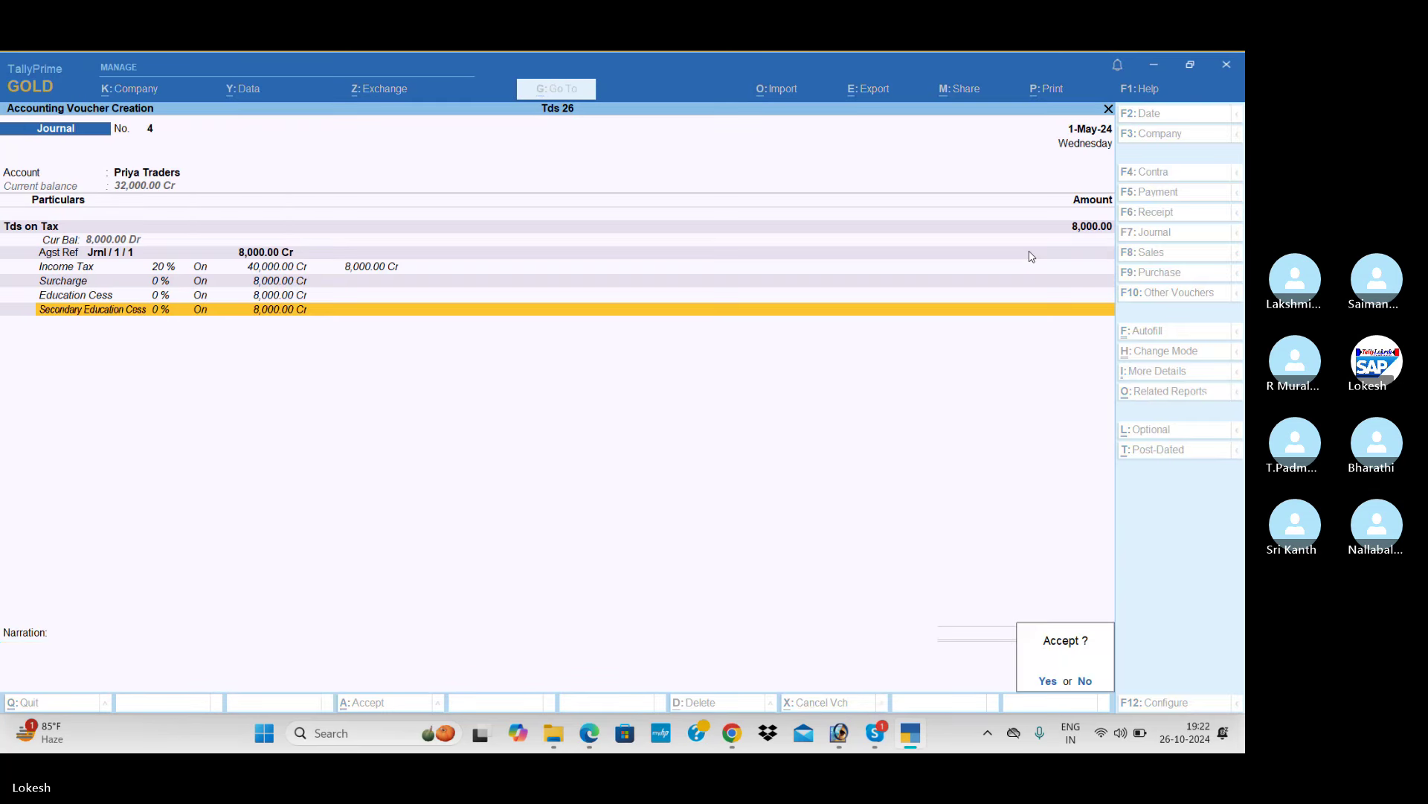
pyautogui.press('Return')
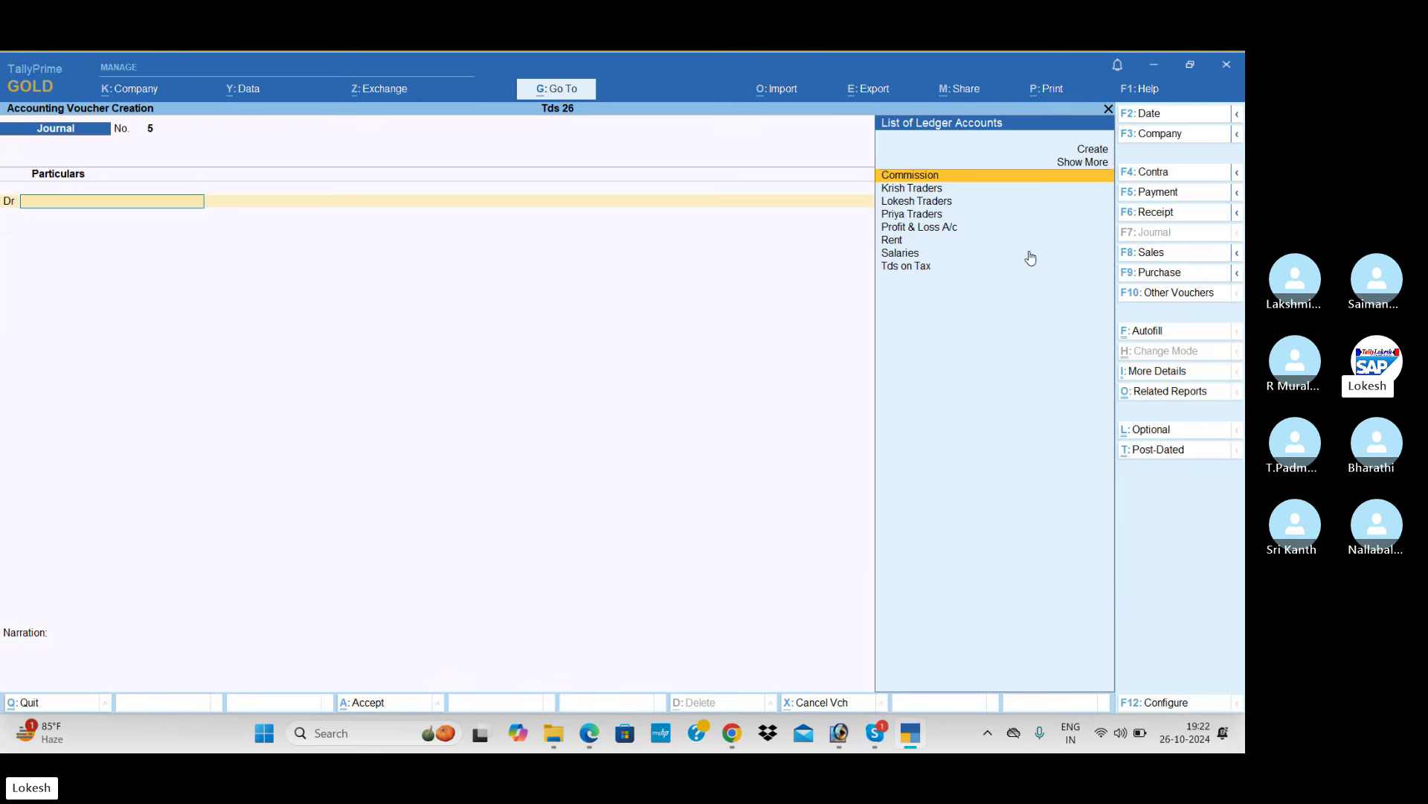
# - Autofill a TDS Deduction journal till 1-May-24 for Krish Traders, using the duty ledger Tds on Tax
pyautogui.click(1153, 337)
pyautogui.press('Return')
pyautogui.press('Return')
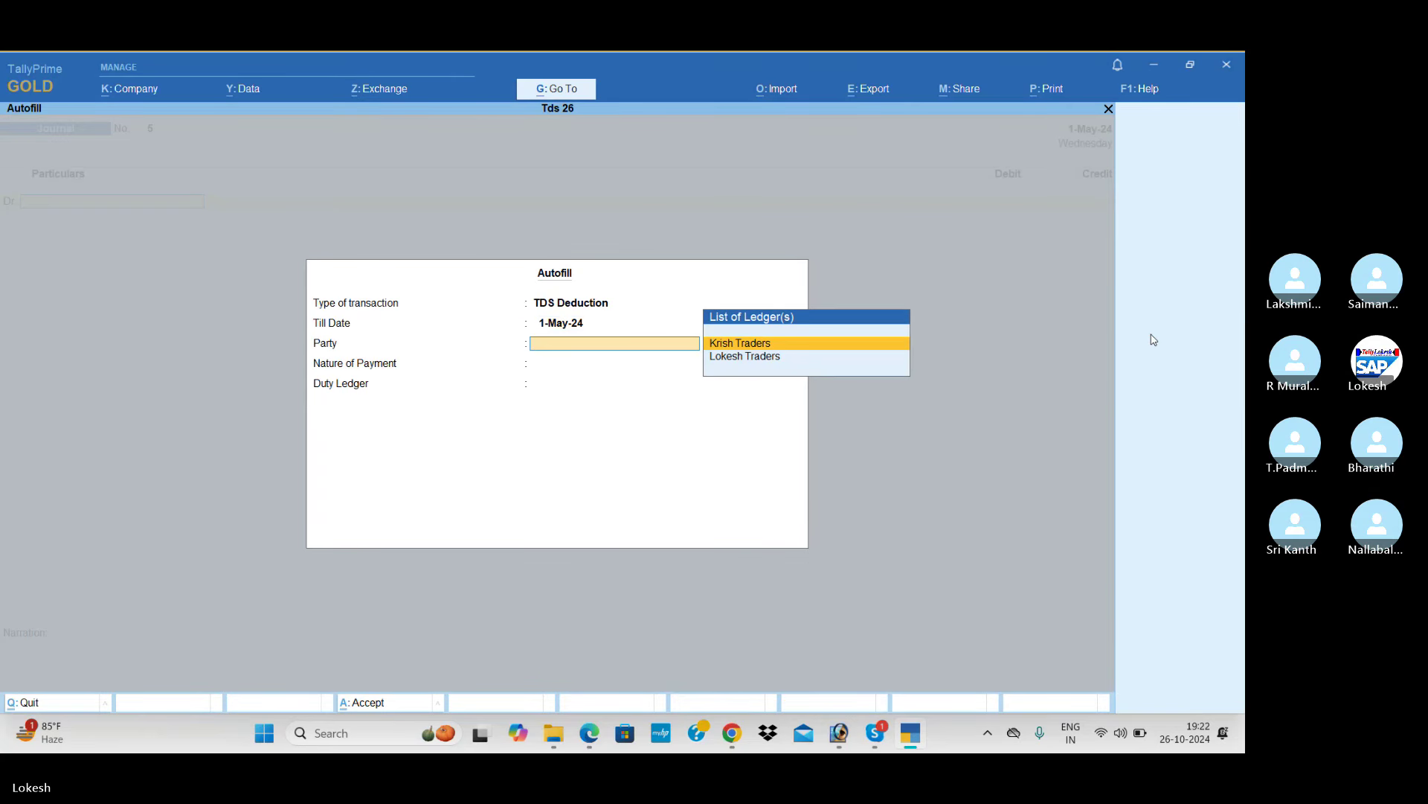
pyautogui.press('Return')
pyautogui.press('Return')
pyautogui.press('Return')
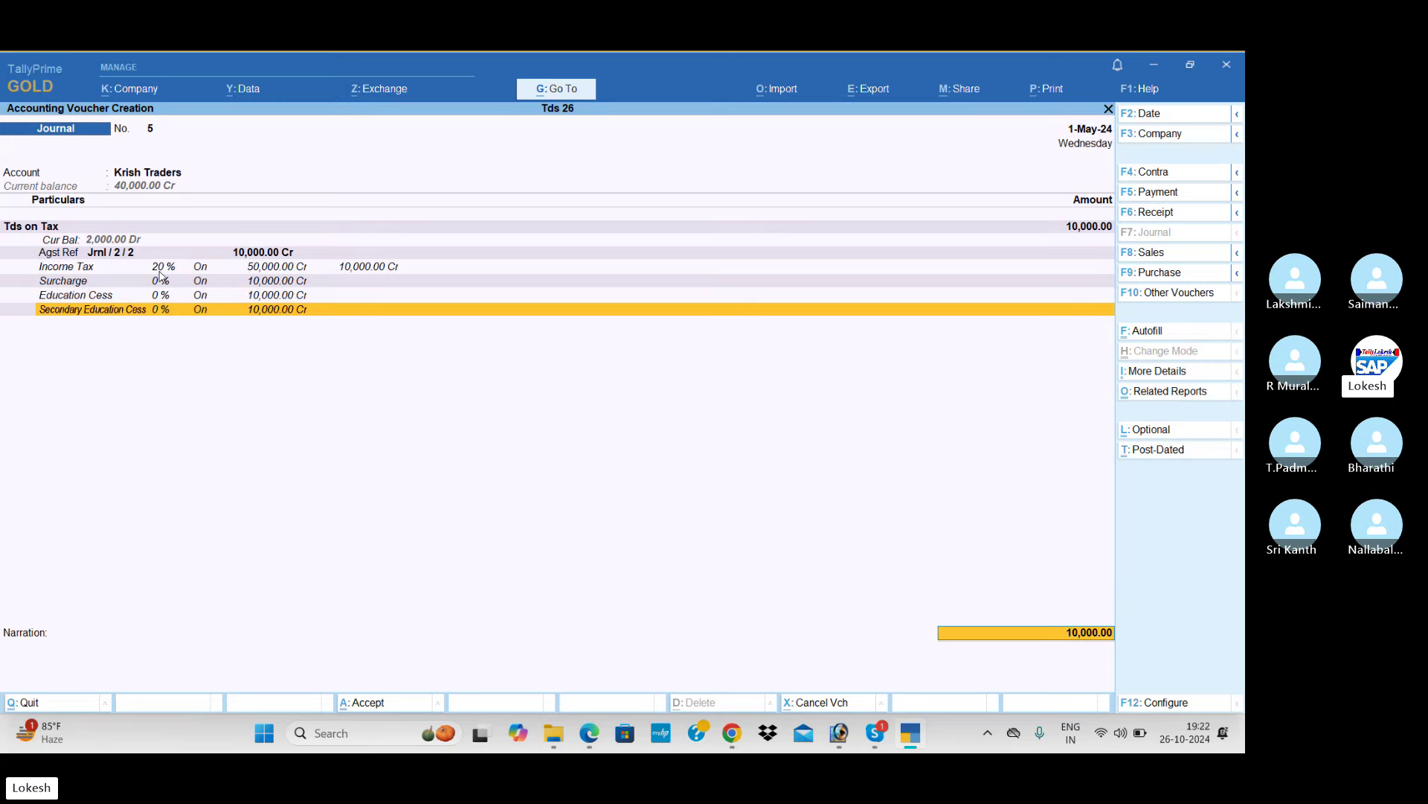
# - Adjust Krish Traders' 10,000 TDS as Agst Ref against bill 2 and save the journal voucher
pyautogui.press('Return')
pyautogui.press('Return')
pyautogui.press('Return')
pyautogui.press('Return')
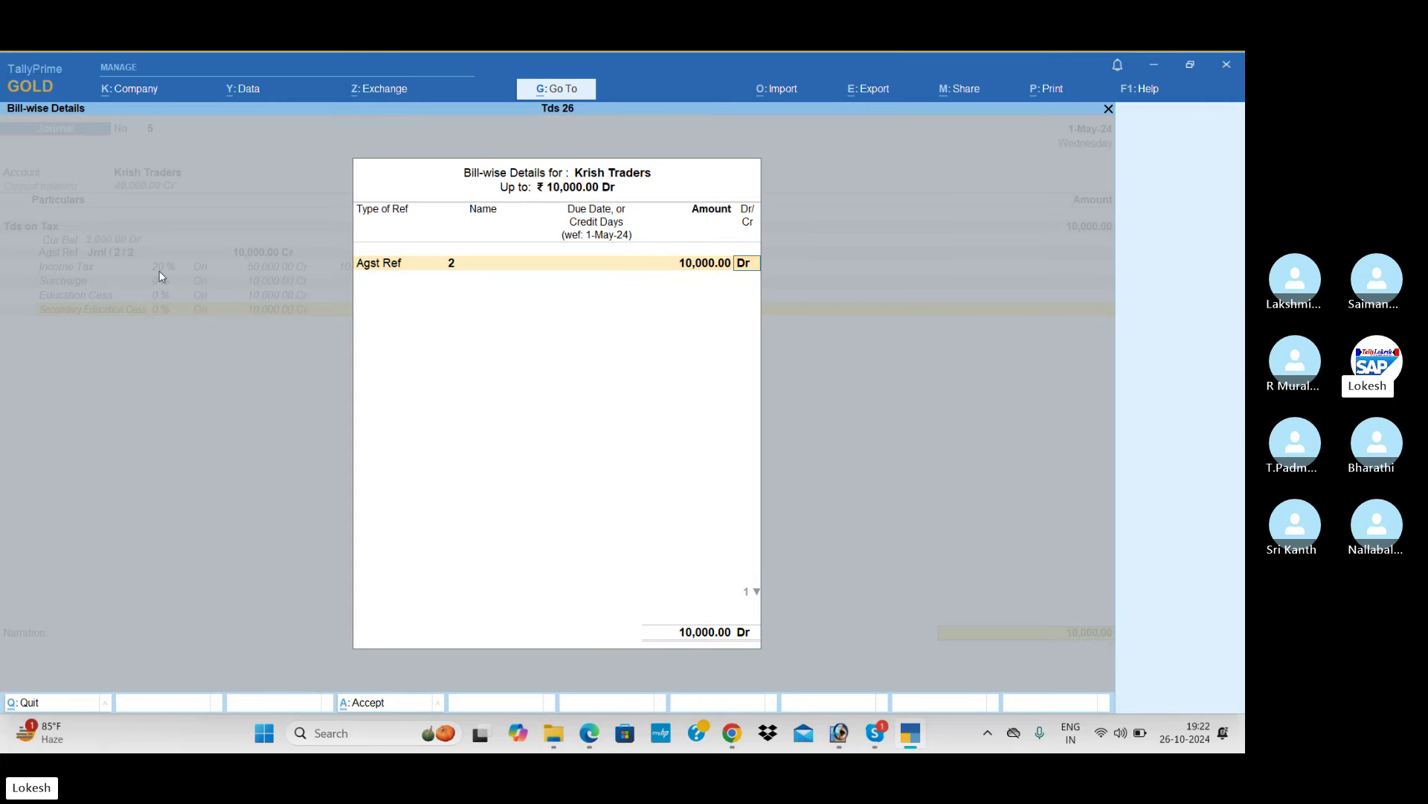
pyautogui.press('Return')
pyautogui.press('Return')
pyautogui.press('Return')
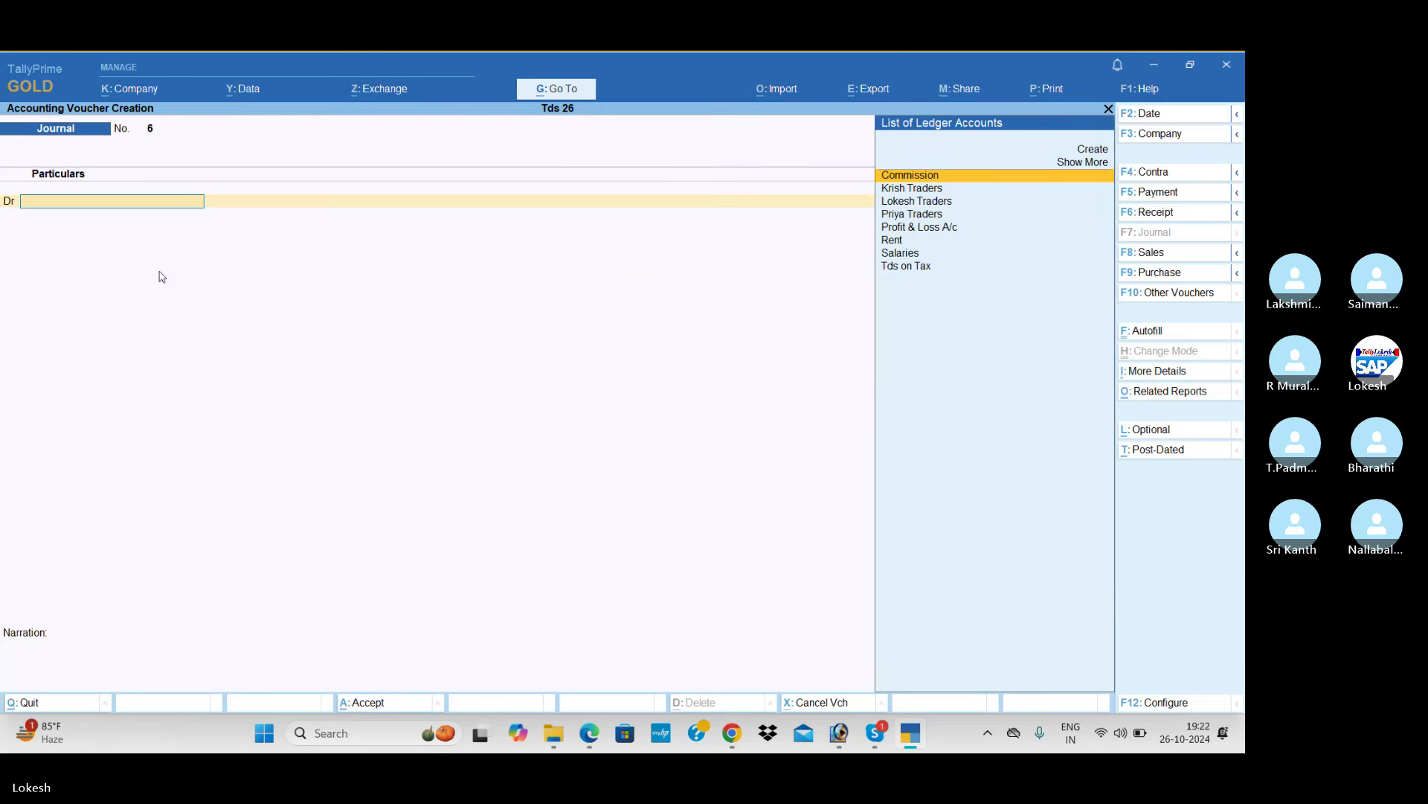
# - Autofill a TDS Deduction journal till 1-May-24 for Lokesh Traders, with nature of payment Commission and duty ledger Tds on Tax
pyautogui.click(1159, 332)
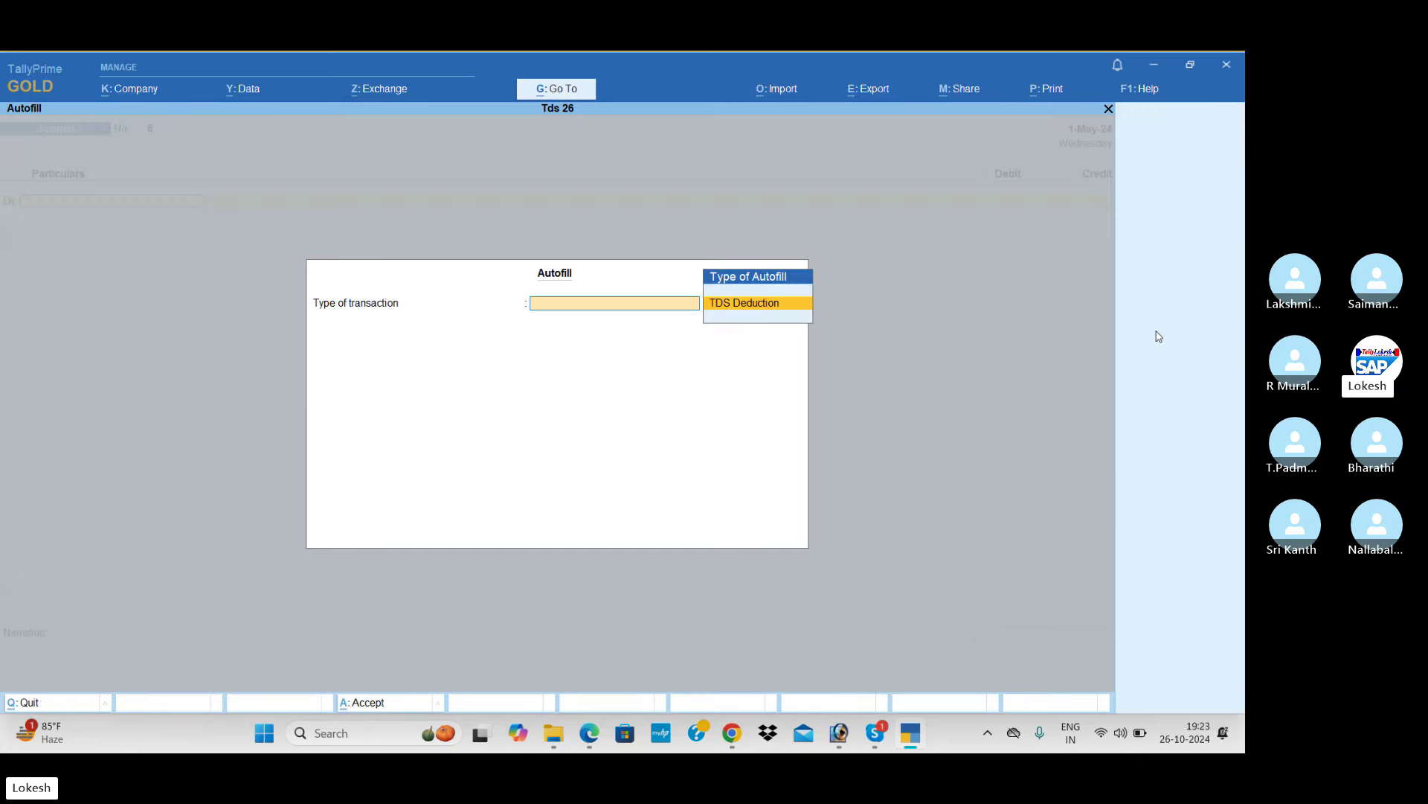
pyautogui.press('Return')
pyautogui.press('Return')
pyautogui.press('Return')
pyautogui.press('Return')
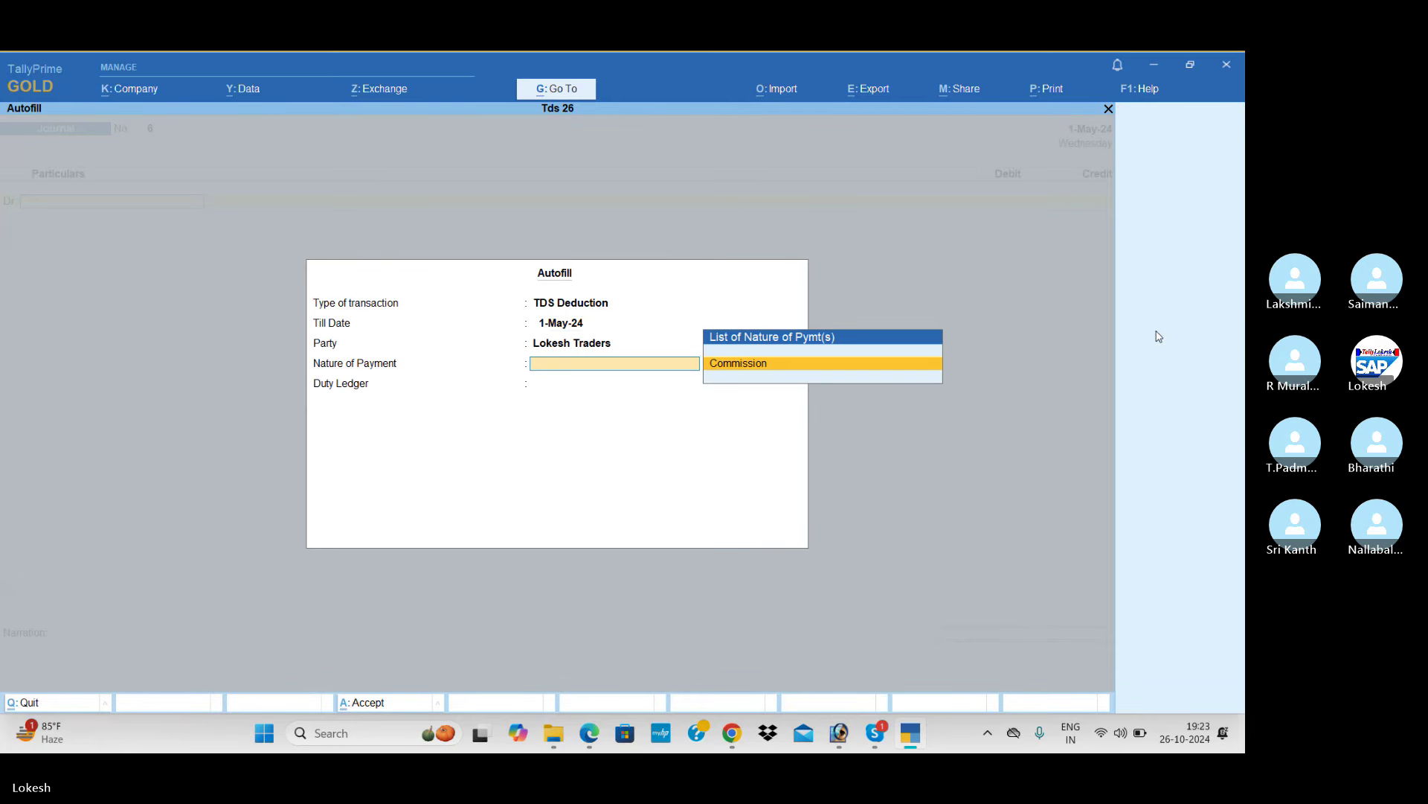
pyautogui.press('Return')
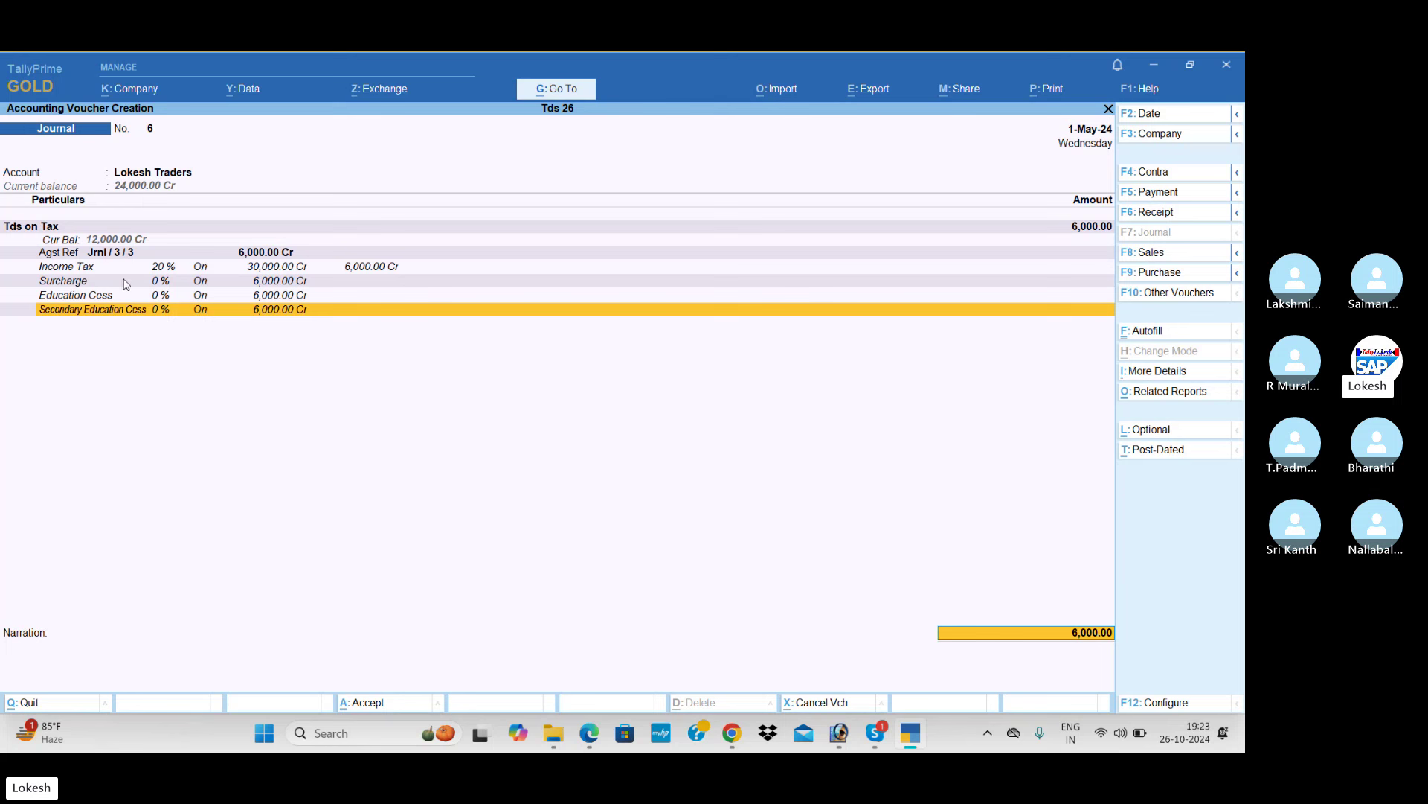
# - Adjust Lokesh Traders' 6,000 TDS as Agst Ref and save the journal voucher
pyautogui.press('Return')
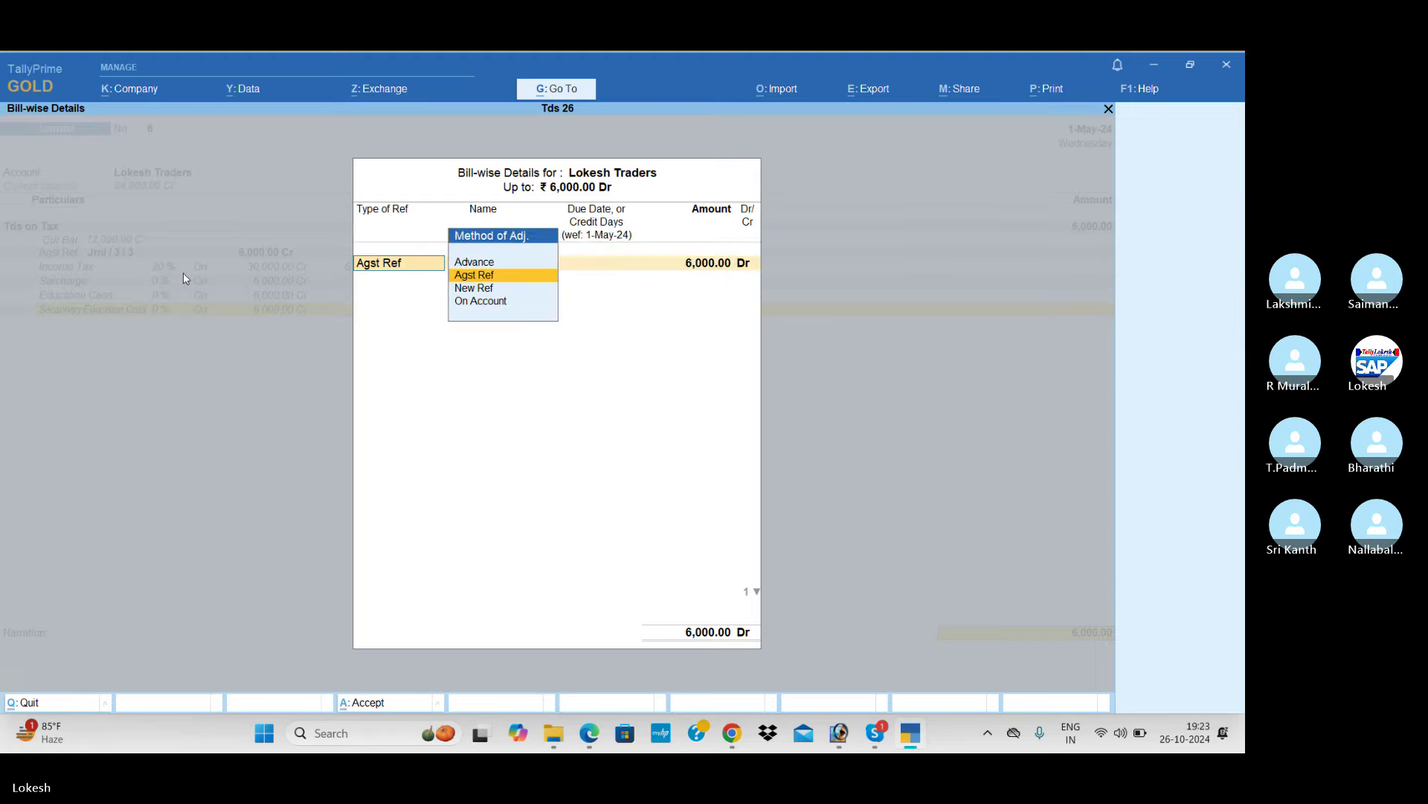
pyautogui.press('Return')
pyautogui.press('Return')
pyautogui.press('Return')
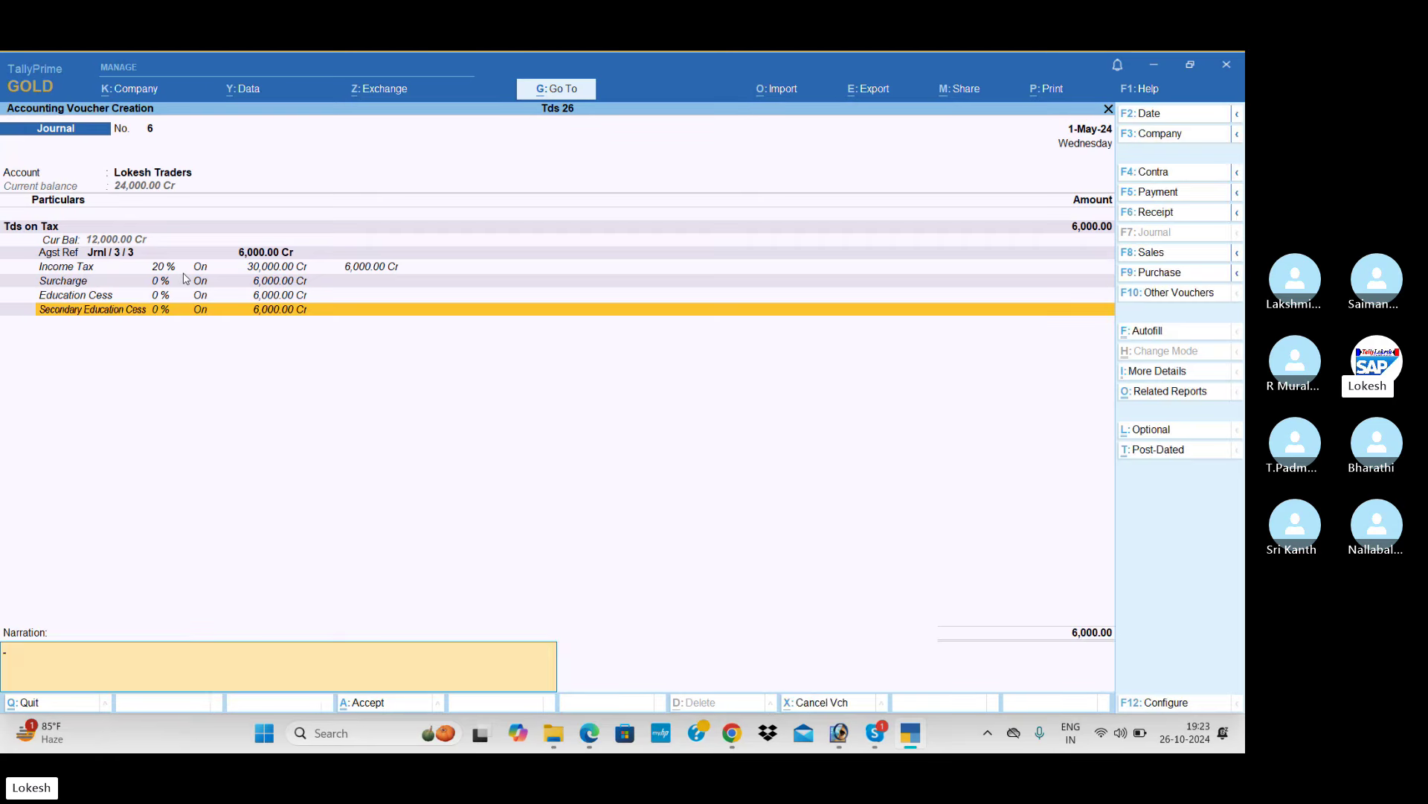
pyautogui.press('Return')
pyautogui.press('Return')
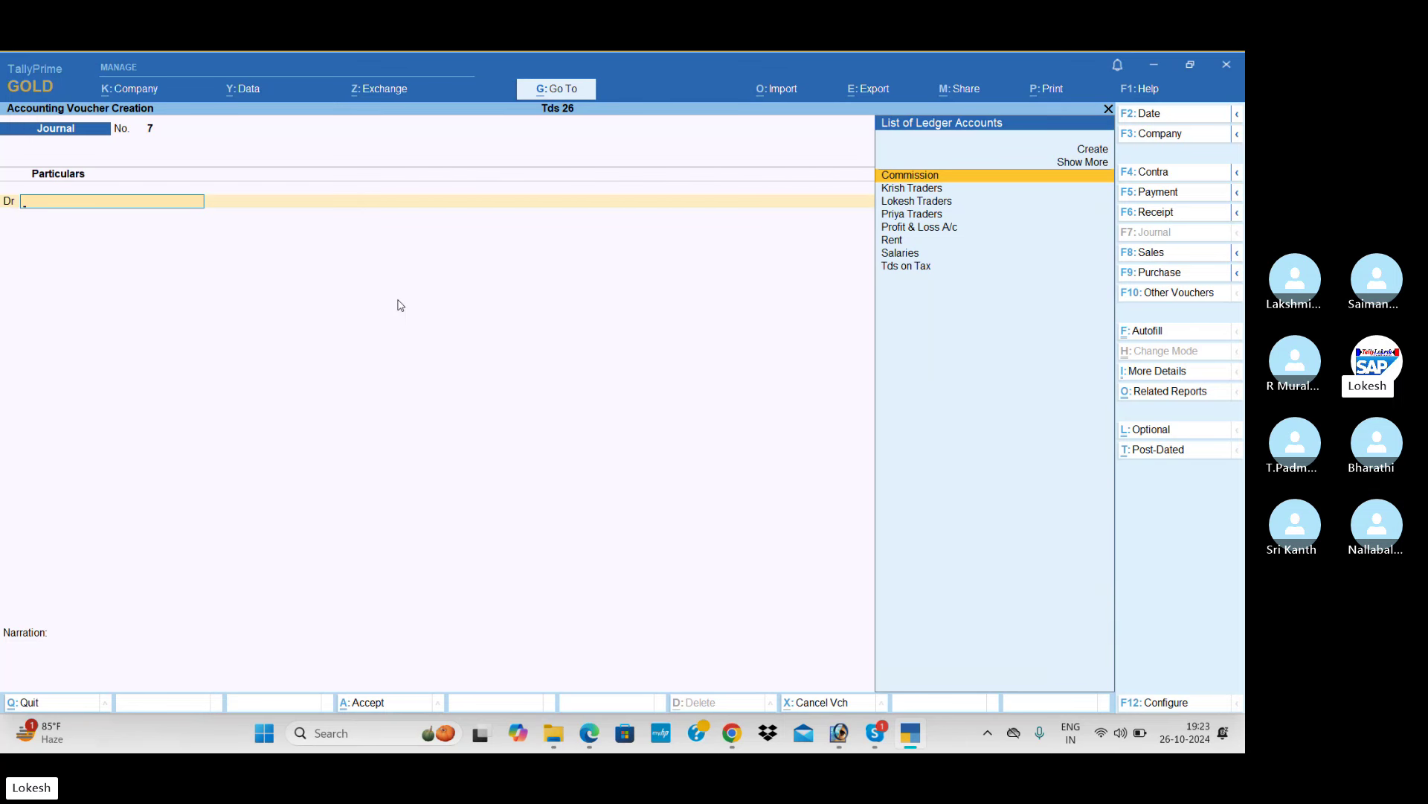
# - Quit voucher creation and bring up the list of additional reports
pyautogui.press('Escape')
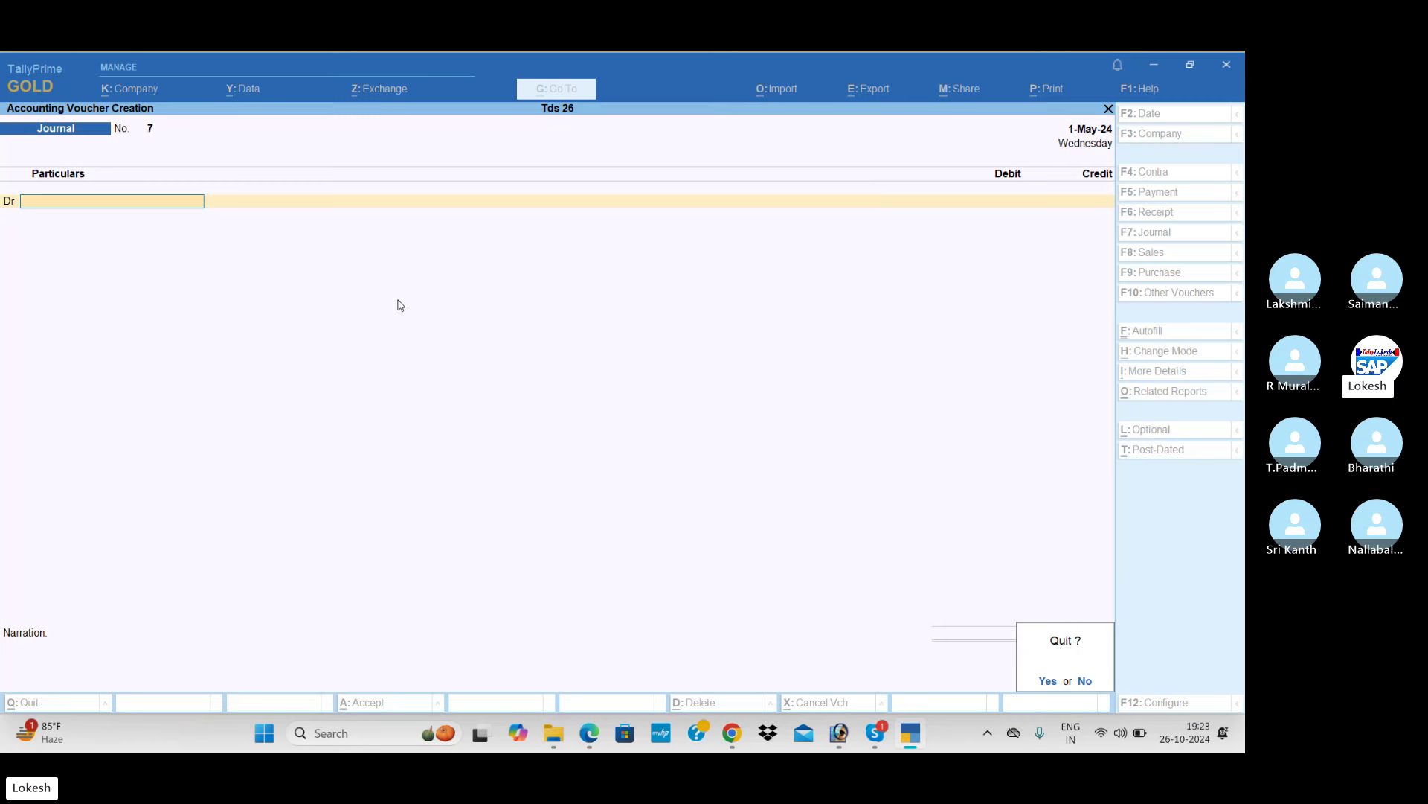
pyautogui.press('y')
pyautogui.press('Down')
pyautogui.press('Down')
pyautogui.press('Down')
pyautogui.press('Down')
pyautogui.press('Down')
pyautogui.press('Down')
pyautogui.press('Down')
pyautogui.press('Return')
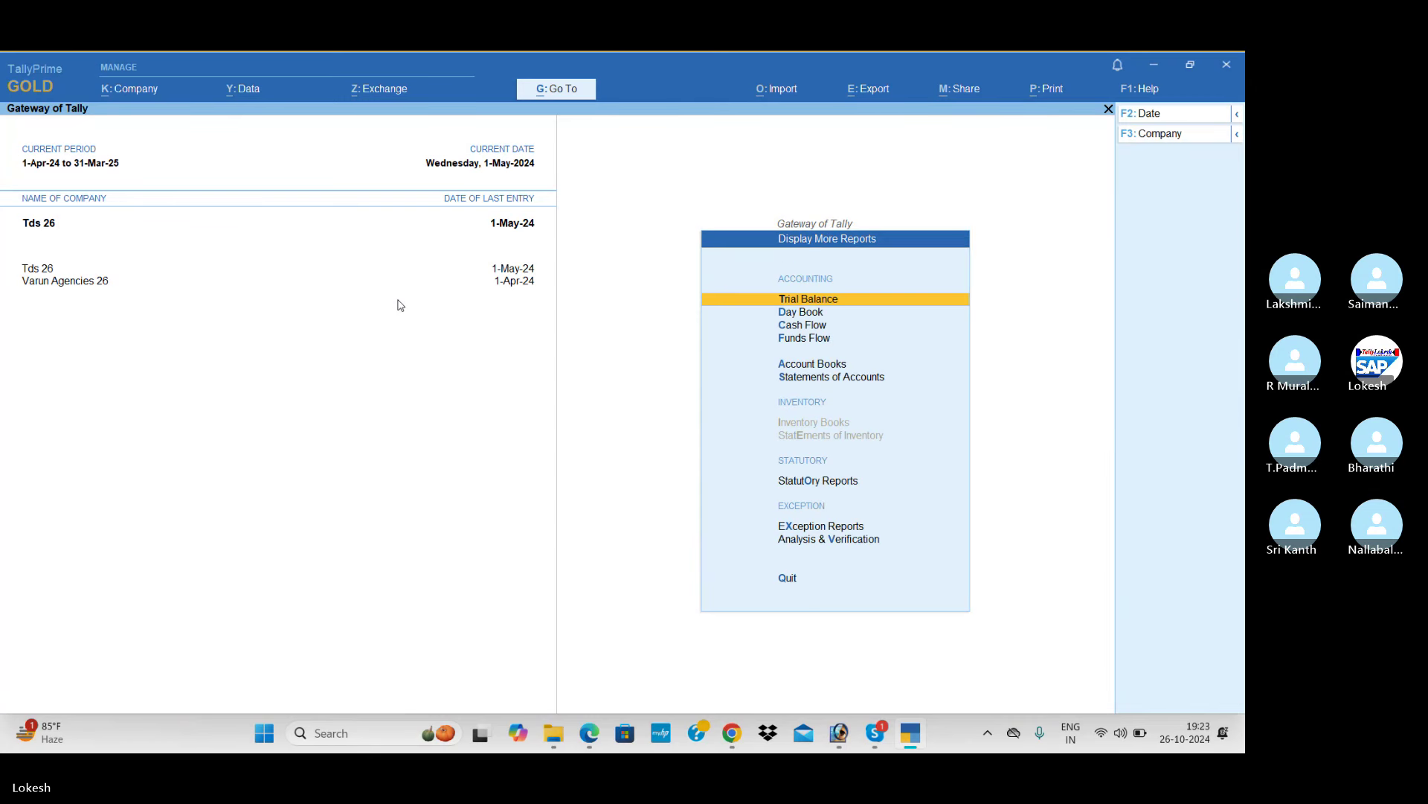
# - View the TDS Outstandings statutory report to check the pending TDS by nature of payment
pyautogui.press('Down')
pyautogui.press('Down')
pyautogui.press('Down')
pyautogui.press('Down')
pyautogui.press('Down')
pyautogui.press('Down')
pyautogui.press('Down')
pyautogui.press('Up')
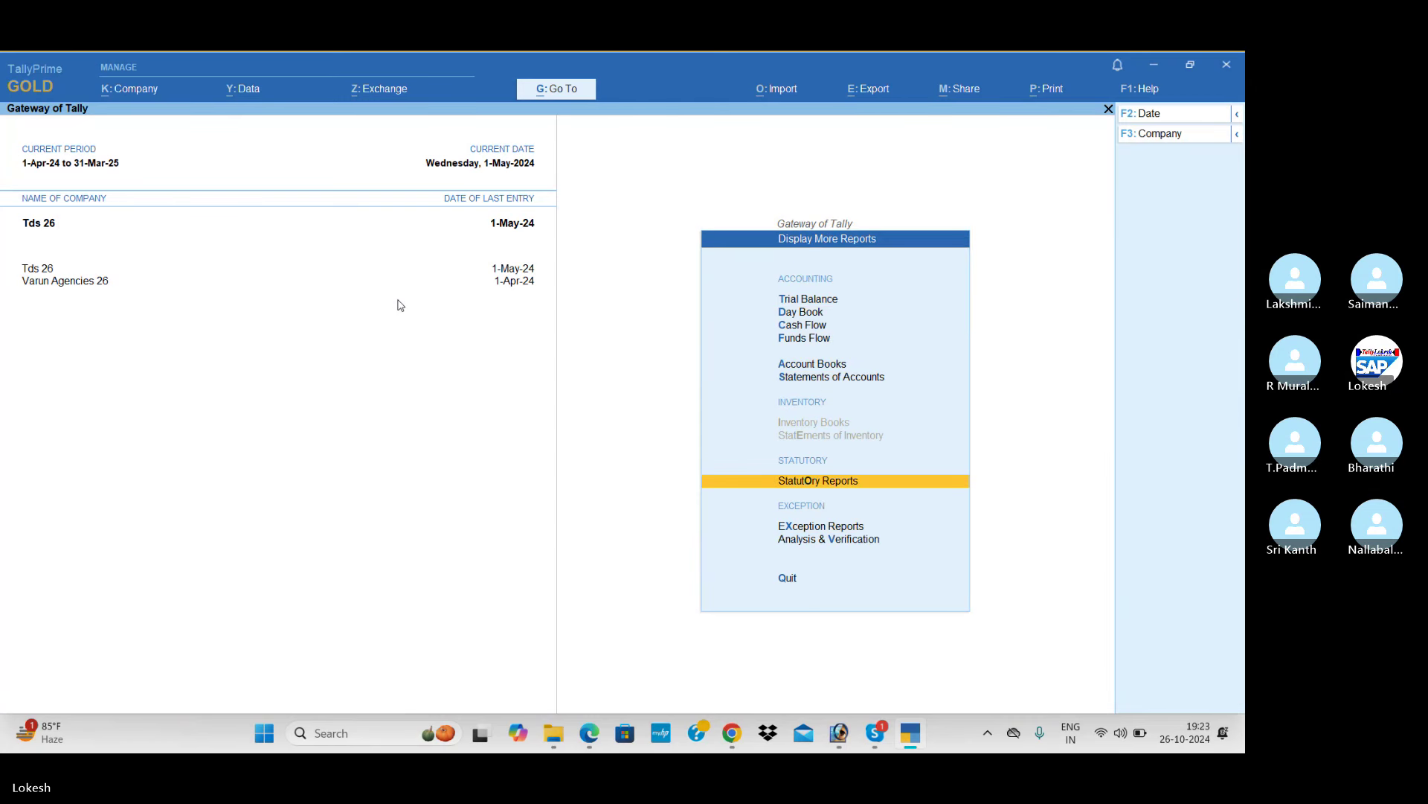
pyautogui.press('Return')
pyautogui.press('Return')
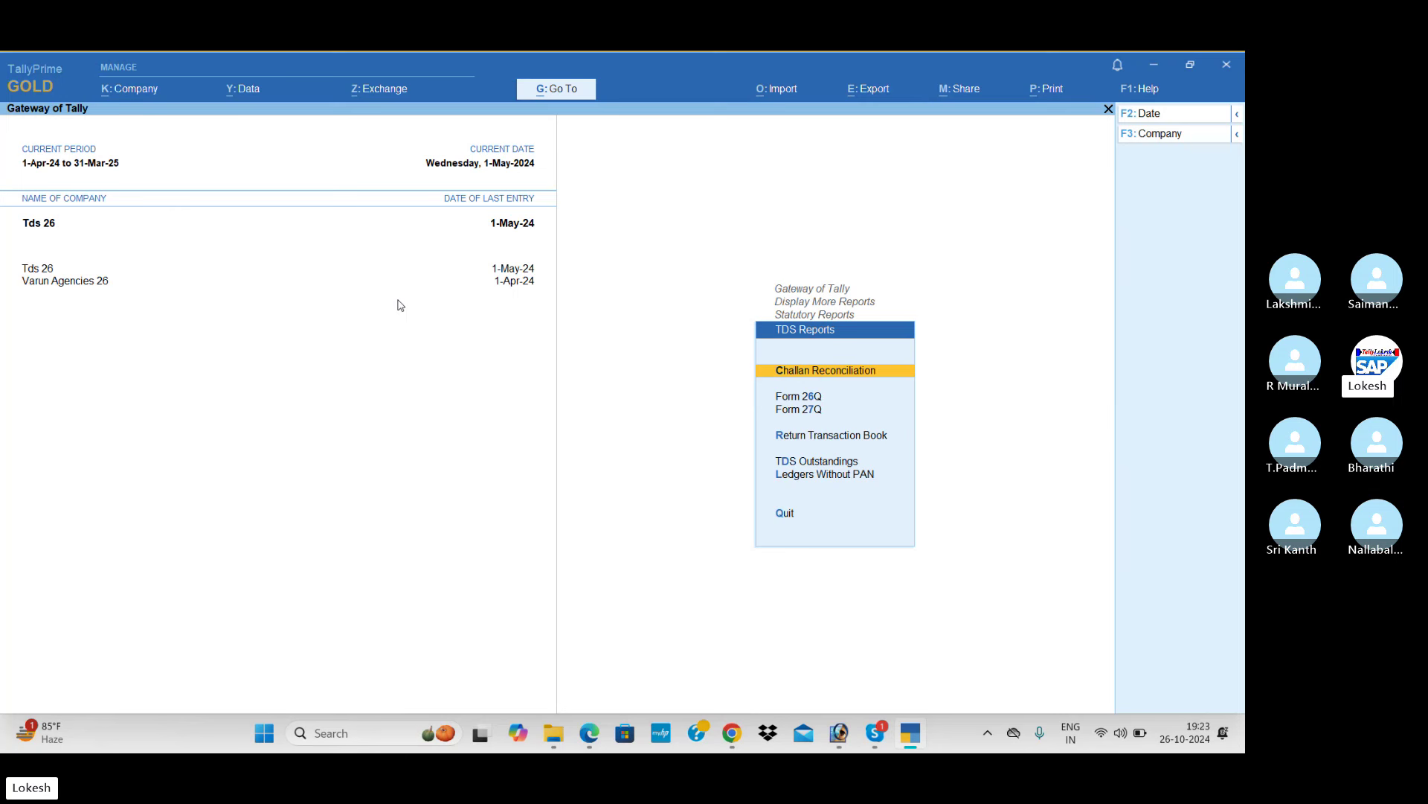
pyautogui.press('Down')
pyautogui.press('Down')
pyautogui.press('Down')
pyautogui.press('Down')
pyautogui.press('Return')
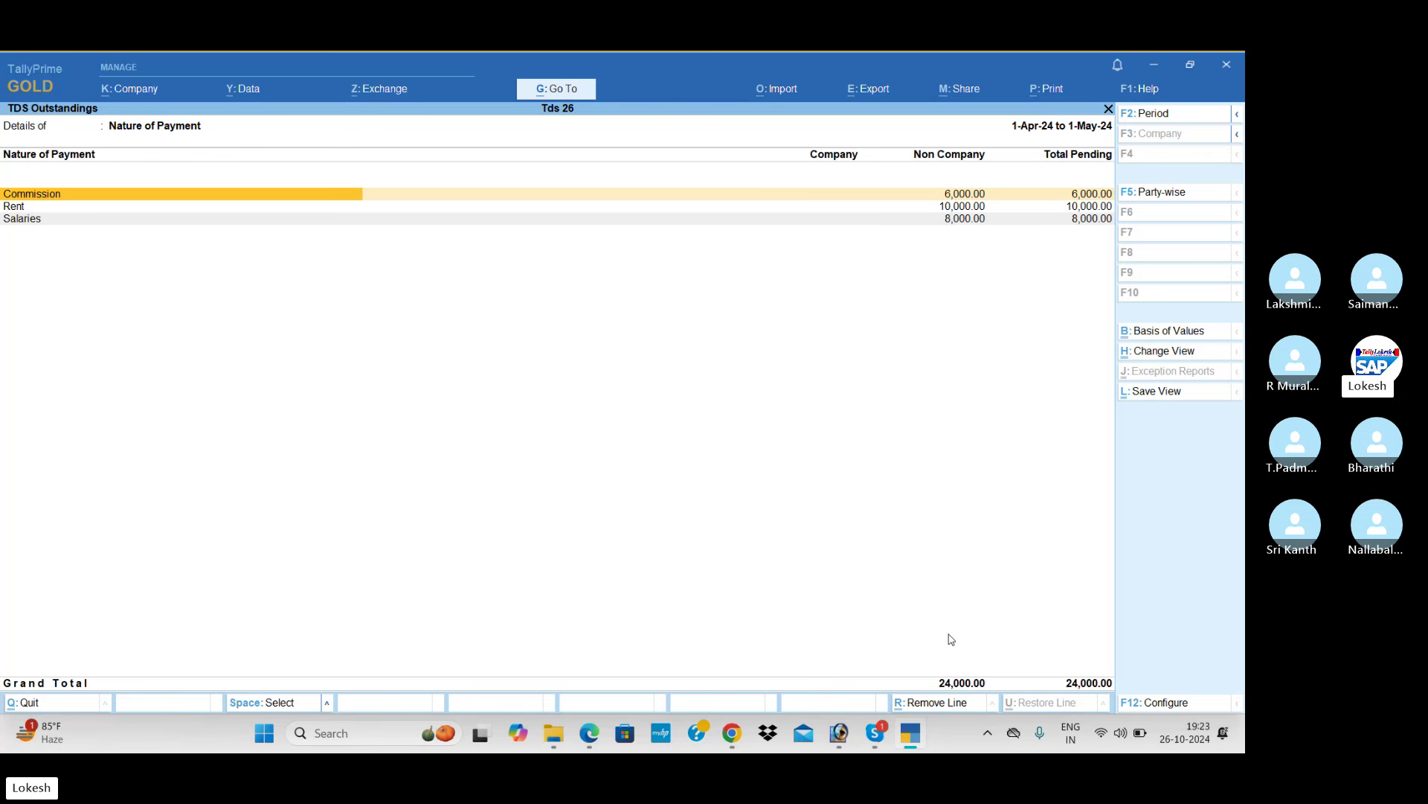
# - View the outstanding Bills Payable report in detail to check each party's journal entries and pending amount
pyautogui.press('Escape')
pyautogui.press('Escape')
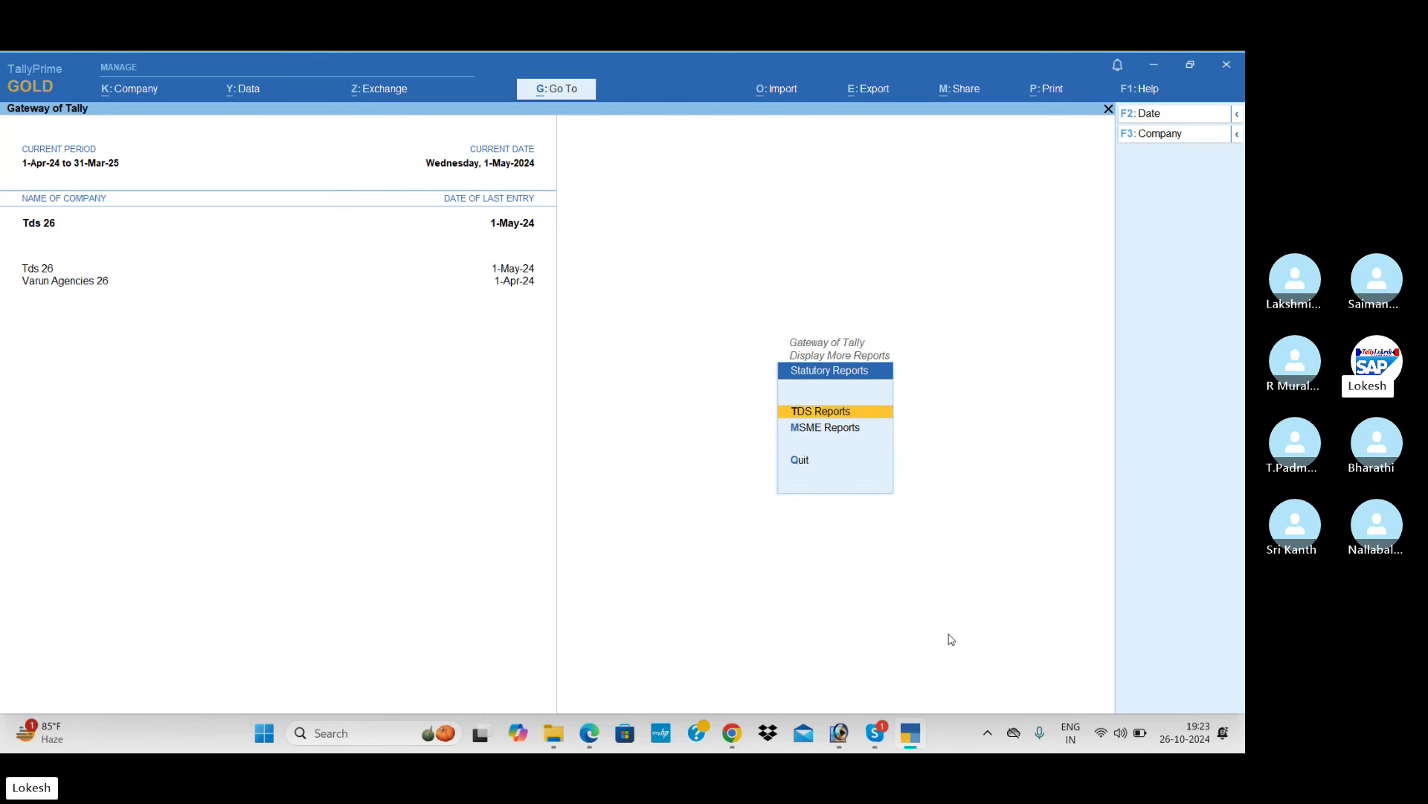
pyautogui.press('Escape')
pyautogui.press('Up')
pyautogui.press('Up')
pyautogui.press('Down')
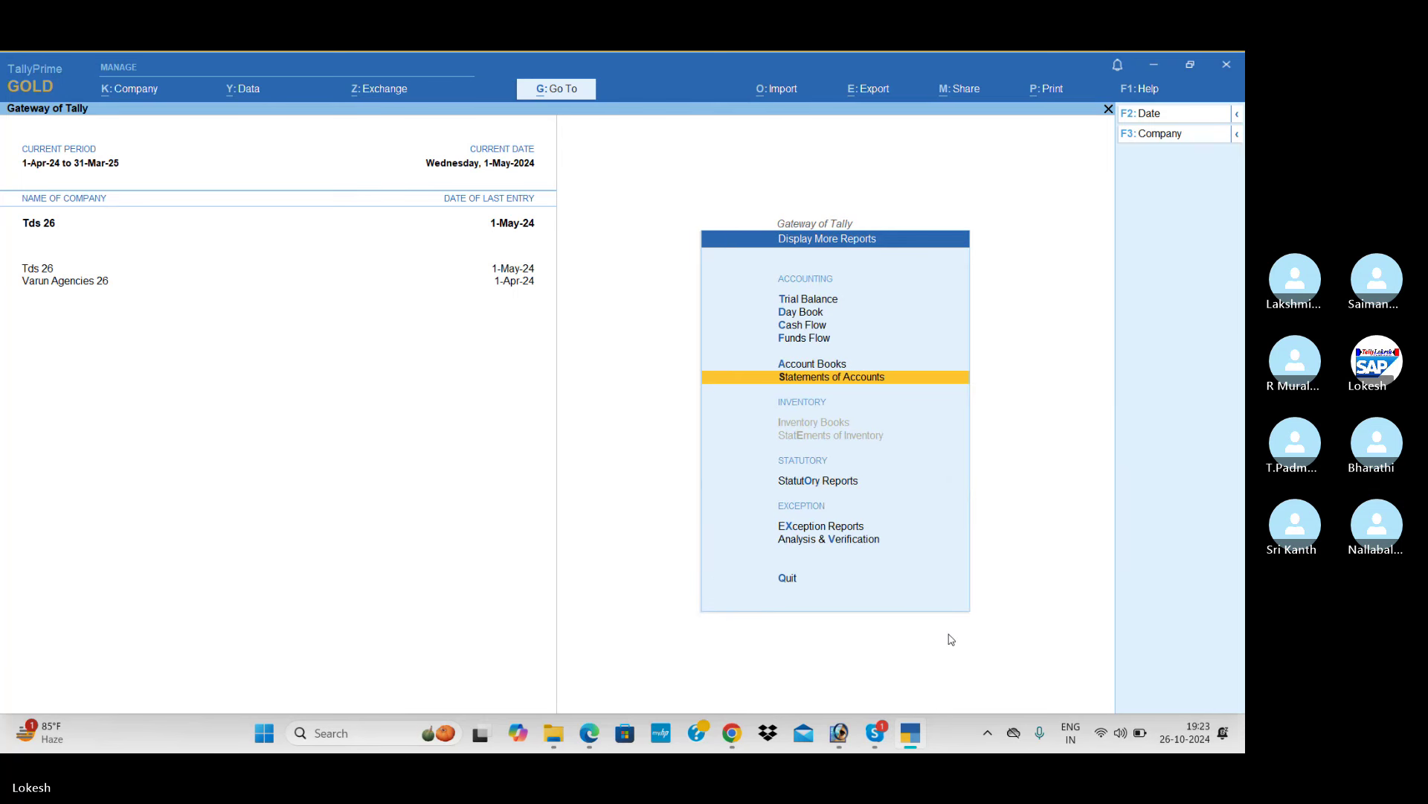
pyautogui.press('Return')
pyautogui.press('Return')
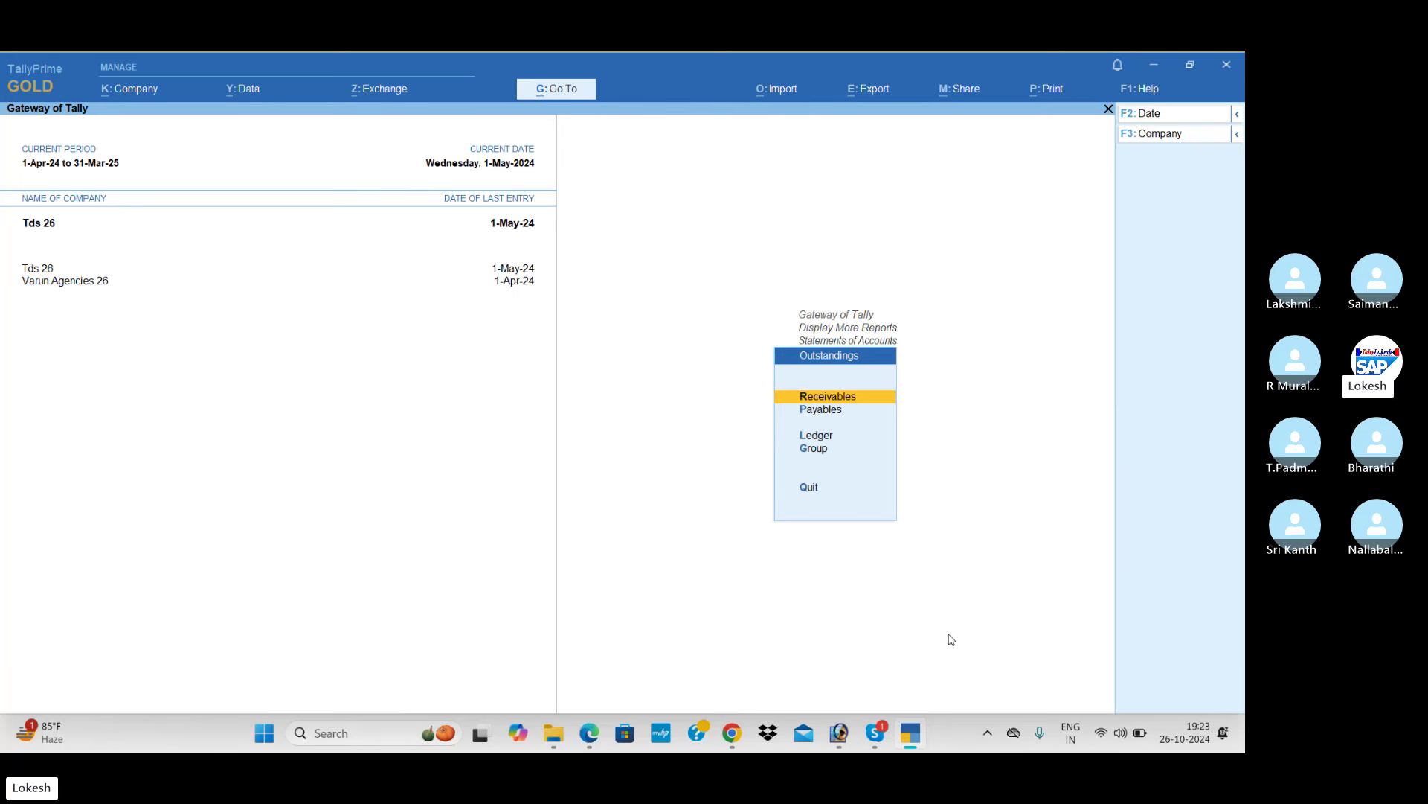
pyautogui.press('Down')
pyautogui.press('Return')
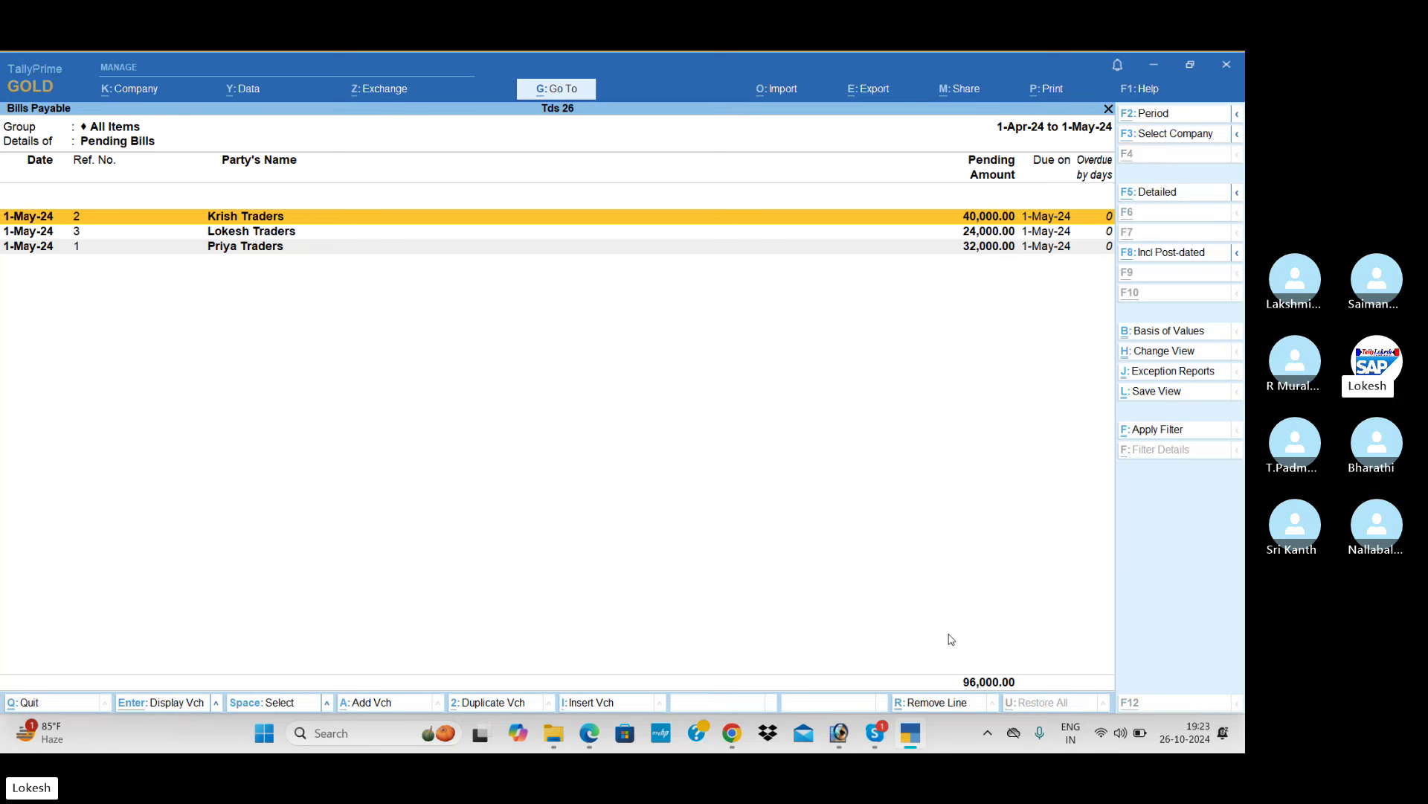
pyautogui.hotkey('alt', 'F5')
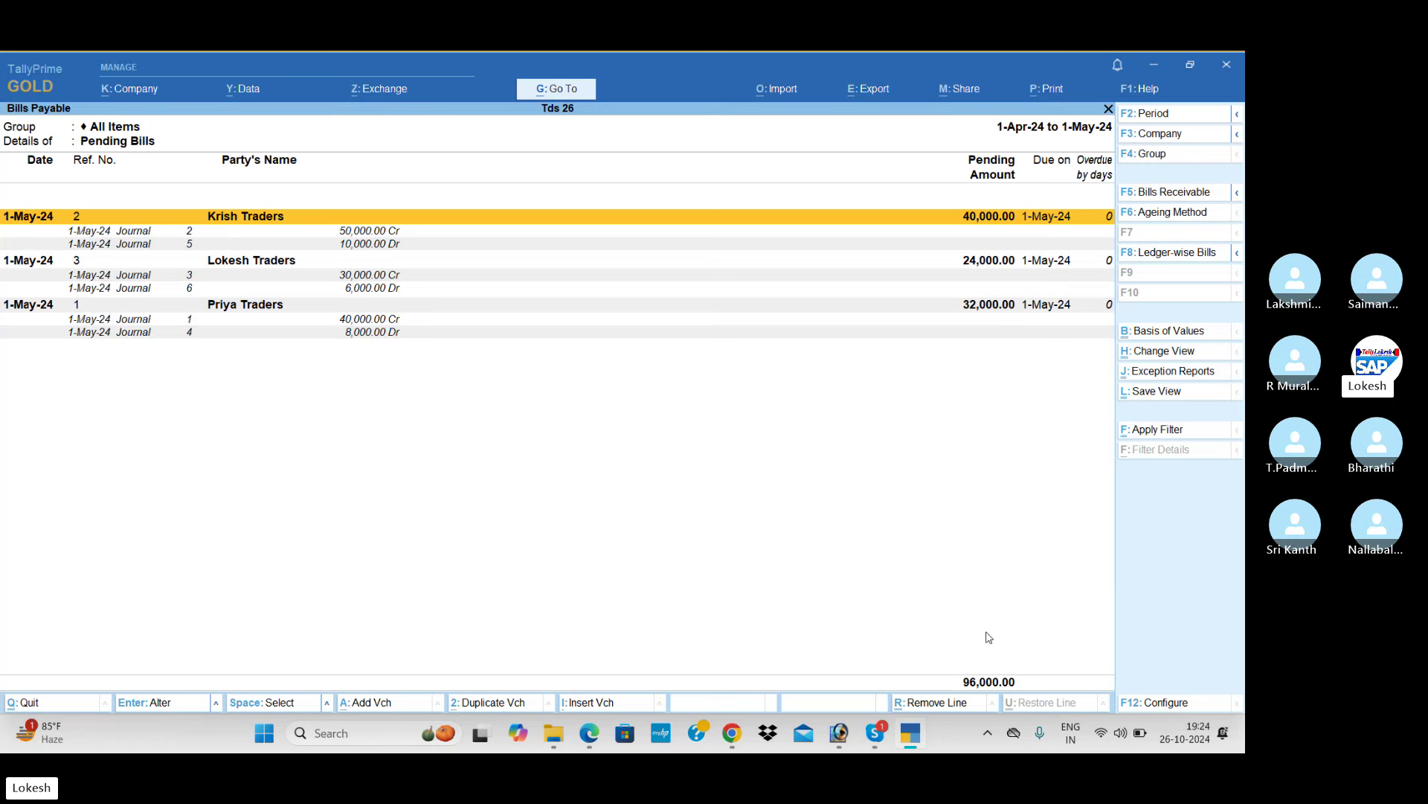
# - Leave the Bills Payable report and return to voucher creation
pyautogui.press('Escape')
pyautogui.press('Escape')
pyautogui.press('Escape')
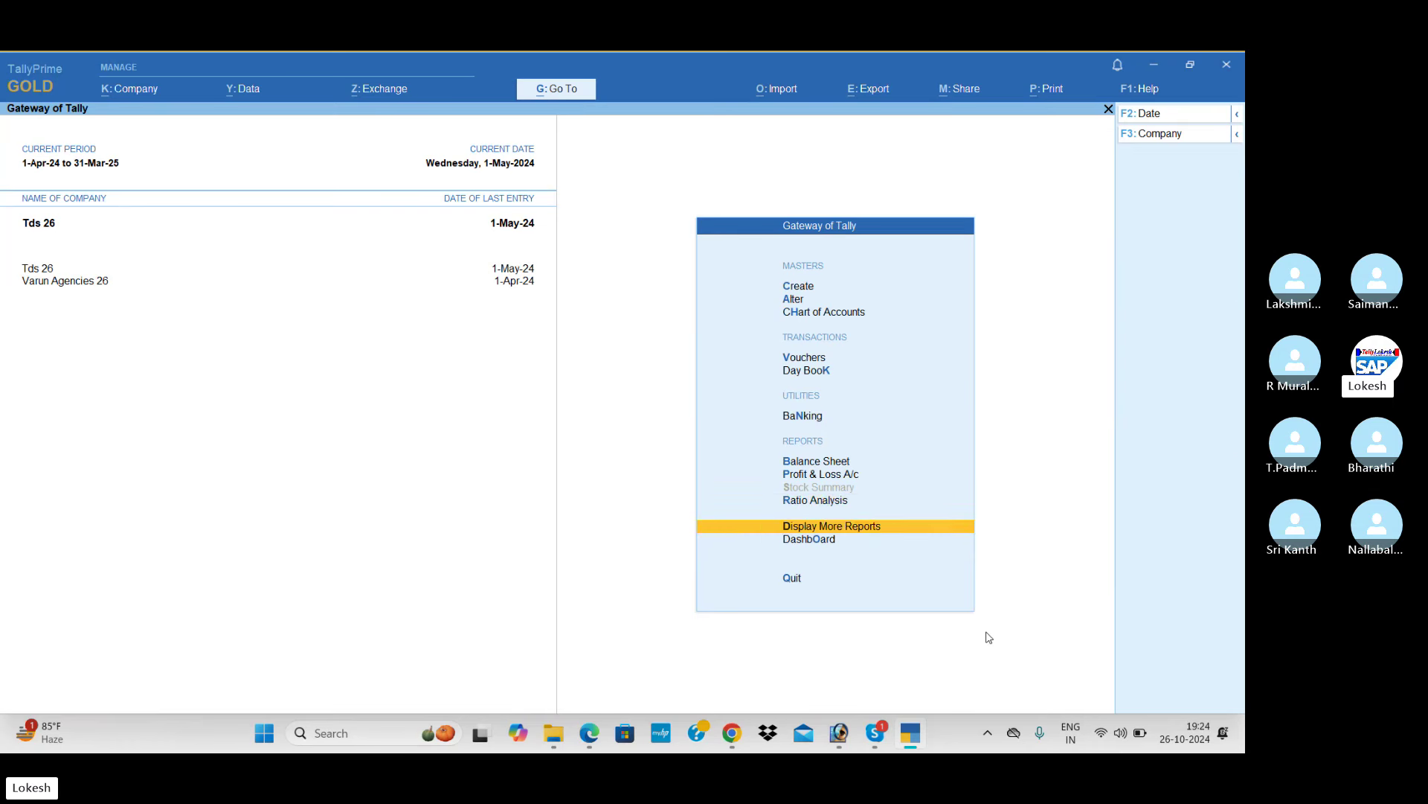
pyautogui.press('Up')
pyautogui.press('Up')
pyautogui.press('Up')
pyautogui.press('Up')
pyautogui.press('Up')
pyautogui.press('Up')
pyautogui.press('Return')
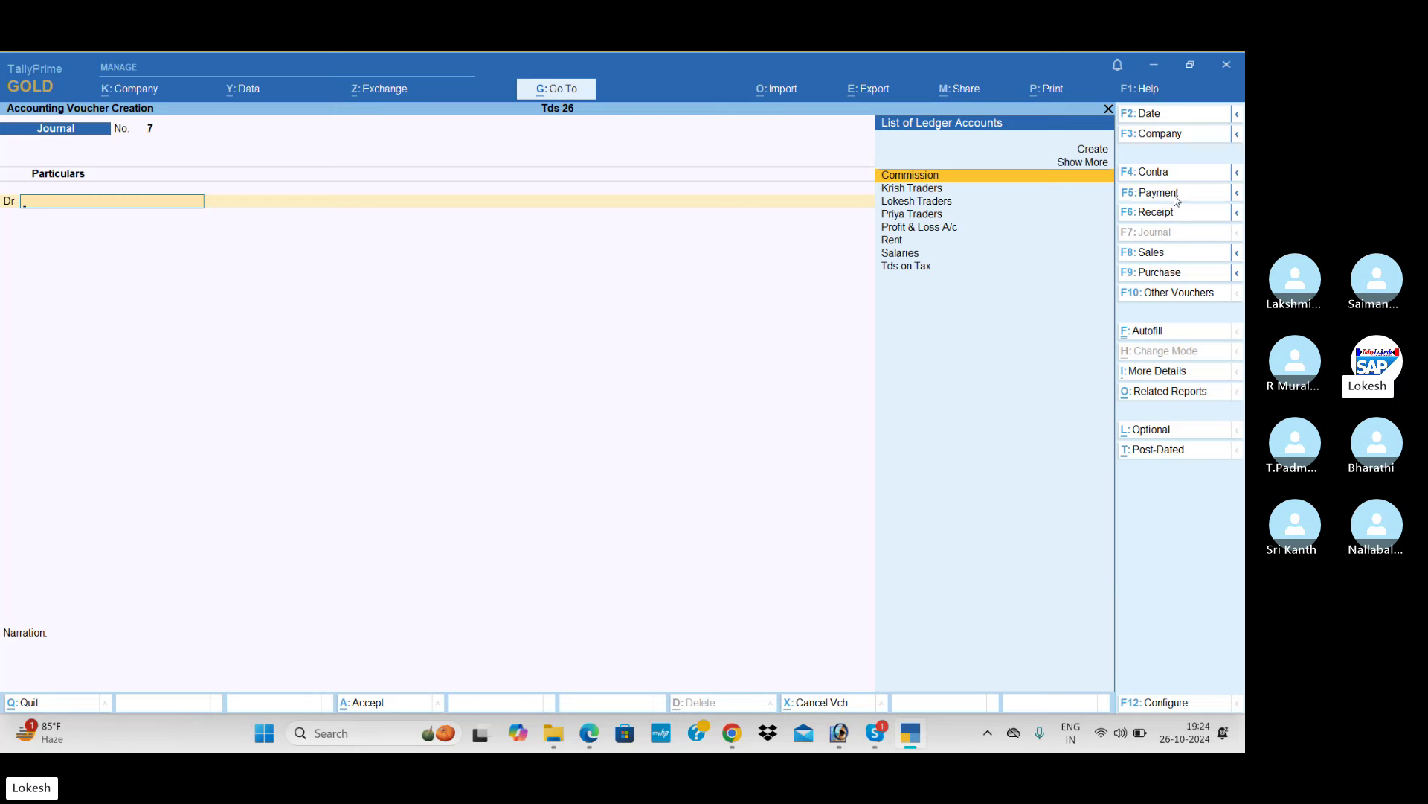
# - Switch to a payment voucher and set its date to 1-5
pyautogui.click(1172, 192)
pyautogui.click(1149, 113)
pyautogui.write('1')
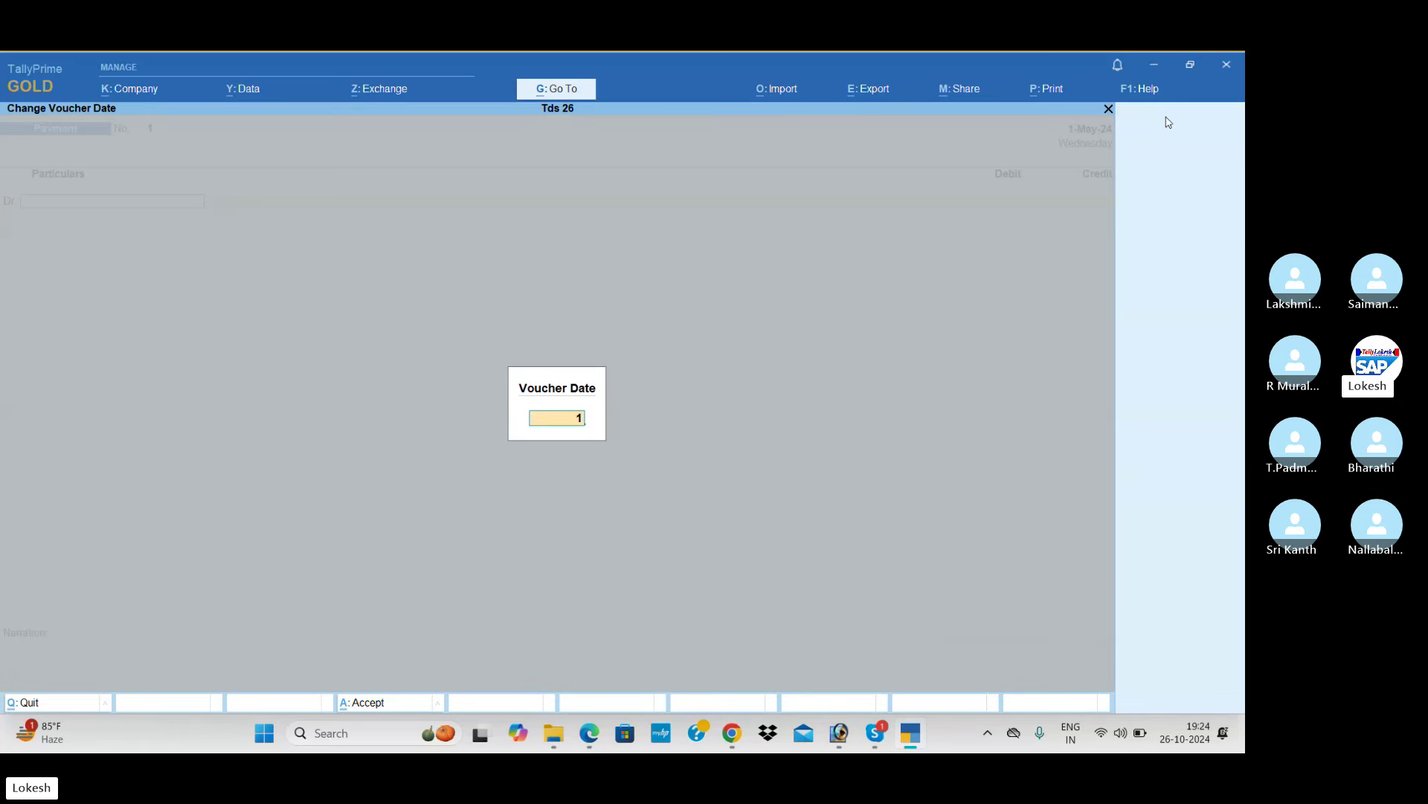
pyautogui.write('-5')
pyautogui.press('Return')
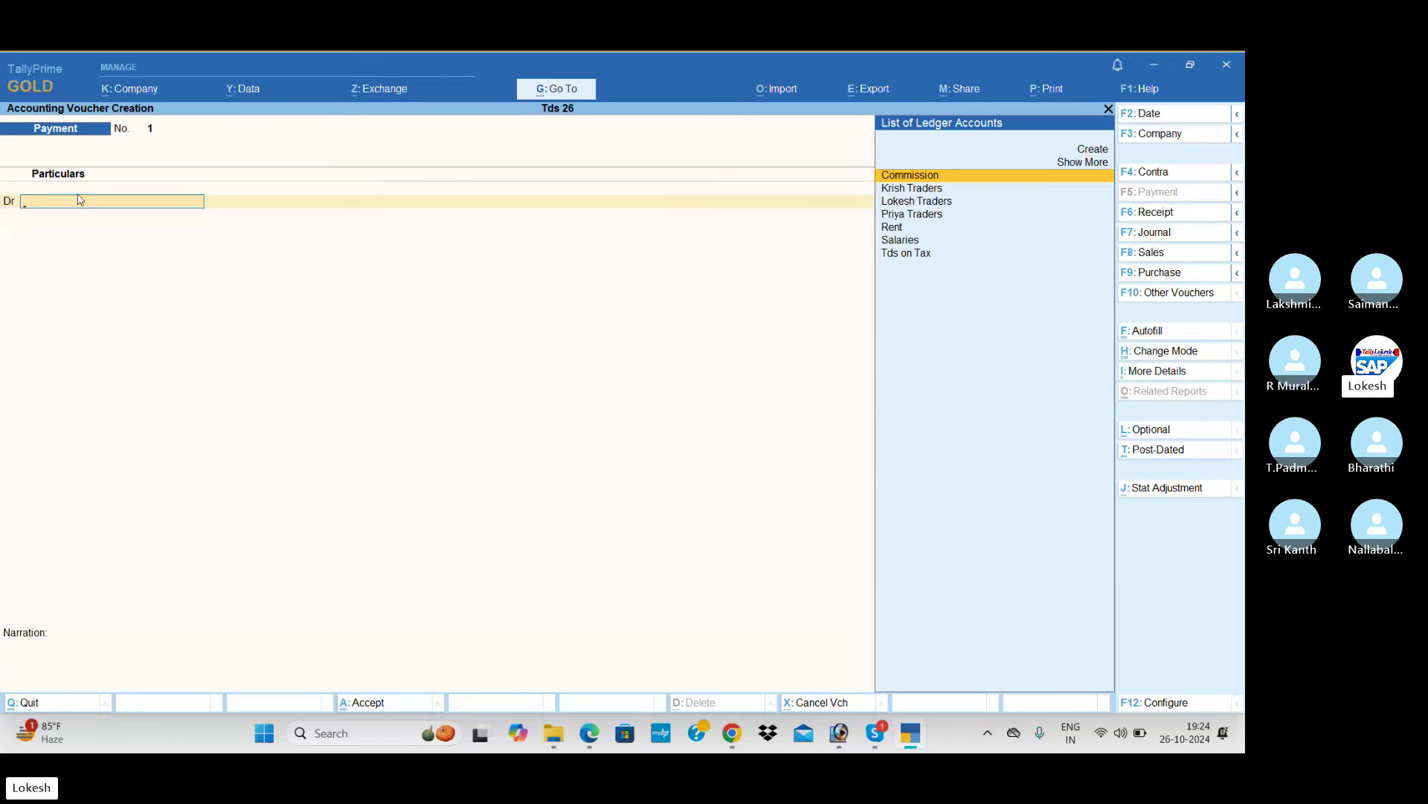
# - Autofill a TDS Stat Payment for the period 1-May-24 to 31-May-24, with deducted till date 1-5-2024
pyautogui.click(1170, 336)
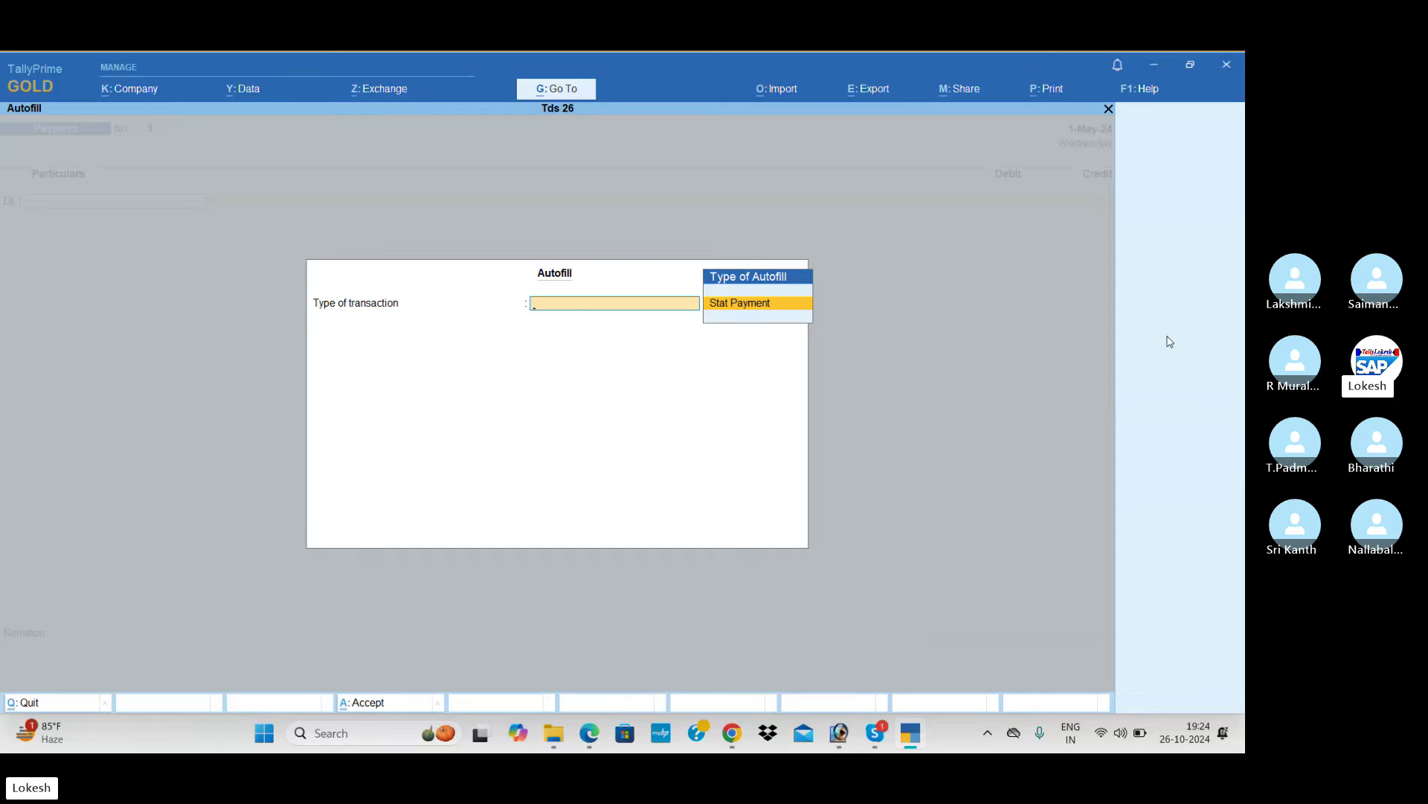
pyautogui.press('Return')
pyautogui.press('Return')
pyautogui.write('1')
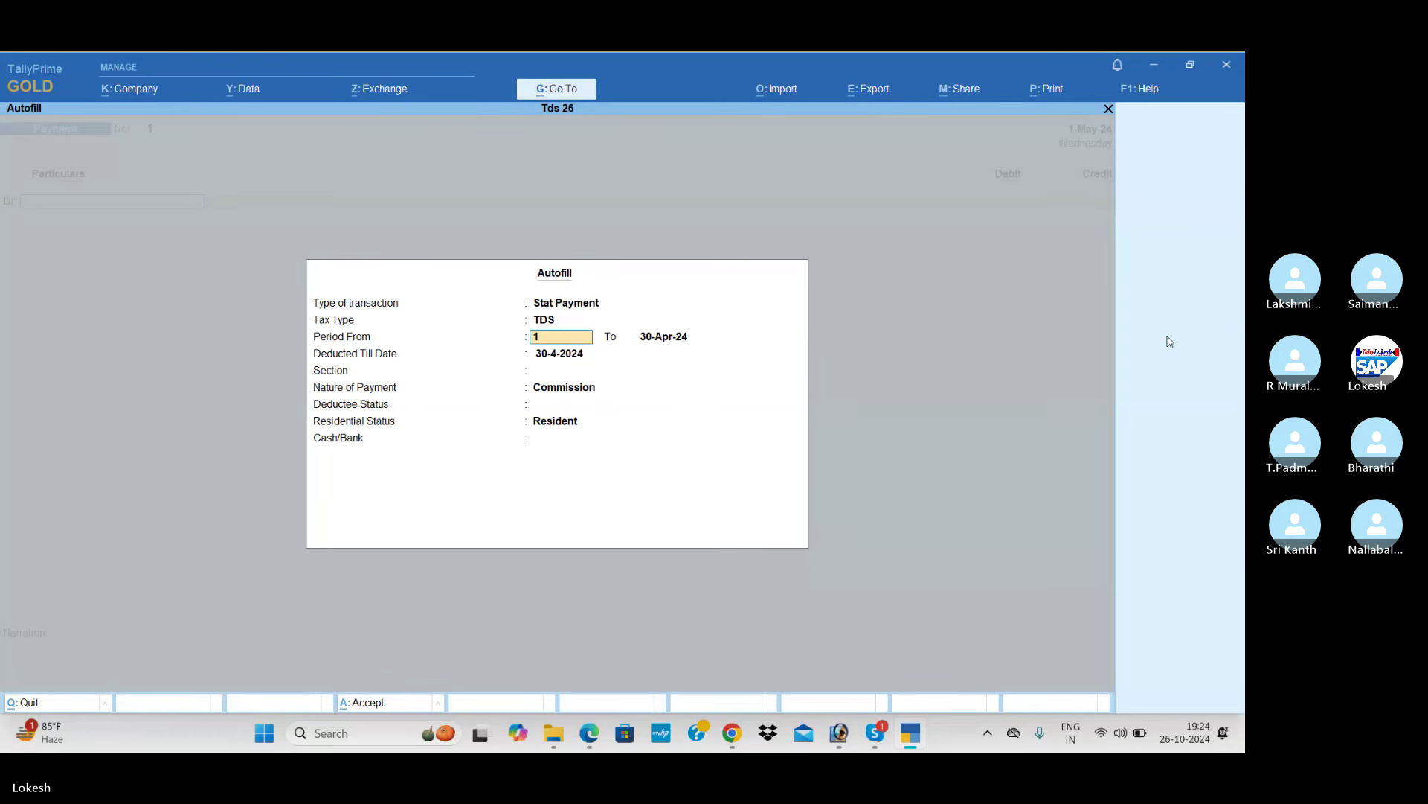
pyautogui.write('-5')
pyautogui.press('Return')
pyautogui.write('31-5')
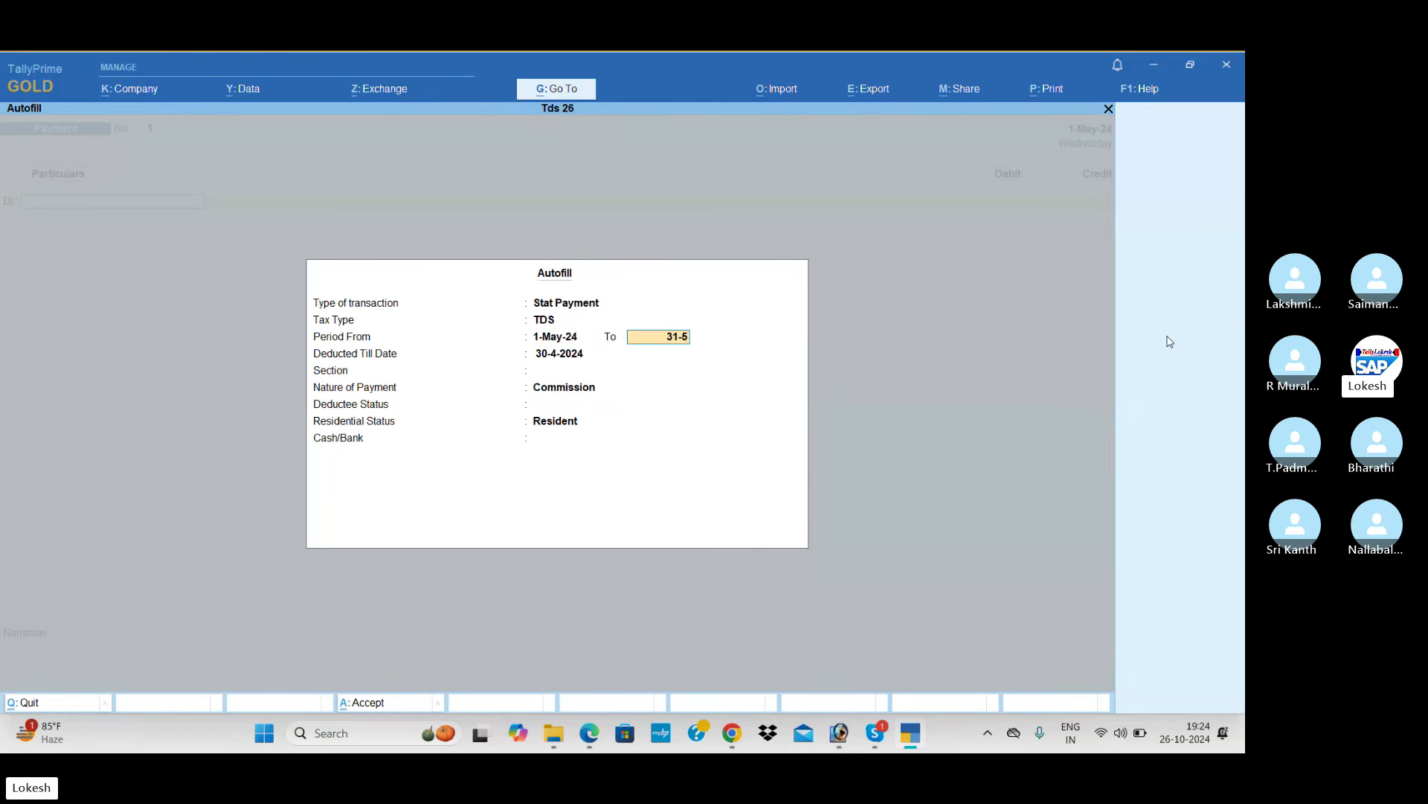
pyautogui.press('Return')
pyautogui.write('1-5')
pyautogui.press('Return')
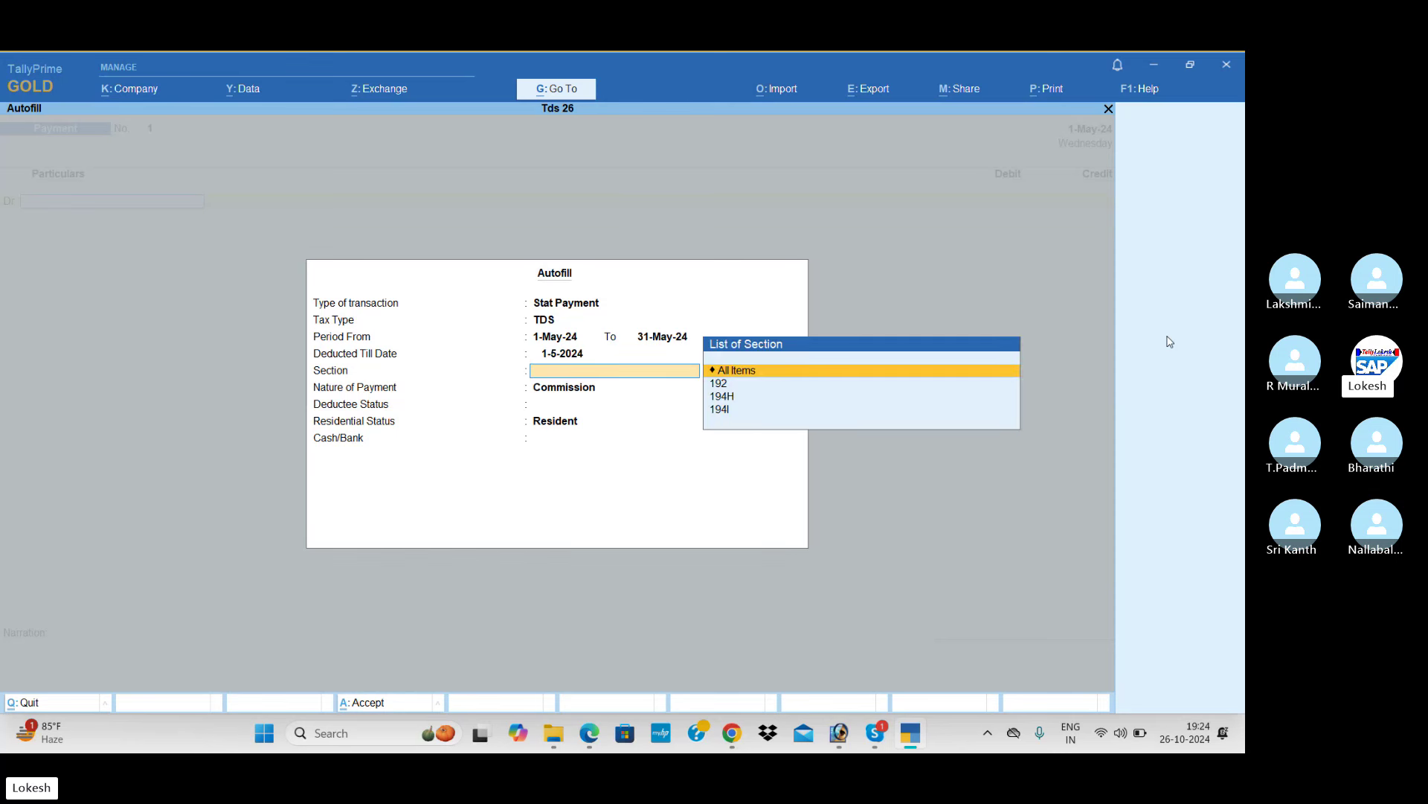
# - Select All Items for section, nature of payment, deductee status and residential status, pay from Cash, and save the TDS payment voucher
pyautogui.press('Return')
pyautogui.press('Up')
pyautogui.press('Return')
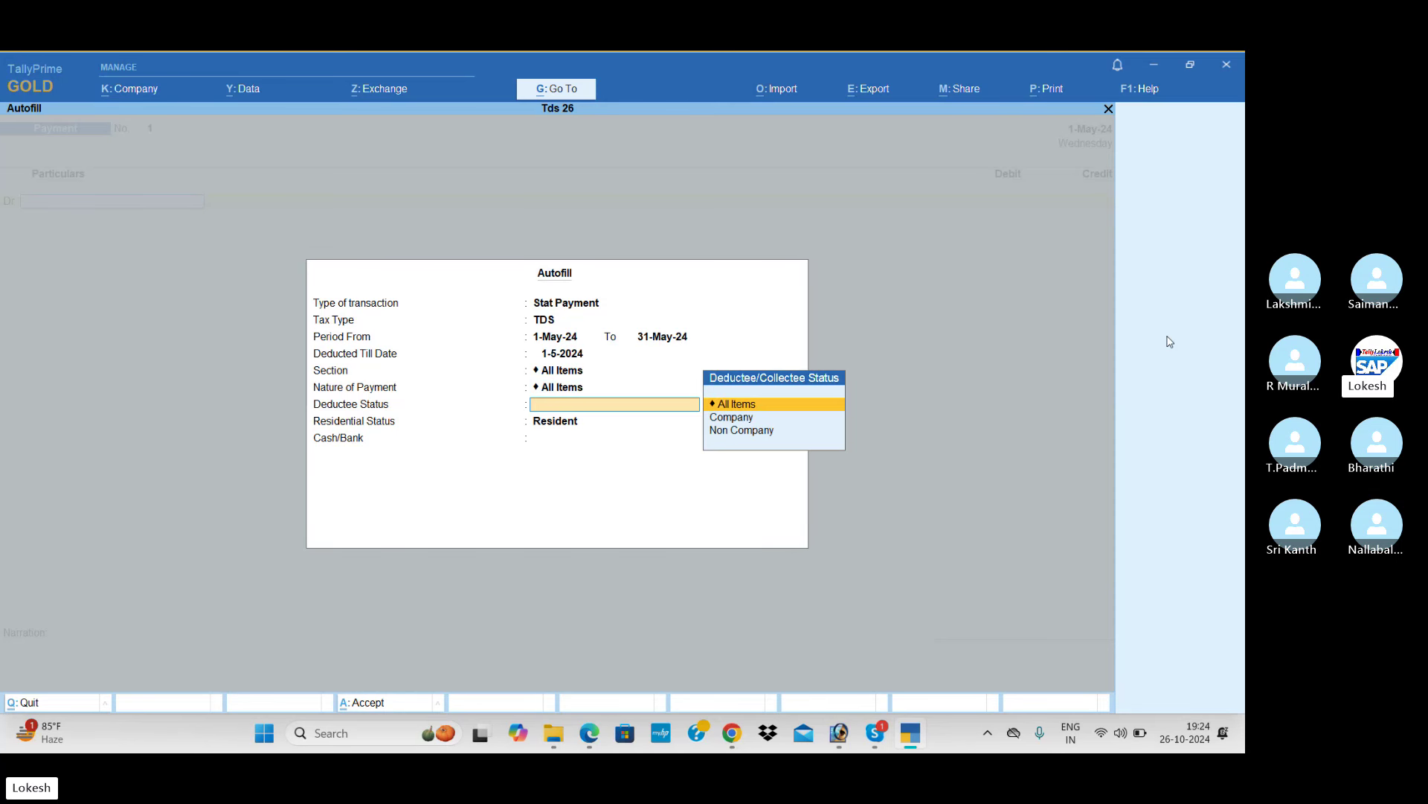
pyautogui.press('Return')
pyautogui.press('Up')
pyautogui.press('Up')
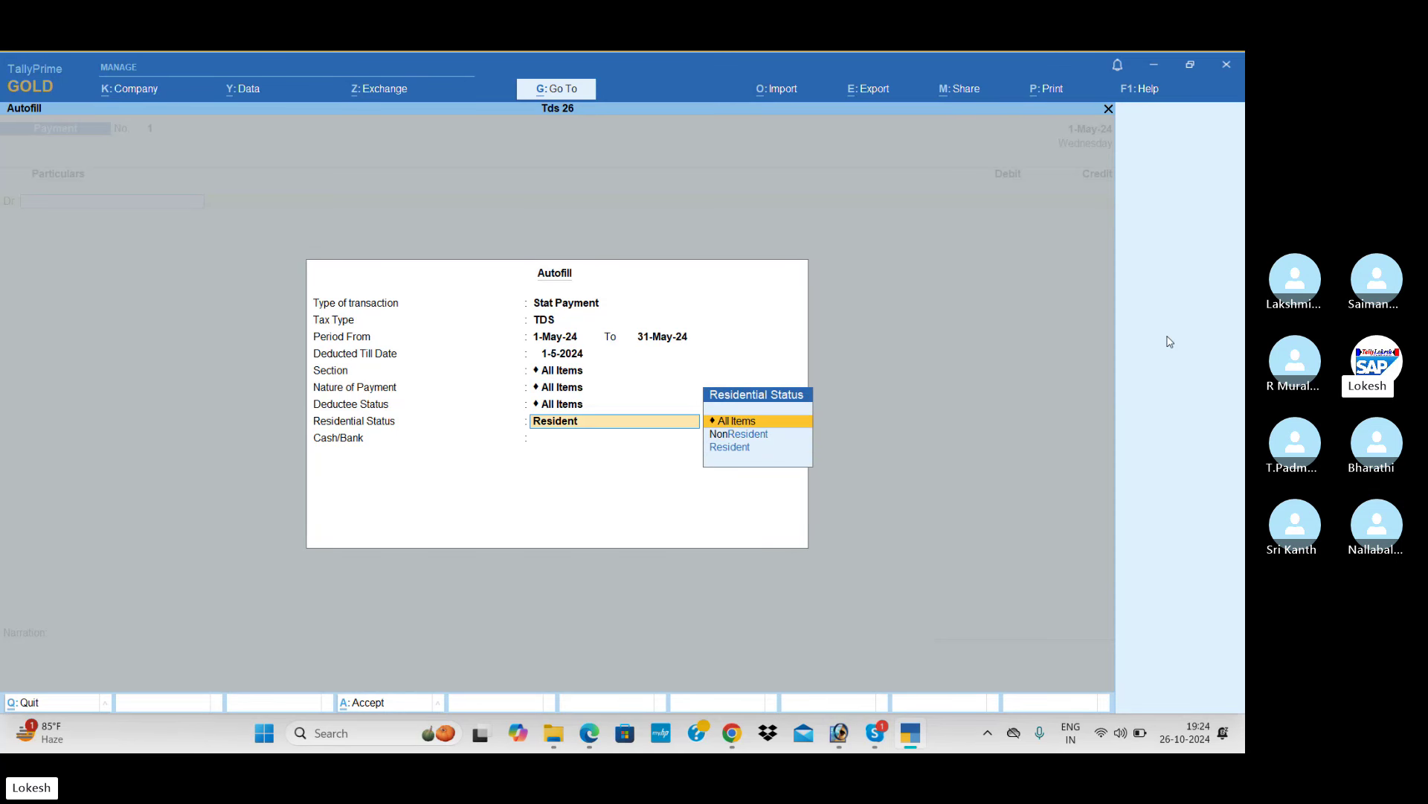
pyautogui.press('Return')
pyautogui.press('Return')
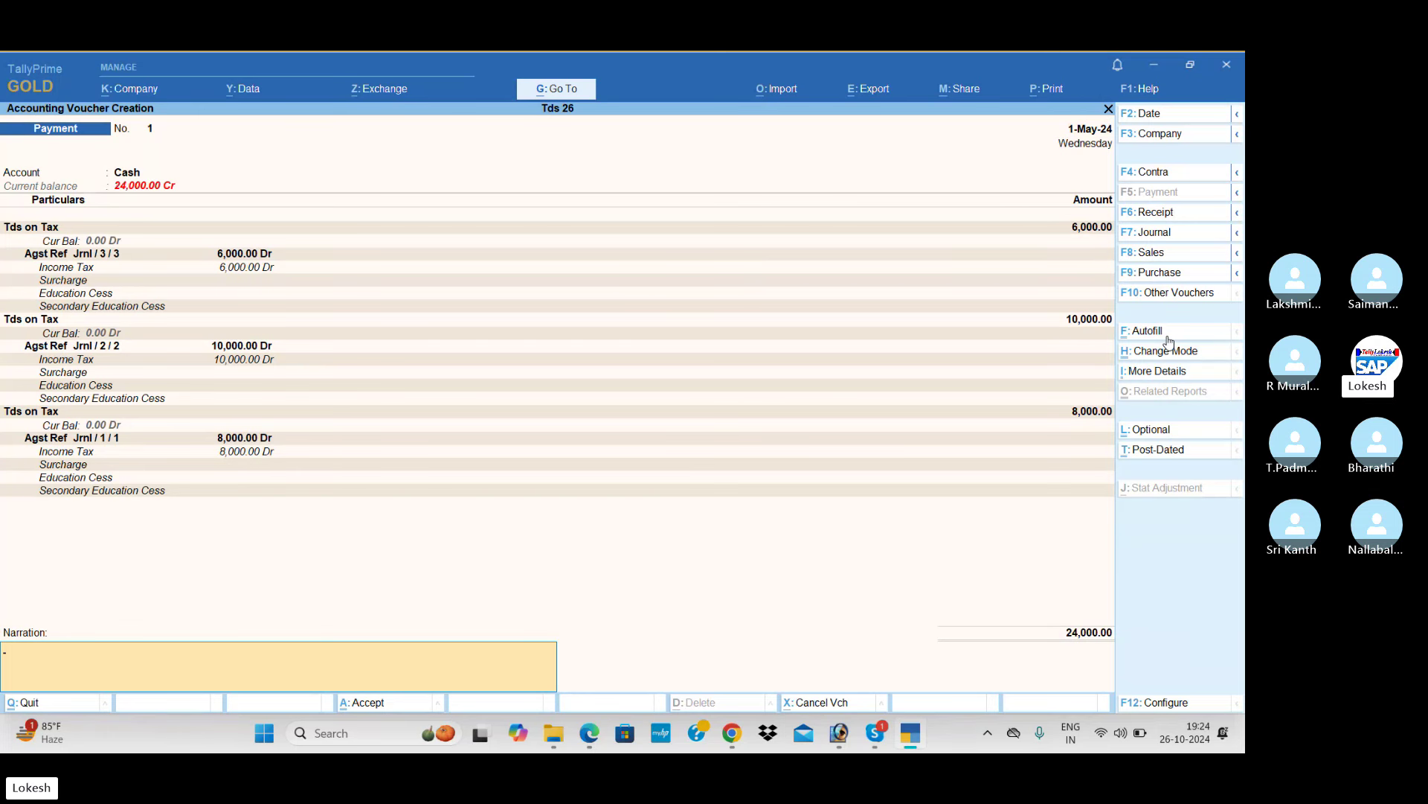
pyautogui.press('Return')
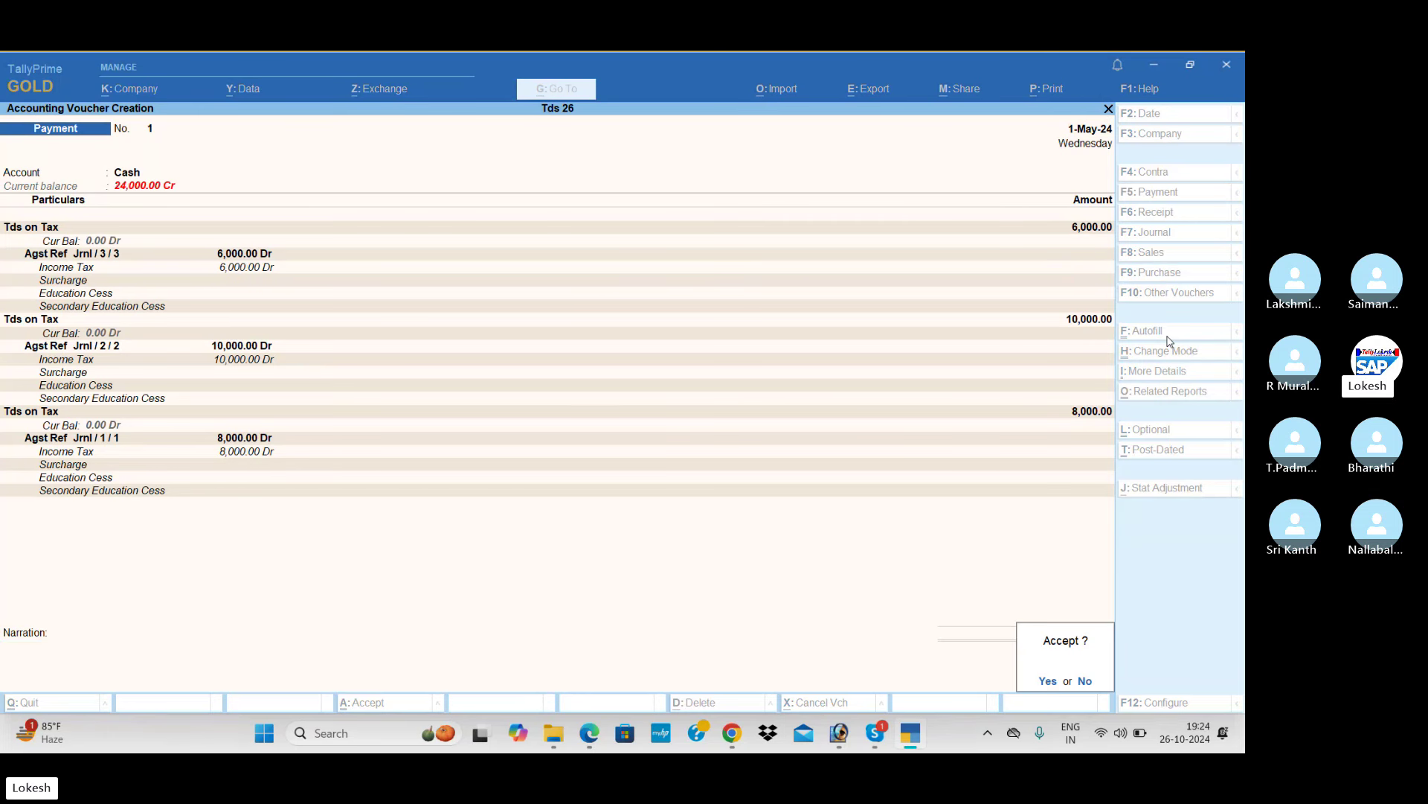
pyautogui.press('Return')
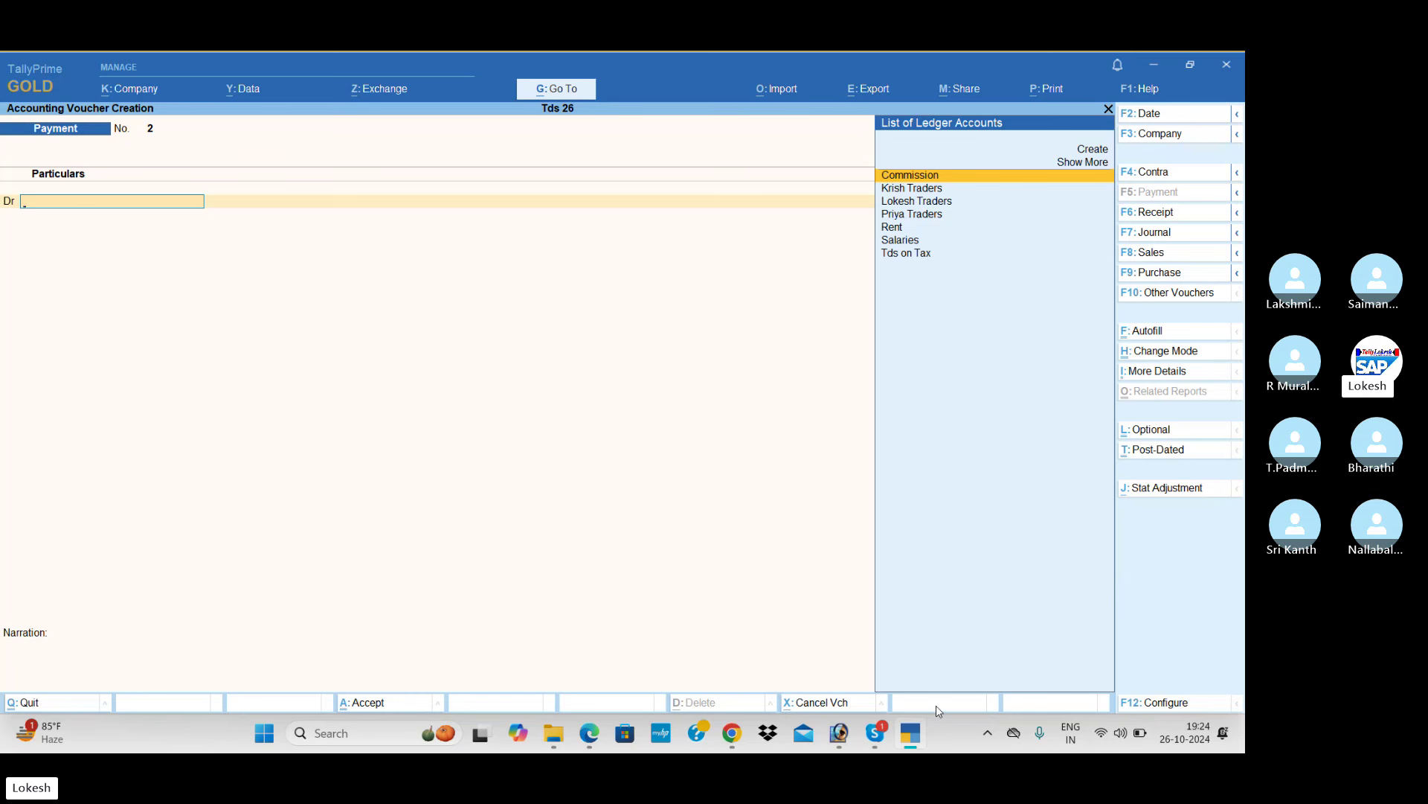
# - Leave payment voucher creation and bring up the list of additional reports
pyautogui.press('Escape')
pyautogui.press('Down')
pyautogui.press('Down')
pyautogui.press('Down')
pyautogui.press('Down')
pyautogui.press('Down')
pyautogui.press('Down')
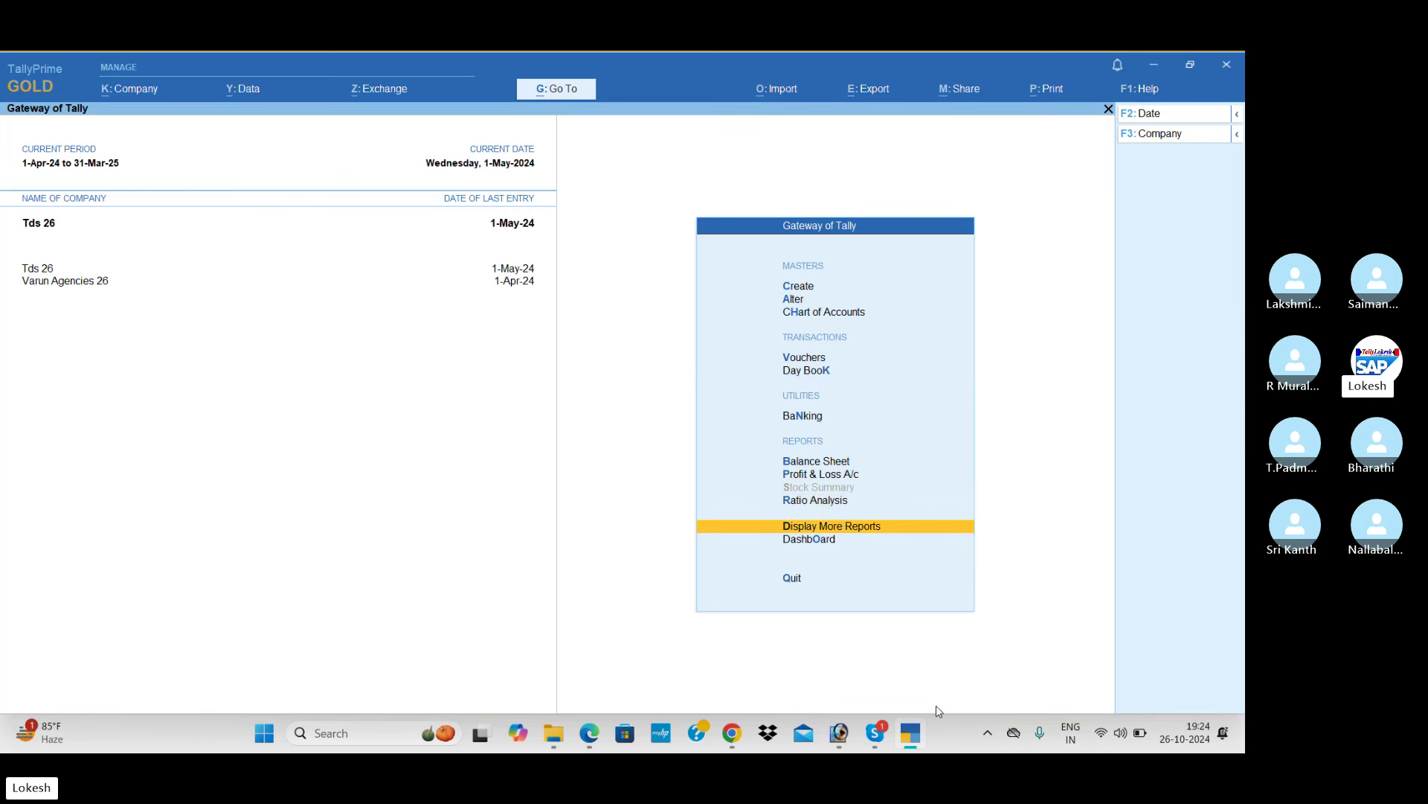
pyautogui.press('Return')
# - View the TDS Outstandings statutory report to check whether any TDS is still pending after the payment
pyautogui.press('Down')
pyautogui.press('Down')
pyautogui.press('Down')
pyautogui.press('Down')
pyautogui.press('Down')
pyautogui.press('Down')
pyautogui.press('Down')
pyautogui.press('Up')
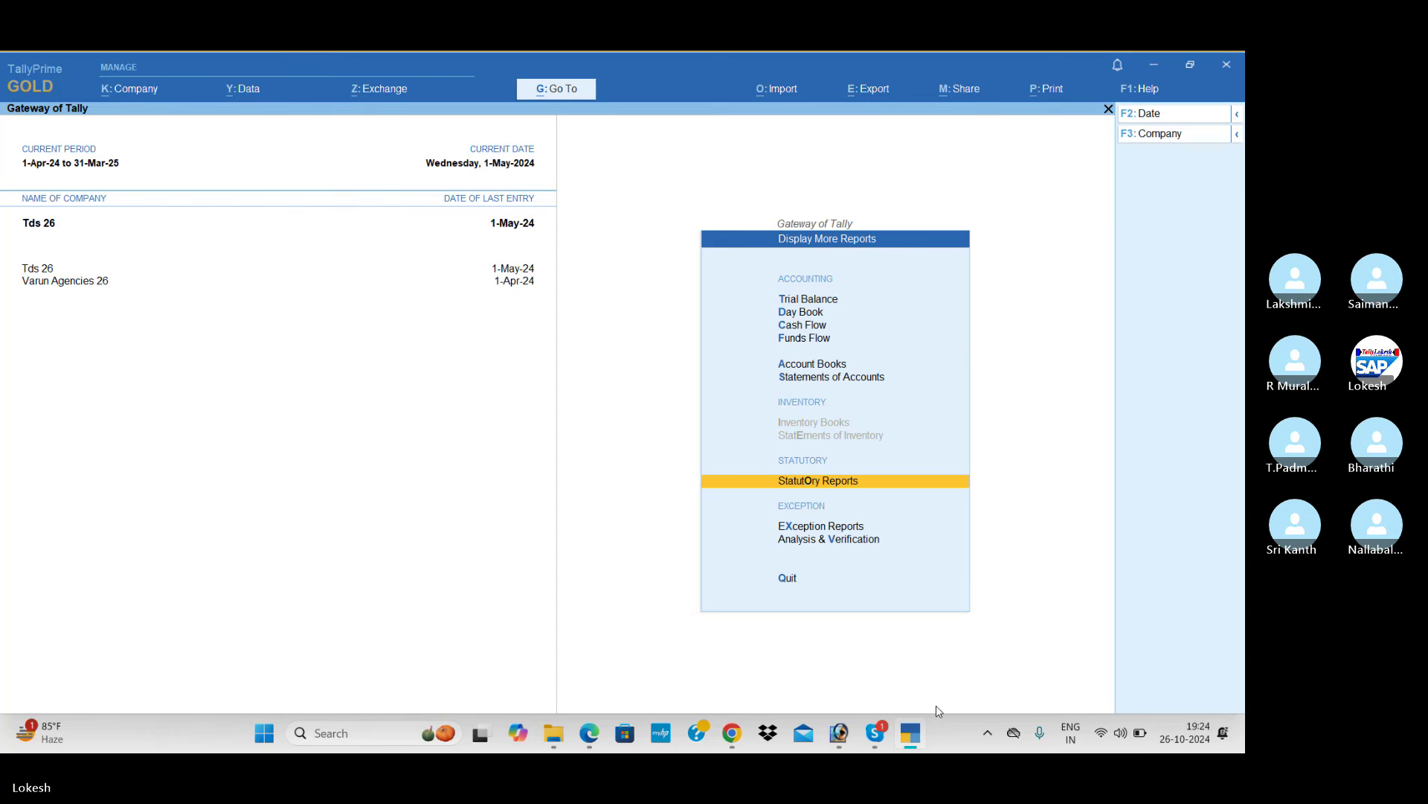
pyautogui.press('Return')
pyautogui.press('Down')
pyautogui.press('Up')
pyautogui.press('Return')
pyautogui.press('Down')
pyautogui.press('Down')
pyautogui.press('Down')
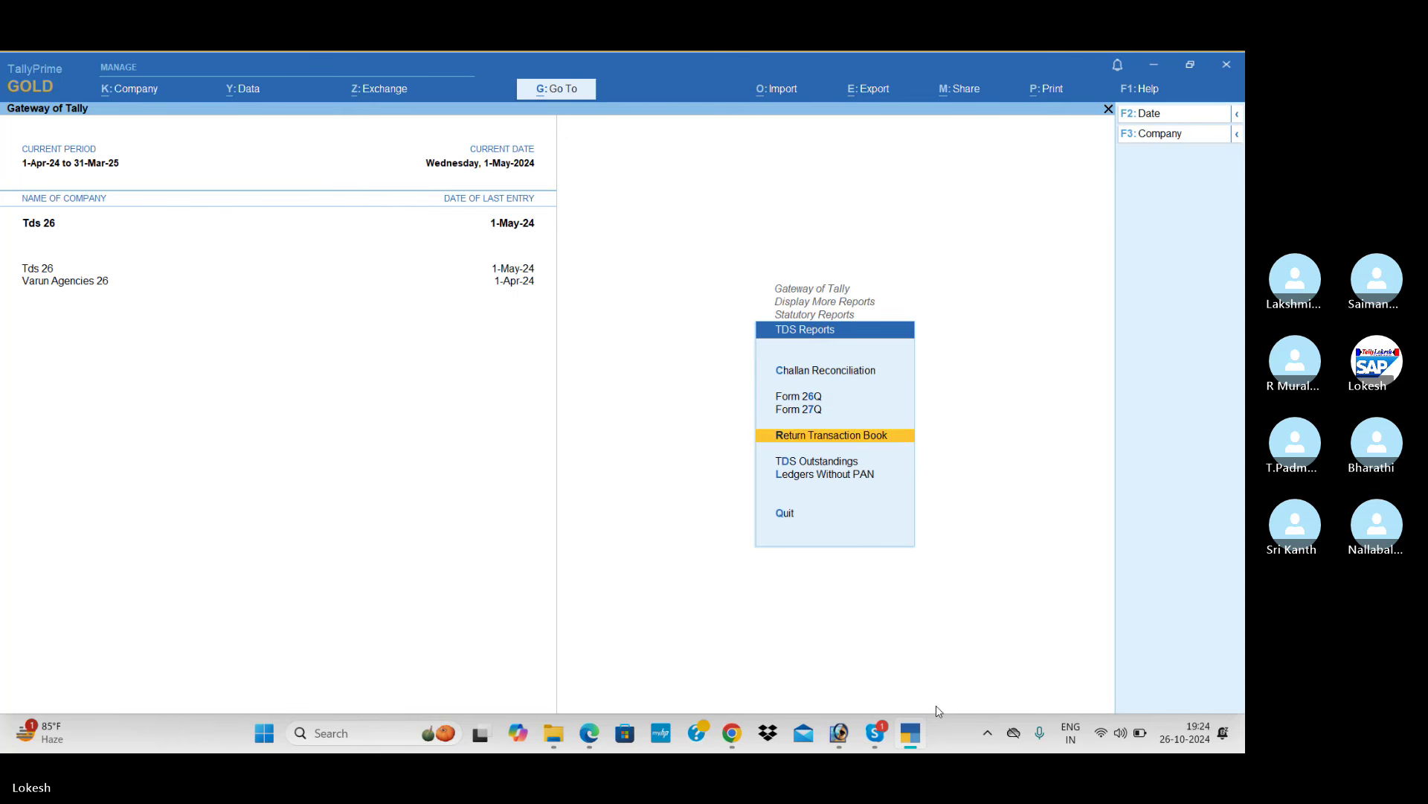
pyautogui.press('Down')
pyautogui.press('Return')
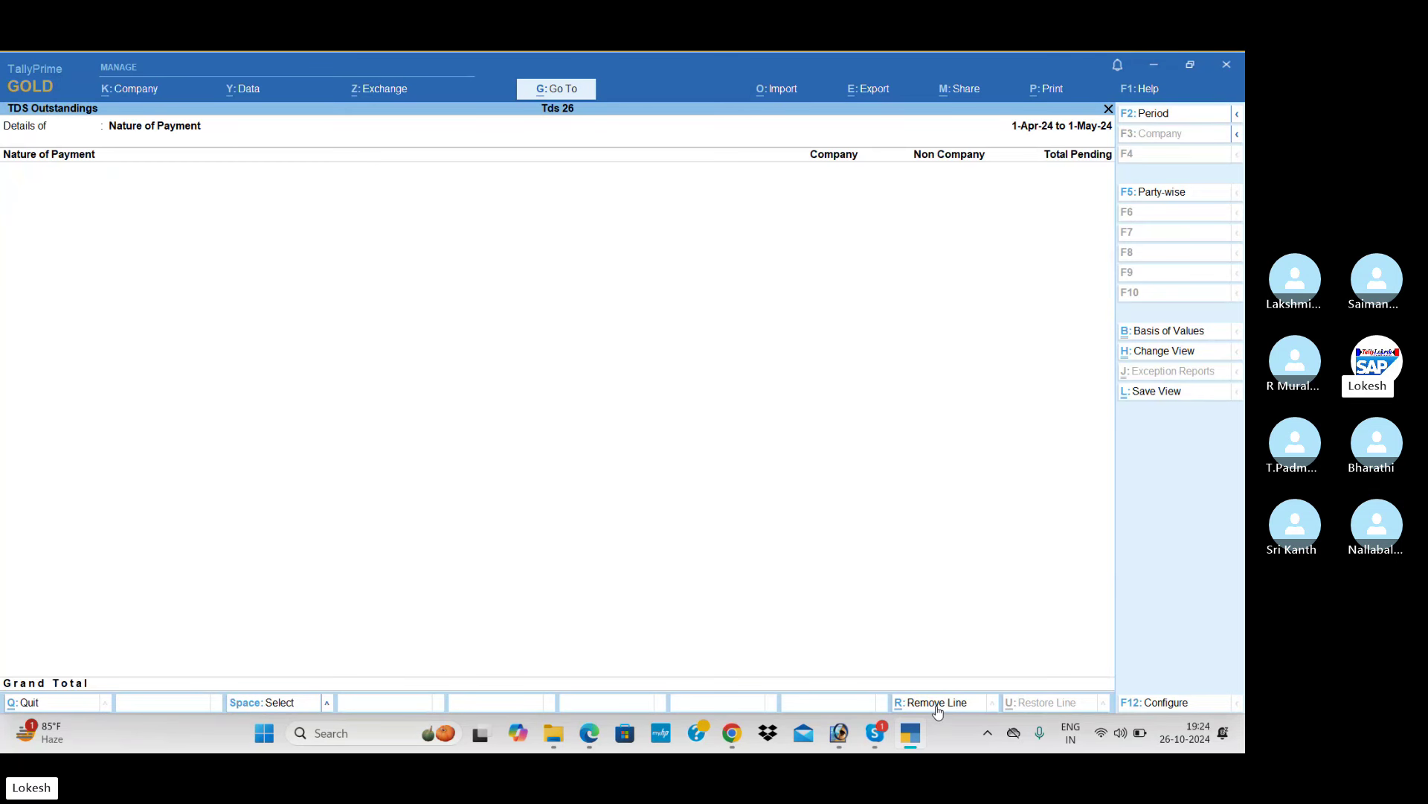
# - Leave TDS Outstandings and view the outstanding Bills Payable report in detail to check each party's pending amount
pyautogui.press('Escape')
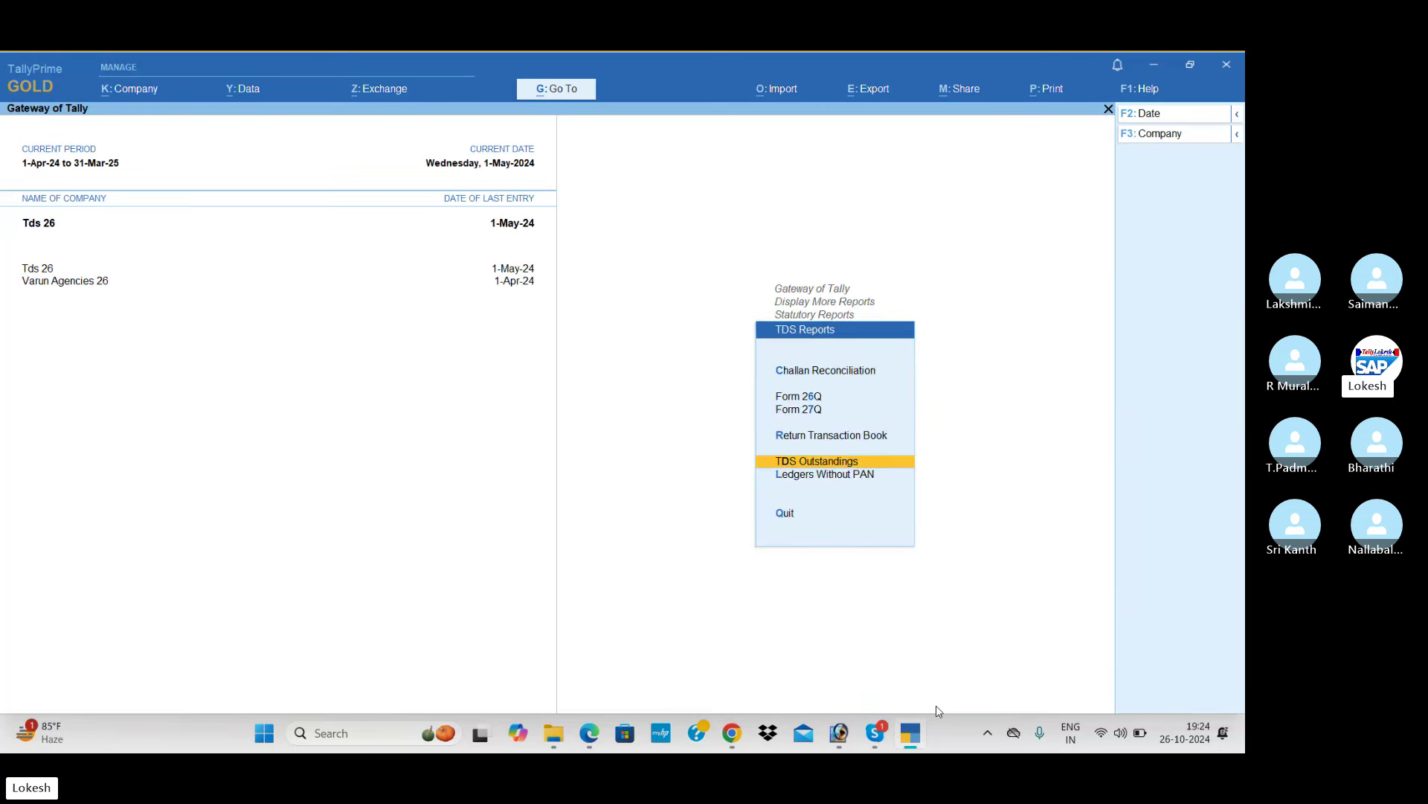
pyautogui.press('Escape')
pyautogui.press('Escape')
pyautogui.press('Up')
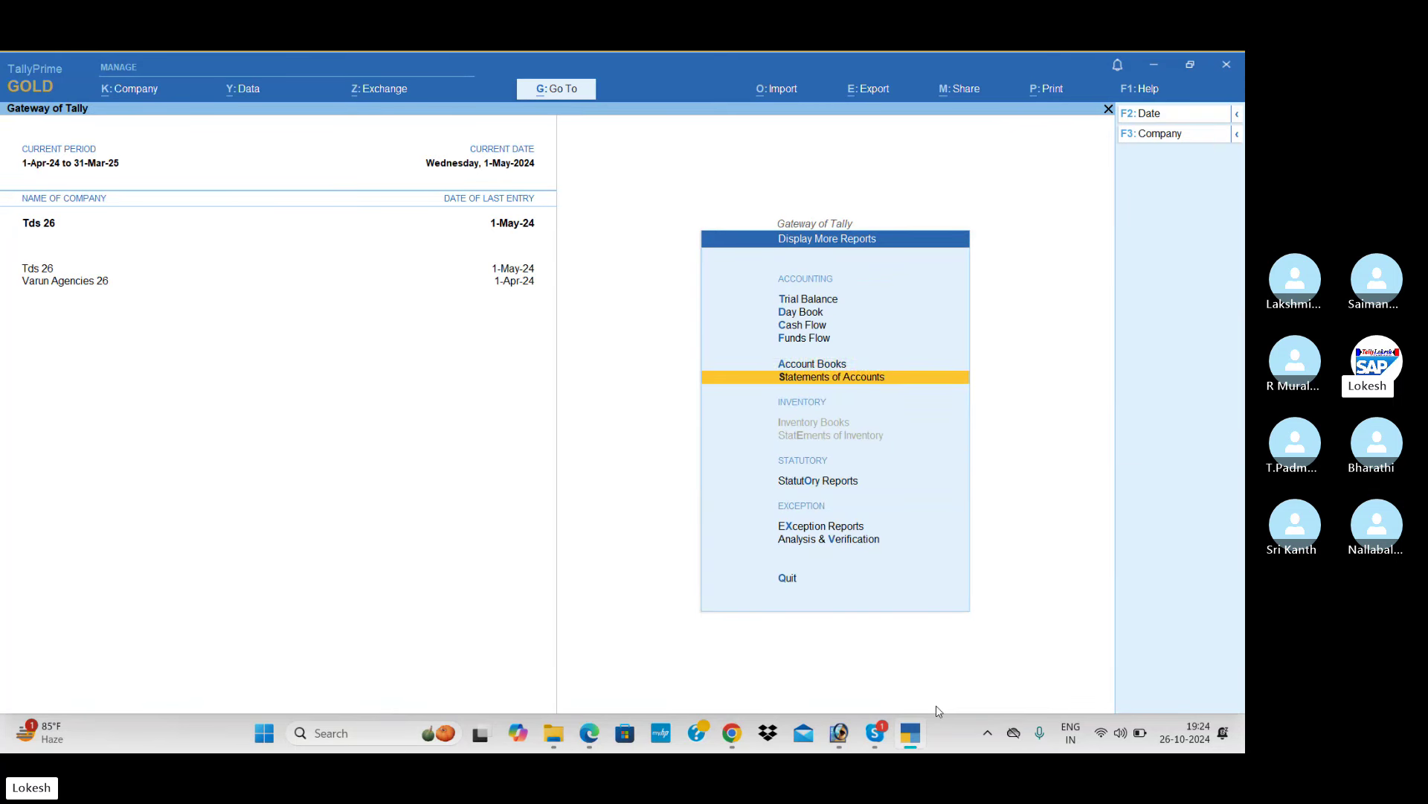
pyautogui.press('Return')
pyautogui.press('Return')
pyautogui.press('Down')
pyautogui.press('Return')
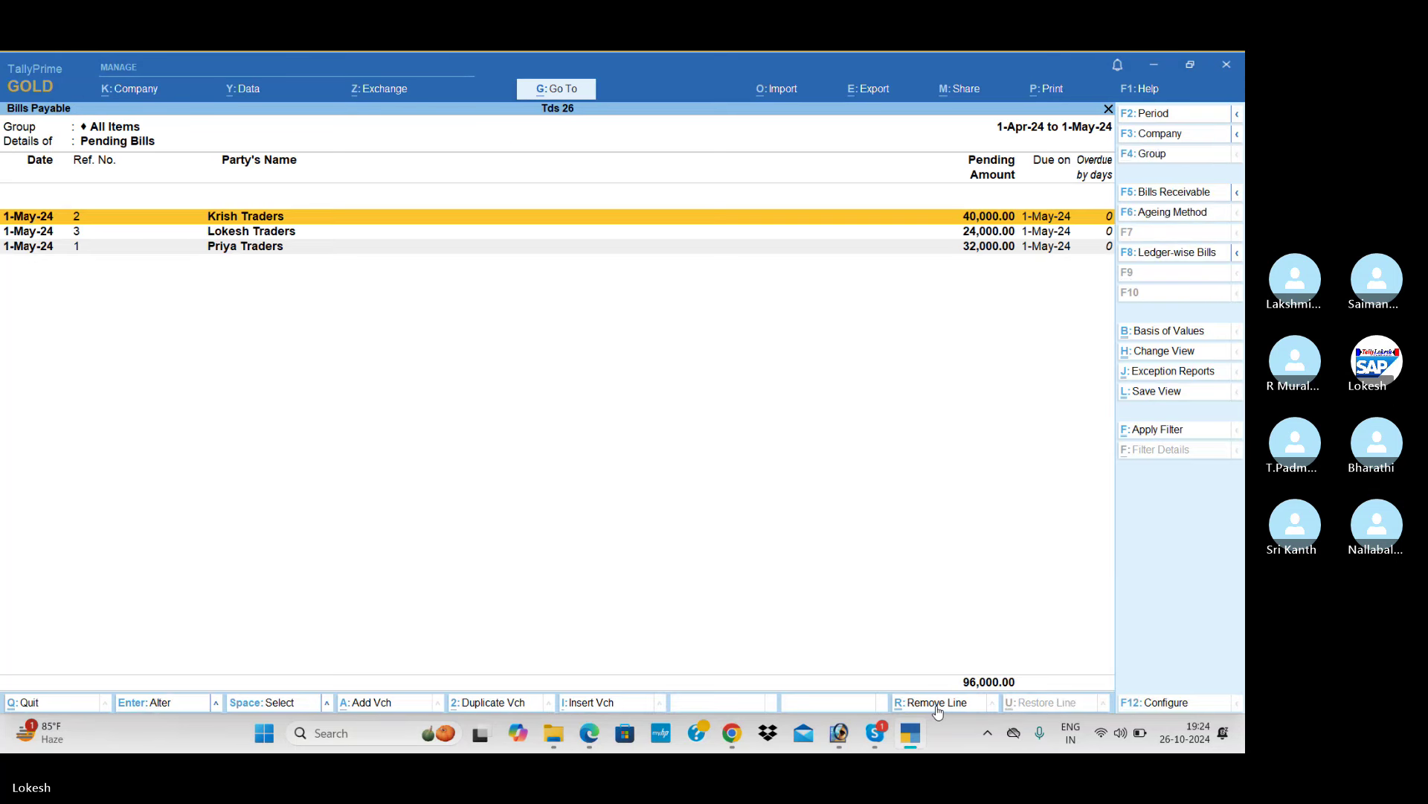
pyautogui.hotkey('alt', 'F5')
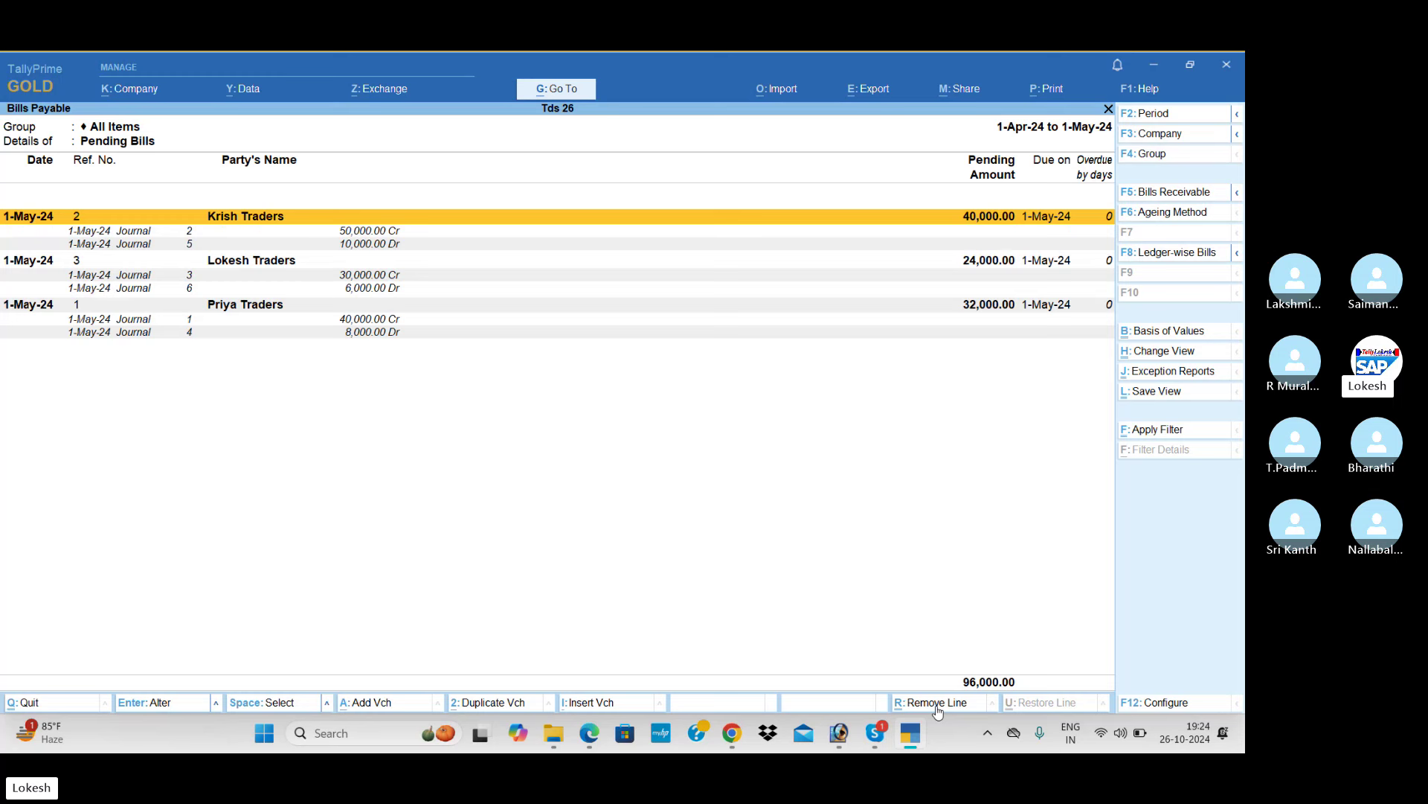
# - Close the Bills Payable report and go back to payment voucher creation
pyautogui.press('Escape')
pyautogui.press('Escape')
pyautogui.press('Escape')
pyautogui.press('Escape')
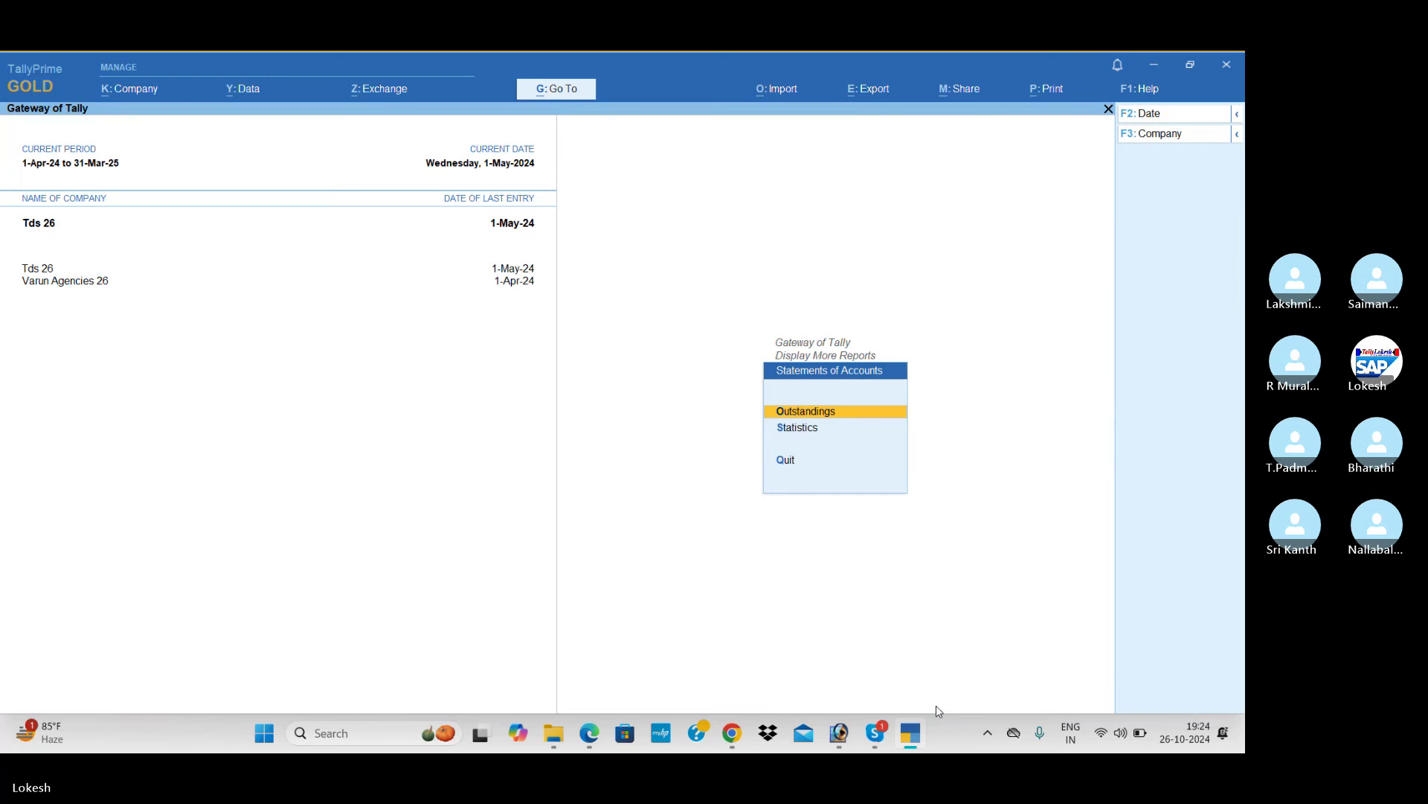
pyautogui.press('Up')
pyautogui.press('Up')
pyautogui.press('Up')
pyautogui.press('Up')
pyautogui.press('Up')
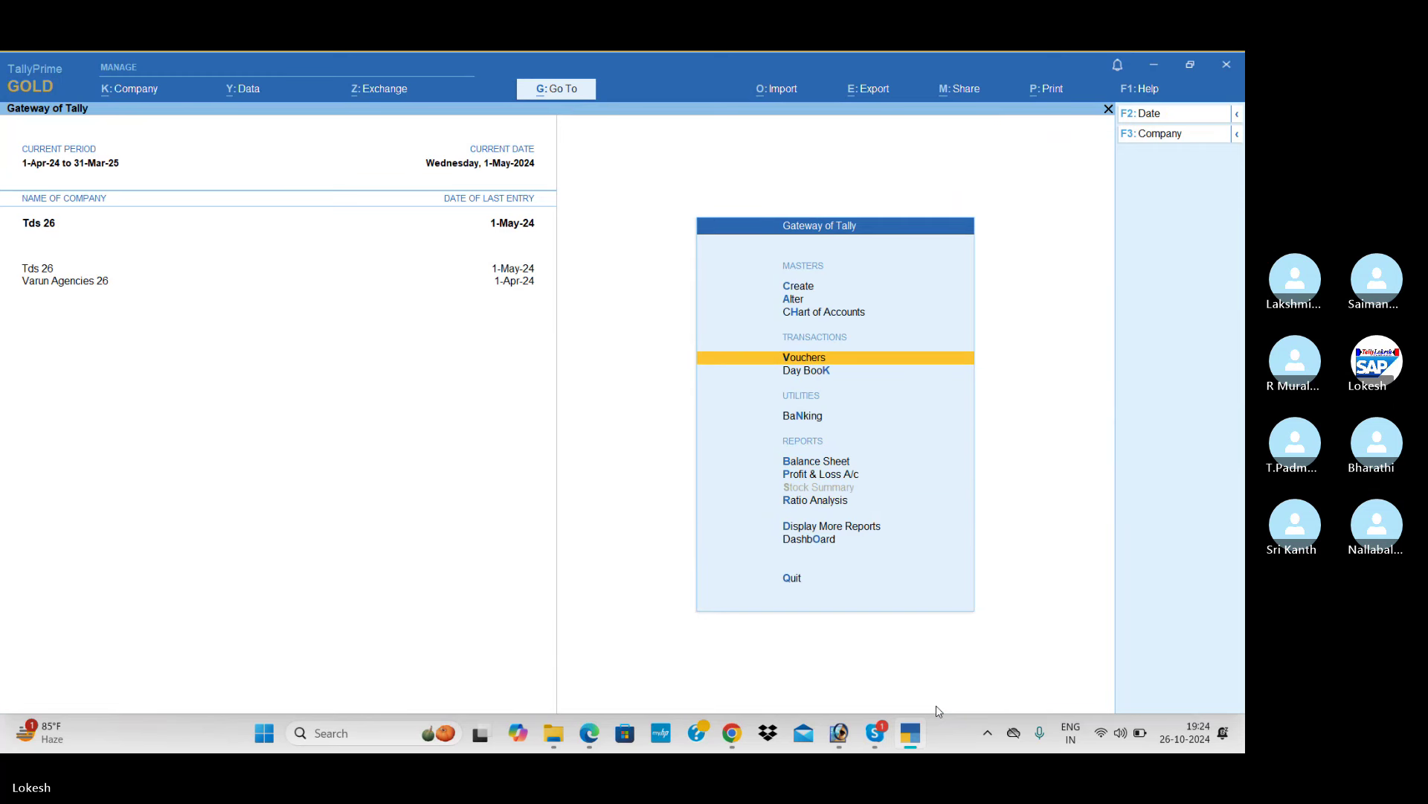
pyautogui.press('Return')
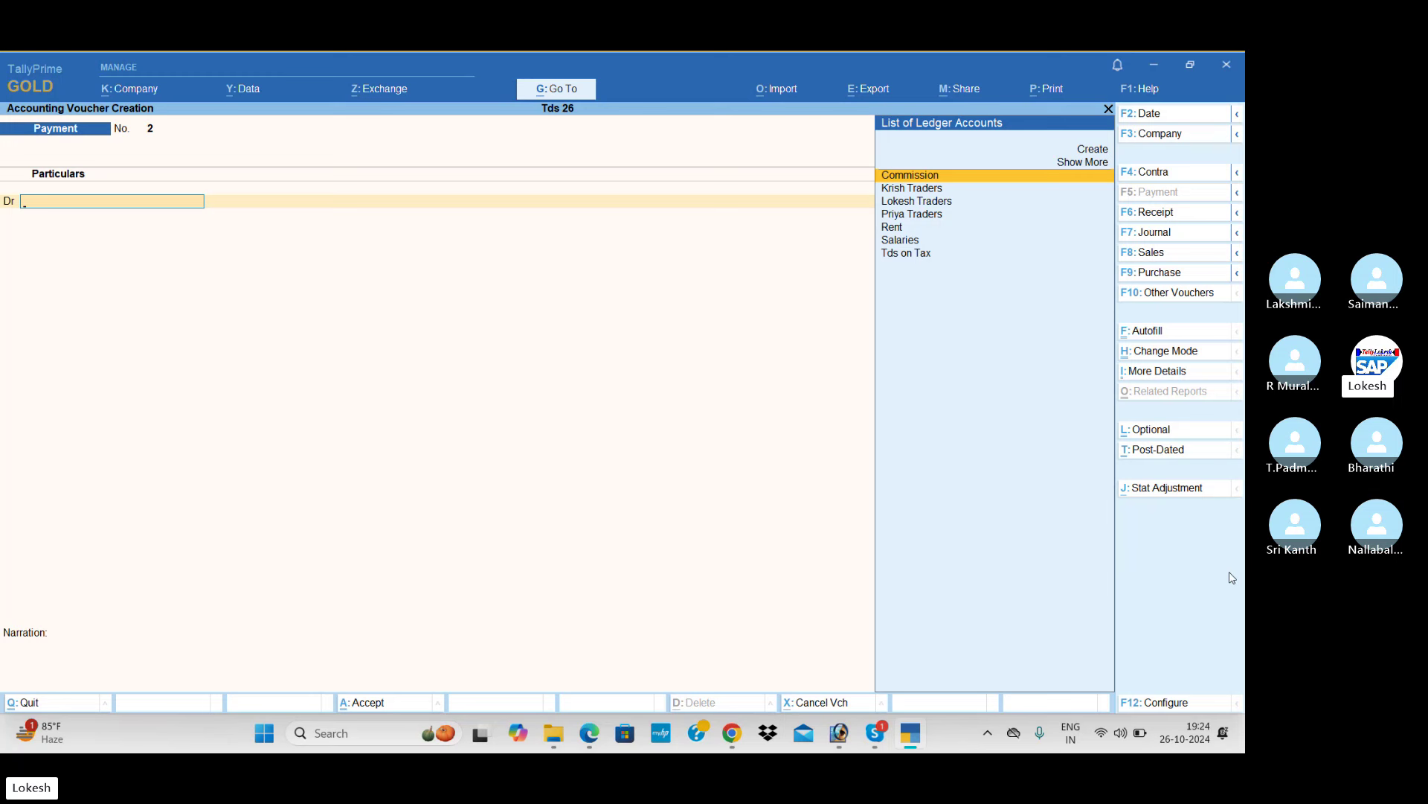
# - Debit Priya Traders 32000 in the payment voucher and allocate it against pending bill 1
pyautogui.write('pri')
pyautogui.press('Return')
pyautogui.write('32000')
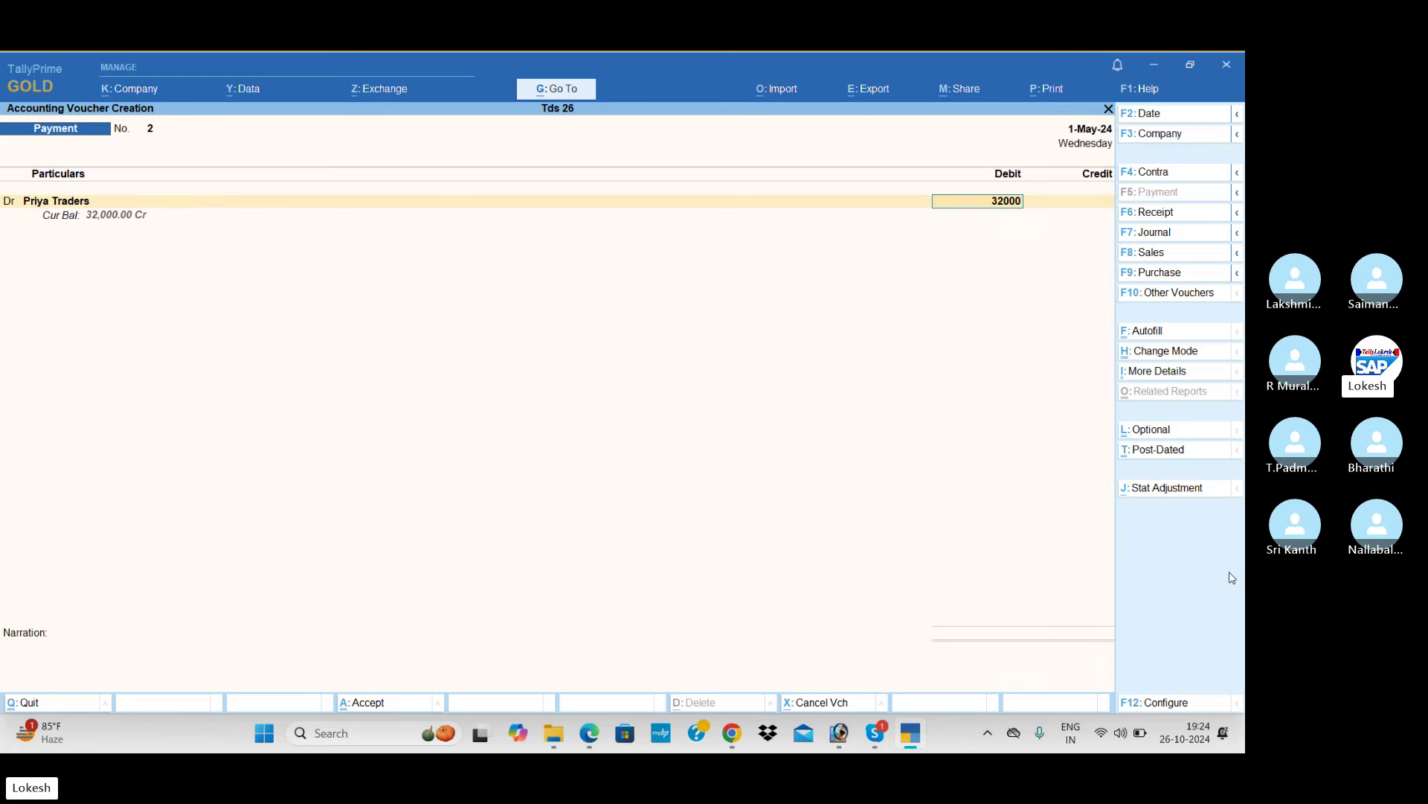
pyautogui.press('Return')
pyautogui.press('Return')
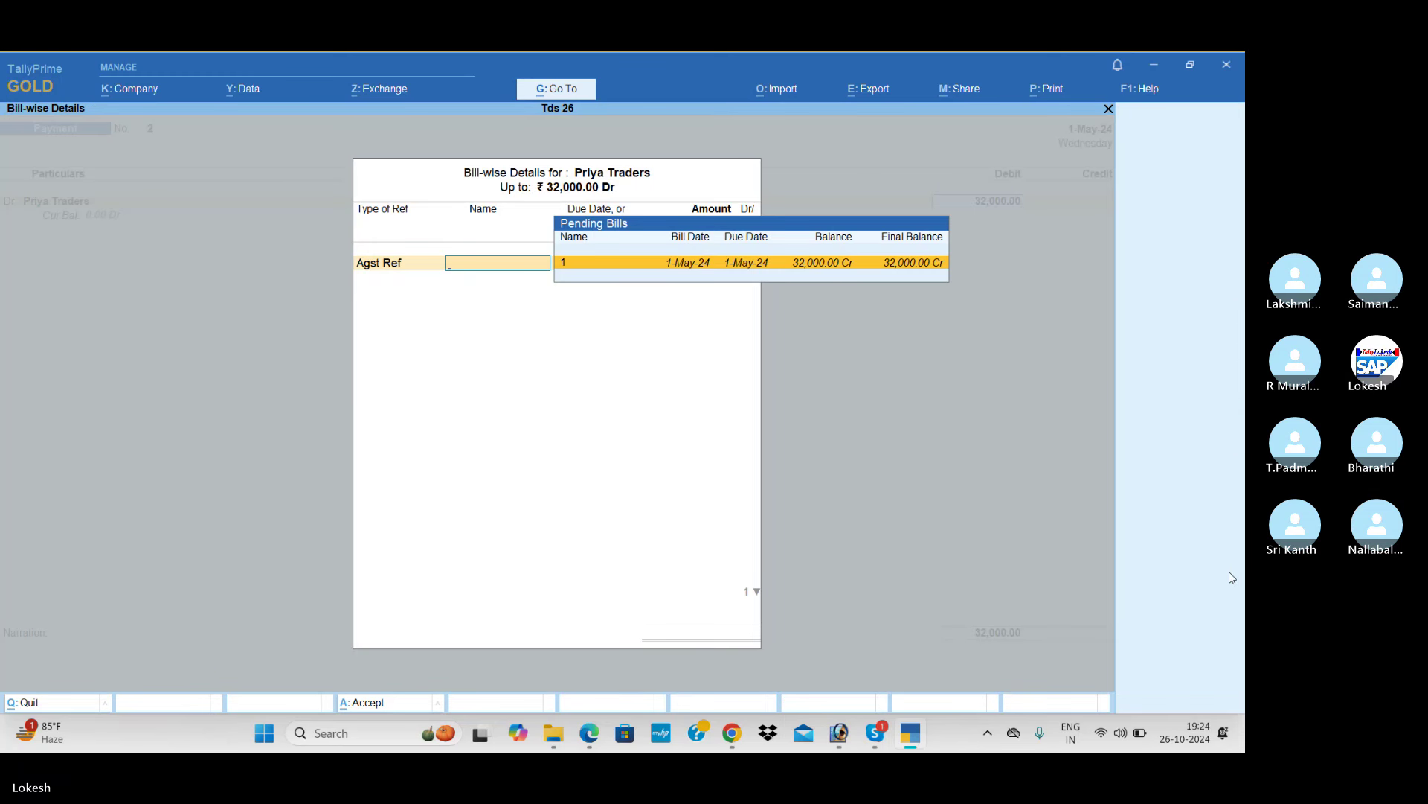
pyautogui.press('Return')
pyautogui.press('Return')
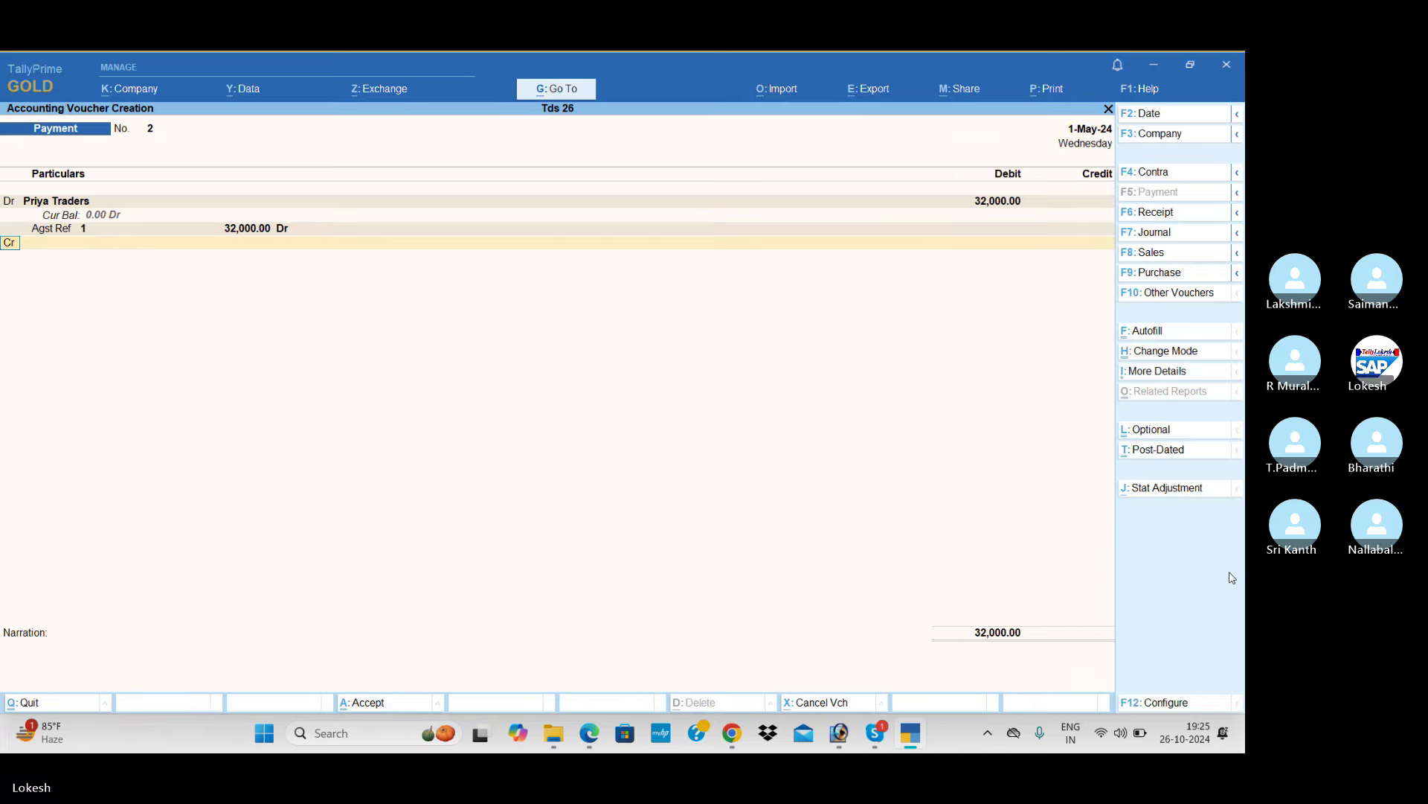
# - Credit Cash with 32,000 and save the Priya Traders payment voucher without a narration
pyautogui.press('Return')
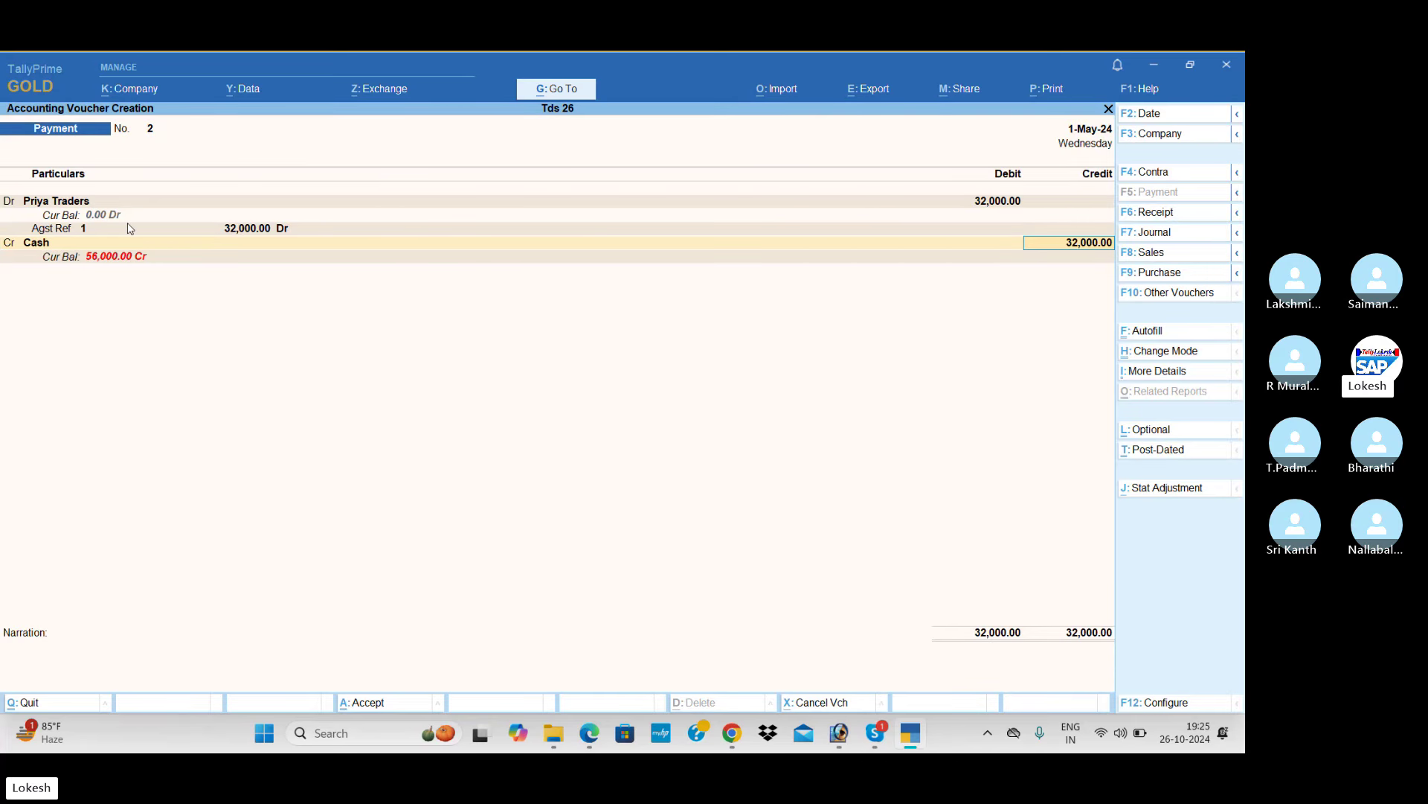
pyautogui.press('Return')
pyautogui.press('Return')
pyautogui.press('Return')
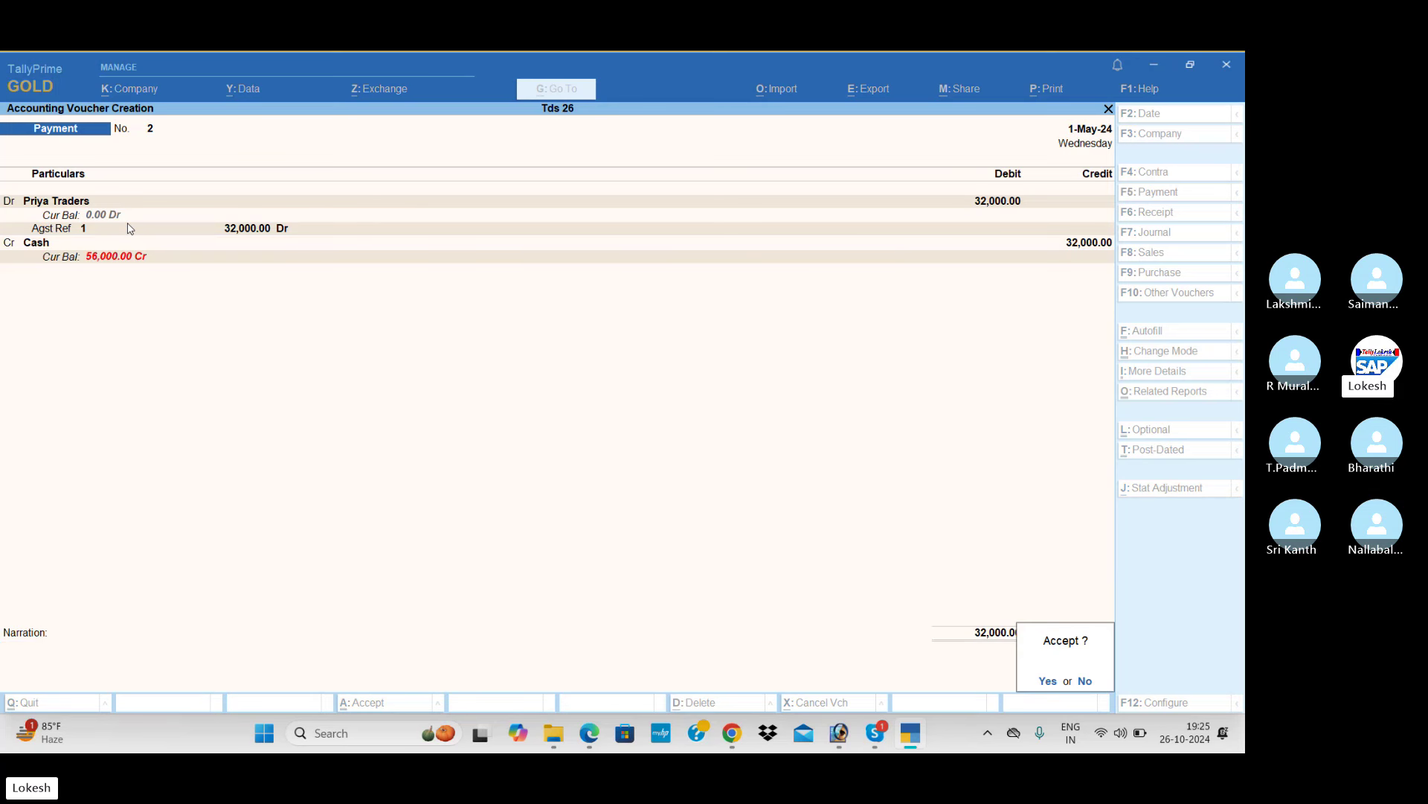
pyautogui.press('Return')
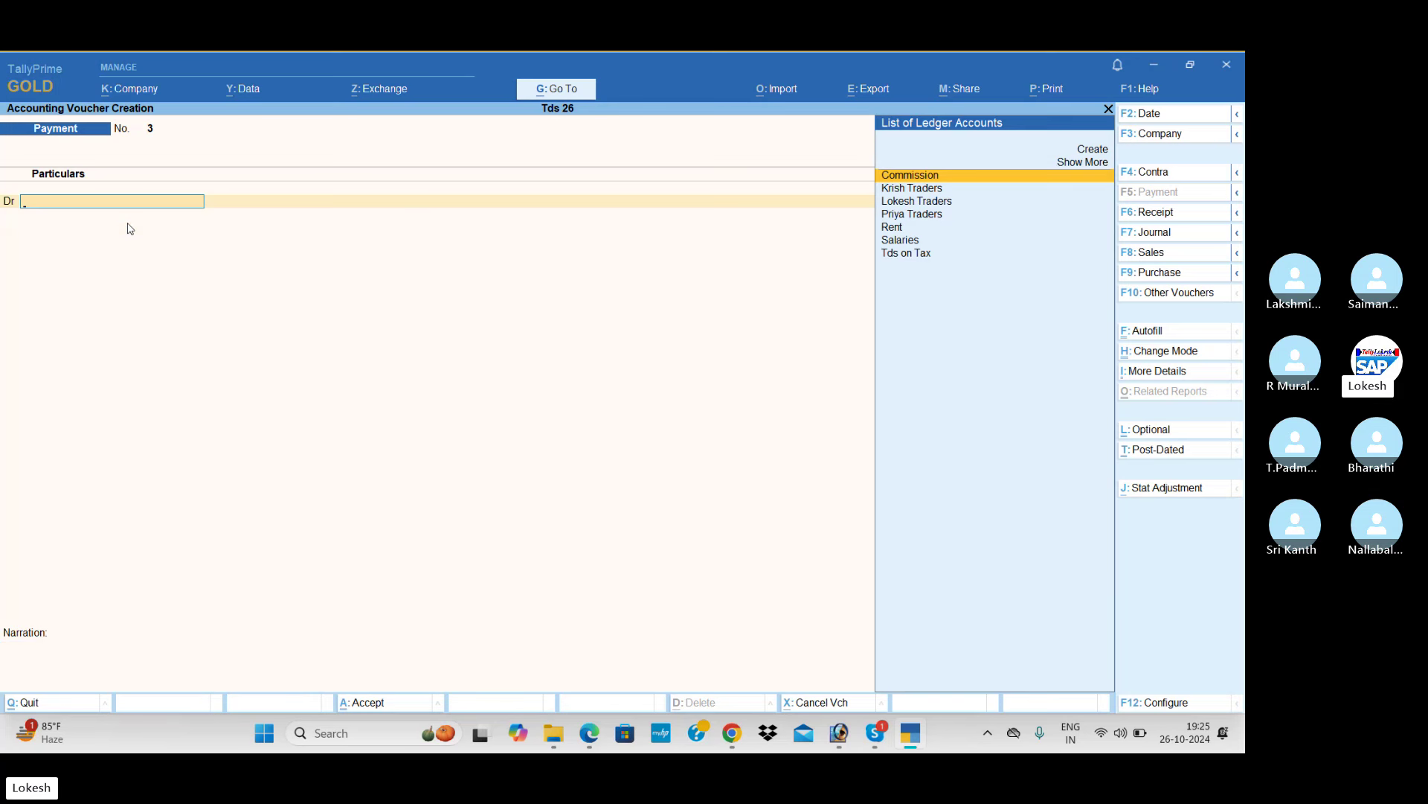
# - Debit Krish Traders 40000 in a new payment voucher and allocate it against pending bill 2
pyautogui.write('Kr')
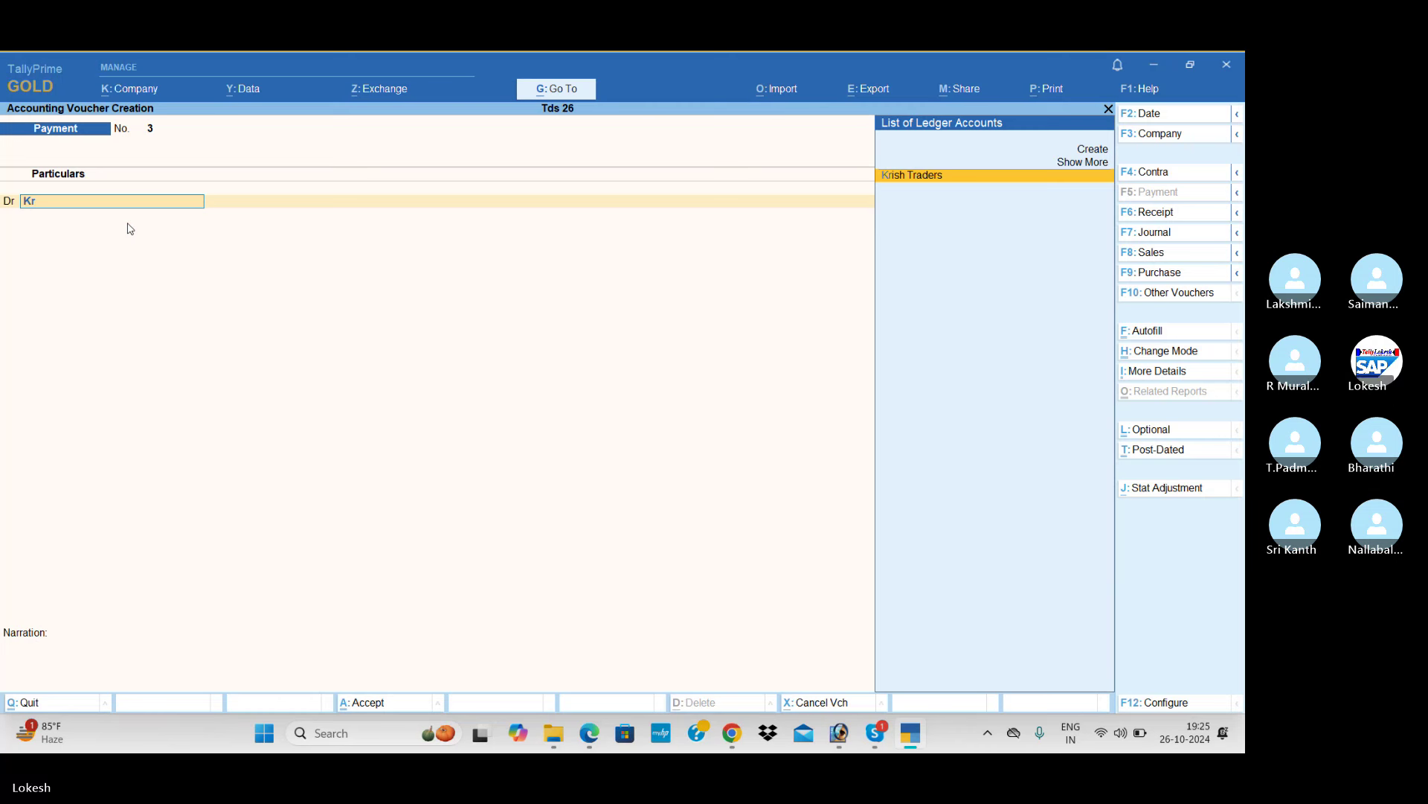
pyautogui.press('Return')
pyautogui.write('40000')
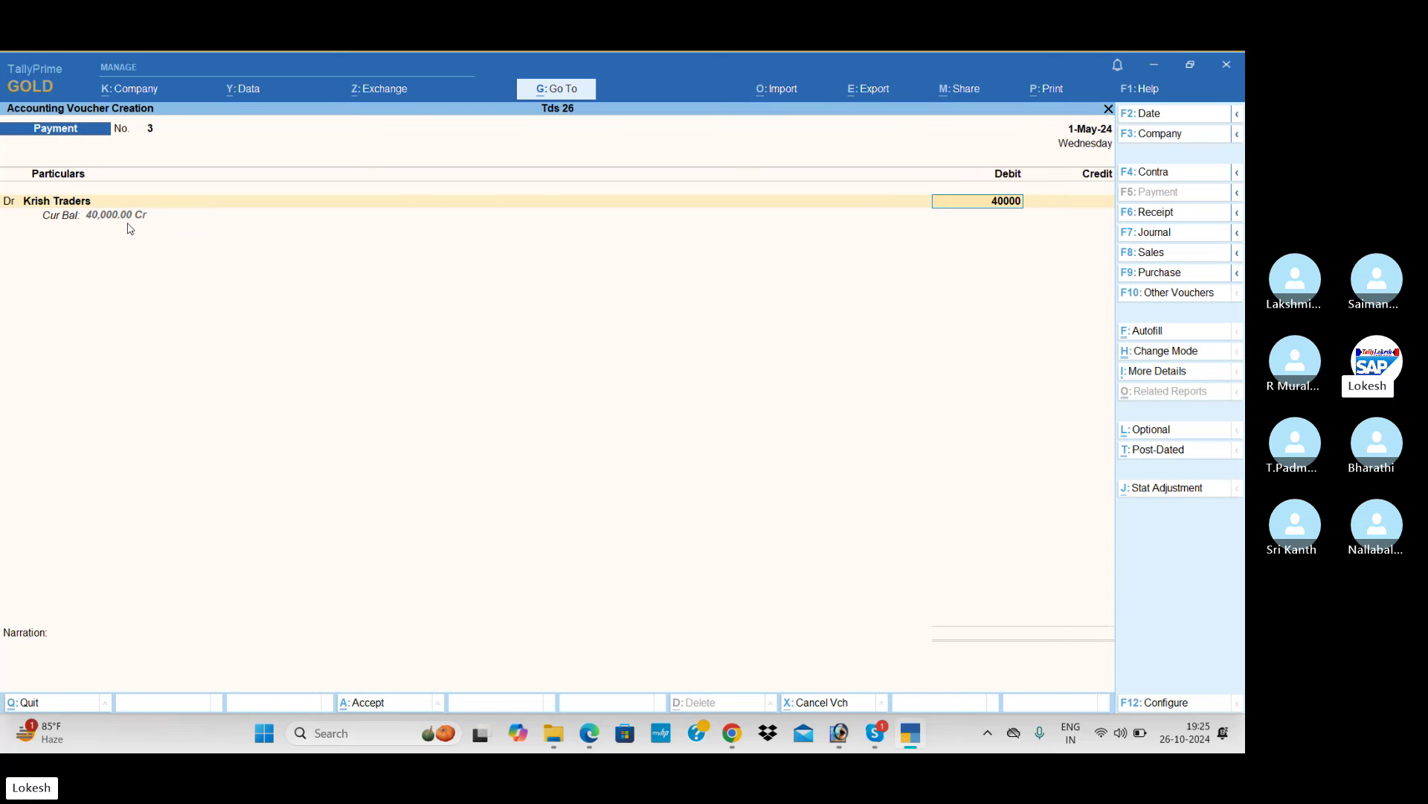
pyautogui.press('Return')
pyautogui.press('Return')
pyautogui.press('Return')
pyautogui.press('Return')
pyautogui.press('Return')
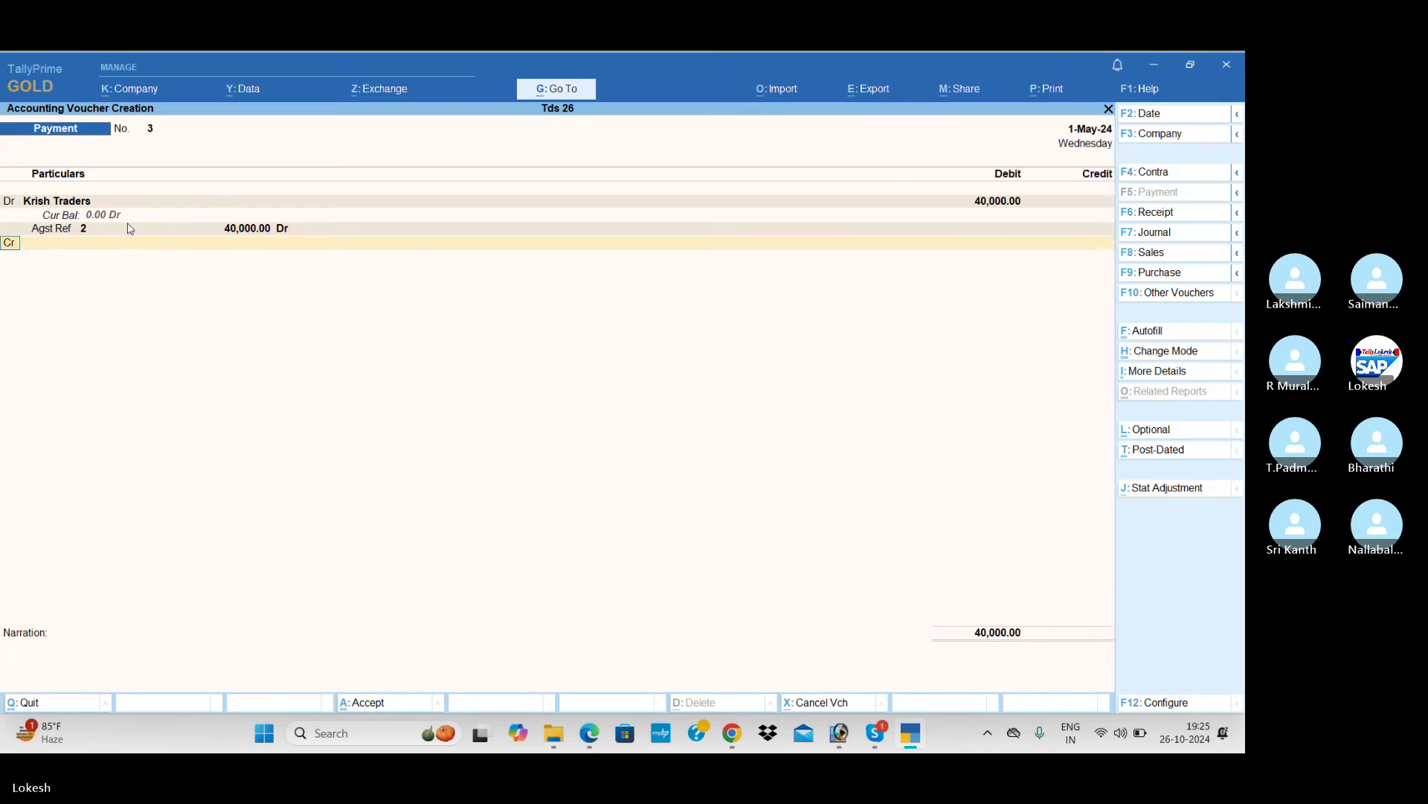
# - Credit Cash with 40,000 and save the Krish Traders payment voucher
pyautogui.press('Return')
pyautogui.press('Return')
pyautogui.press('Return')
pyautogui.press('Return')
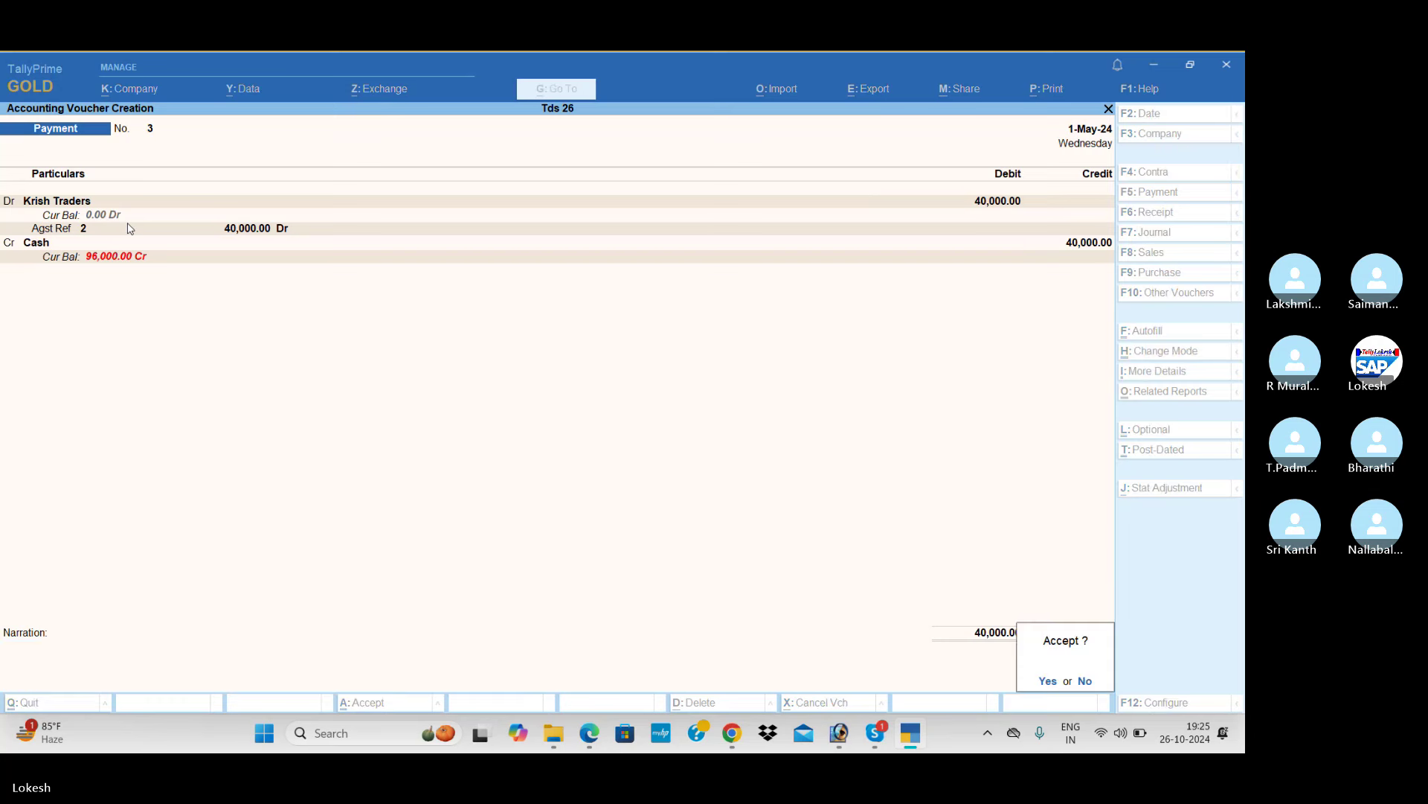
# - Debit Lokesh Traders 24000 in a new payment voucher and allocate it against pending bill 3
pyautogui.write('Lo')
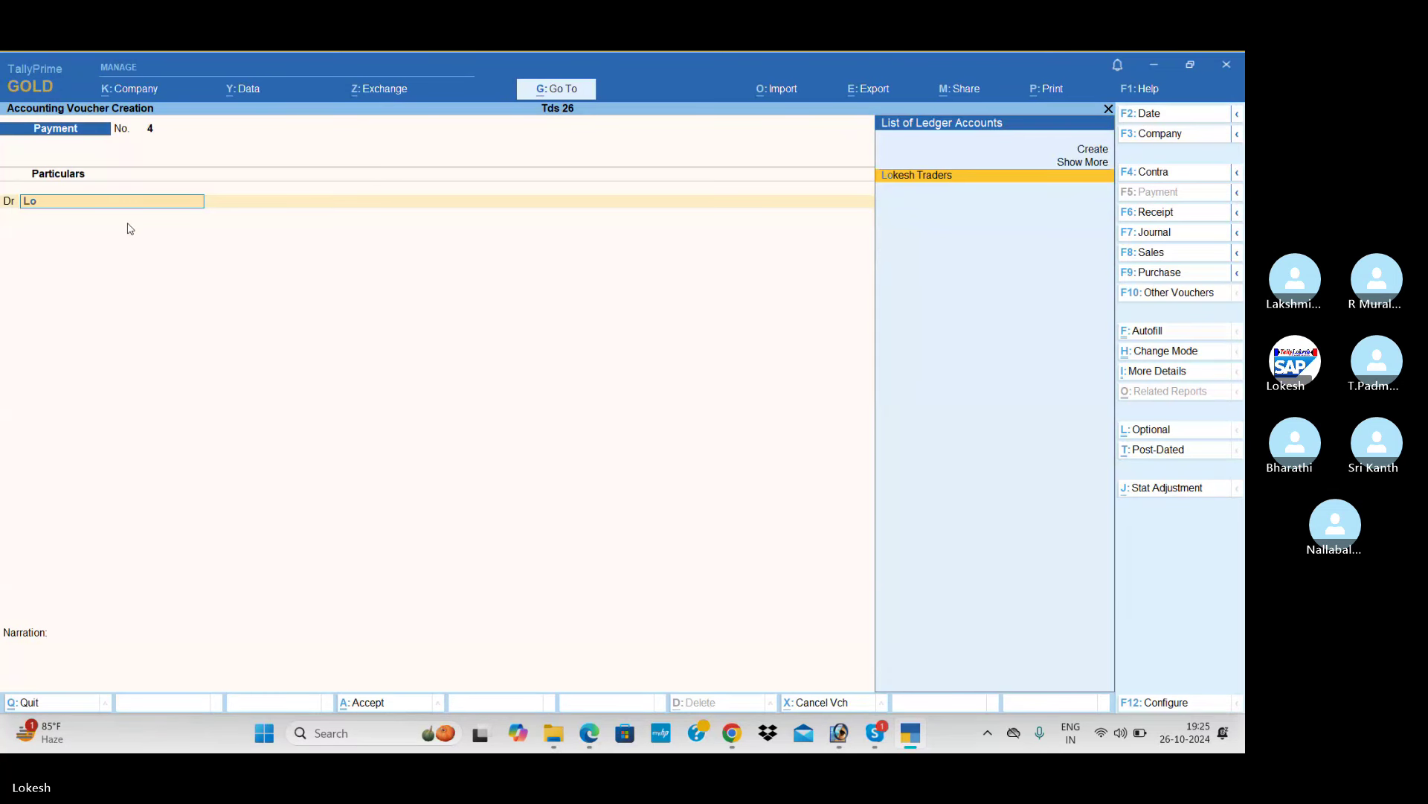
pyautogui.press('Return')
pyautogui.write('24000')
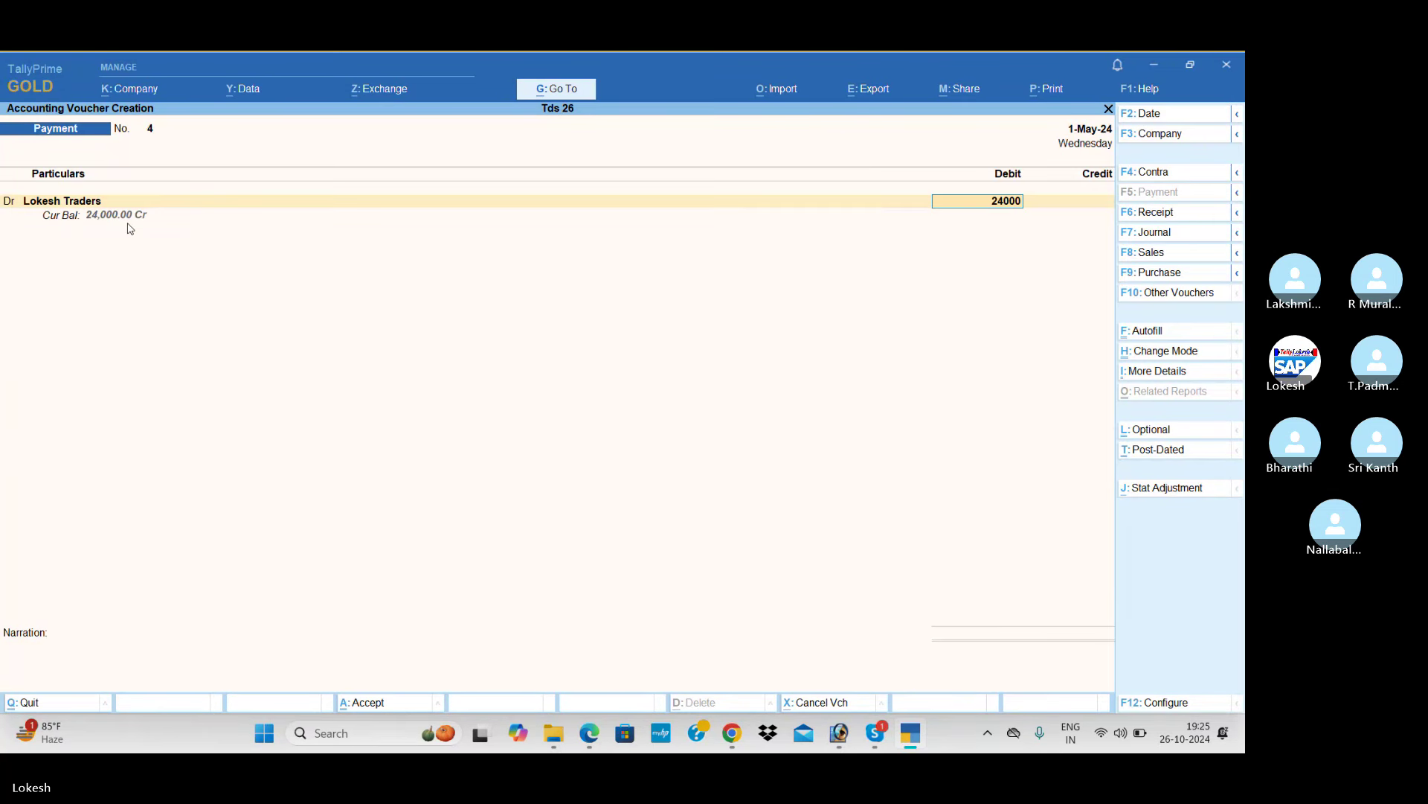
pyautogui.press('Return')
pyautogui.press('Return')
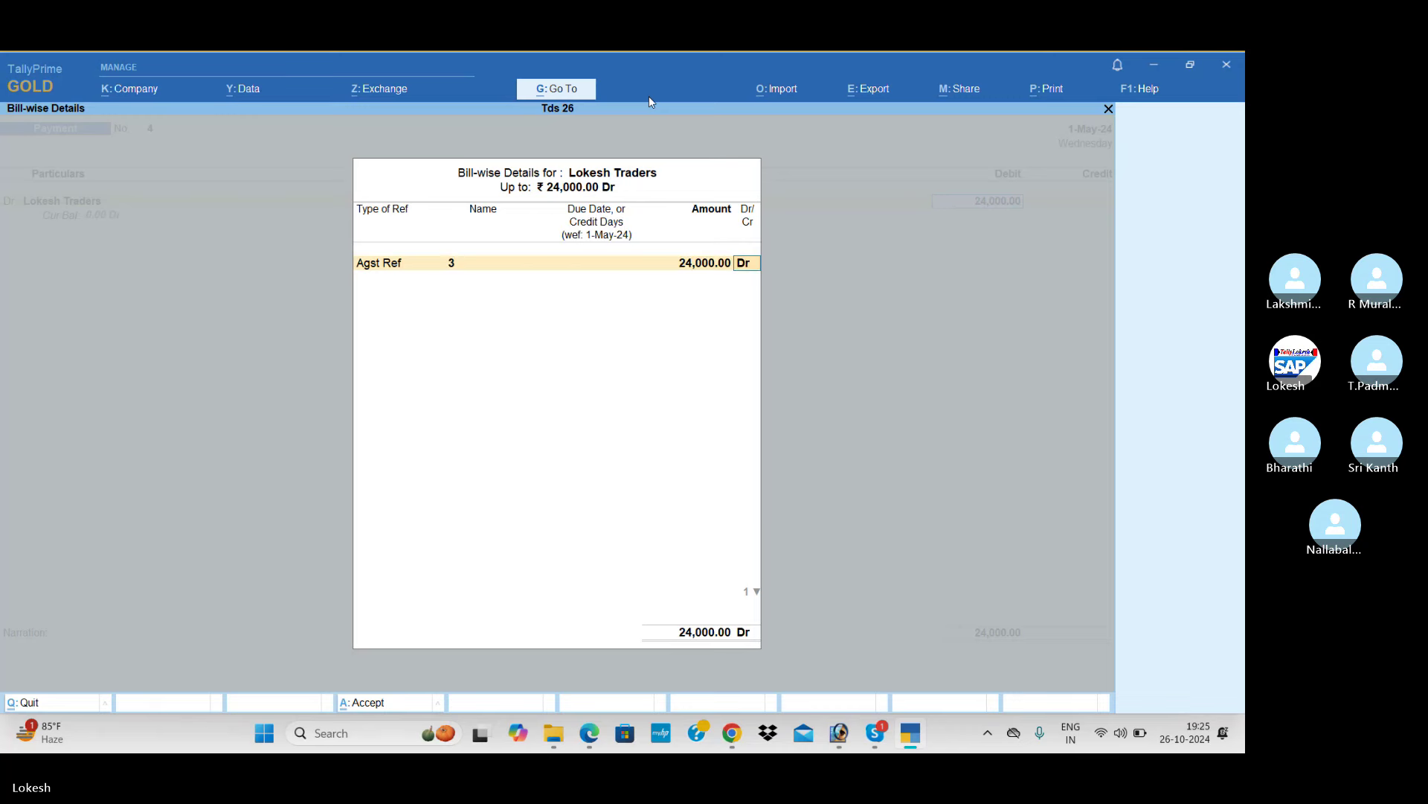
pyautogui.press('Return')
# - Credit Cash with 24,000, save the Lokesh Traders payment voucher without a narration, and leave voucher entry
pyautogui.press('Return')
pyautogui.press('Return')
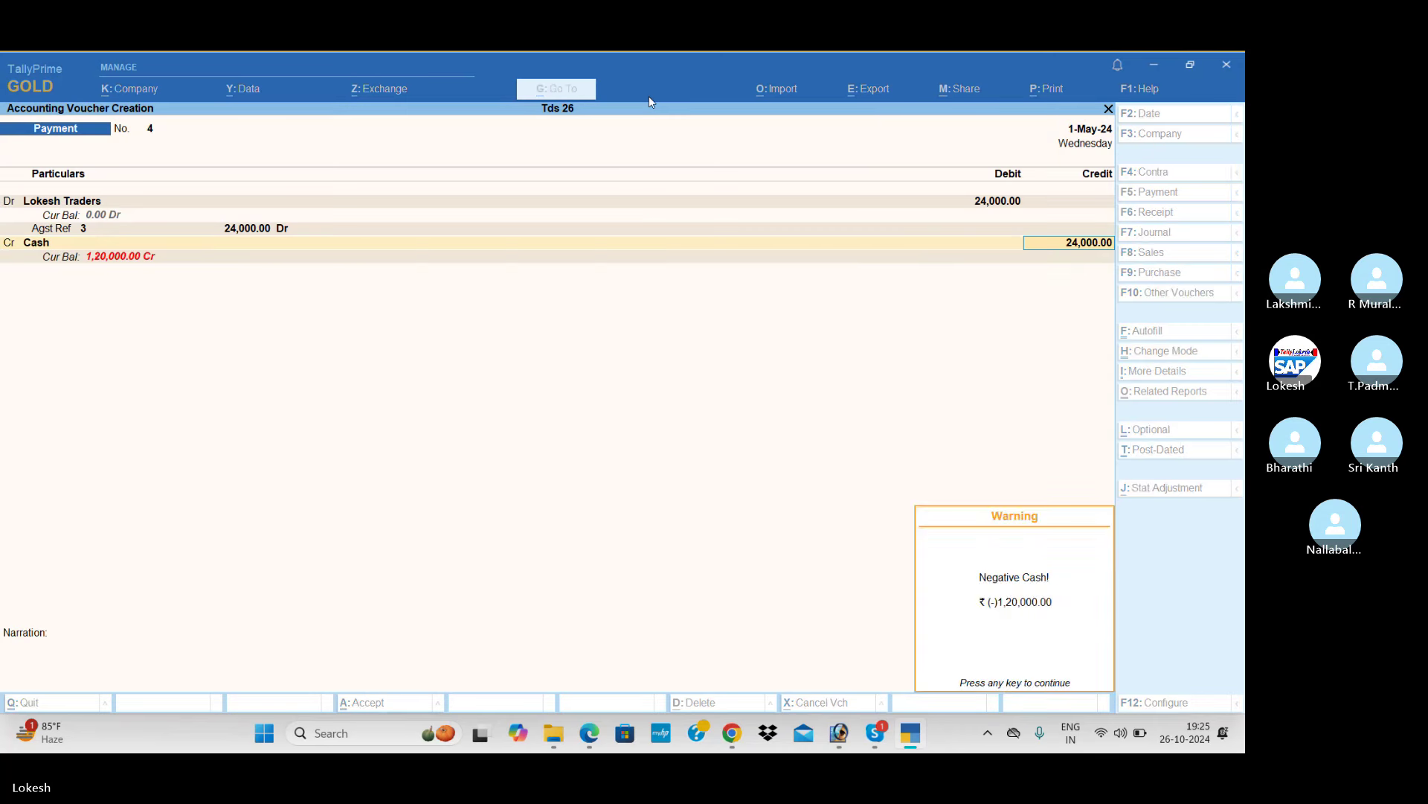
pyautogui.press('Return')
pyautogui.press('Return')
pyautogui.press('Return')
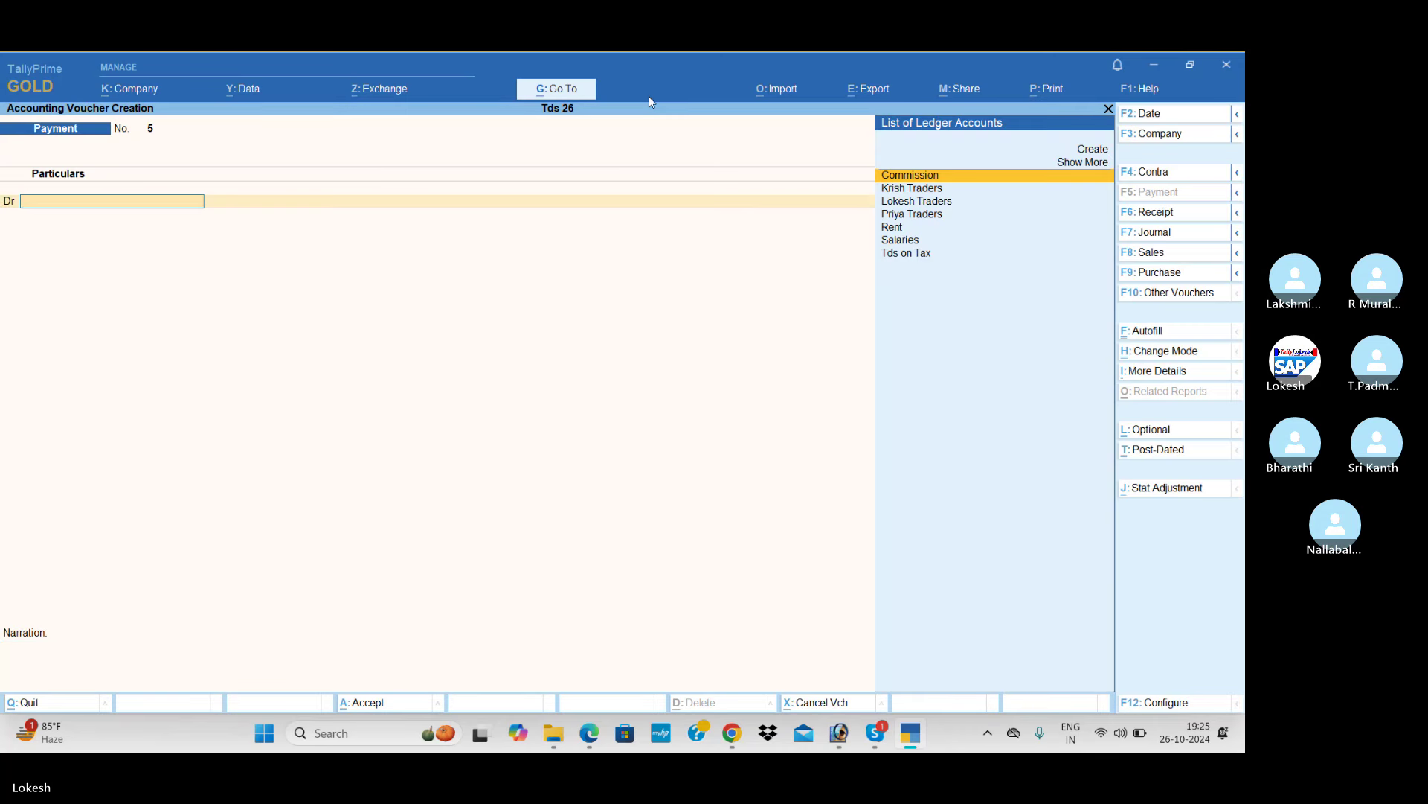
pyautogui.press('Escape')
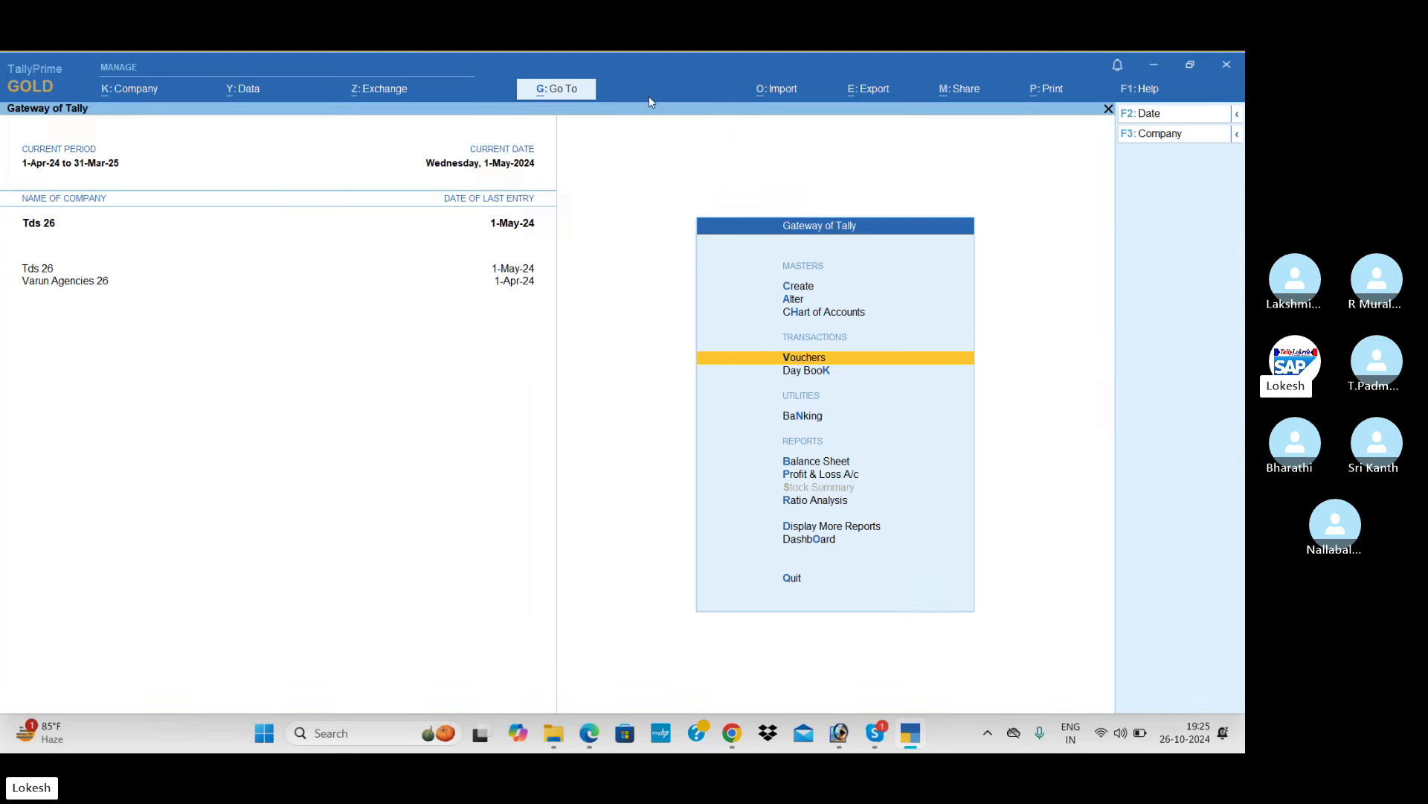
# - Open the outstanding Bills Payable report to check whether any party bills are still pending
pyautogui.press('Down')
pyautogui.press('Down')
pyautogui.press('Down')
pyautogui.press('Down')
pyautogui.press('Down')
pyautogui.press('Down')
pyautogui.press('Return')
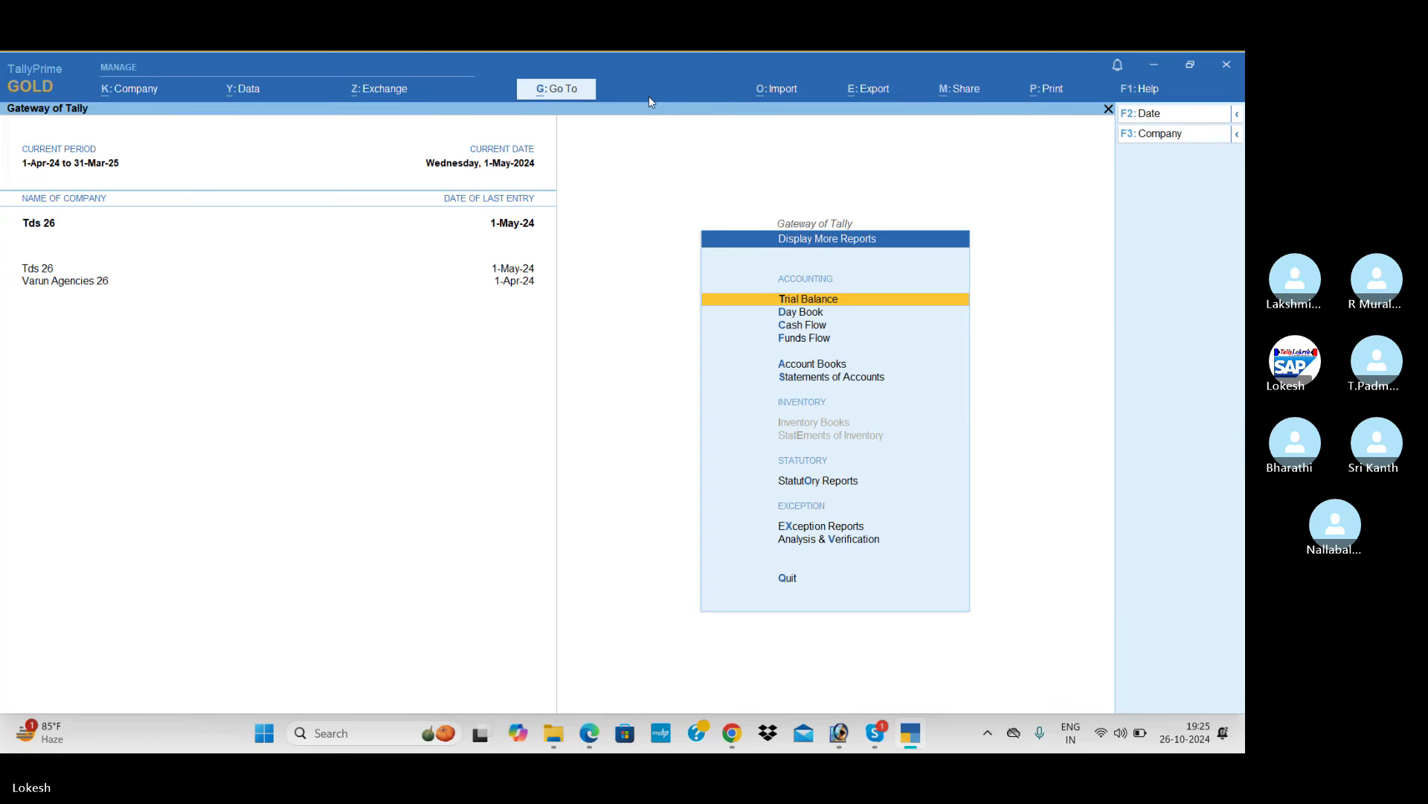
pyautogui.press('Down')
pyautogui.press('Down')
pyautogui.press('Down')
pyautogui.press('Down')
pyautogui.press('Down')
pyautogui.press('Return')
pyautogui.press('Return')
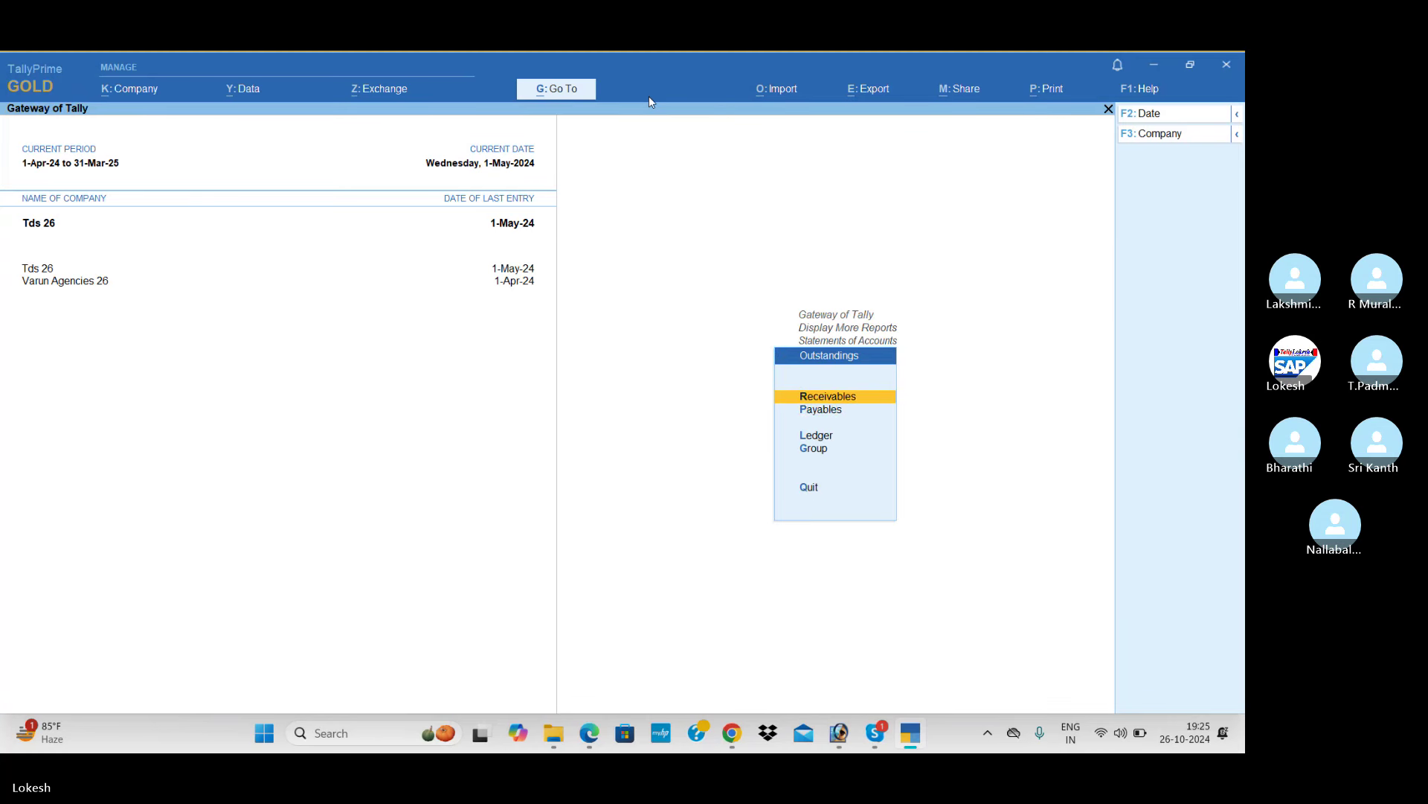
pyautogui.press('Down')
pyautogui.press('Return')
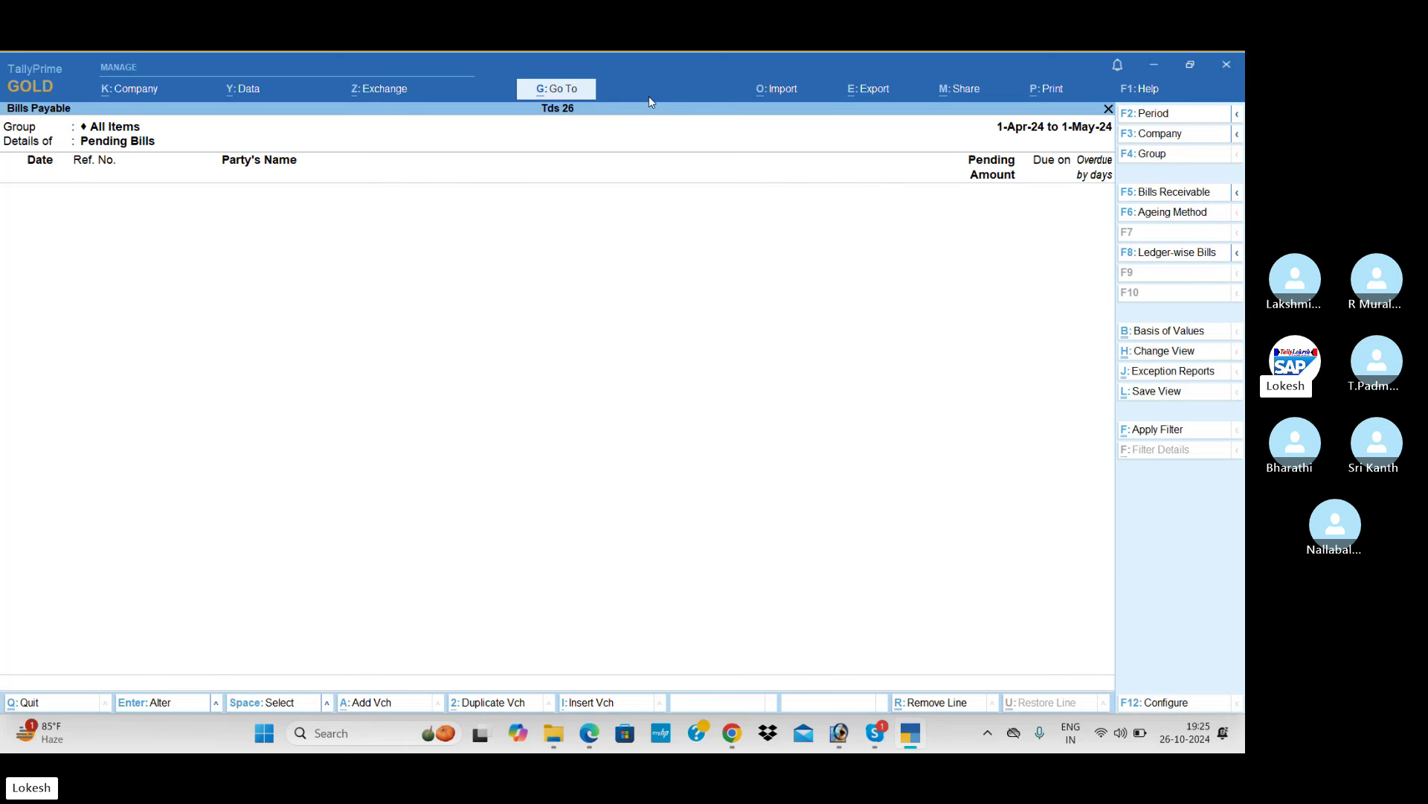
# - Switch to the PDF material in Edge and read the Tax Collected at Source section with its example sales and goods rates
pyautogui.hotkey('alt', 'Tab')
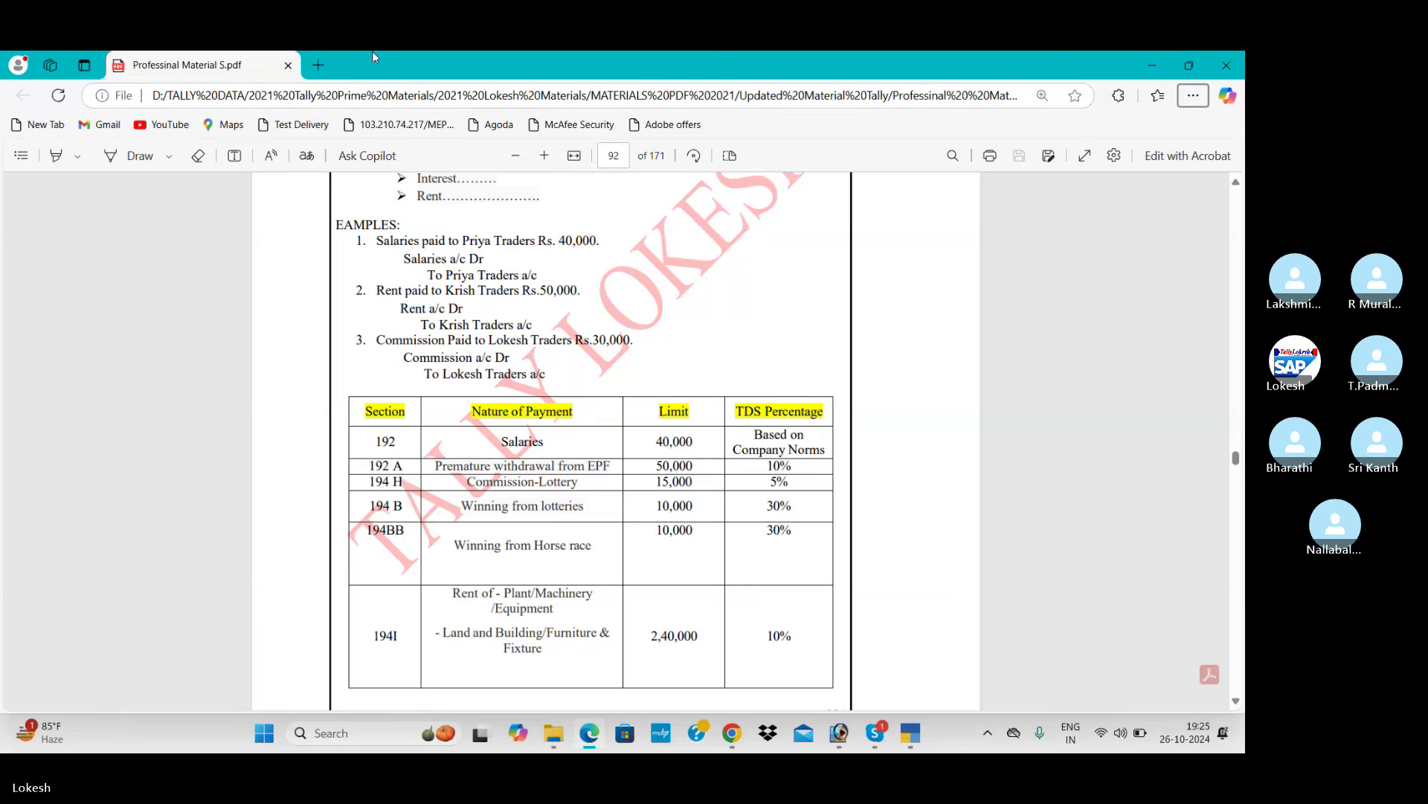
pyautogui.scroll(-3, 593, 320)
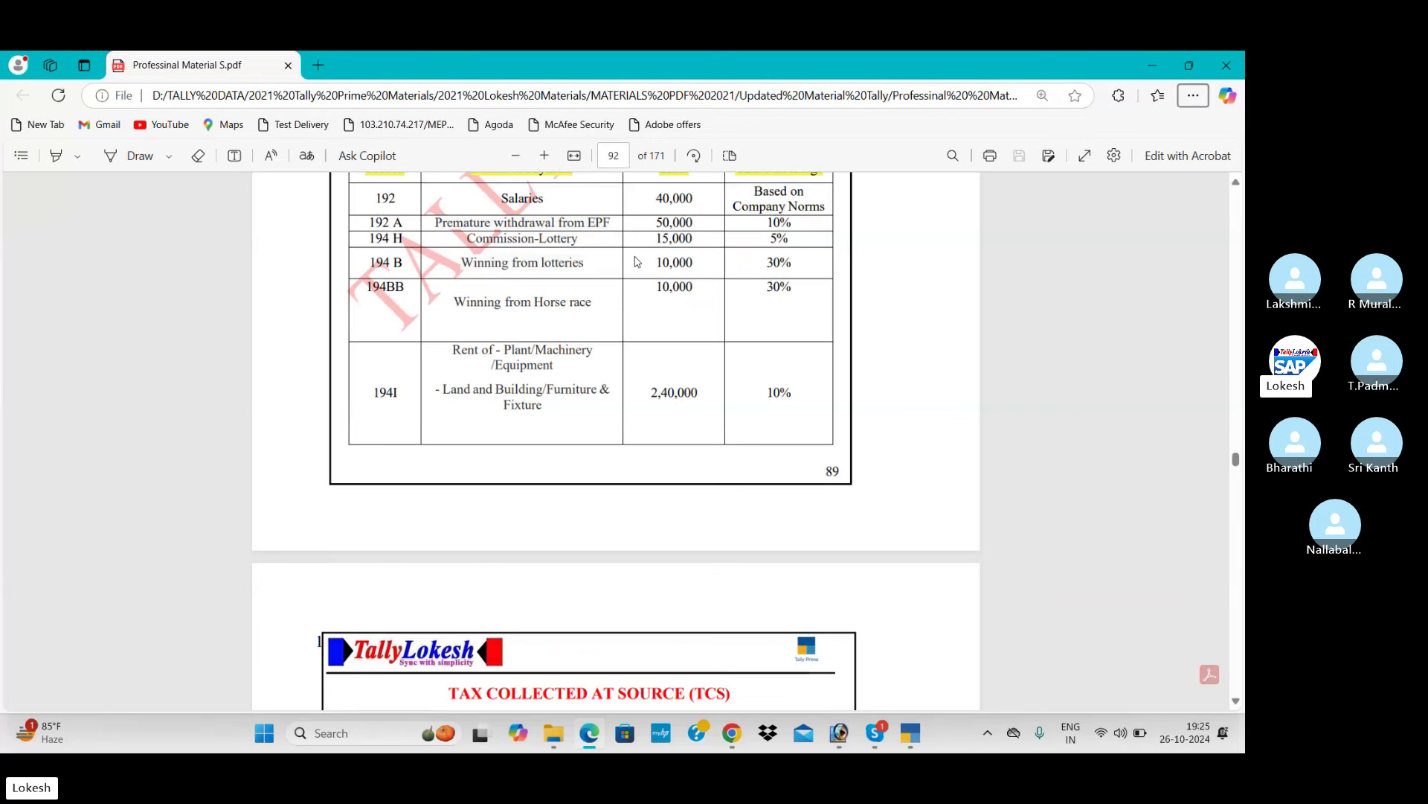
pyautogui.scroll(-6, 634, 260)
pyautogui.scroll(1, 635, 261)
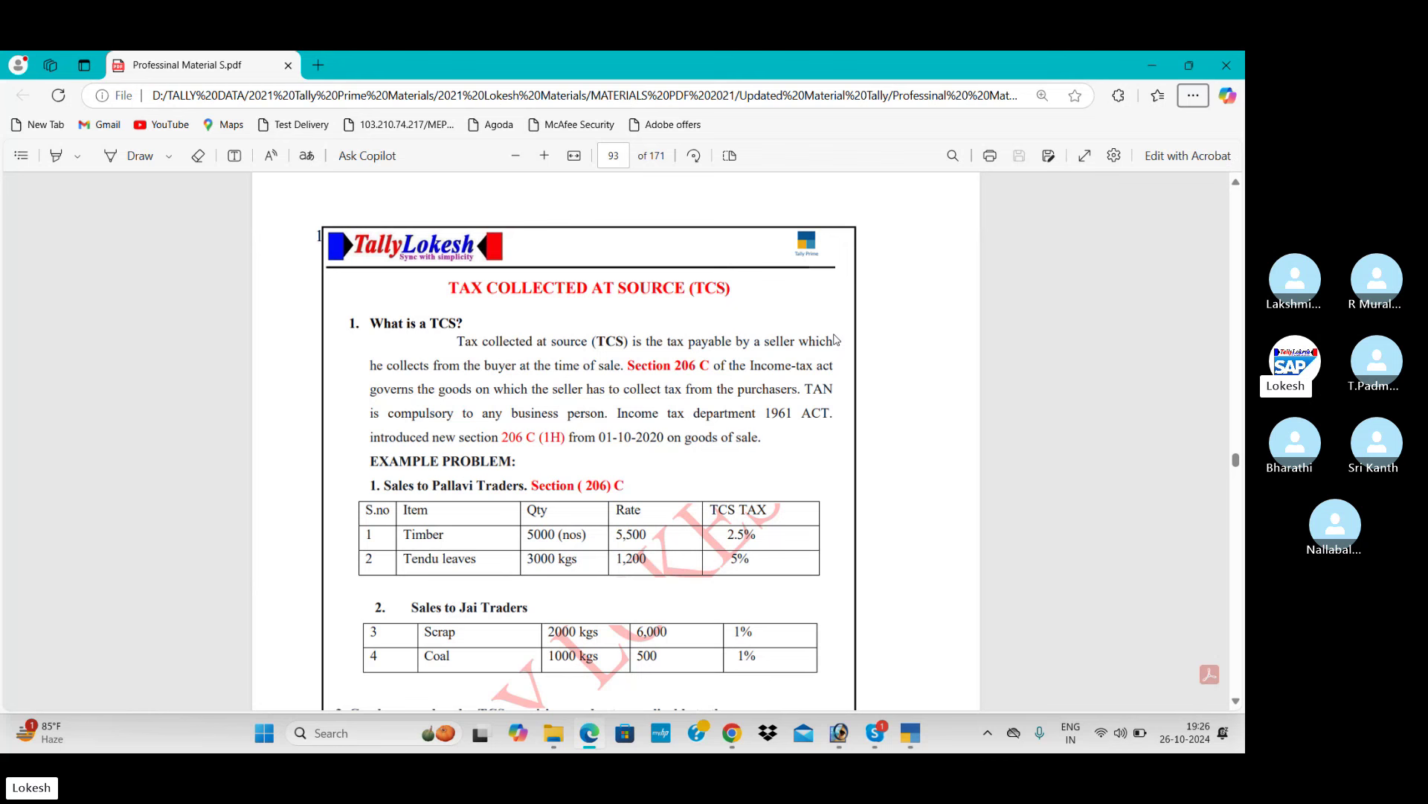
pyautogui.scroll(-5, 835, 339)
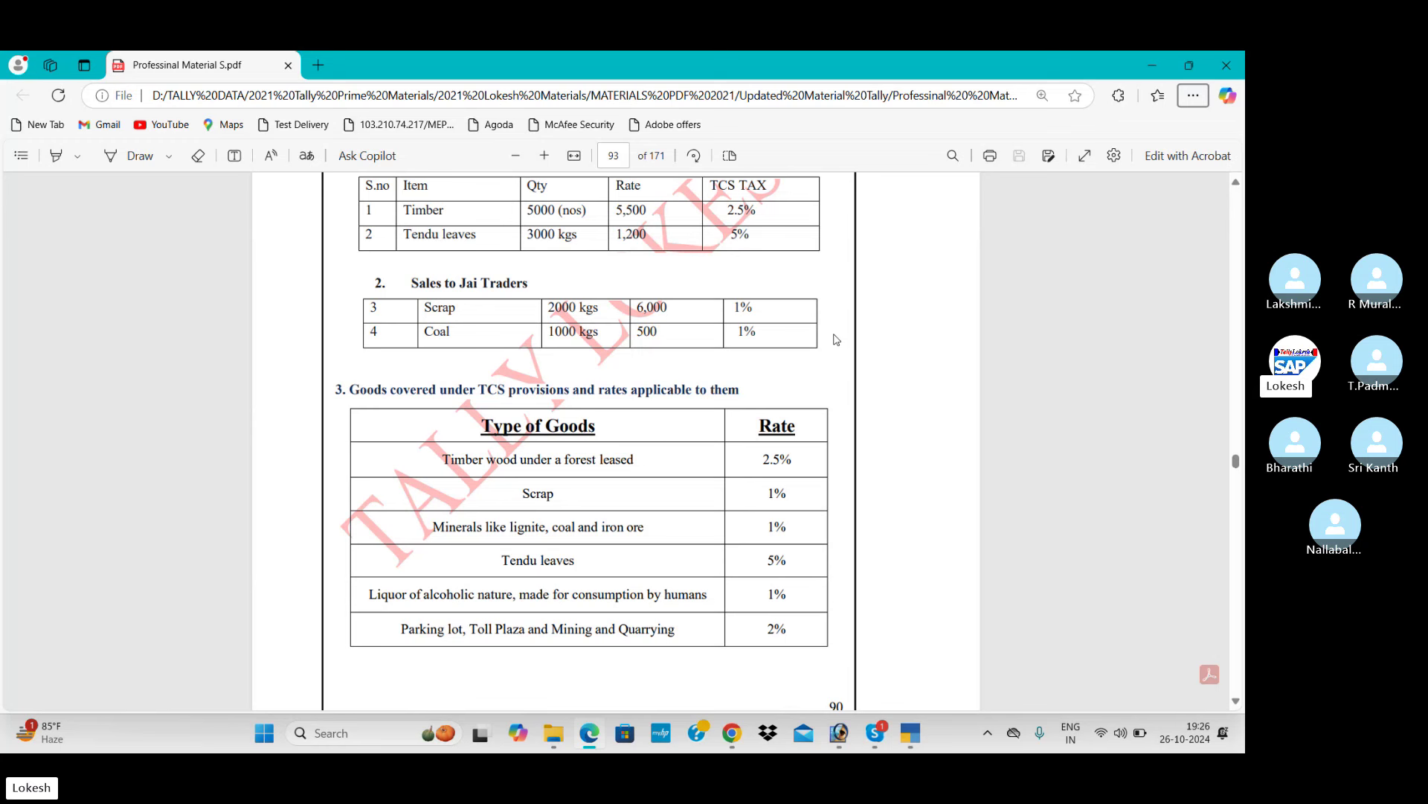
pyautogui.scroll(2, 836, 339)
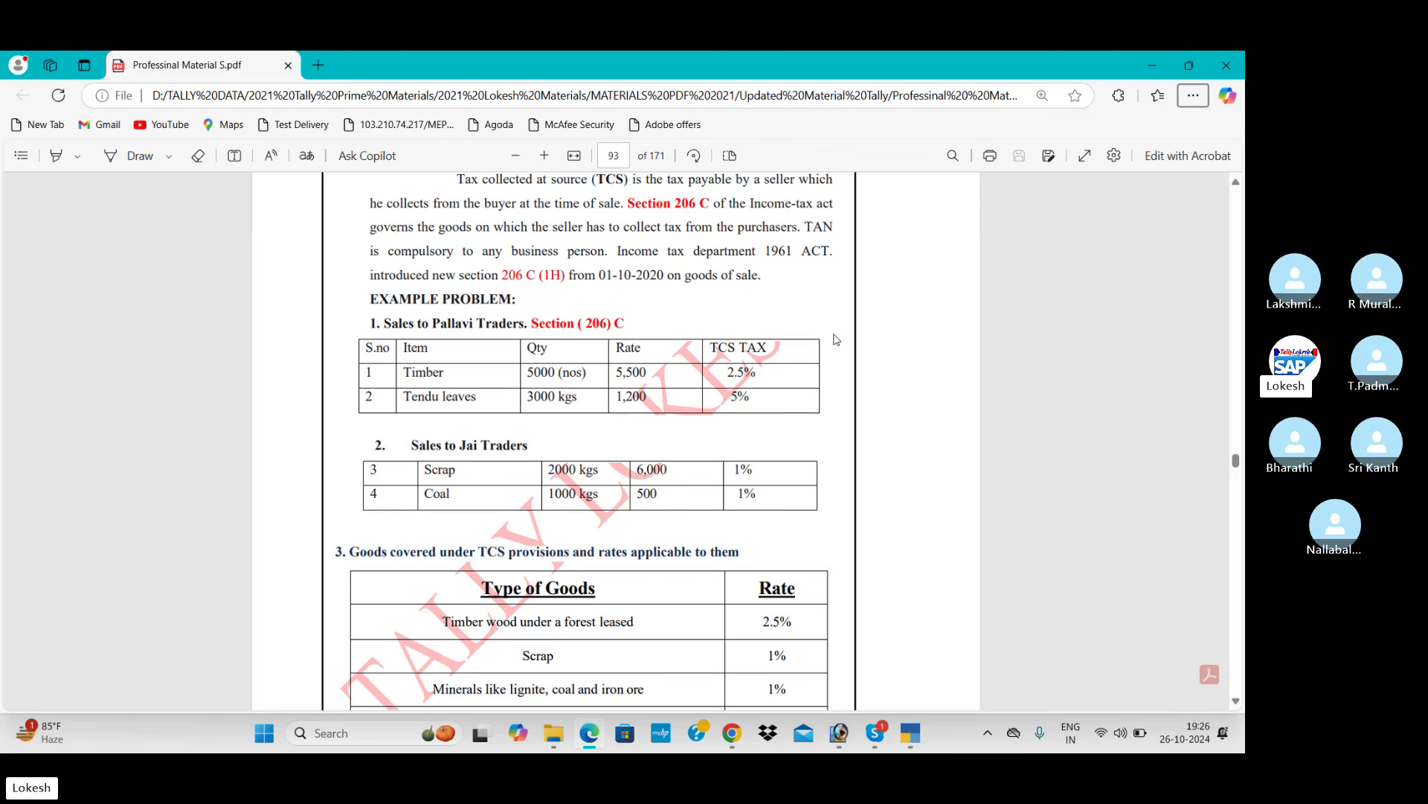
# - Review Problem 3 for Sriya Trading Company in the PDF, including its particulars, amounts and year-end adjustments
pyautogui.scroll(-10, 836, 340)
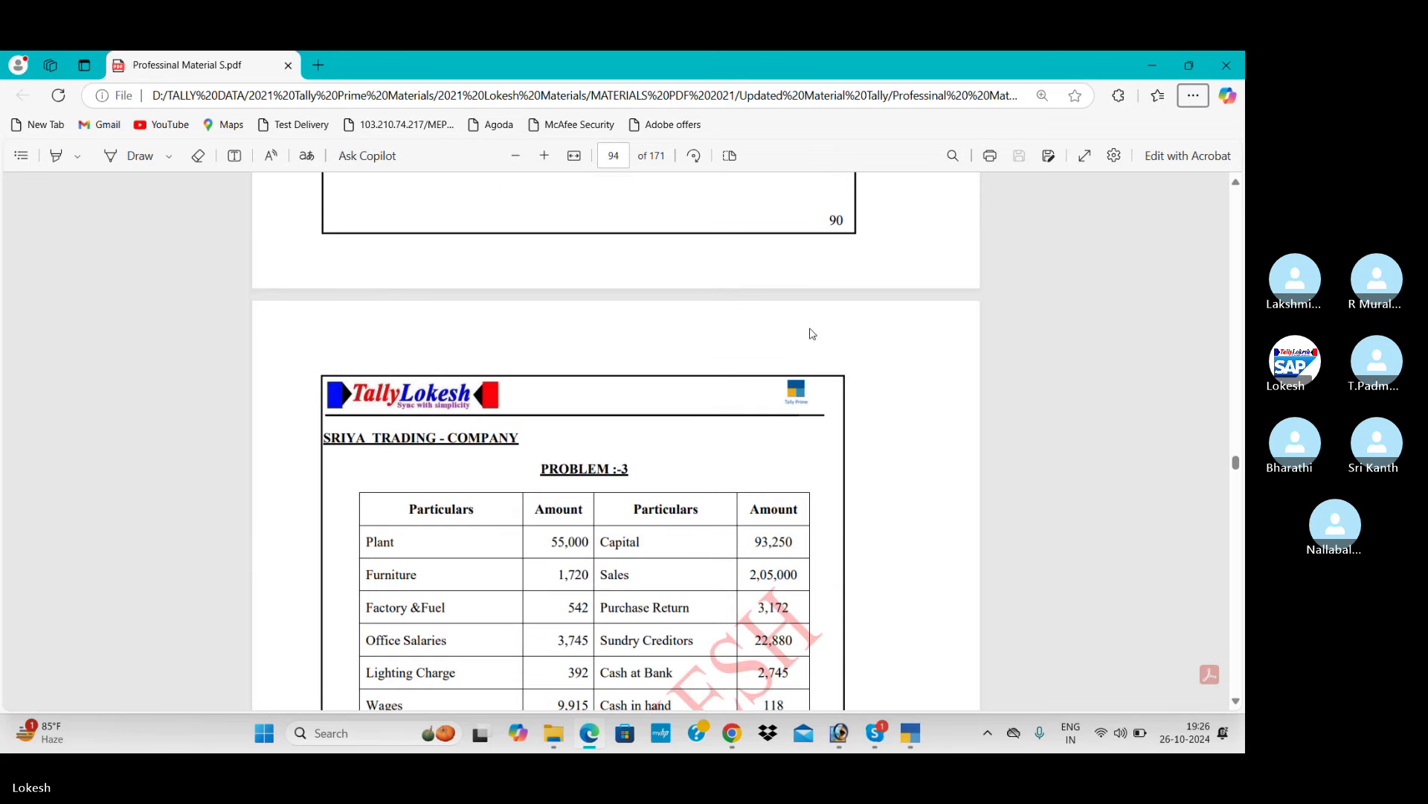
pyautogui.scroll(-2, 812, 334)
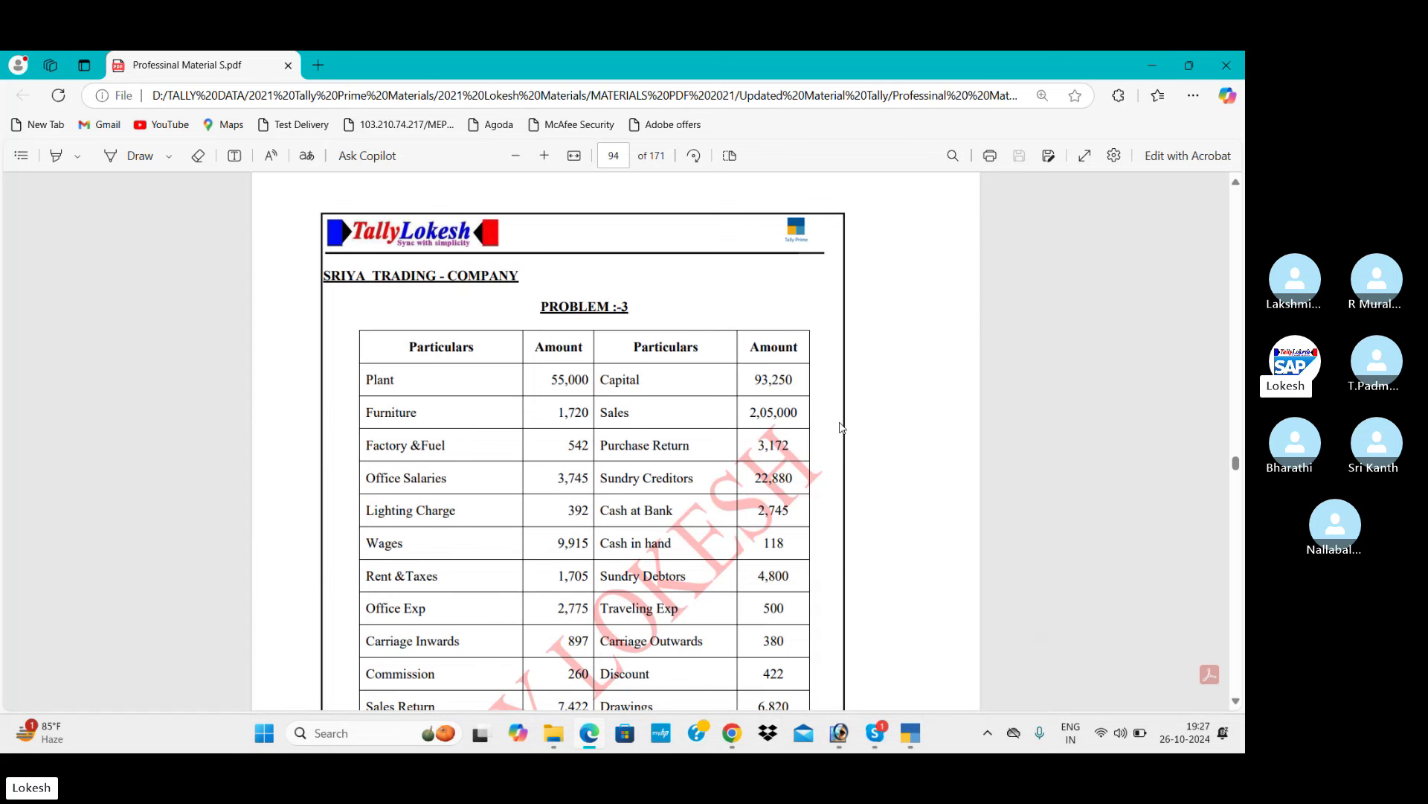
pyautogui.scroll(-1, 722, 400)
pyautogui.scroll(-1, 722, 400)
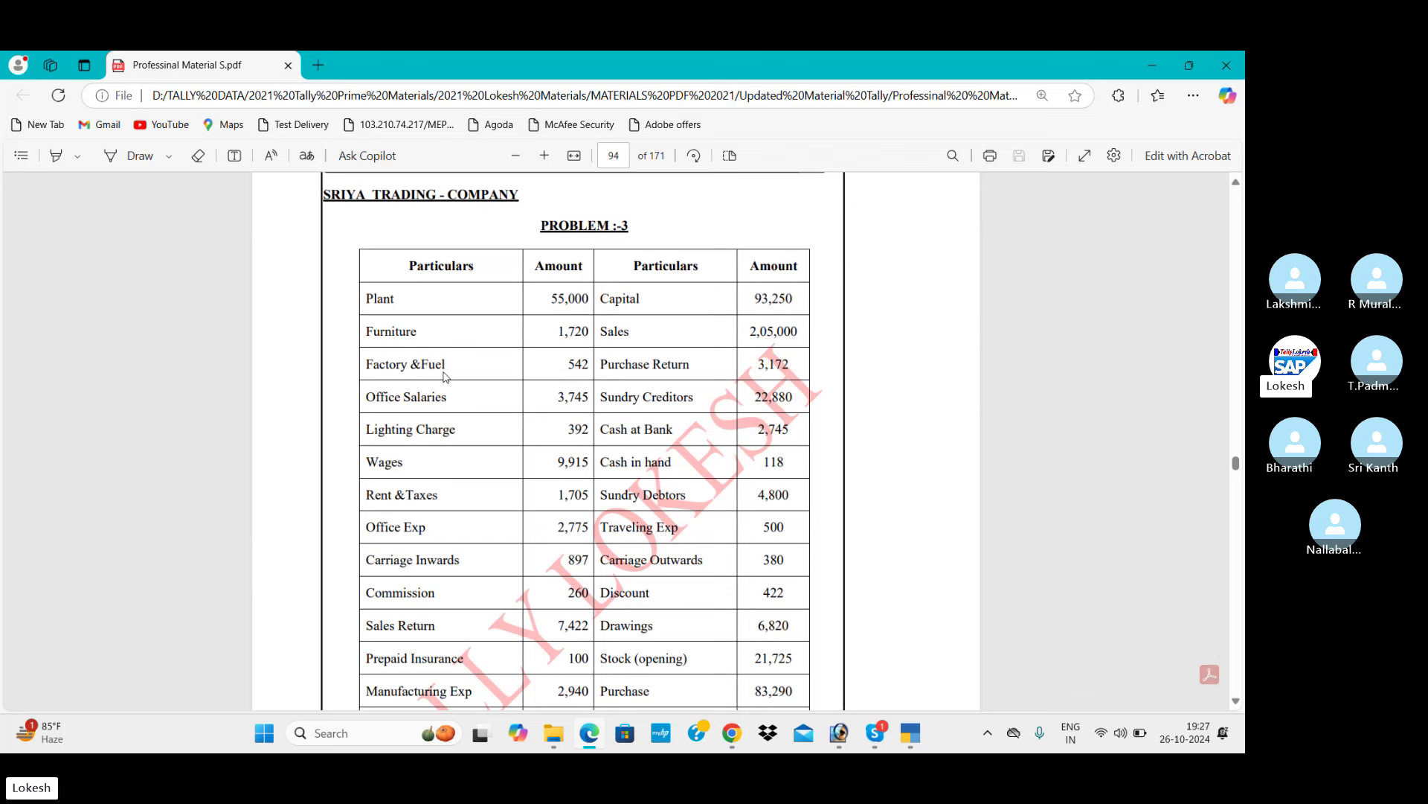
pyautogui.scroll(-5, 727, 572)
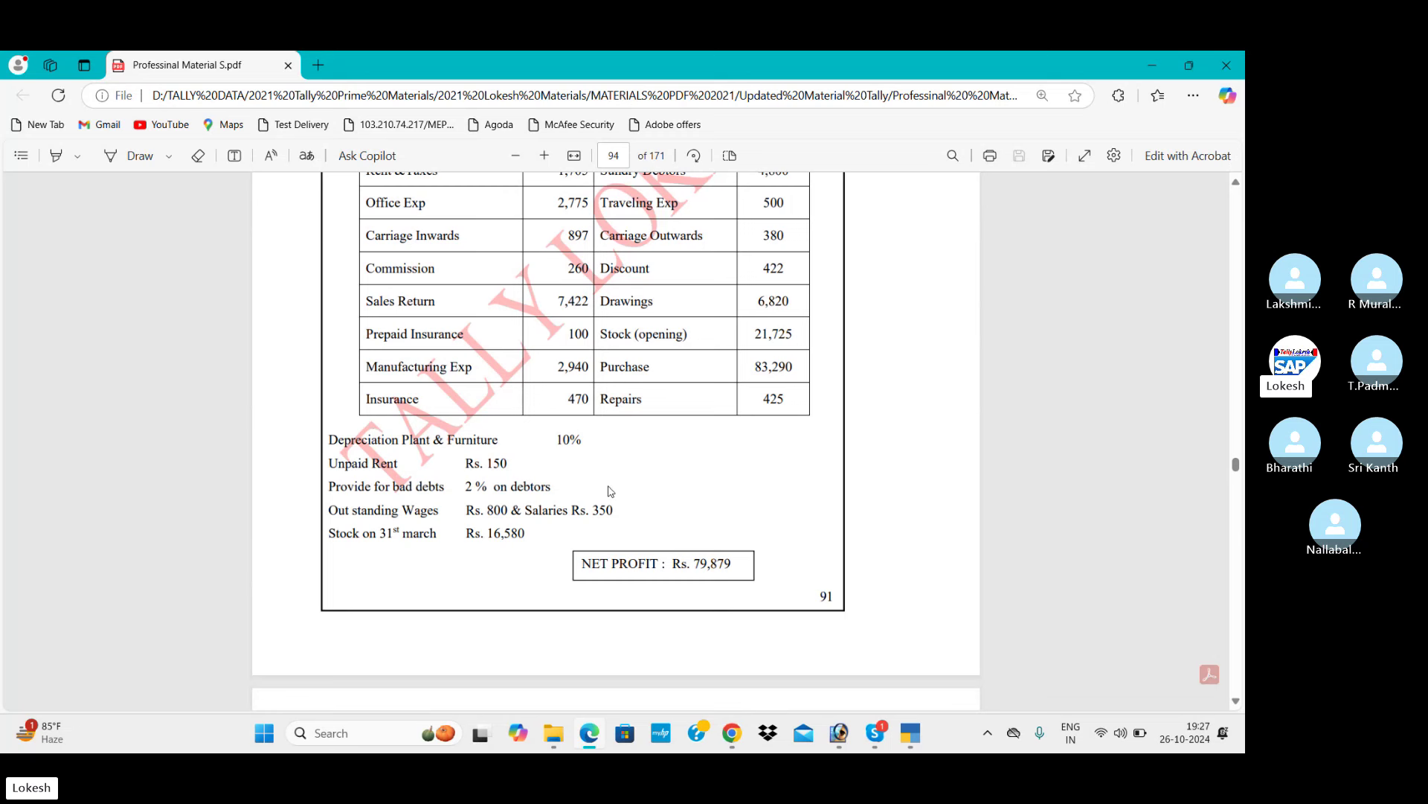
pyautogui.scroll(5, 408, 512)
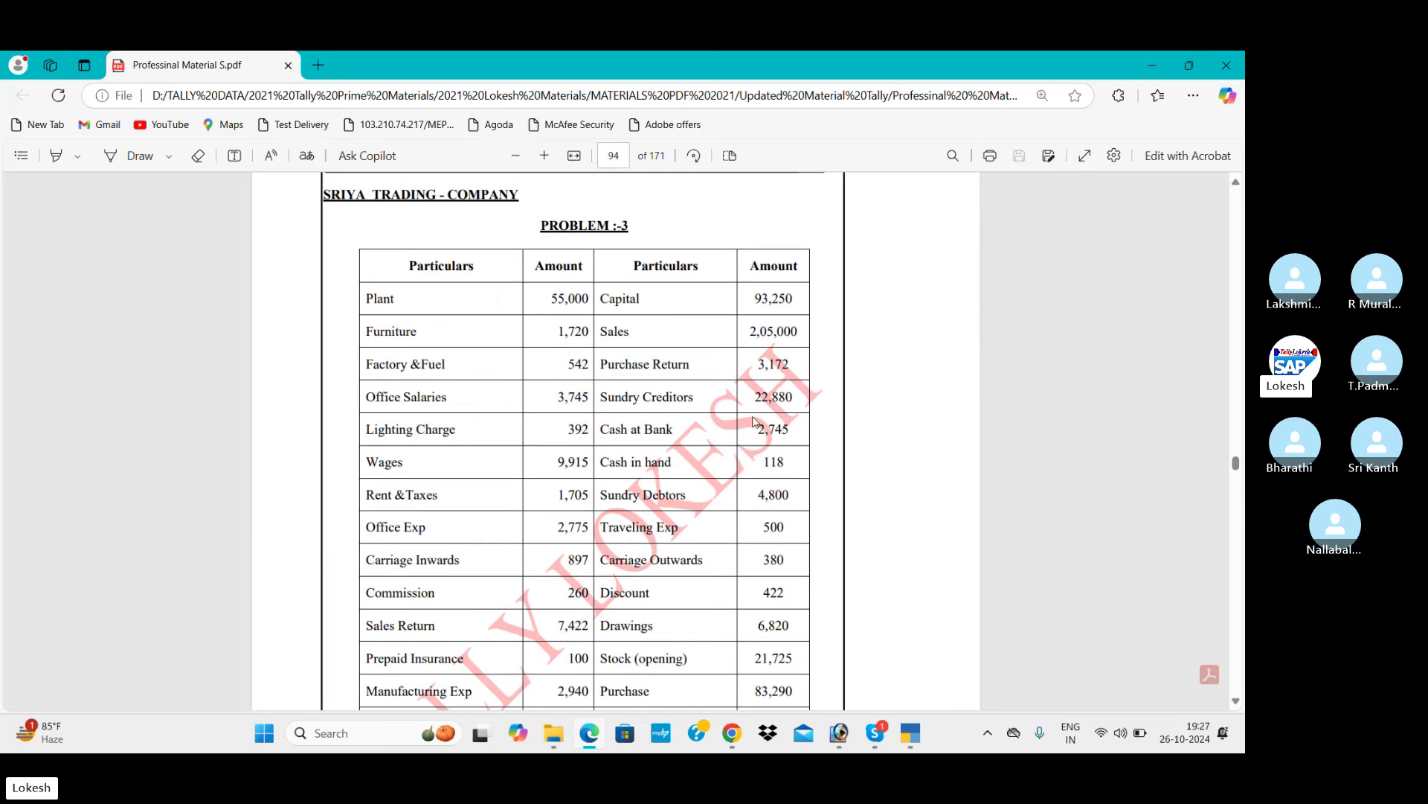
pyautogui.scroll(-2, 533, 431)
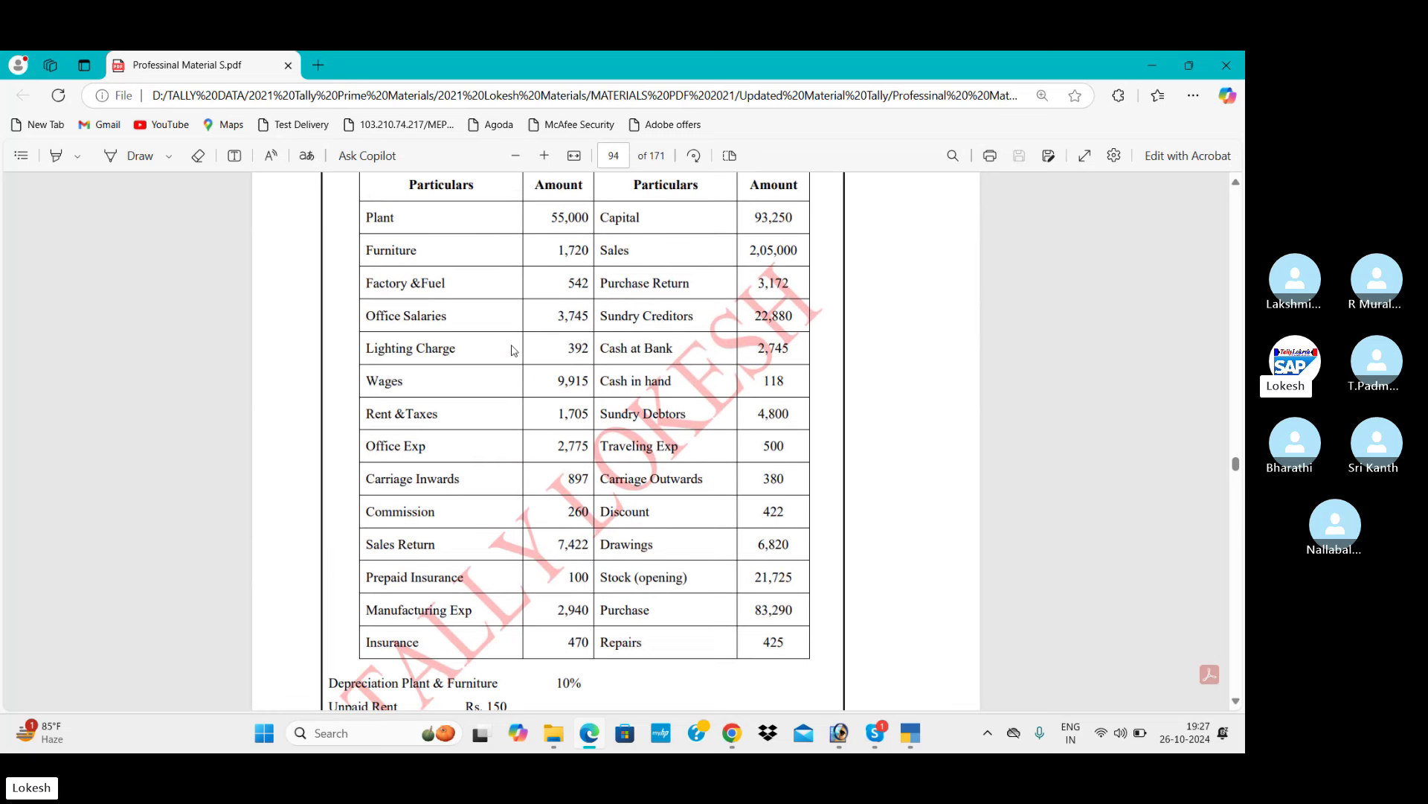
# - Switch back to TallyPrime, leave the Bills Payable report, and open a new payment voucher for the Problem 3 entries
pyautogui.click(914, 735)
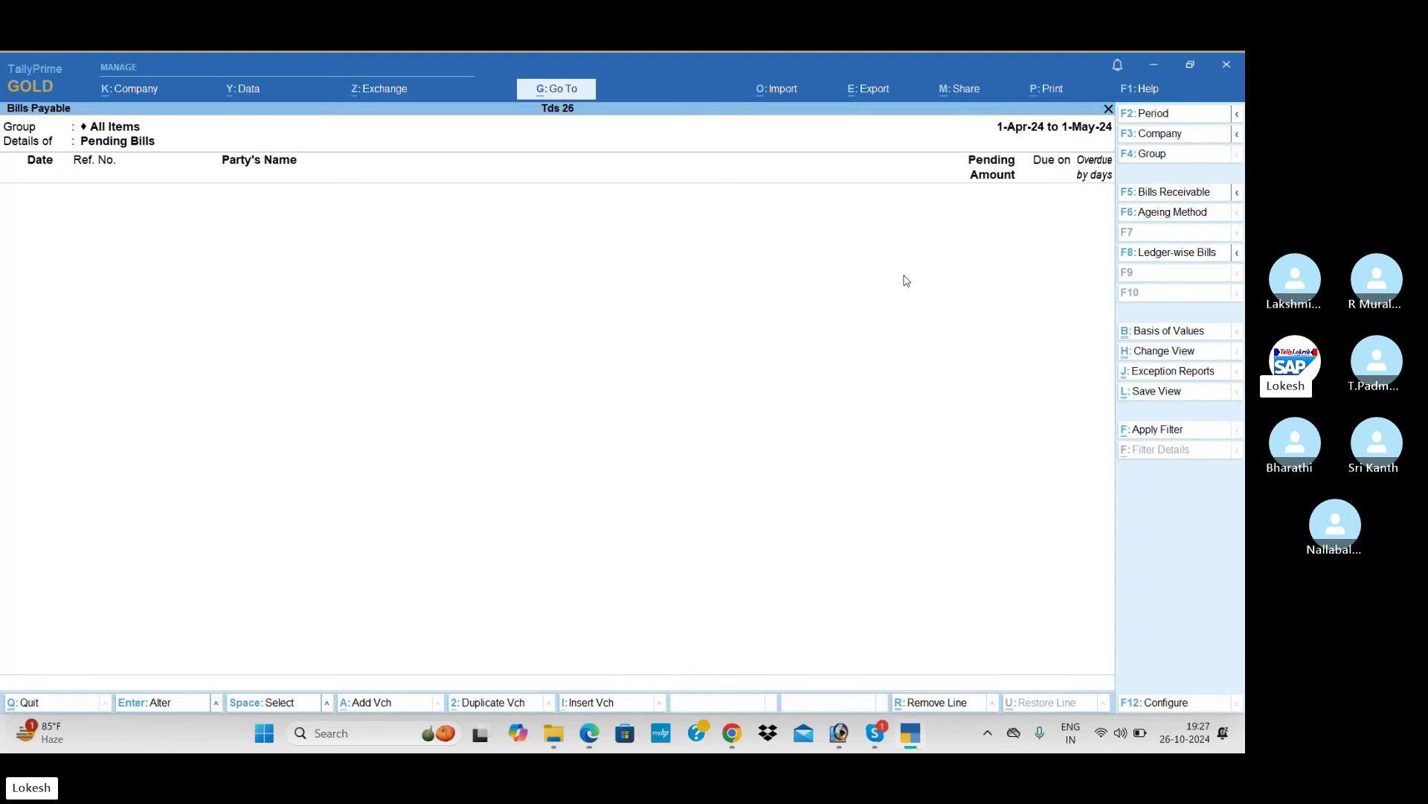
pyautogui.press('Escape')
pyautogui.press('Escape')
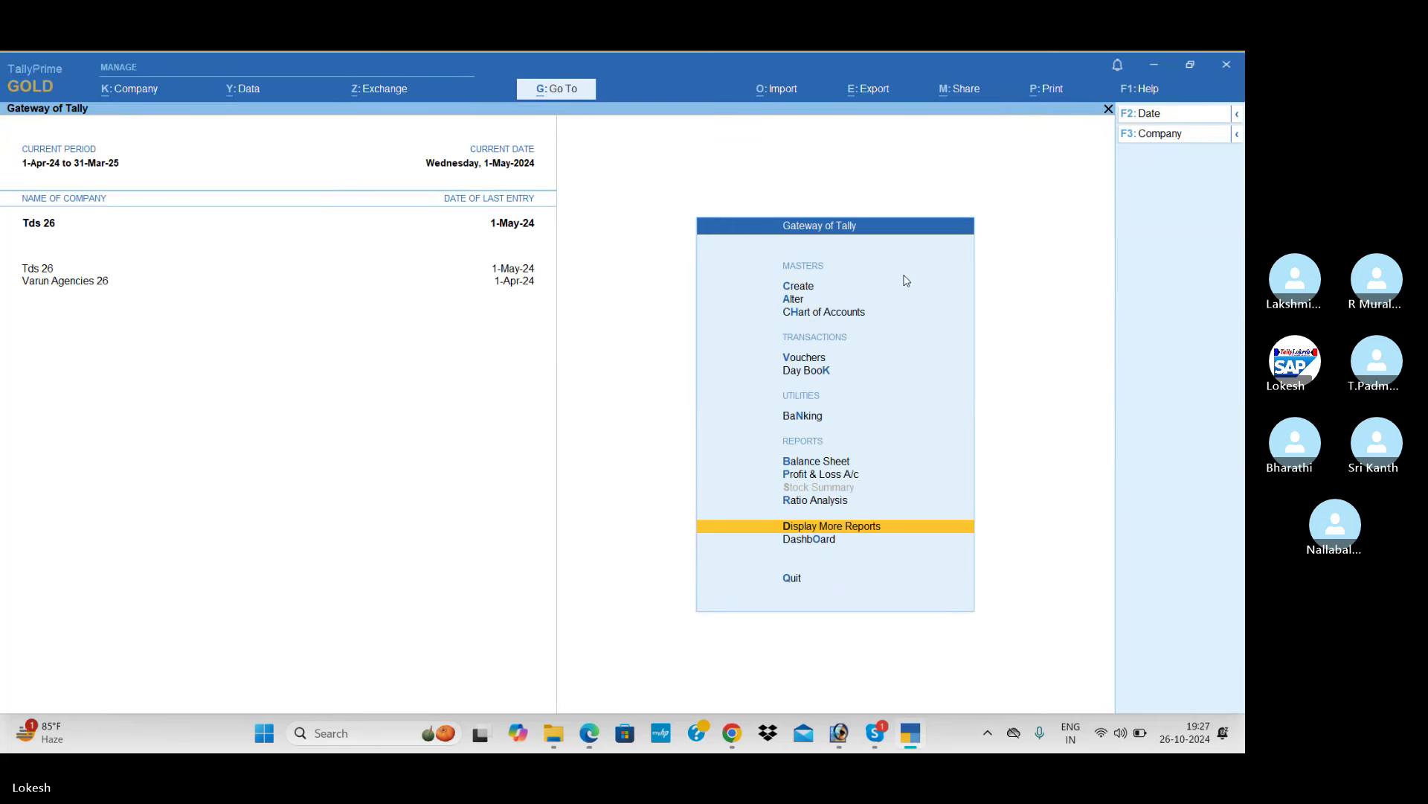
pyautogui.press('Up')
pyautogui.press('Up')
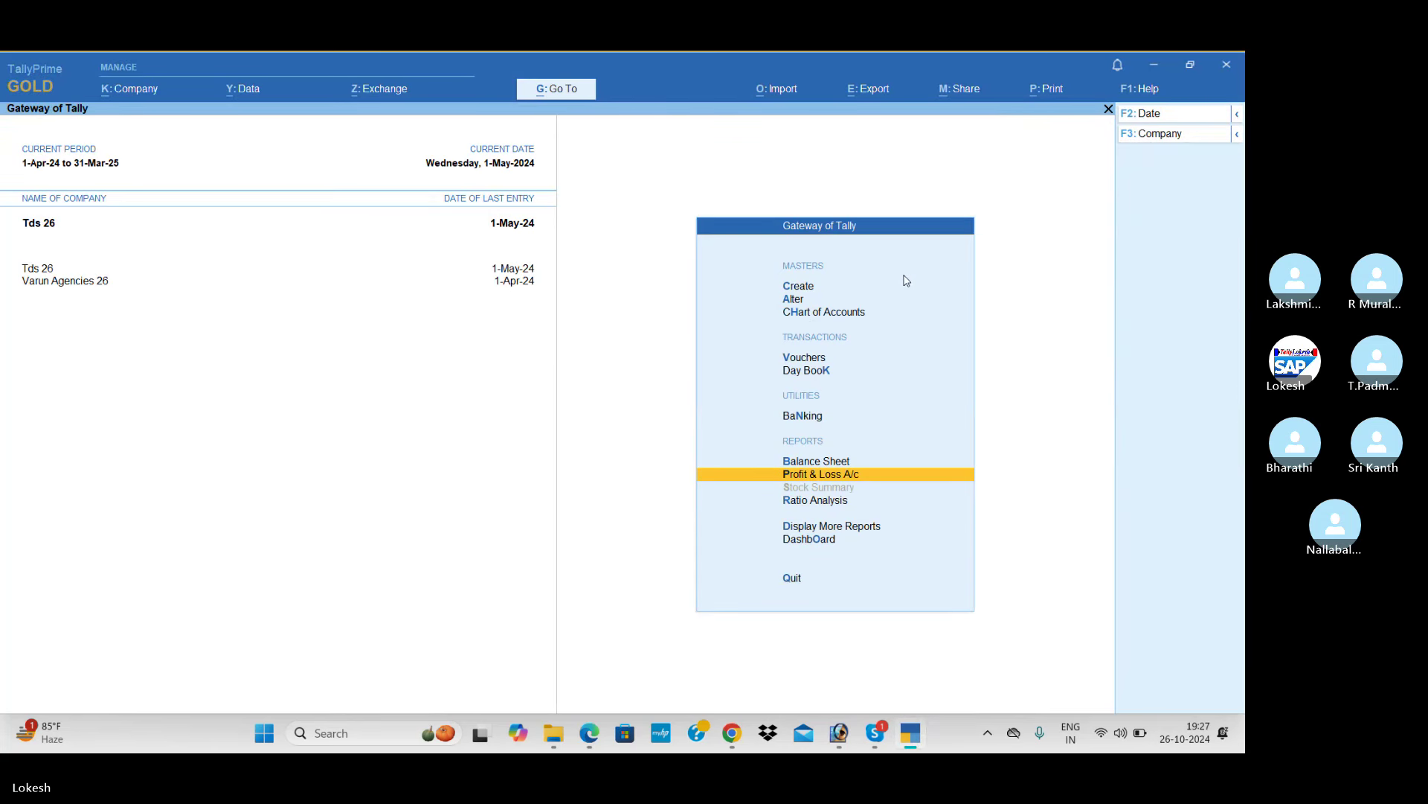
pyautogui.press('Up')
pyautogui.press('Up')
pyautogui.press('Up')
pyautogui.press('Up')
pyautogui.press('Return')
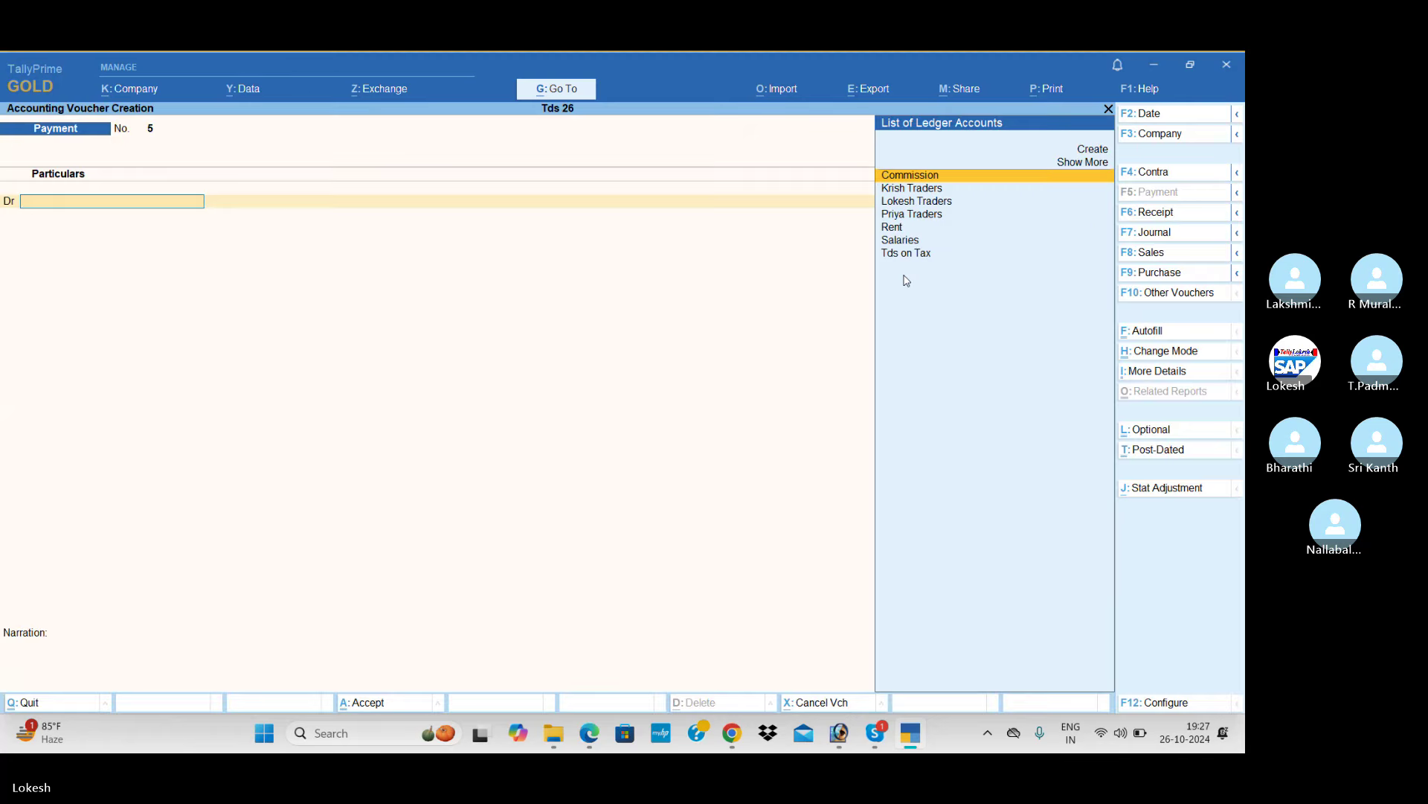
pyautogui.hotkey('alt', 'Tab')
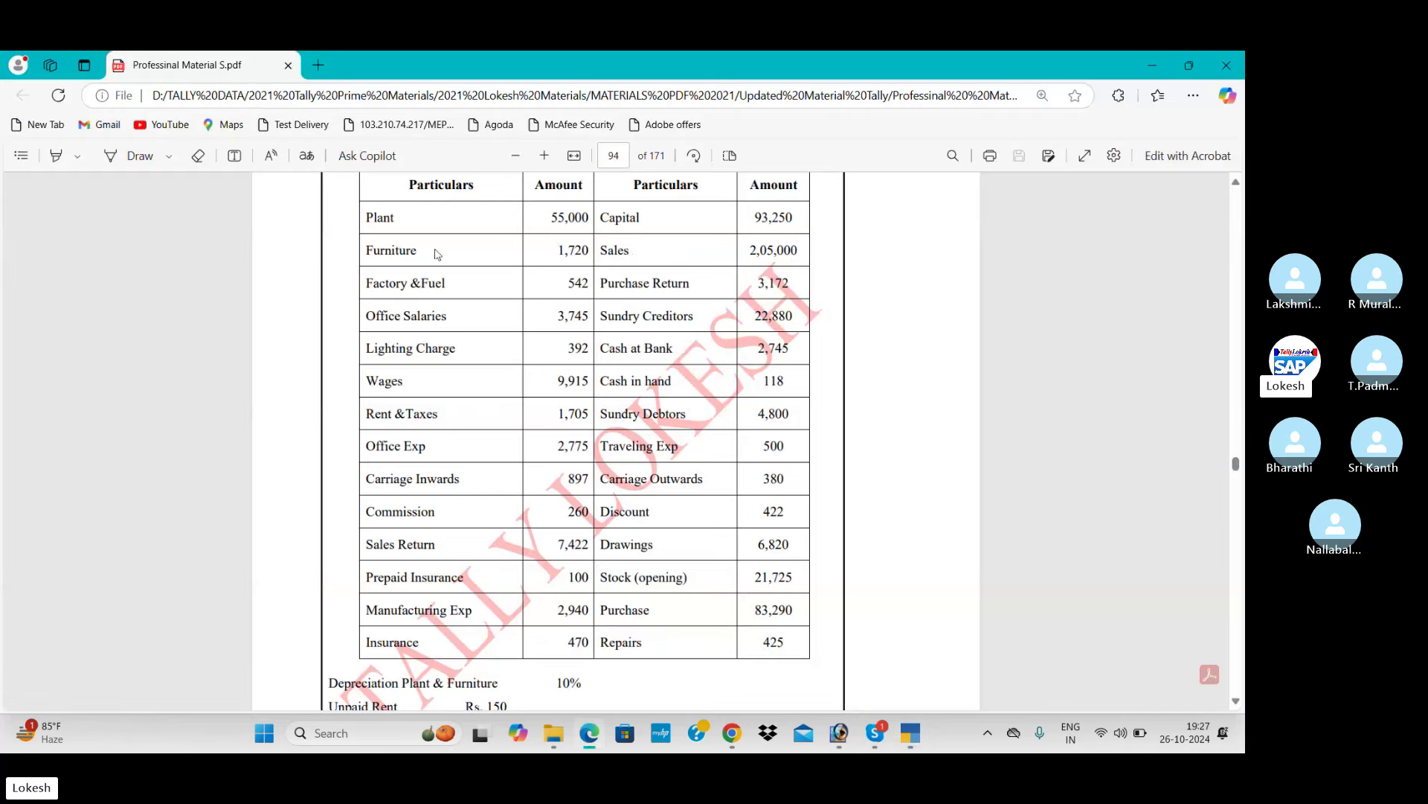
pyautogui.hotkey('alt', 'Tab')
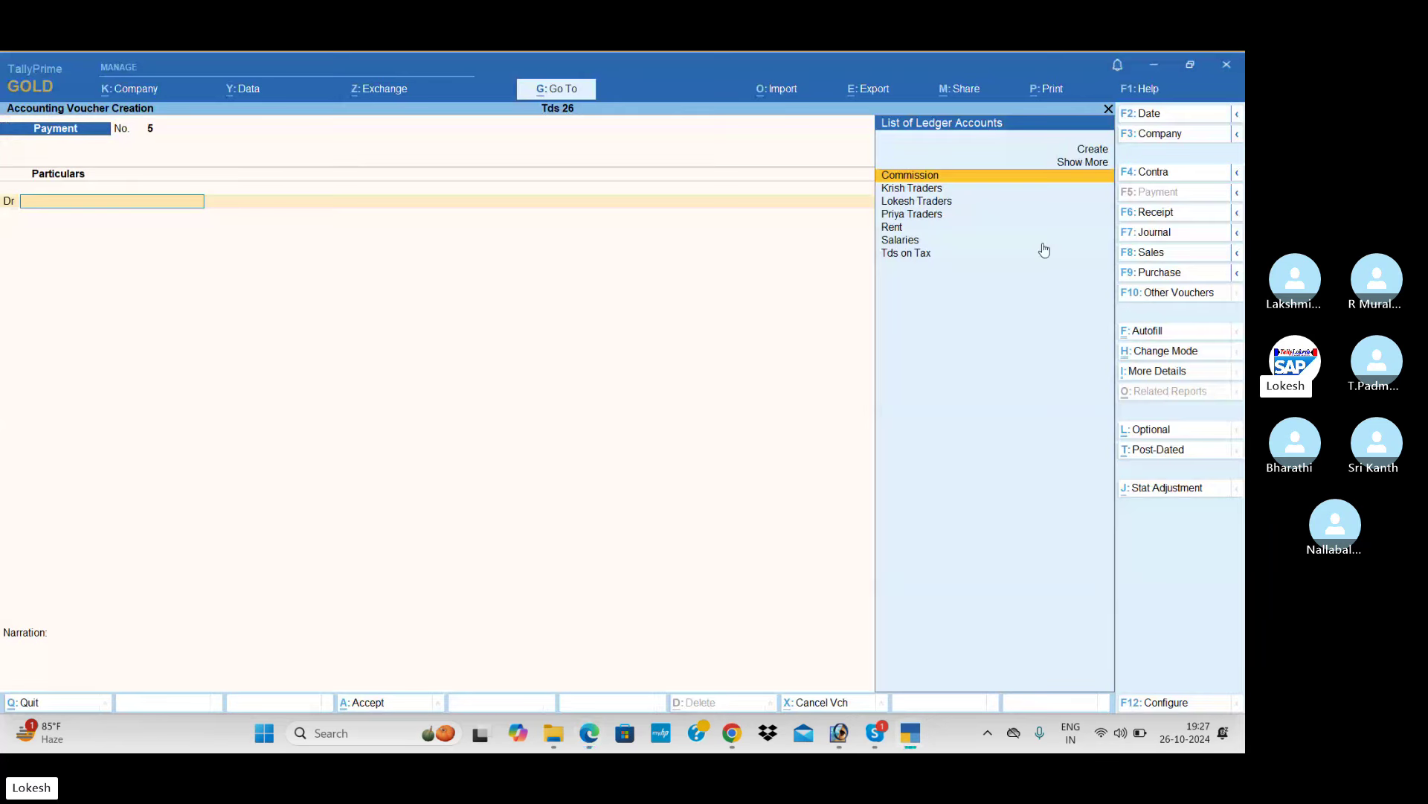
# - Create a Plant ledger under Fixed Assets from within the payment voucher
pyautogui.hotkey('alt', 'c')
pyautogui.write('Plant')
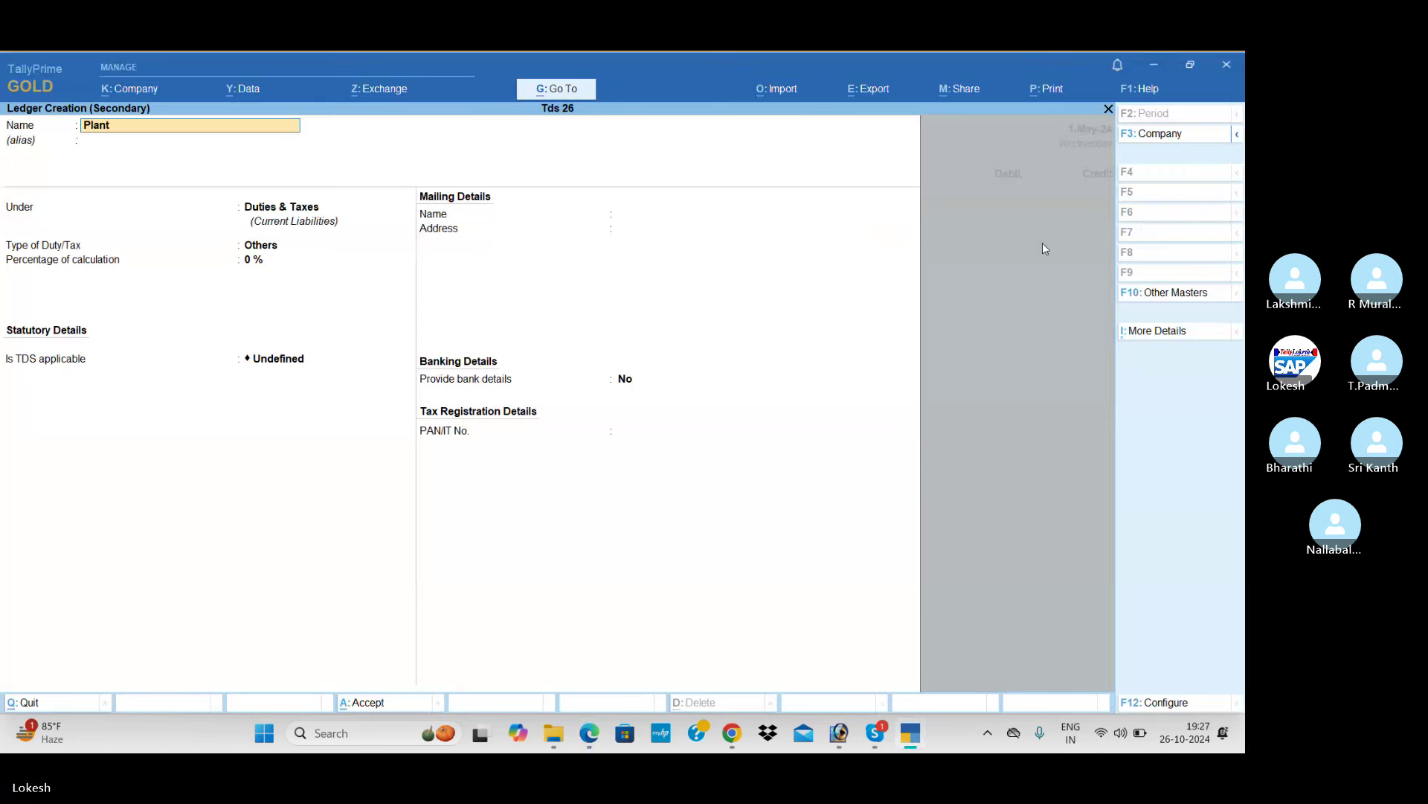
pyautogui.press('Return')
pyautogui.press('Return')
pyautogui.write('fix')
pyautogui.press('Return')
pyautogui.hotkey('ctrl', 'a')
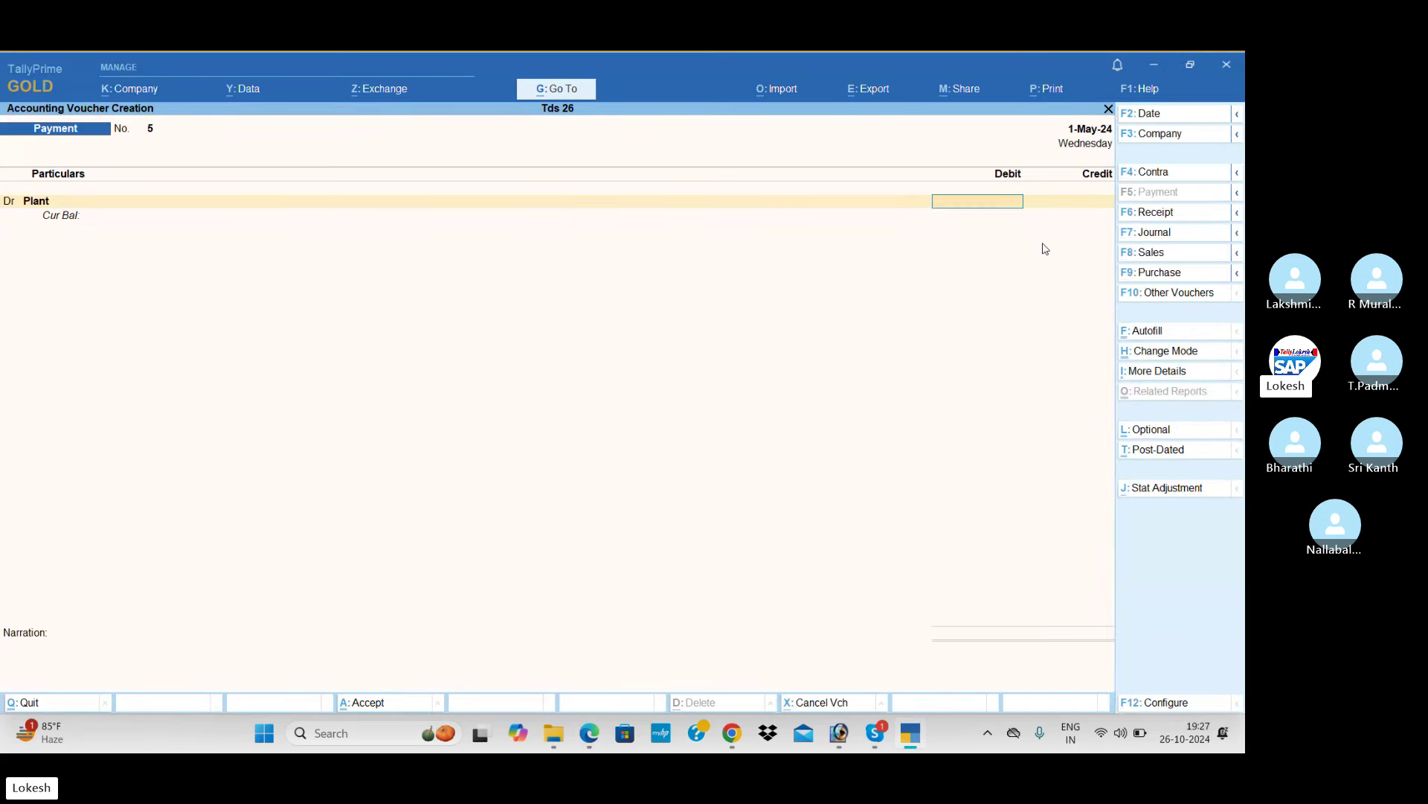
# - Debit Plant 55,000 in the payment voucher, taking the amount from the PDF, and add another debit line
pyautogui.hotkey('alt', 'Tab')
pyautogui.hotkey('alt', 'Tab')
pyautogui.write('550')
pyautogui.press('Return')
pyautogui.press('Return')
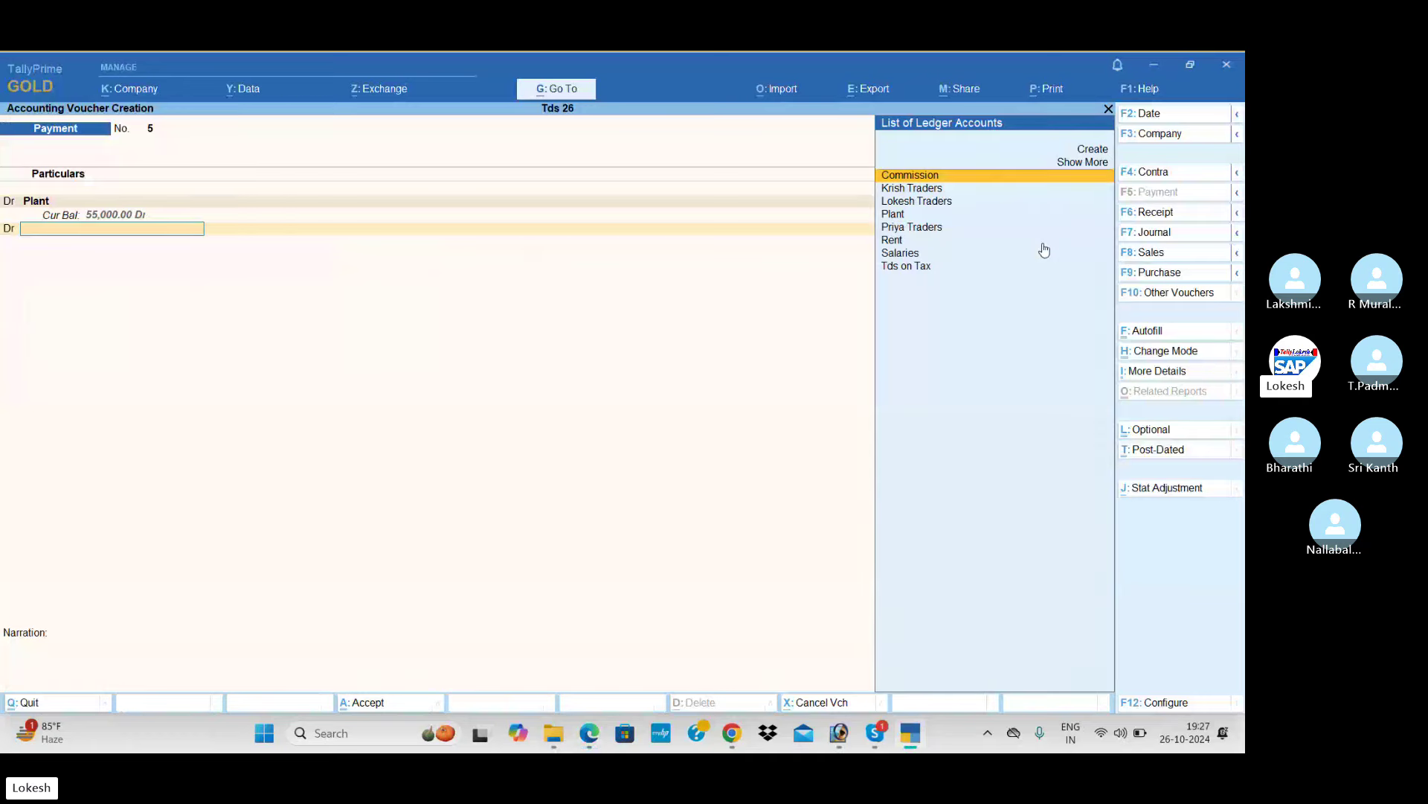
# - Create a Furniture ledger under Fixed Assets for the second debit line, with TDS deductable left at No
pyautogui.hotkey('alt', 'c')
pyautogui.hotkey('alt', 'Tab')
pyautogui.hotkey('alt', 'Tab')
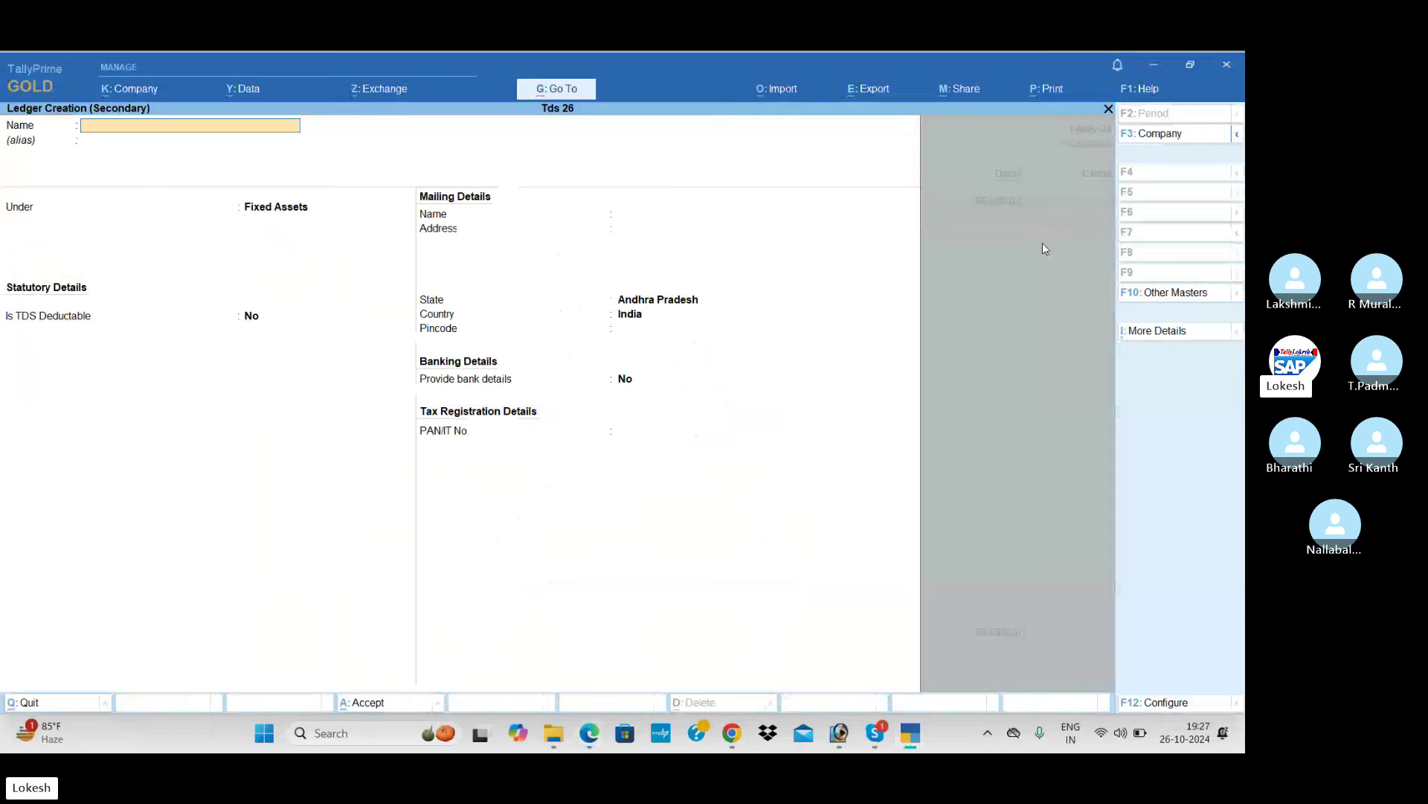
pyautogui.write('Furni')
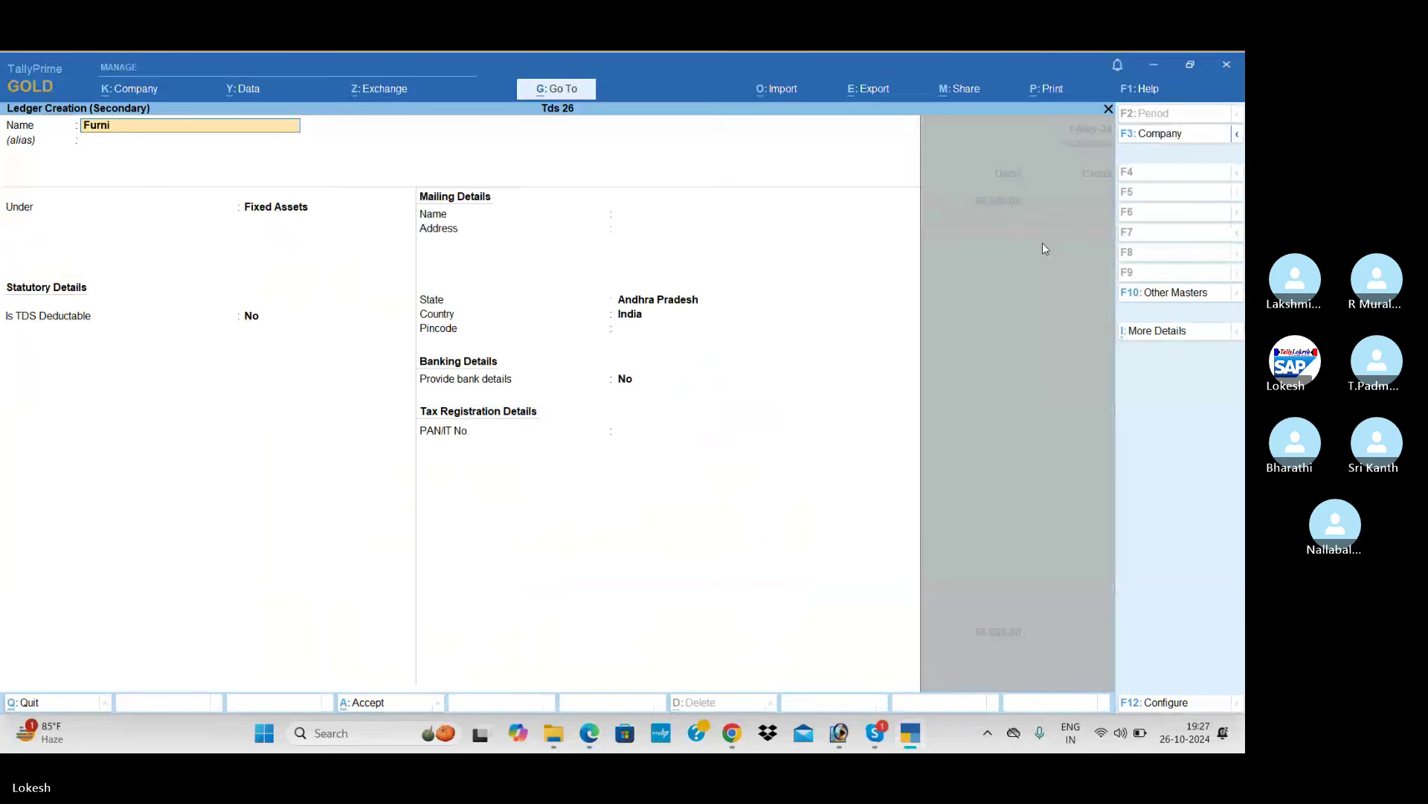
pyautogui.write('ture')
pyautogui.press('Return')
pyautogui.press('Return')
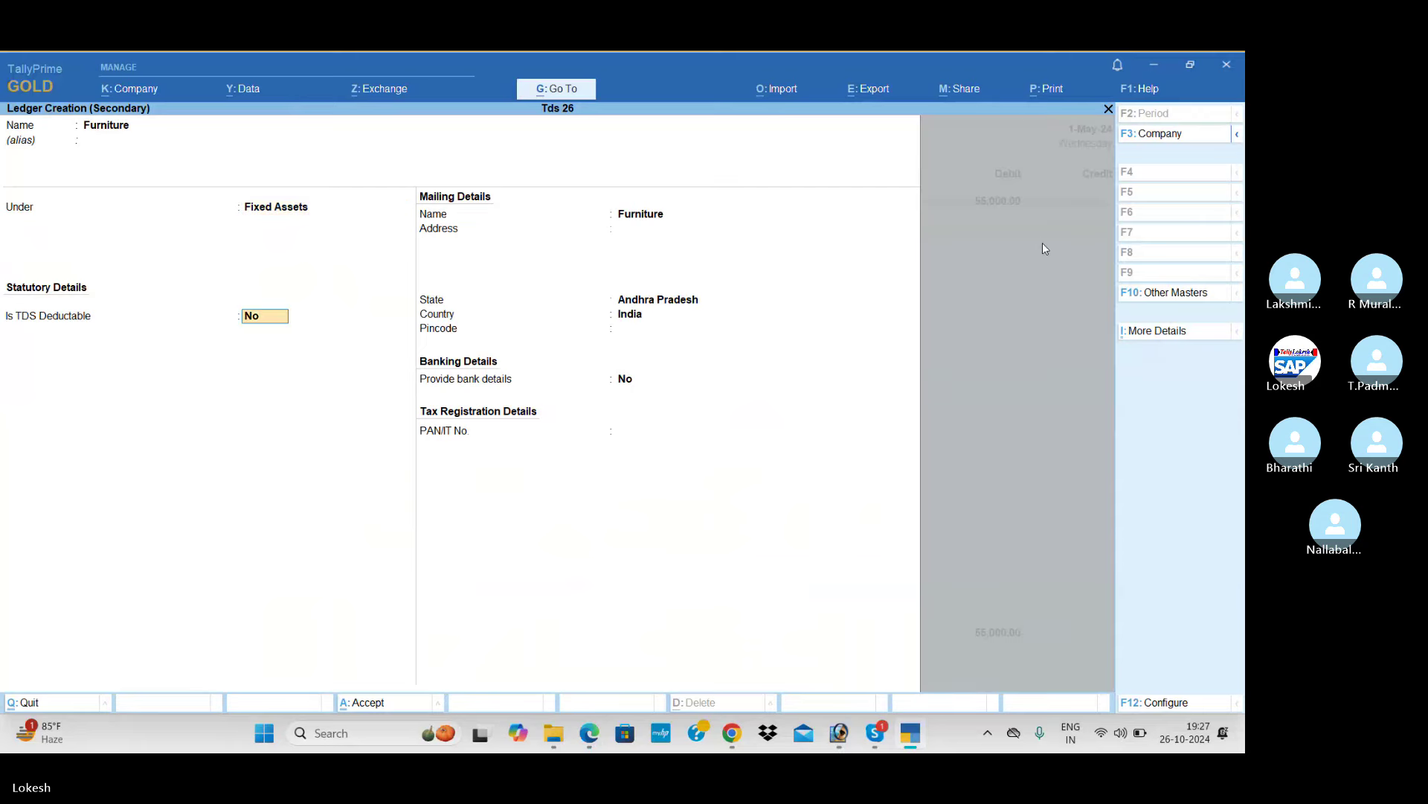
pyautogui.hotkey('ctrl', 'a')
# - Debit Furniture 1720 in the payment voucher, start a third debit line, and consult the PDF for its entry
pyautogui.hotkey('alt', 'Tab')
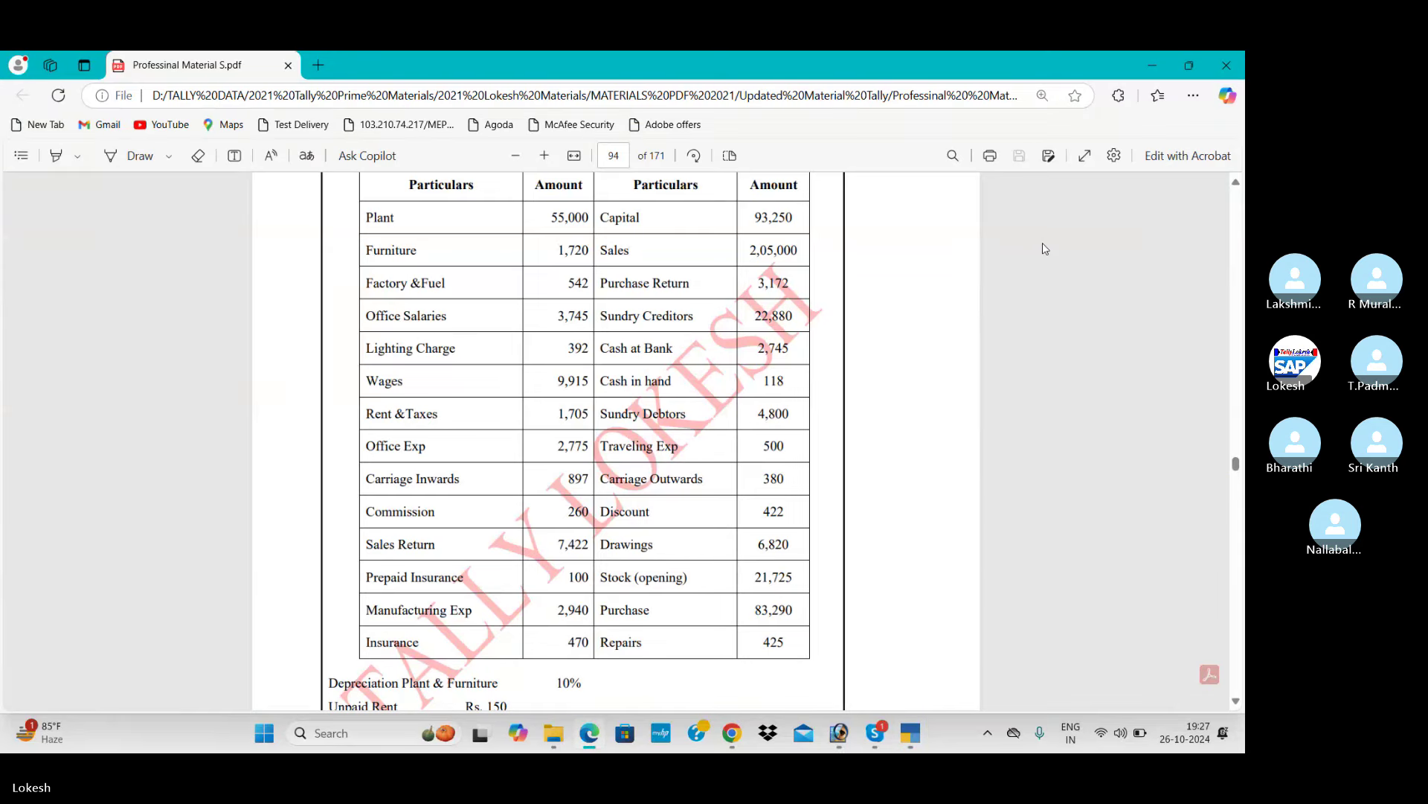
pyautogui.hotkey('alt', 'Tab')
pyautogui.write('1720')
pyautogui.press('Return')
pyautogui.write('d')
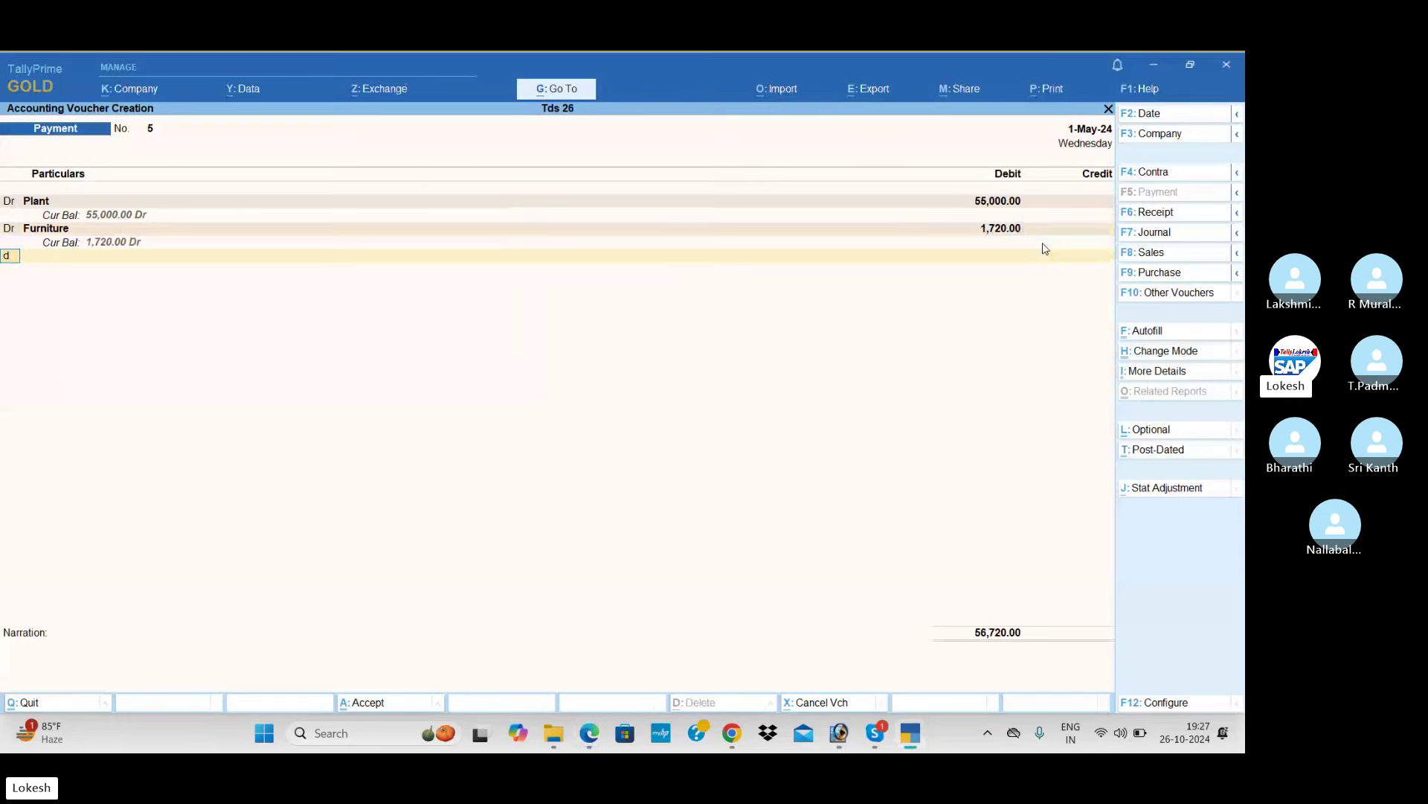
pyautogui.hotkey('alt', 'Tab')
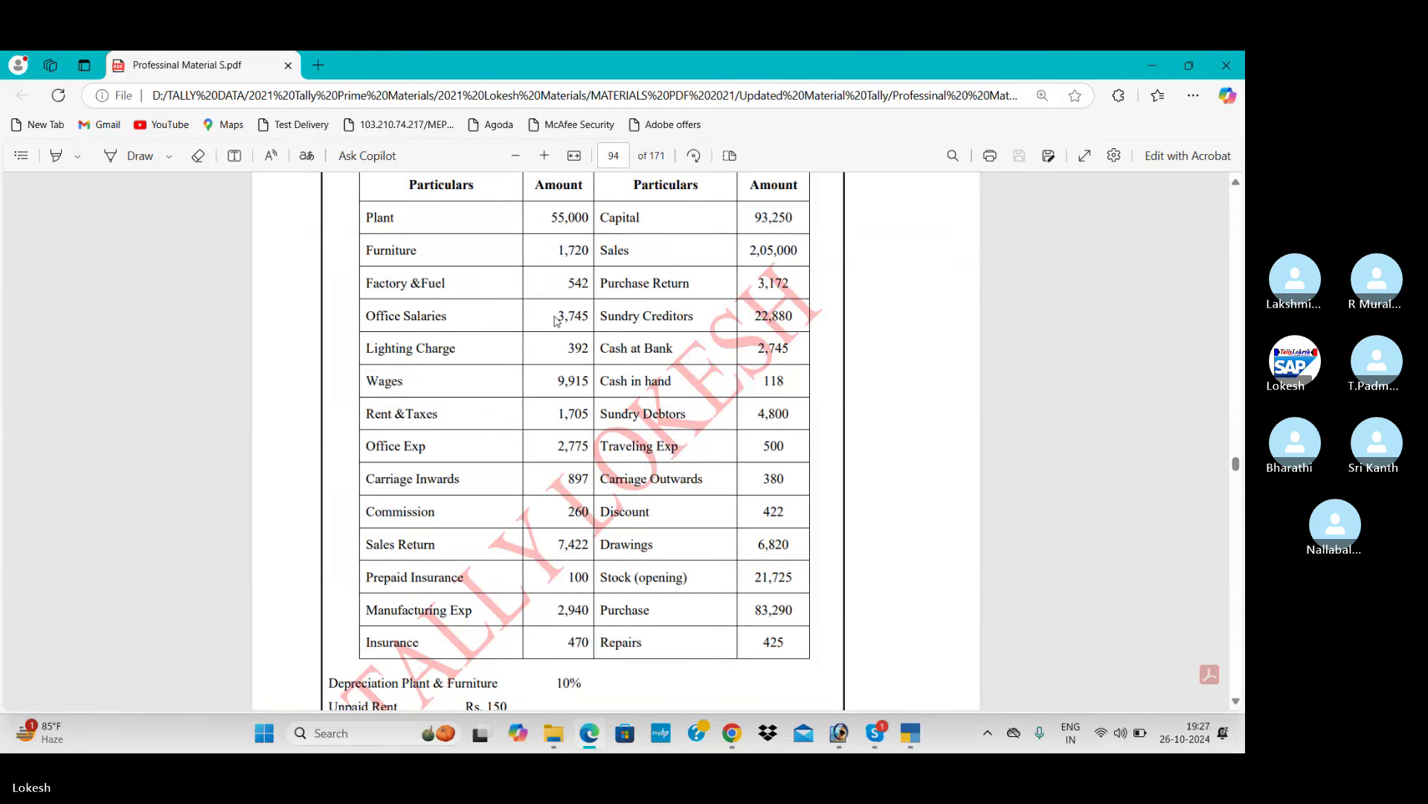
# - Return to the TallyPrime payment voucher and create an Office Salaries ledger under Indirect Expenses for the third debit line
pyautogui.hotkey('alt', 'Tab')
pyautogui.write('o')
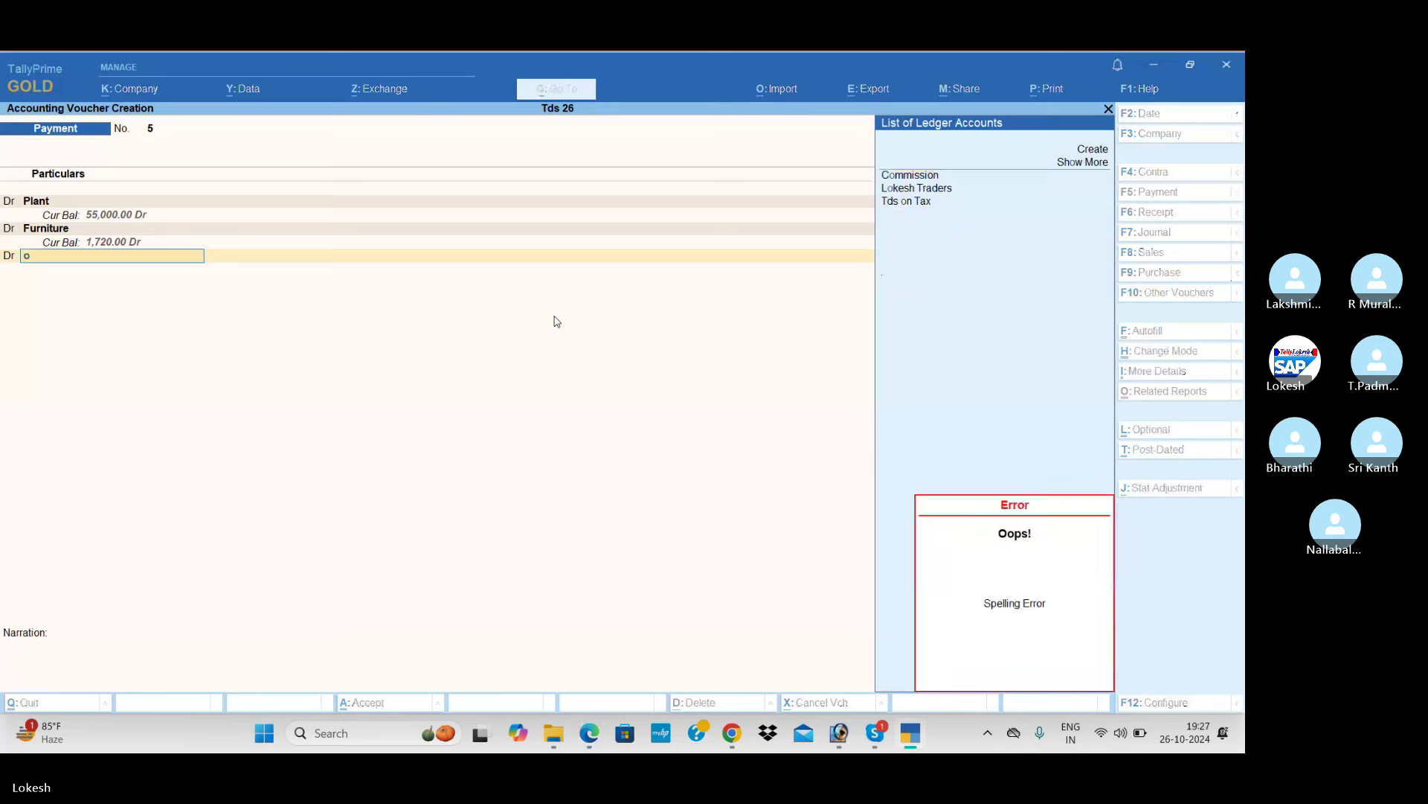
pyautogui.hotkey('alt', 'c')
pyautogui.write('ffic')
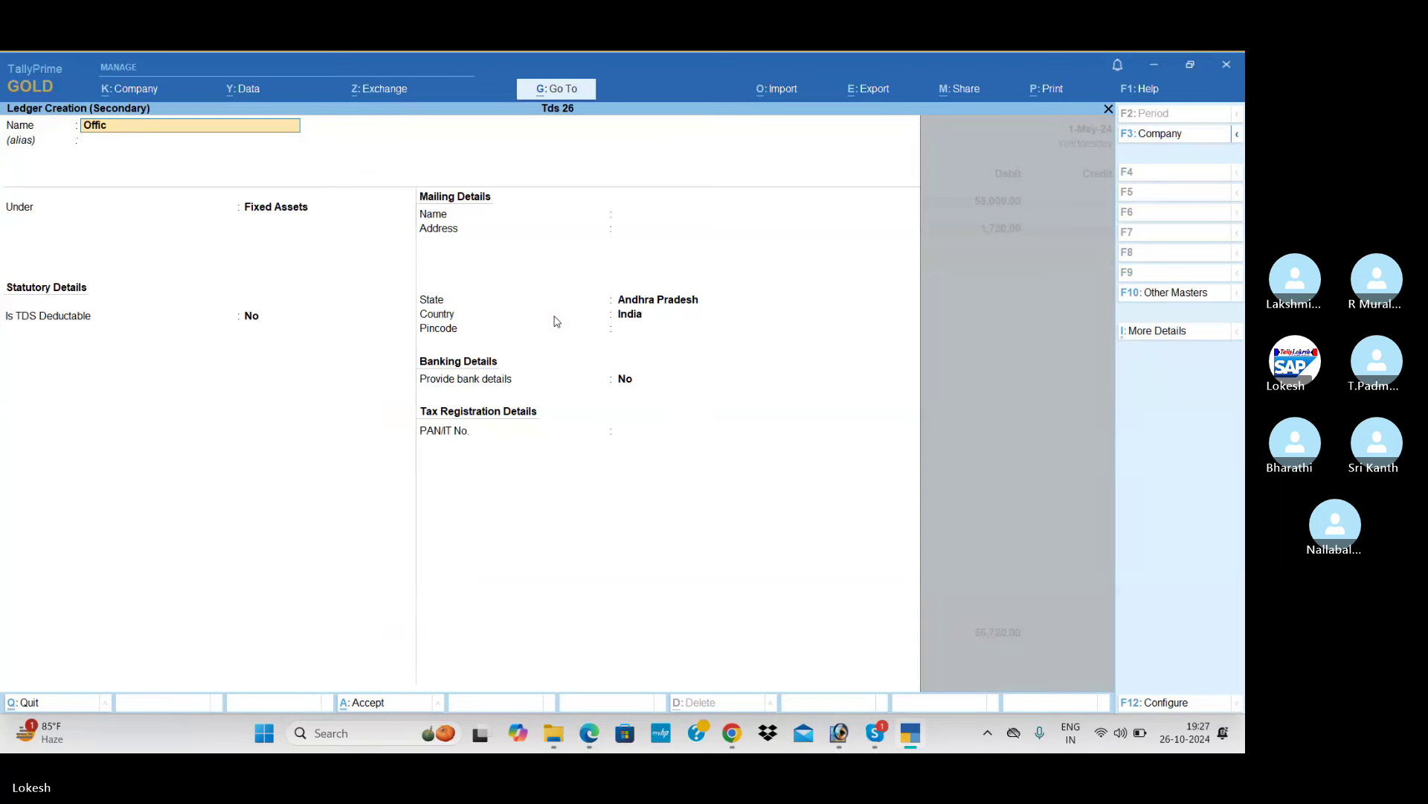
pyautogui.write('e Salaries')
pyautogui.press('Return')
pyautogui.press('Return')
pyautogui.write('Ind')
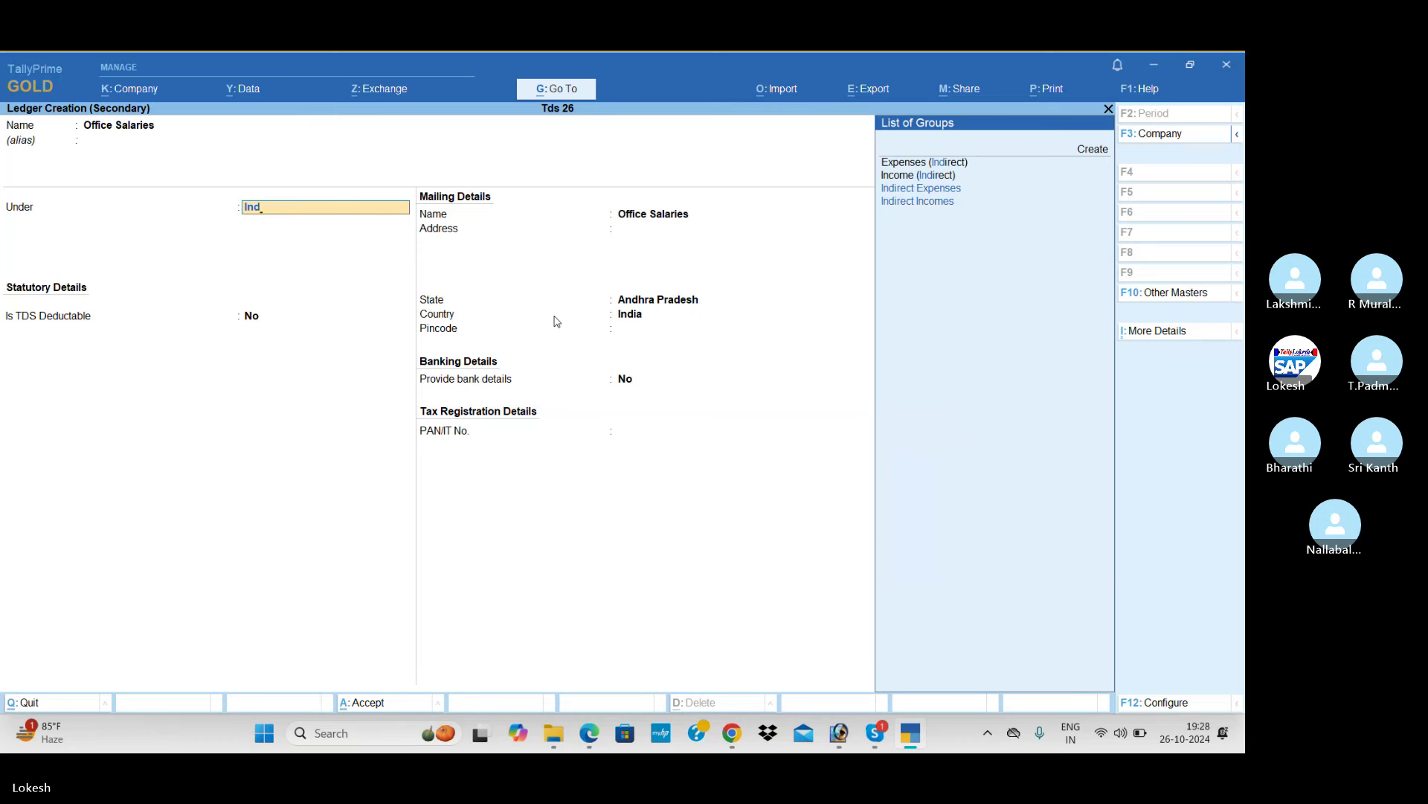
pyautogui.press('Return')
pyautogui.hotkey('ctrl', 'a')
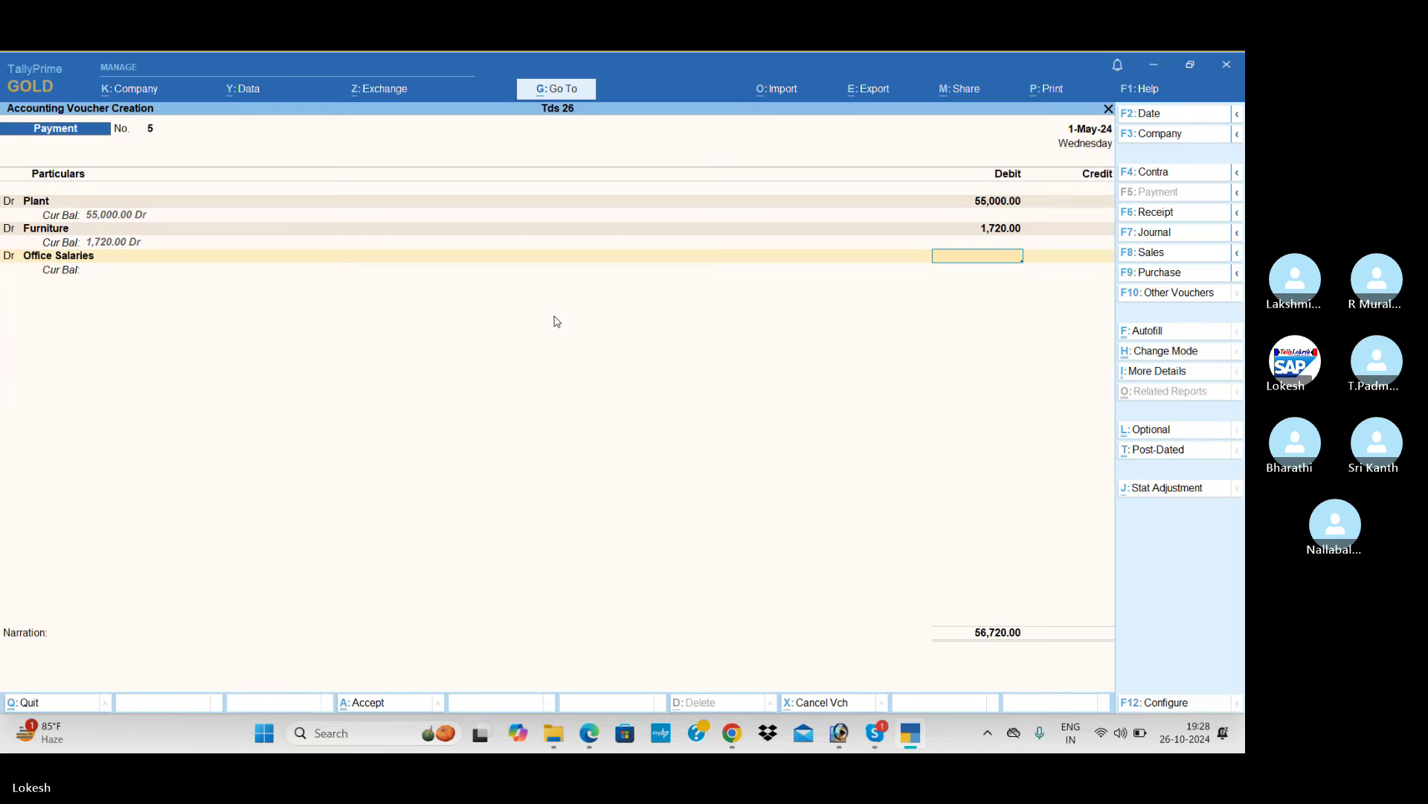
# - Debit Office Salaries 3,745 in the payment voucher, taking the amount from the PDF, and add another debit line
pyautogui.hotkey('alt', 'Tab')
pyautogui.hotkey('alt', 'Tab')
pyautogui.write('3')
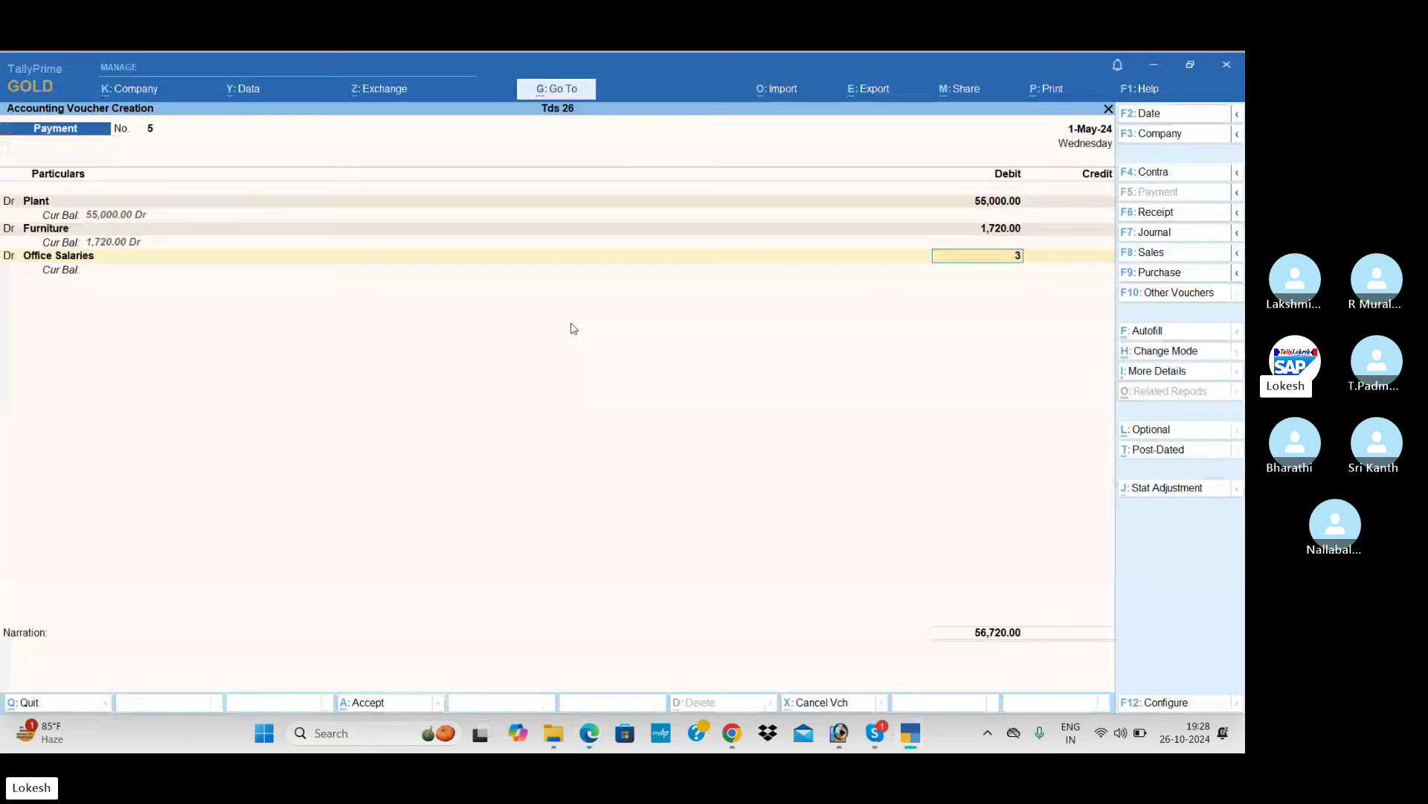
pyautogui.write(',745')
pyautogui.press('Return')
pyautogui.write('d')
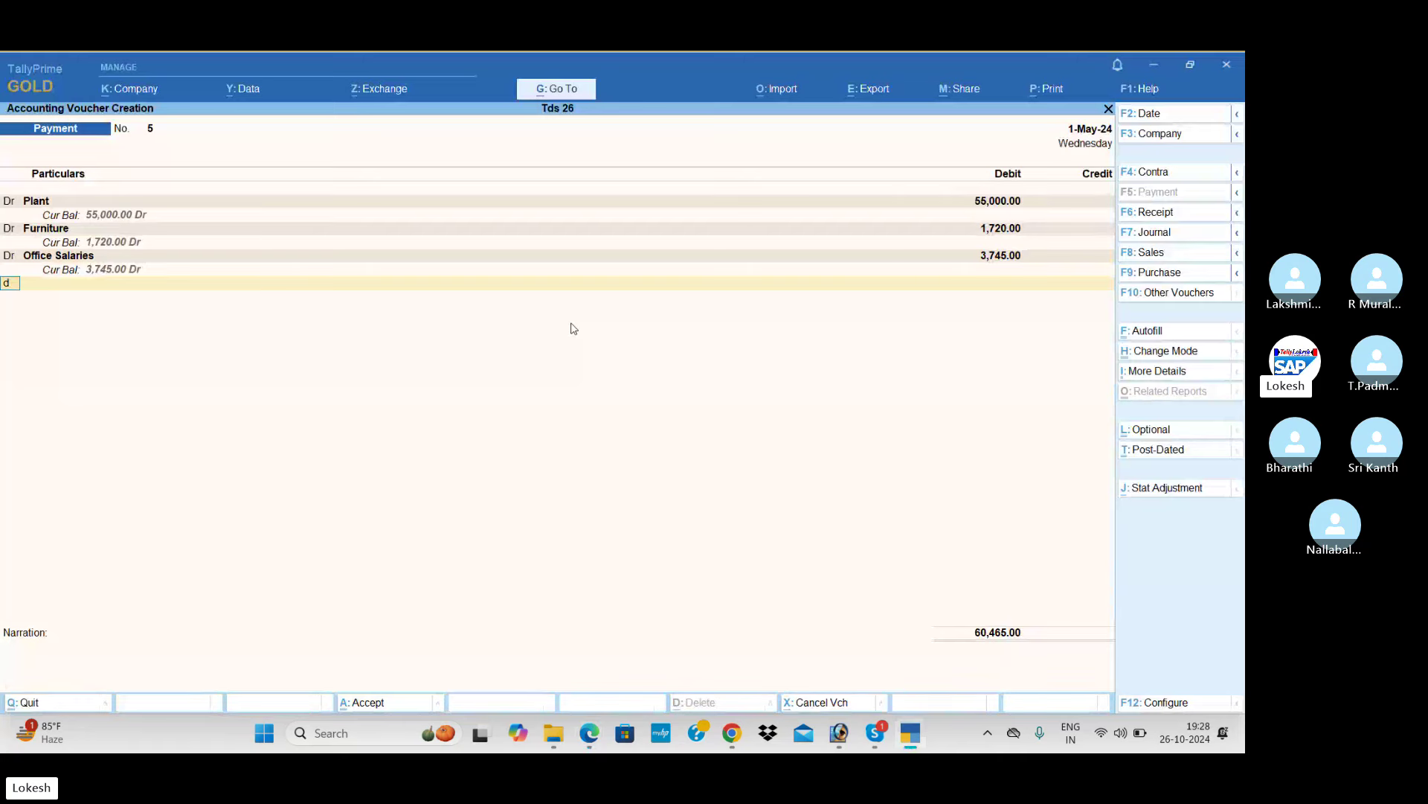
pyautogui.press('Return')
# - Create a Wages ledger under Direct Expenses for the fourth debit line, taking the item from the PDF
pyautogui.hotkey('alt', 'c')
pyautogui.hotkey('alt', 'Tab')
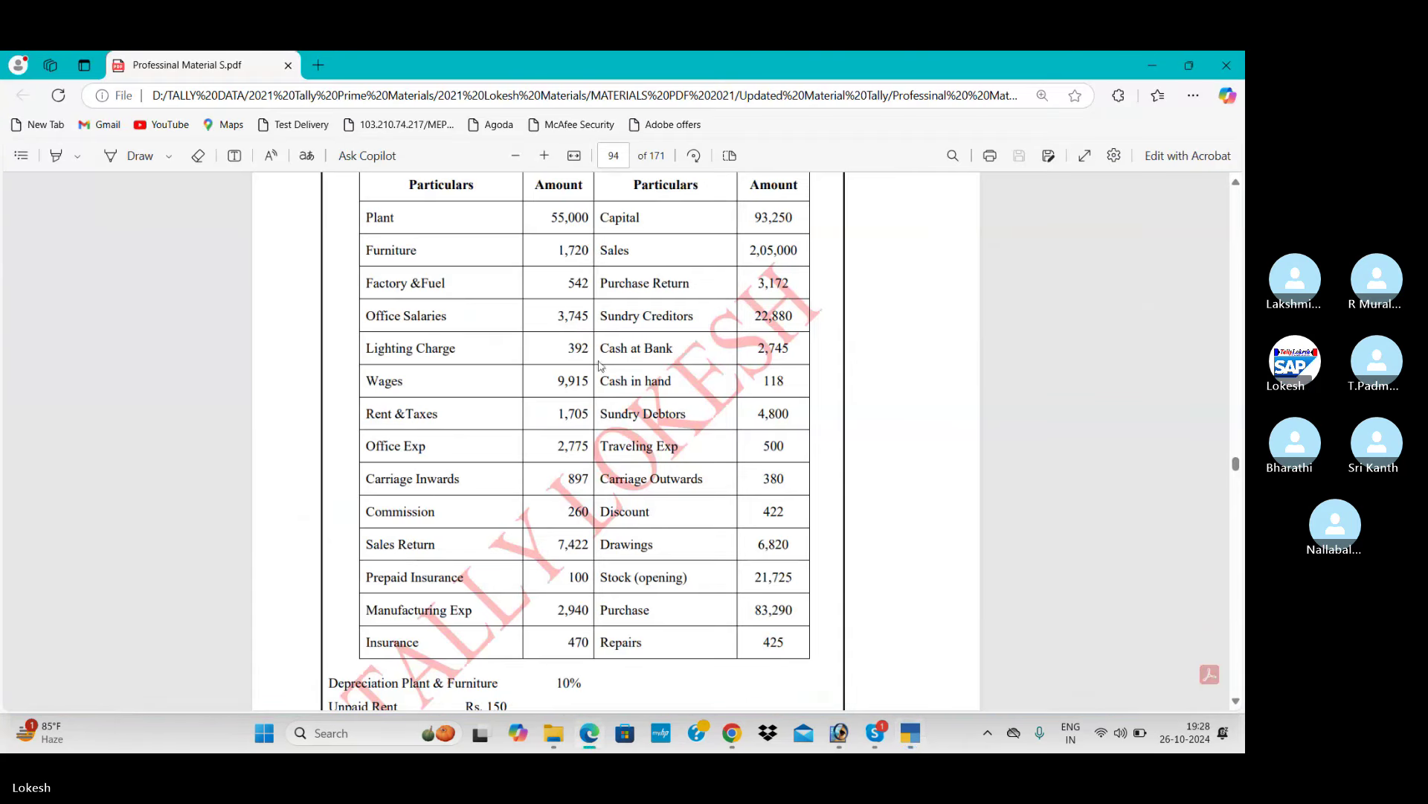
pyautogui.scroll(-1, 600, 364)
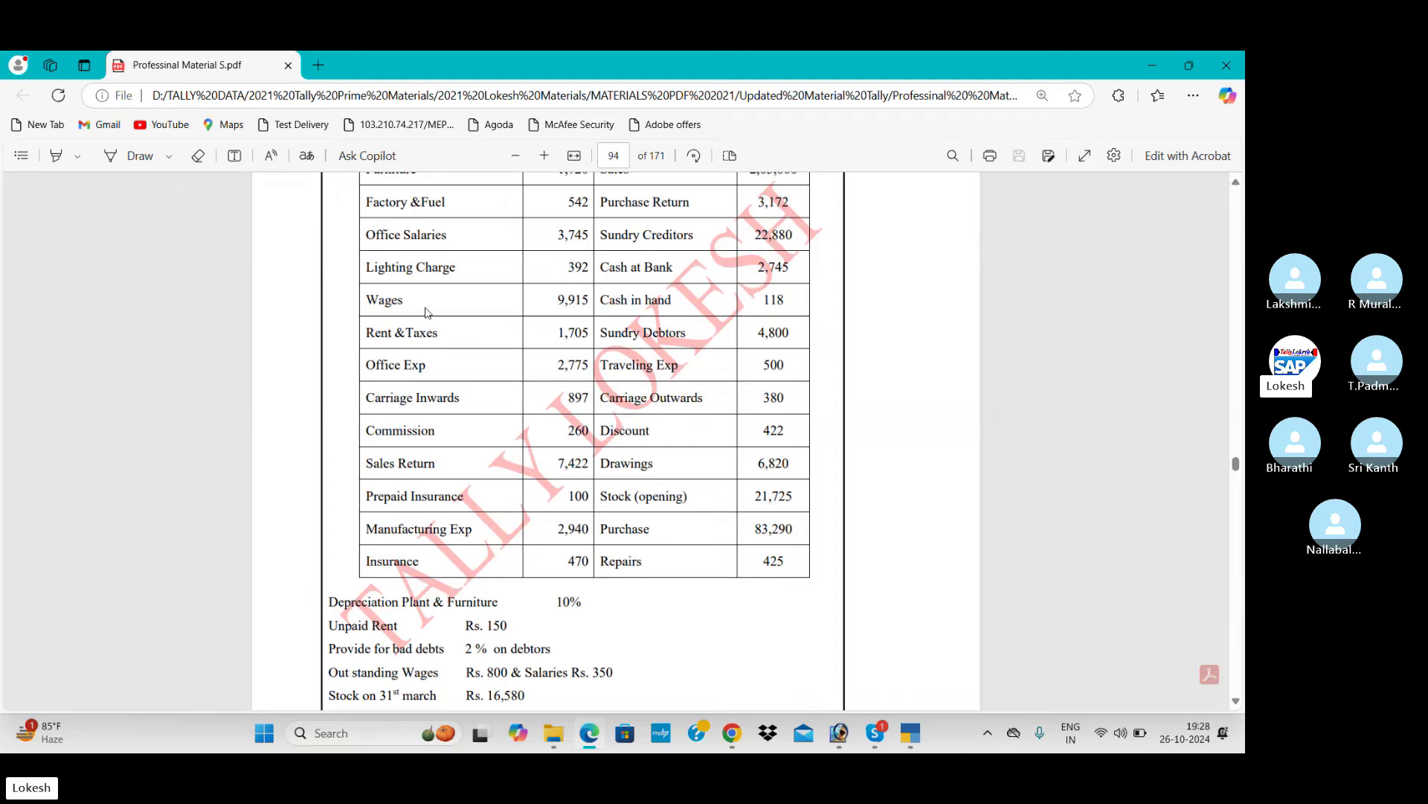
pyautogui.hotkey('alt', 'Tab')
pyautogui.write('Wages')
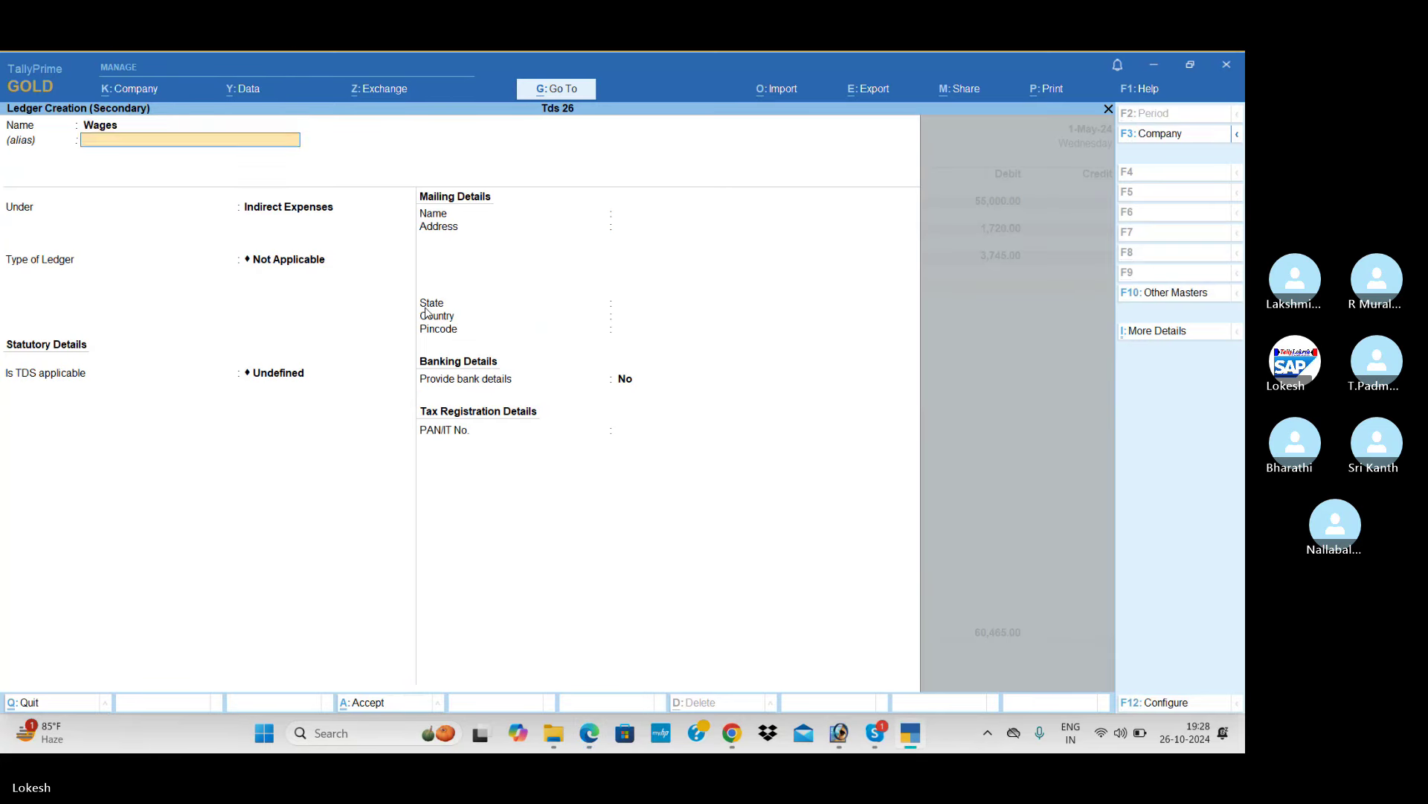
pyautogui.press('Return')
pyautogui.write('Dir')
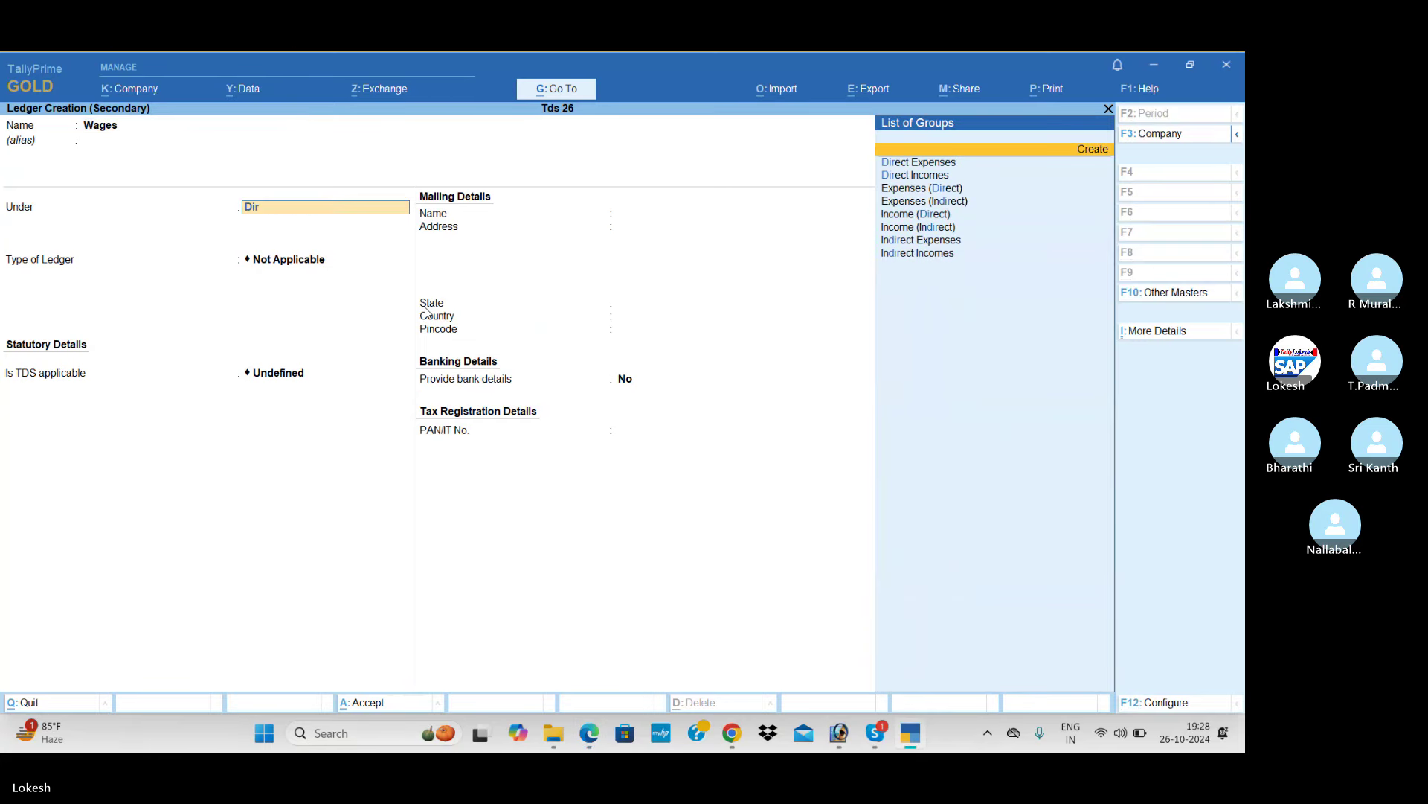
pyautogui.press('Down')
pyautogui.press('Return')
pyautogui.hotkey('ctrl', 'a')
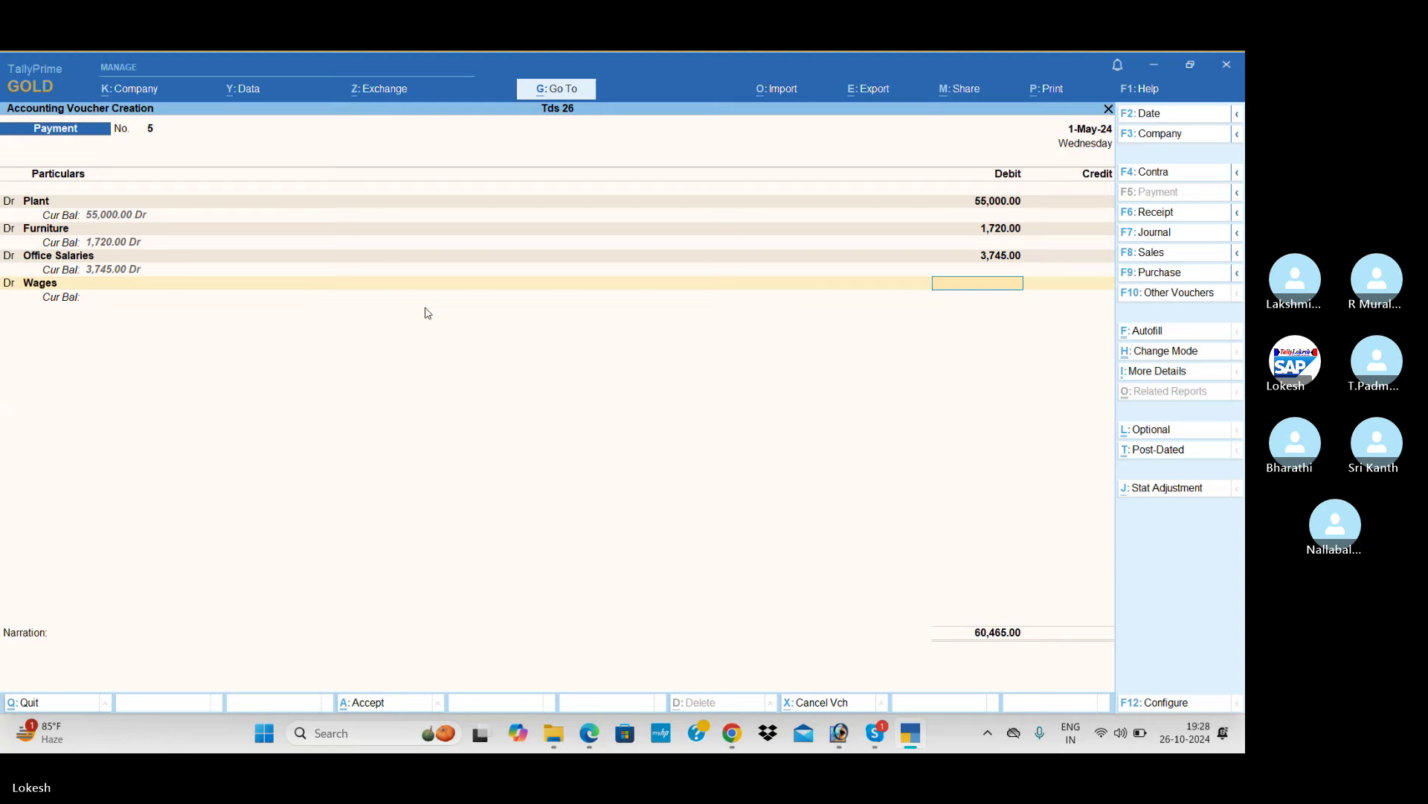
# - Debit Wages 9,915 in the payment voucher, checking the amount in the PDF
pyautogui.hotkey('alt', 'Tab')
pyautogui.hotkey('alt', 'Tab')
pyautogui.write('9915')
pyautogui.press('Return')
# - Create a Rent & Taxes ledger under Indirect Expenses from within the payment voucher
pyautogui.hotkey('alt', 'c')
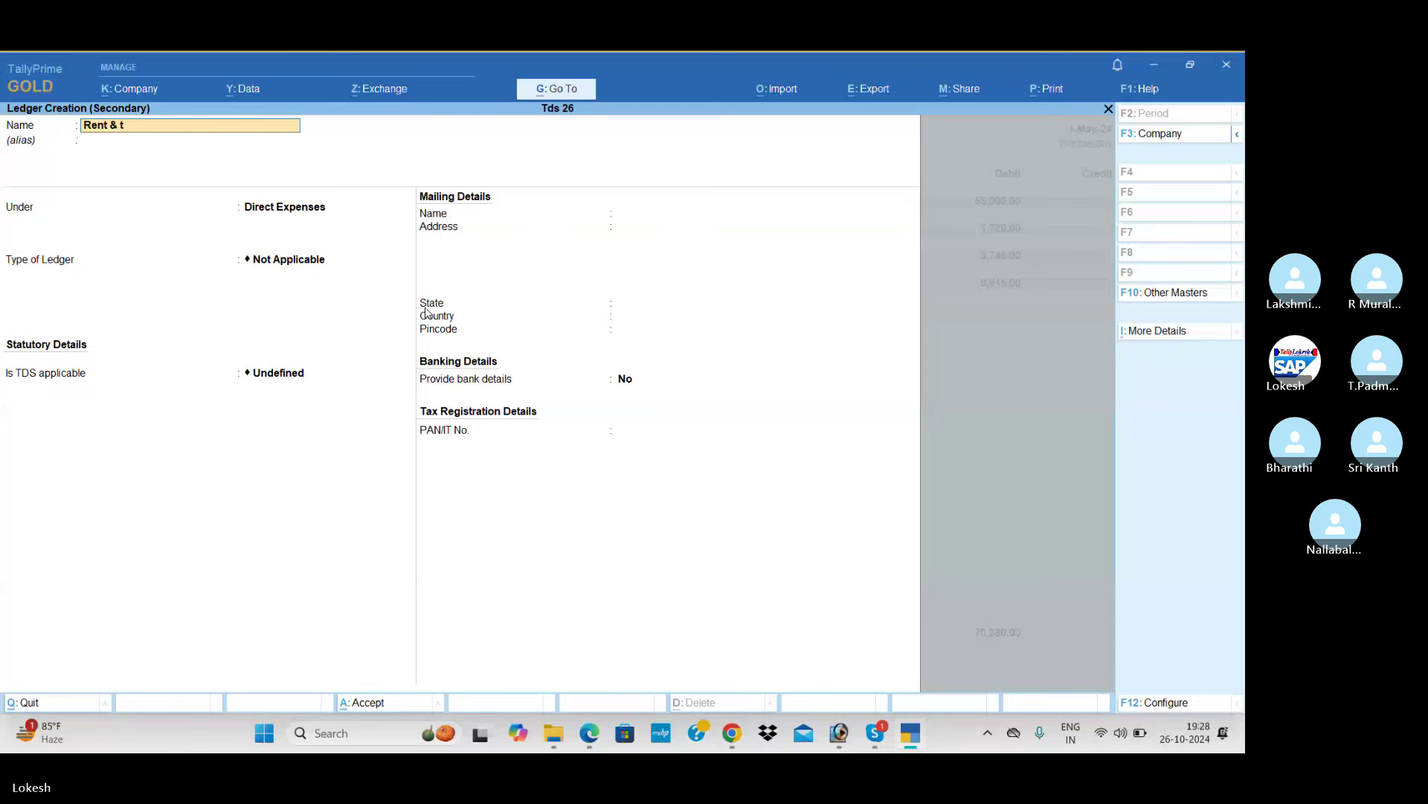
pyautogui.press('Return')
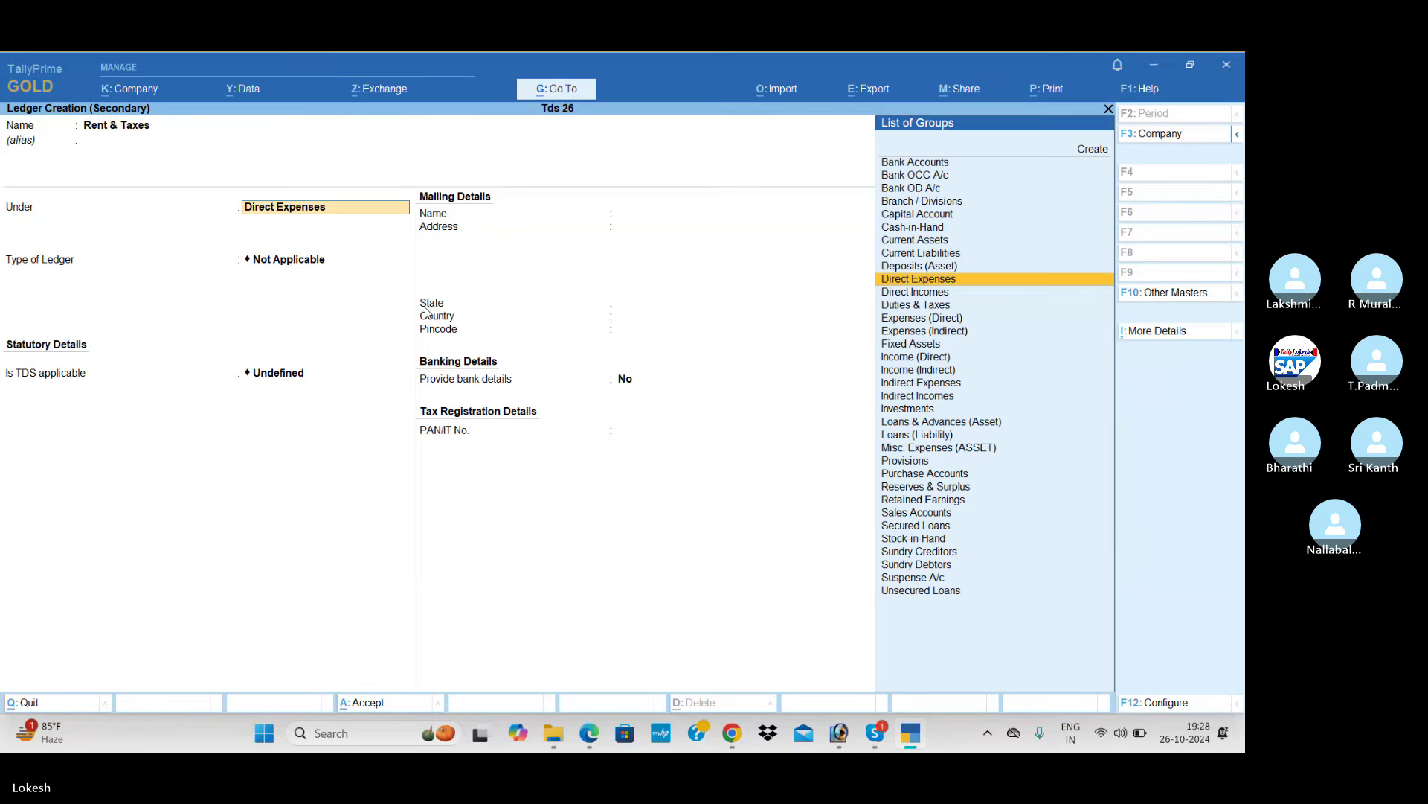
pyautogui.write('Ind')
pyautogui.press('Return')
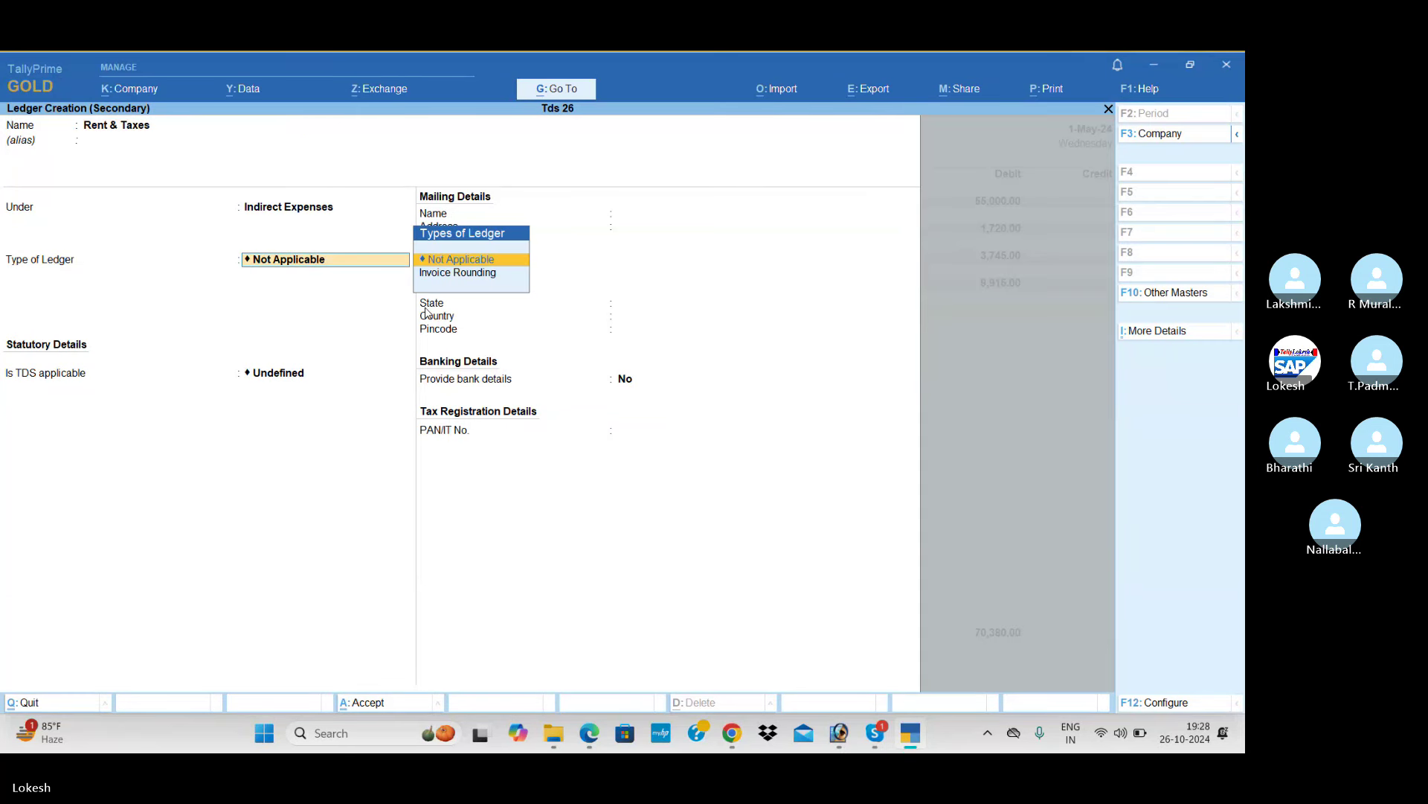
pyautogui.hotkey('ctrl', 'a')
# - Debit Rent & Taxes 1,705 in the payment voucher, checking the amount in the PDF
pyautogui.hotkey('alt', 'Tab')
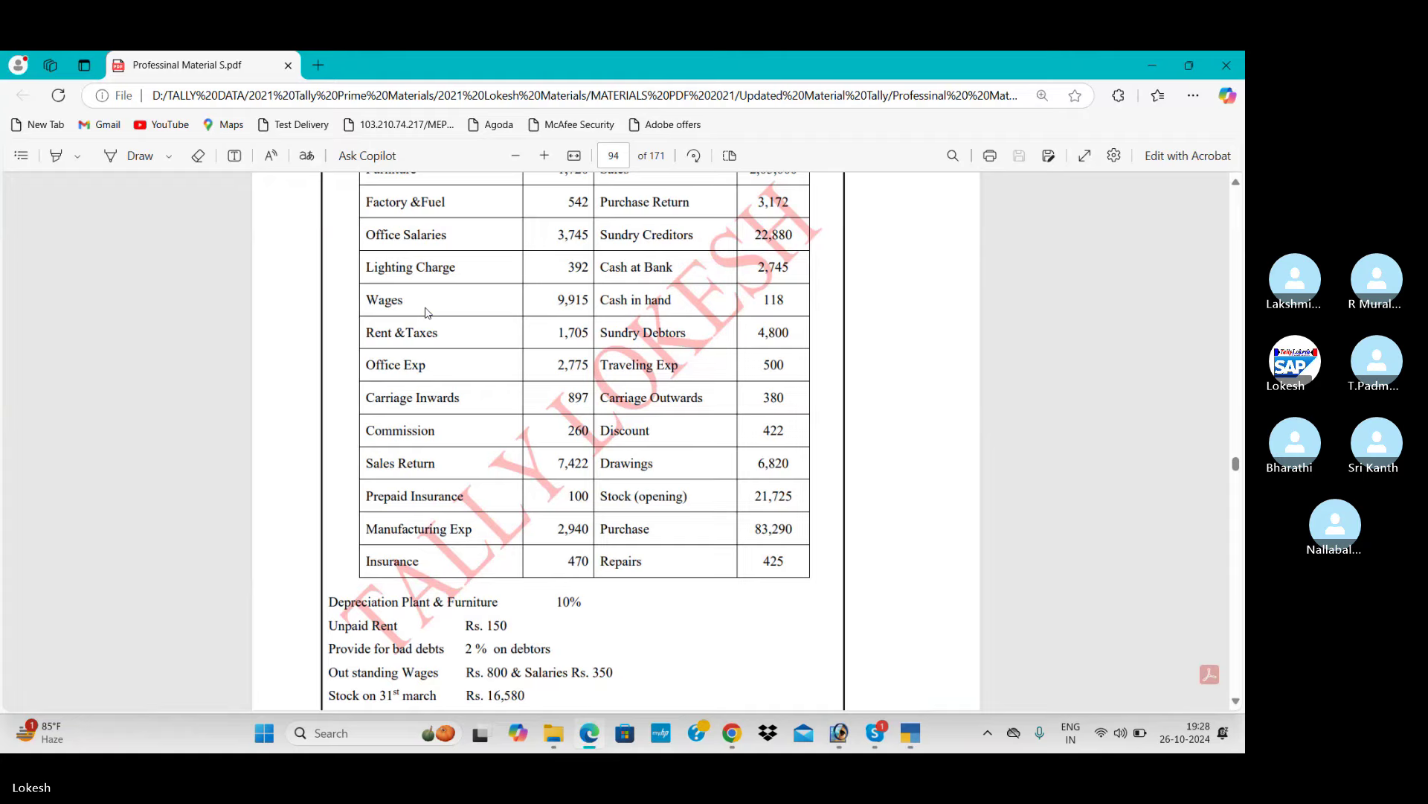
pyautogui.hotkey('alt', 'Tab')
pyautogui.write('1705')
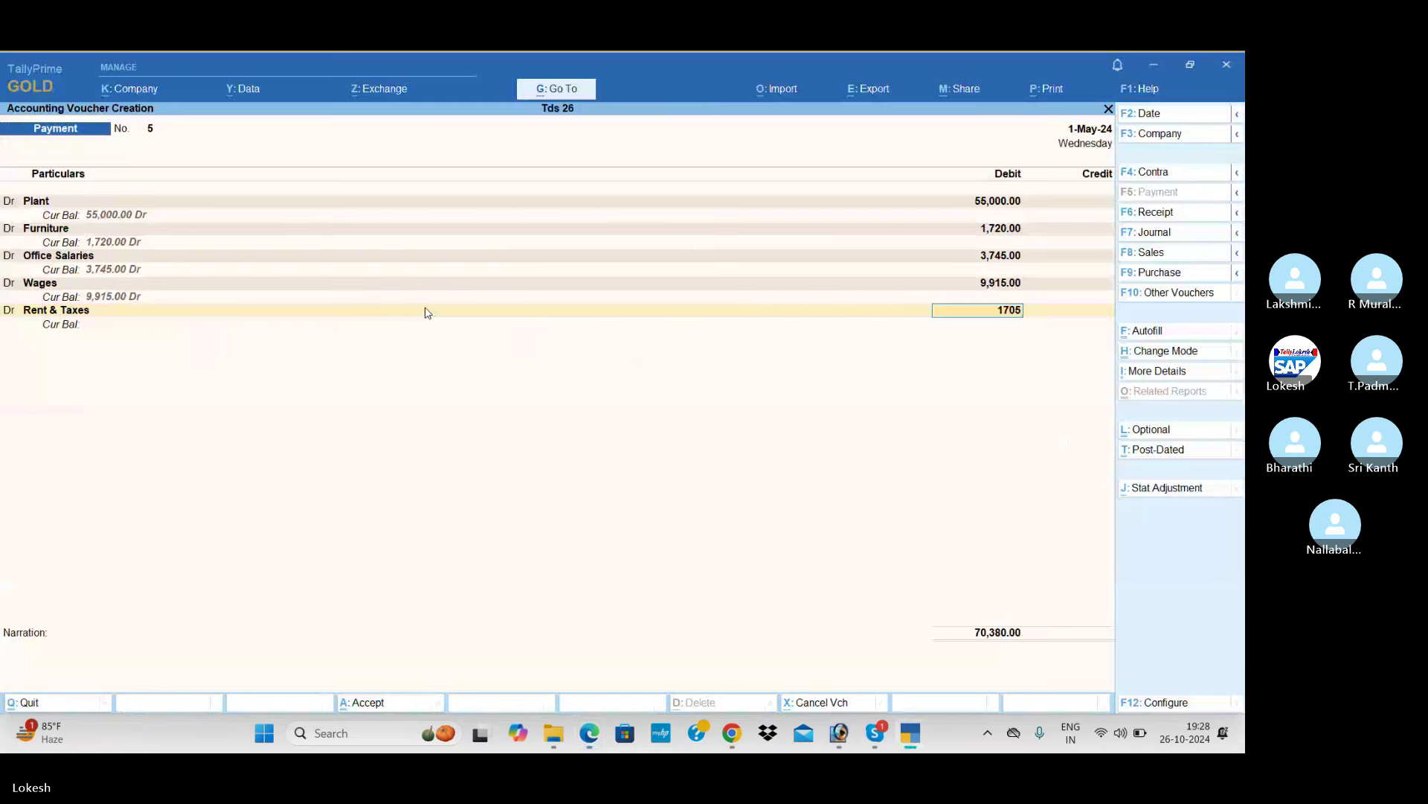
pyautogui.press('Return')
# - Check the remaining items in the PDF, credit Cash 72,085 against the debit lines, and save the payment voucher
pyautogui.hotkey('alt', 'Tab')
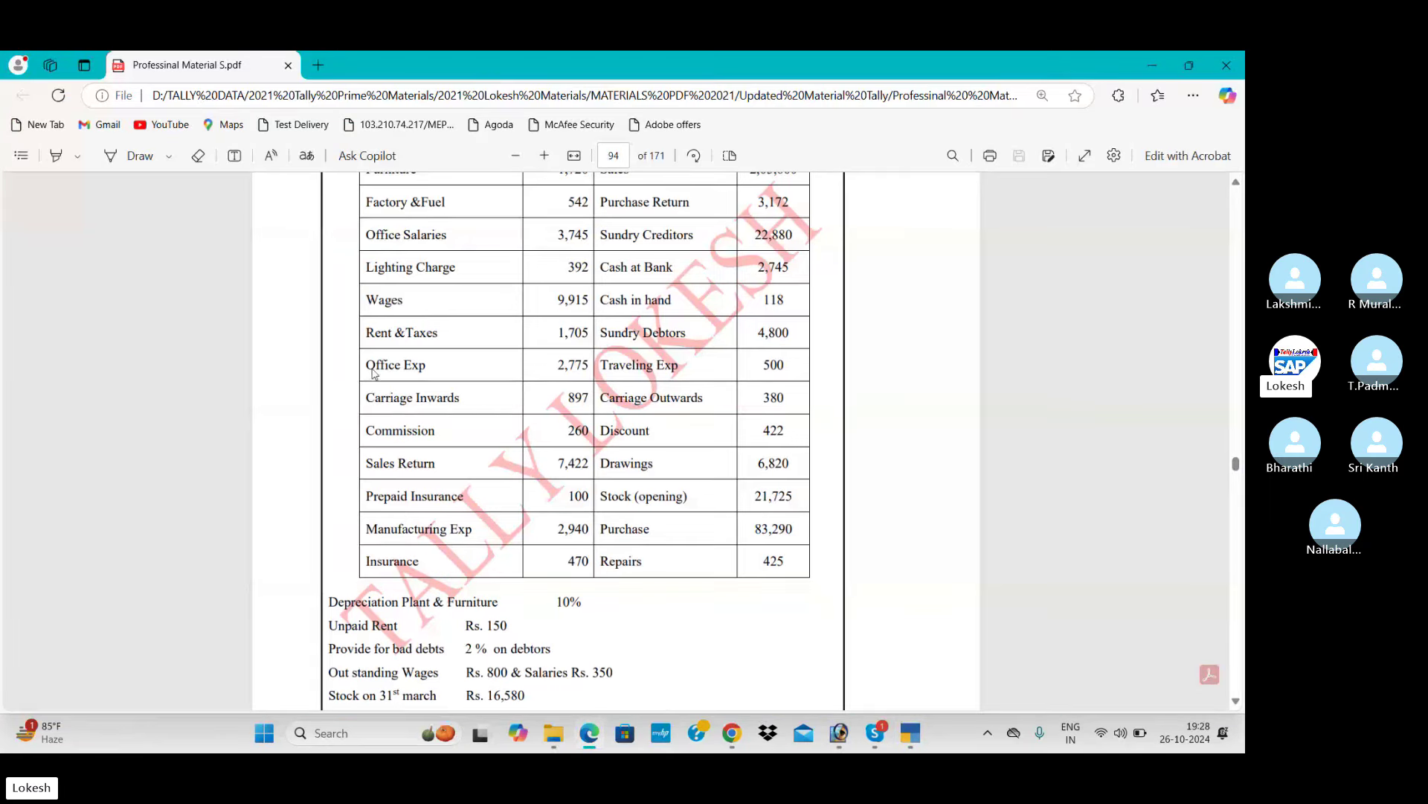
pyautogui.scroll(-2, 536, 387)
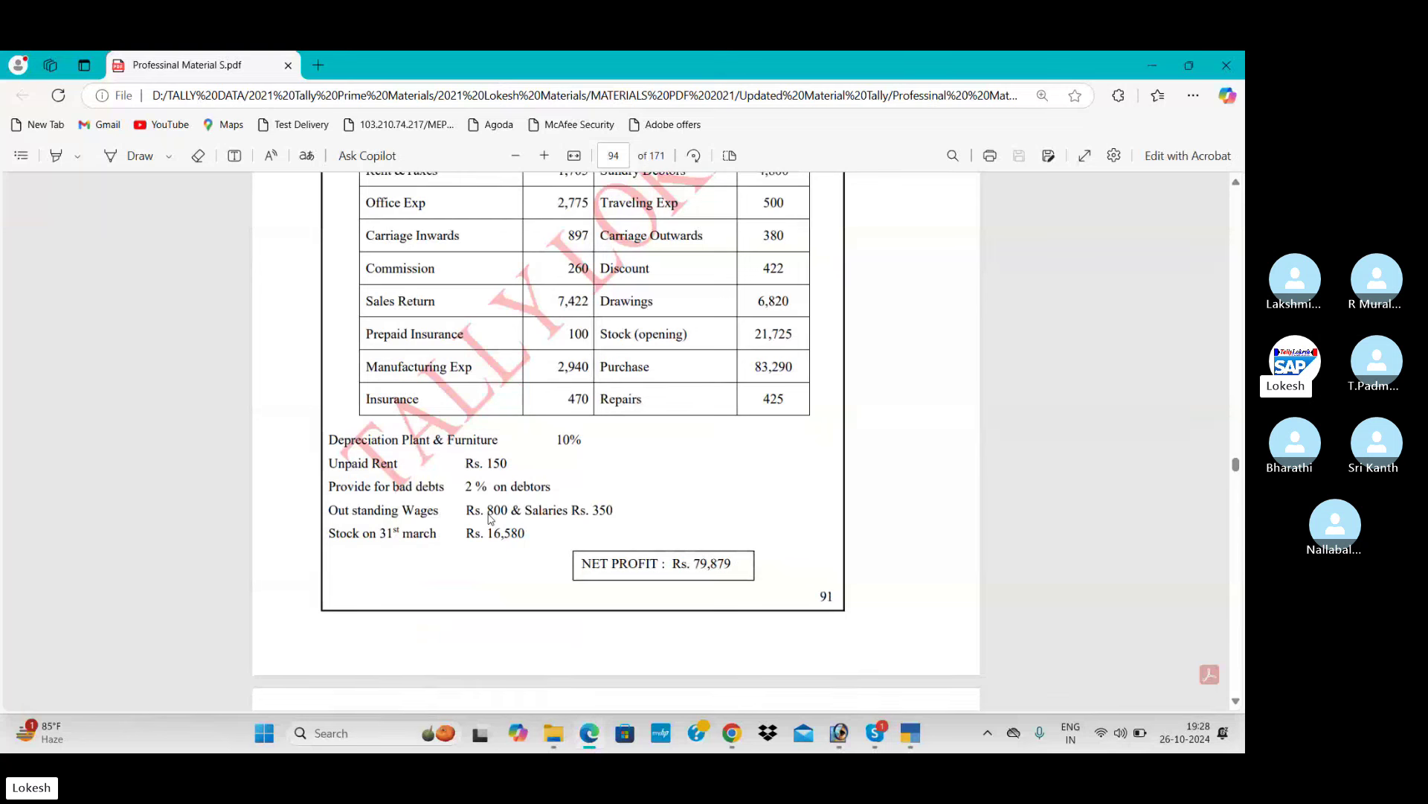
pyautogui.scroll(3, 439, 436)
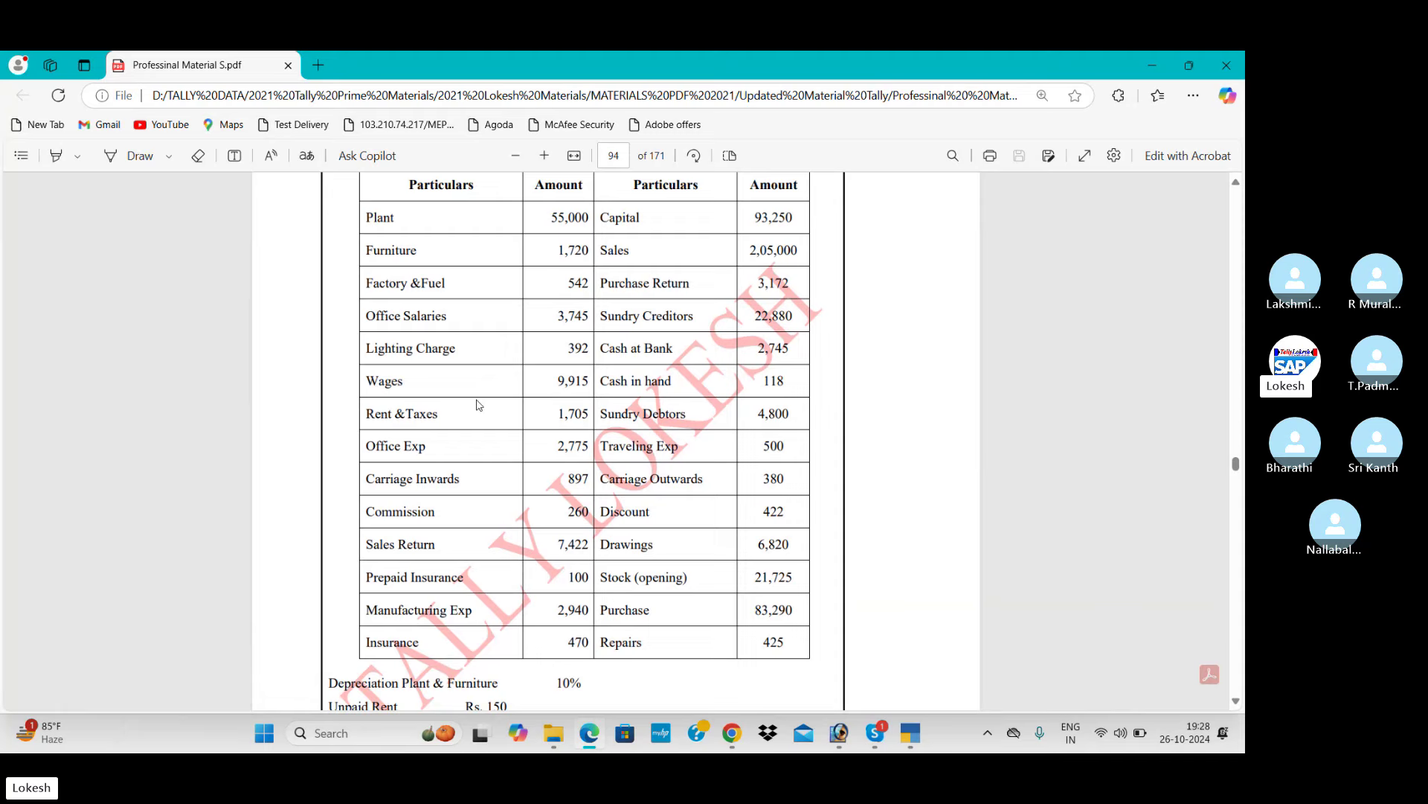
pyautogui.hotkey('alt', 'Tab')
pyautogui.press('Return')
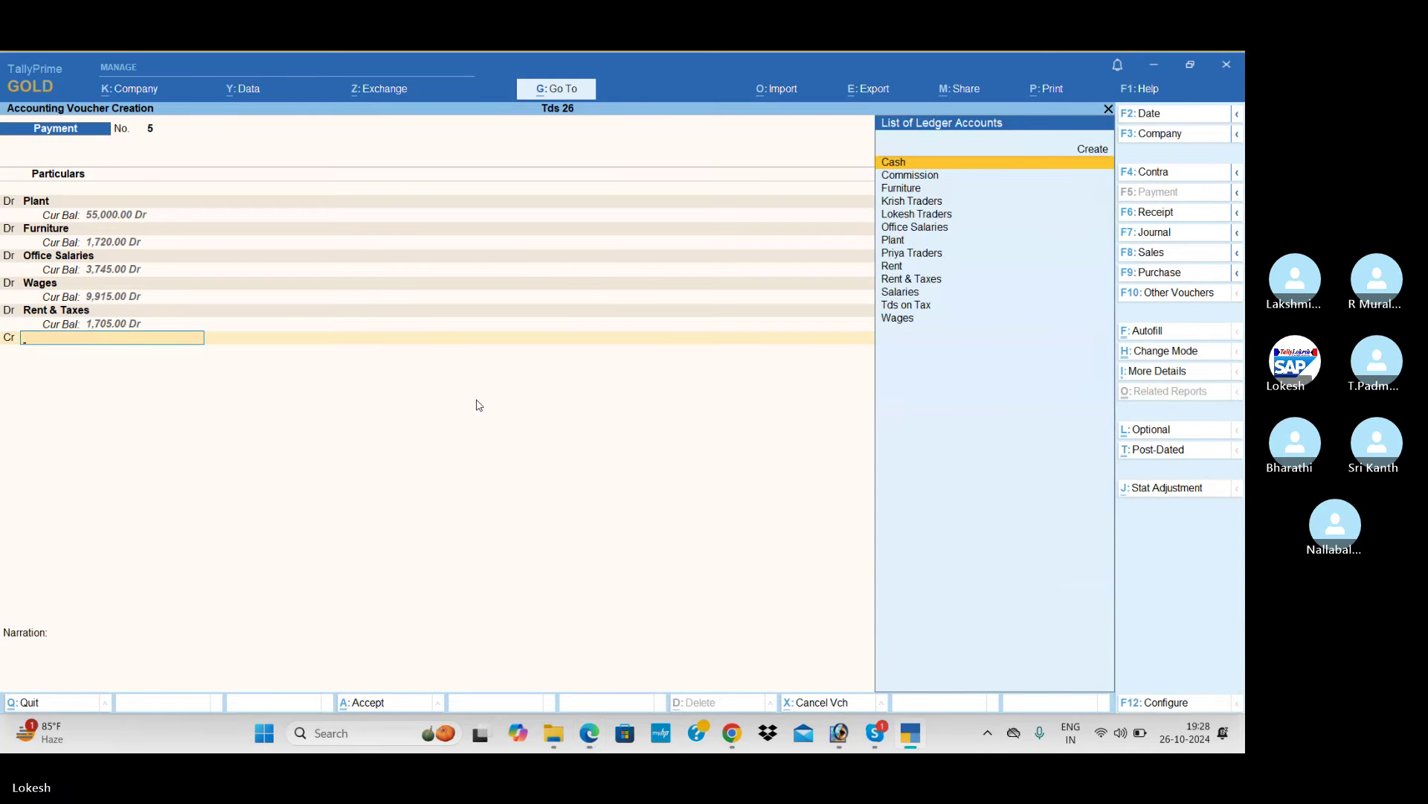
pyautogui.press('Return')
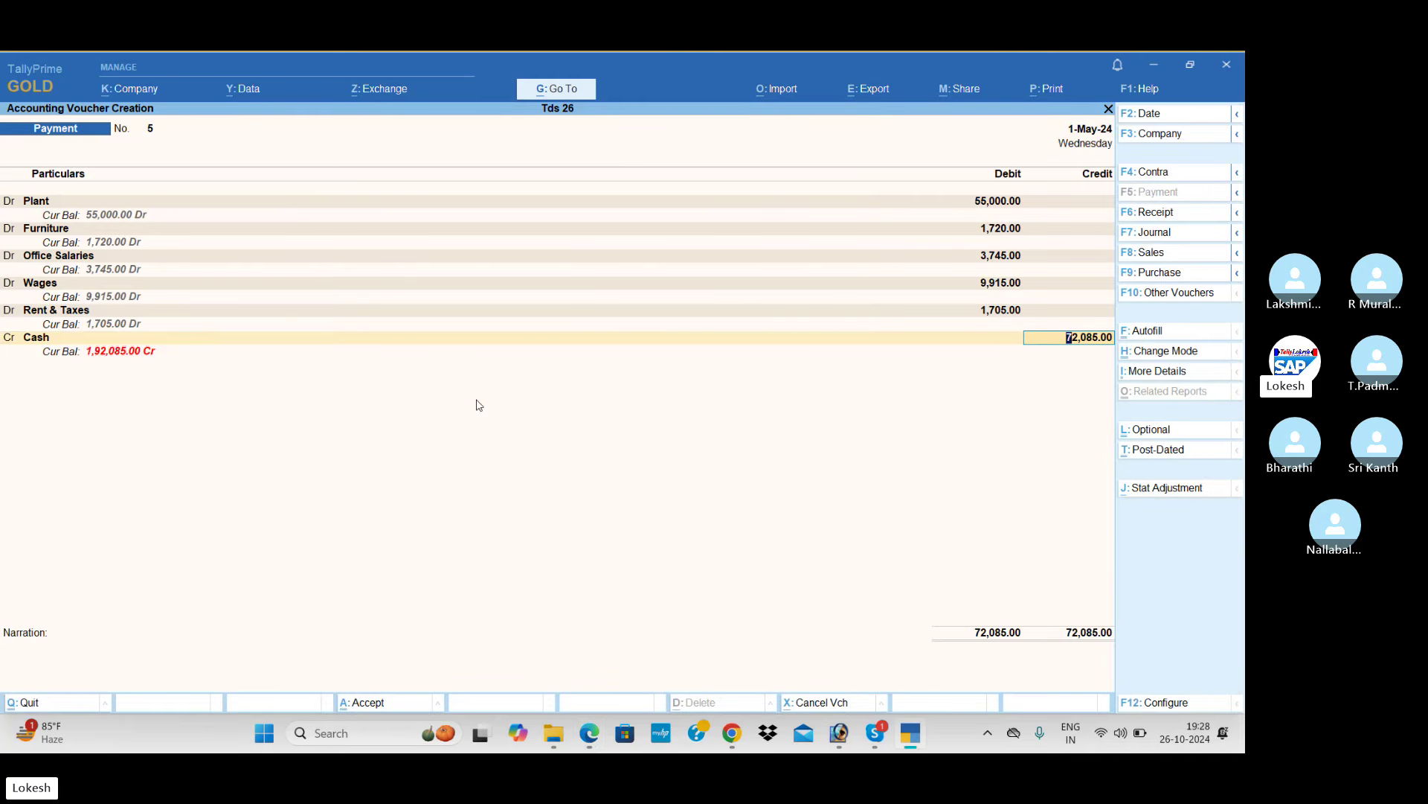
pyautogui.press('Return')
pyautogui.press('Return')
pyautogui.press('Return')
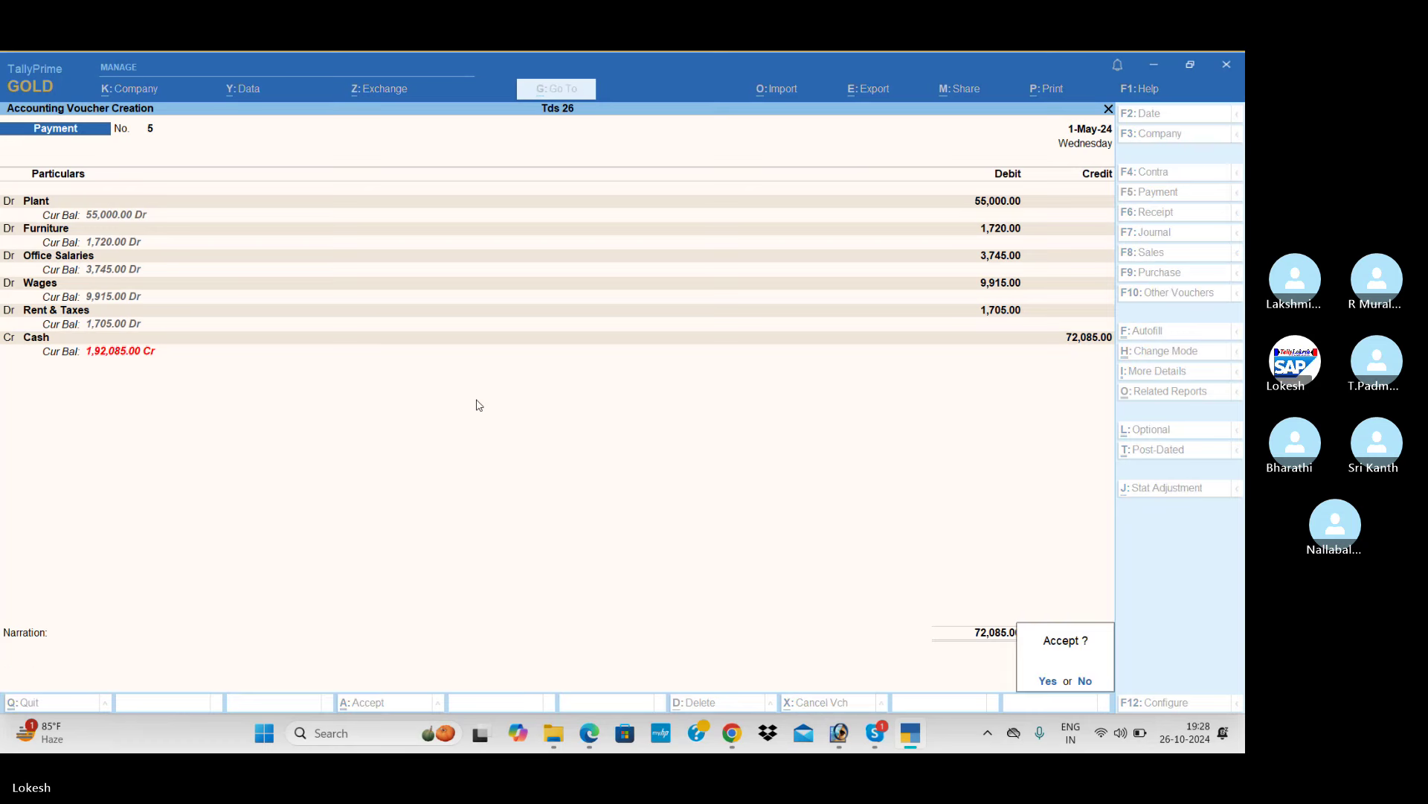
pyautogui.press('Return')
# - Review the remaining Problem 3 items in the PDF, leave voucher entry, and open a blank ledger creation form
pyautogui.hotkey('alt', 'Tab')
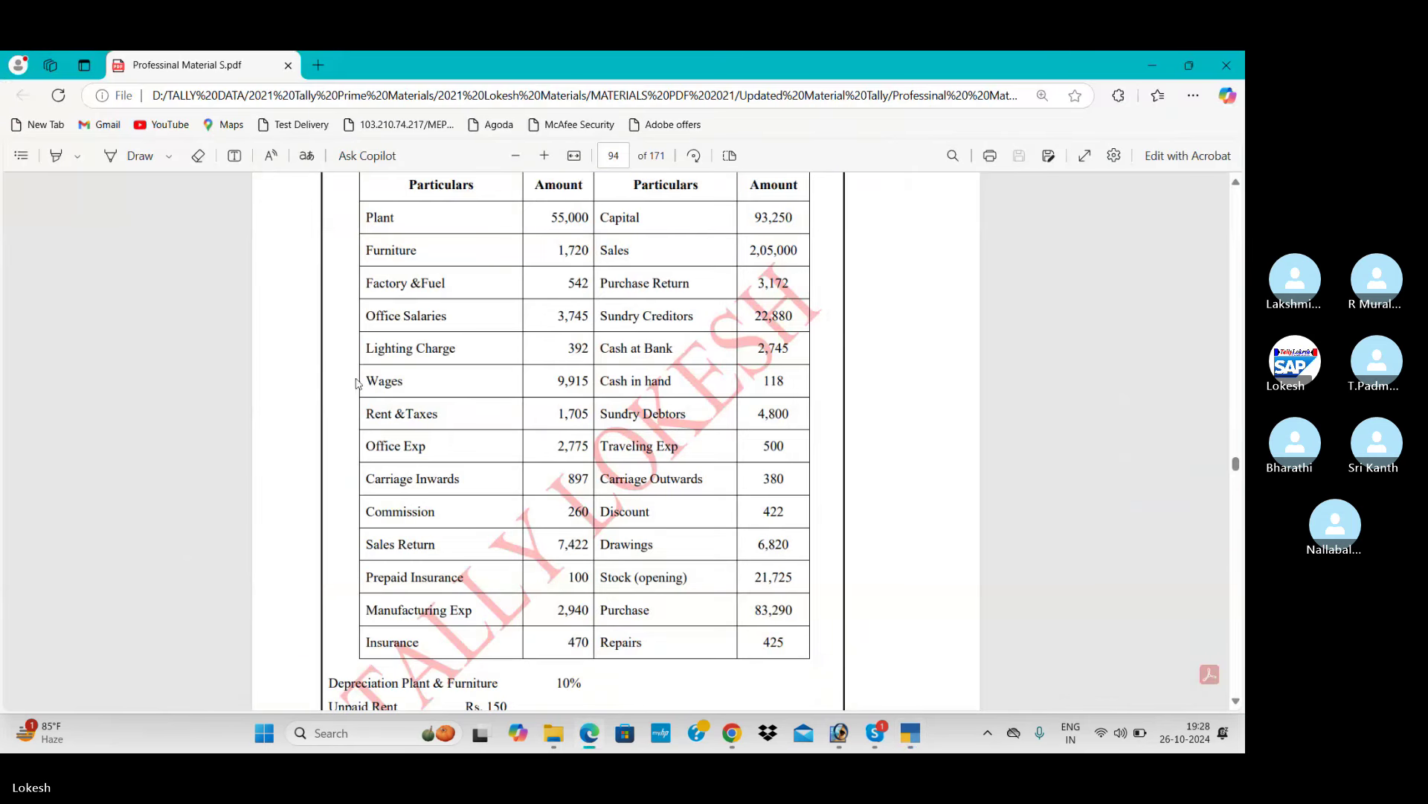
pyautogui.scroll(-1, 377, 389)
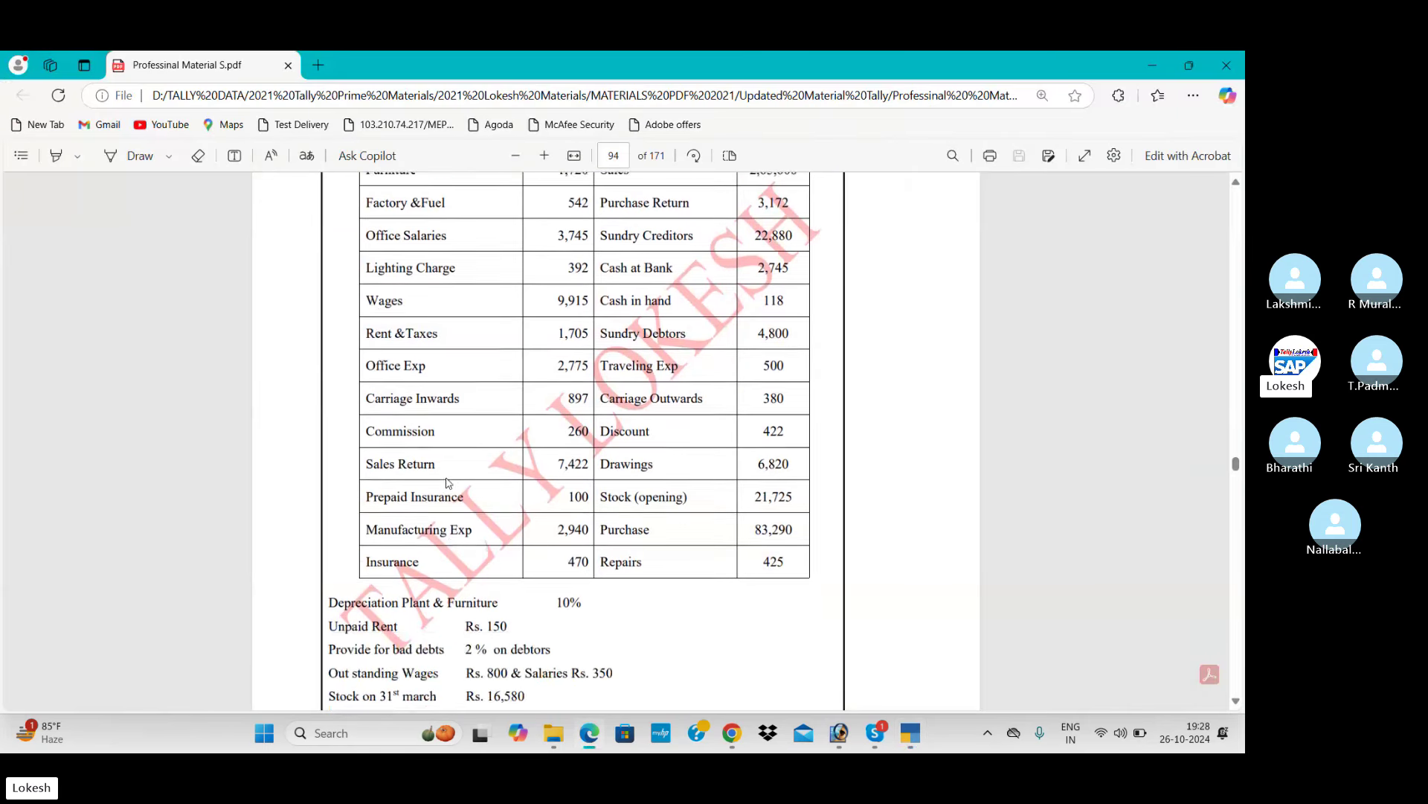
pyautogui.scroll(1, 424, 445)
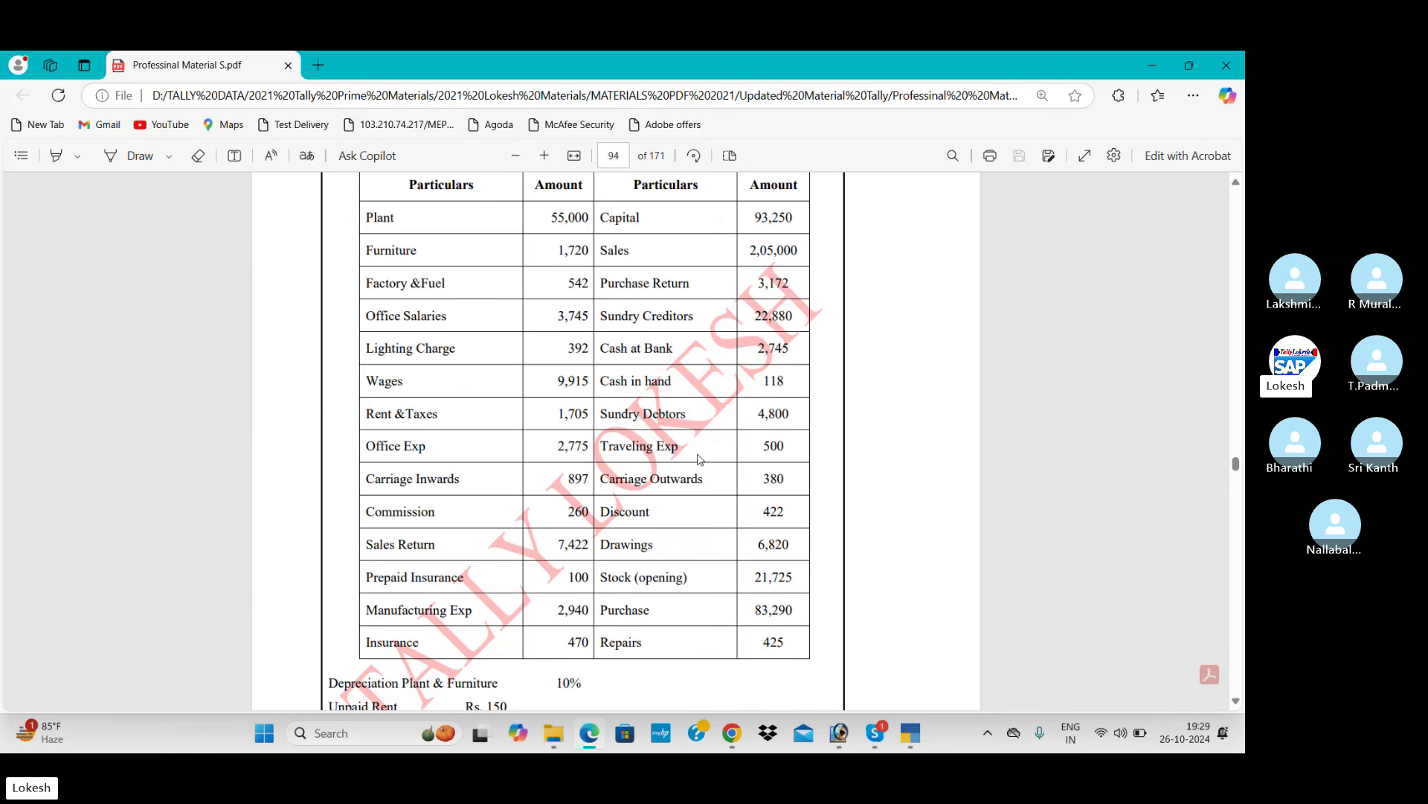
pyautogui.hotkey('alt', 'Tab')
pyautogui.press('Escape')
pyautogui.press('Up')
pyautogui.press('Up')
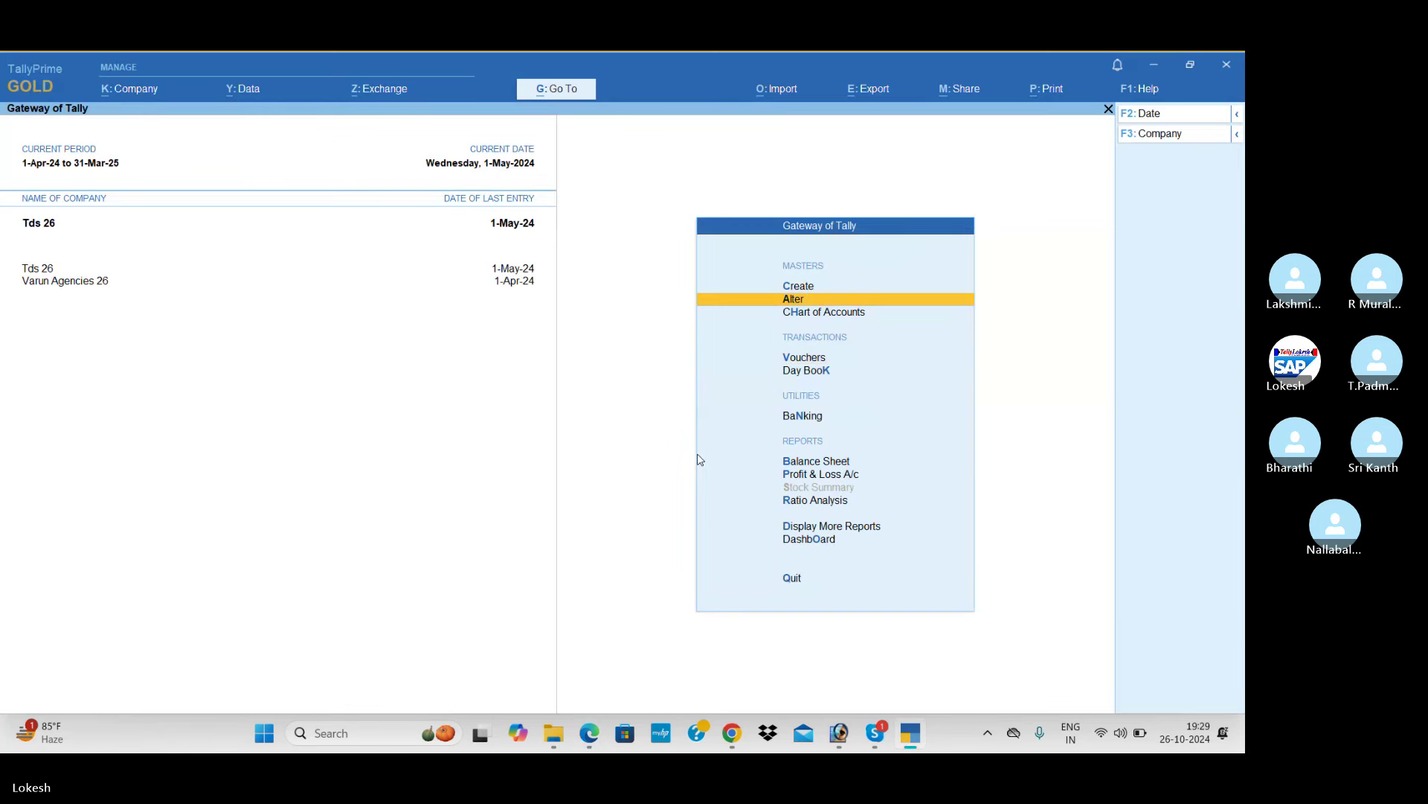
pyautogui.press('Up')
pyautogui.press('Return')
pyautogui.press('Down')
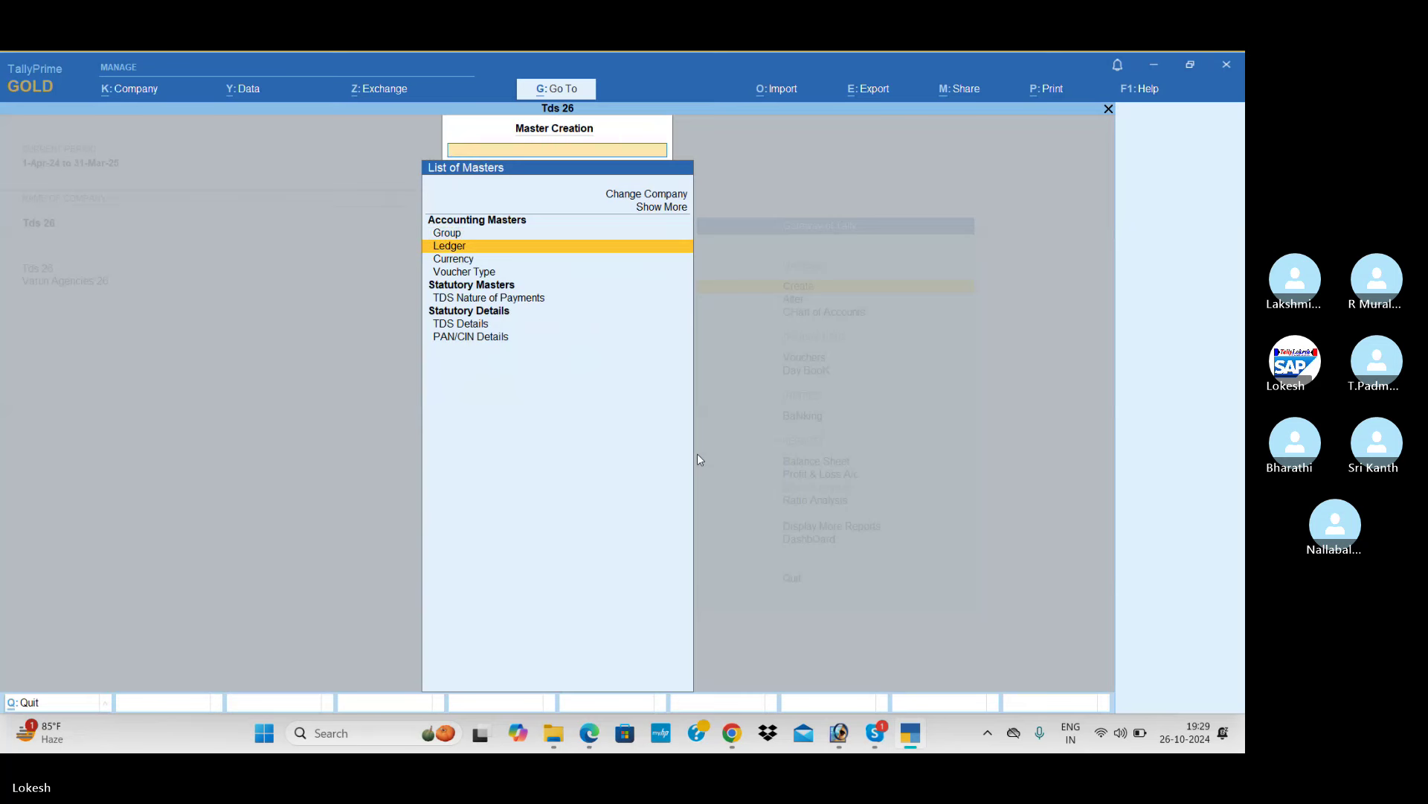
pyautogui.press('Return')
# - Name the new ledger Stock and place it under Stock-in-Hand
pyautogui.write('Stock')
pyautogui.press('Return')
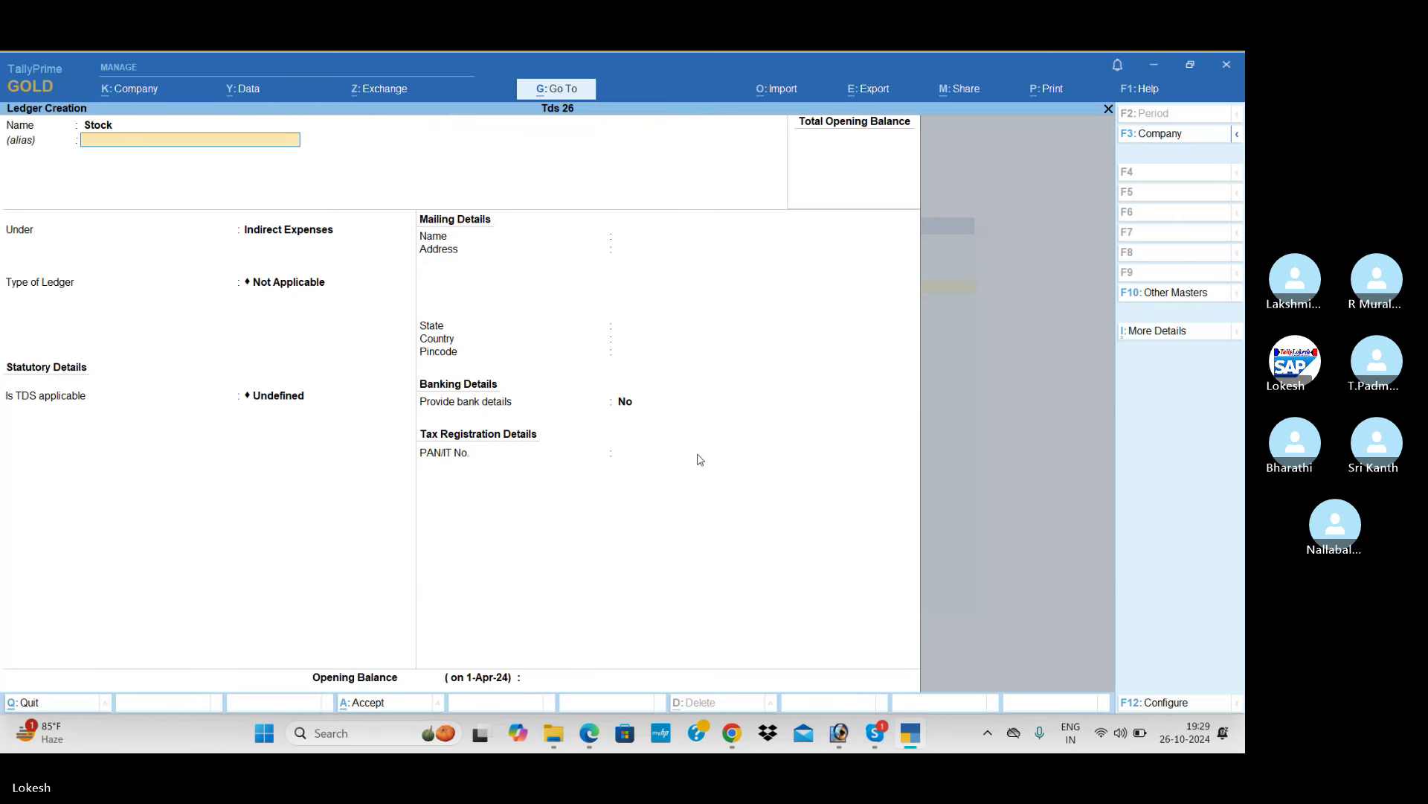
pyautogui.press('Return')
pyautogui.write('st')
pyautogui.press('Return')
pyautogui.press('Return')
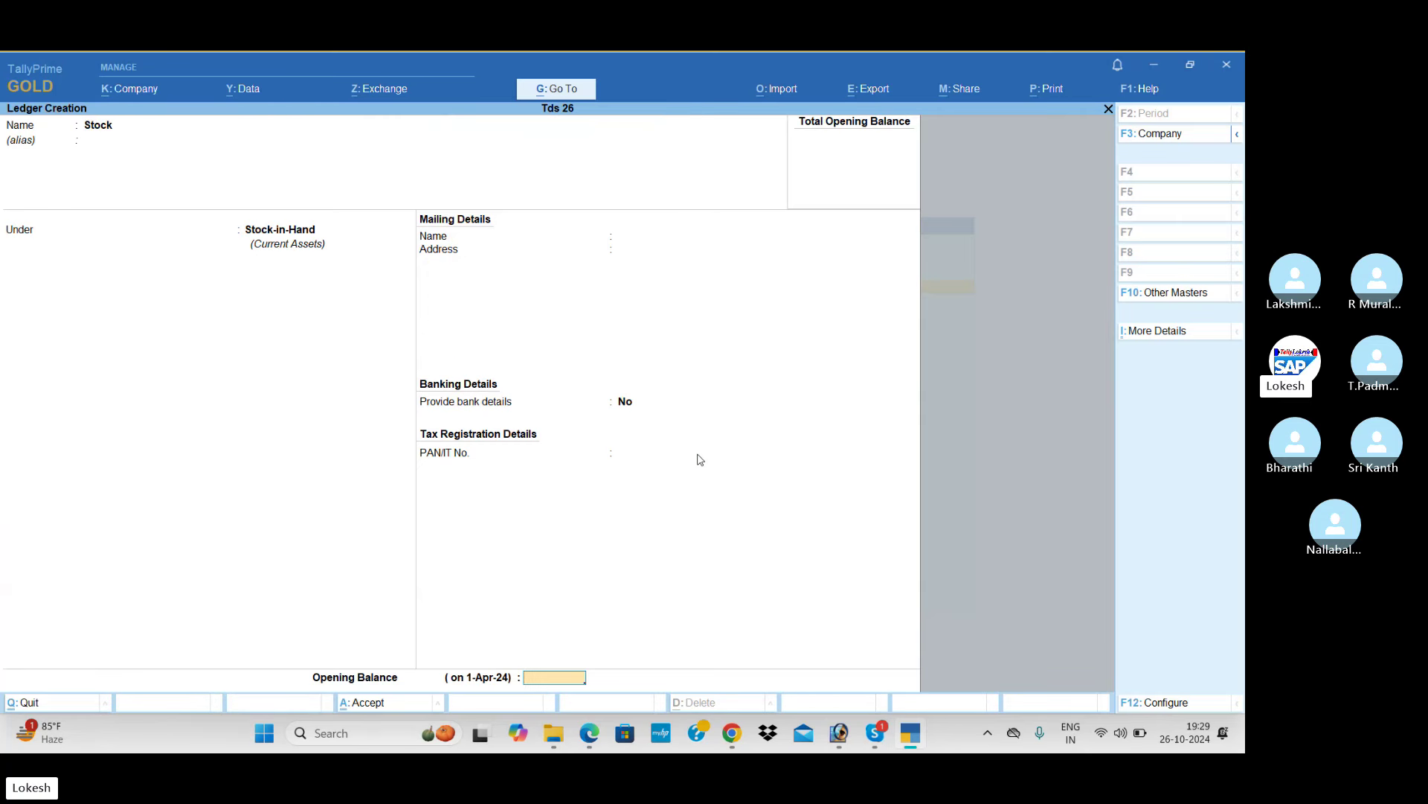
# - Set the Stock ledger's opening balance to 21,725 from the PDF and save the ledger
pyautogui.hotkey('alt', 'Tab')
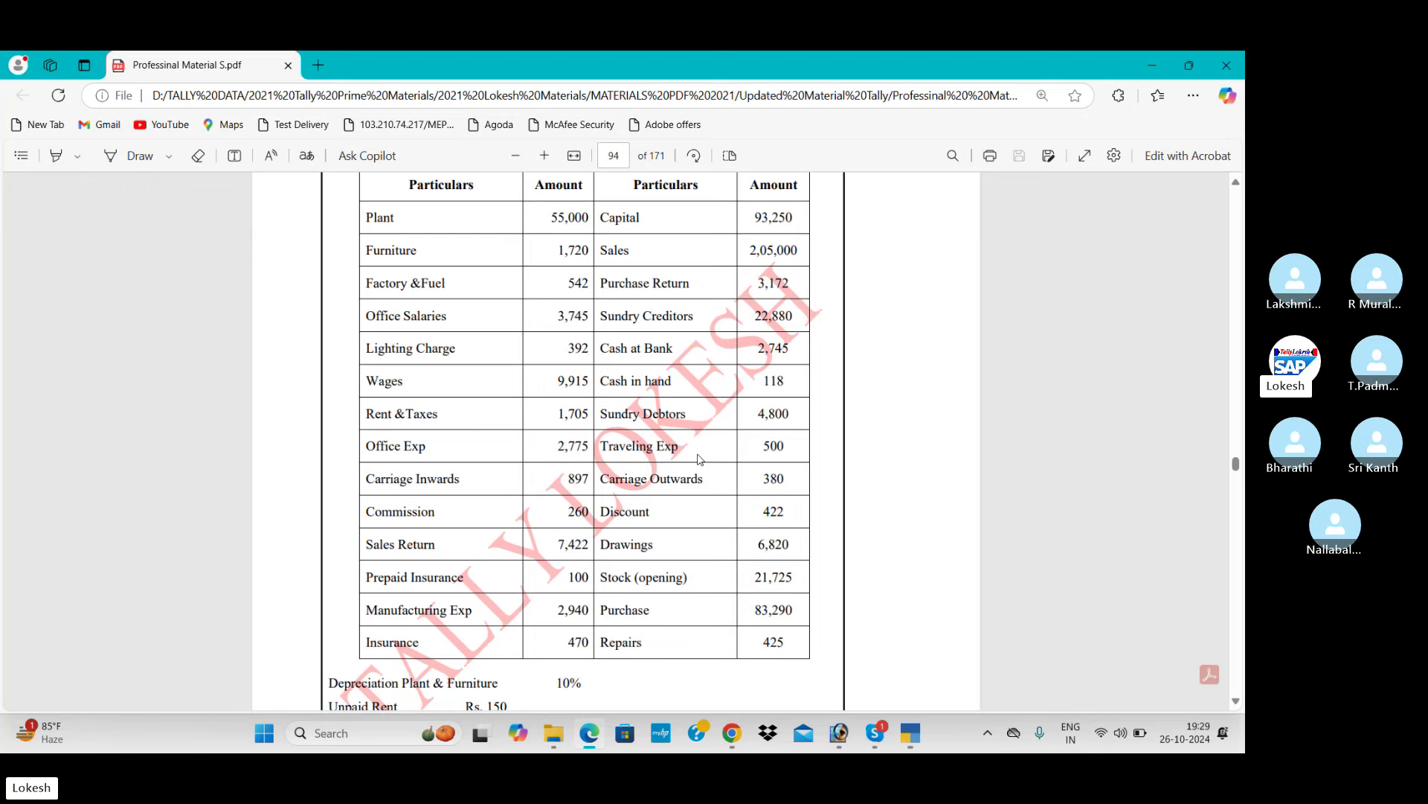
pyautogui.hotkey('alt', 'Tab')
pyautogui.write('21725')
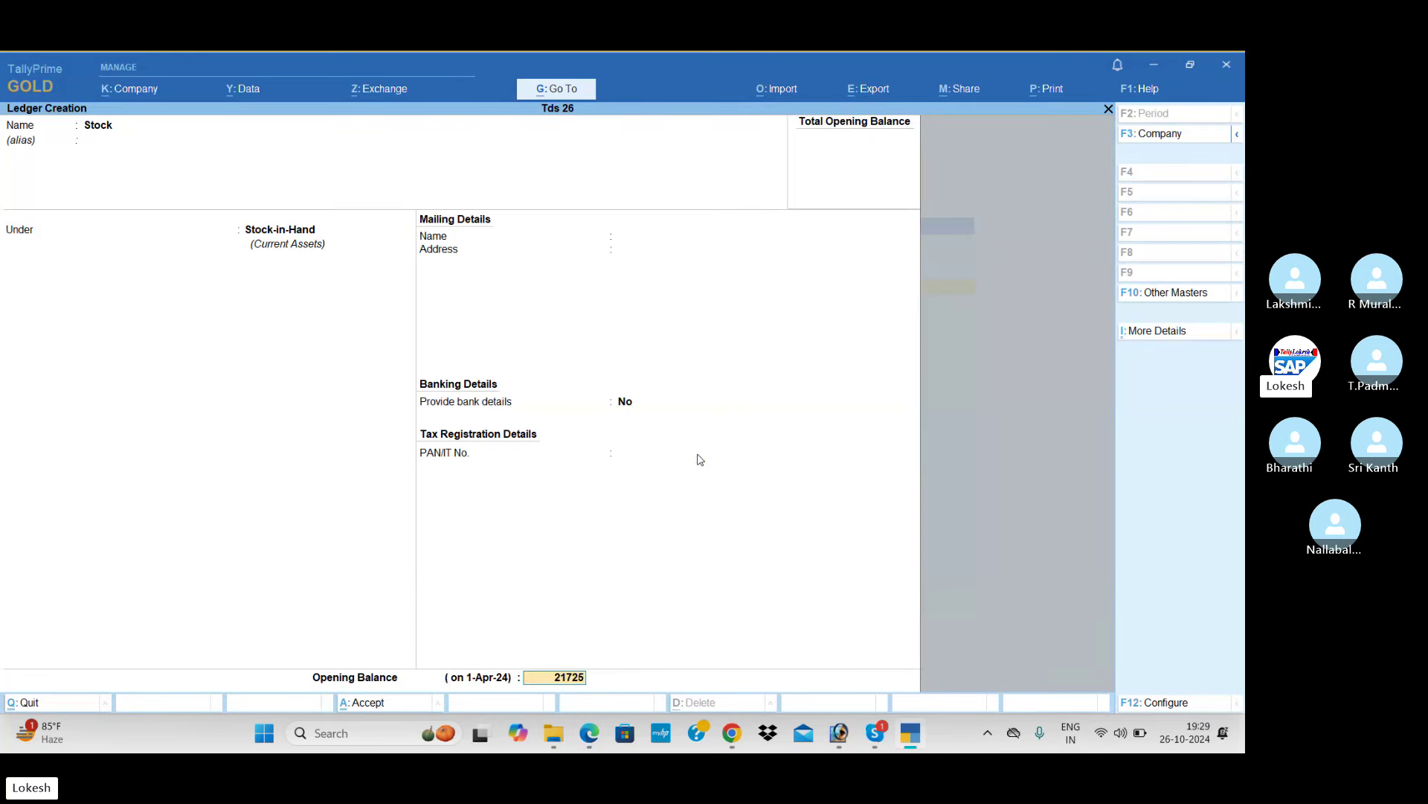
pyautogui.press('Return')
pyautogui.press('Return')
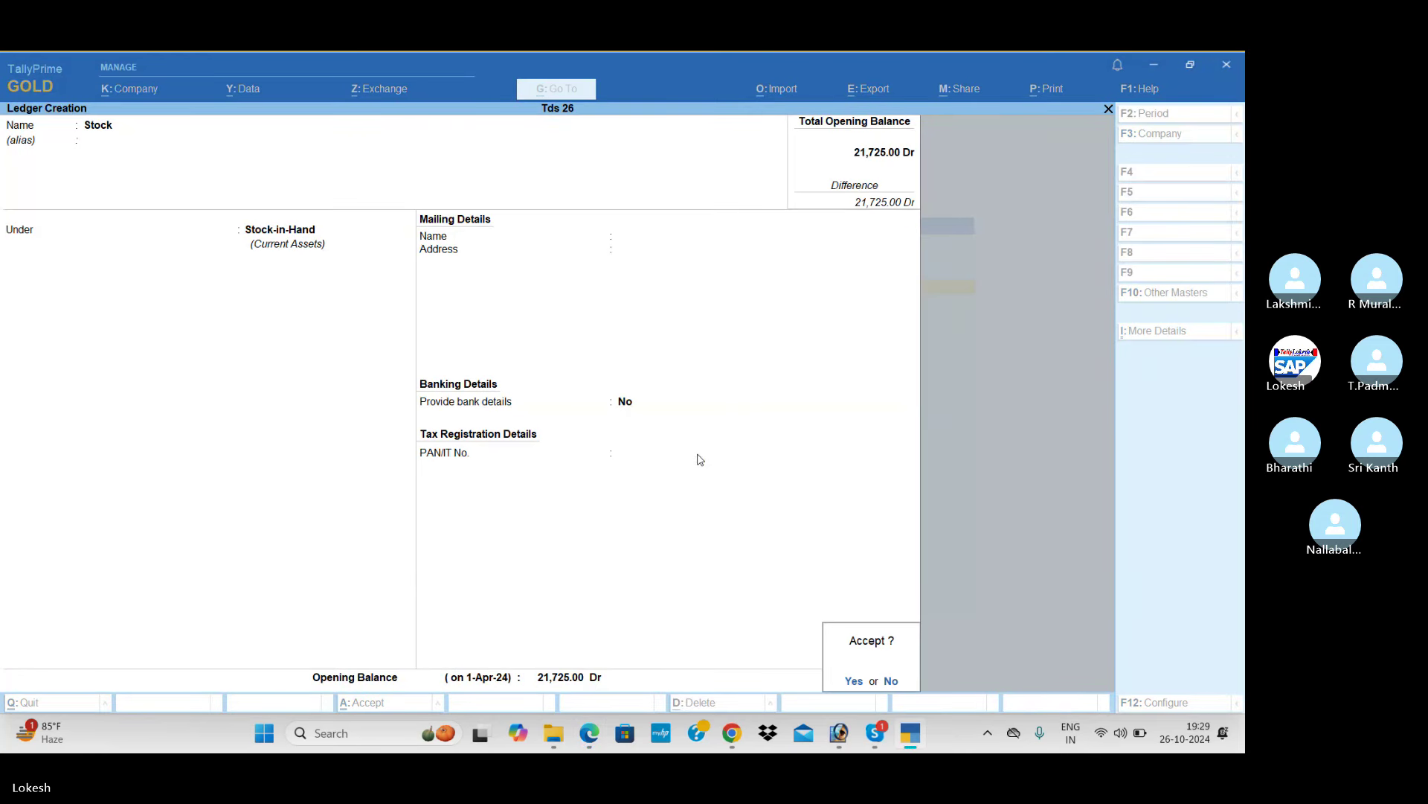
pyautogui.press('Return')
# - Leave ledger creation and open the existing Cash ledger for alteration
pyautogui.press('Escape')
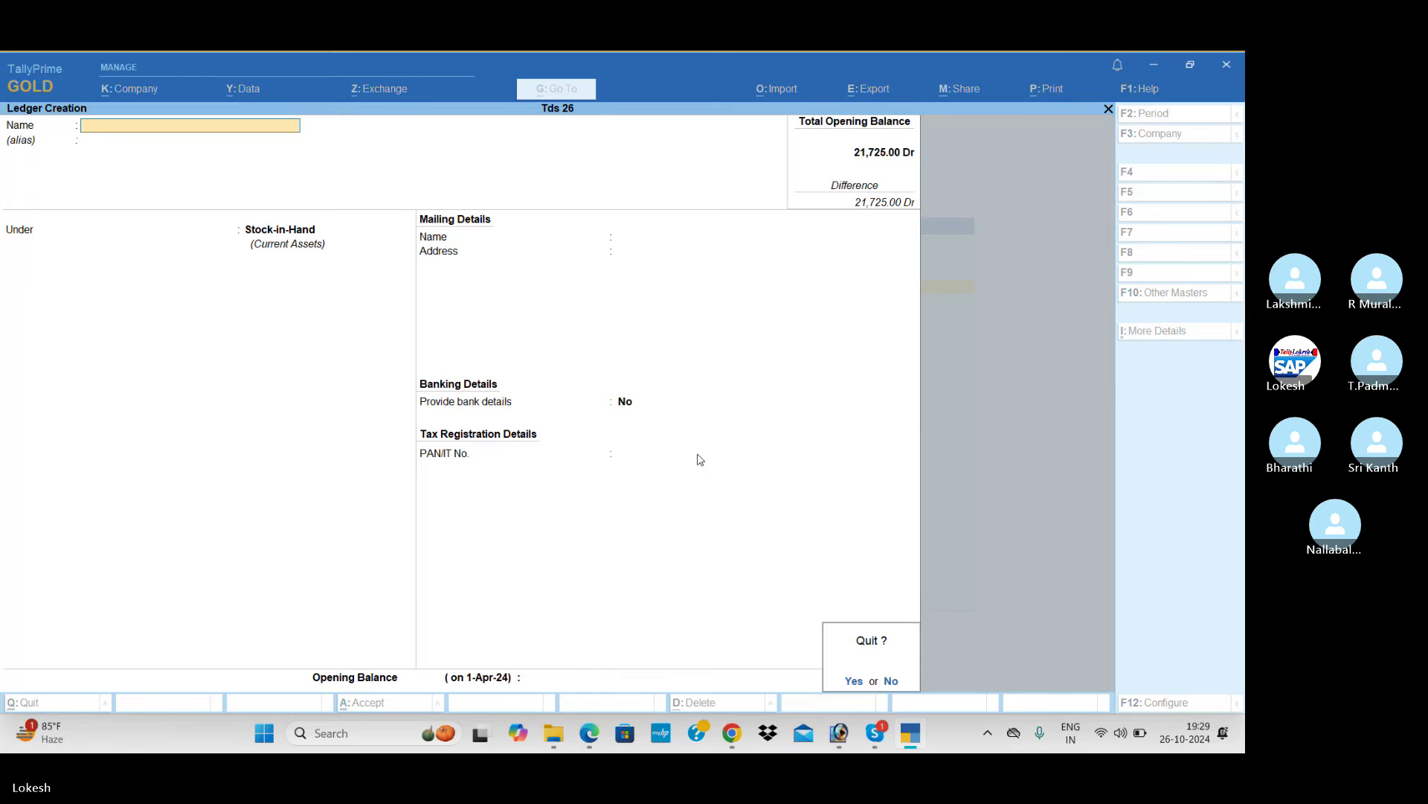
pyautogui.press('Return')
pyautogui.press('Escape')
pyautogui.press('a')
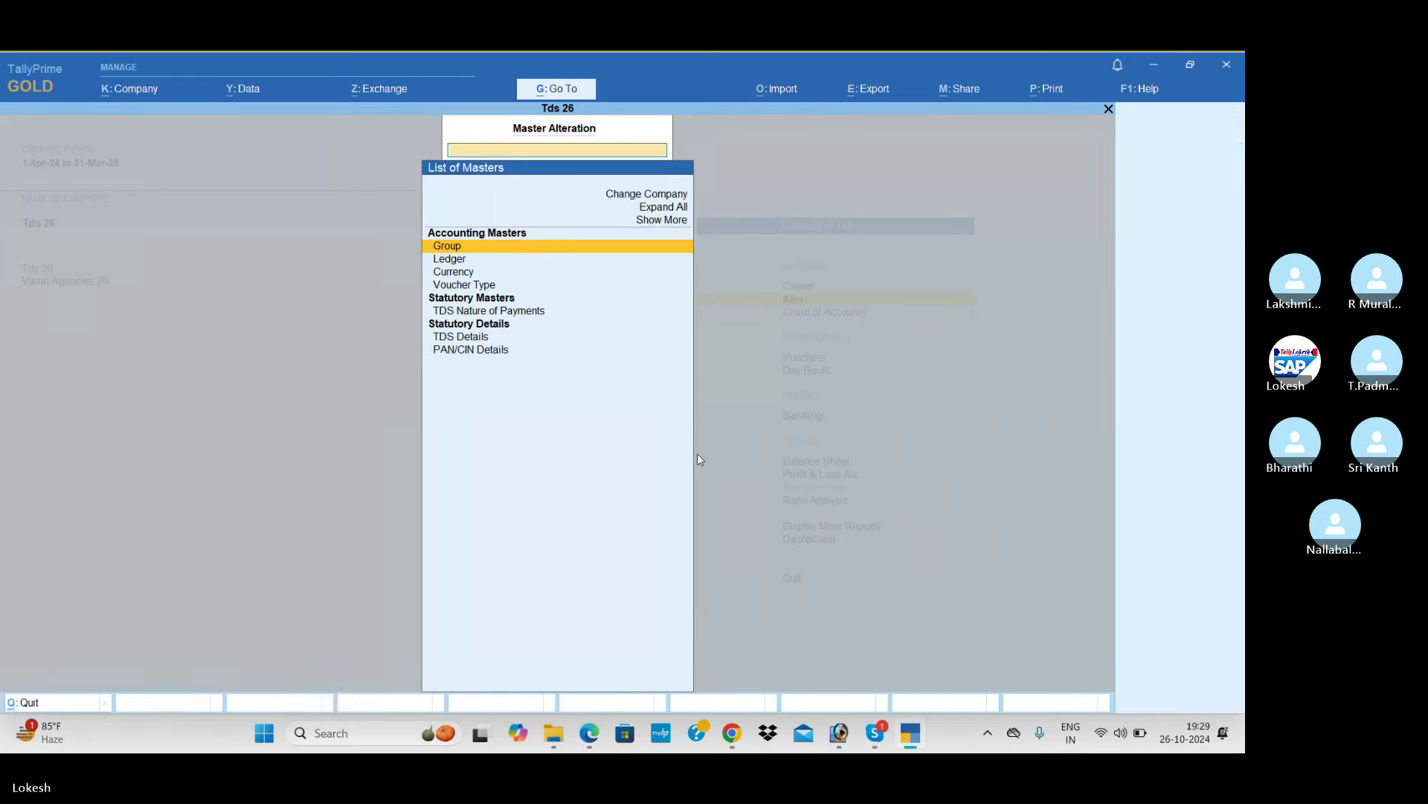
pyautogui.press('Down')
pyautogui.press('Return')
pyautogui.press('Return')
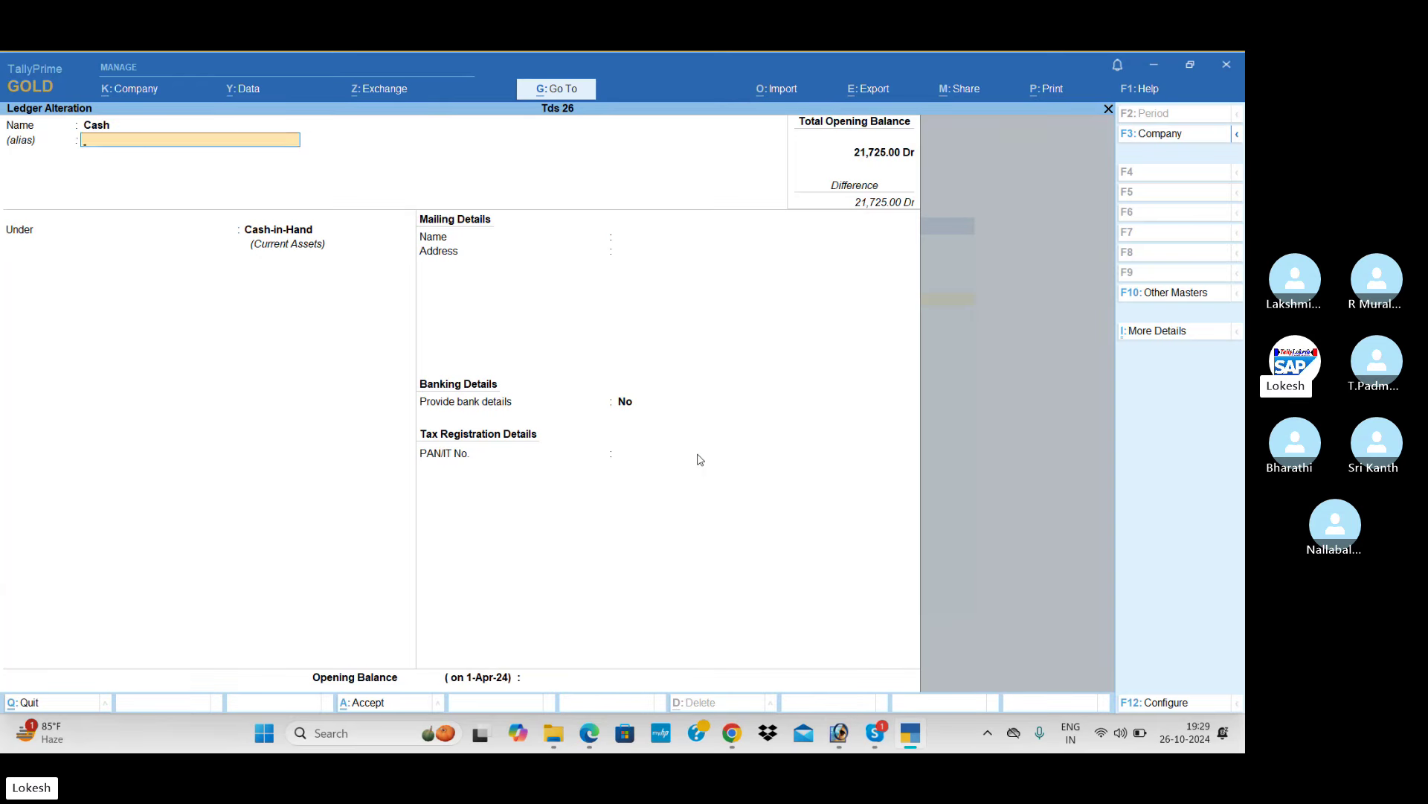
# - Set the Cash ledger's opening balance to 118 from the PDF, save it, and leave master alteration
pyautogui.press('Return')
pyautogui.press('Return')
pyautogui.hotkey('alt', 'Tab')
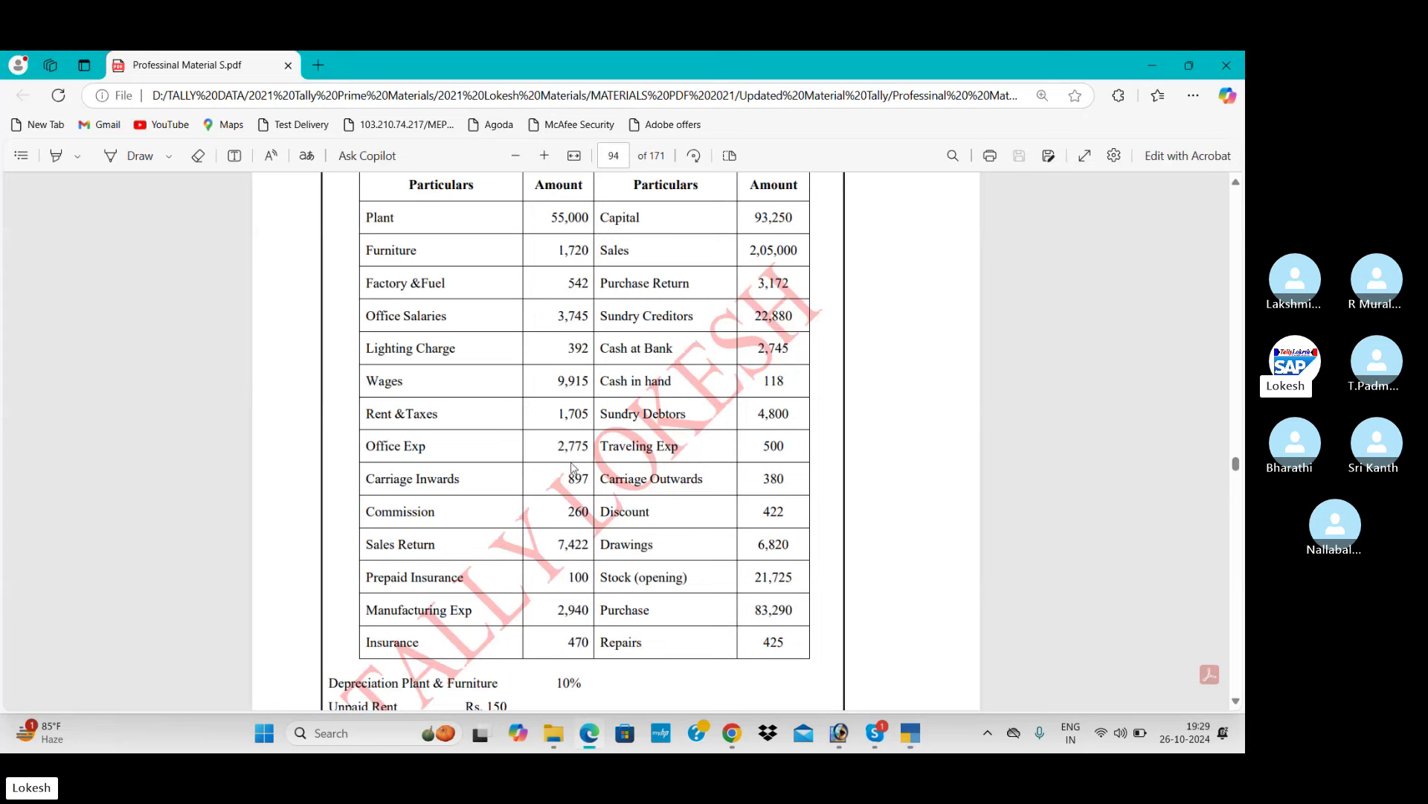
pyautogui.hotkey('alt', 'Tab')
pyautogui.write('118')
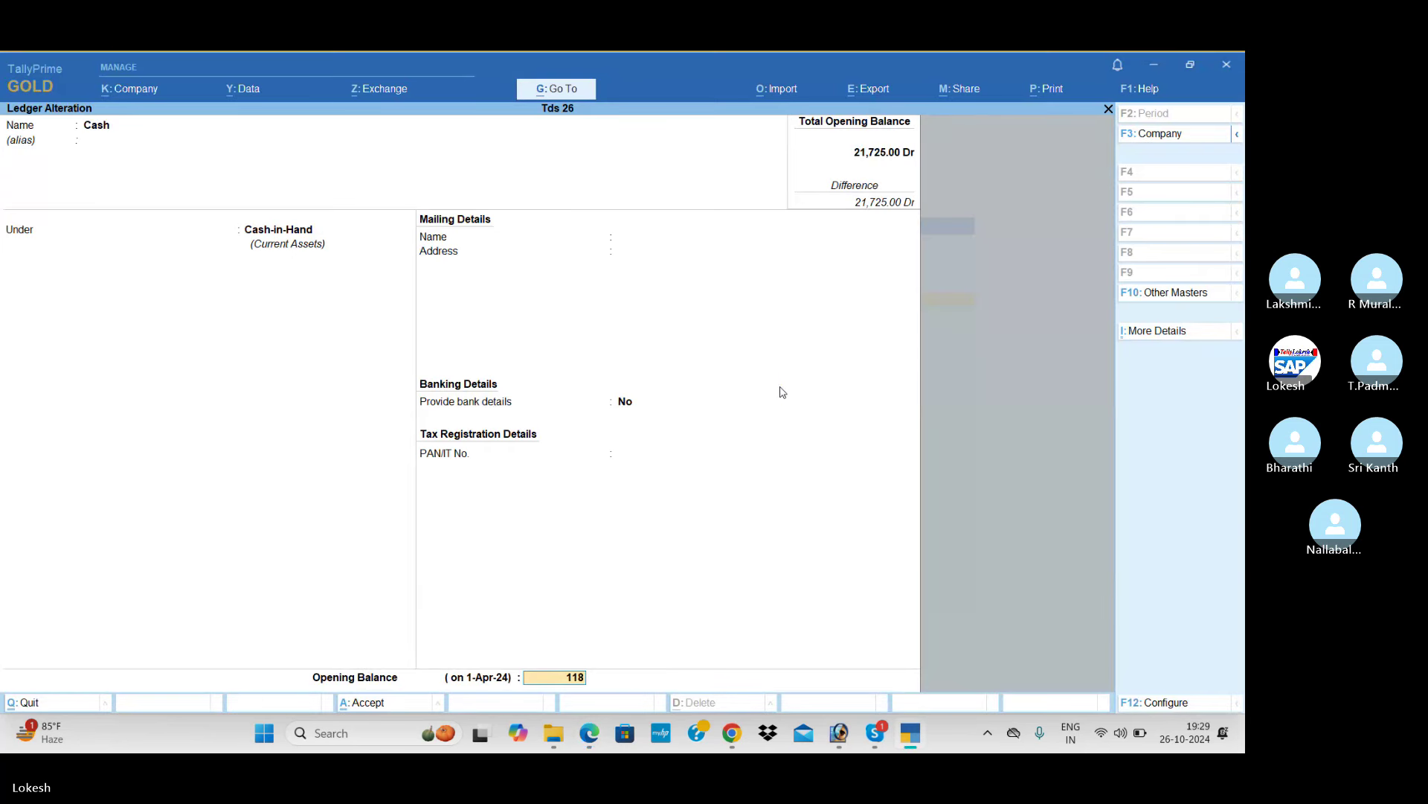
pyautogui.press('Return')
pyautogui.press('Return')
pyautogui.press('Return')
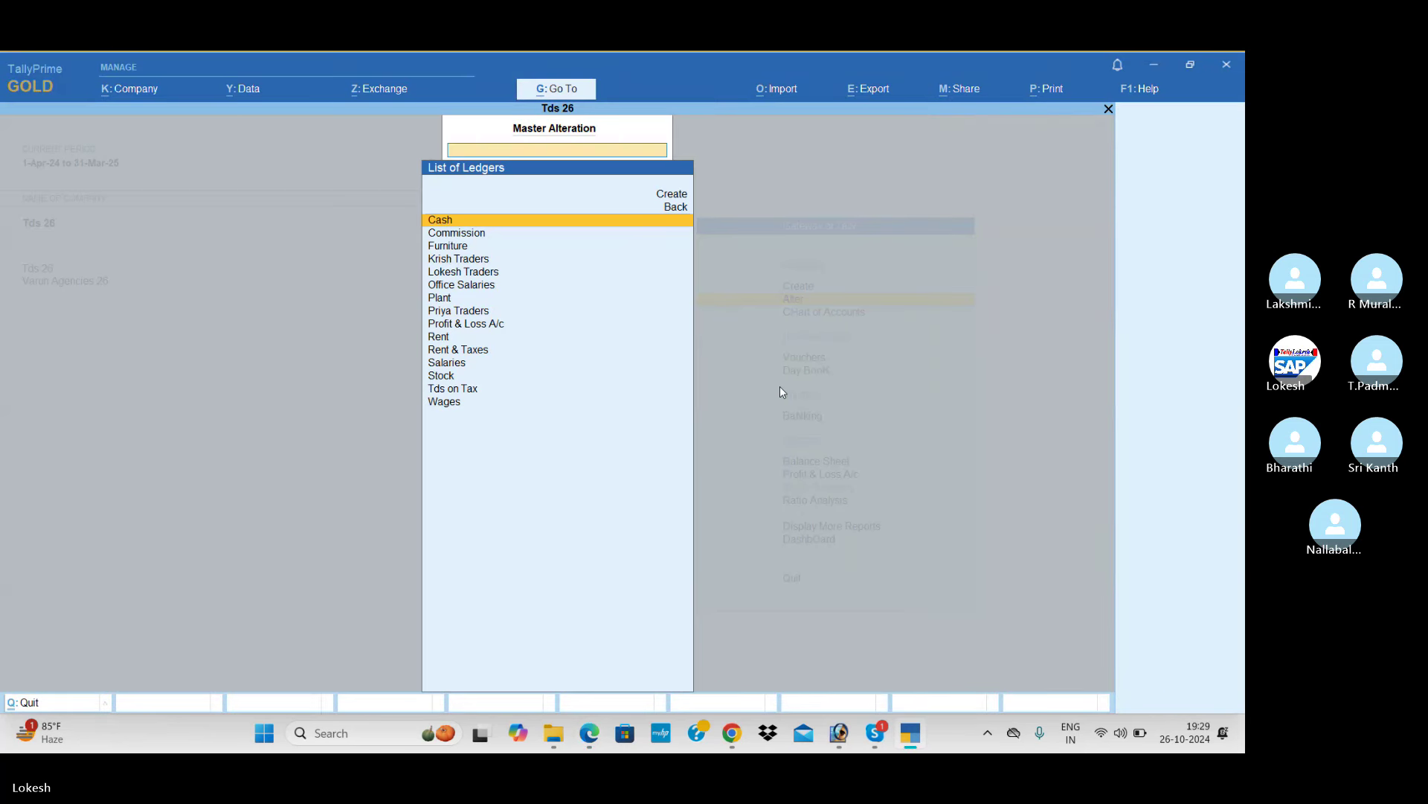
pyautogui.press('Escape')
pyautogui.press('Escape')
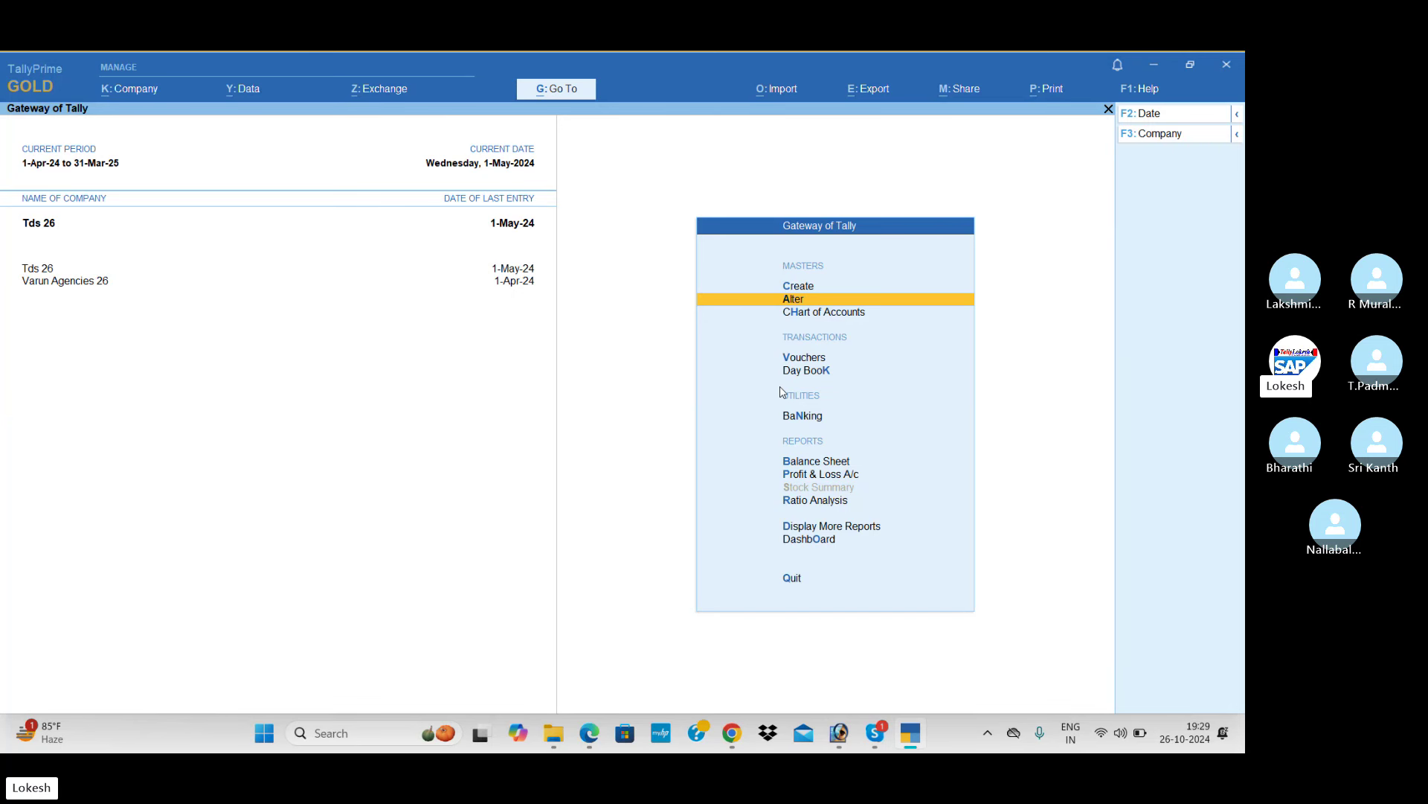
# - Open voucher entry as a Journal voucher and check the adjustment items in the PDF
pyautogui.press('Down')
pyautogui.press('Down')
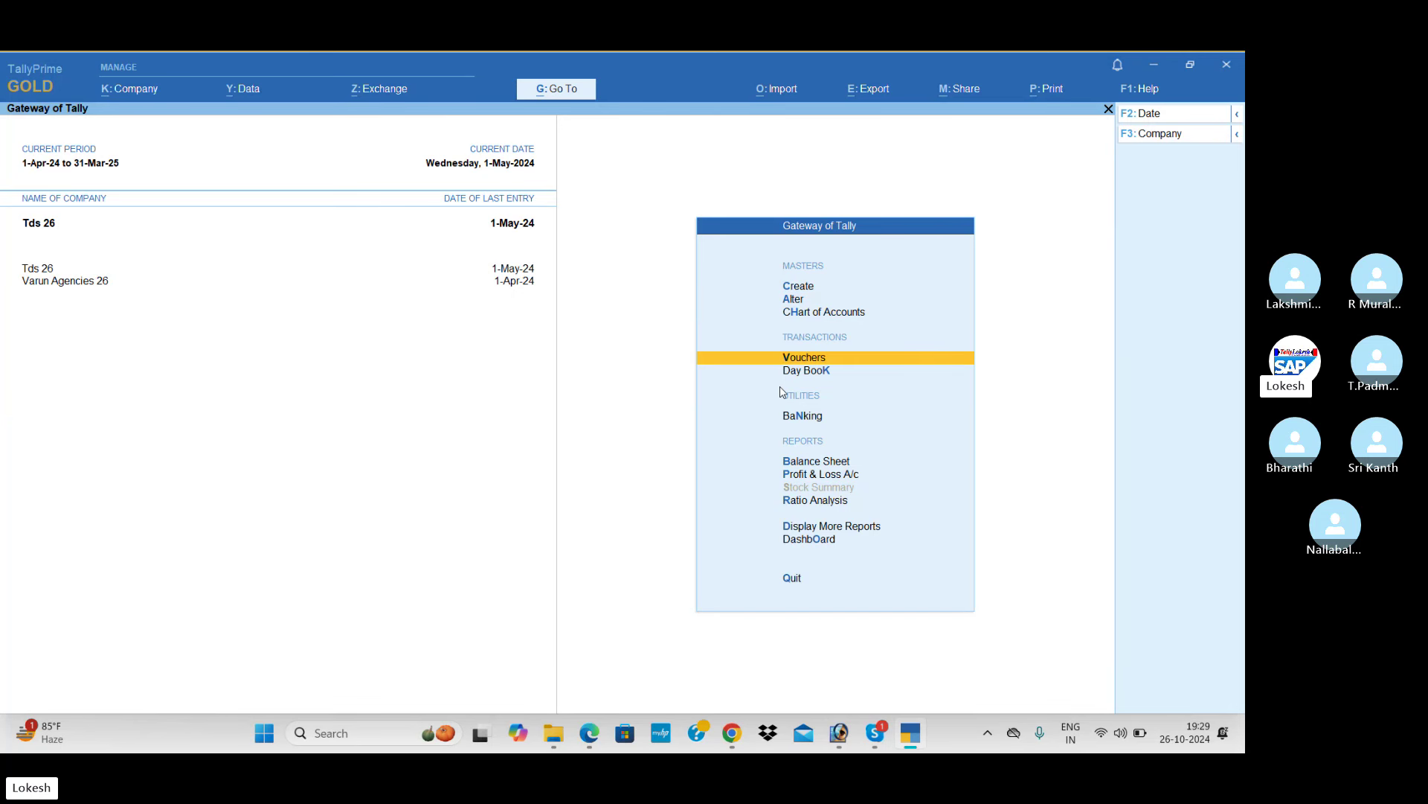
pyautogui.press('Return')
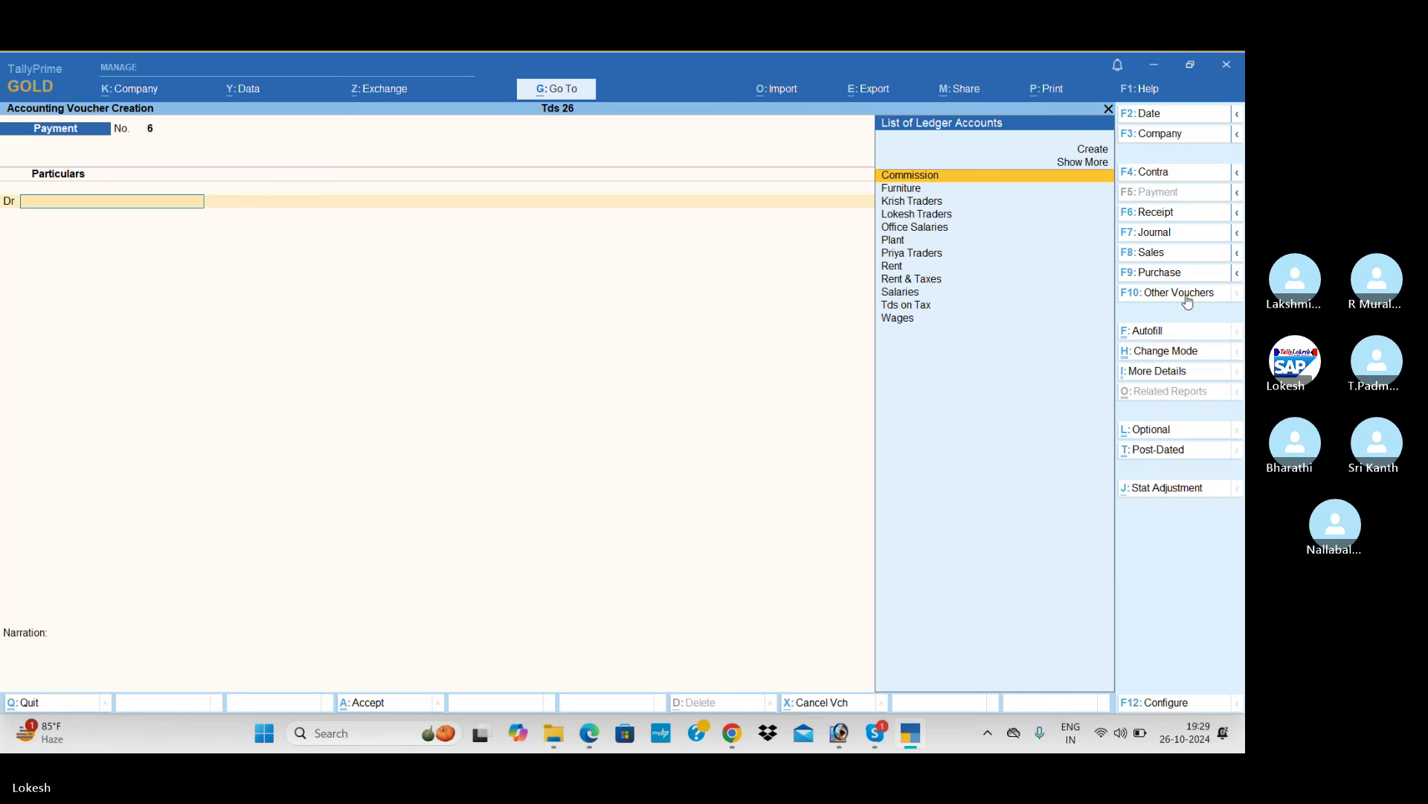
pyautogui.click(1178, 236)
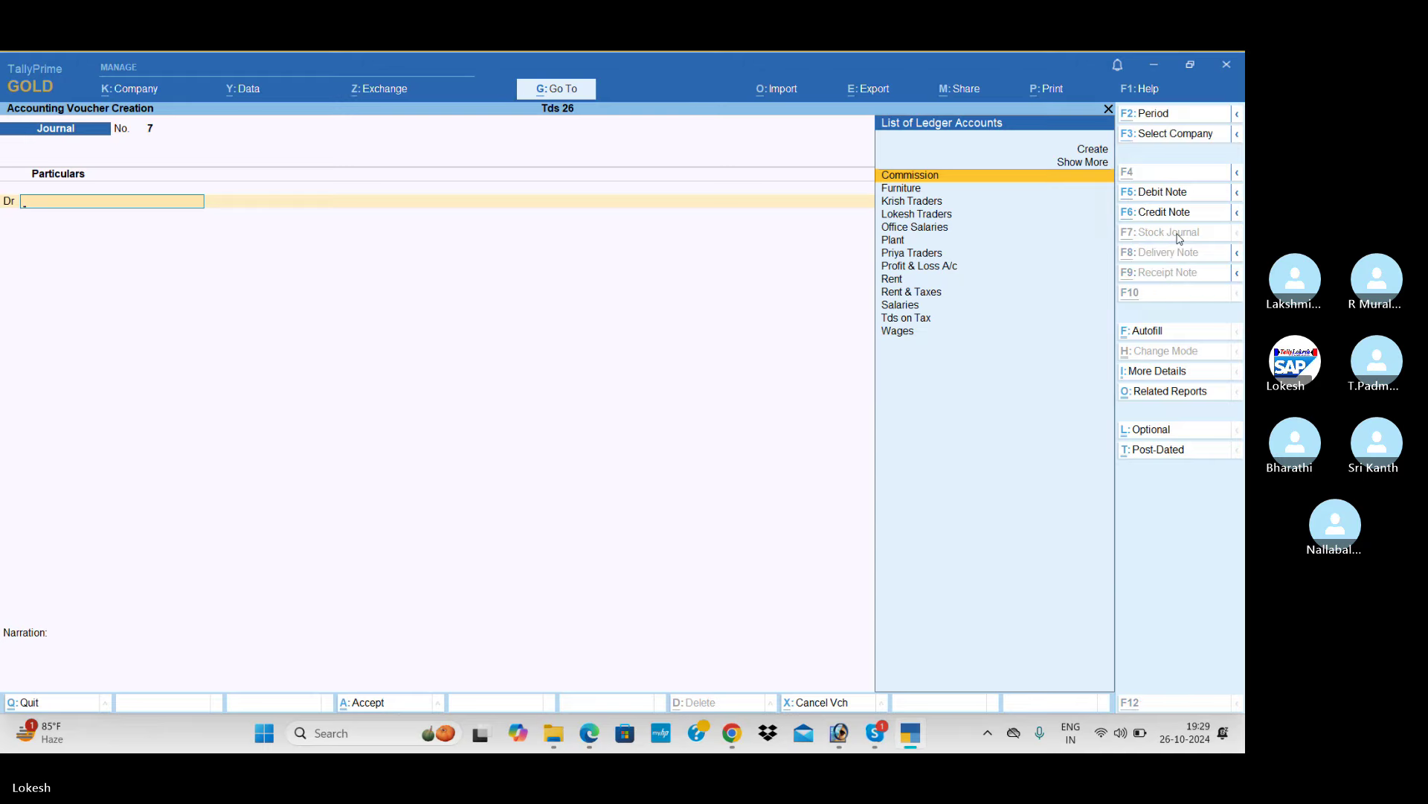
pyautogui.hotkey('alt', 'Tab')
pyautogui.scroll(-3, 527, 341)
pyautogui.hotkey('alt', 'Tab')
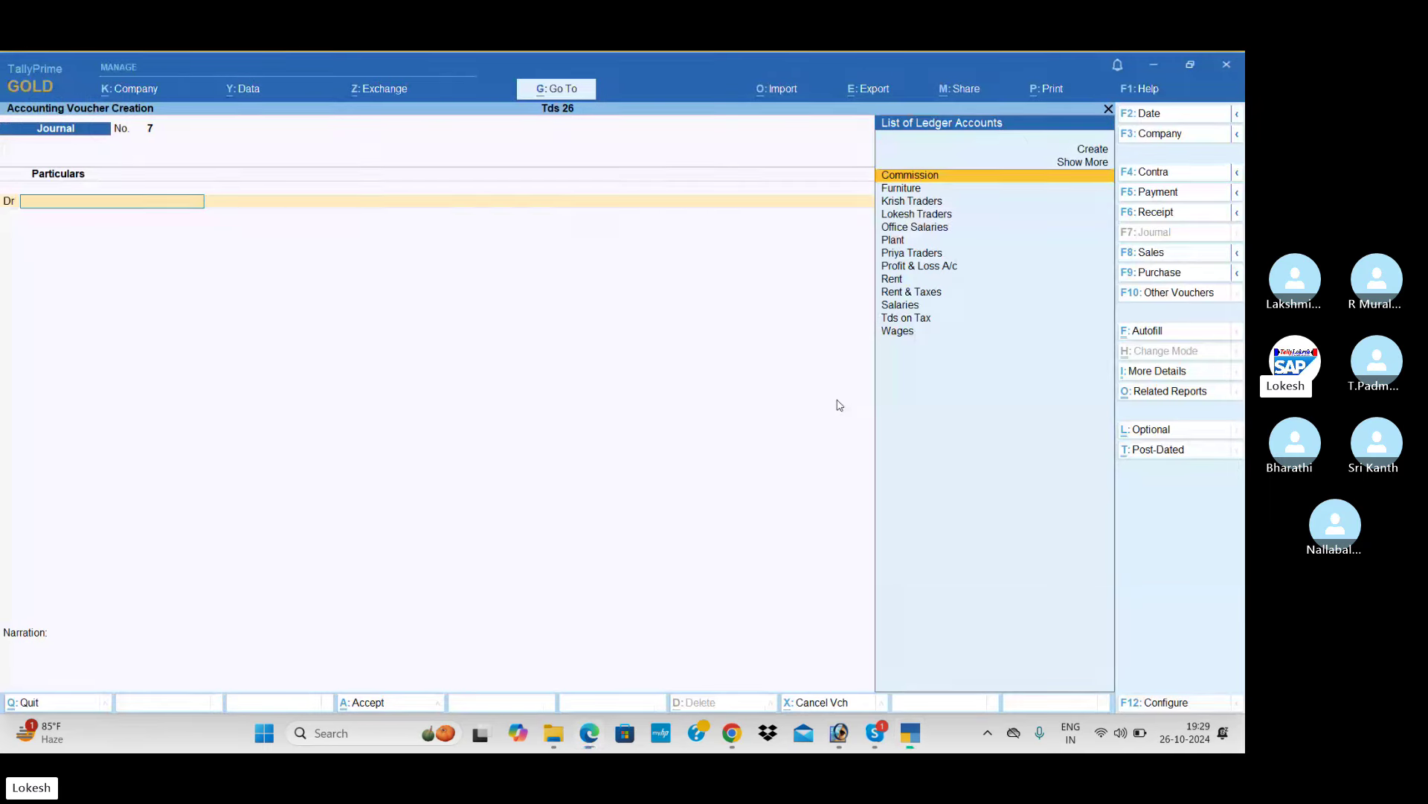
# - Create a Depreciation ledger under Indirect Expenses for the journal's debit line and save it
pyautogui.hotkey('alt', 'c')
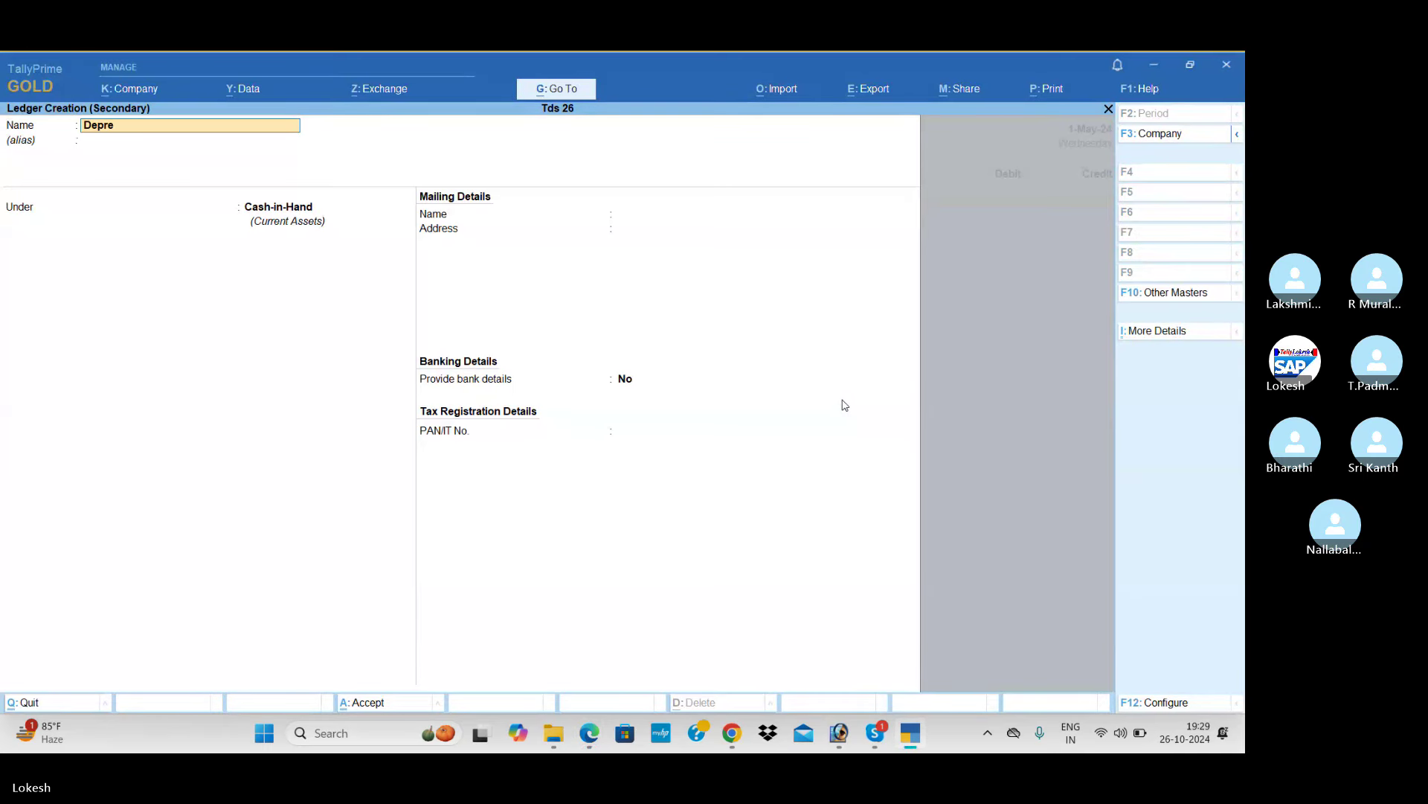
pyautogui.write('n')
pyautogui.press('Return')
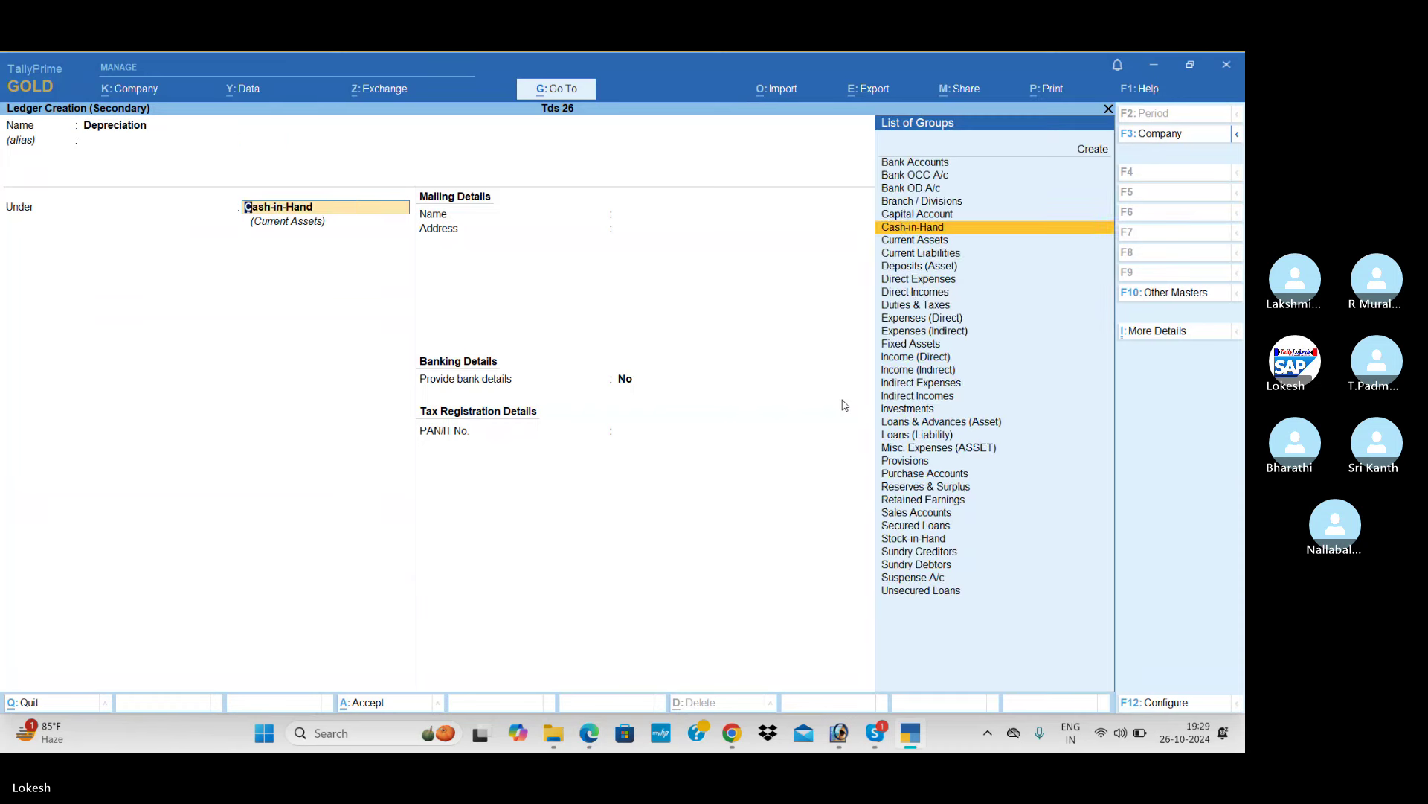
pyautogui.write('Ind')
pyautogui.press('Return')
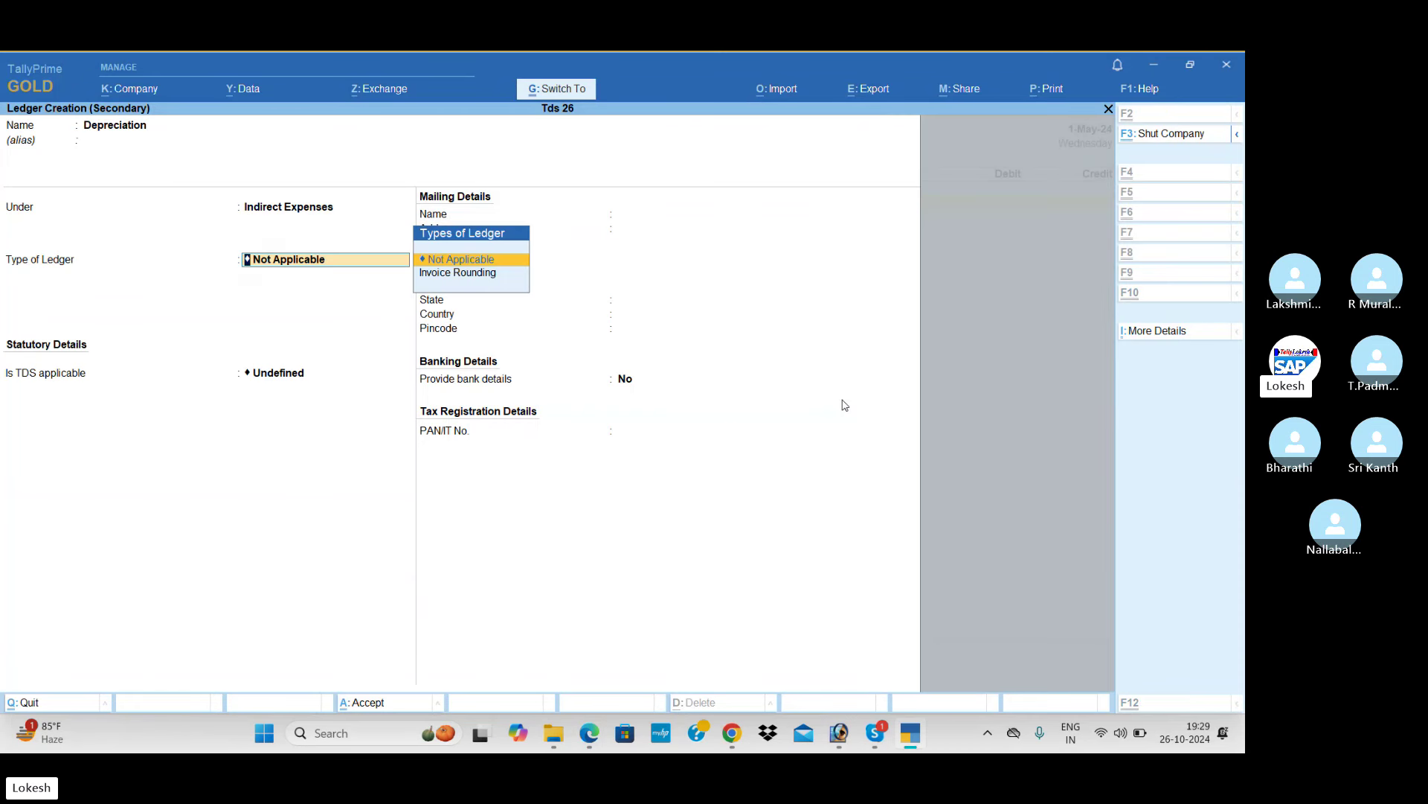
pyautogui.hotkey('ctrl', 'a')
# - Look up the Plant and Furniture amounts in the PDF and calculate 10% of 55000 and of 1720 in the built-in calculator
pyautogui.hotkey('alt', 'Tab')
pyautogui.scroll(4, 554, 373)
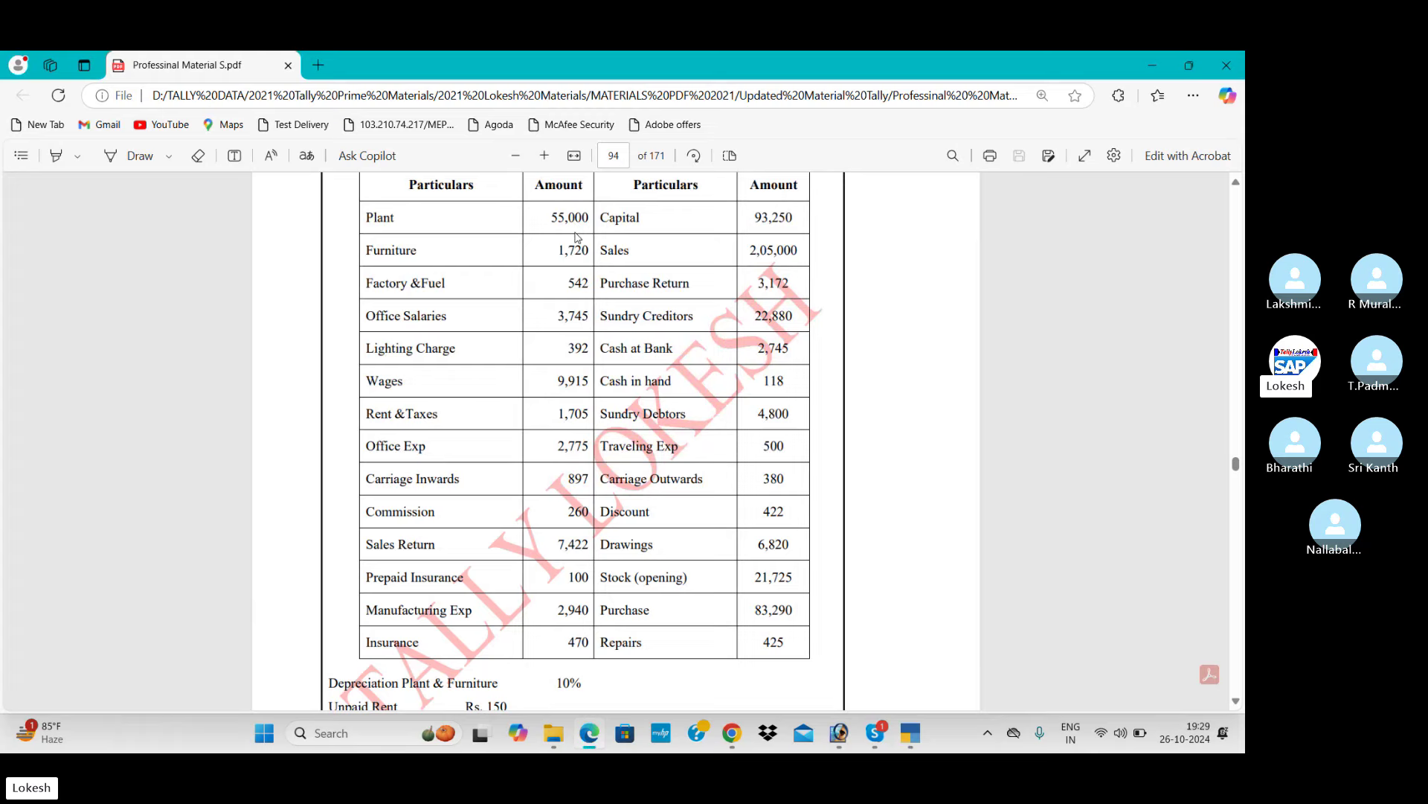
pyautogui.hotkey('alt', 'Tab')
pyautogui.hotkey('ctrl', 'n')
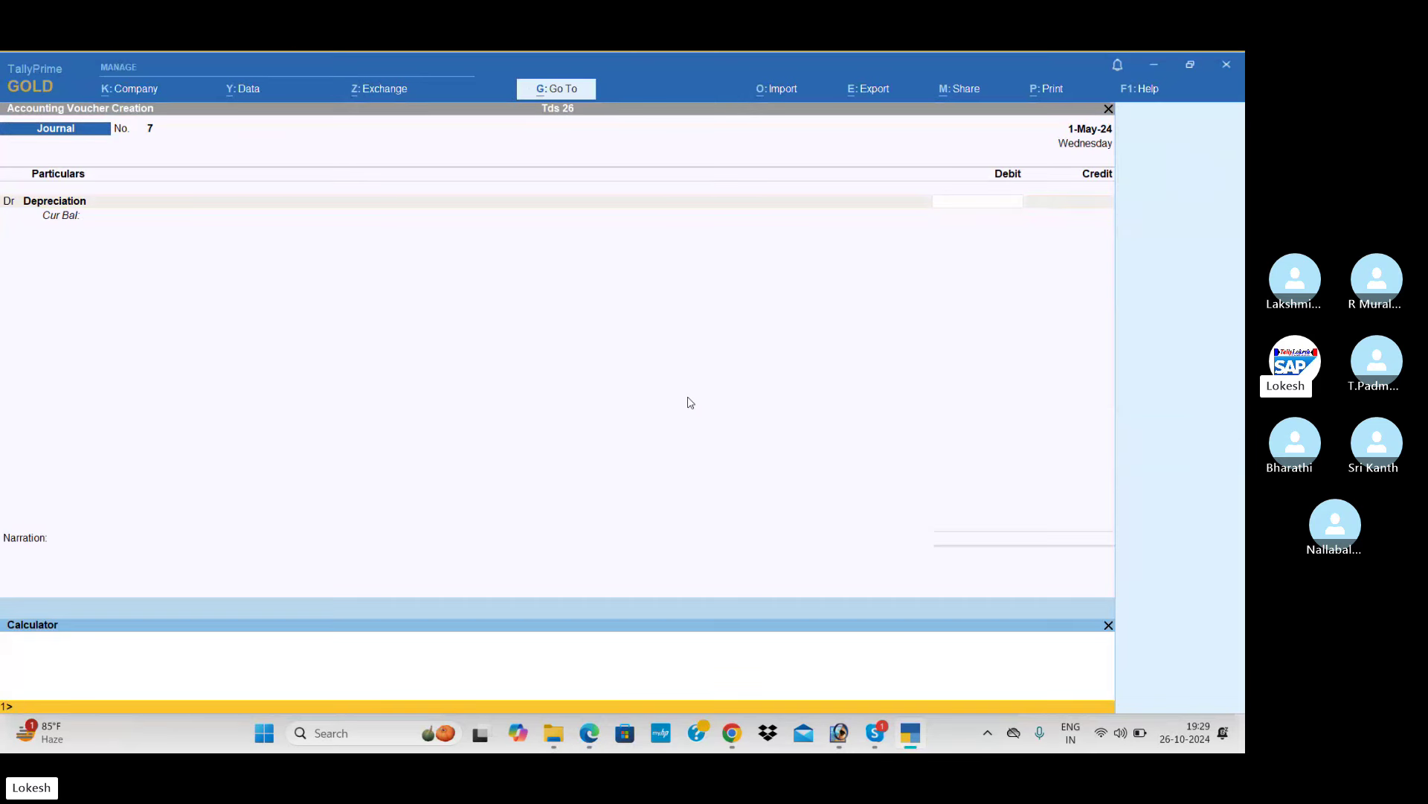
pyautogui.write('55000*')
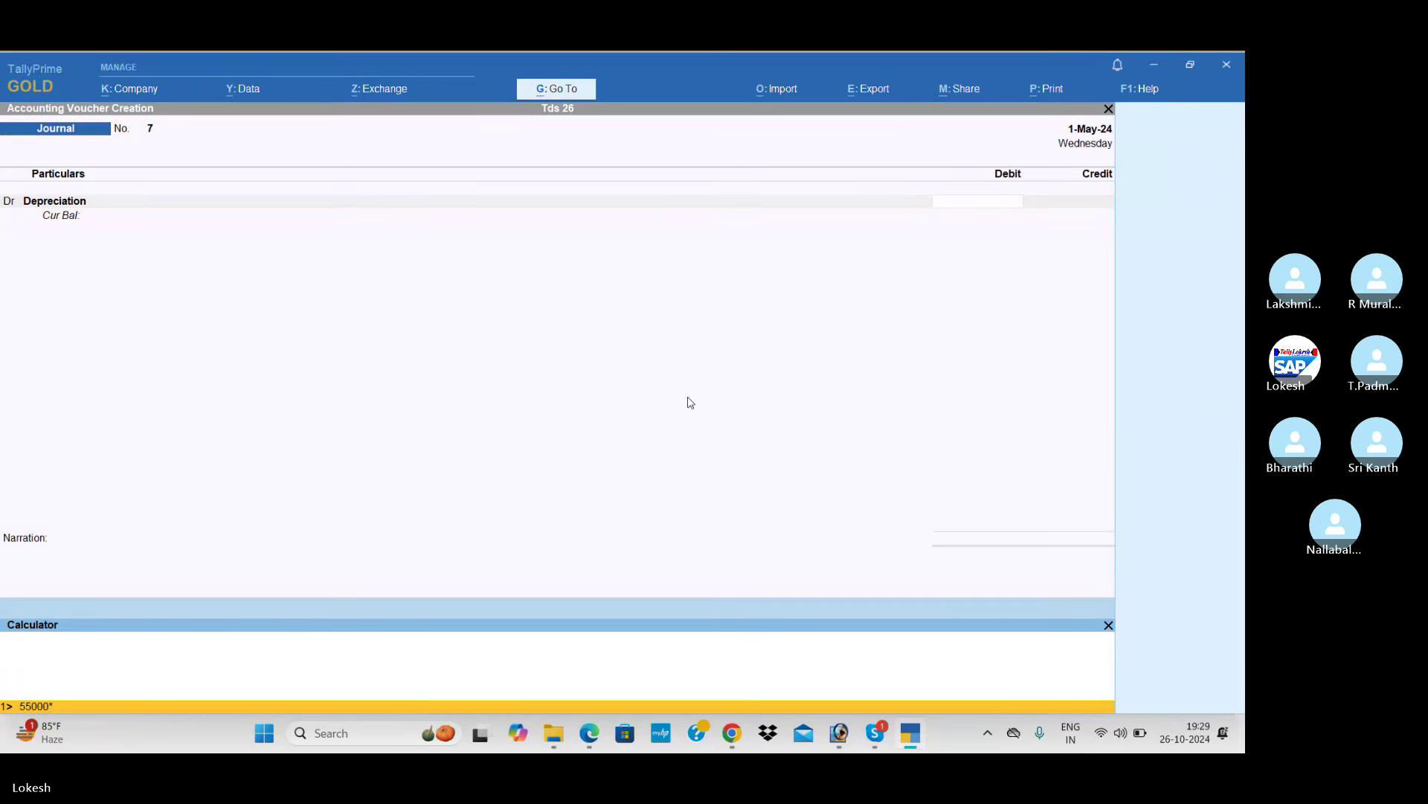
pyautogui.write('10/100')
pyautogui.press('Return')
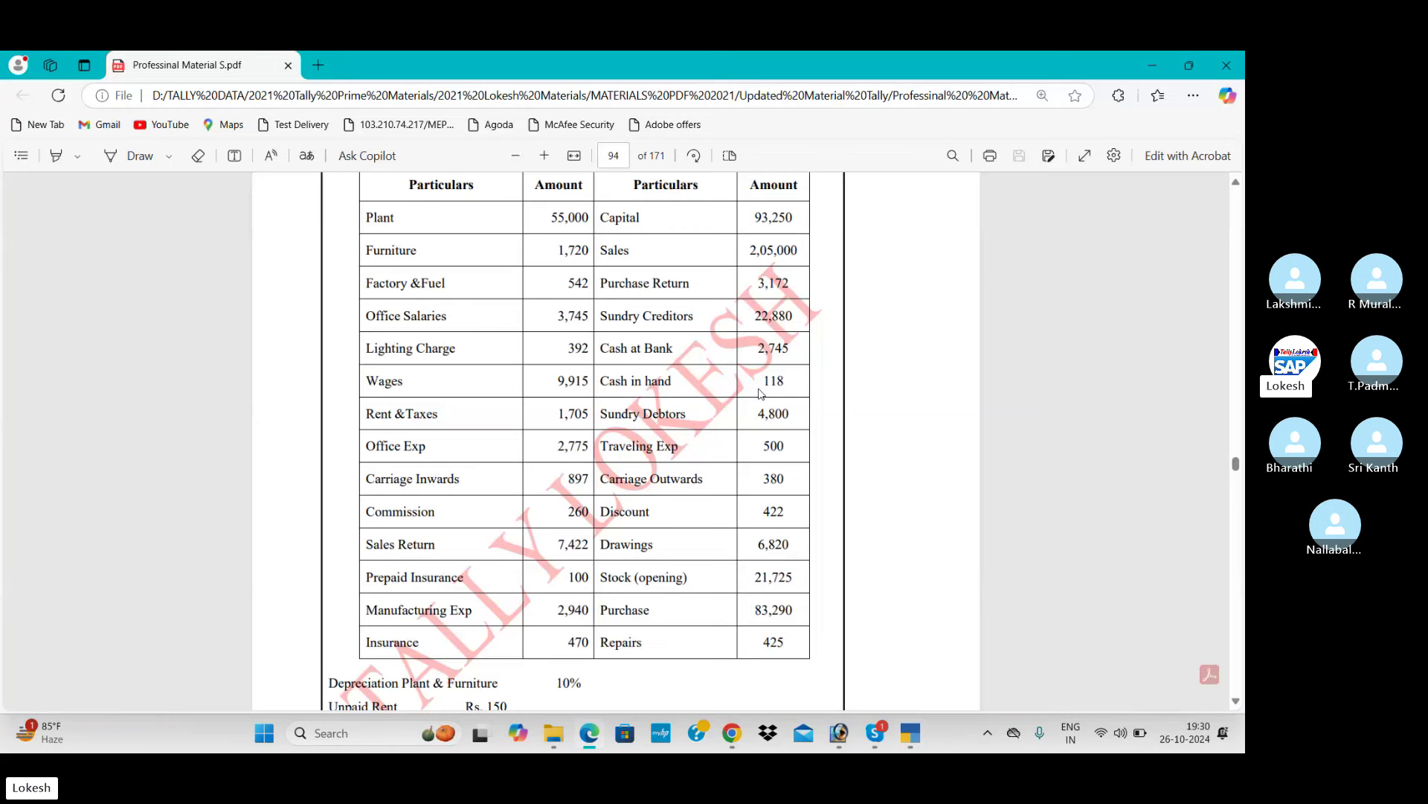
pyautogui.write('1720*')
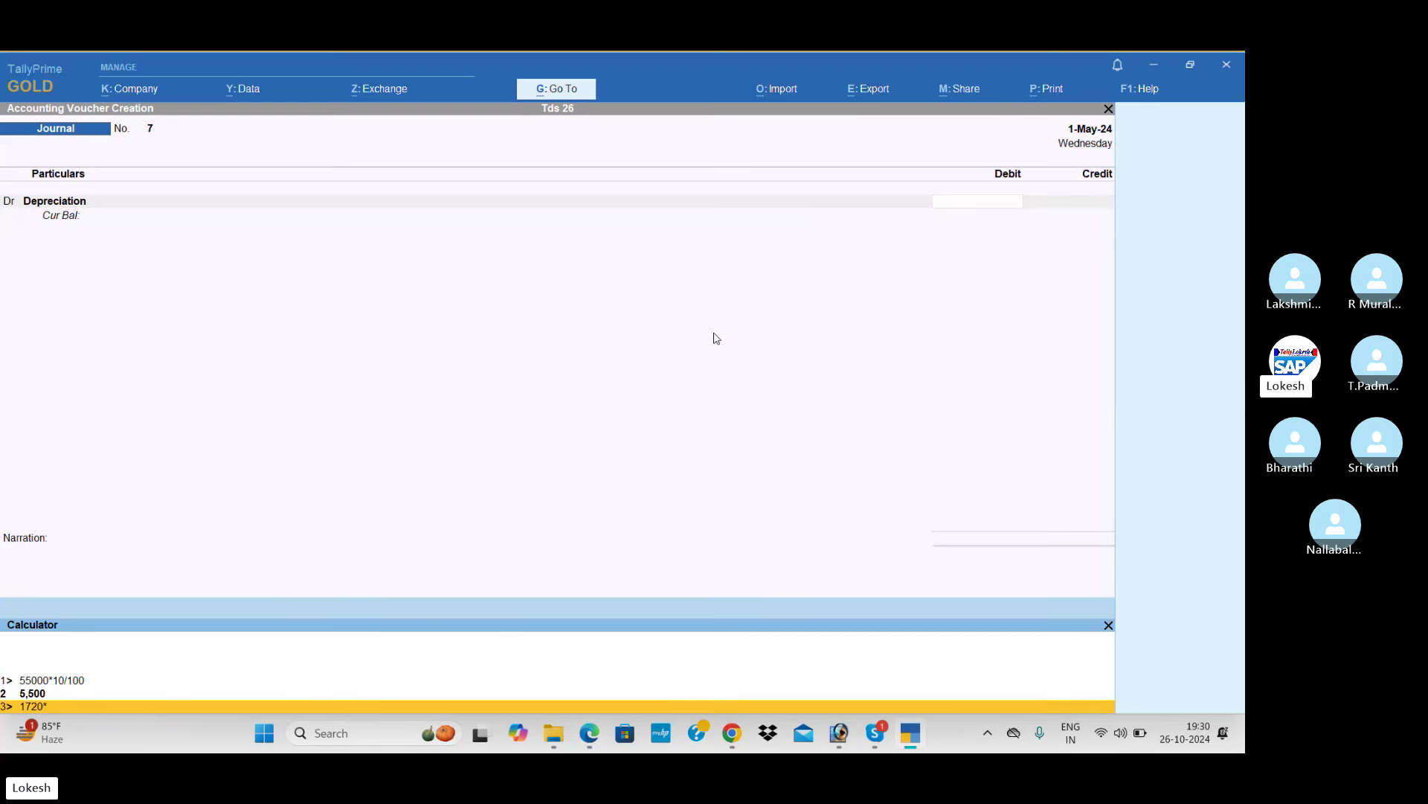
pyautogui.write('10/100')
pyautogui.press('Return')
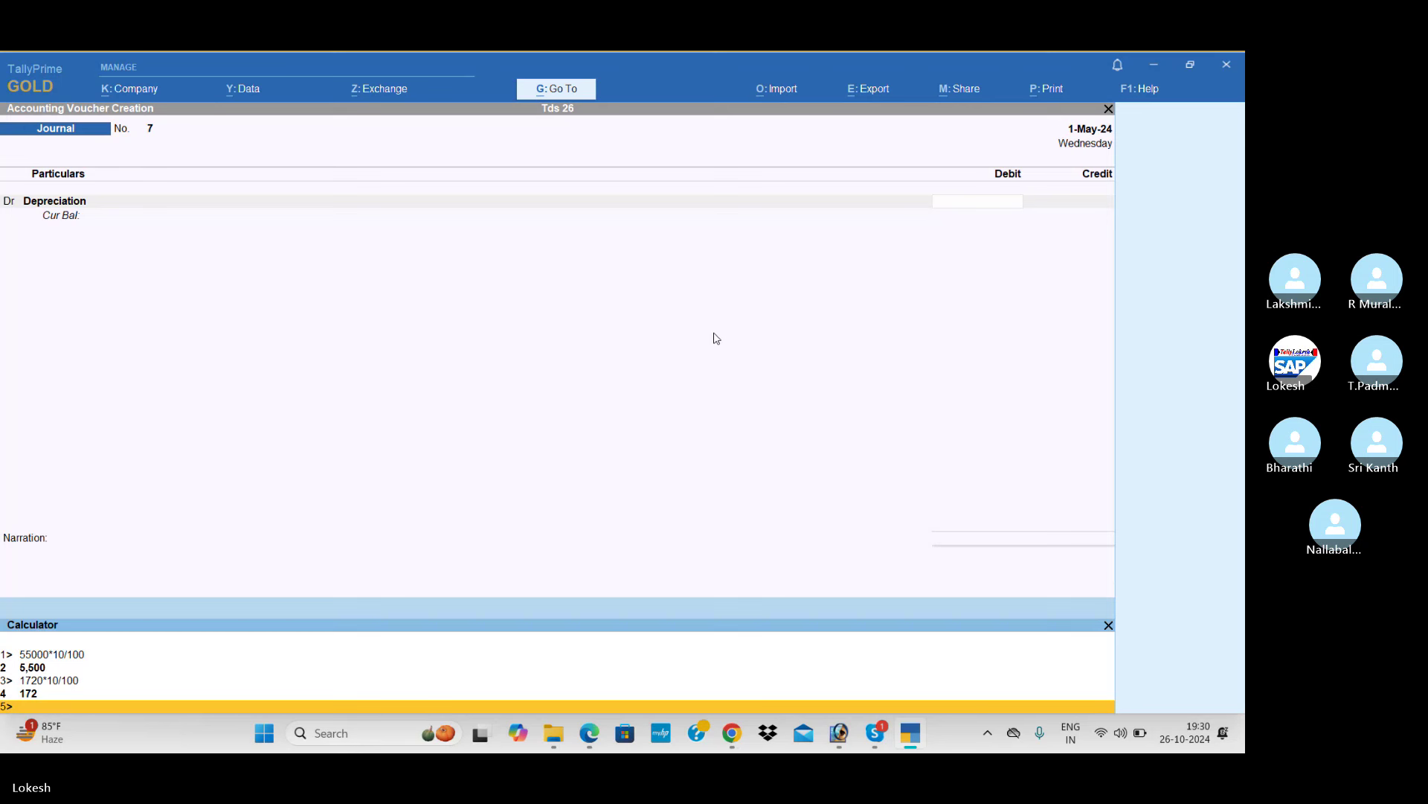
# - Debit Depreciation with 5,672 in the journal voucher
pyautogui.click(996, 210)
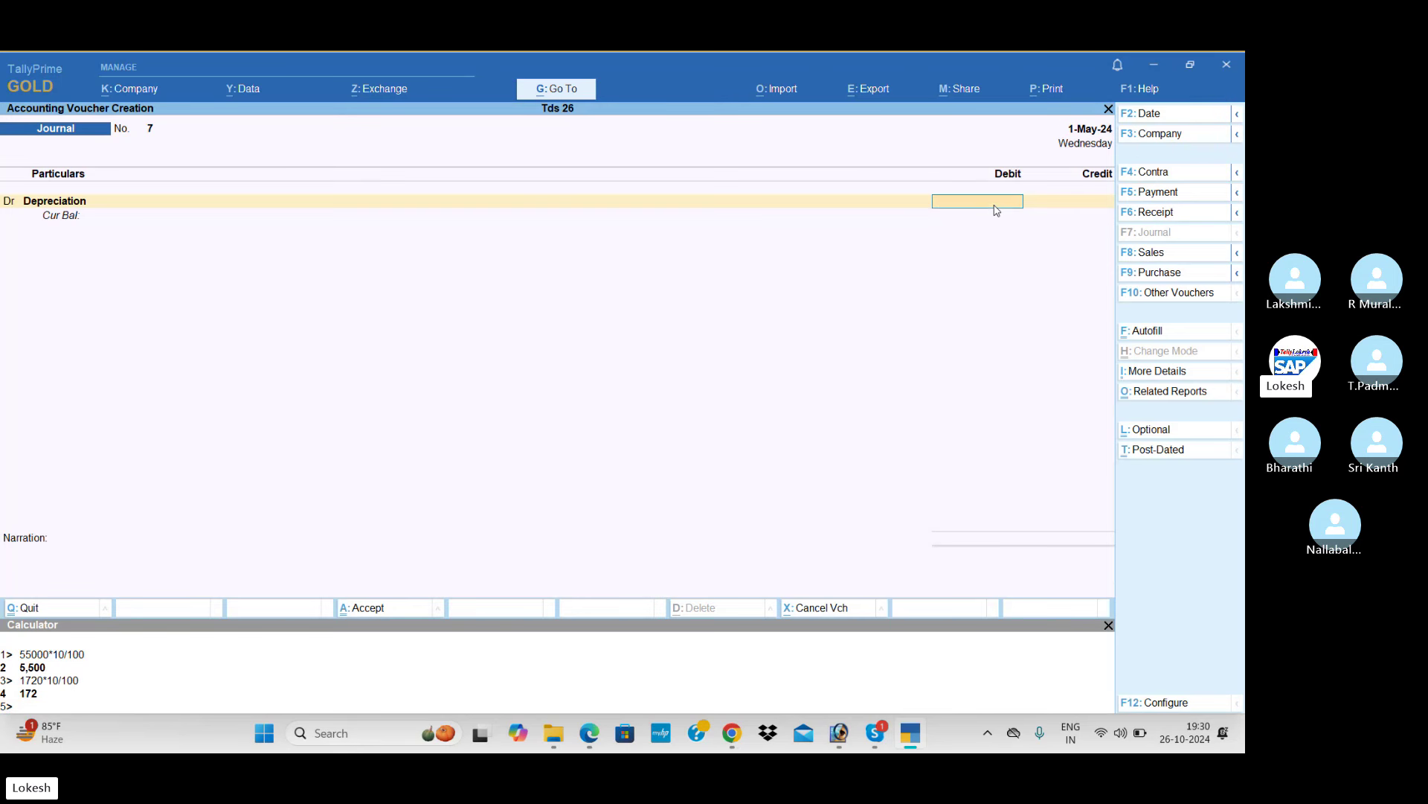
pyautogui.write('5,672')
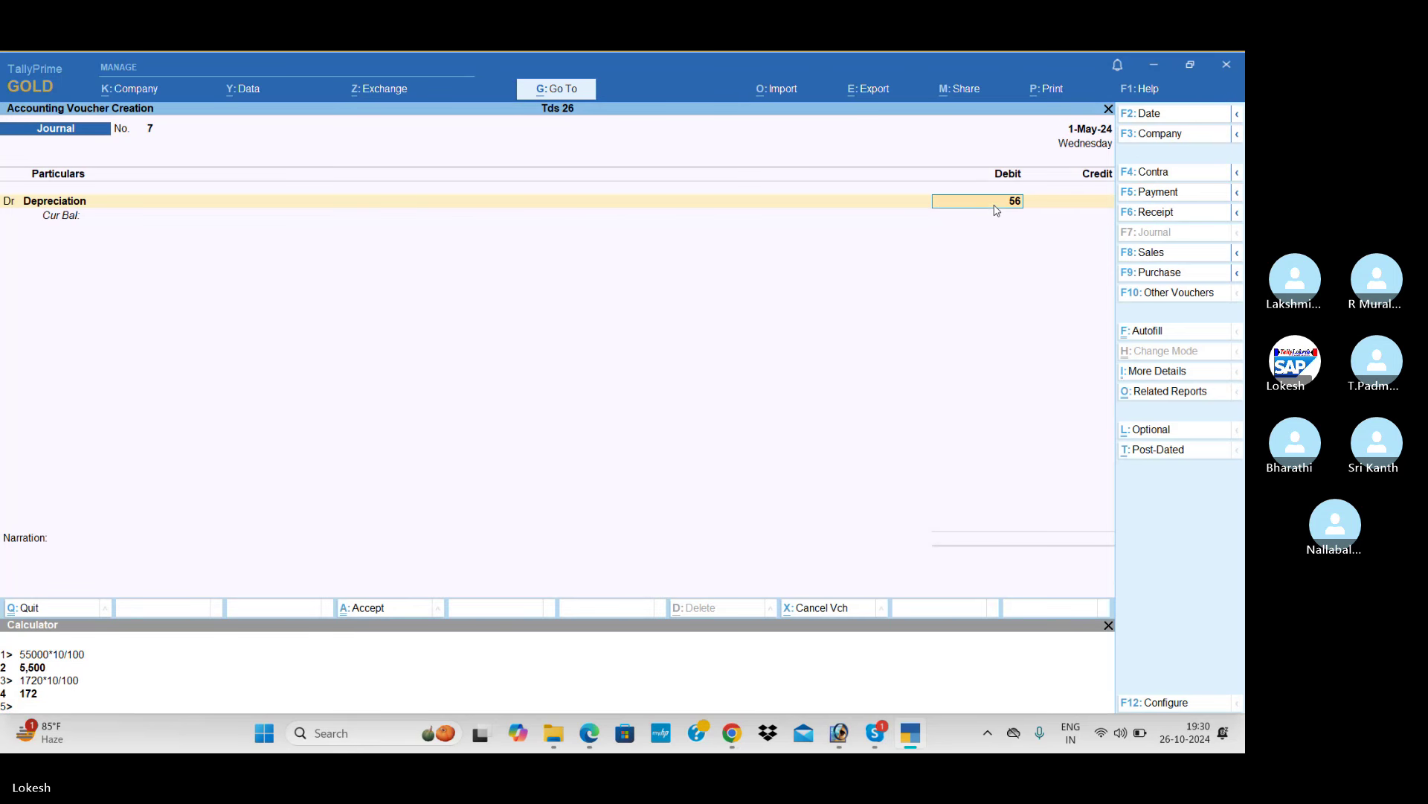
pyautogui.press('Return')
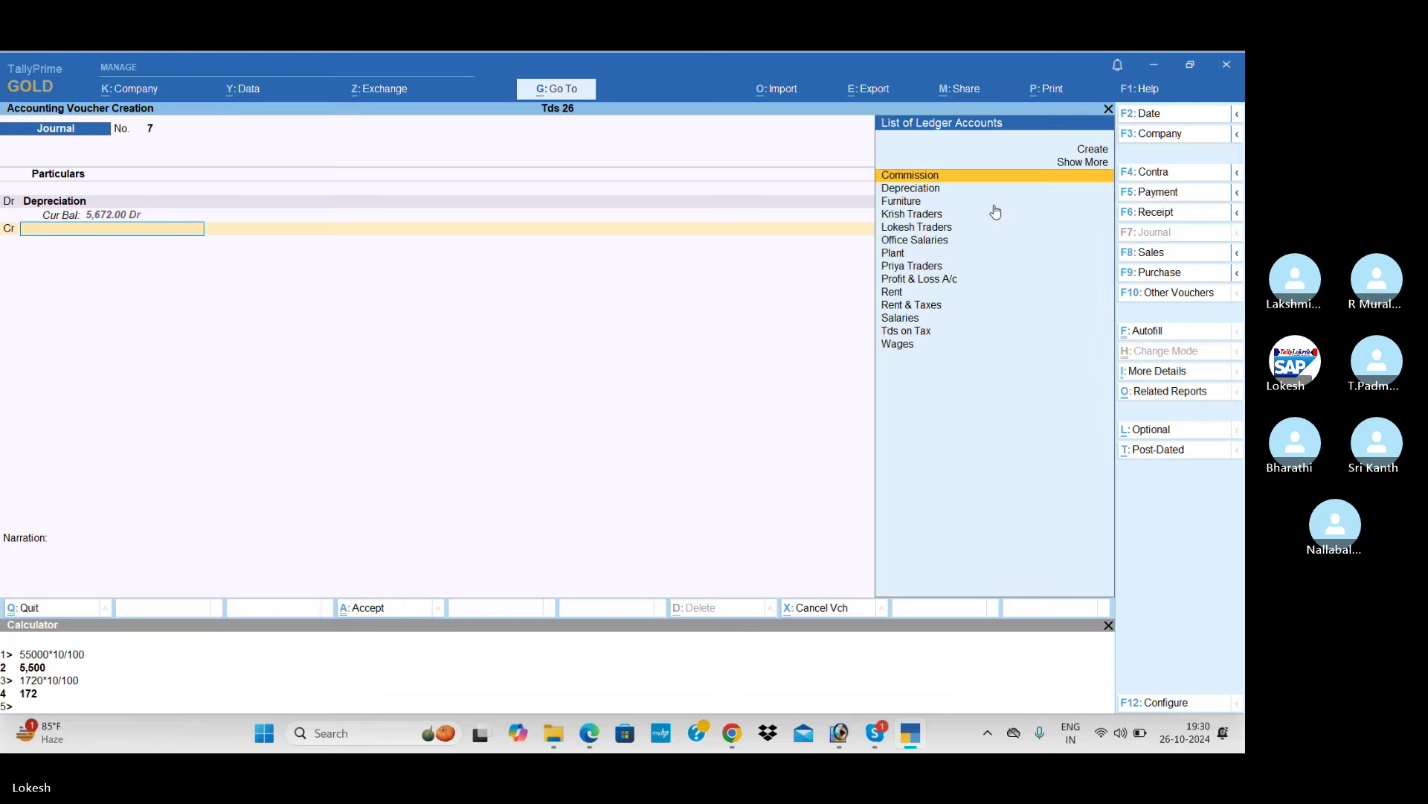
# - Credit Plant 5,500 and Furniture 172 against Depreciation, and save the journal voucher without a narration
pyautogui.hotkey('alt', 'Tab')
pyautogui.hotkey('alt', 'Tab')
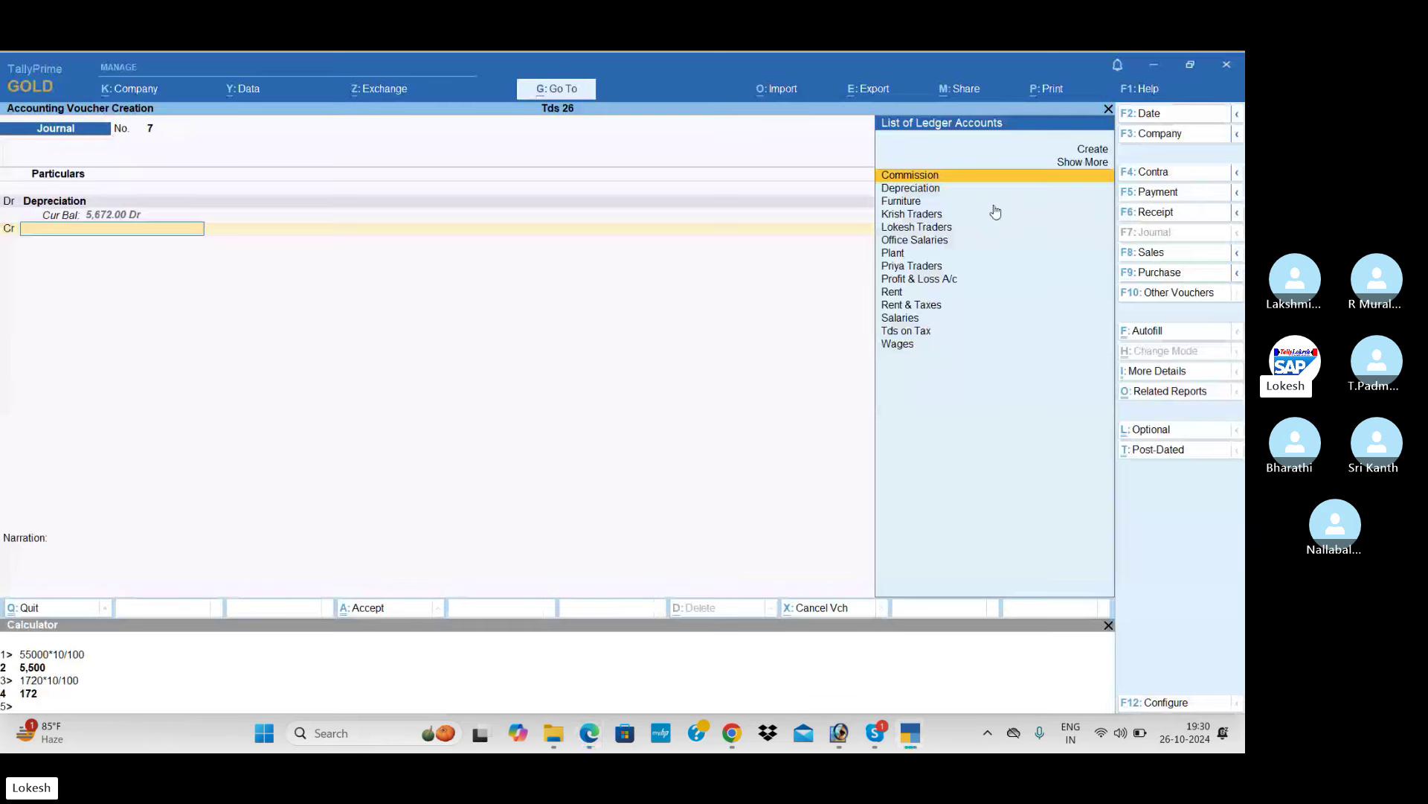
pyautogui.write('plant')
pyautogui.press('Return')
pyautogui.write('550')
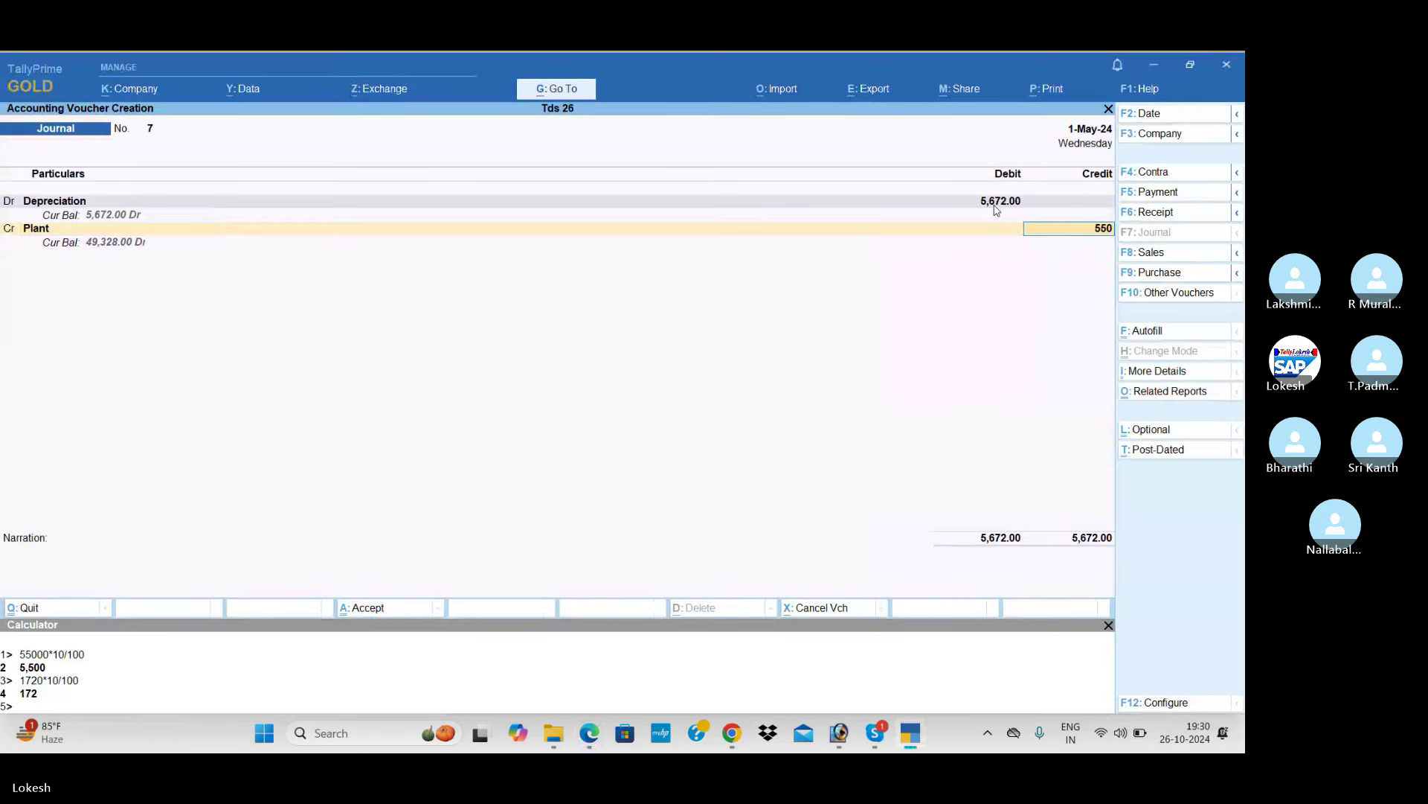
pyautogui.write('0')
pyautogui.press('Return')
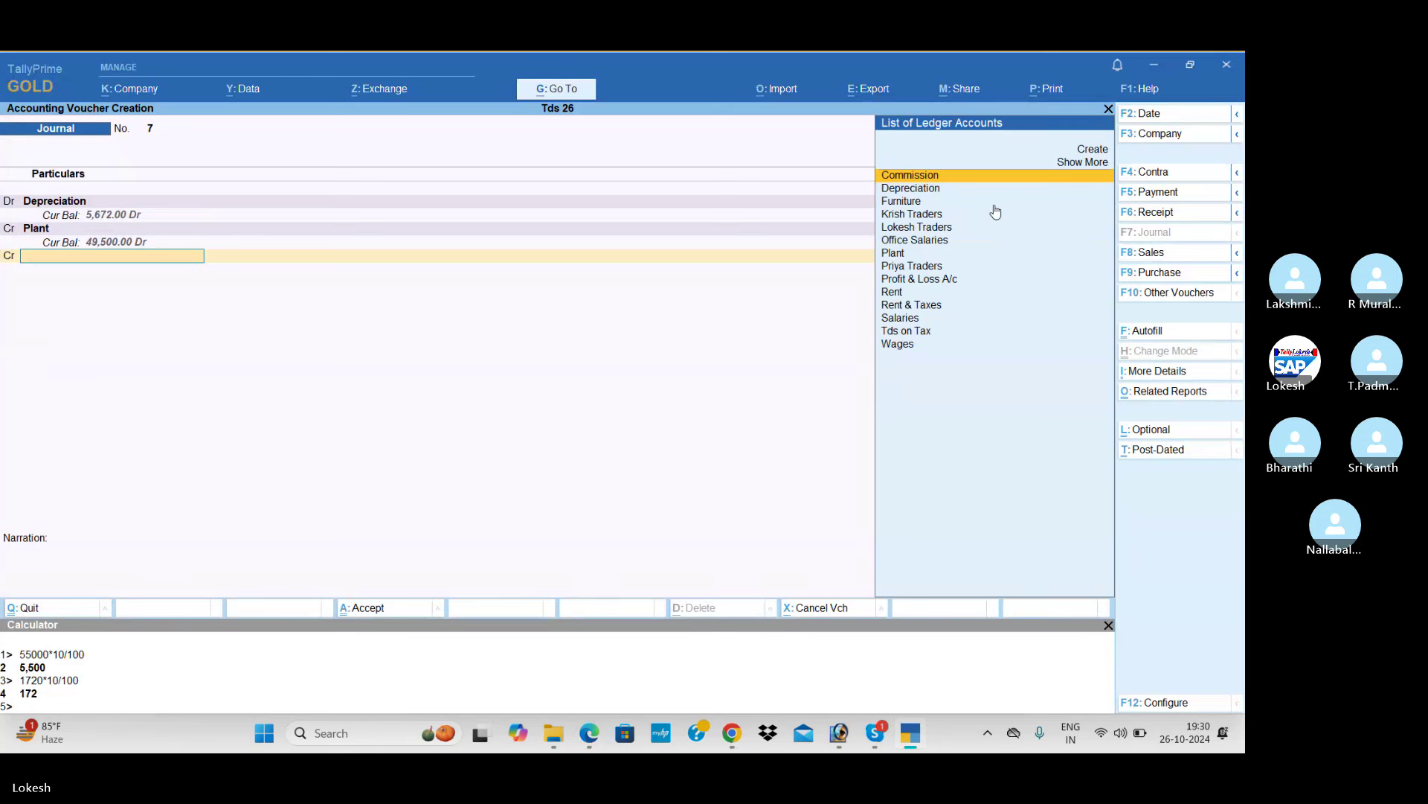
pyautogui.write('f')
pyautogui.press('Return')
pyautogui.press('Return')
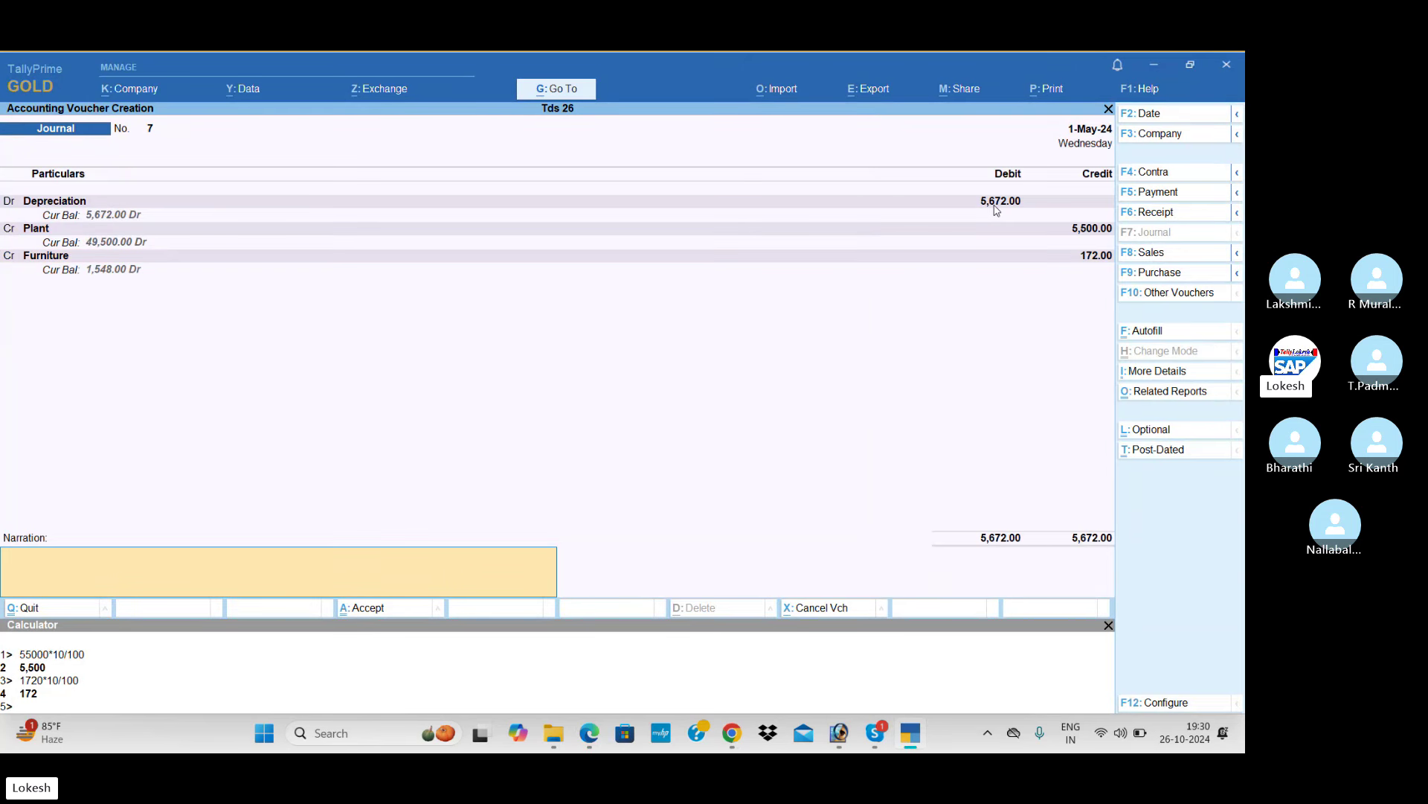
pyautogui.click(1109, 625)
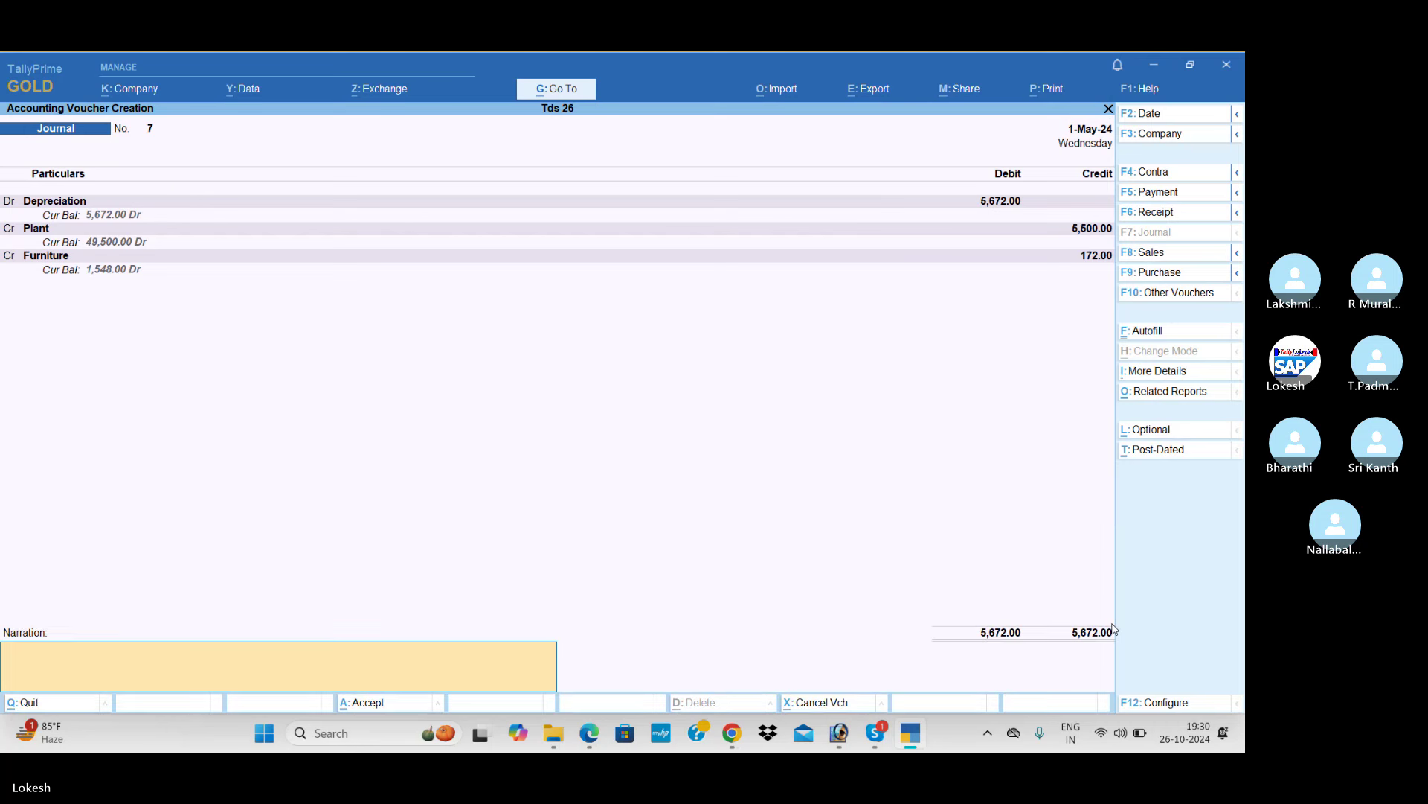
pyautogui.press('Return')
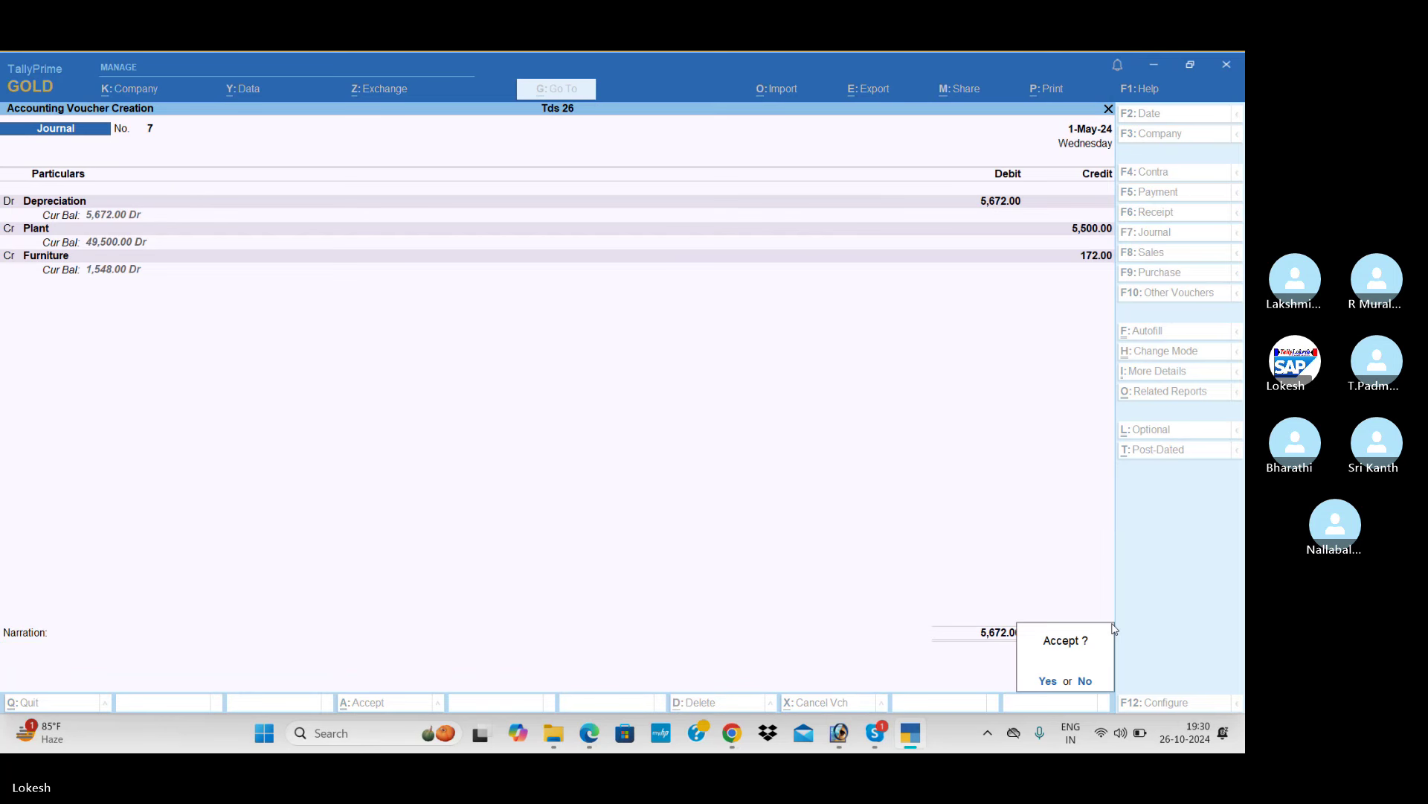
pyautogui.press('Return')
# - Look up the unpaid rent adjustment in the PDF and debit Rent & Taxes with 150 in a new journal voucher
pyautogui.hotkey('alt', 'Tab')
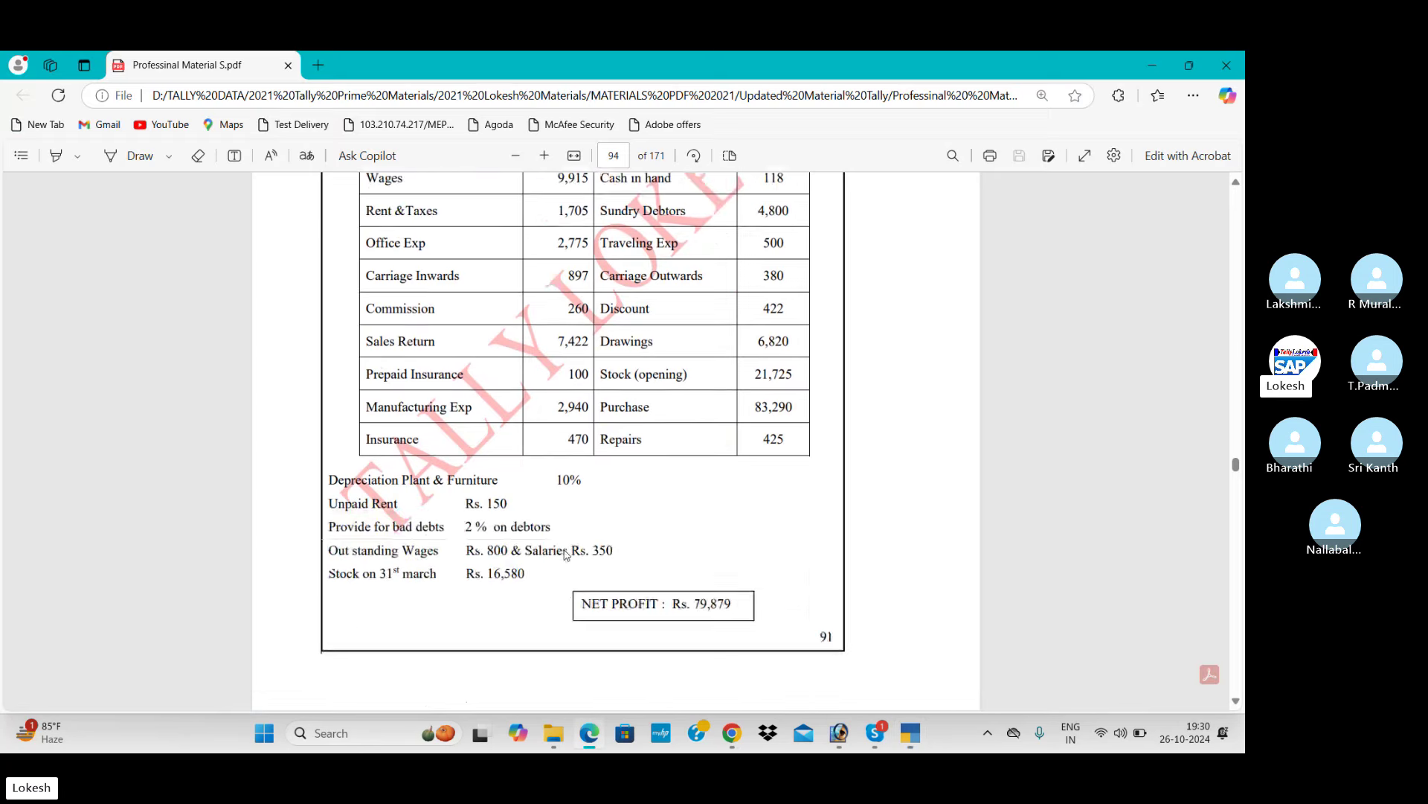
pyautogui.scroll(-1, 491, 452)
pyautogui.scroll(2, 393, 485)
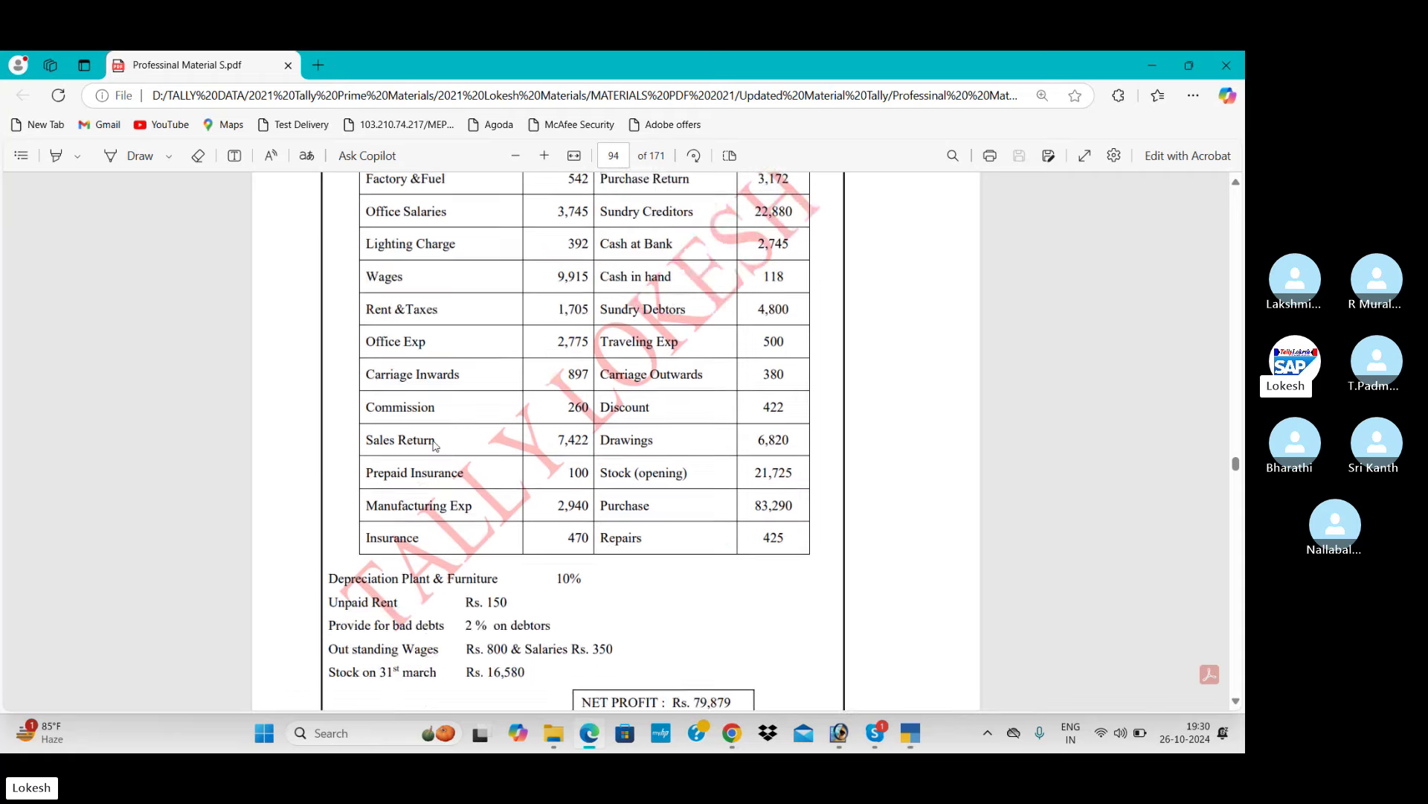
pyautogui.hotkey('alt', 'Tab')
pyautogui.write('Re')
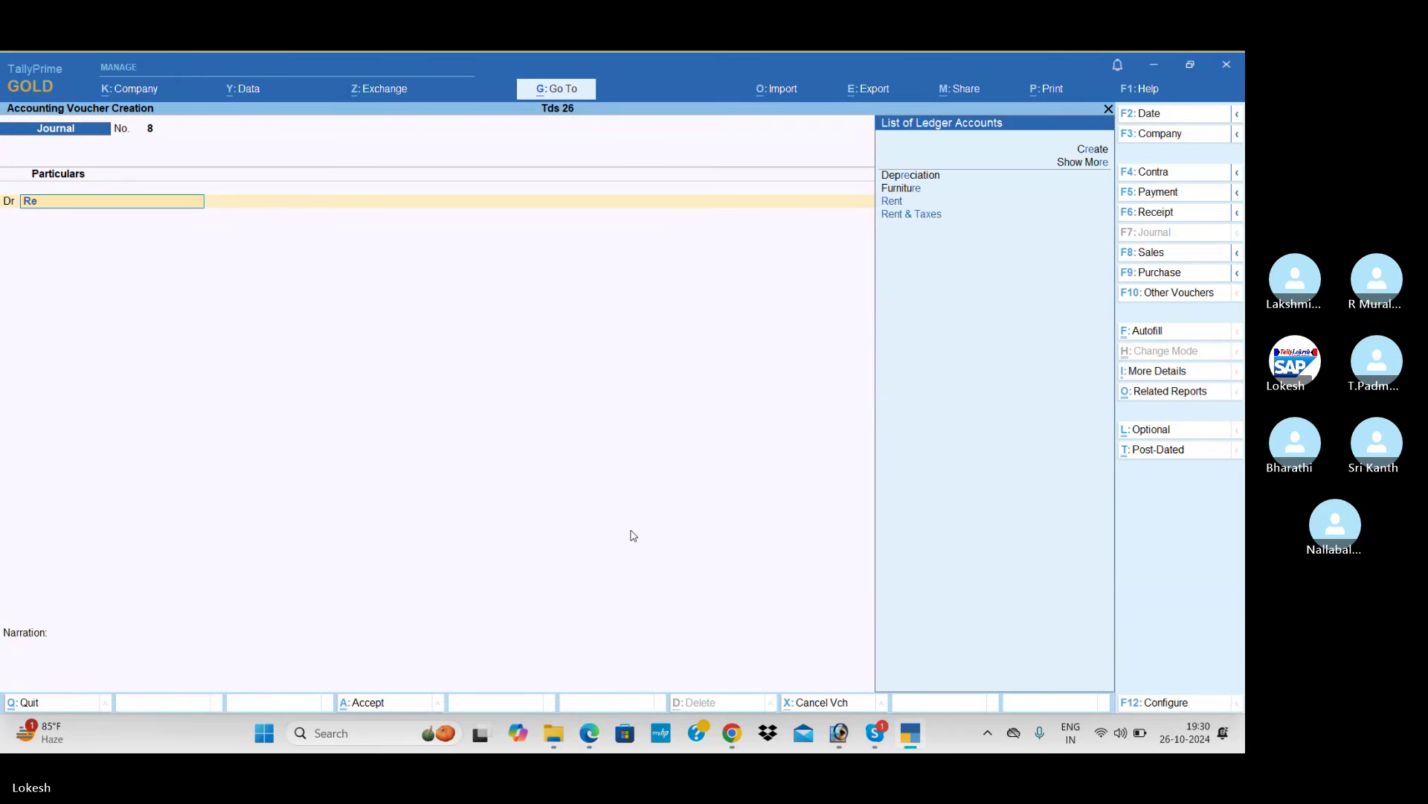
pyautogui.press('Down')
pyautogui.press('Return')
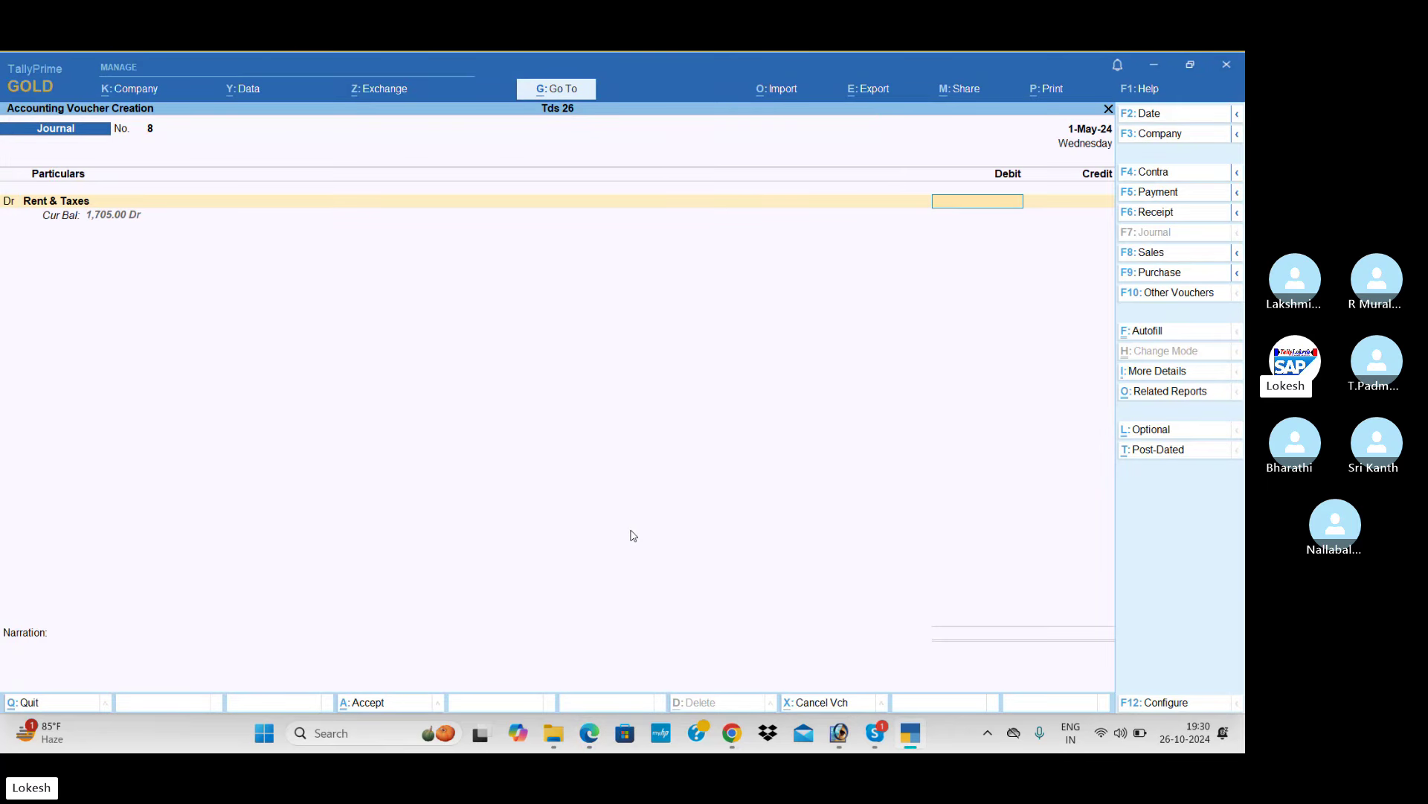
pyautogui.hotkey('alt', 'Tab')
pyautogui.hotkey('alt', 'Tab')
pyautogui.write('100')
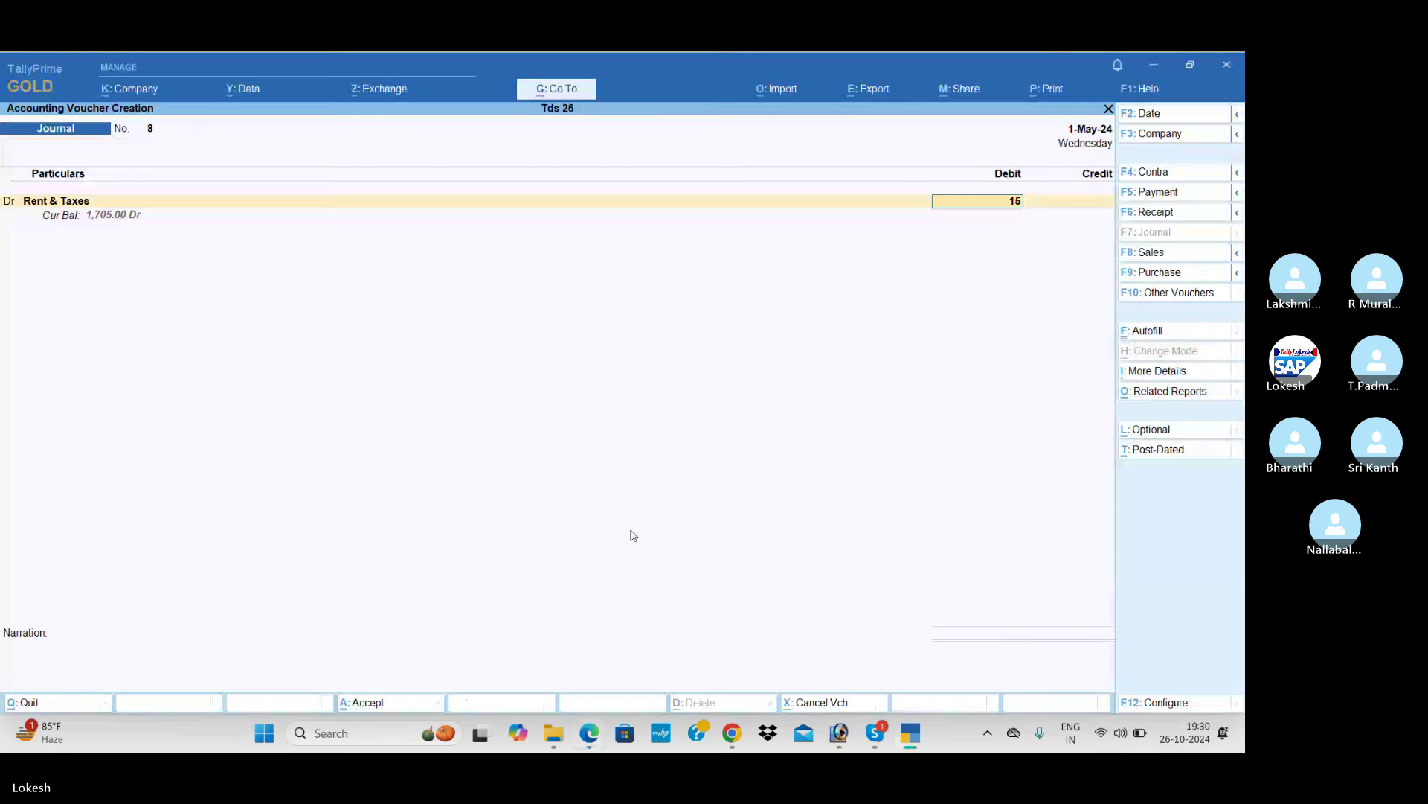
pyautogui.press('Return')
pyautogui.press('Return')
# - Create an Unpaid Rent ledger under Provisions, credit it with 150 and save the journal voucher without a narration
pyautogui.hotkey('alt', 'c')
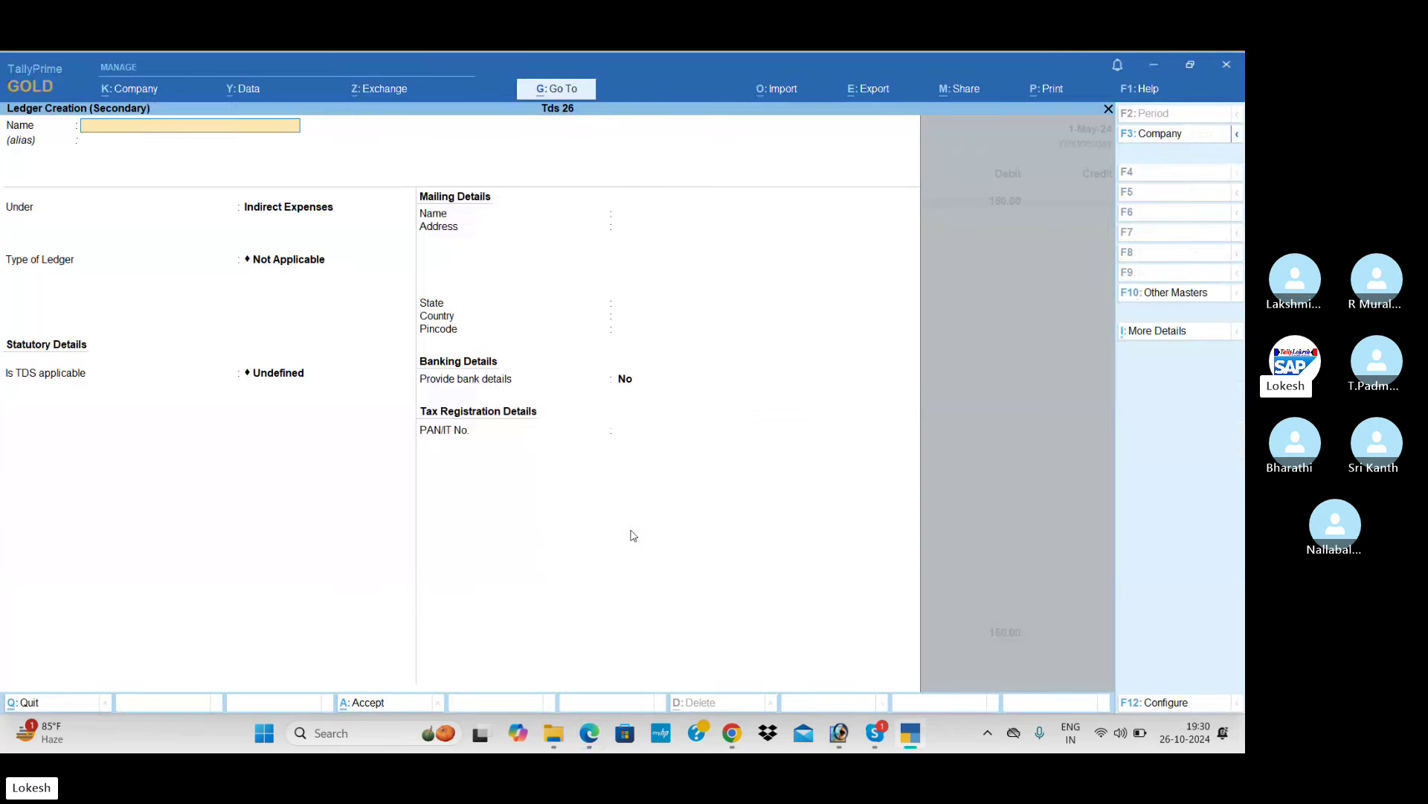
pyautogui.write('Unpaid')
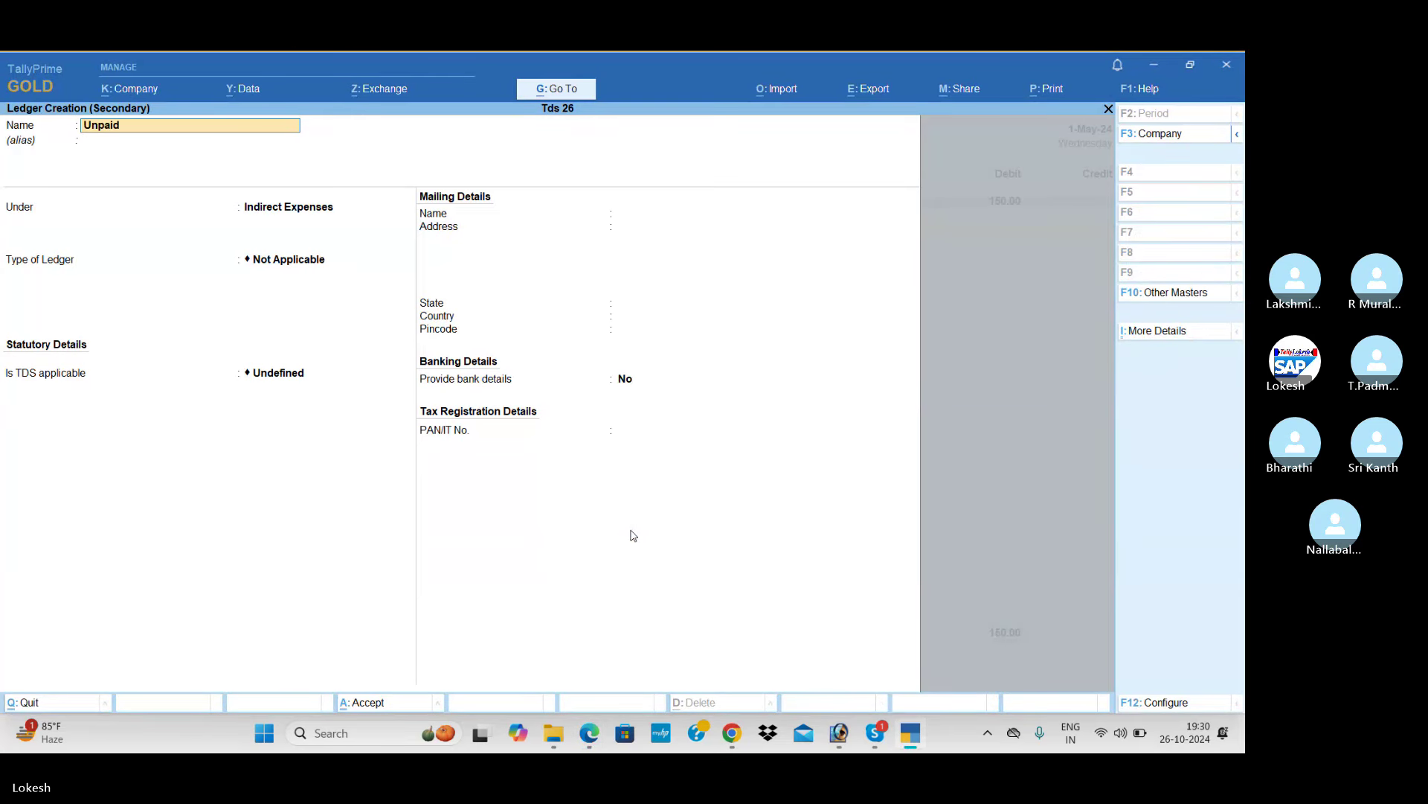
pyautogui.write(' Rent')
pyautogui.press('Return')
pyautogui.press('Return')
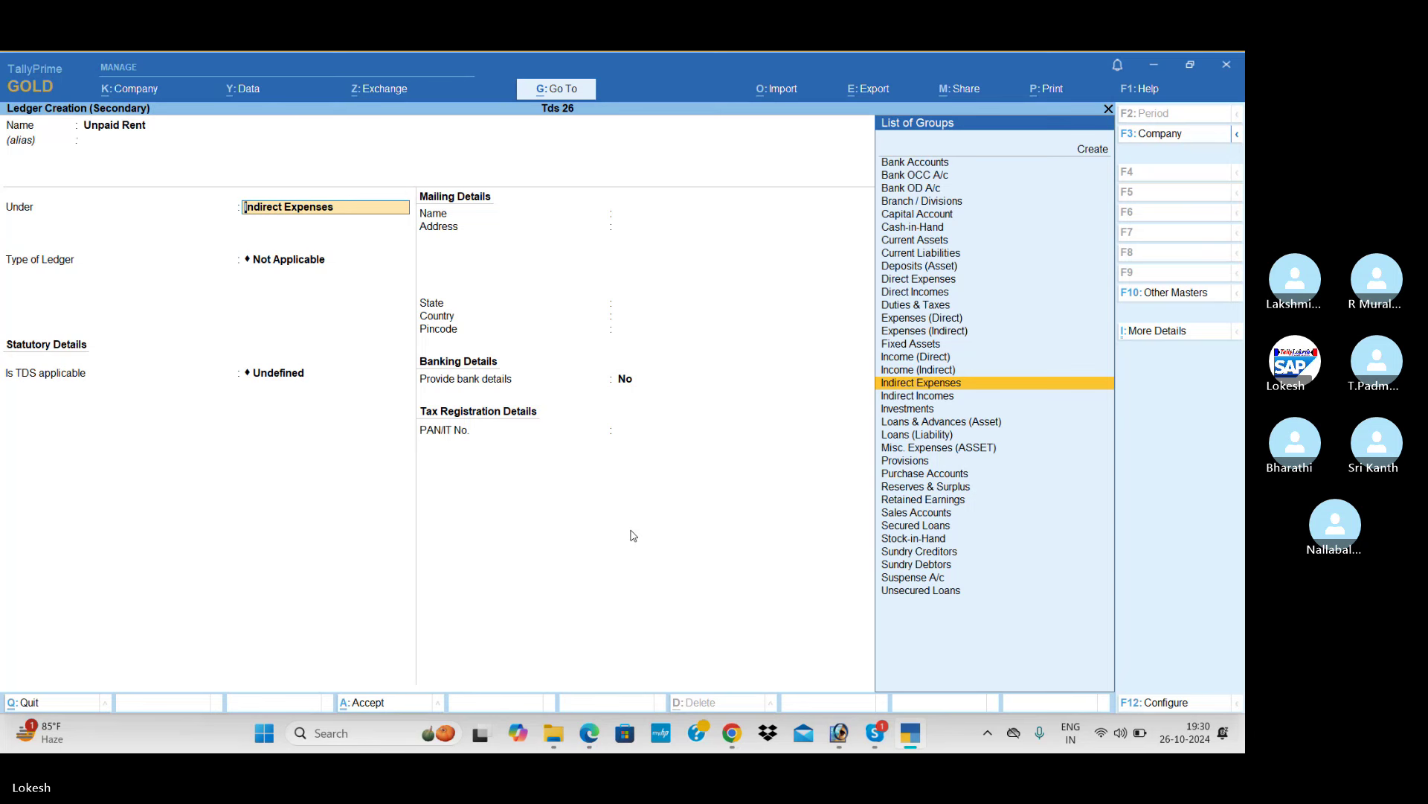
pyautogui.write('Di')
pyautogui.press('BackSpace')
pyautogui.press('BackSpace')
pyautogui.write('Pro')
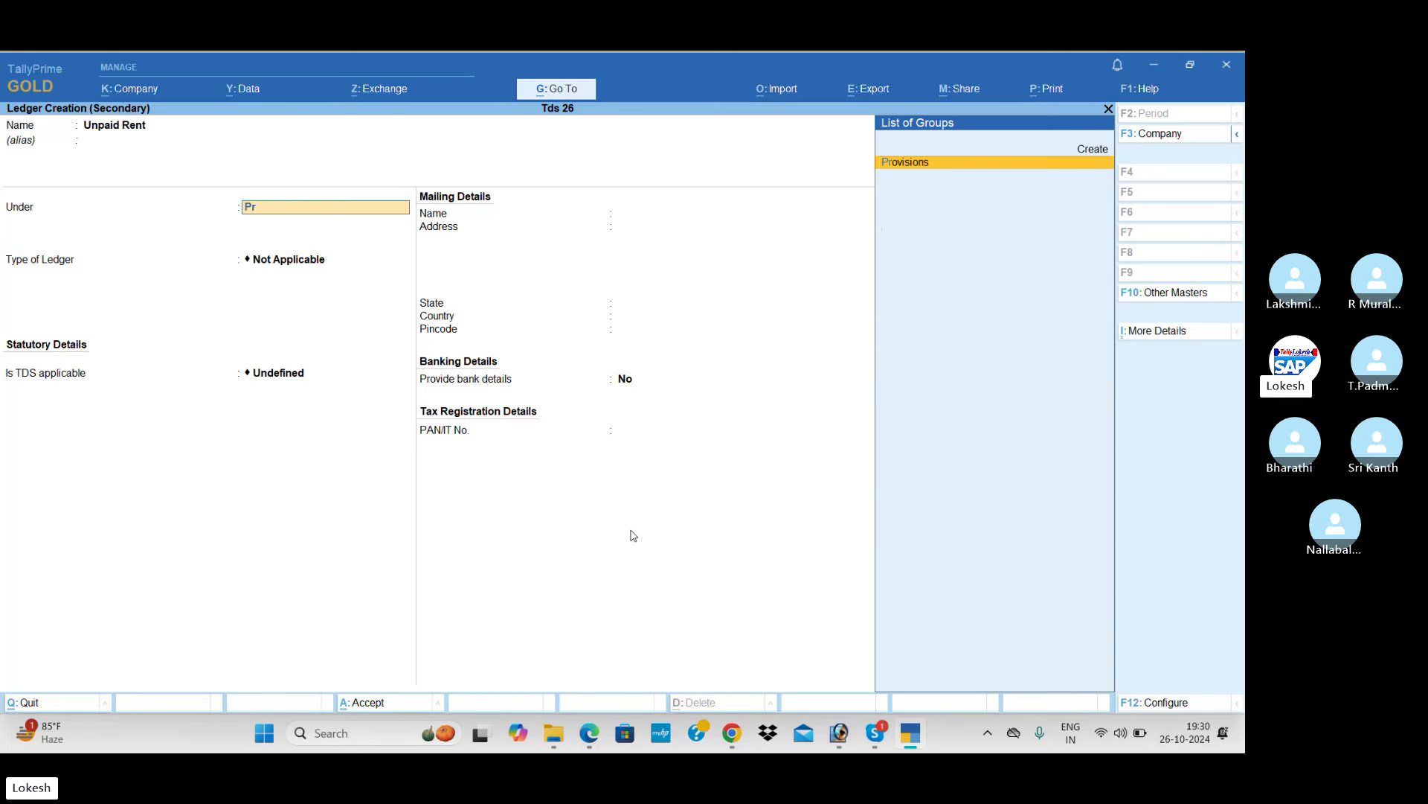
pyautogui.press('Return')
pyautogui.press('Return')
pyautogui.press('Return')
pyautogui.press('Return')
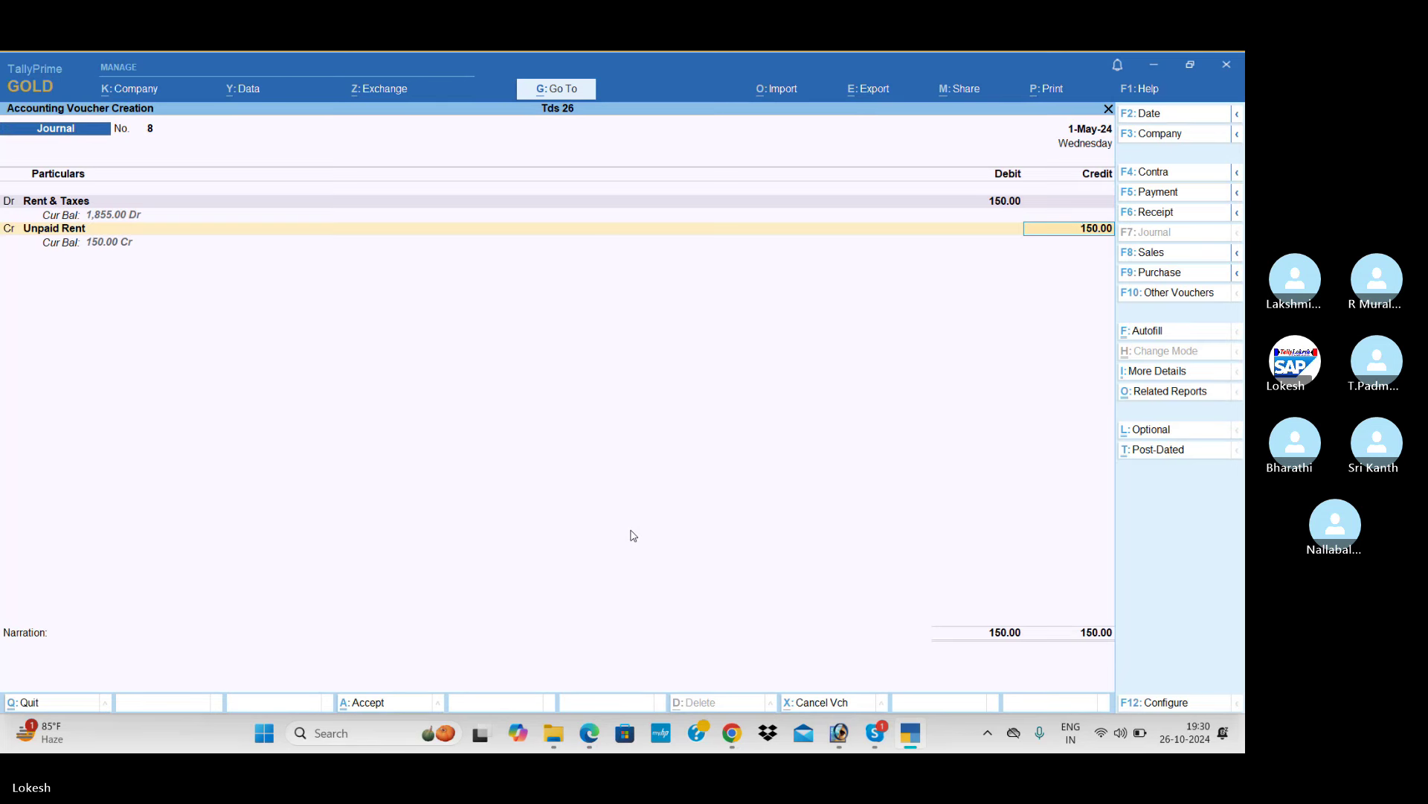
pyautogui.press('Return')
pyautogui.press('Return')
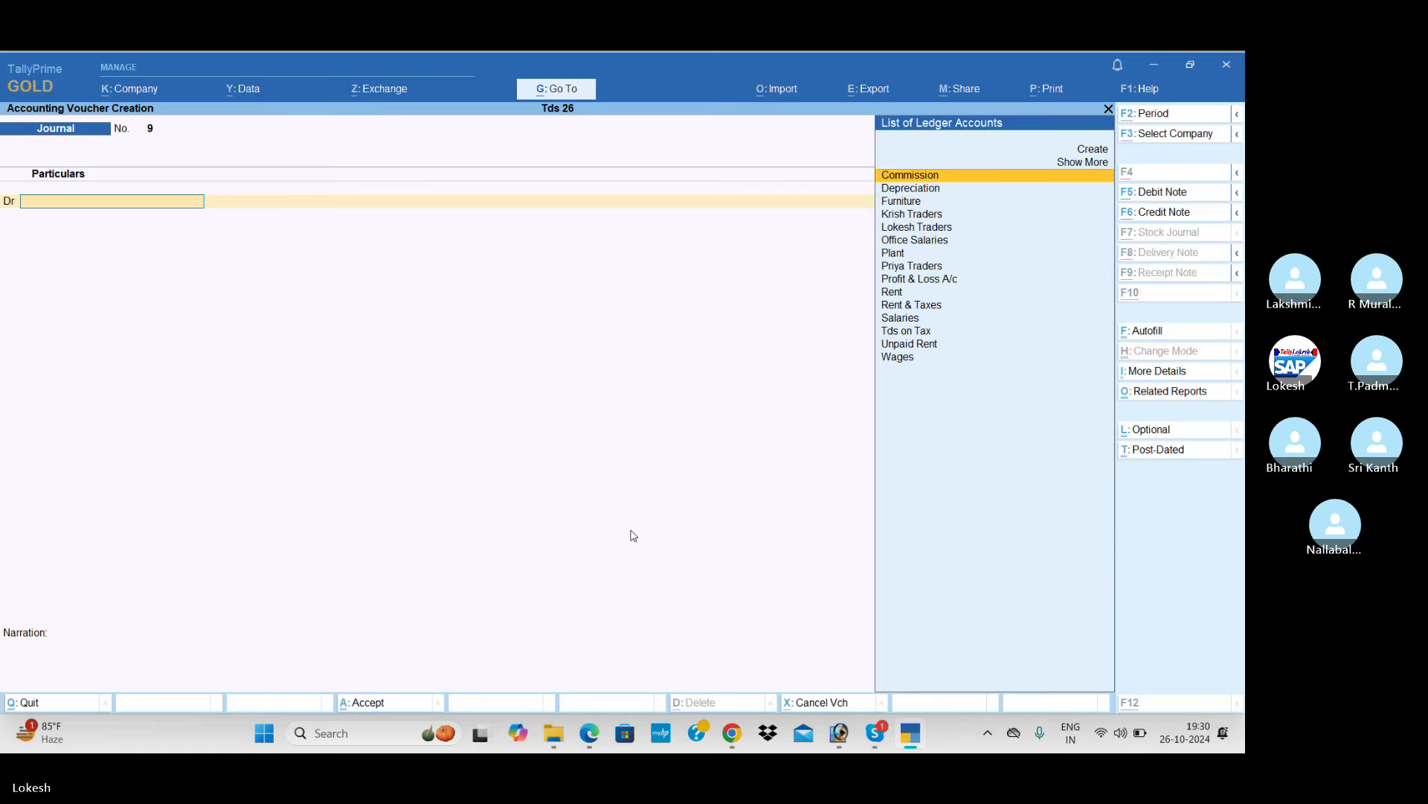
# - Check the PDF's bad debts adjustment and create a Bad Debts ledger under Indirect Expenses for the next journal's debit line
pyautogui.hotkey('alt', 'Tab')
pyautogui.scroll(-1, 633, 536)
pyautogui.scroll(-2, 632, 535)
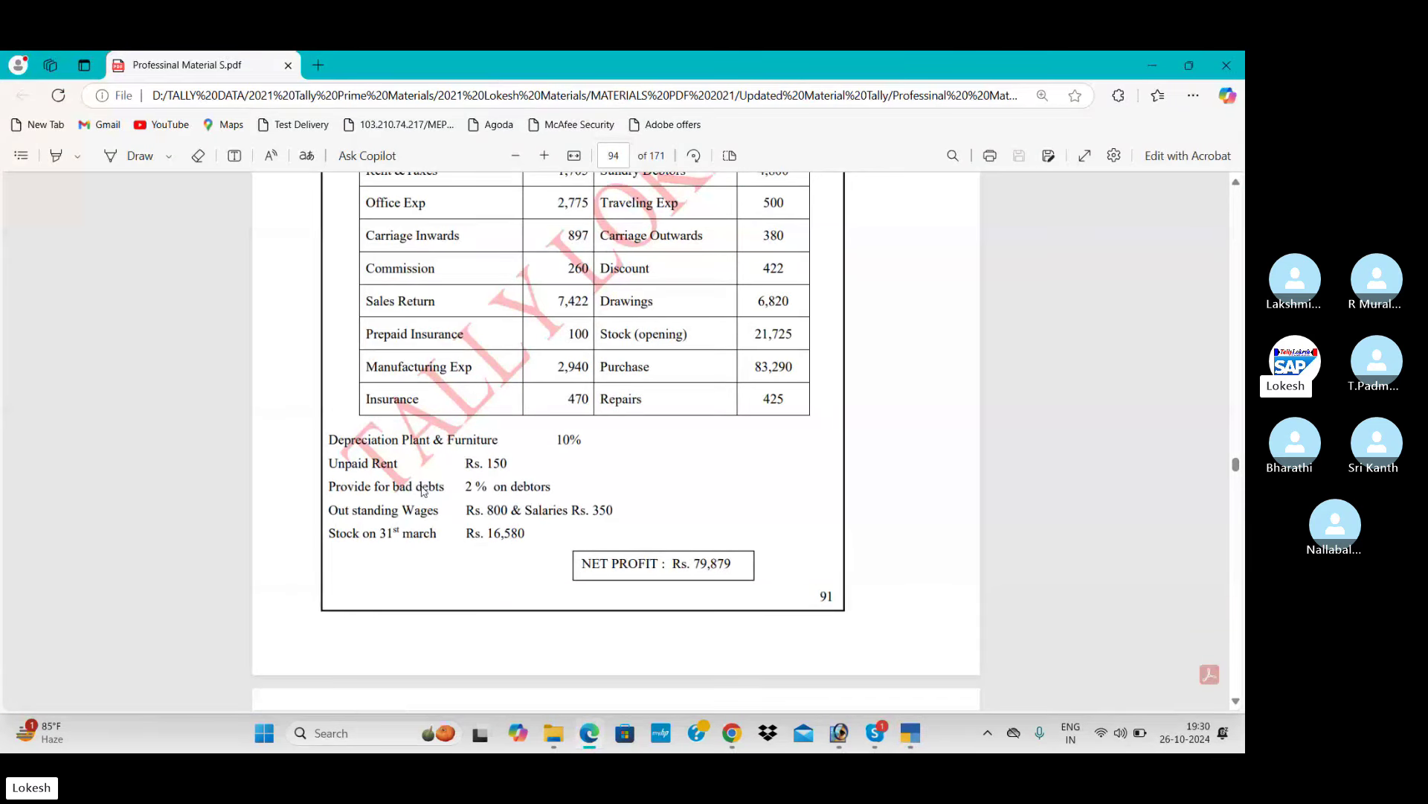
pyautogui.scroll(1, 480, 461)
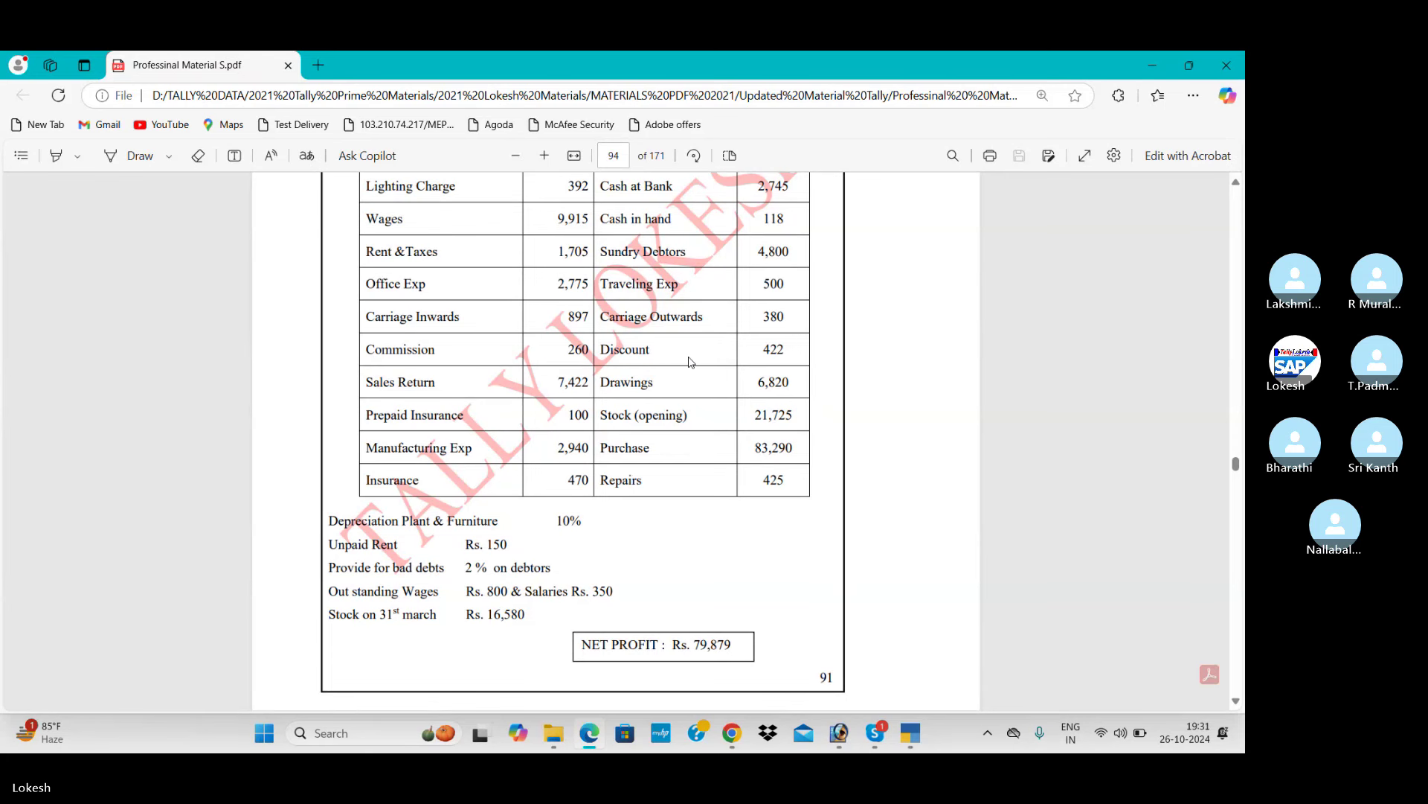
pyautogui.hotkey('alt', 'Tab')
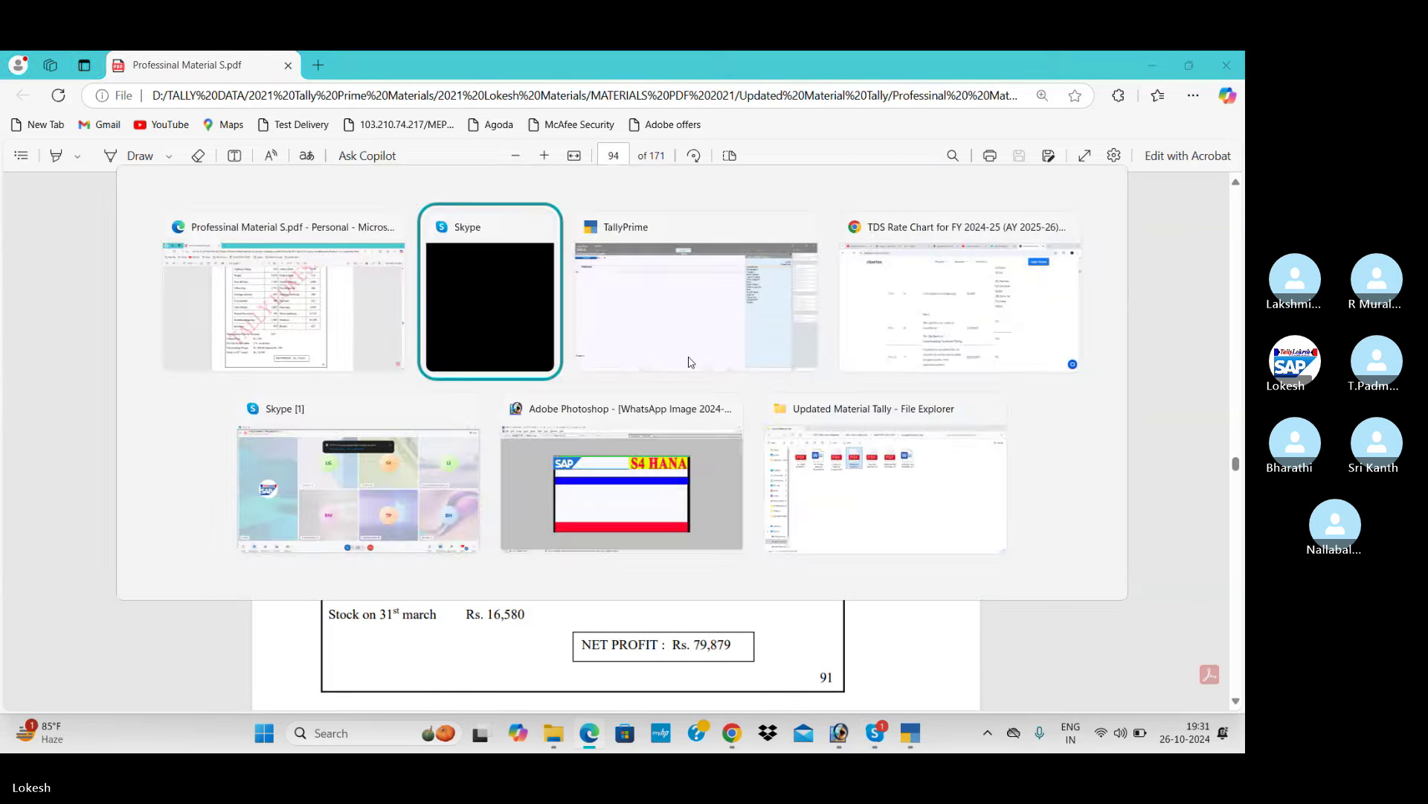
pyautogui.click(691, 363)
pyautogui.hotkey('alt', 'c')
pyautogui.write('Bad')
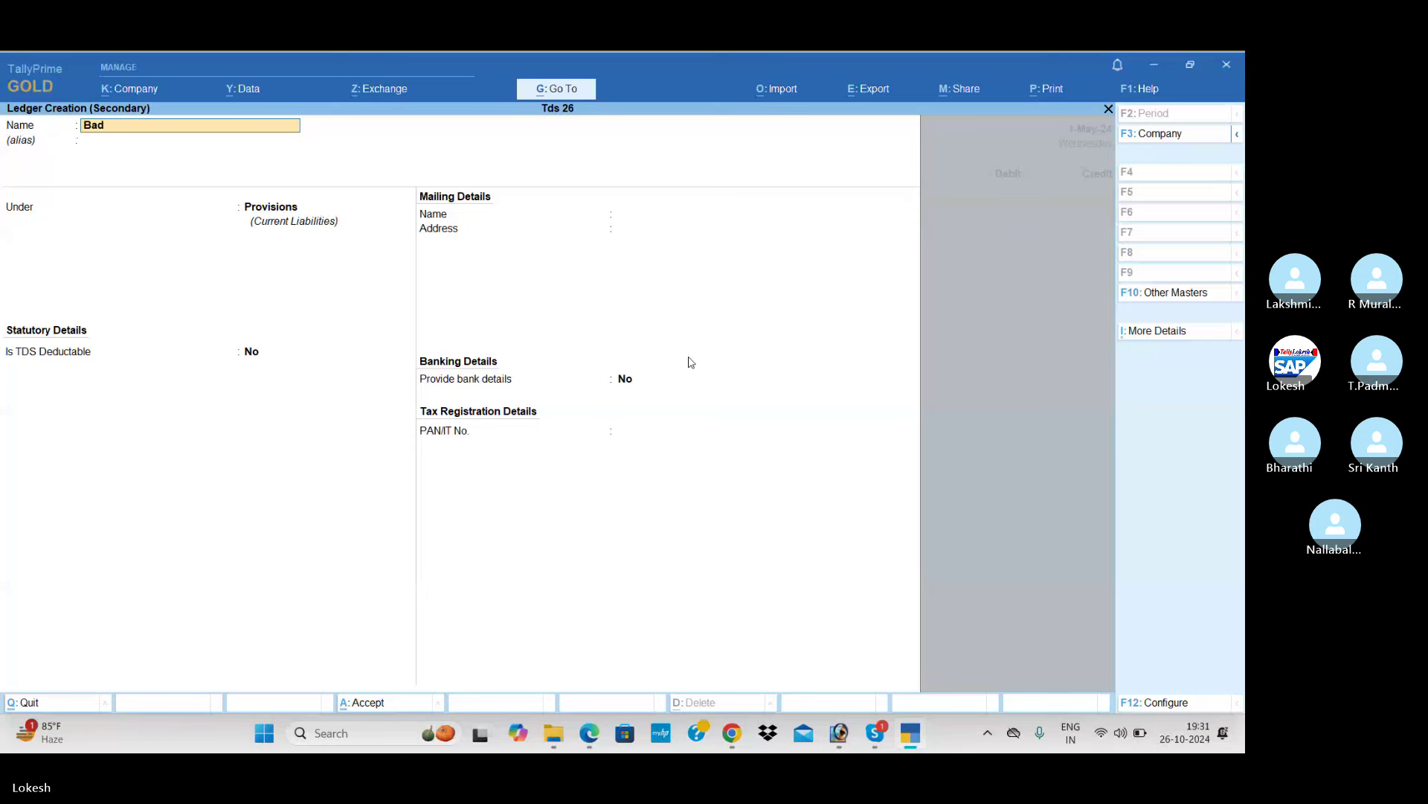
pyautogui.write(' Deb')
pyautogui.press('Return')
pyautogui.press('Return')
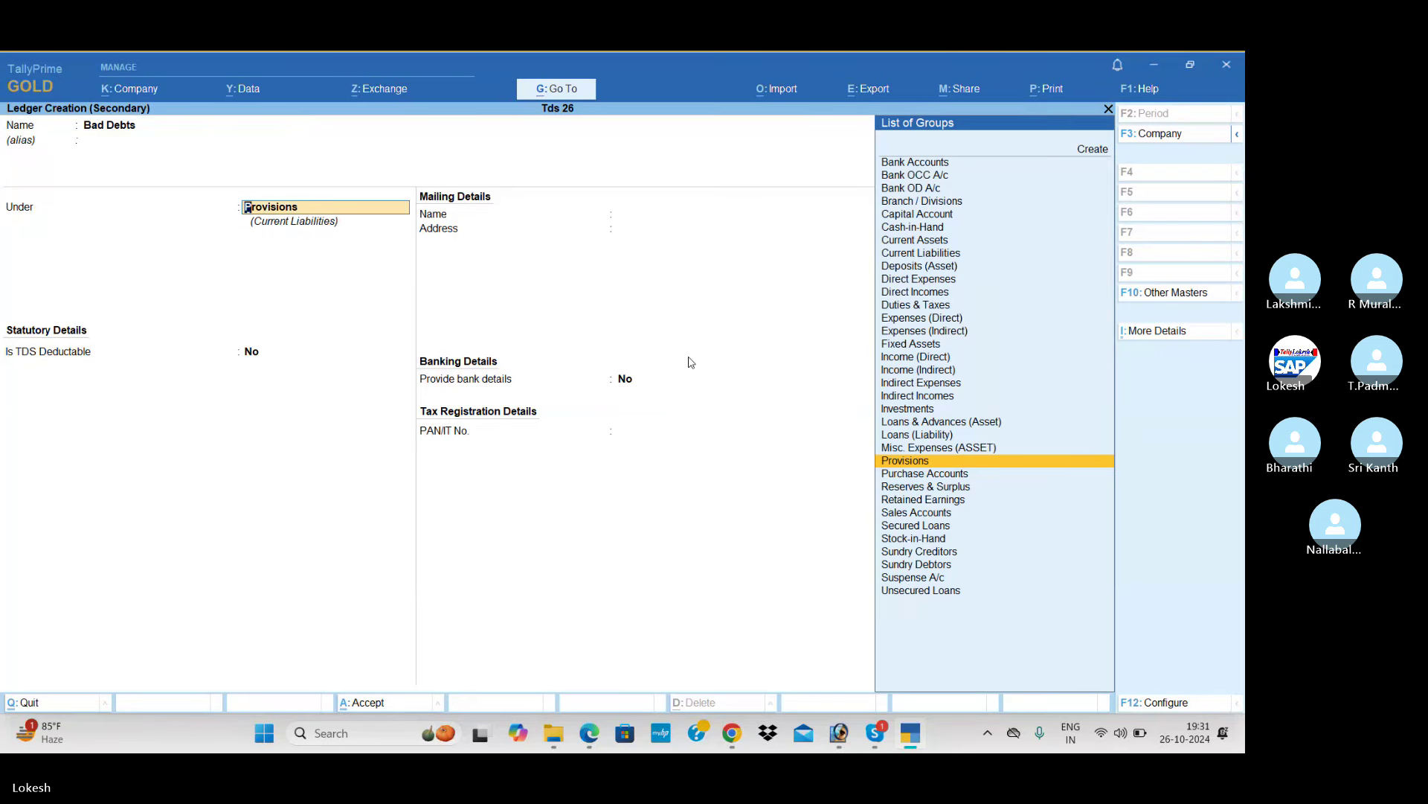
pyautogui.write('Ind')
pyautogui.press('Return')
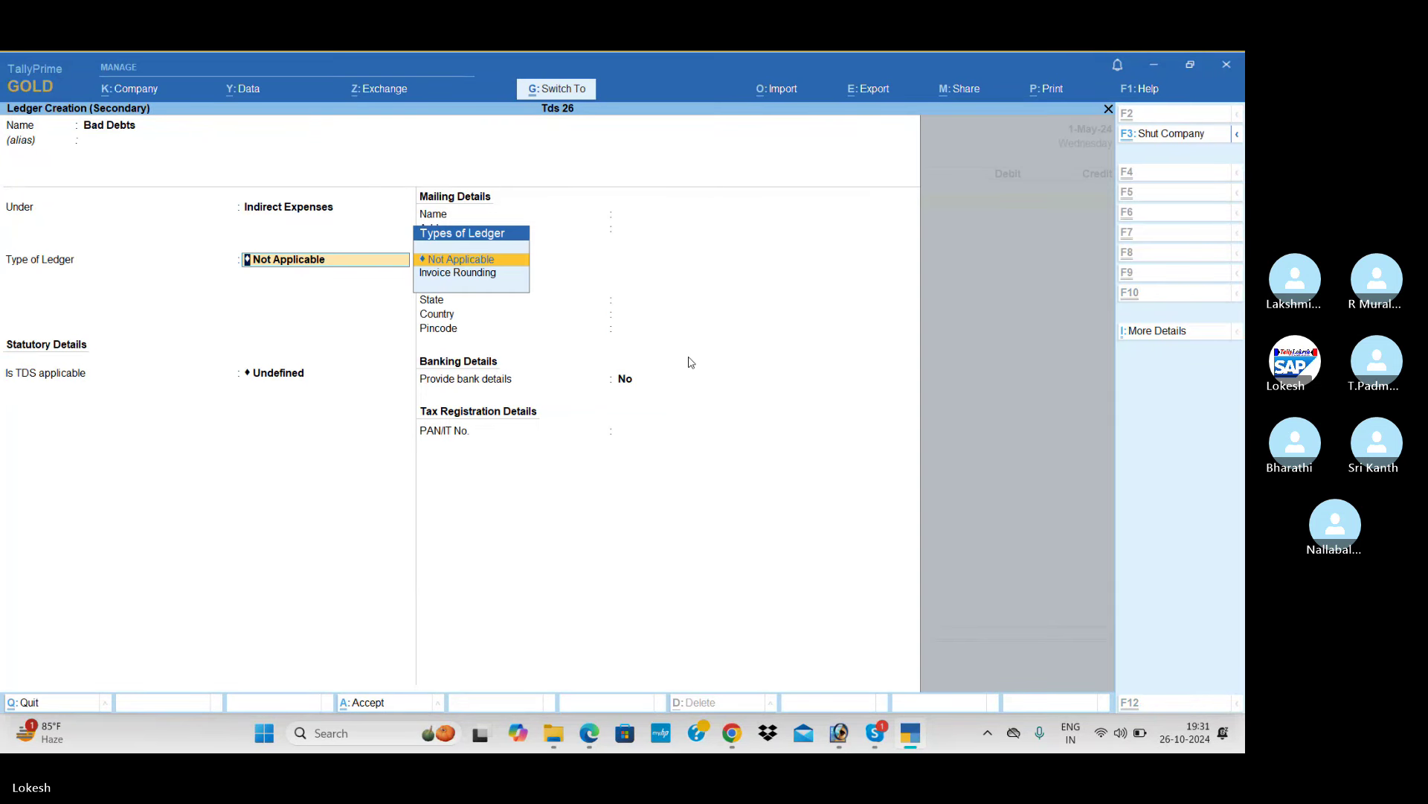
pyautogui.hotkey('ctrl', 'a')
# - Look up Sundry Debtors in the PDF, calculate 2% of 4800 in the built-in calculator and debit Bad Debts with 96
pyautogui.hotkey('alt', 'Tab')
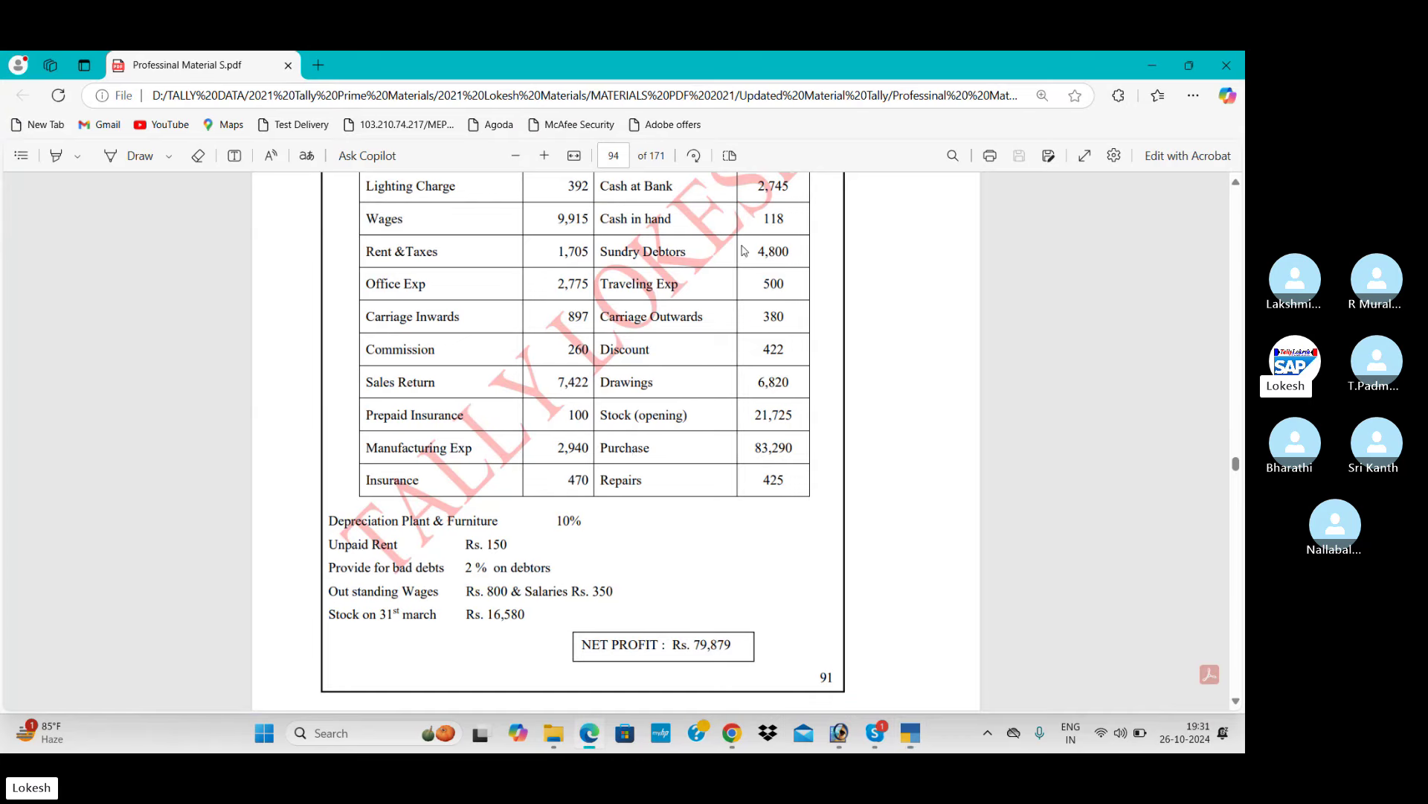
pyautogui.hotkey('alt', 'Tab')
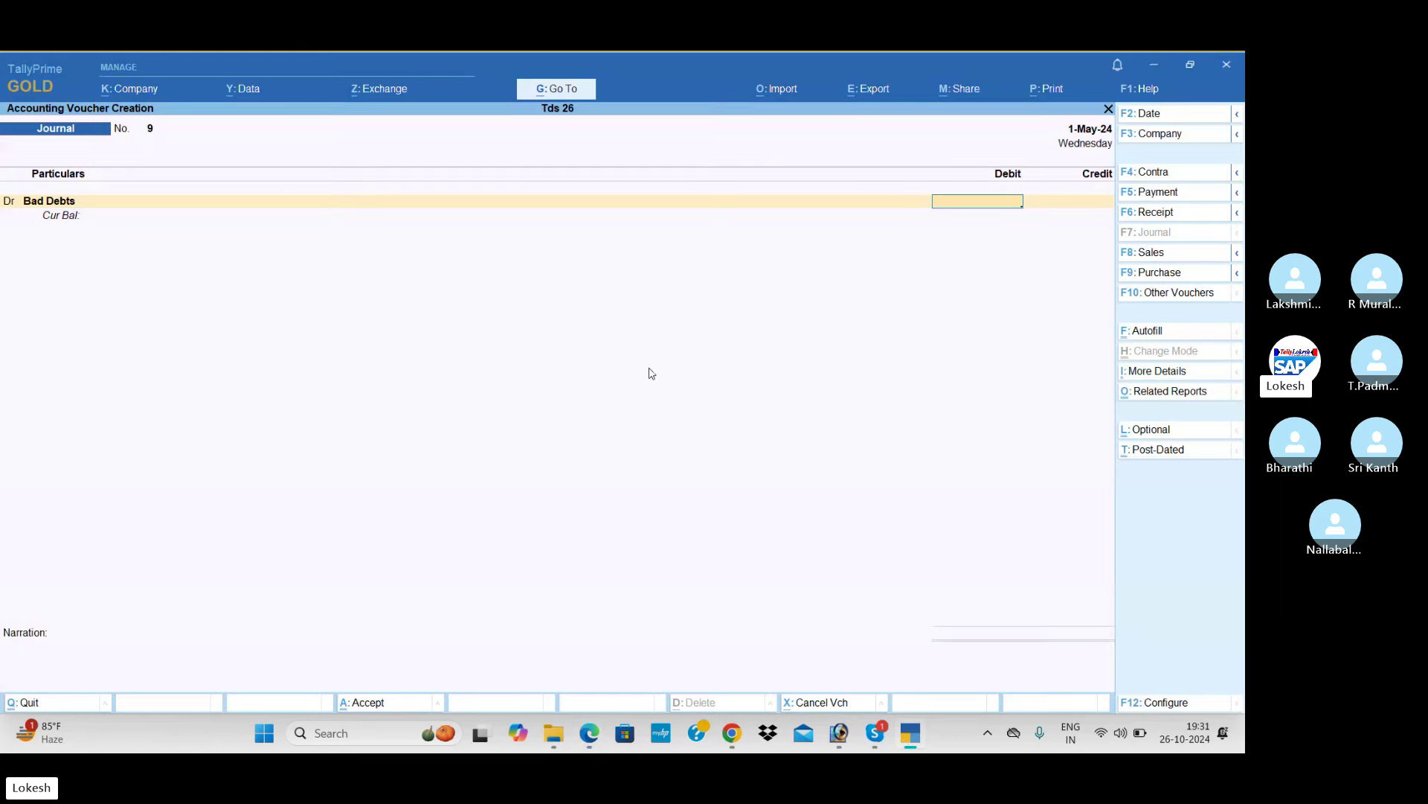
pyautogui.hotkey('ctrl', 'n')
pyautogui.write('4')
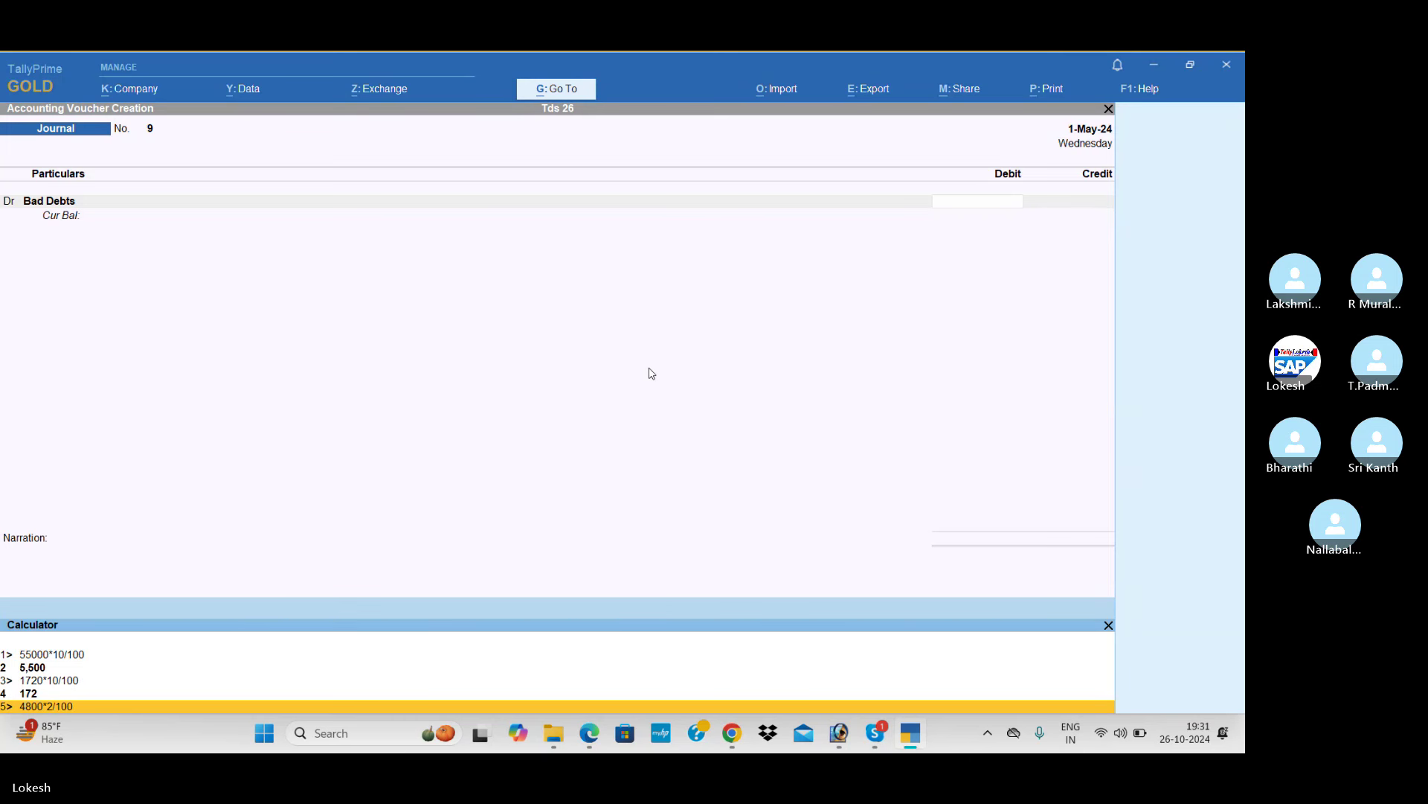
pyautogui.write('800*2/100')
pyautogui.press('Return')
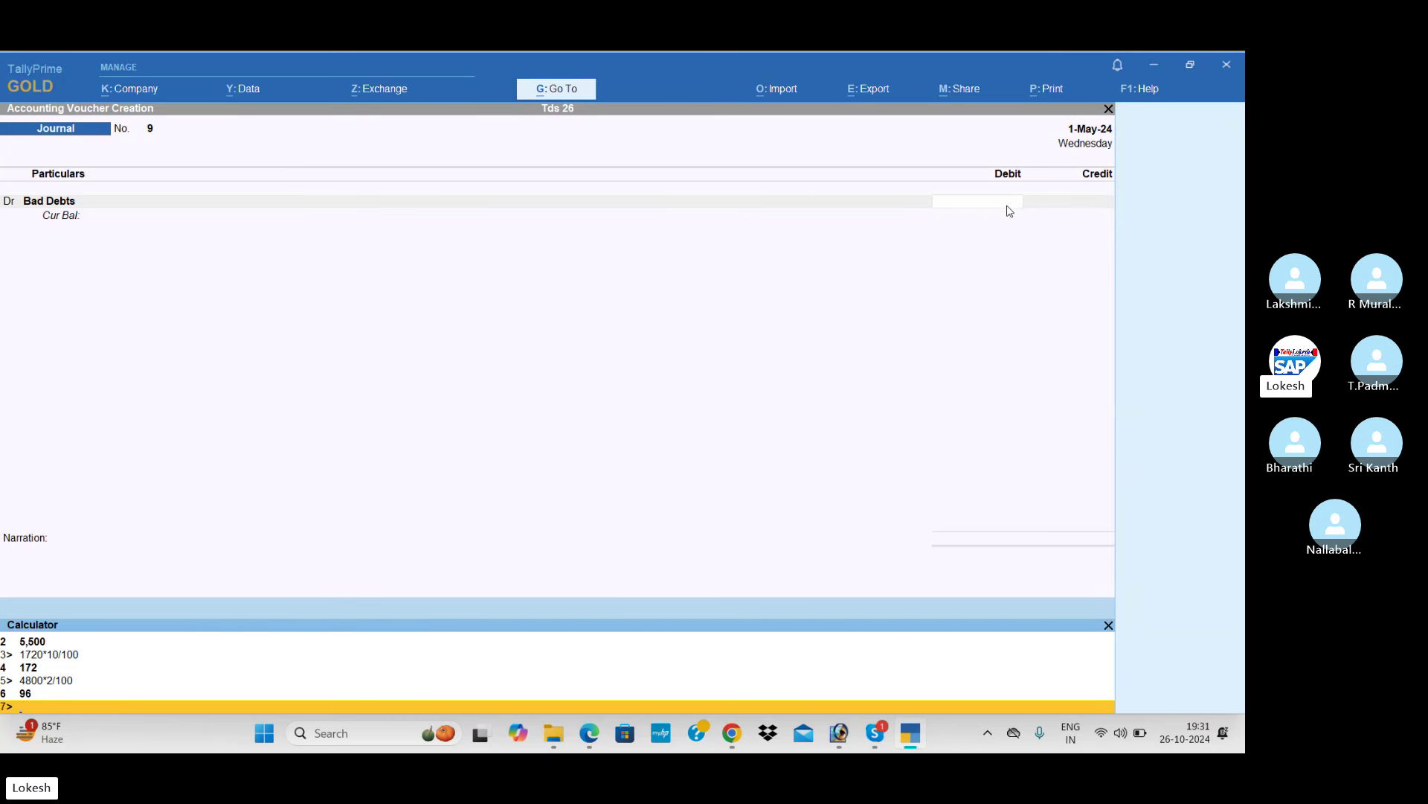
pyautogui.hotkey('ctrl', 'n')
pyautogui.write('96')
pyautogui.press('Return')
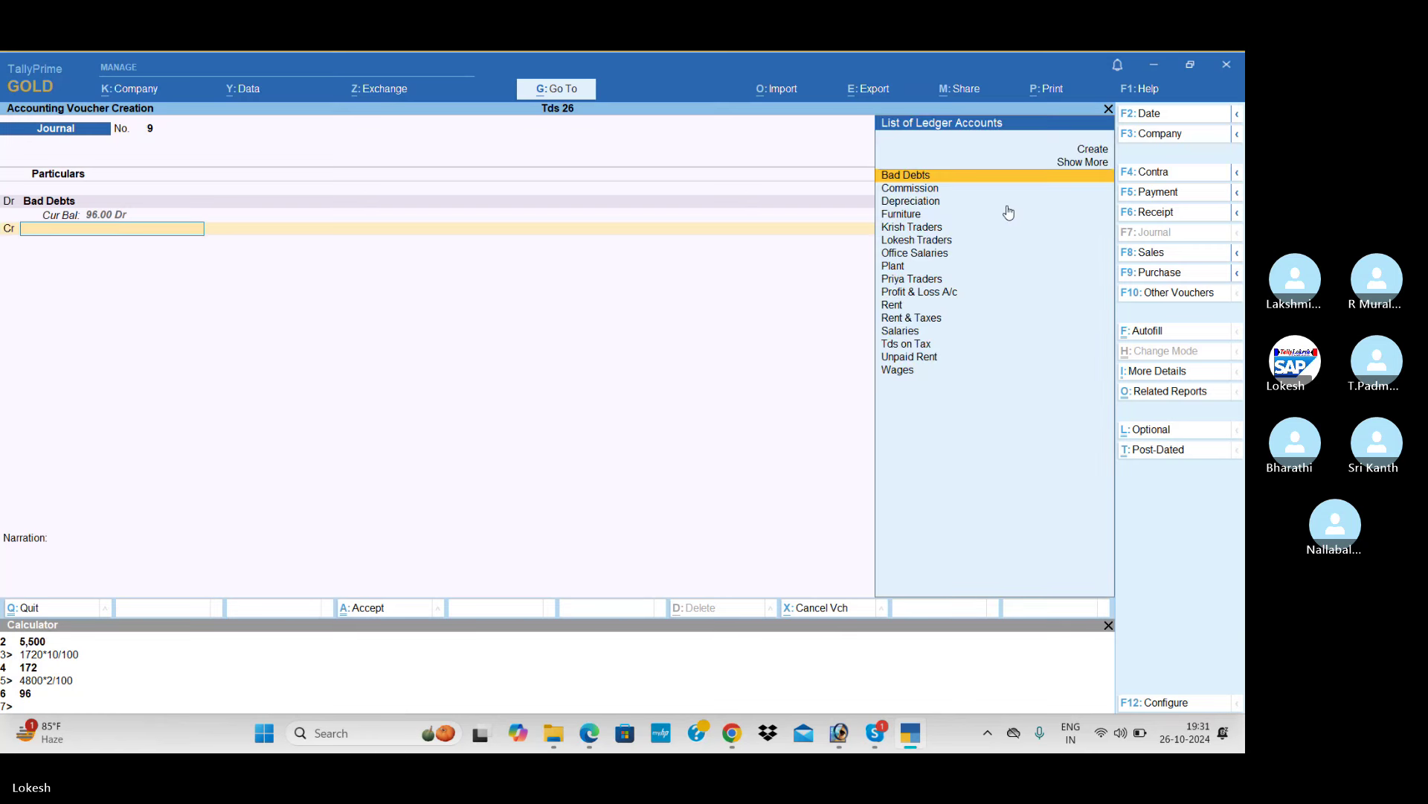
# - Create a ledger named Sudry Debtors under the Sundry Debtors group for the journal's credit line and save it
pyautogui.hotkey('alt', 'c')
pyautogui.write('Sudnry')
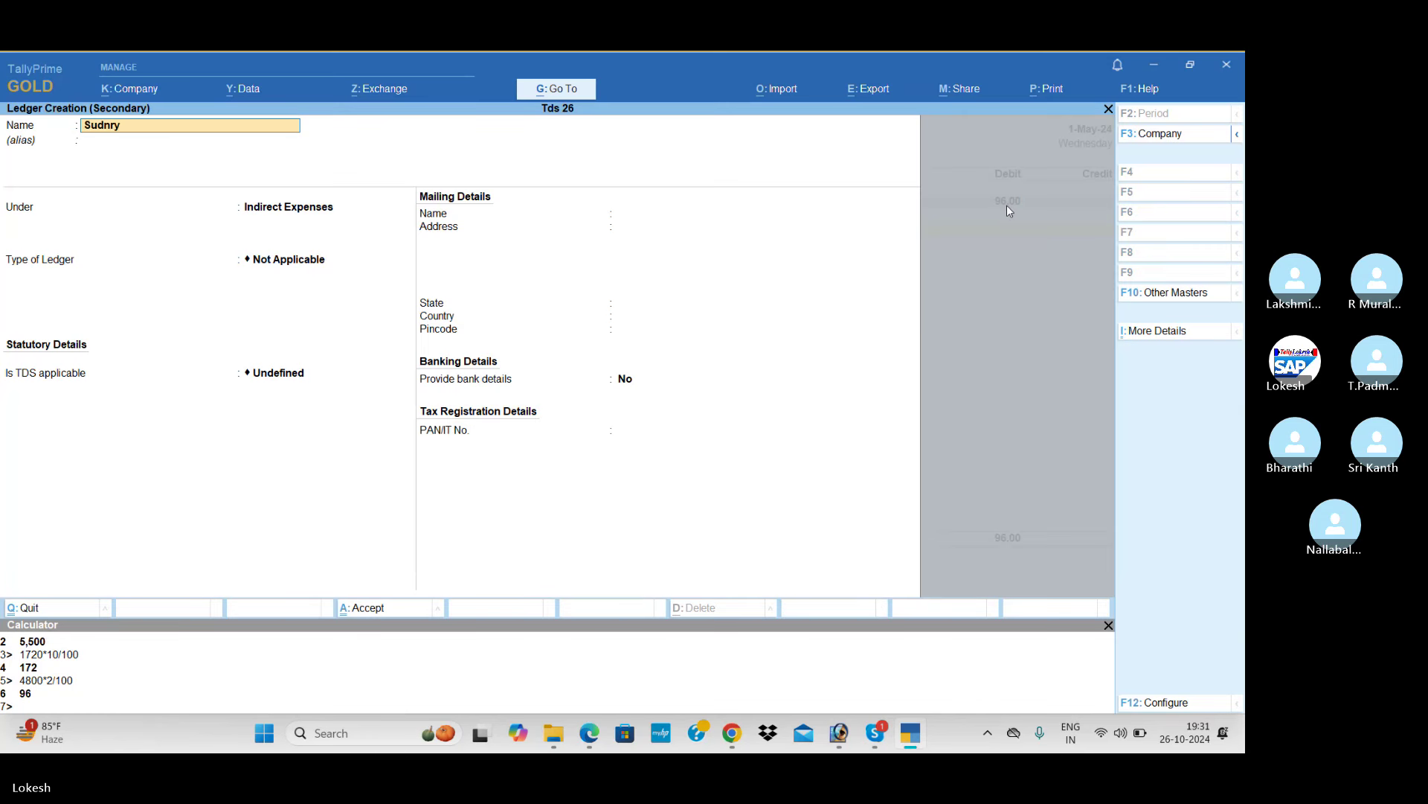
pyautogui.press('BackSpace')
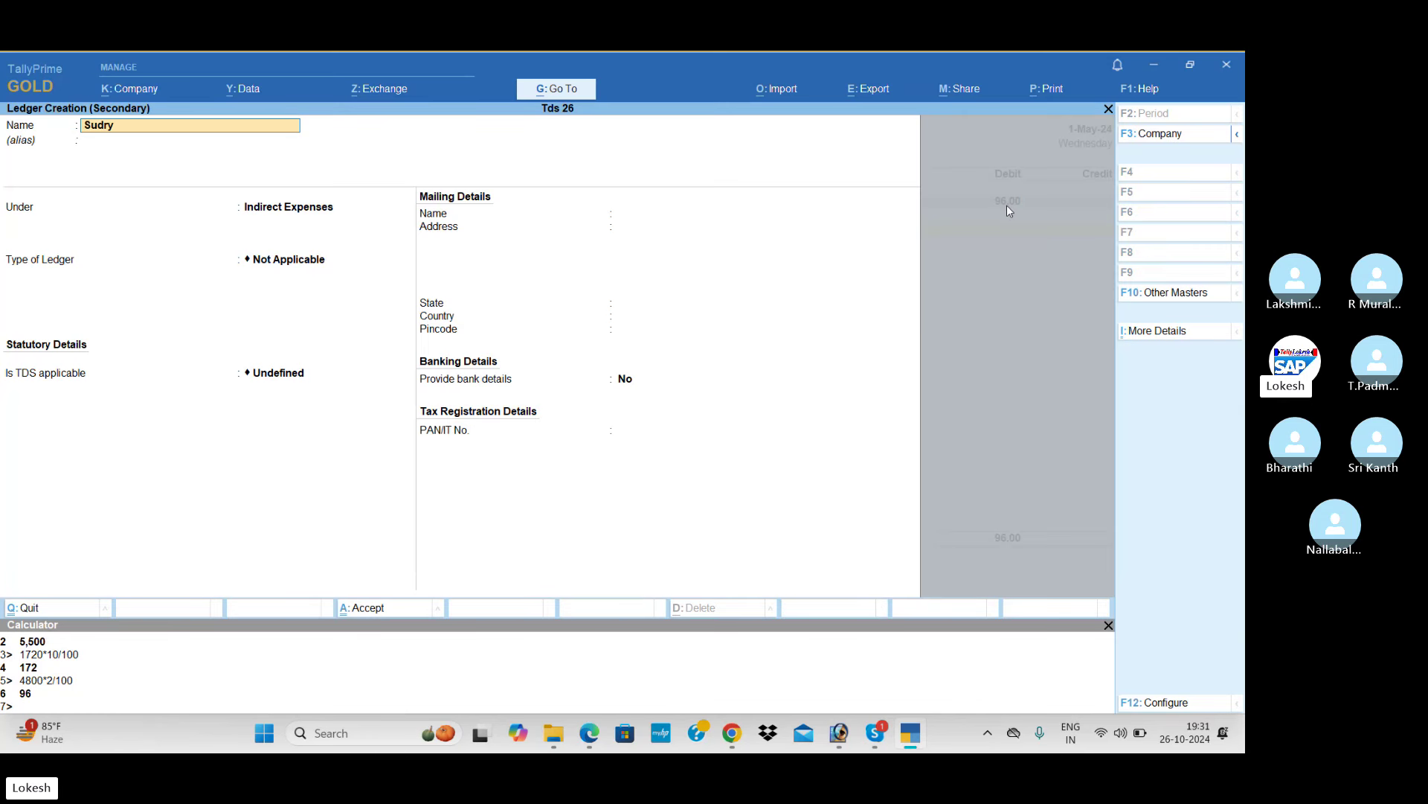
pyautogui.write('ry debtors')
pyautogui.press('Return')
pyautogui.press('Return')
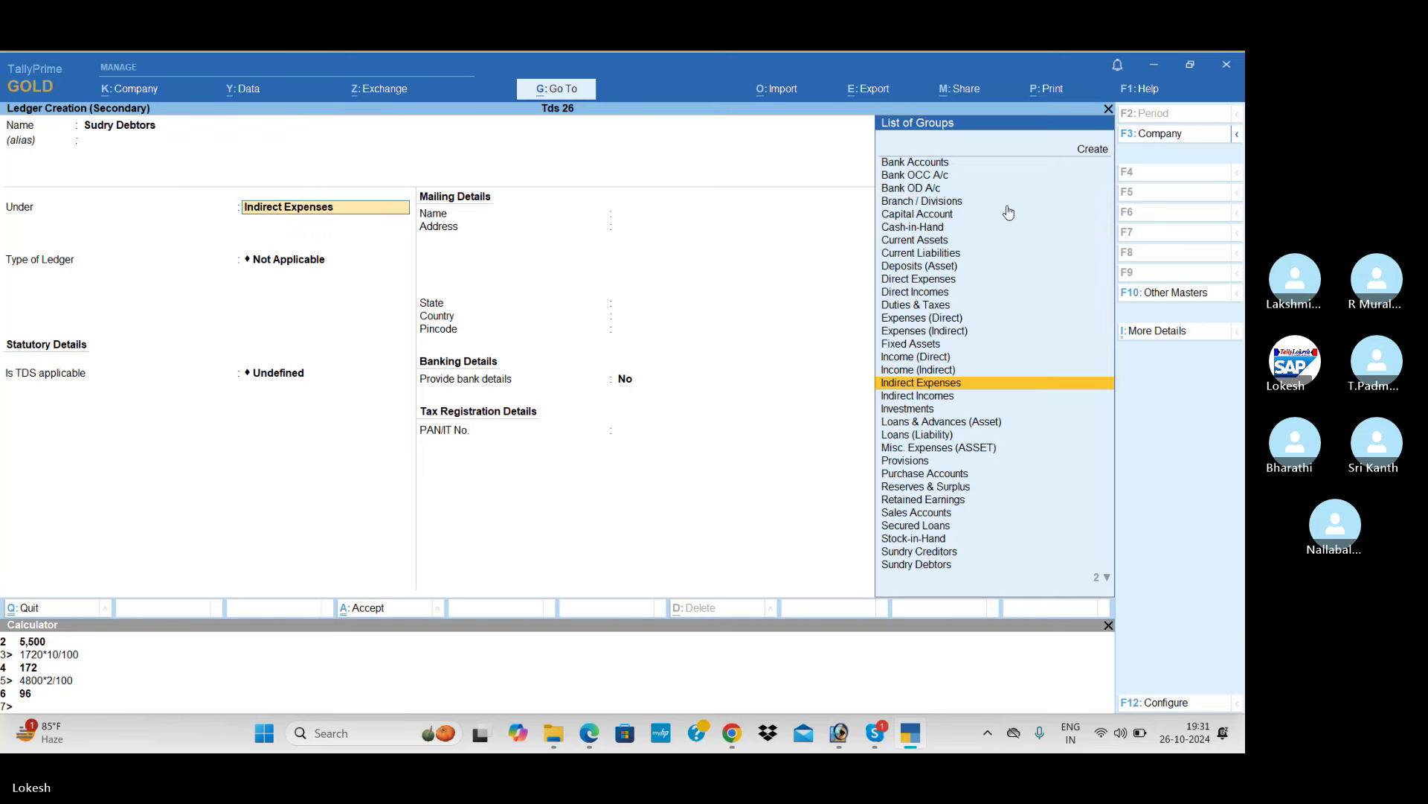
pyautogui.write('Sun')
pyautogui.press('Down')
pyautogui.press('Return')
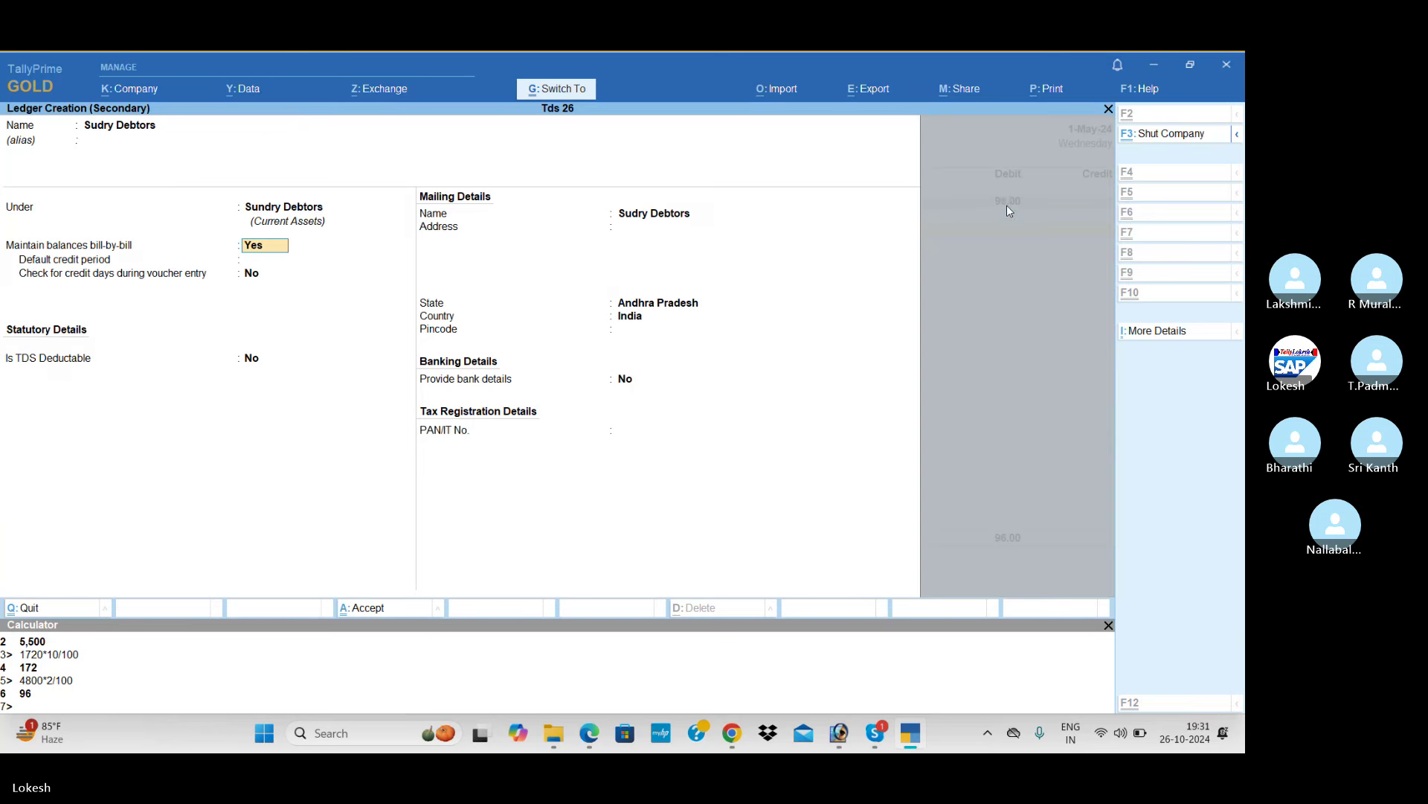
pyautogui.hotkey('ctrl', 'a')
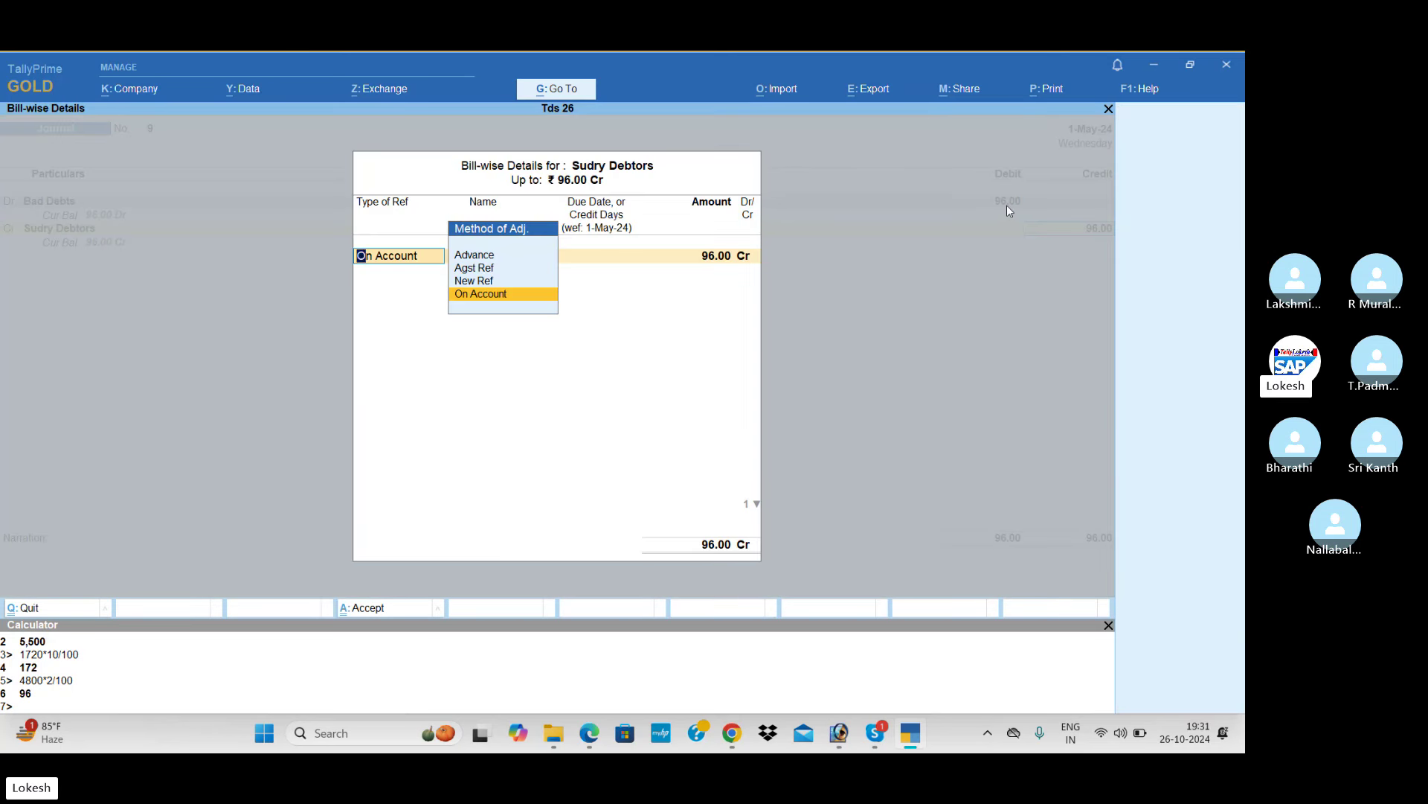
# - Credit the debtors ledger with 96 as On Account and save the journal voucher without a narration
pyautogui.press('Return')
pyautogui.press('Return')
pyautogui.press('Return')
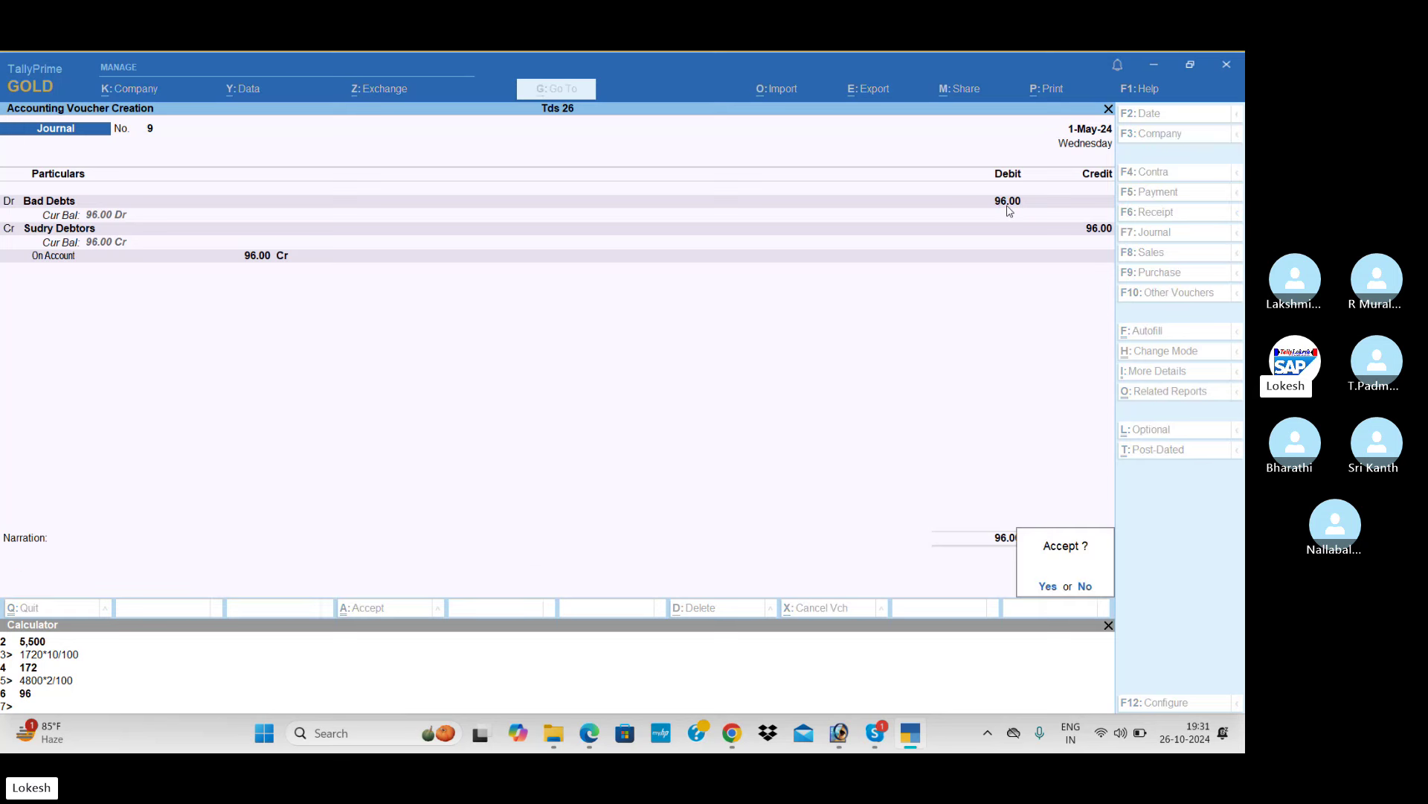
pyautogui.press('Return')
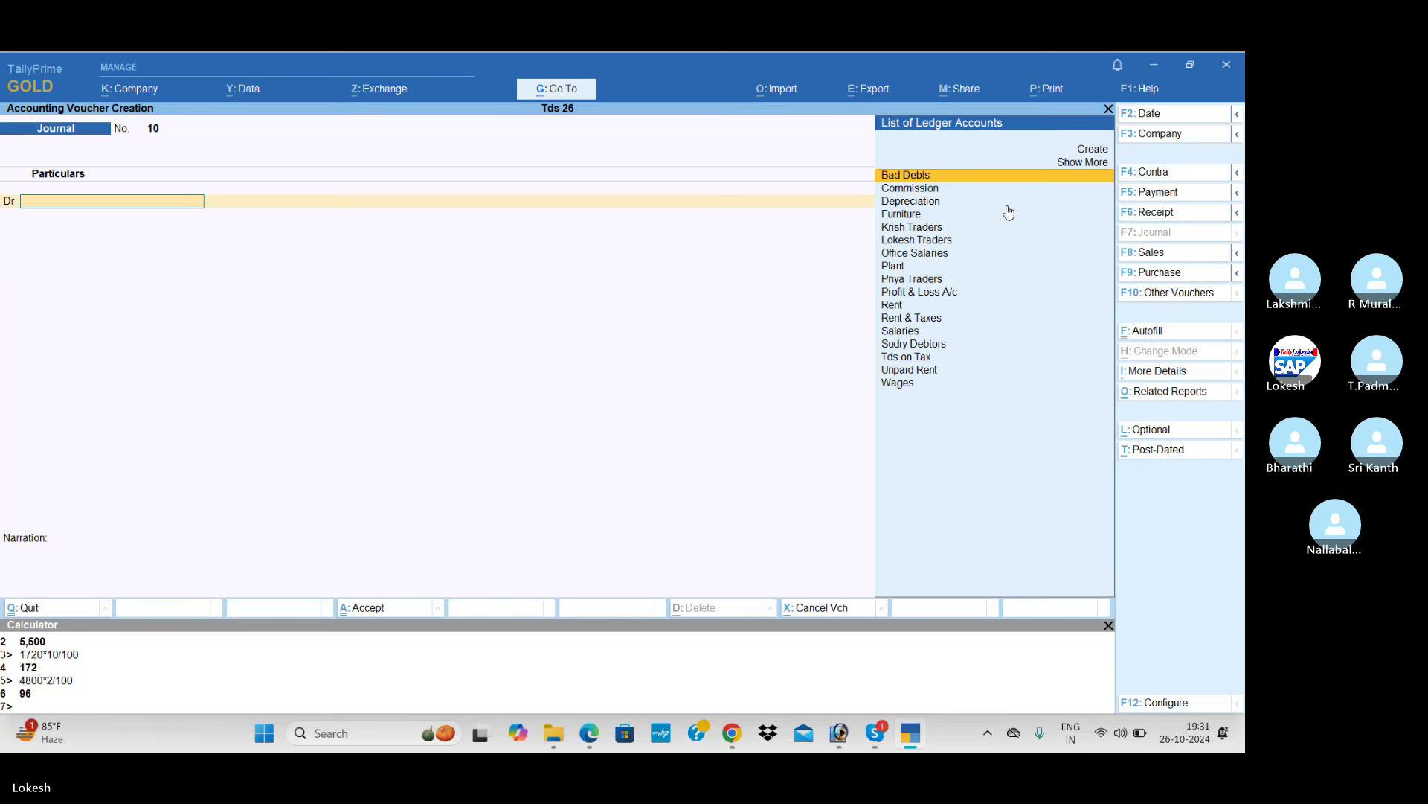
# - Look up the outstanding wages in the PDF and debit Wages with 800 in a new journal voucher
pyautogui.write('w')
pyautogui.press('Return')
pyautogui.hotkey('alt', 'Tab')
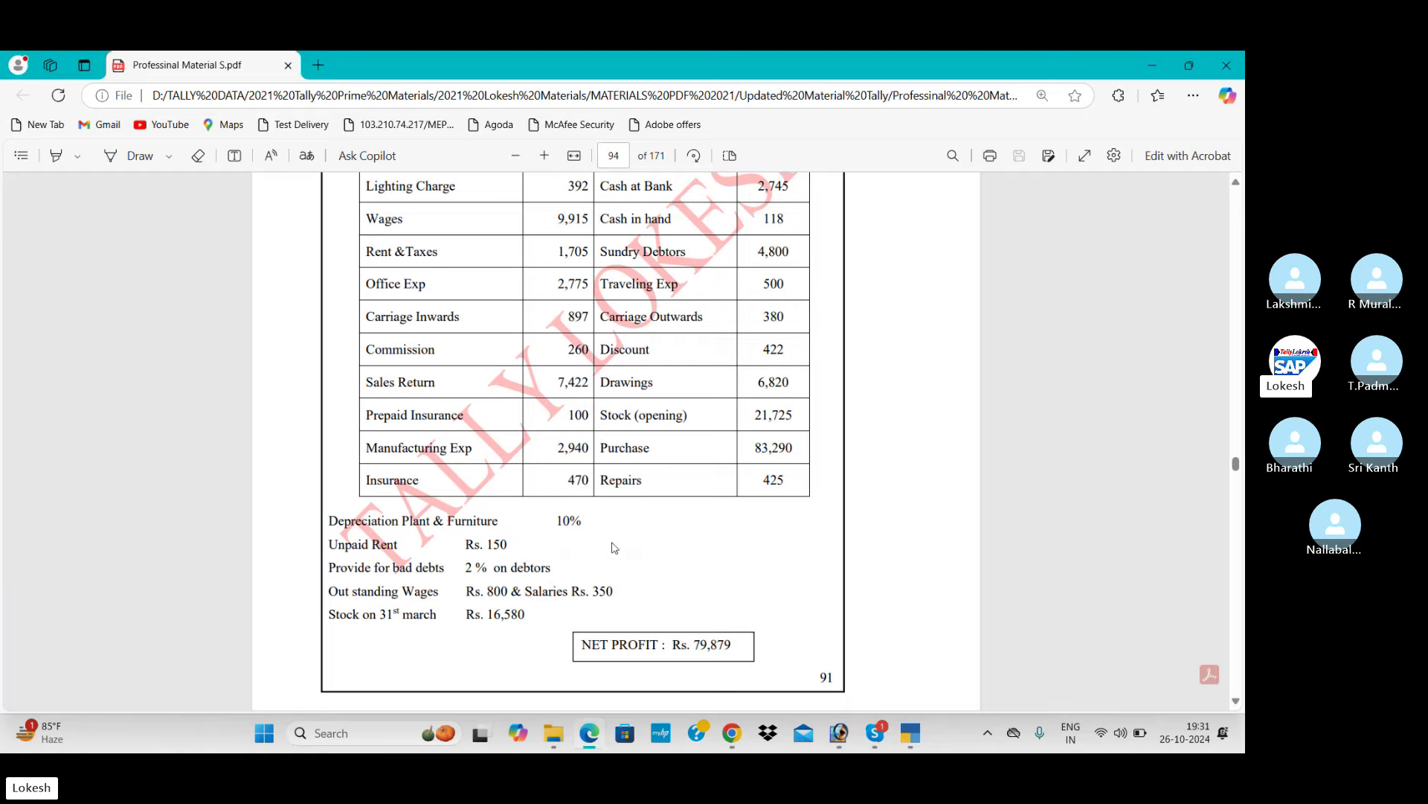
pyautogui.hotkey('alt', 'Tab')
pyautogui.write('9')
pyautogui.press('BackSpace')
pyautogui.write('800')
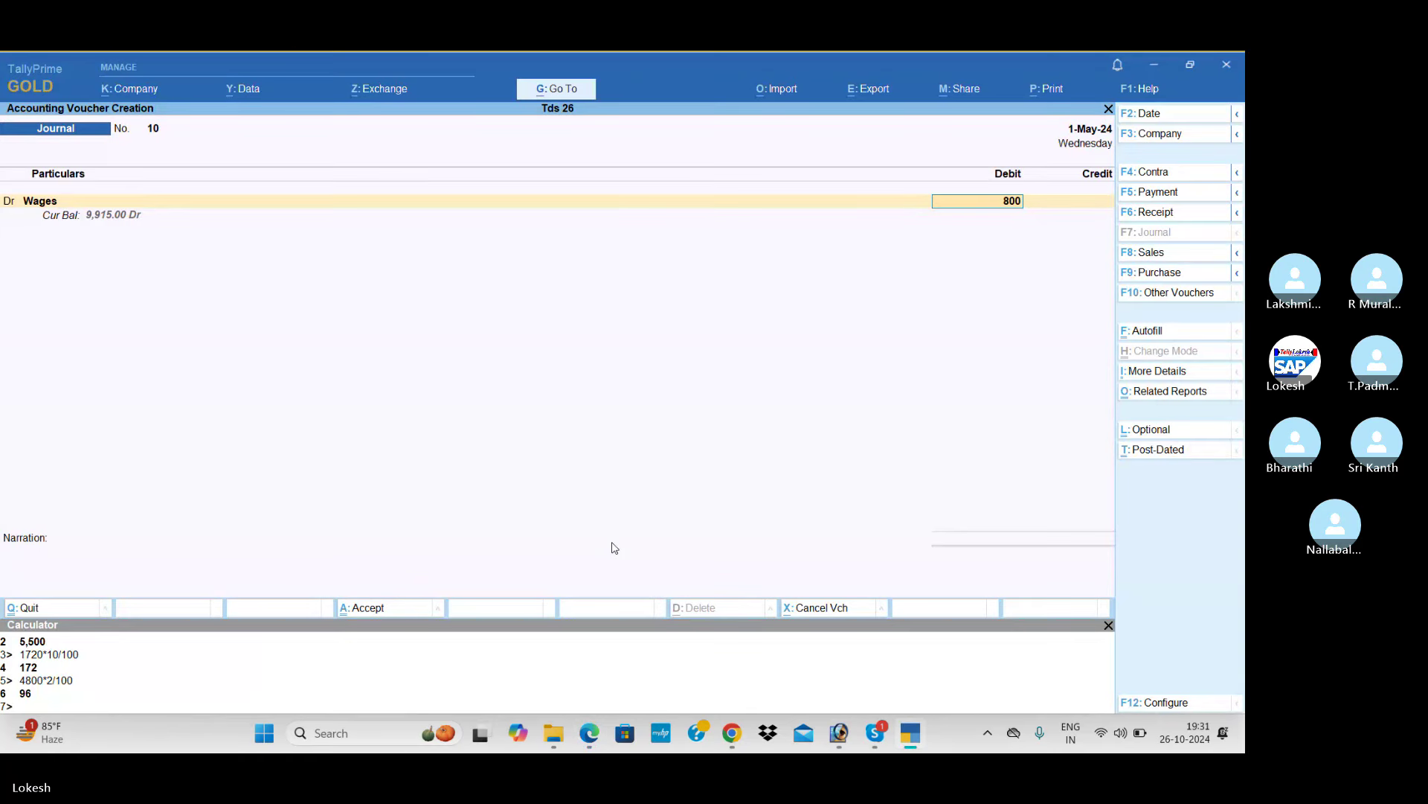
pyautogui.press('Return')
pyautogui.press('Return')
# - Create an Outstanding Wages ledger under Provisions for the journal's credit line, without bank details, and save it
pyautogui.hotkey('alt', 'c')
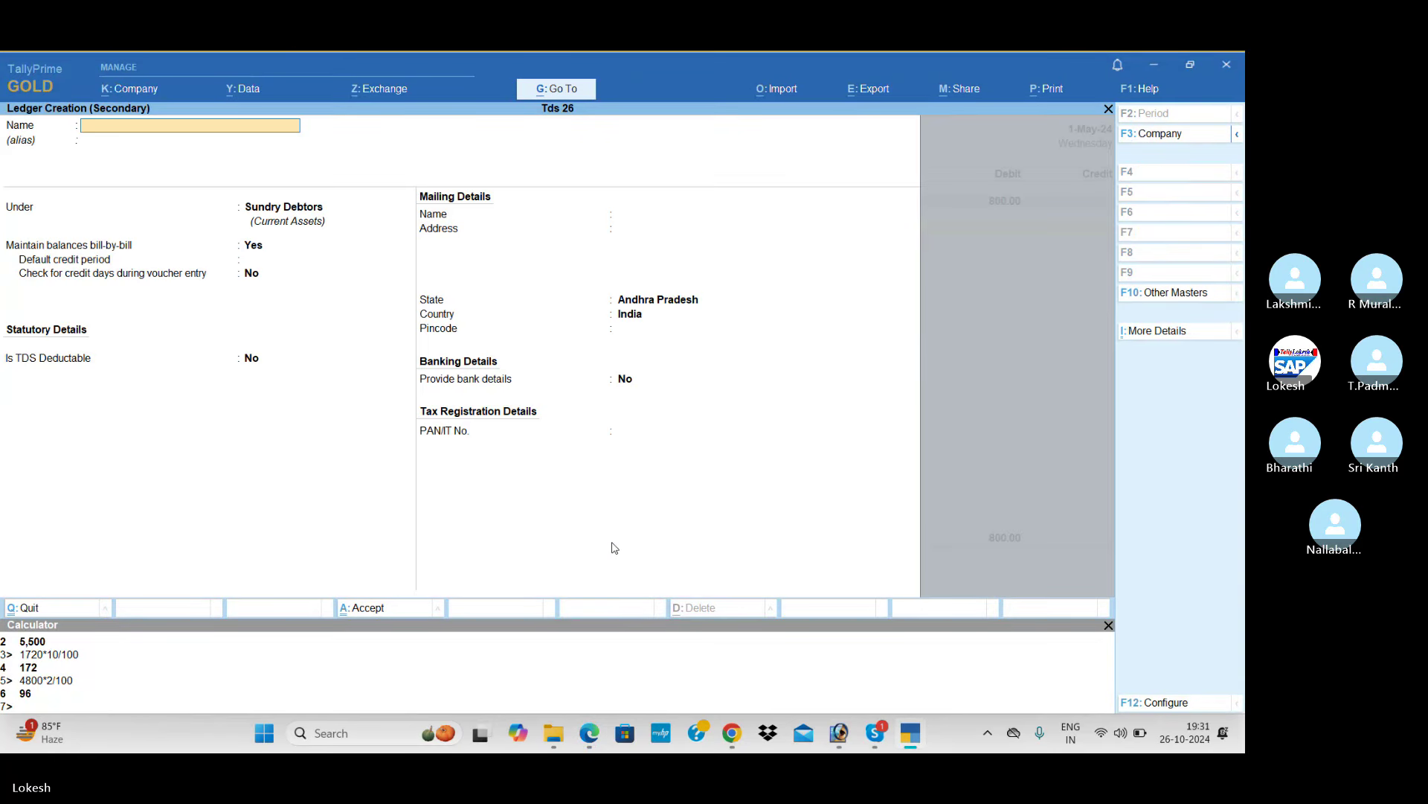
pyautogui.write('Outstanding Wages')
pyautogui.press('Return')
pyautogui.press('Return')
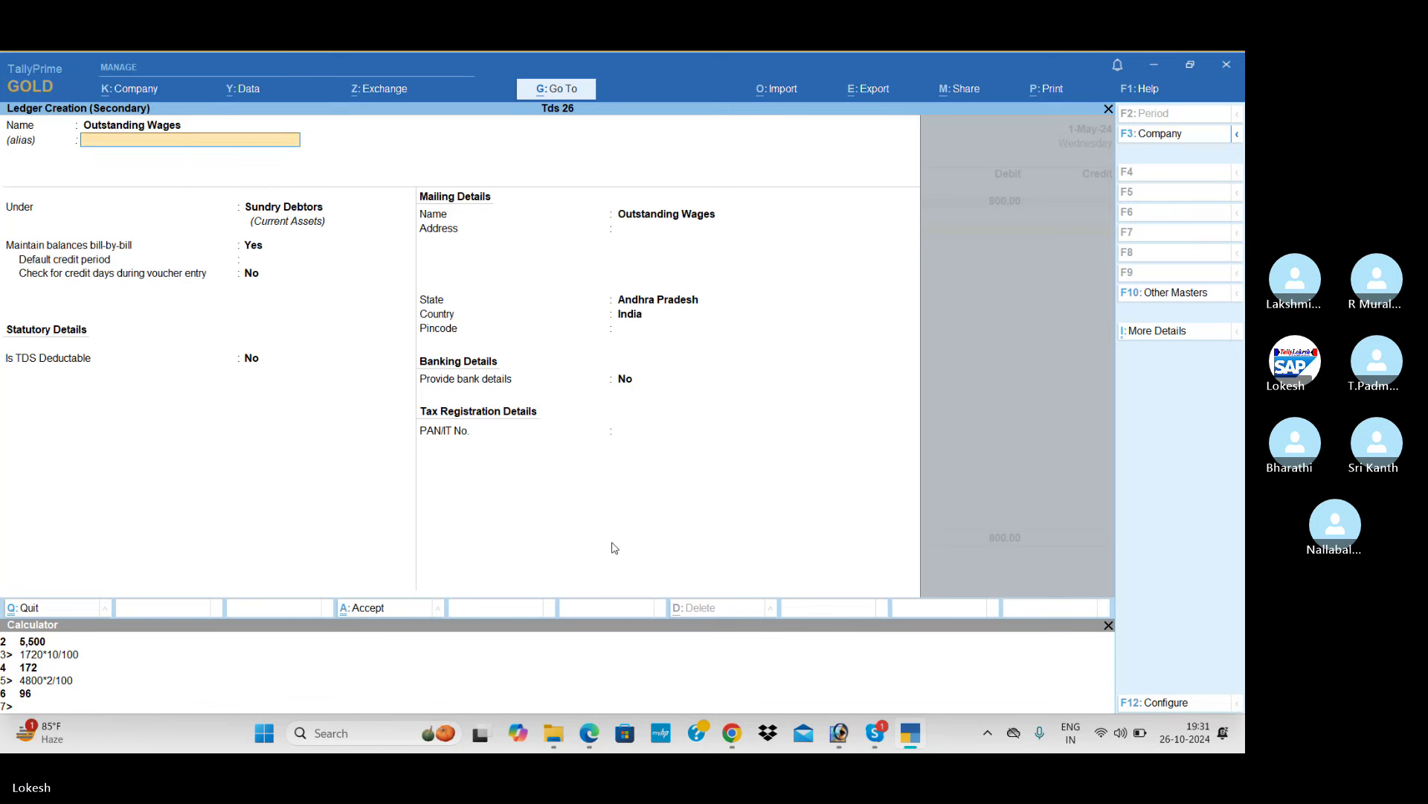
pyautogui.write('D')
pyautogui.press('BackSpace')
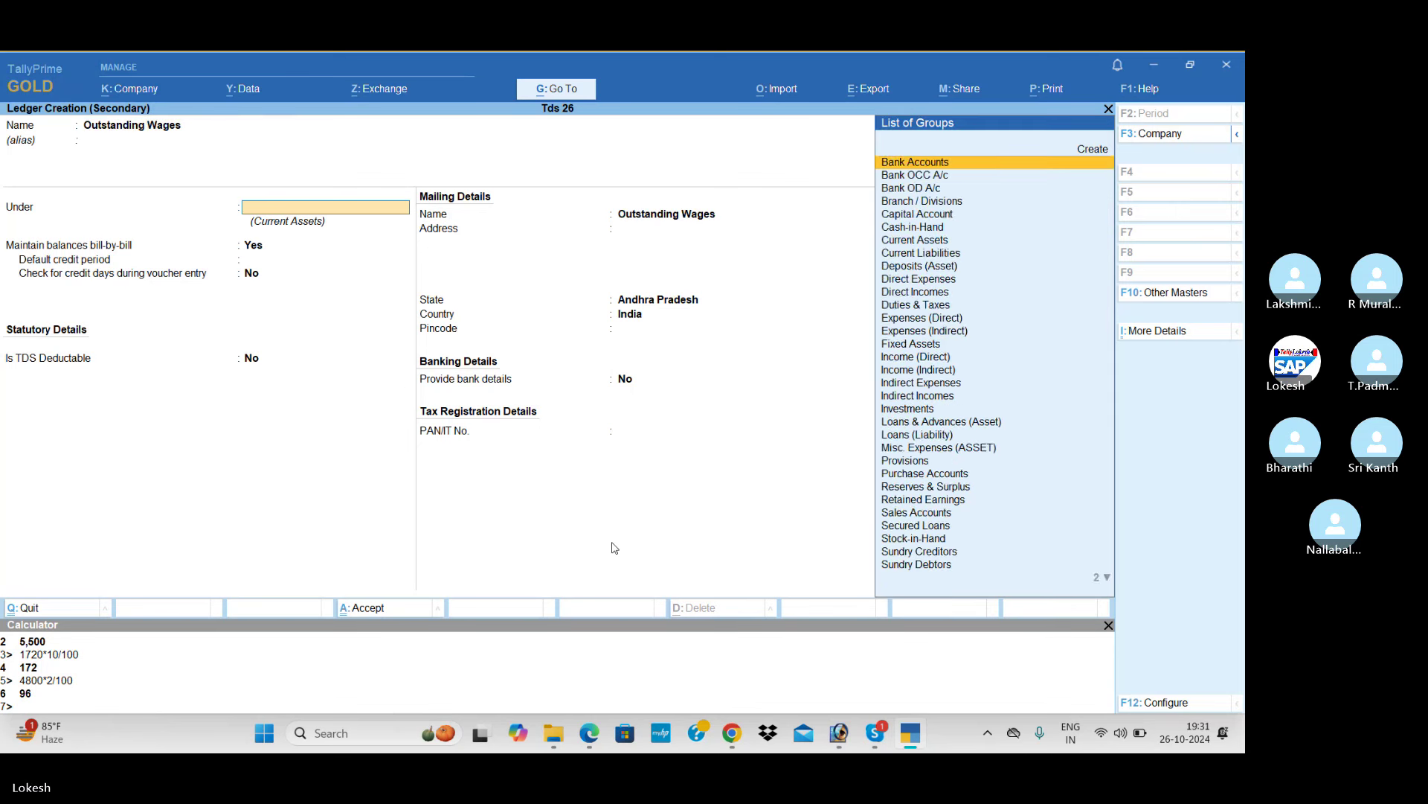
pyautogui.write('Pr')
pyautogui.press('Return')
pyautogui.press('Return')
pyautogui.press('Return')
pyautogui.press('Return')
pyautogui.press('Return')
pyautogui.press('Return')
pyautogui.press('Return')
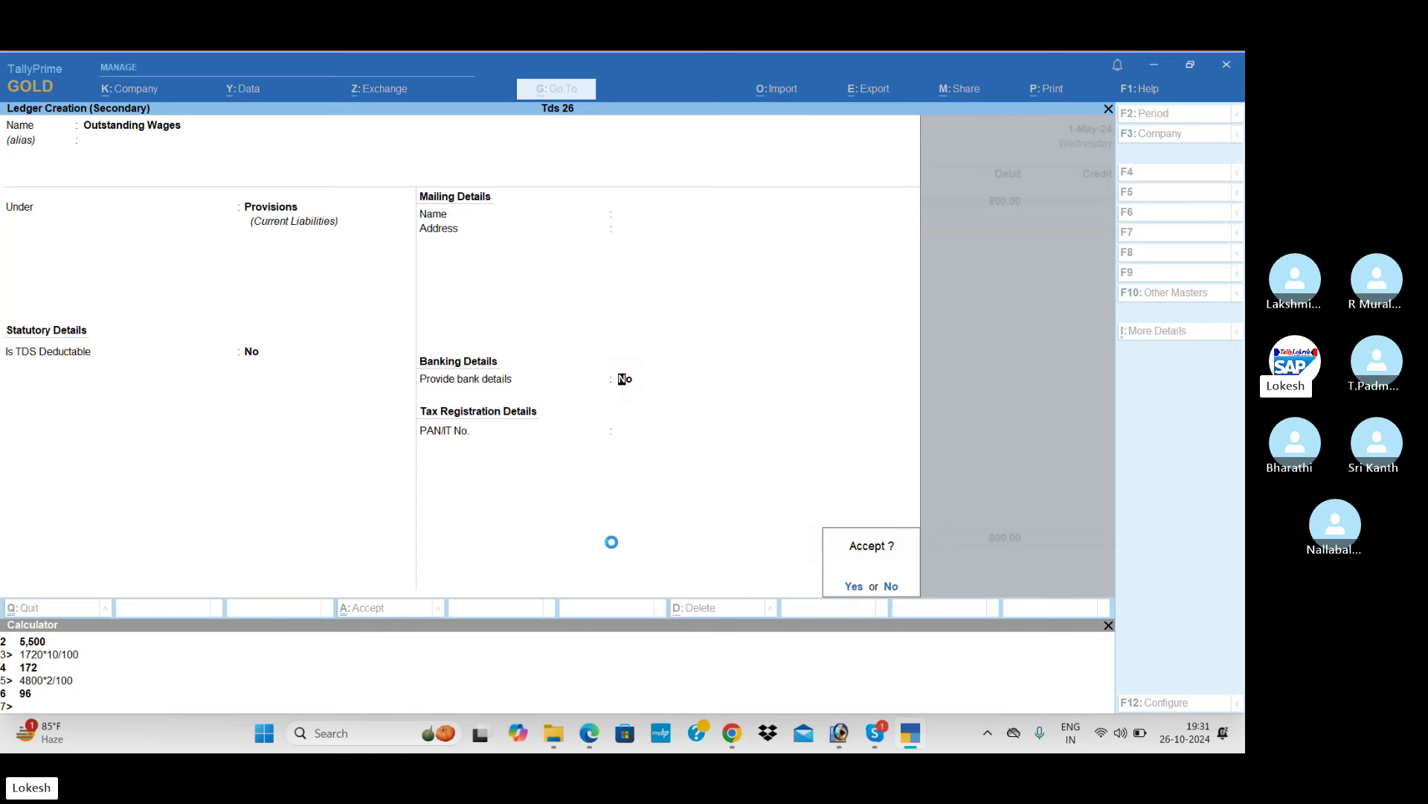
# - Save the outstanding wages entry, look up the outstanding salaries in the PDF, and debit Office Salaries with 350 in a new journal voucher
pyautogui.press('Return')
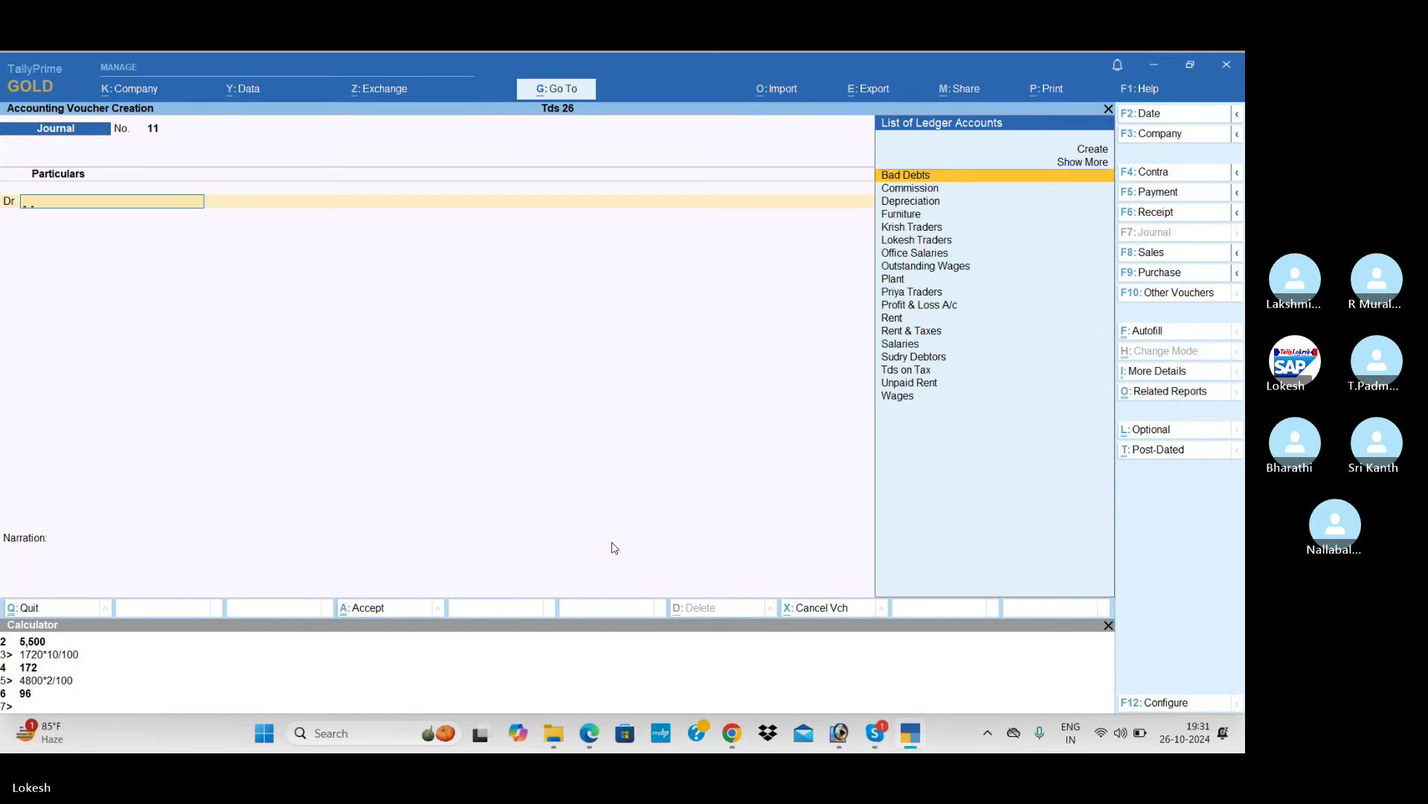
pyautogui.write('off')
pyautogui.press('Return')
pyautogui.hotkey('alt', 'Tab')
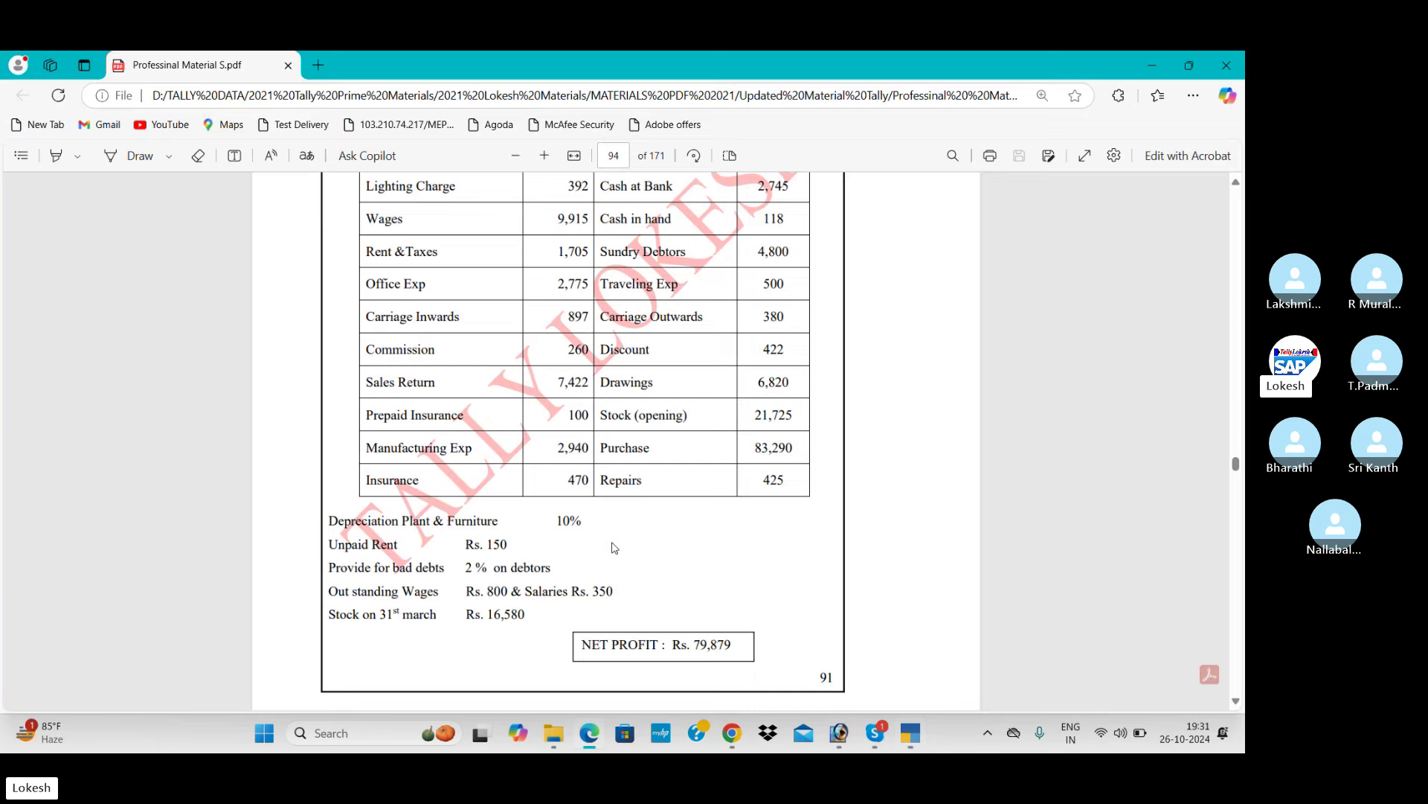
pyautogui.hotkey('alt', 'Tab')
pyautogui.write('350')
pyautogui.press('Return')
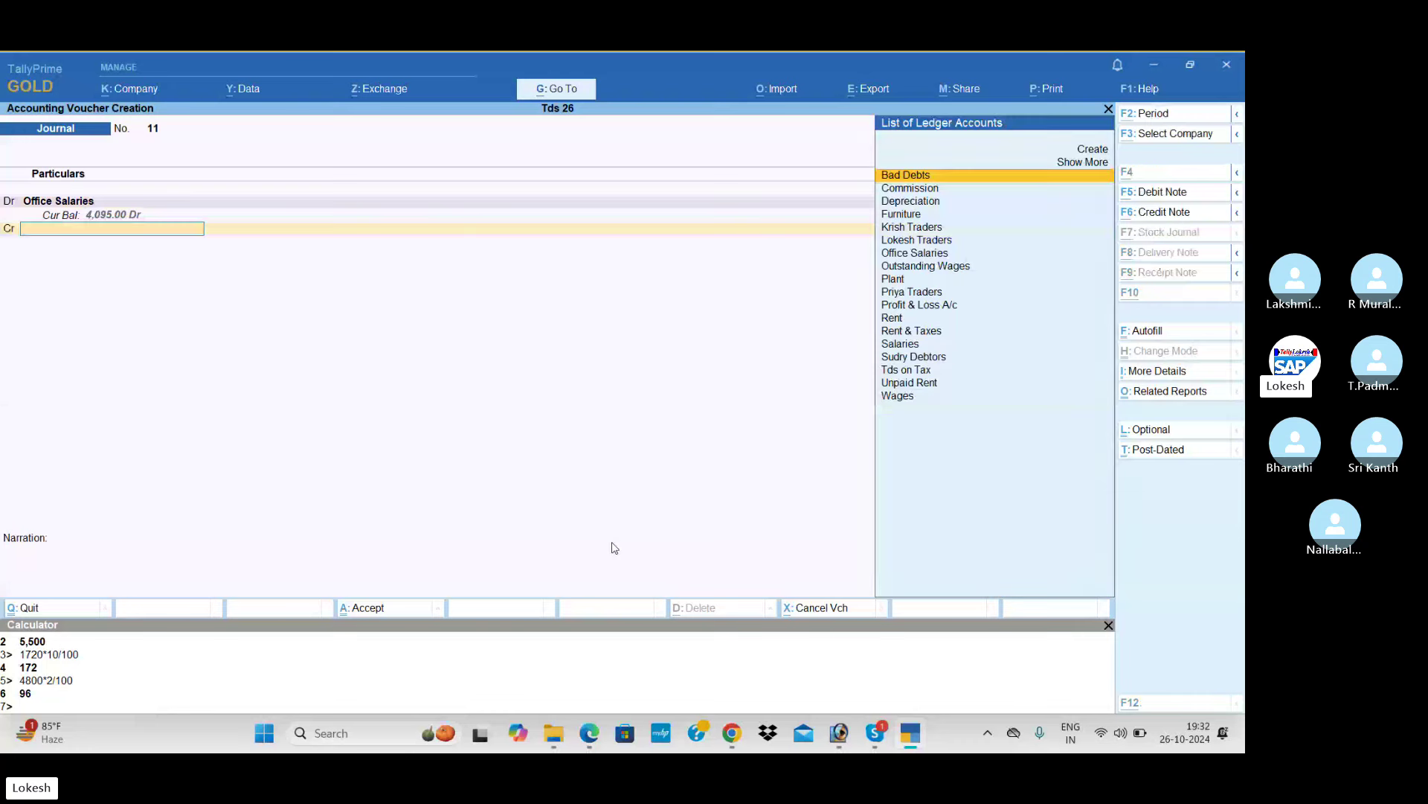
# - Create an Out Standing Salaries ledger under Provisions for the credit line and save the journal voucher without a narration
pyautogui.hotkey('alt', 'c')
pyautogui.write('Ous')
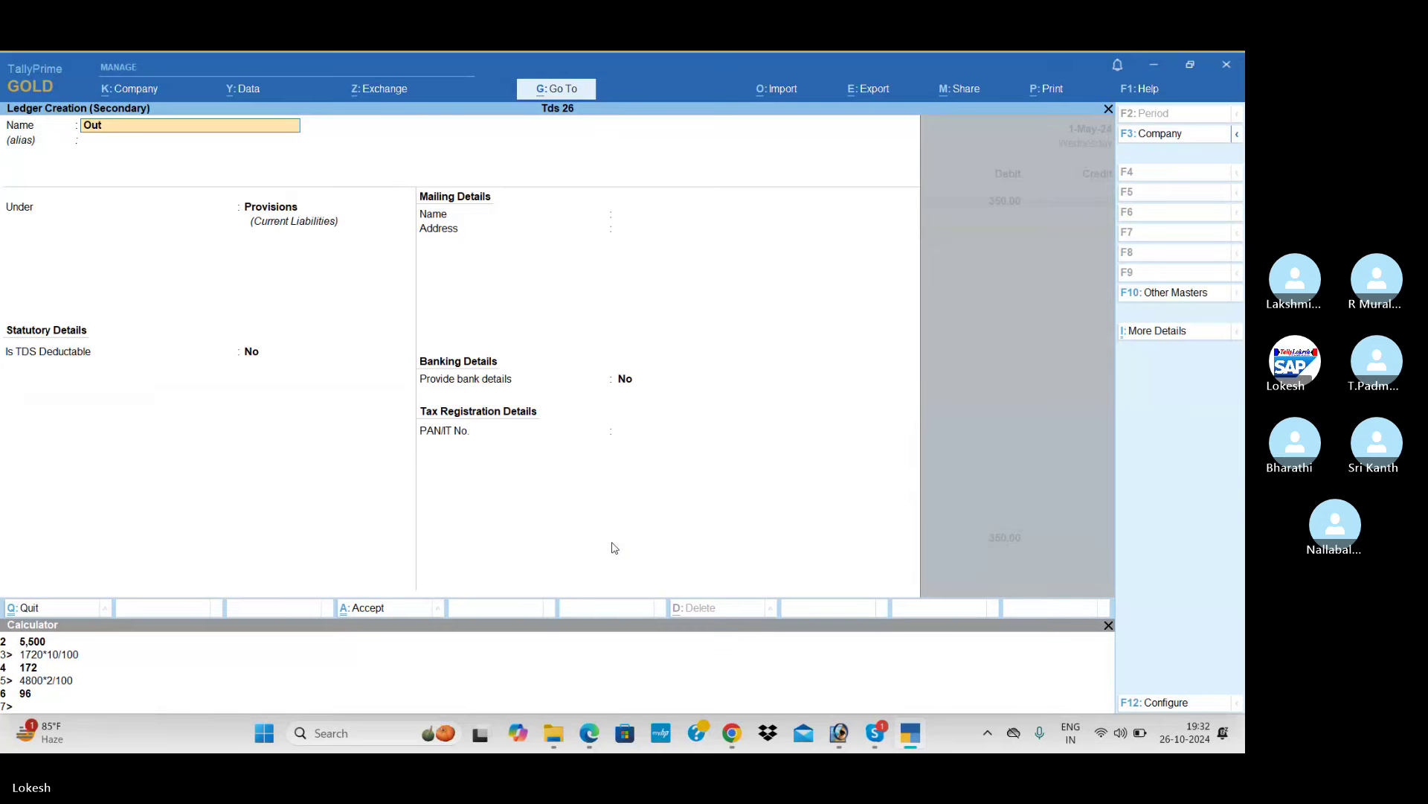
pyautogui.write(' Standing S')
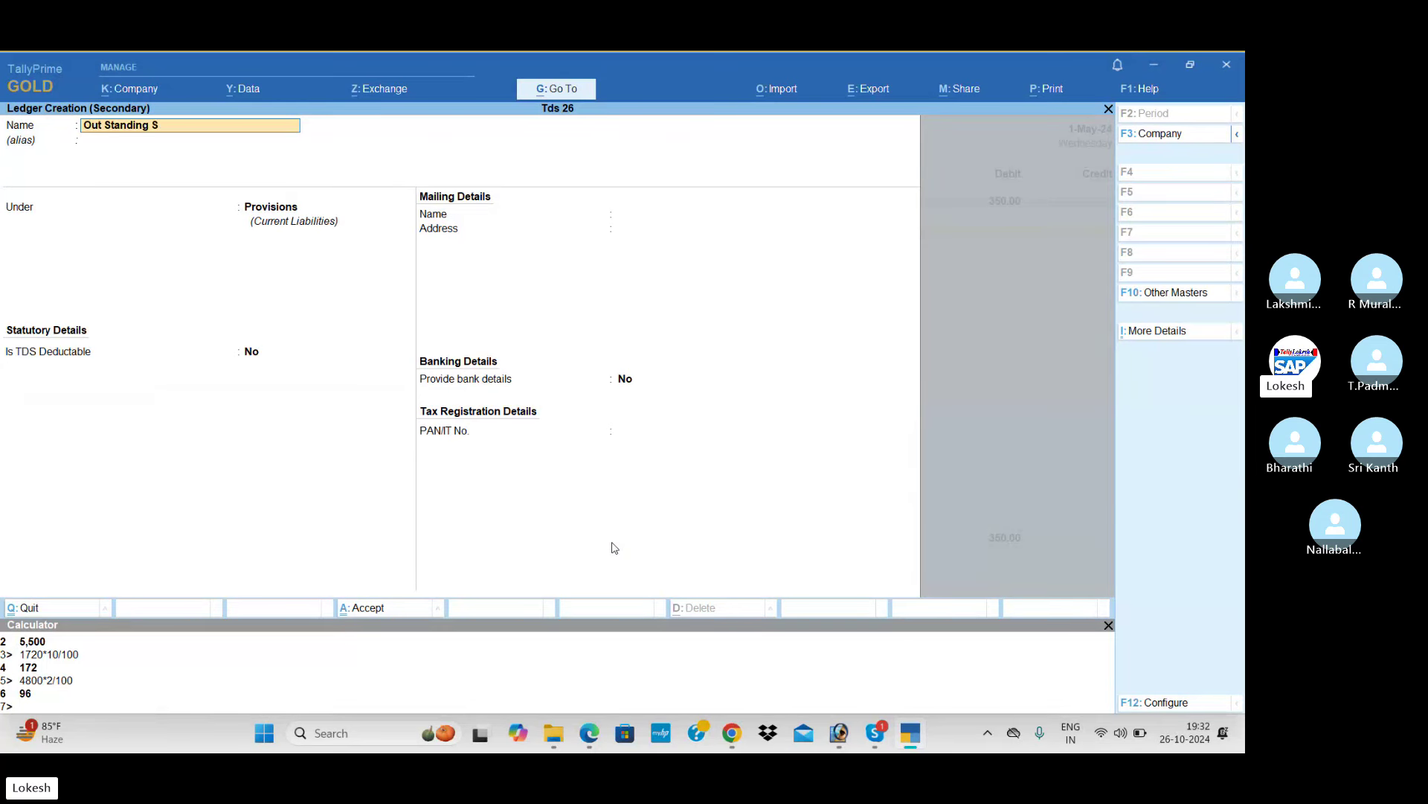
pyautogui.write('alaries')
pyautogui.press('Return')
pyautogui.press('Return')
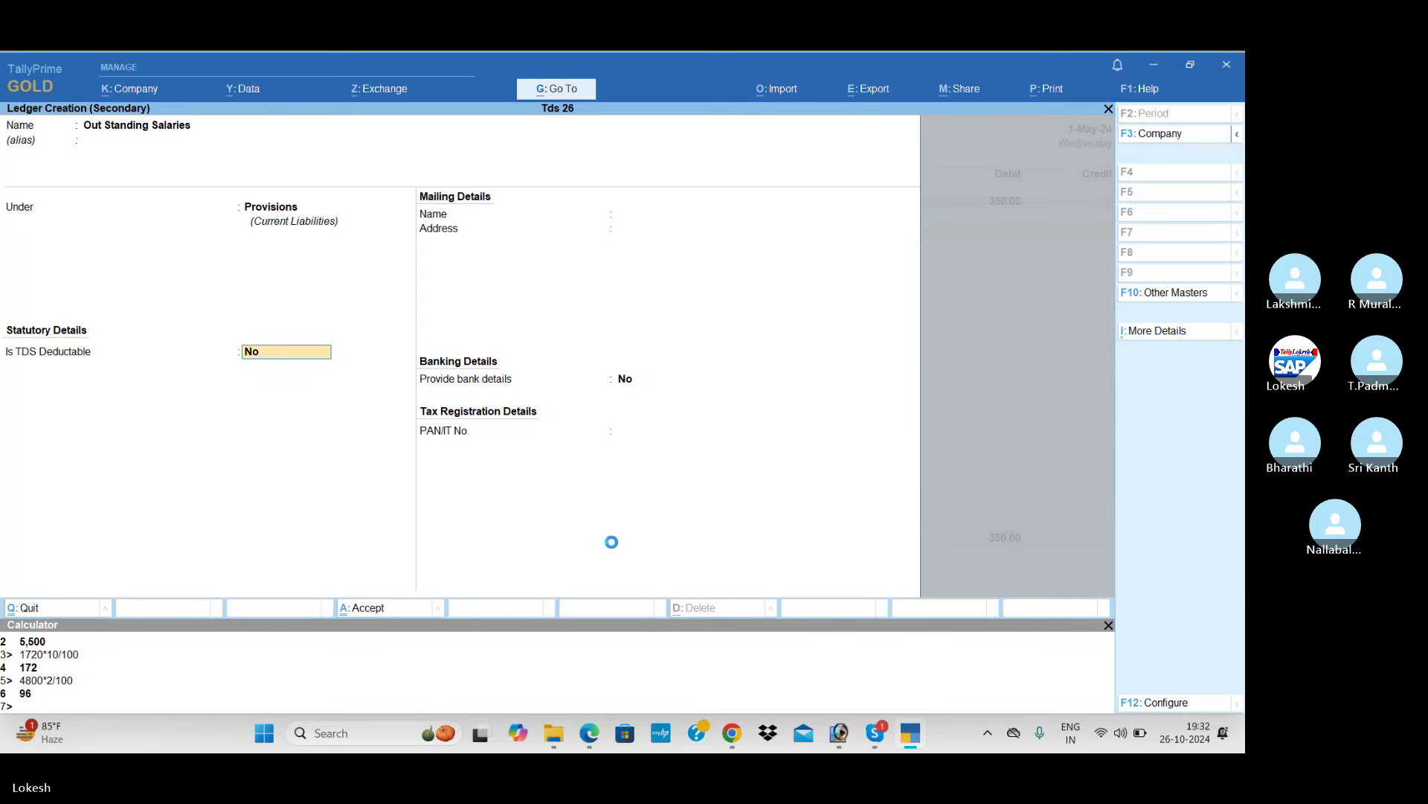
pyautogui.press('Return')
pyautogui.press('Return')
pyautogui.press('Return')
pyautogui.press('Return')
pyautogui.press('Return')
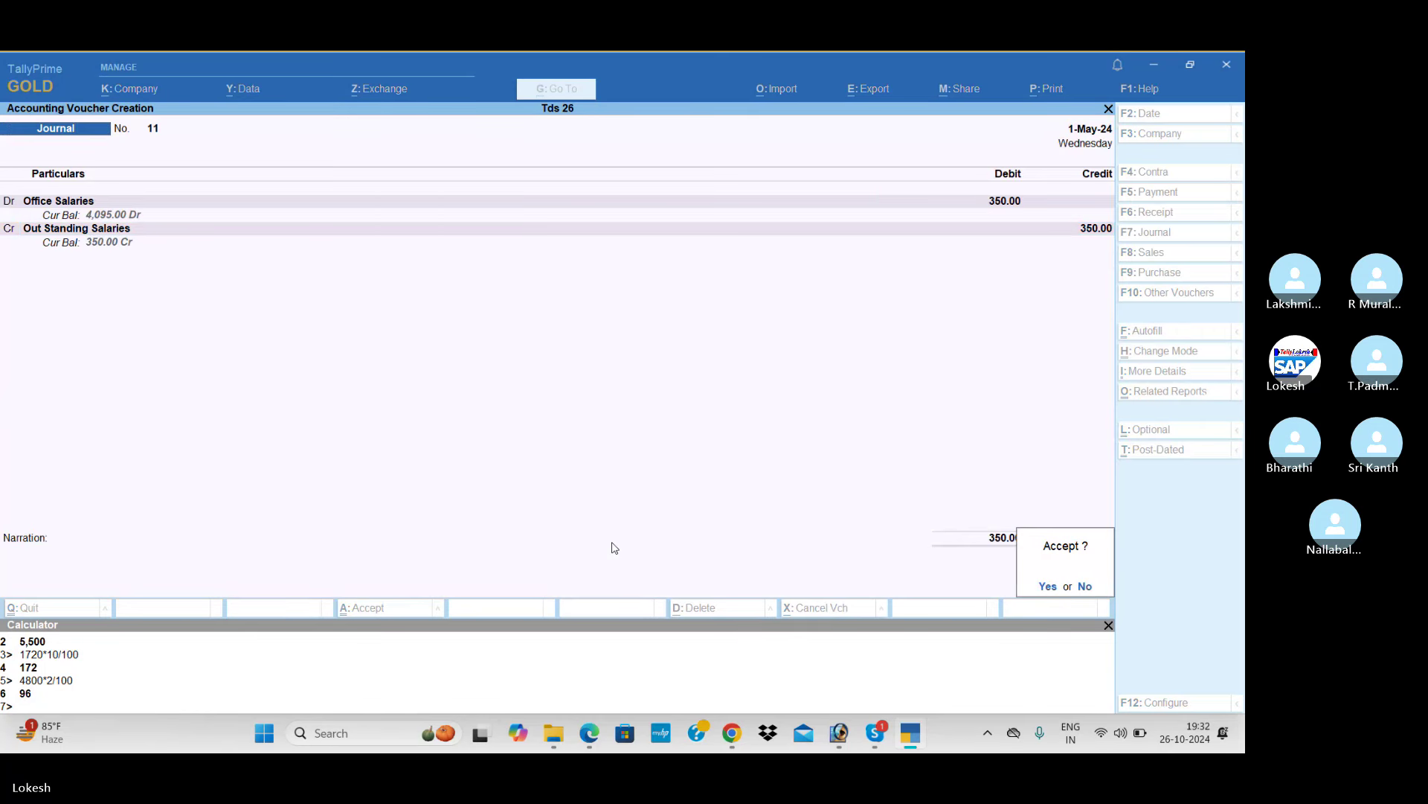
pyautogui.press('Return')
# - Look up the 31 March closing stock in the PDF, leave journal entry, and open the Stock ledger for alteration
pyautogui.hotkey('alt', 'Tab')
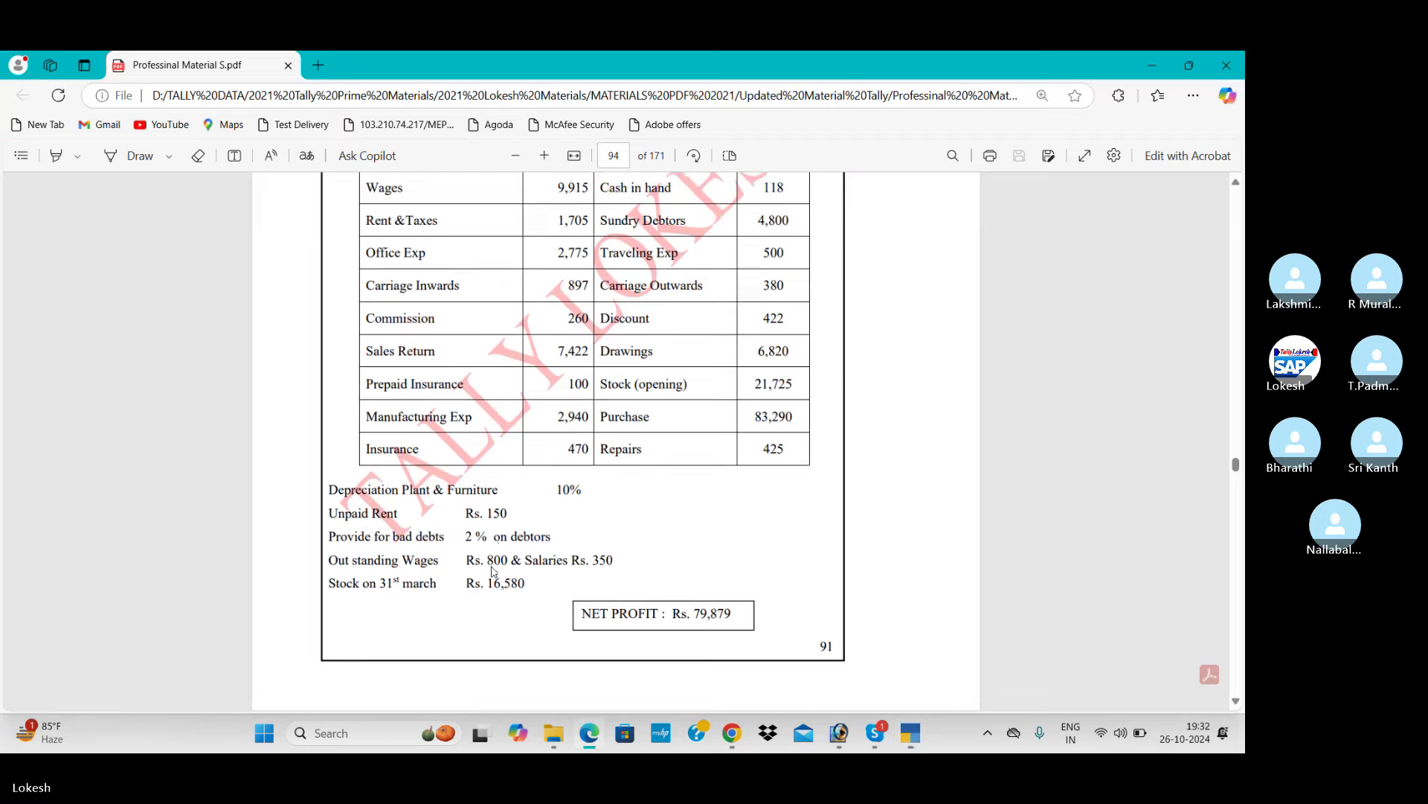
pyautogui.scroll(-1, 491, 571)
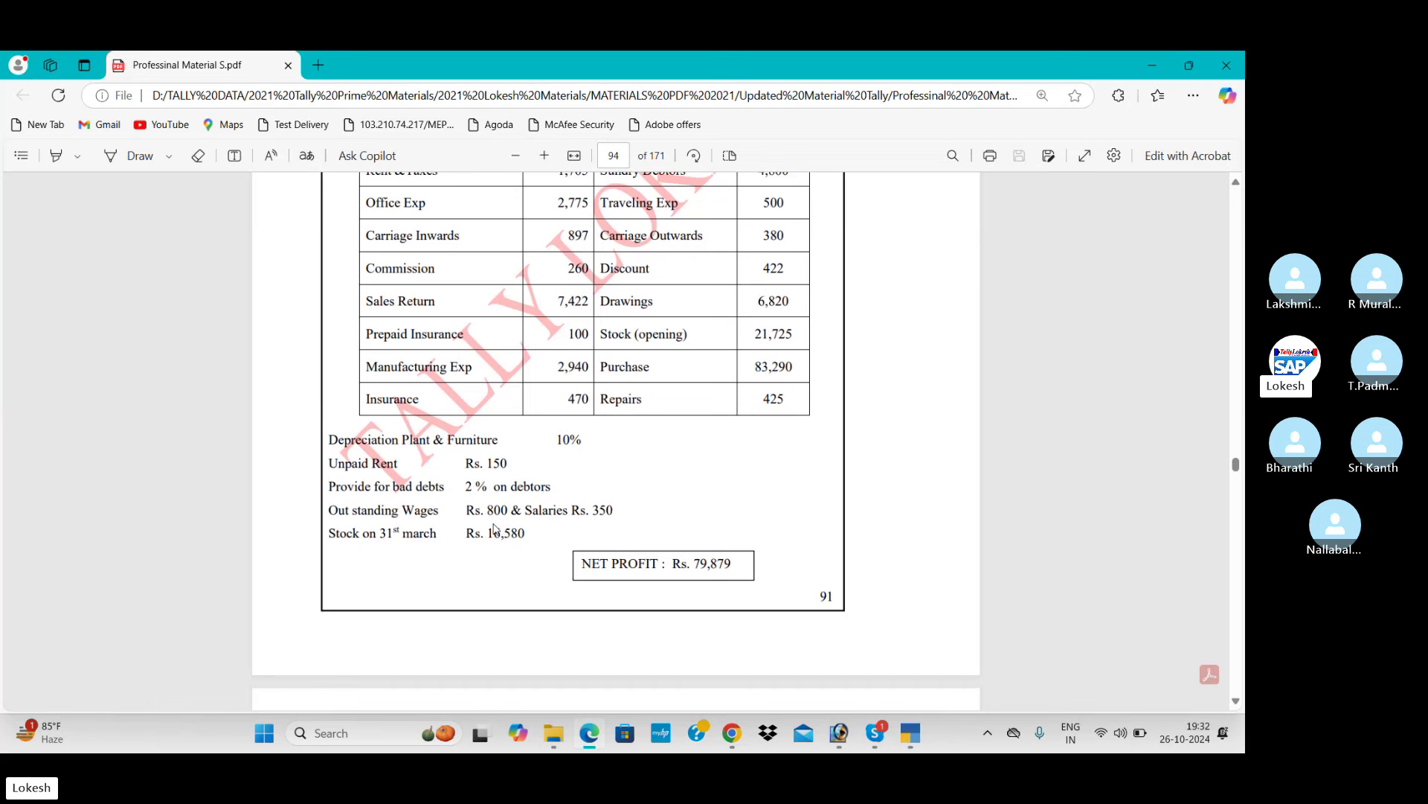
pyautogui.hotkey('alt', 'Tab')
pyautogui.press('Escape')
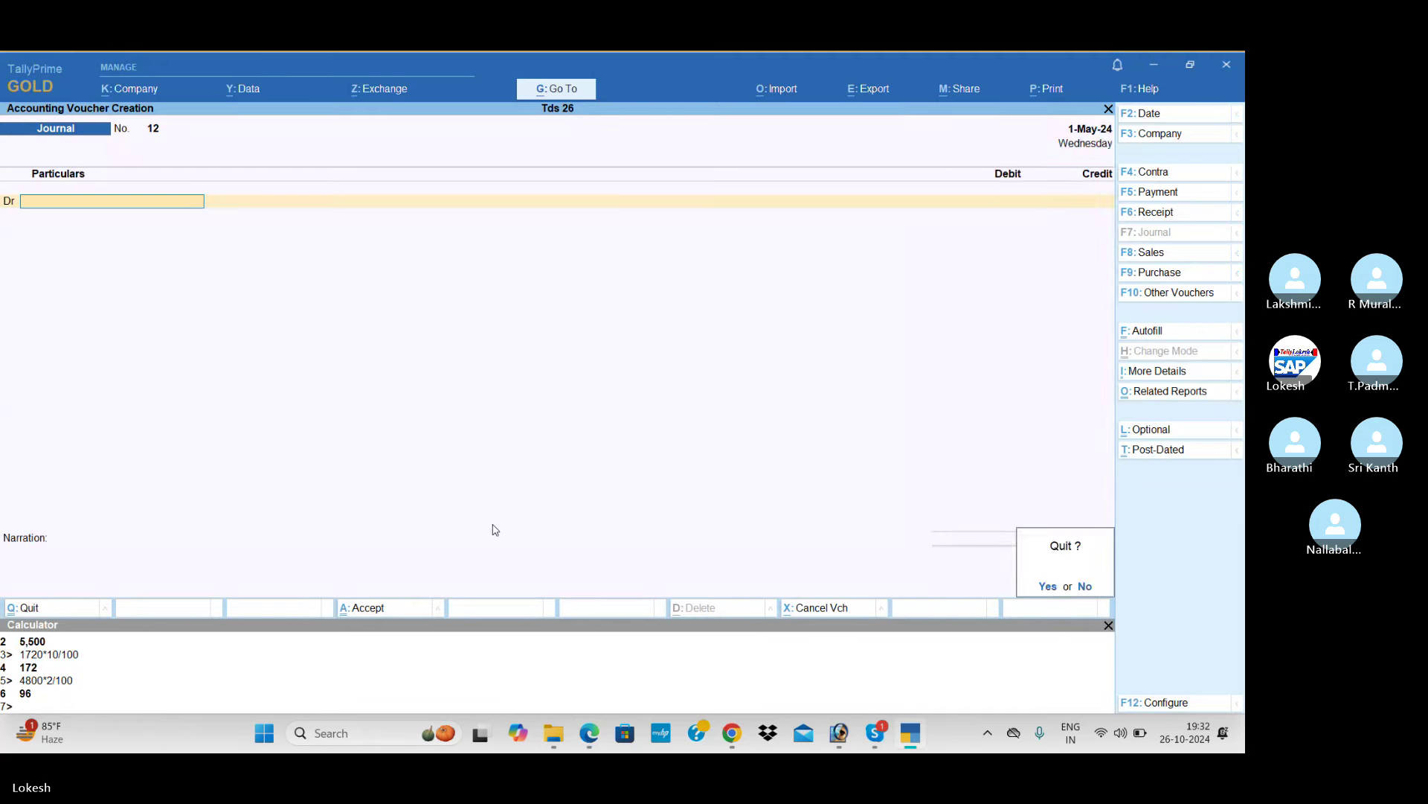
pyautogui.press('y')
pyautogui.press('Up')
pyautogui.press('Up')
pyautogui.press('Return')
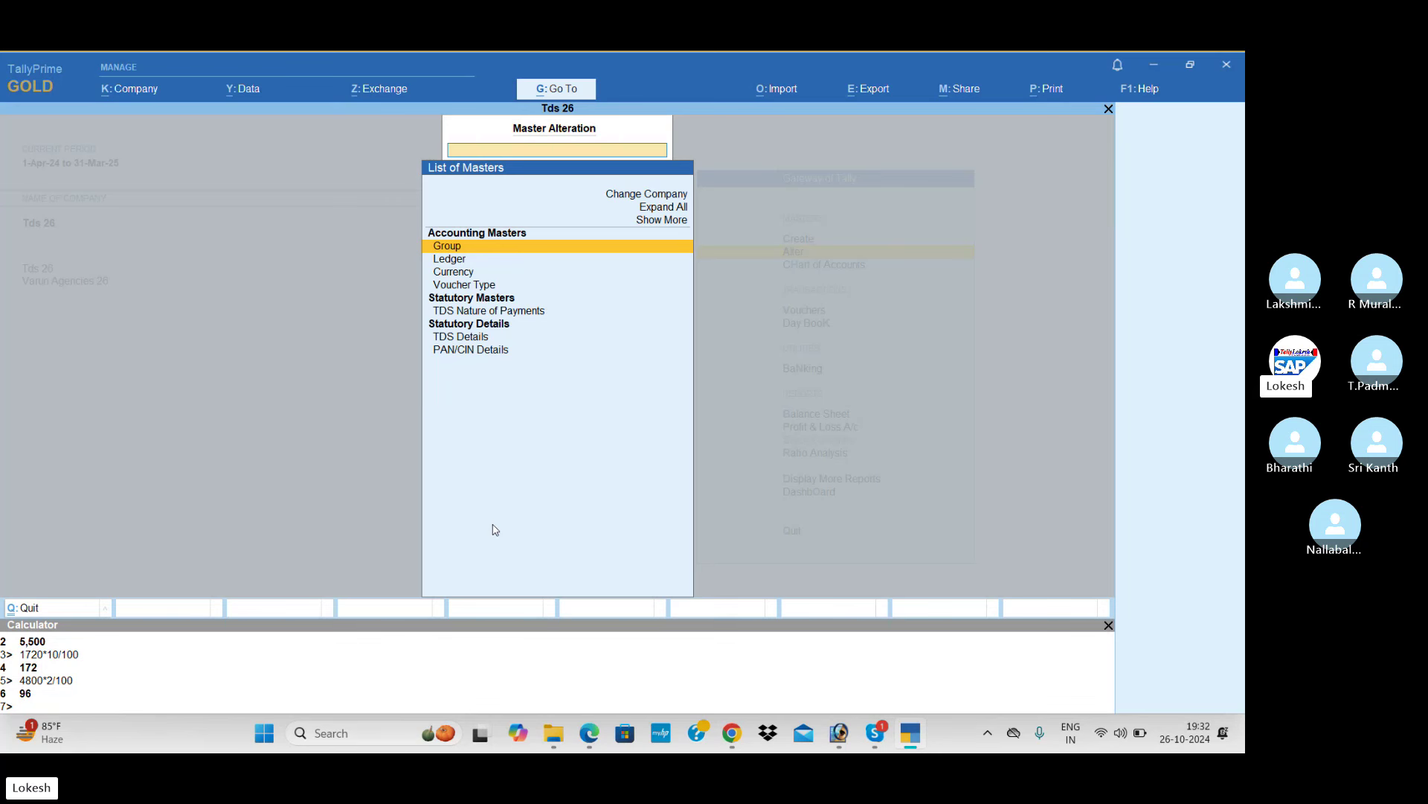
pyautogui.write('St')
pyautogui.press('Down')
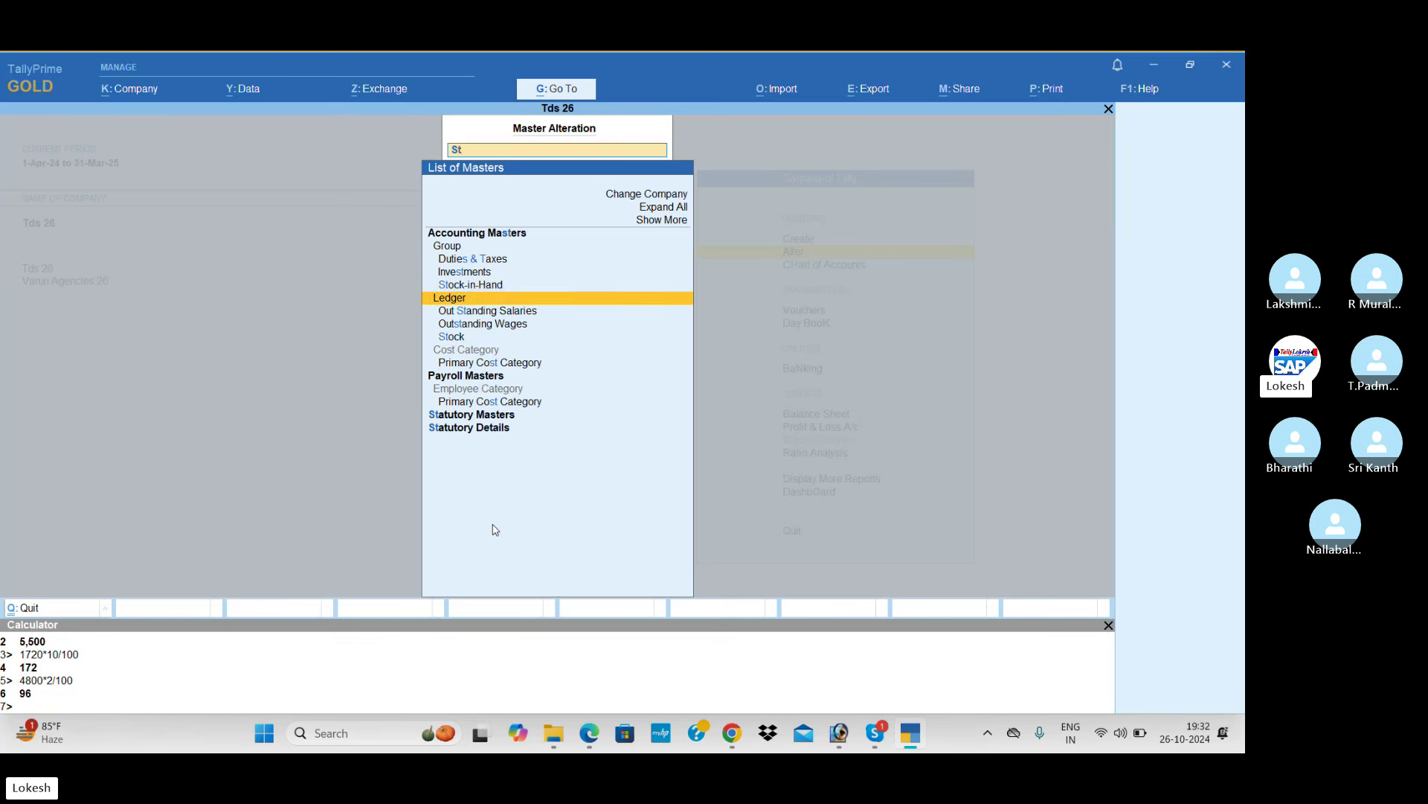
pyautogui.press('Down')
pyautogui.press('Down')
pyautogui.press('Down')
pyautogui.press('Return')
# - Set the Stock ledger's closing balance on 1-Apr-24 to 16,580 as given in the PDF and save the ledger
pyautogui.press('Return')
pyautogui.press('Return')
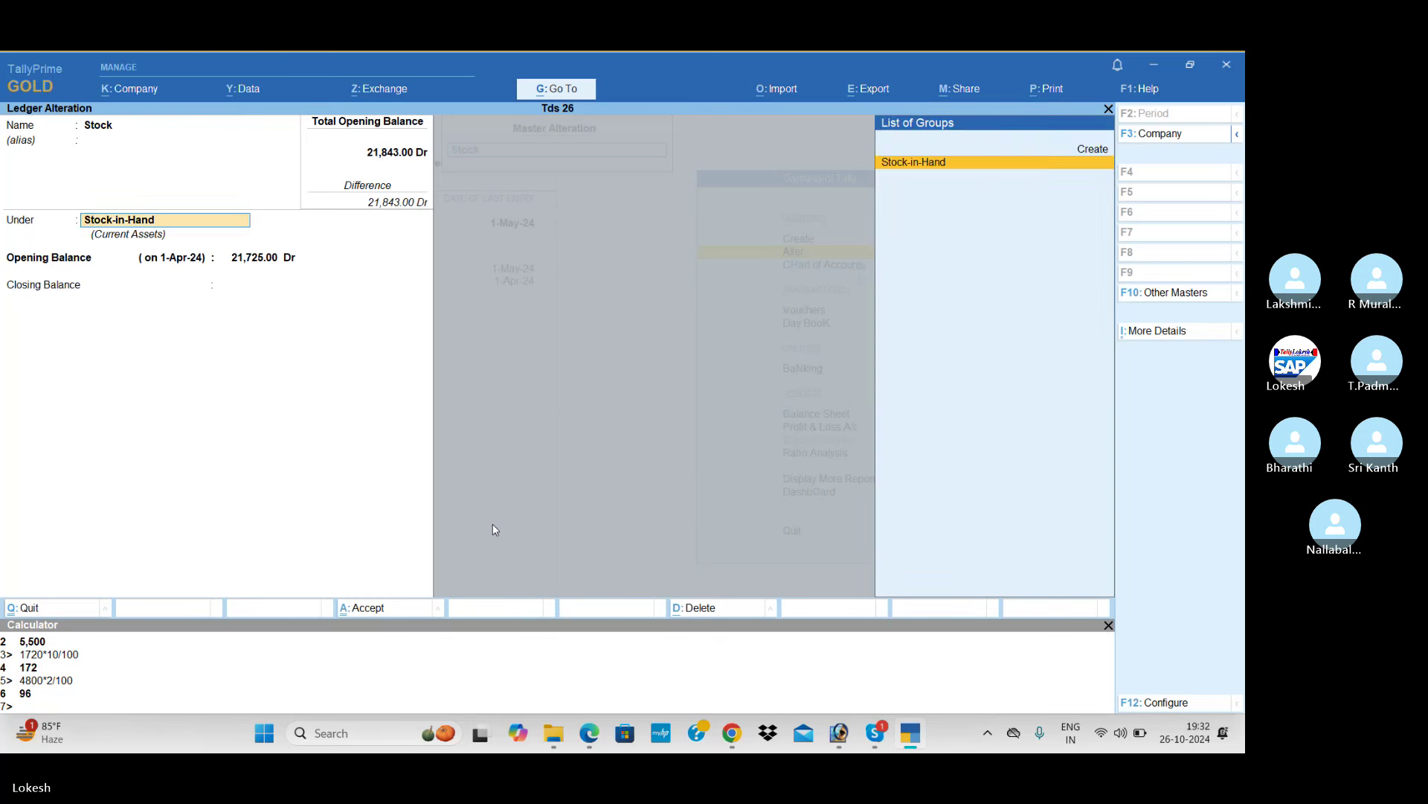
pyautogui.press('Return')
pyautogui.press('Return')
pyautogui.press('Return')
pyautogui.press('Return')
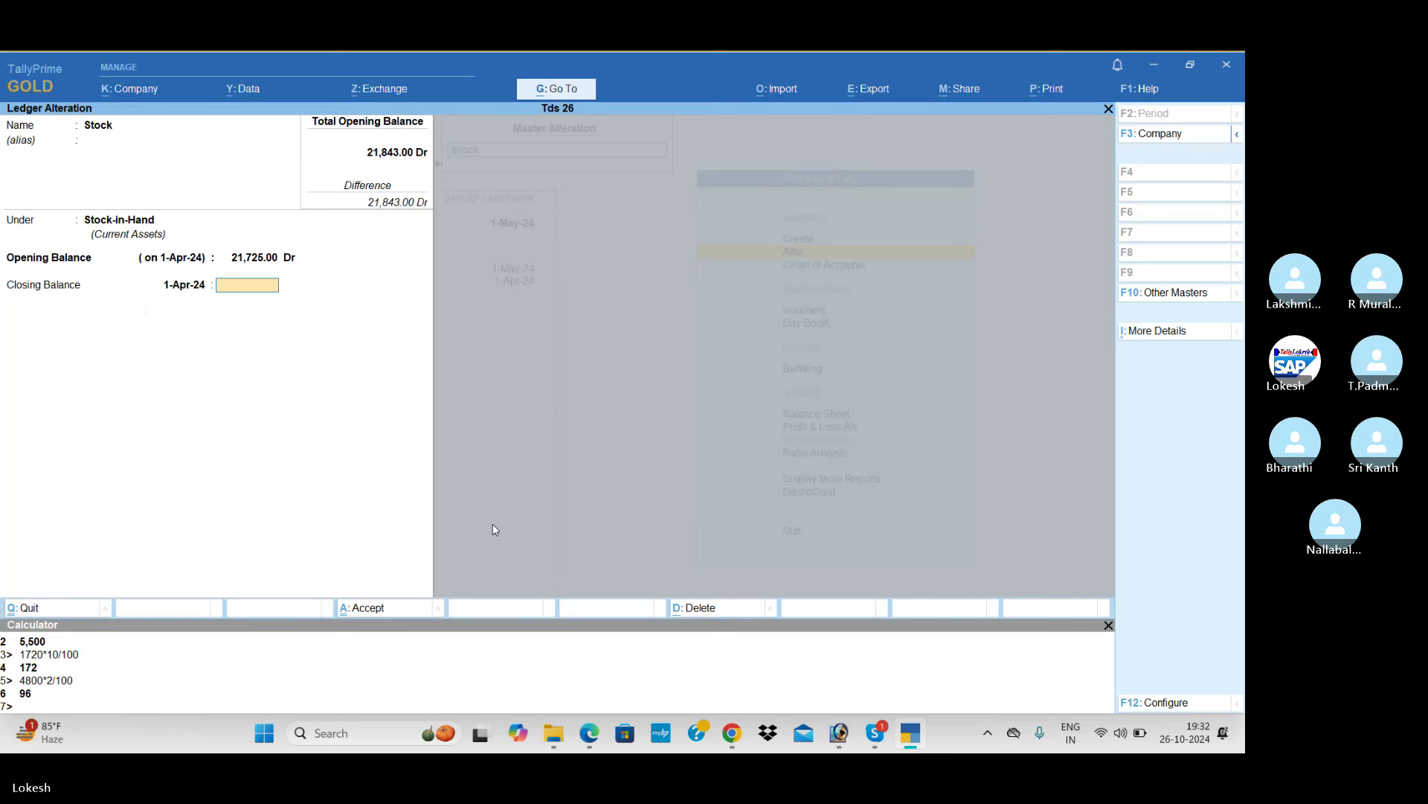
pyautogui.hotkey('alt', 'Tab')
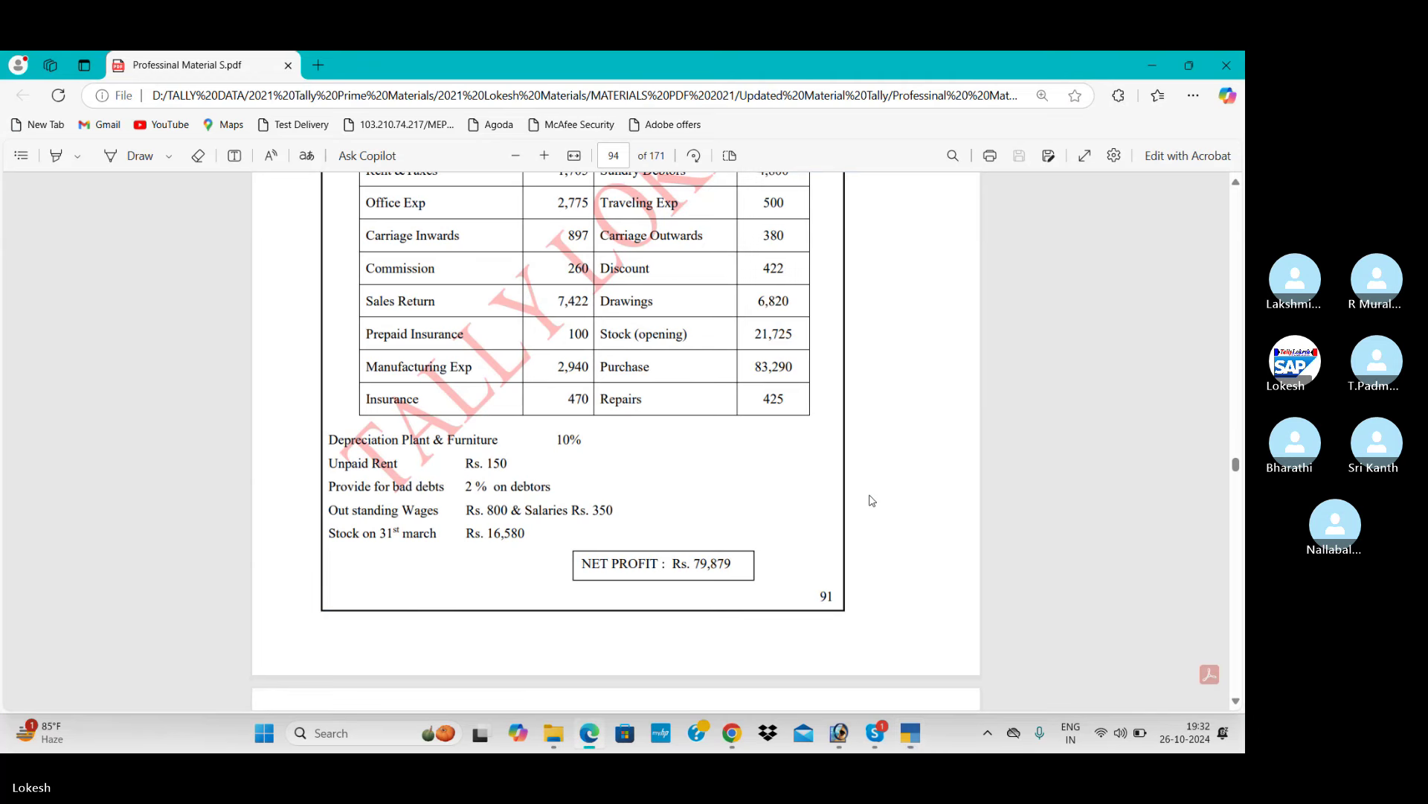
pyautogui.hotkey('alt', 'Tab')
pyautogui.write('16580')
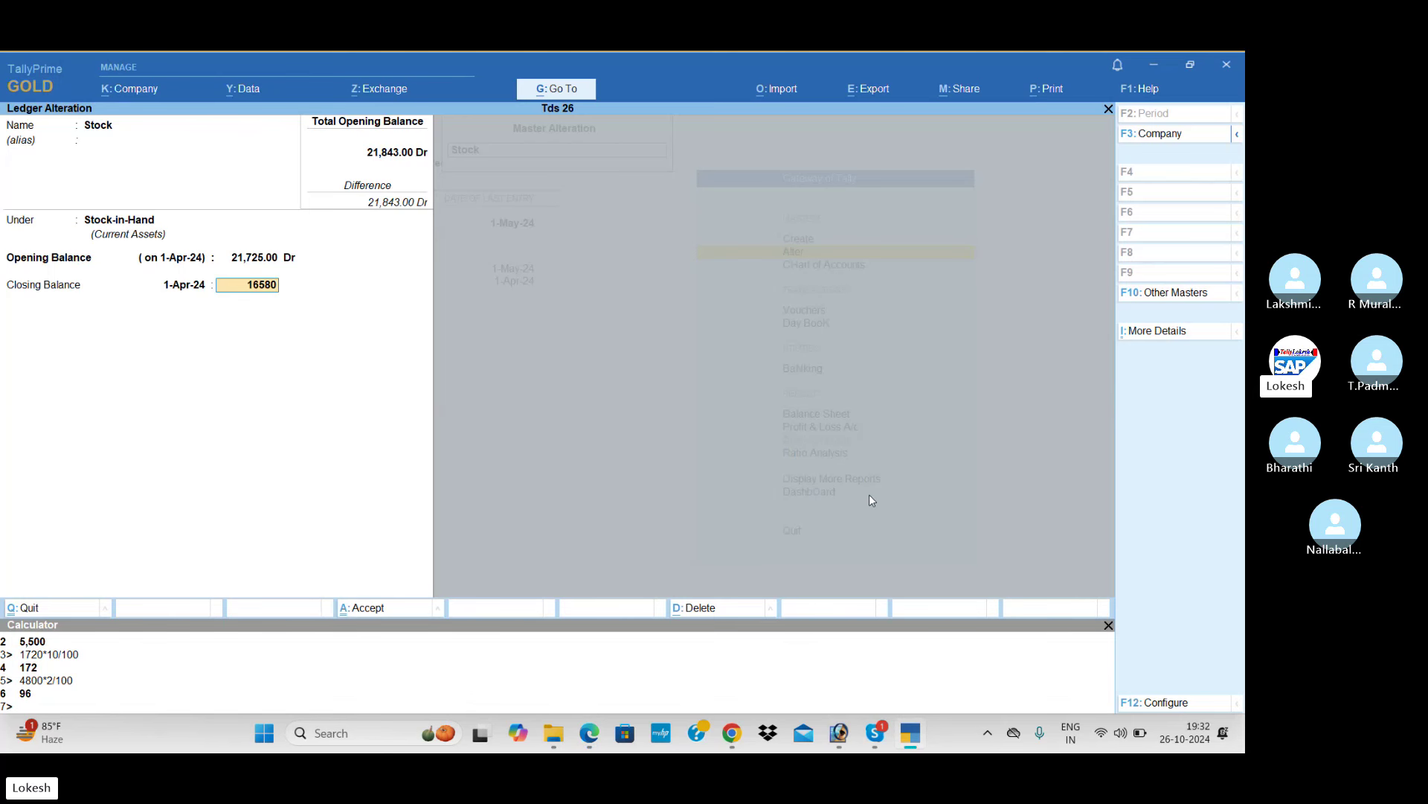
pyautogui.press('Return')
pyautogui.press('Return')
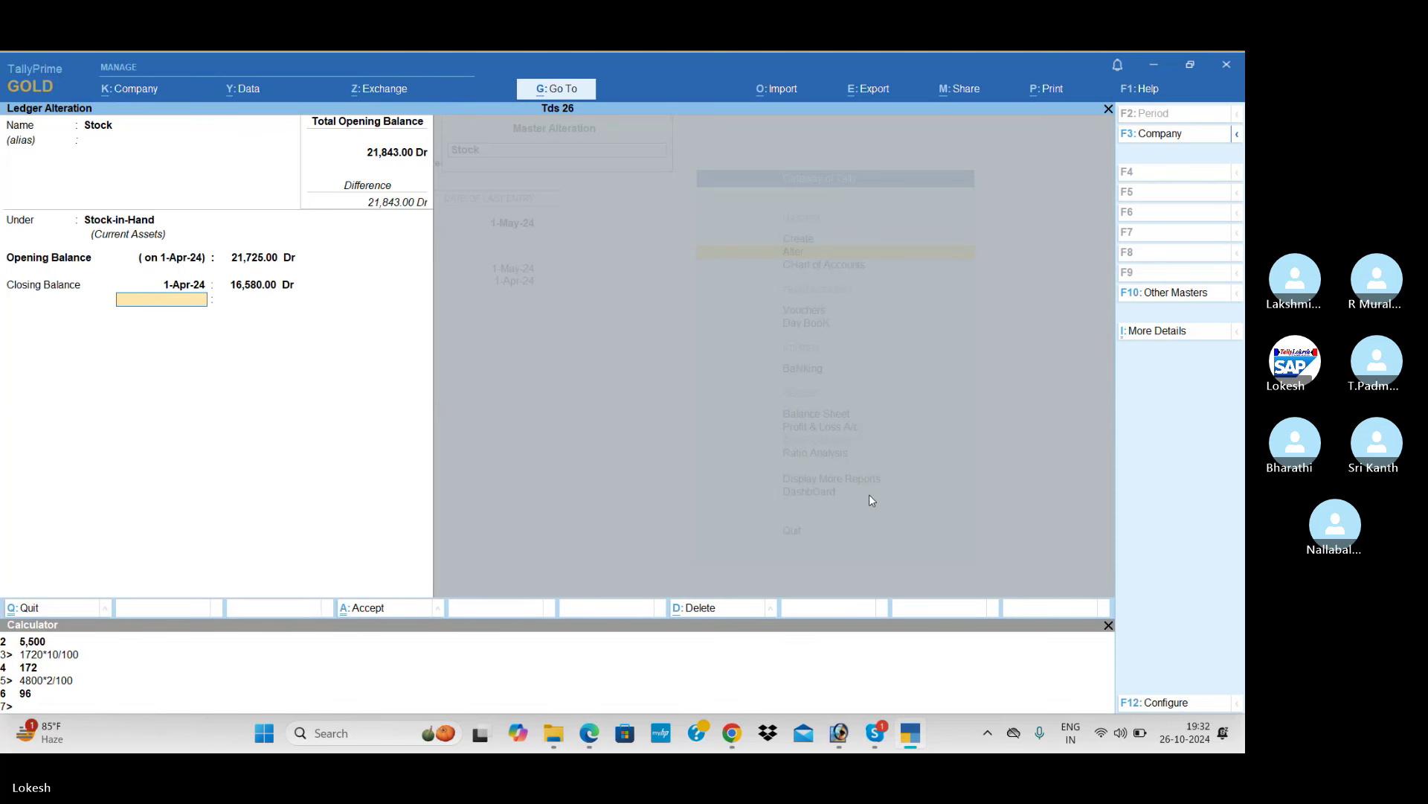
pyautogui.press('Return')
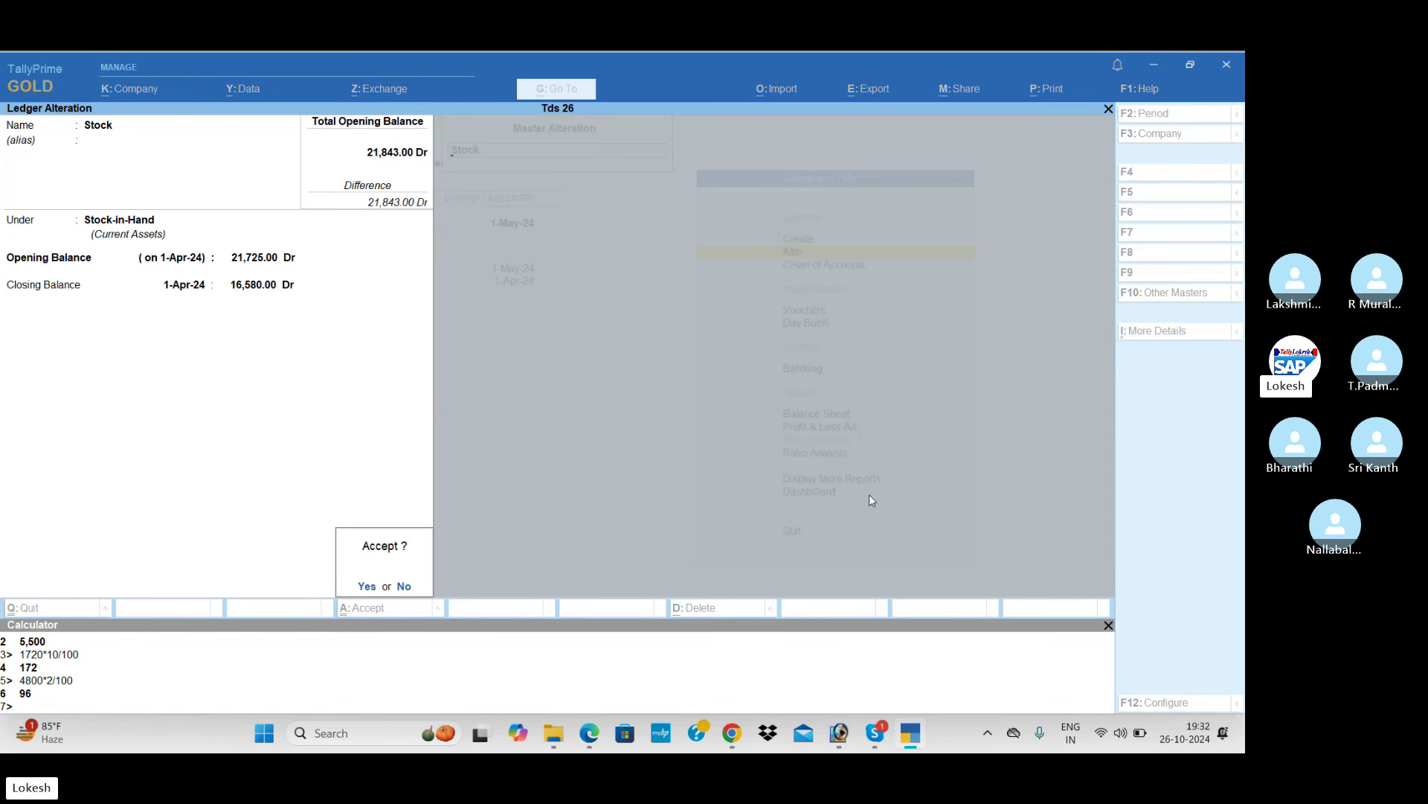
pyautogui.press('Return')
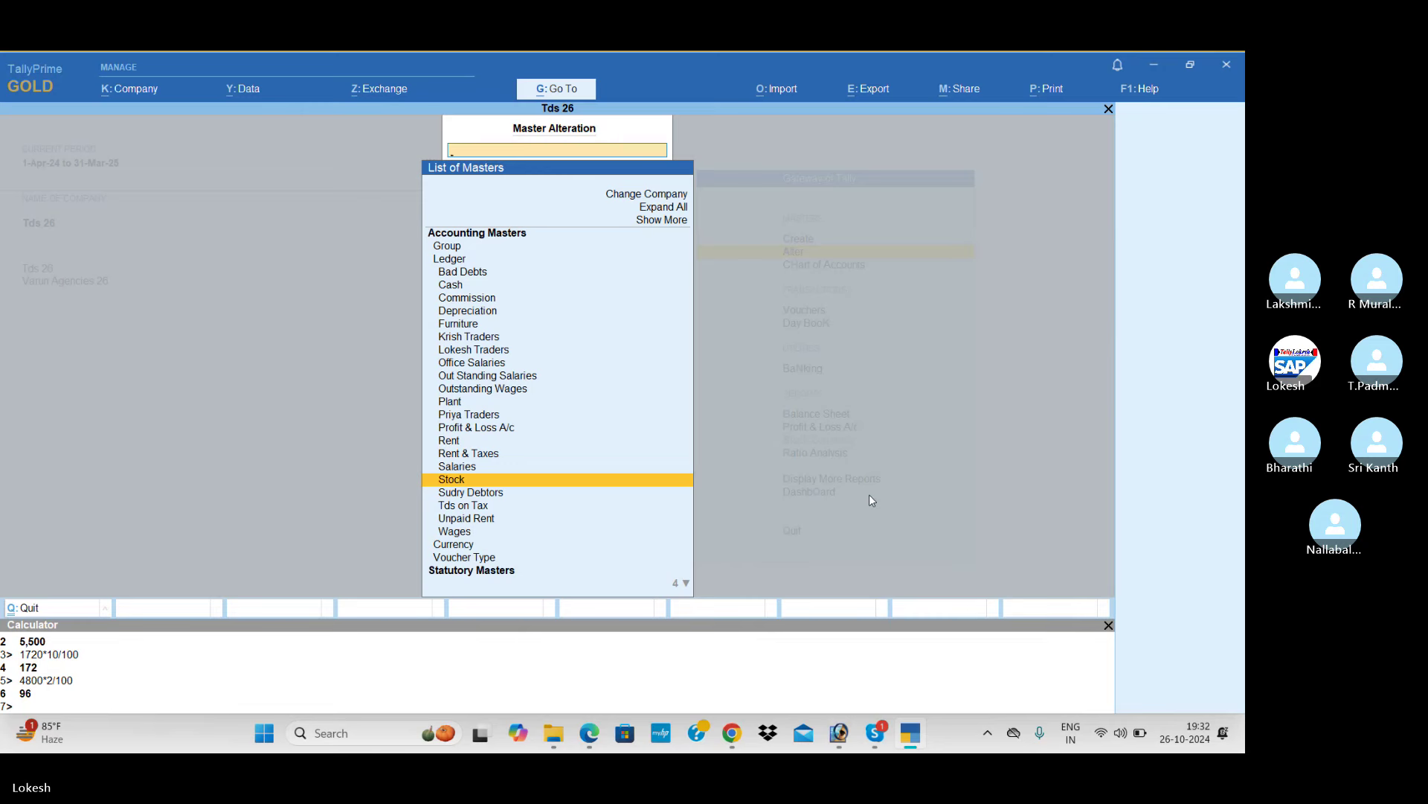
# - Look ahead to the PDF's Problem 4 on cost centres and return to the start of Problem 3
pyautogui.hotkey('alt', 'Tab')
pyautogui.scroll(-5, 867, 484)
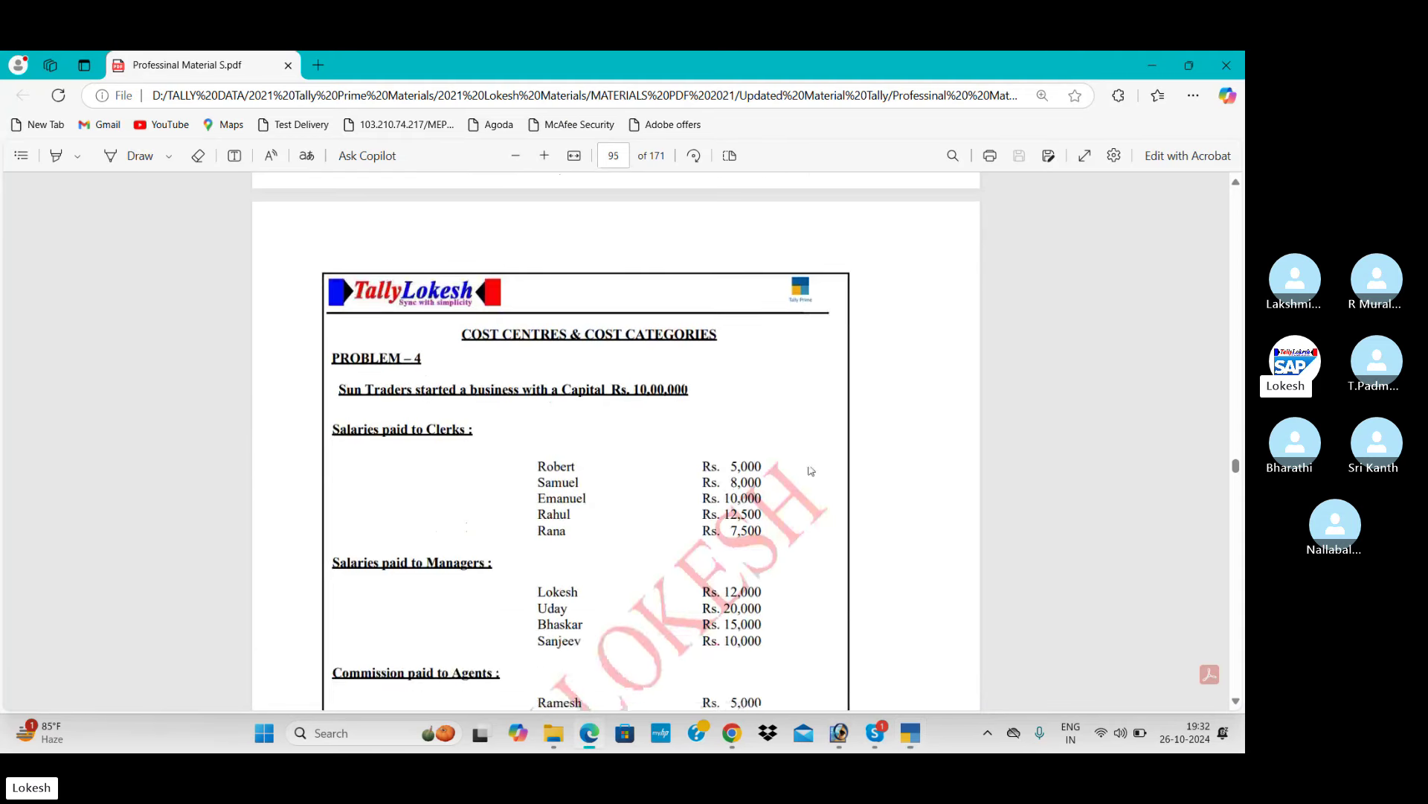
pyautogui.scroll(10, 867, 484)
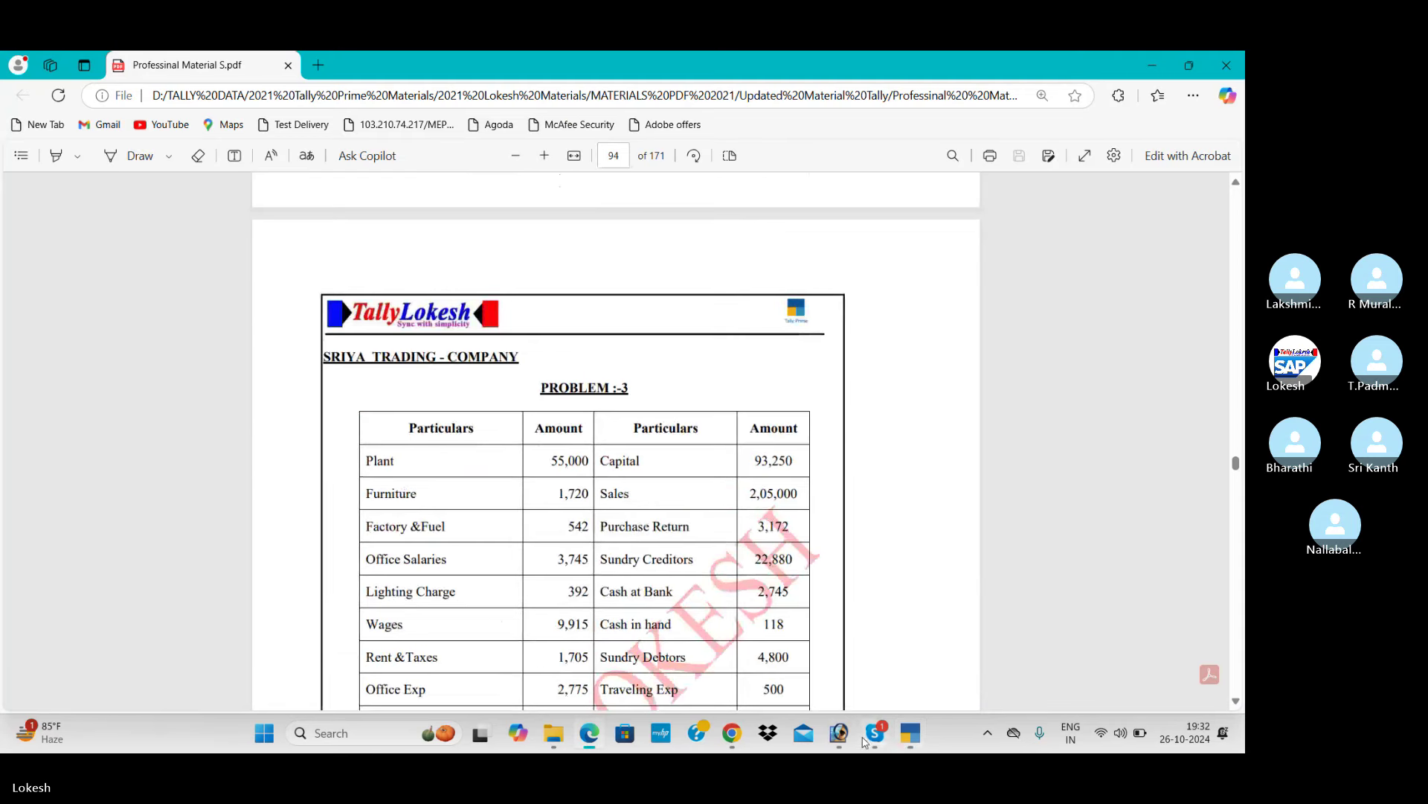
# - Switch to the Skype group call window, mute the microphone and unmute it again
pyautogui.moveTo(875, 735)
pyautogui.click(841, 655)
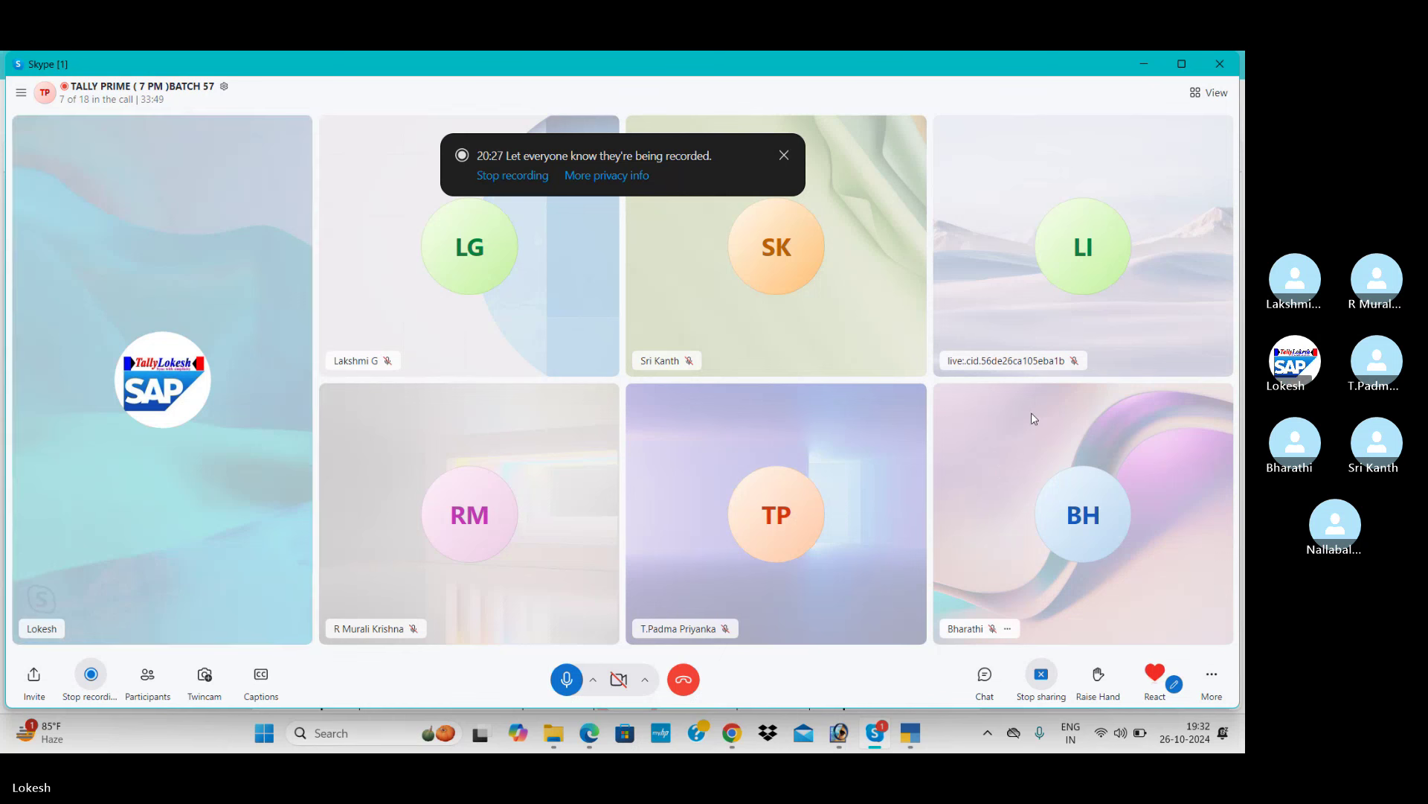
pyautogui.click(574, 683)
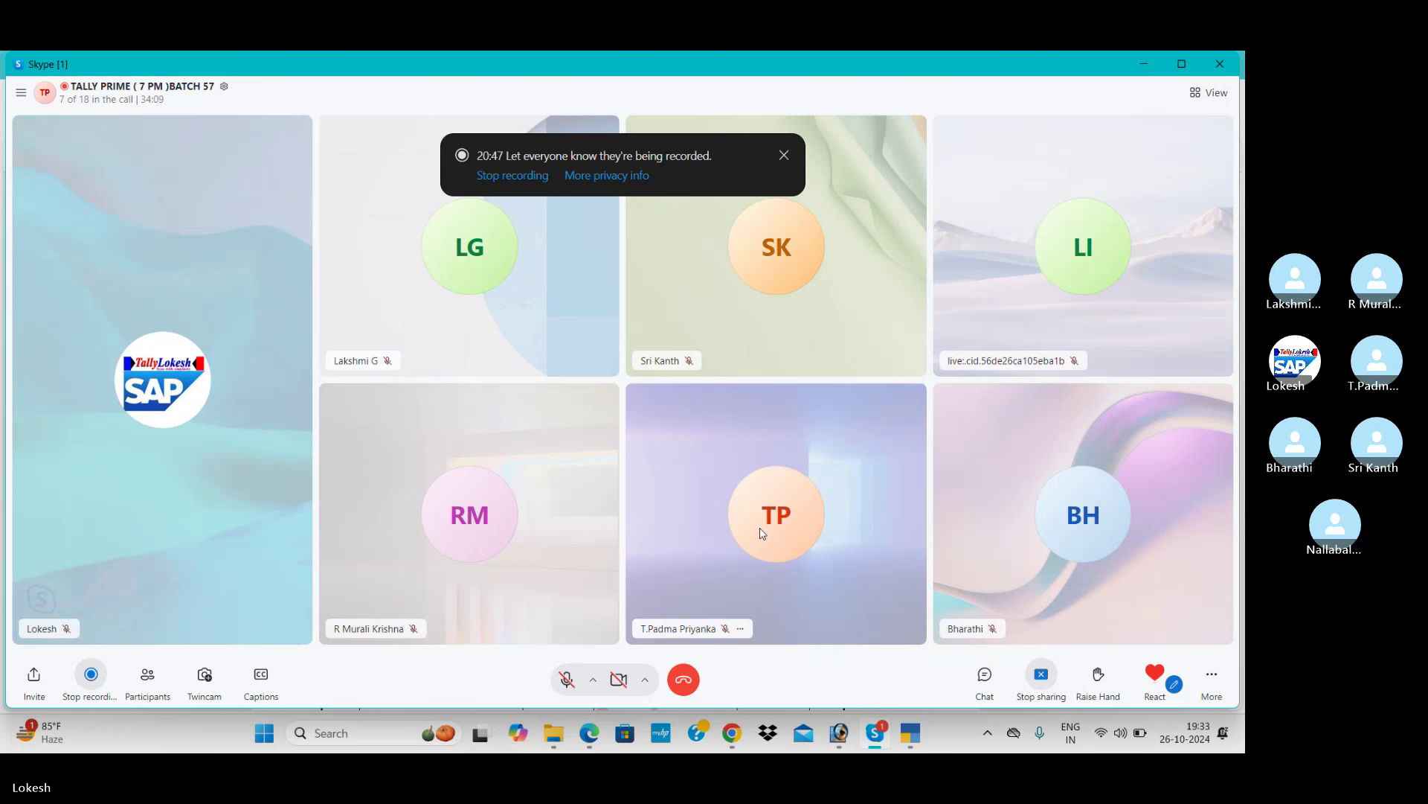
pyautogui.click(567, 679)
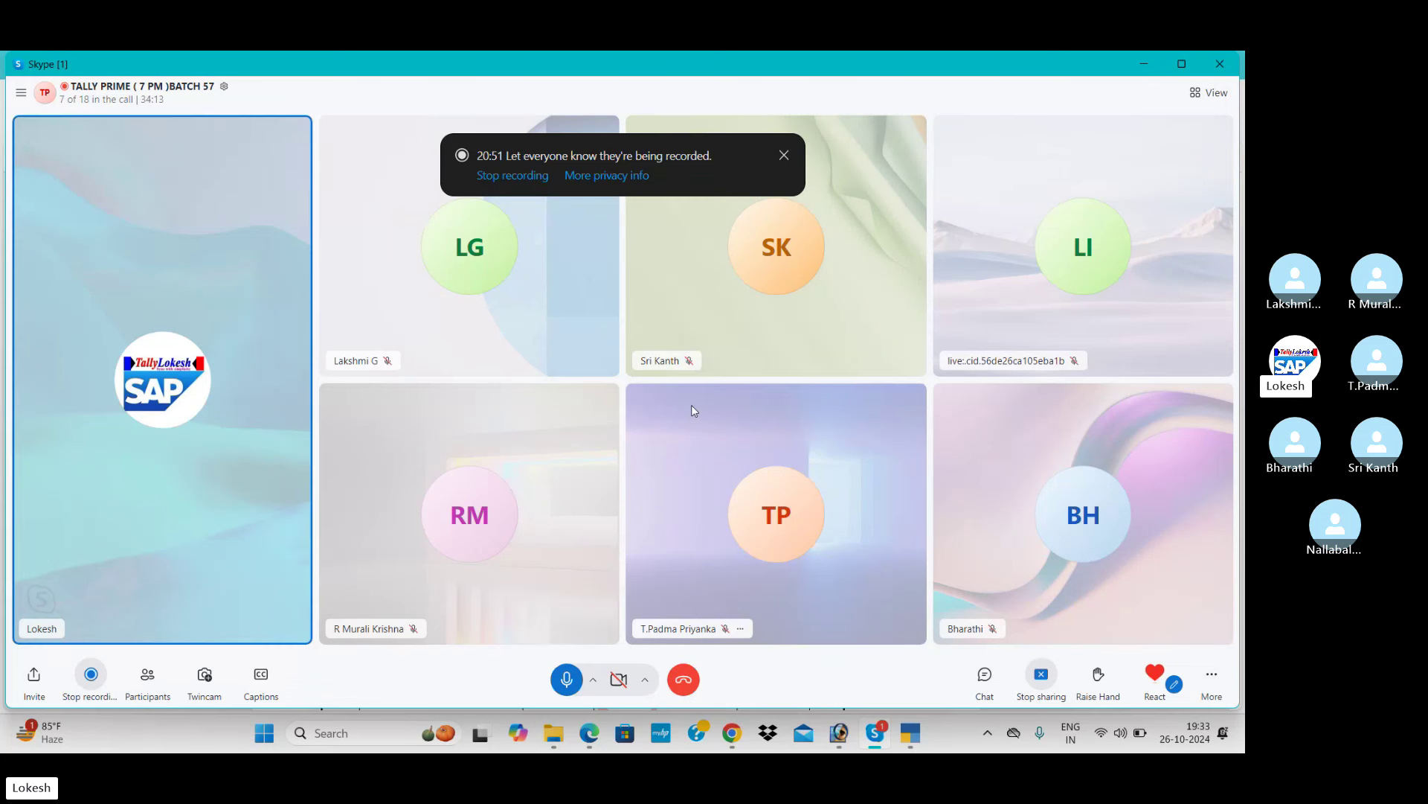